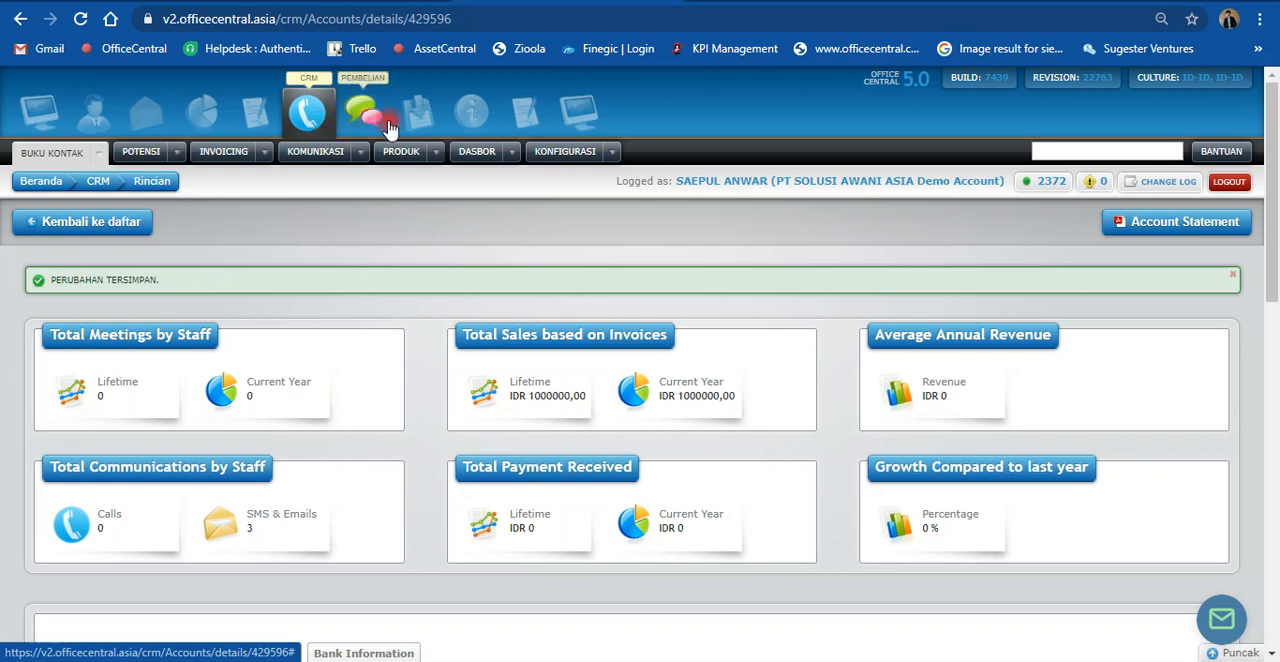
click(466, 116)
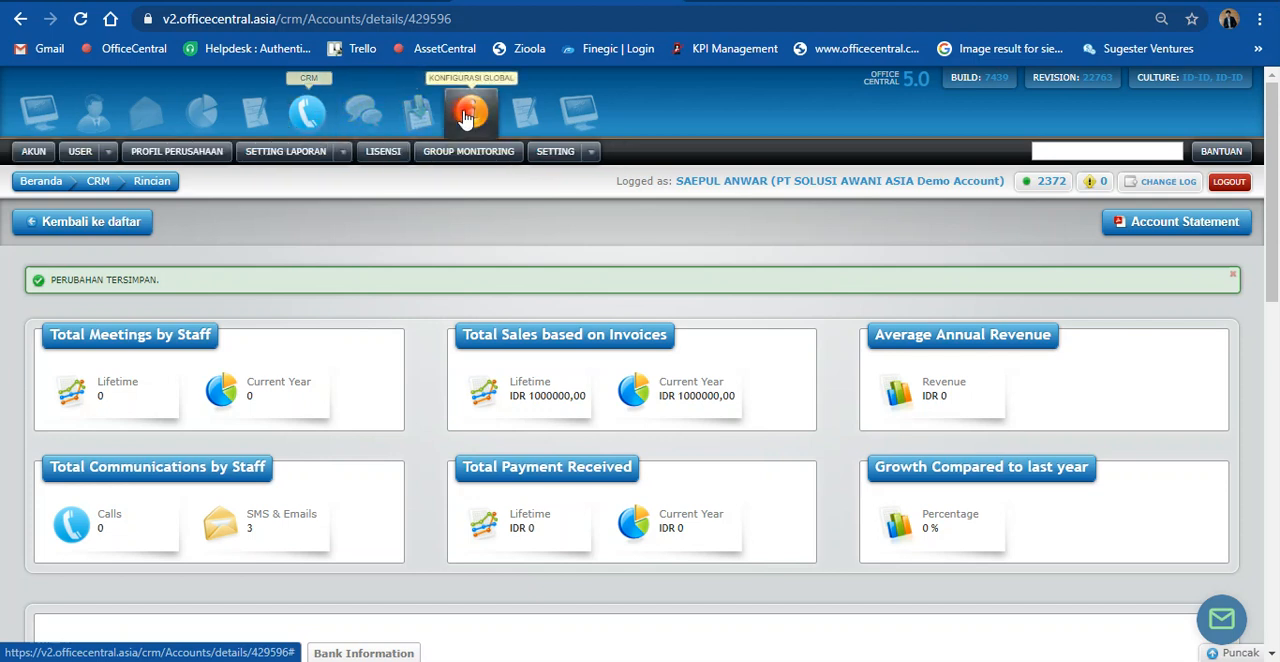
click(104, 127)
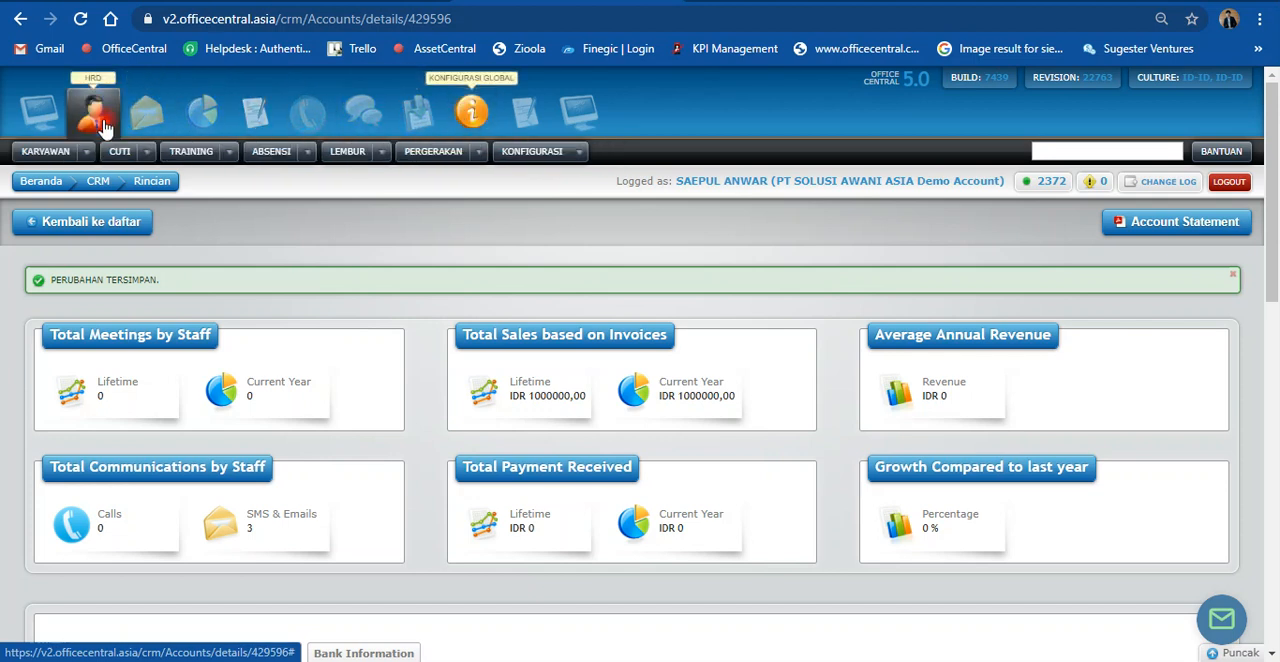
click(153, 121)
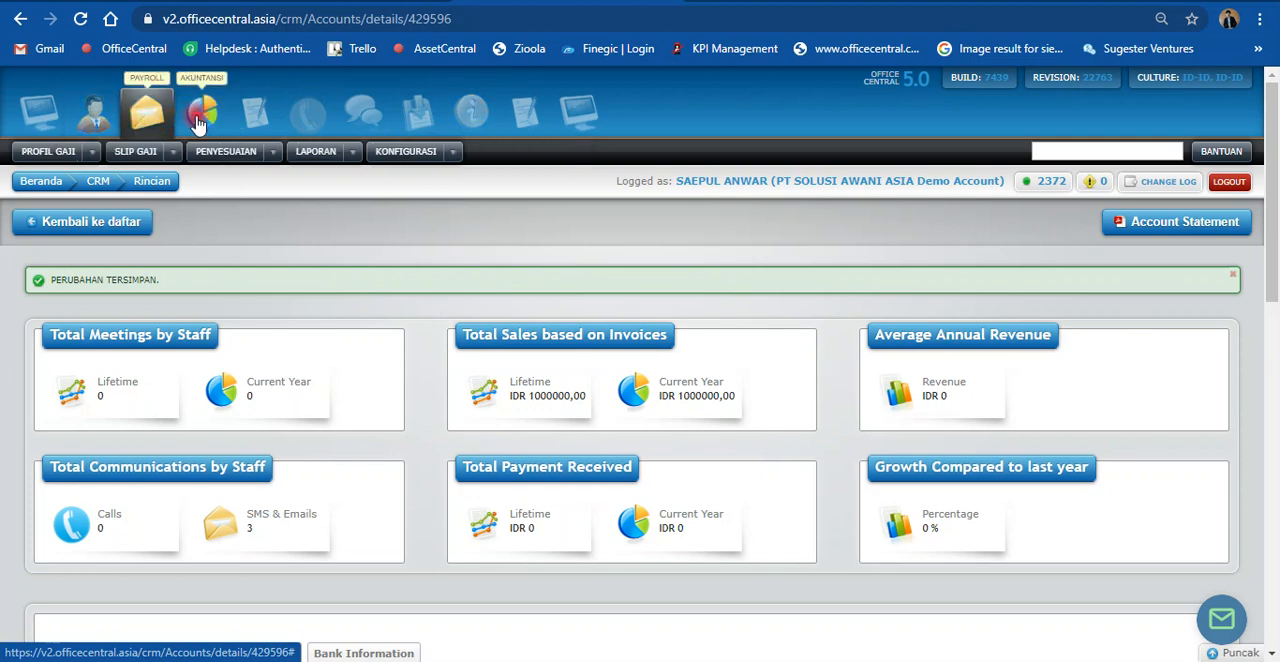
click(199, 118)
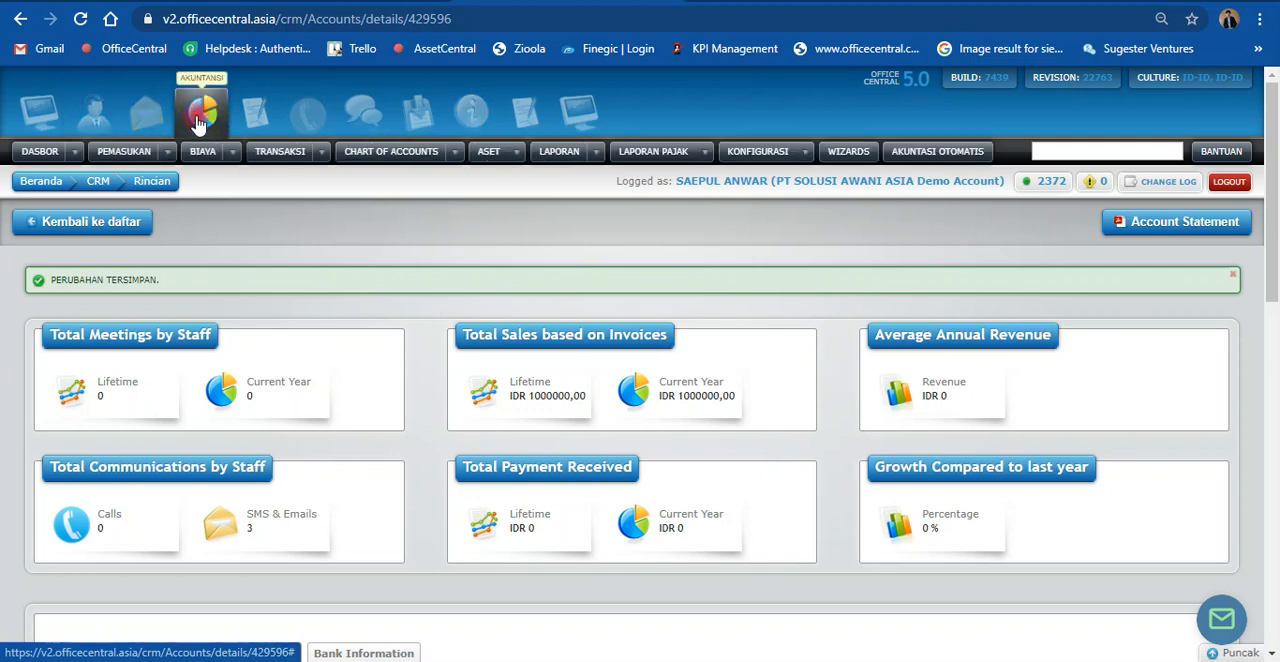
click(250, 115)
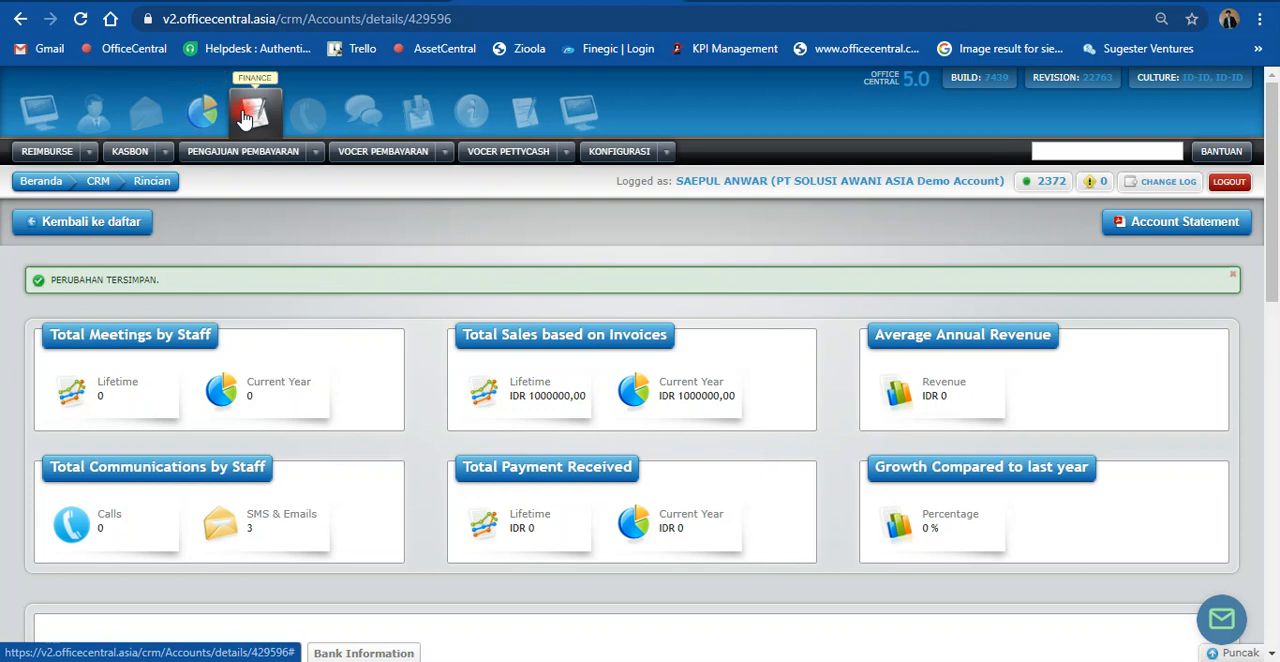
click(199, 115)
Step: Open the CRM company settings at the document number formats (Format Nomor Surat)
click(303, 115)
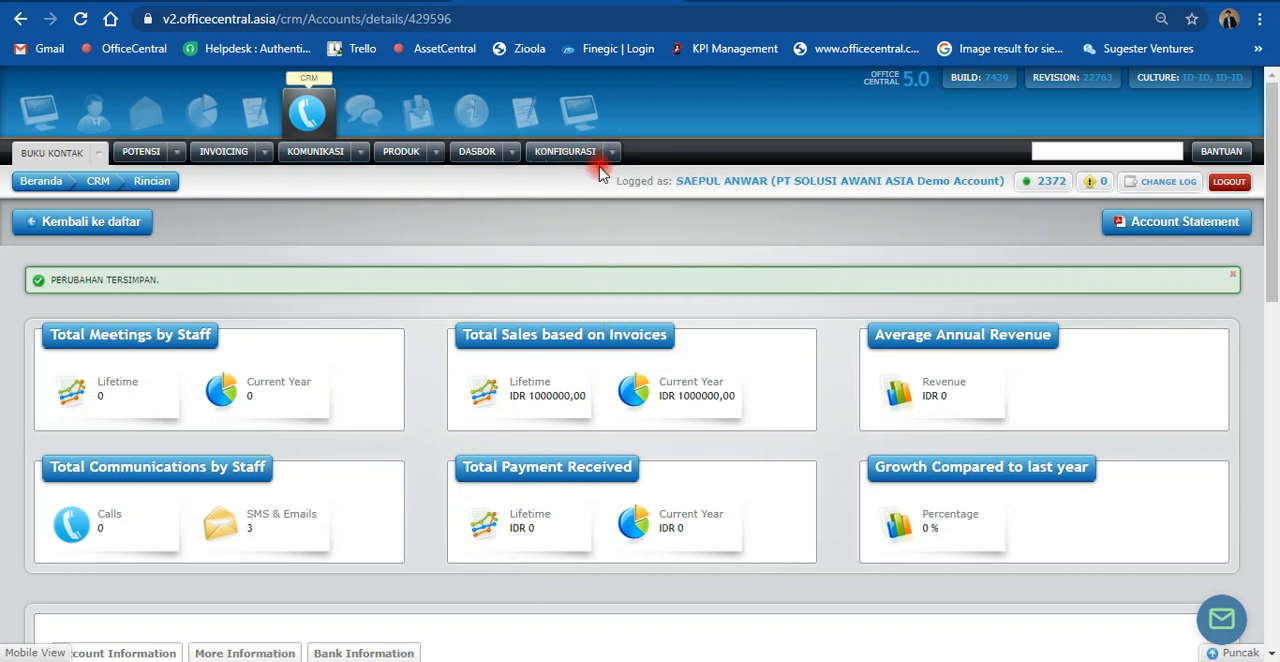
mouse_move(614, 160)
click(643, 215)
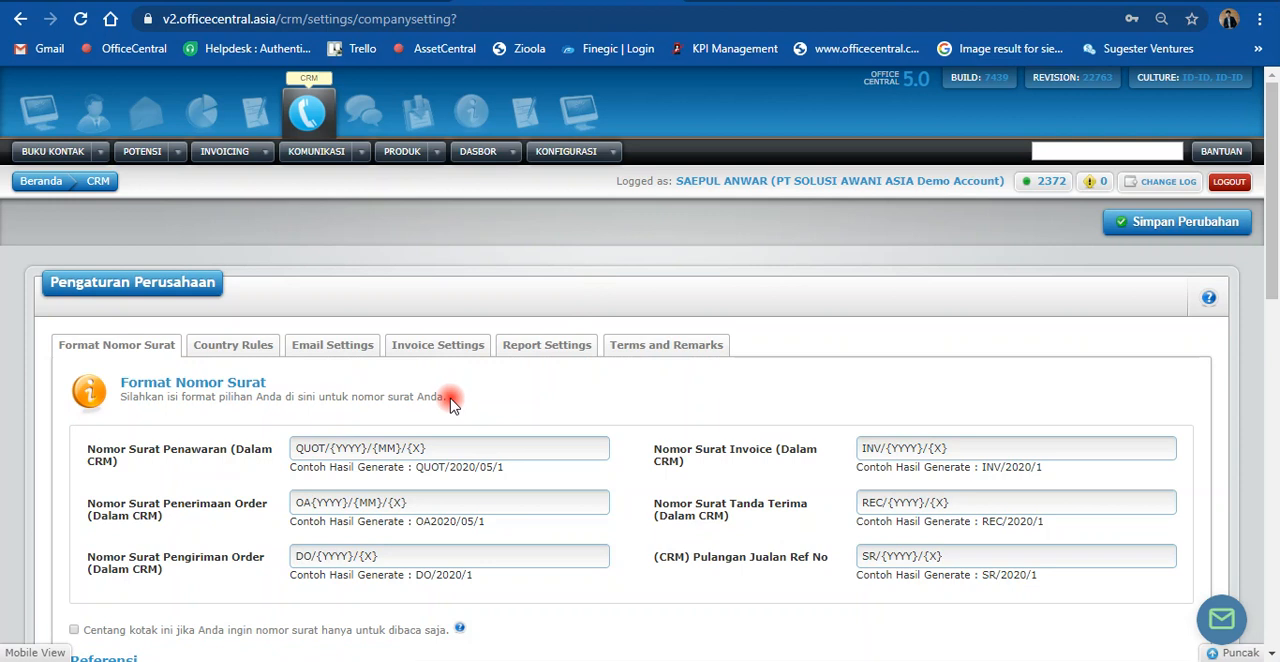
scroll(450, 400, down, 1)
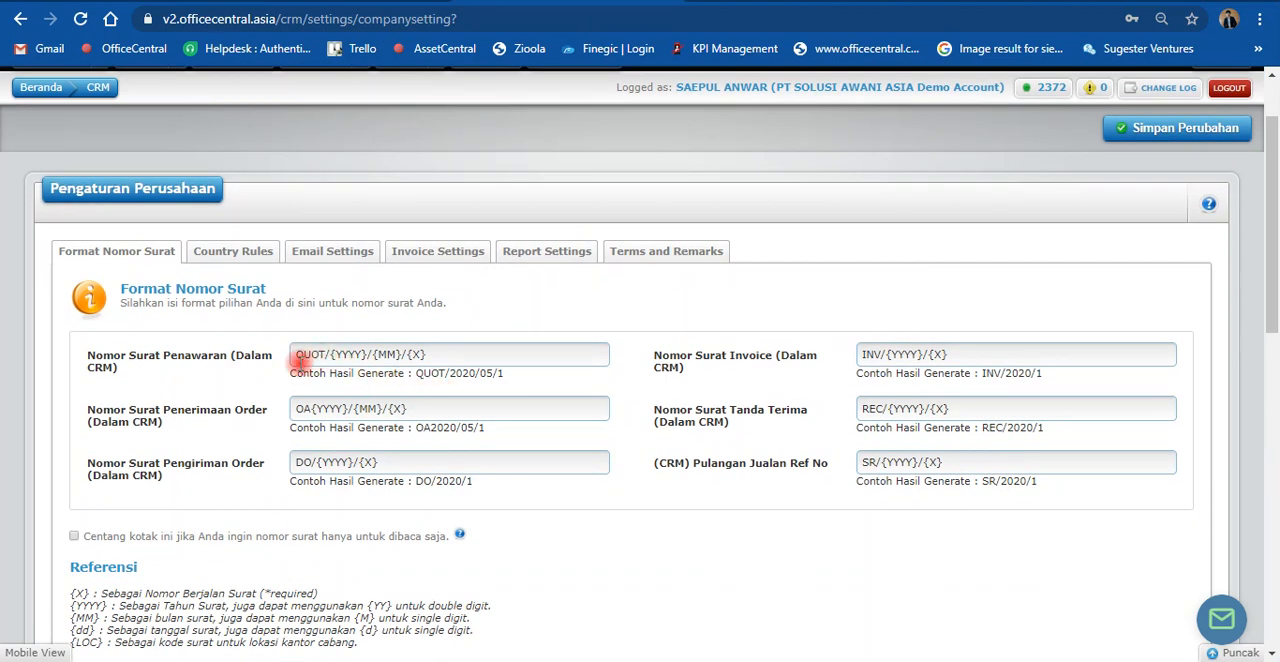
scroll(298, 360, down, 1)
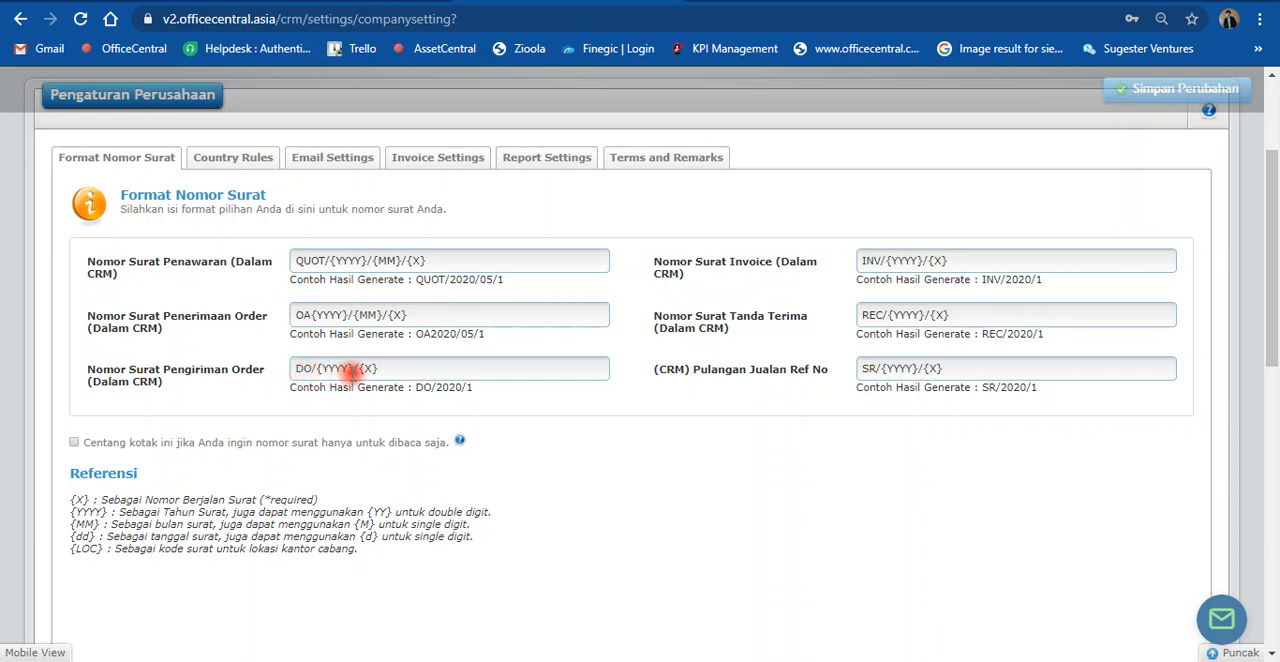
Step: Examine the delivery order number format and the placeholder codes listed under Referensi
click(352, 370)
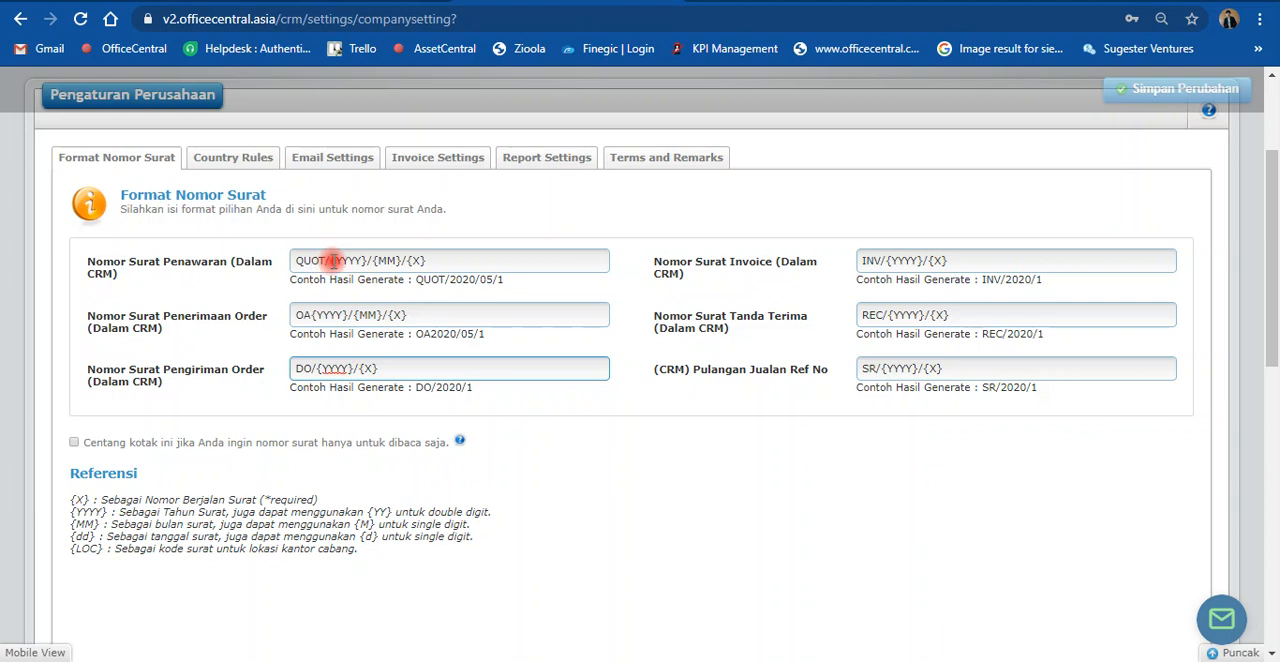
drag(70, 499, 102, 552)
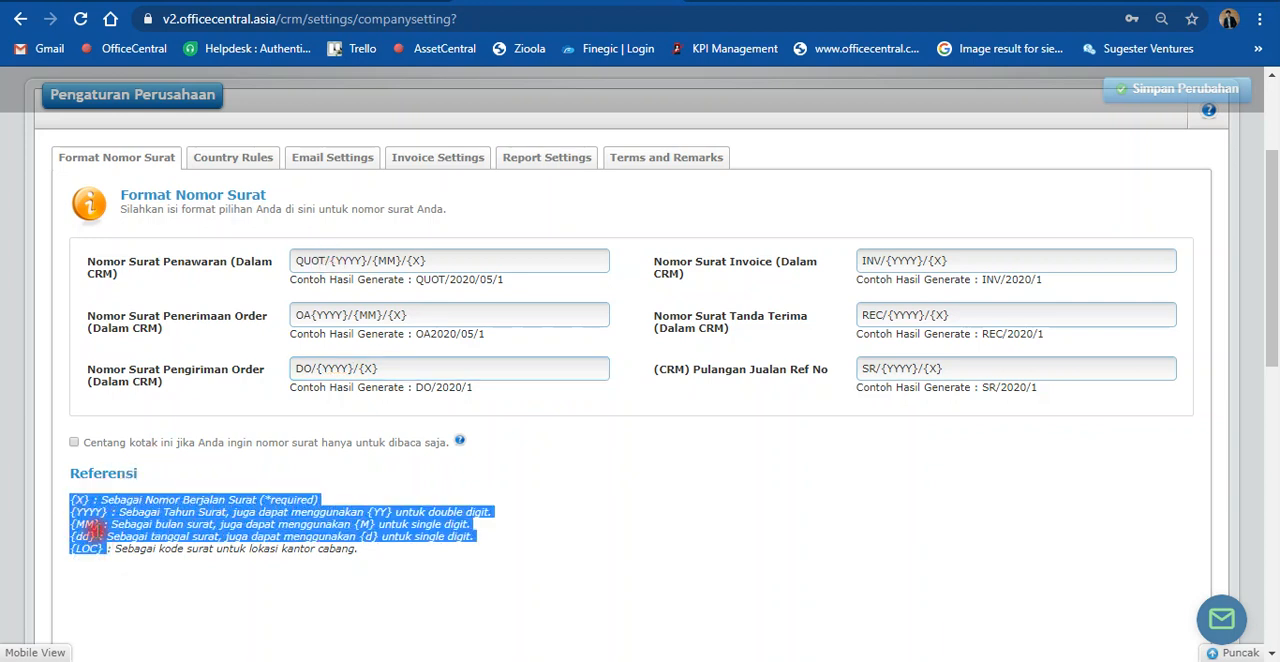
click(80, 499)
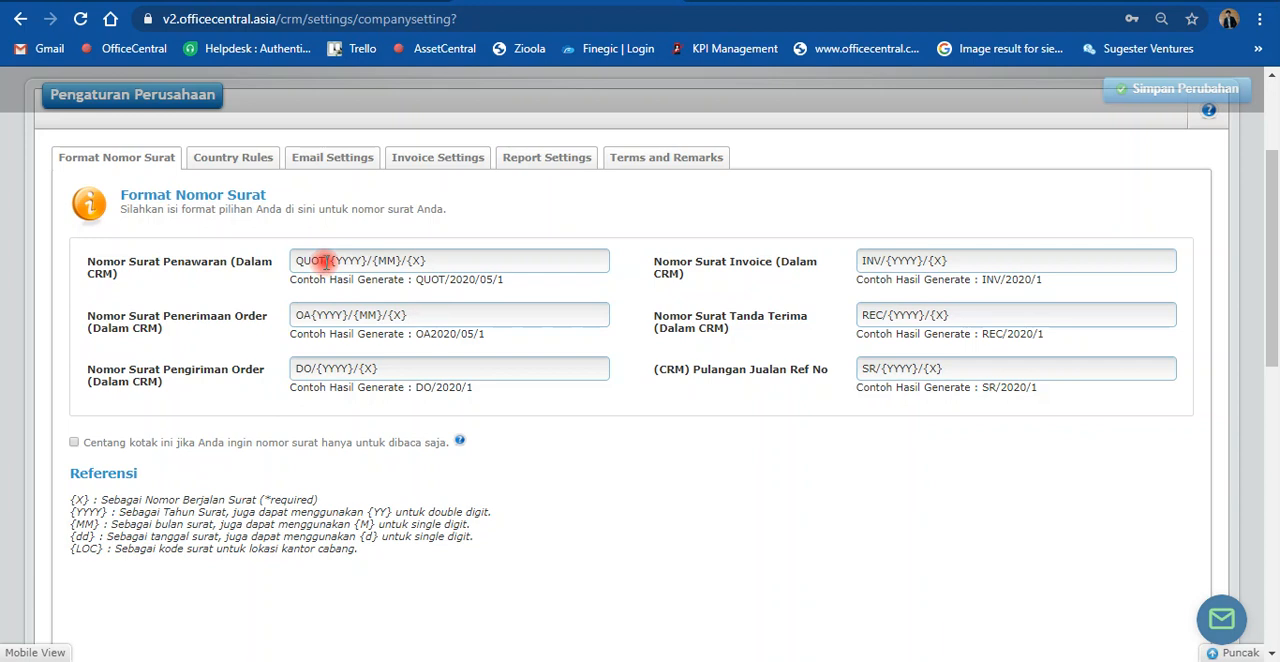
Step: Insert the company code PTSAA into the quotation number format, making it QUOT/PTSAA/{YYYY}/{MM}/{X}
click(326, 263)
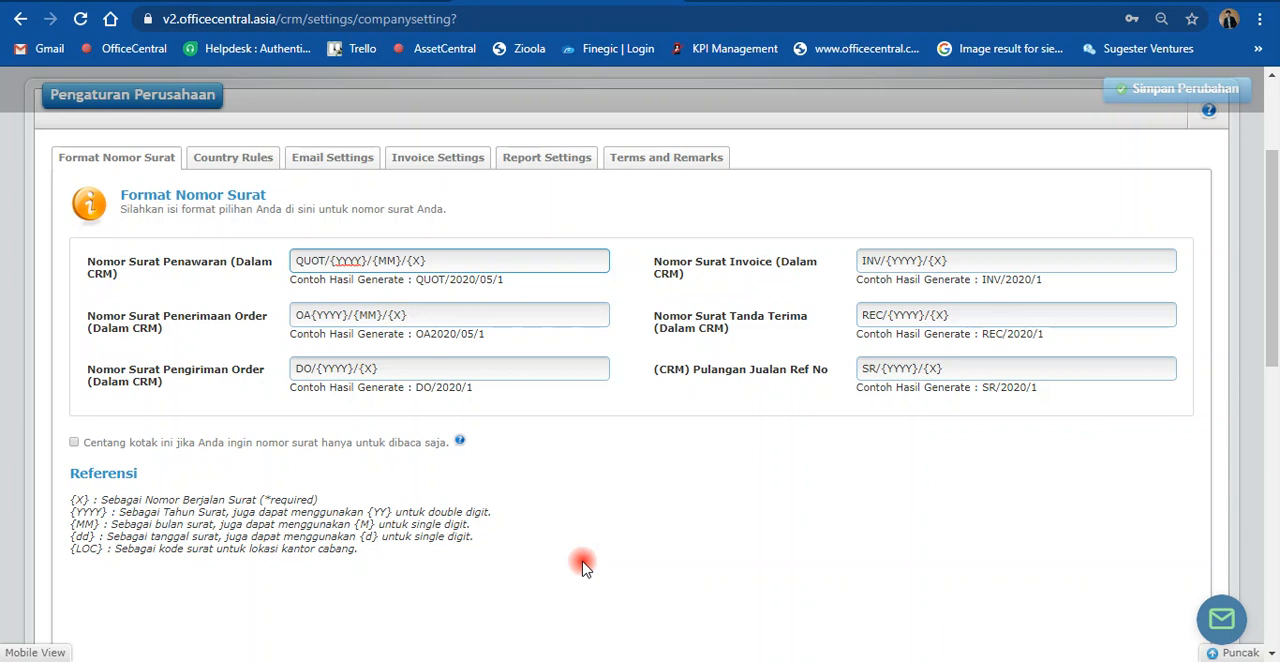
text(PTSAA/)
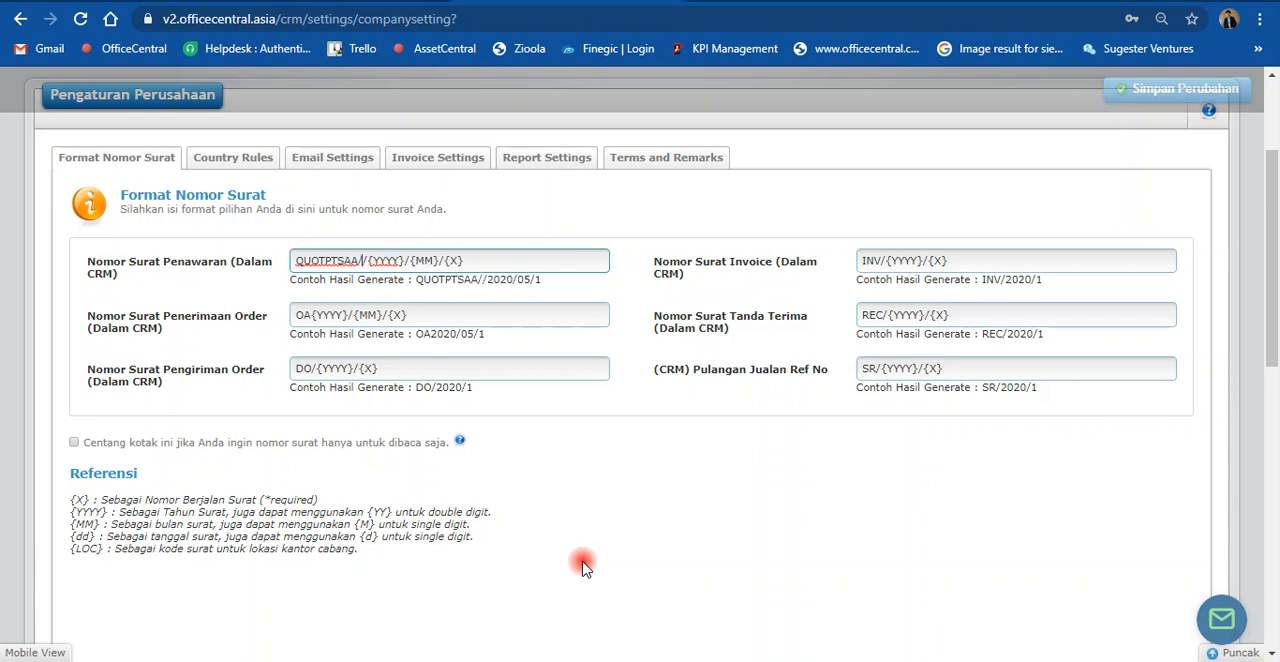
key(BackSpace)
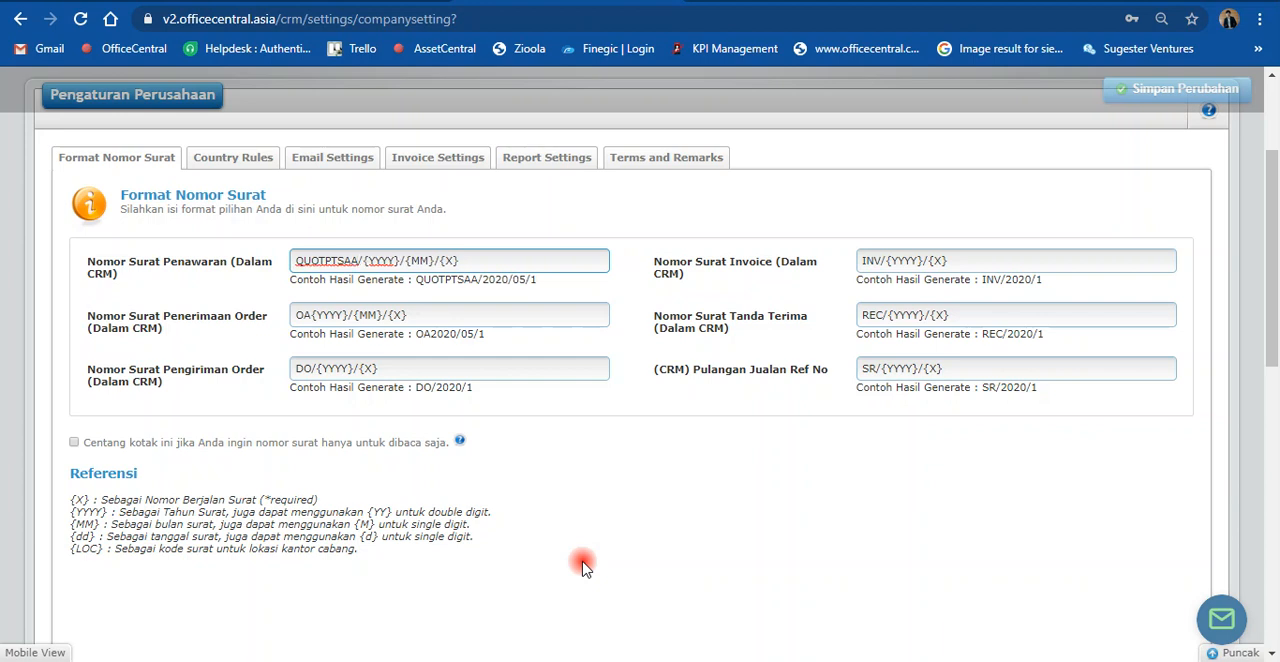
text(/)
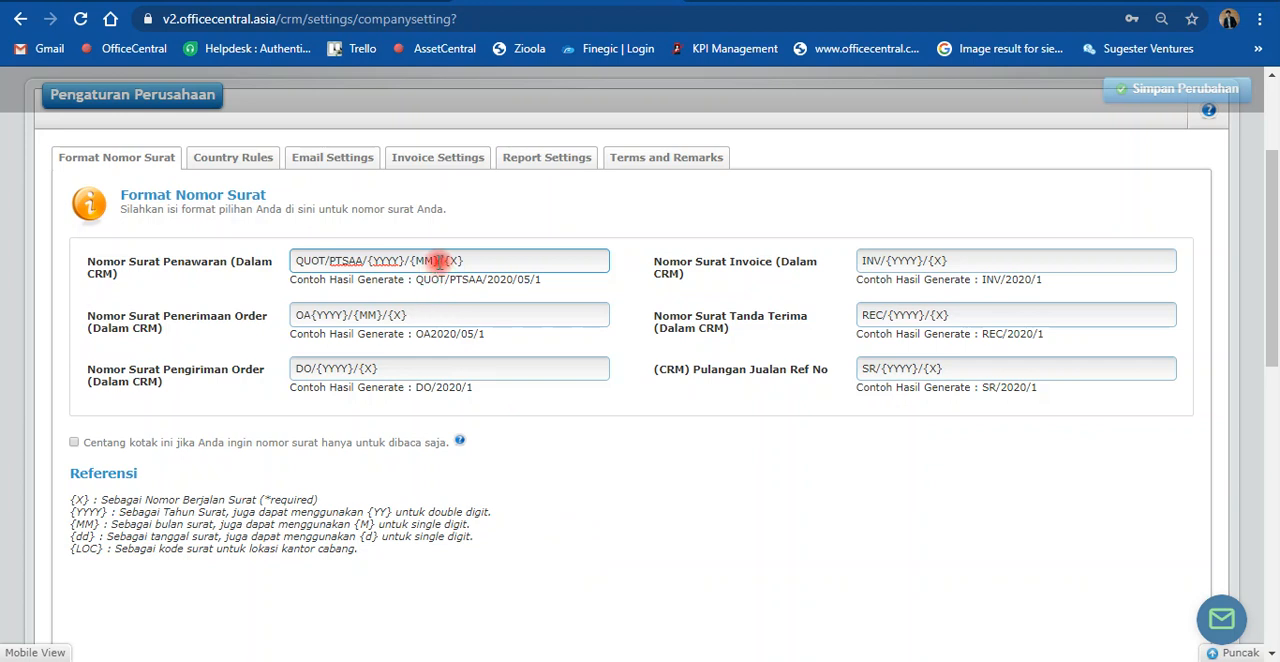
Step: Add the day code {dd} from the reference list before the running number in the quotation format, making it QUOT/PTSAA/{YYYY}/{MM}/{dd}/{X}
drag(68, 537, 99, 537)
key(ctrl+c)
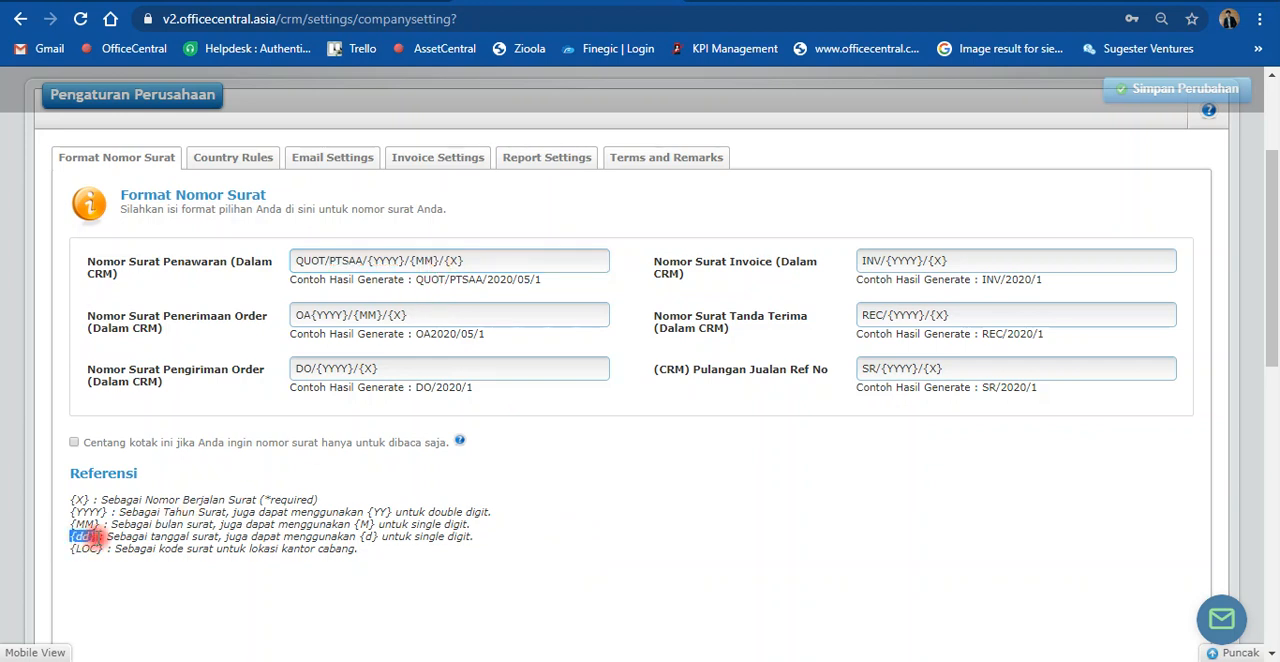
click(446, 259)
key(ctrl+v)
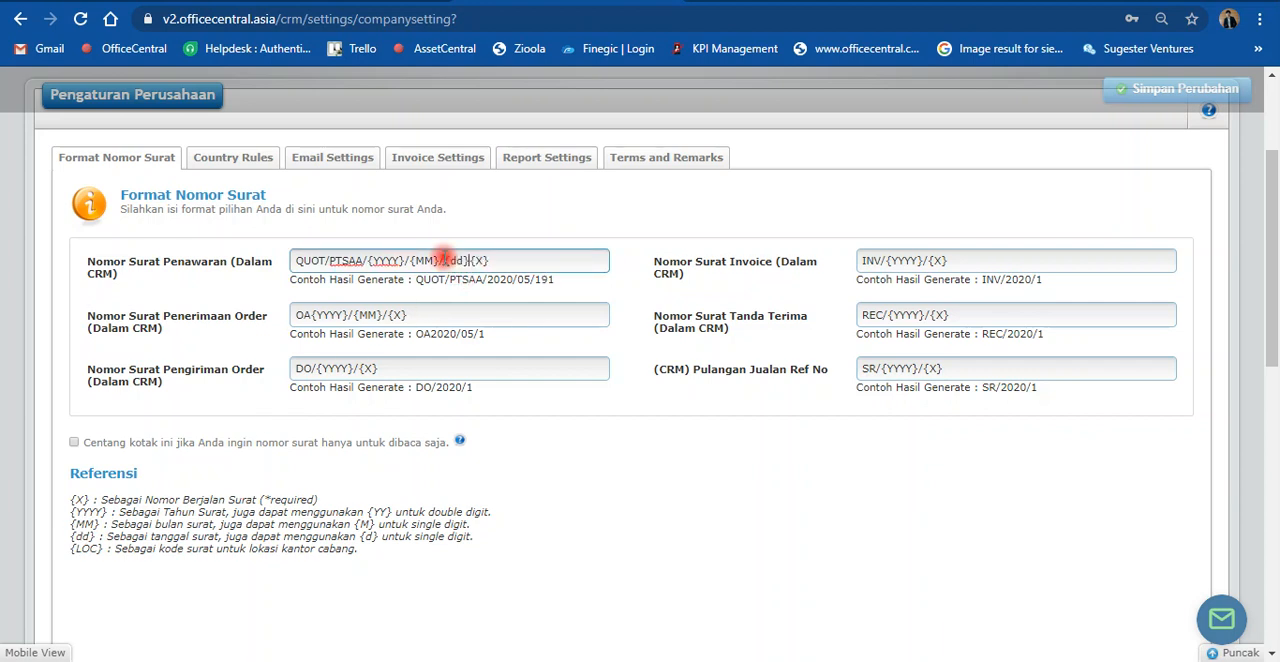
text(/)
click(588, 229)
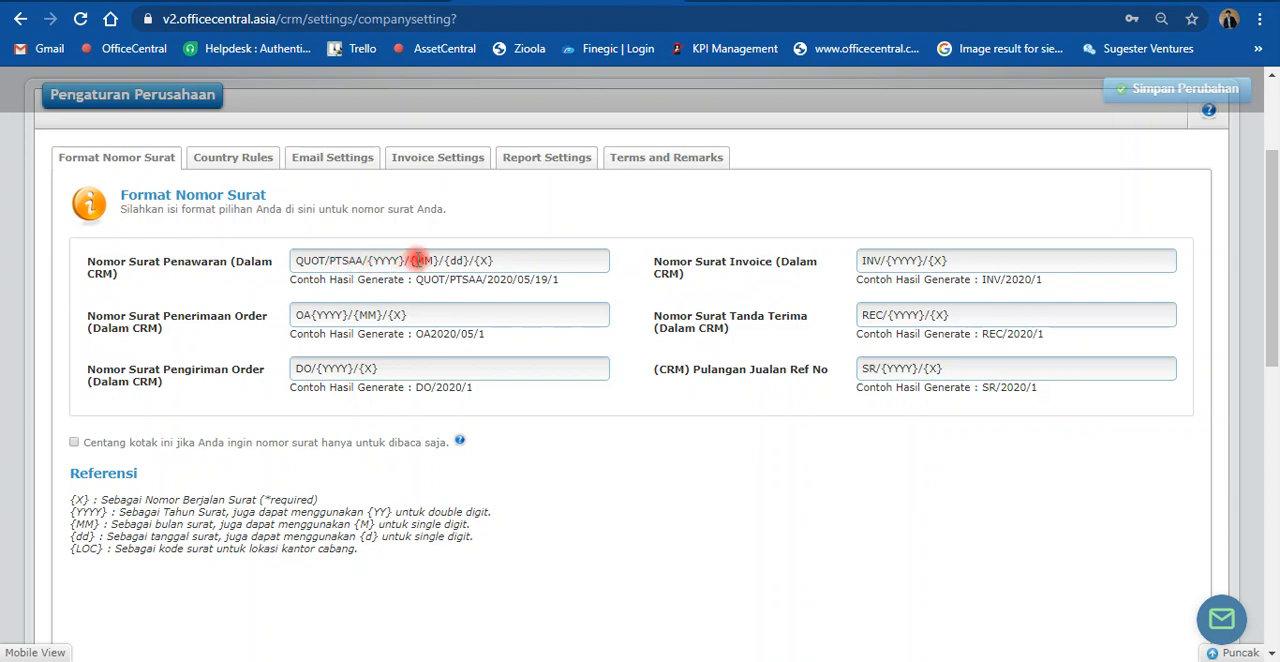
drag(378, 263, 488, 261)
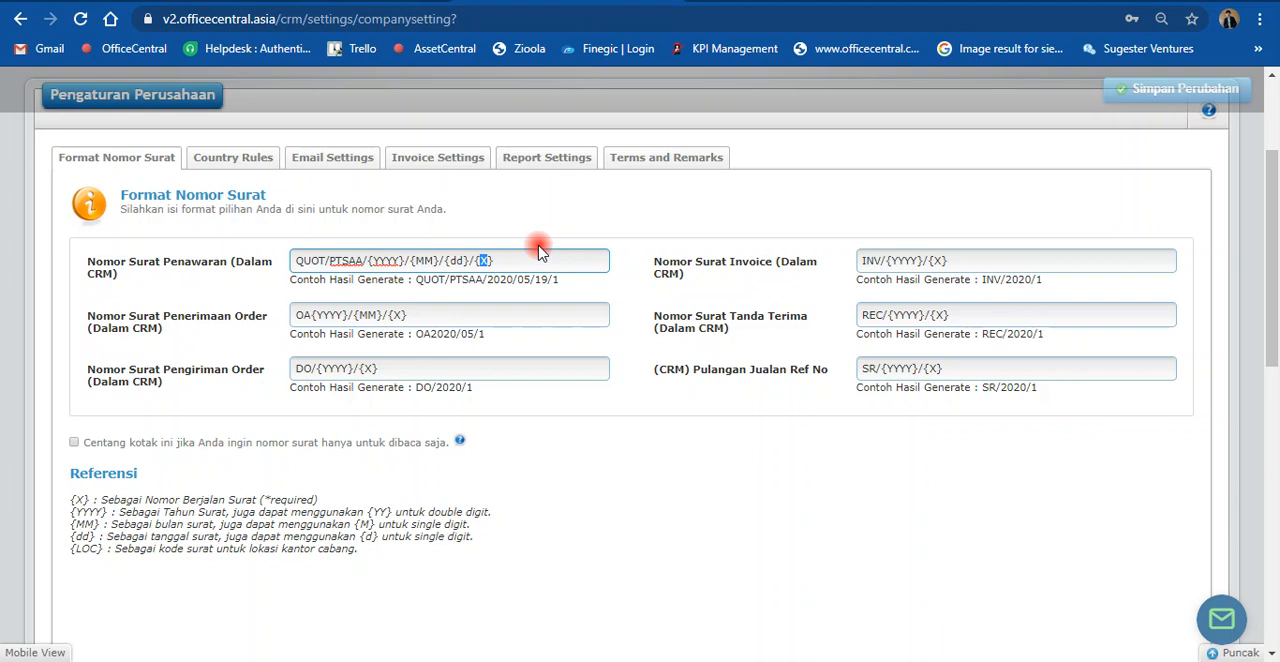
click(542, 234)
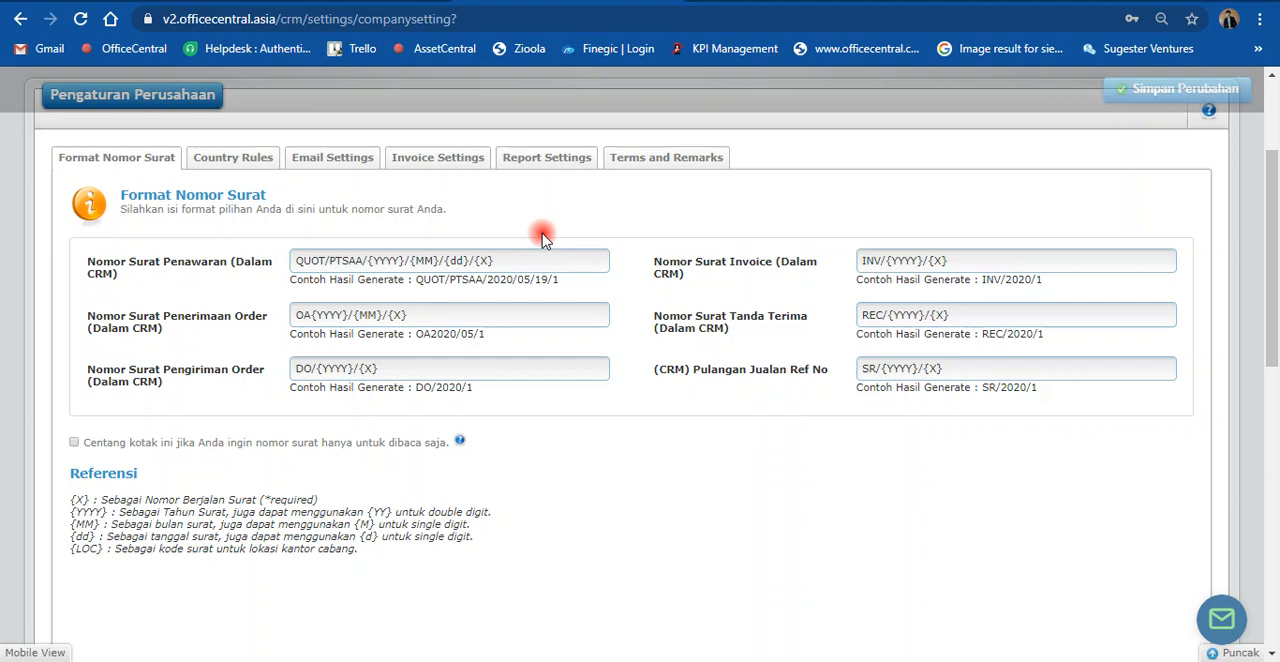
Step: Open the list of product categories in the CRM module
scroll(542, 234, up, 3)
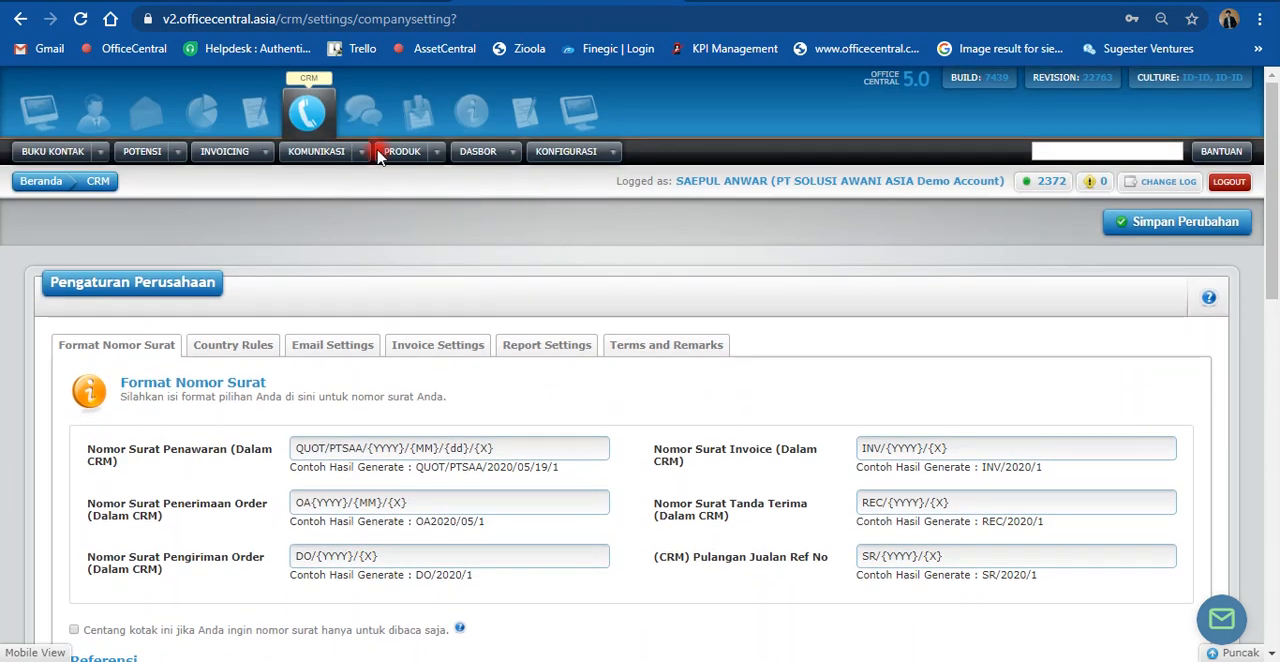
click(436, 153)
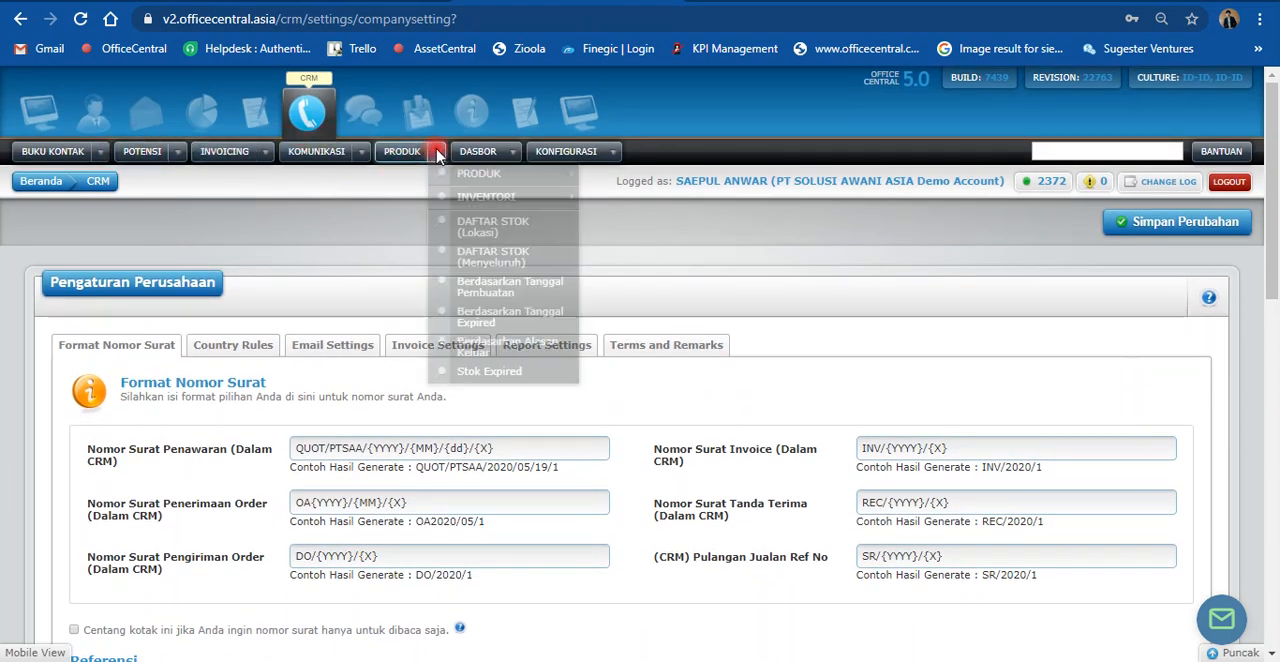
mouse_move(563, 176)
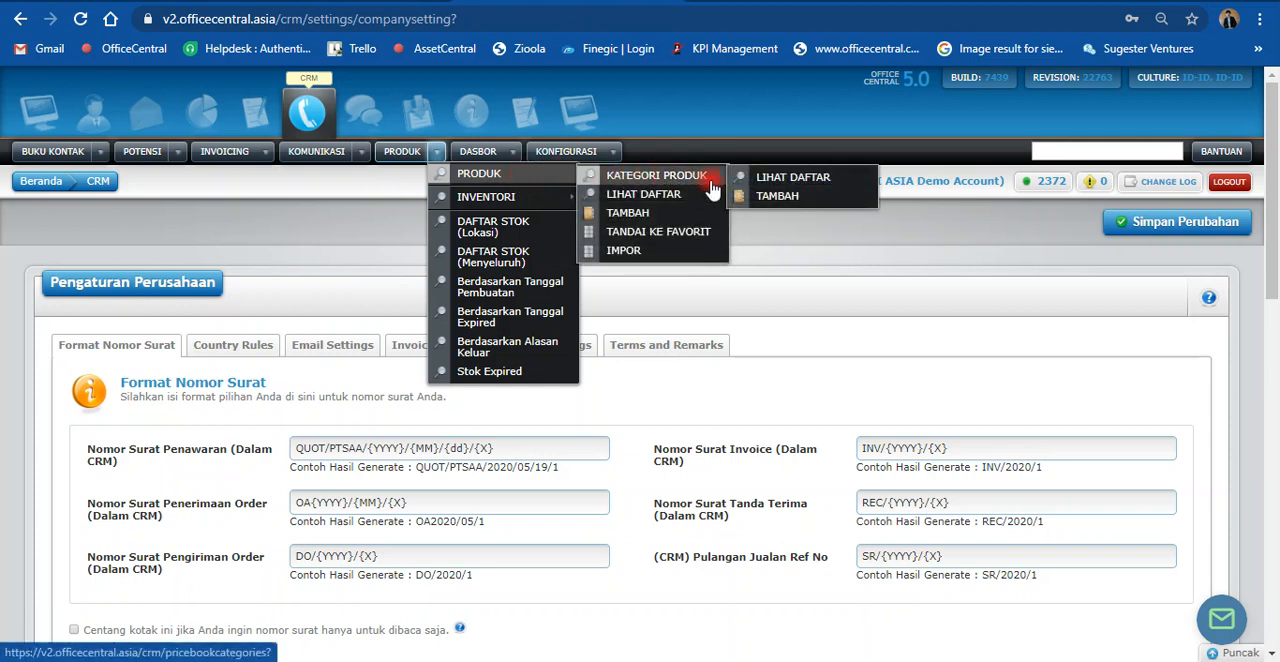
click(780, 186)
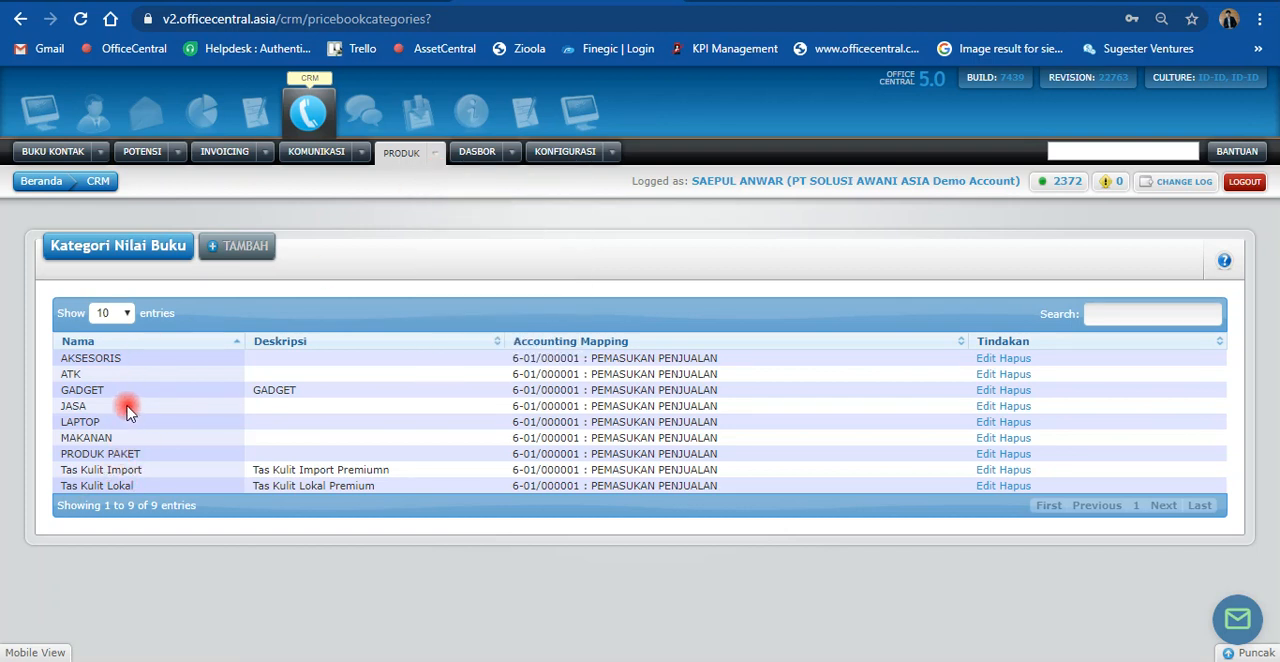
click(234, 257)
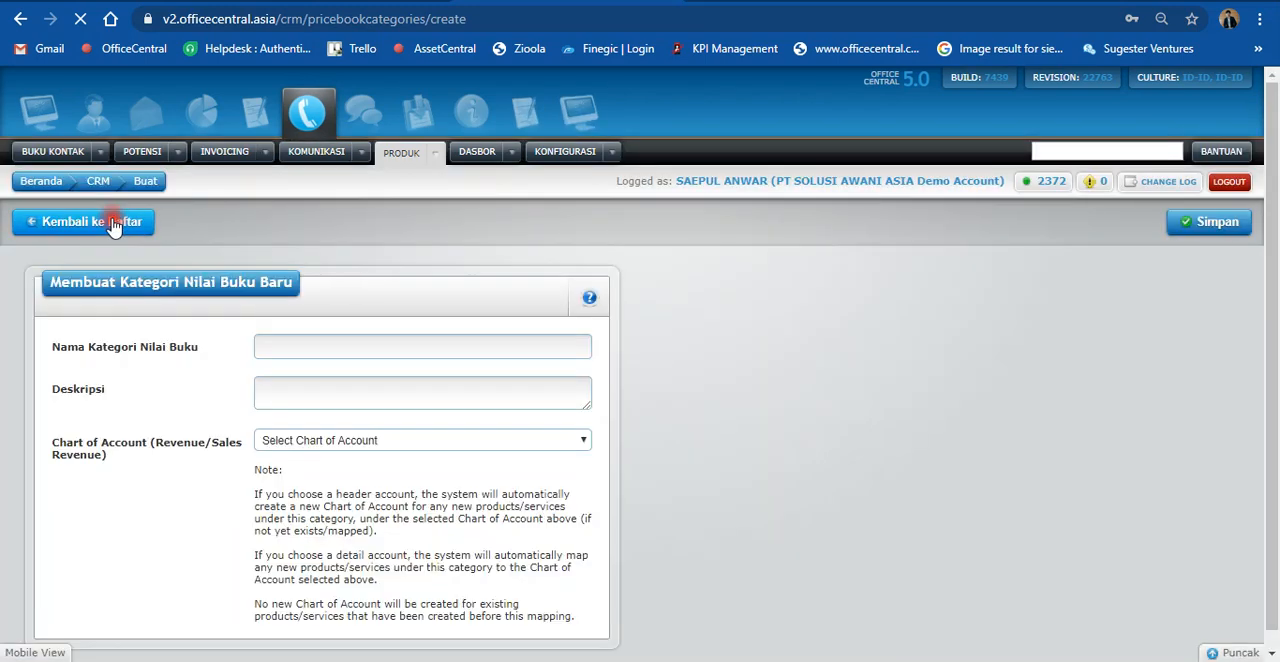
click(113, 222)
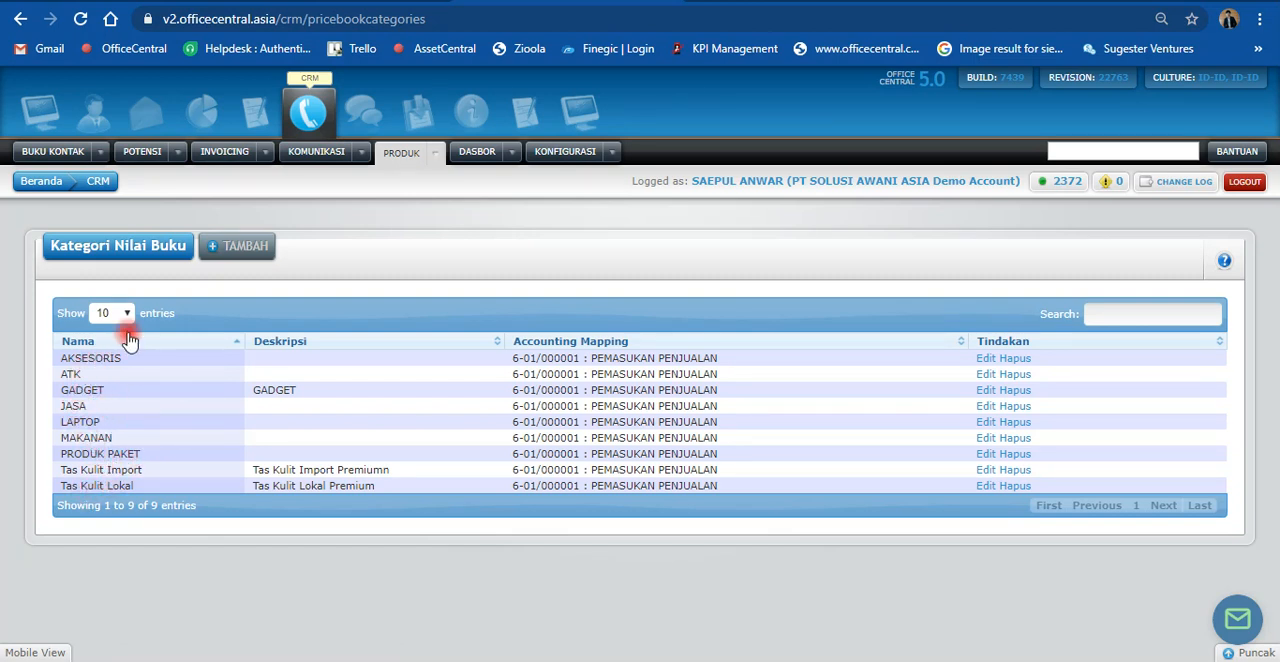
Step: Create and save a new product category with PAKAIAN as both its name and its description
click(231, 252)
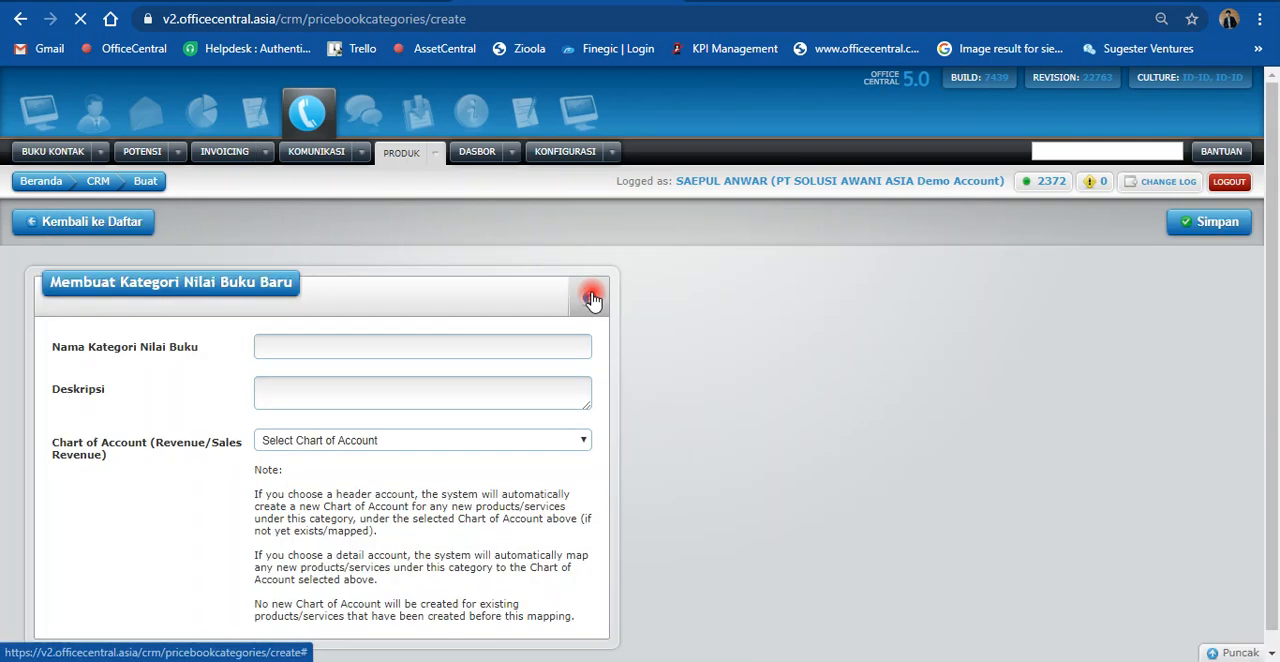
click(349, 344)
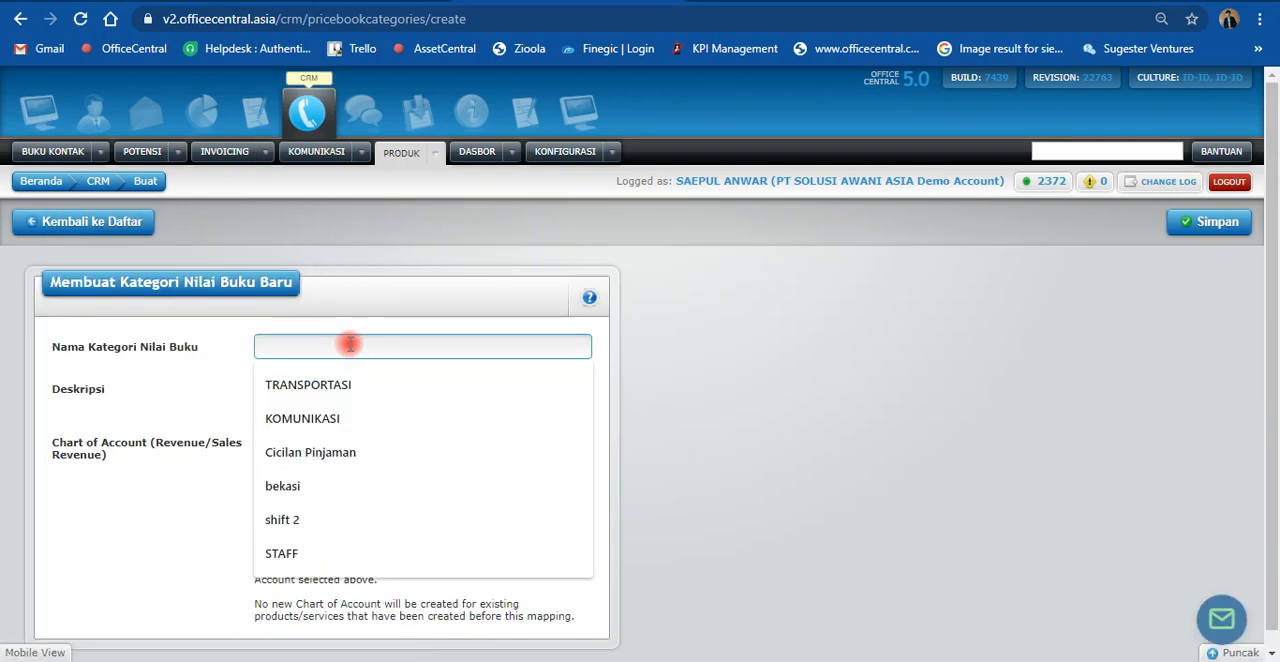
key(Caps_Lock)
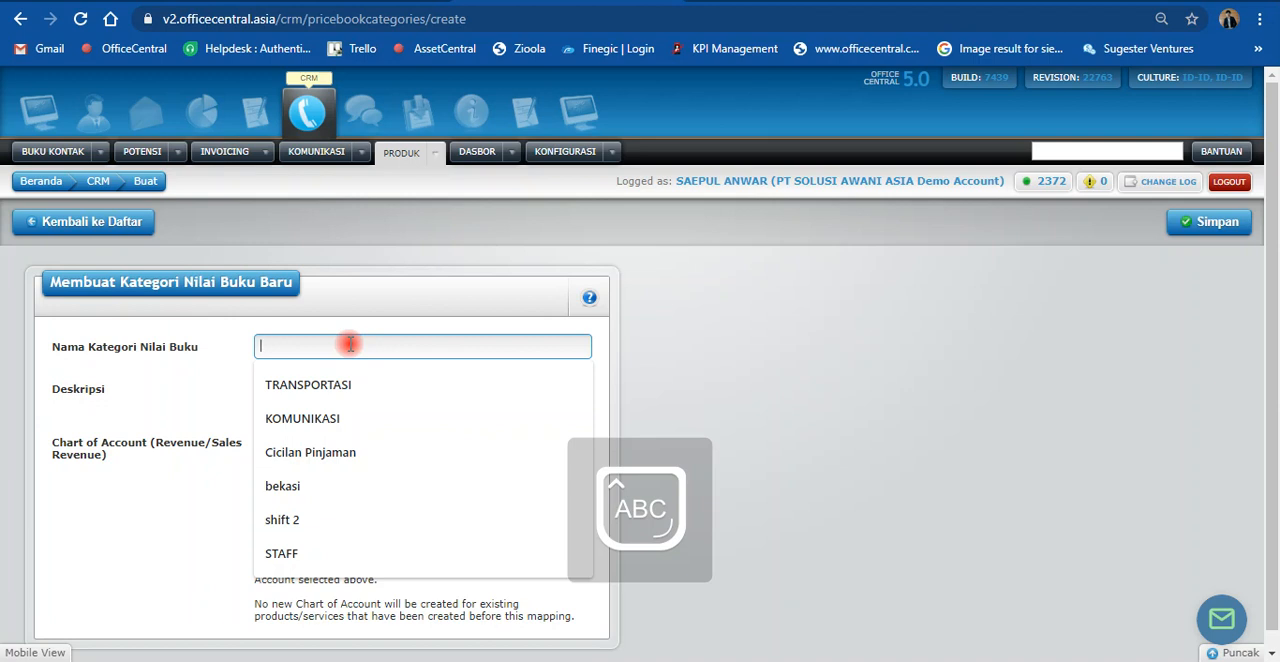
text(PAKAIAN)
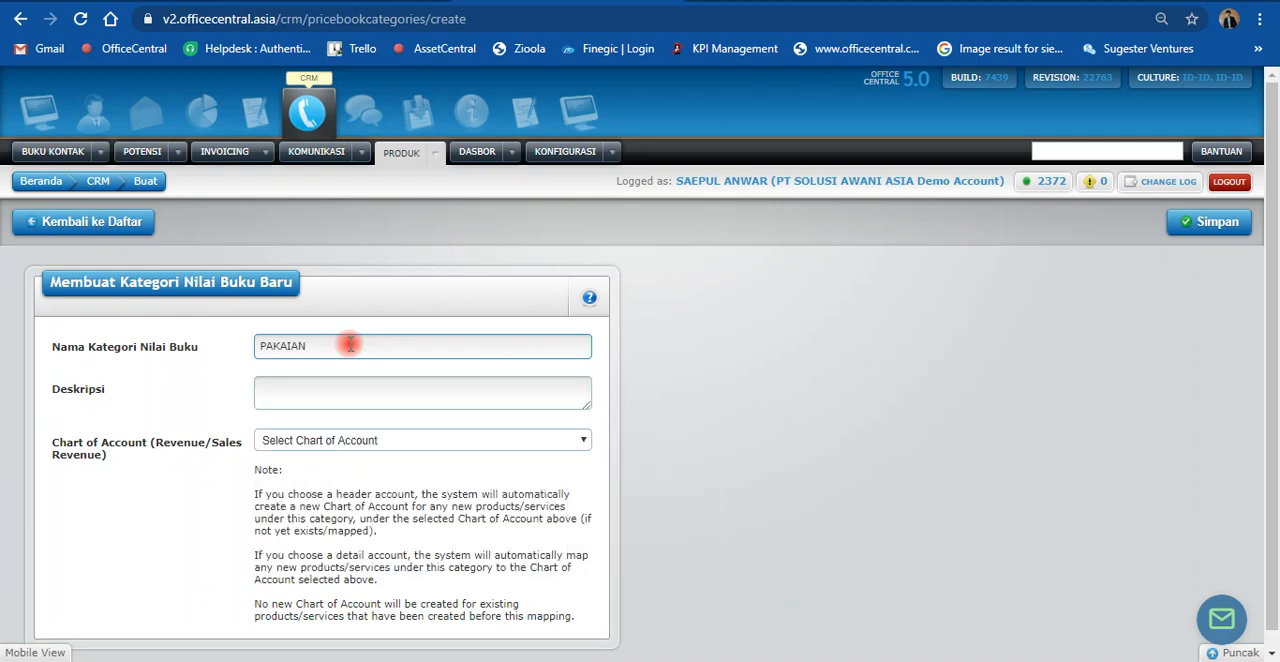
key(ctrl+a)
key(ctrl+c)
key(Tab)
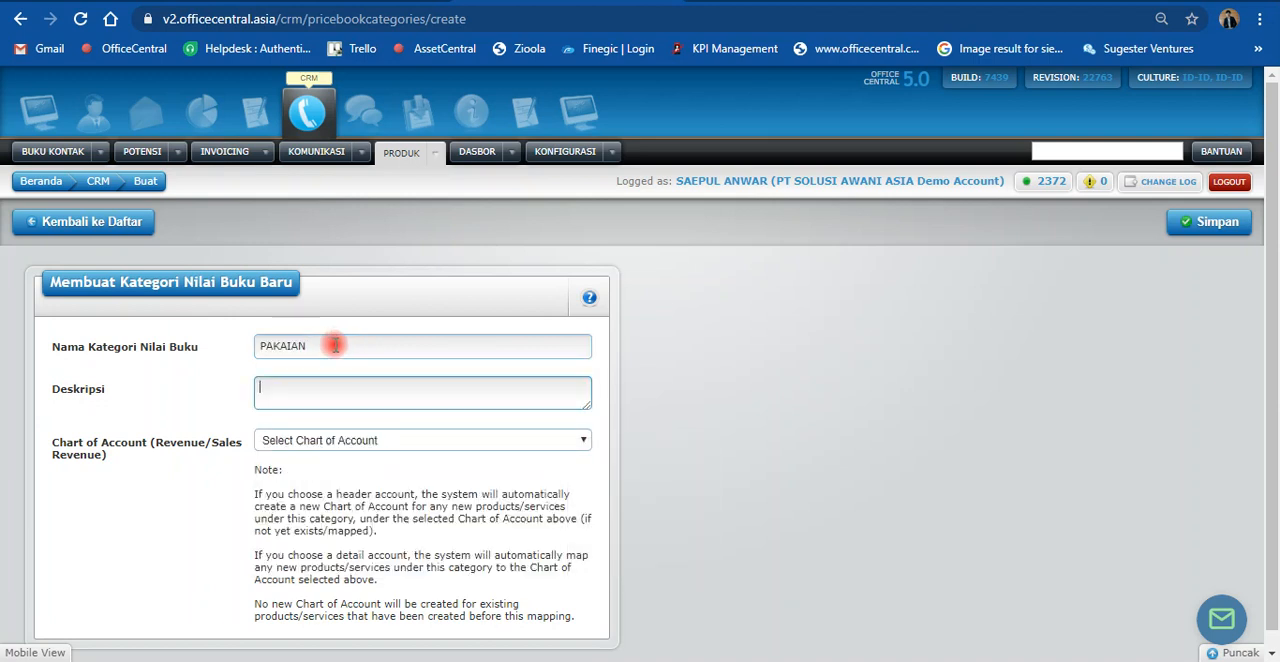
key(ctrl+v)
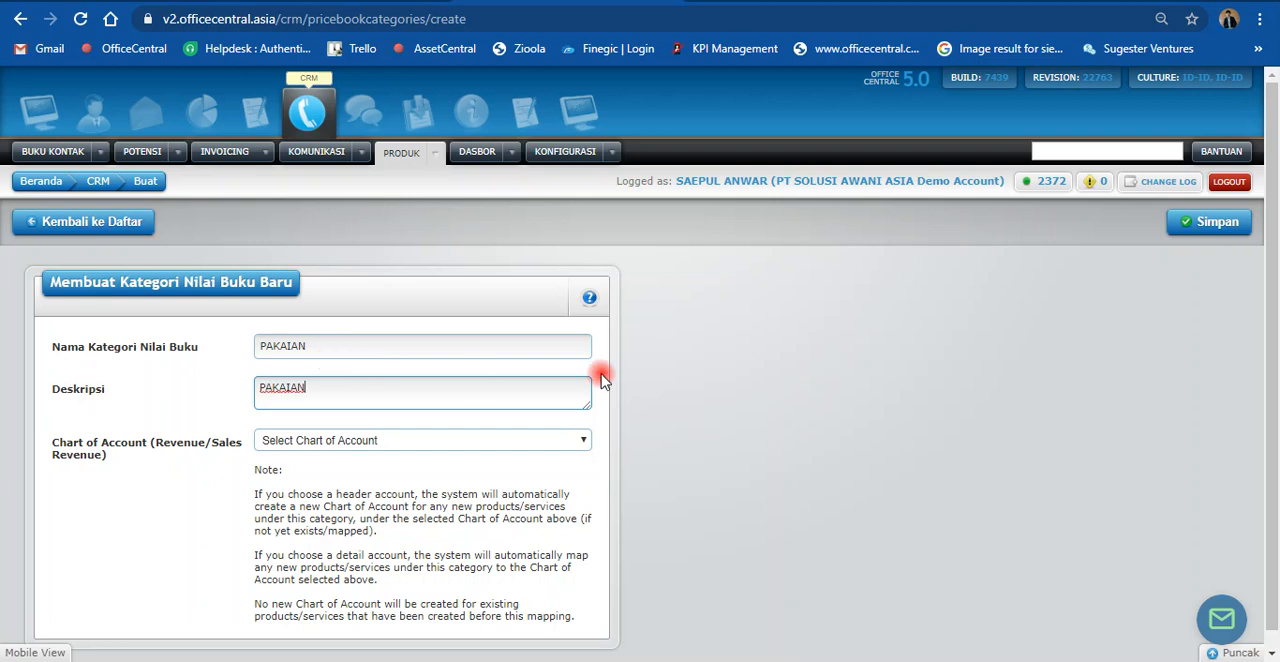
click(1216, 224)
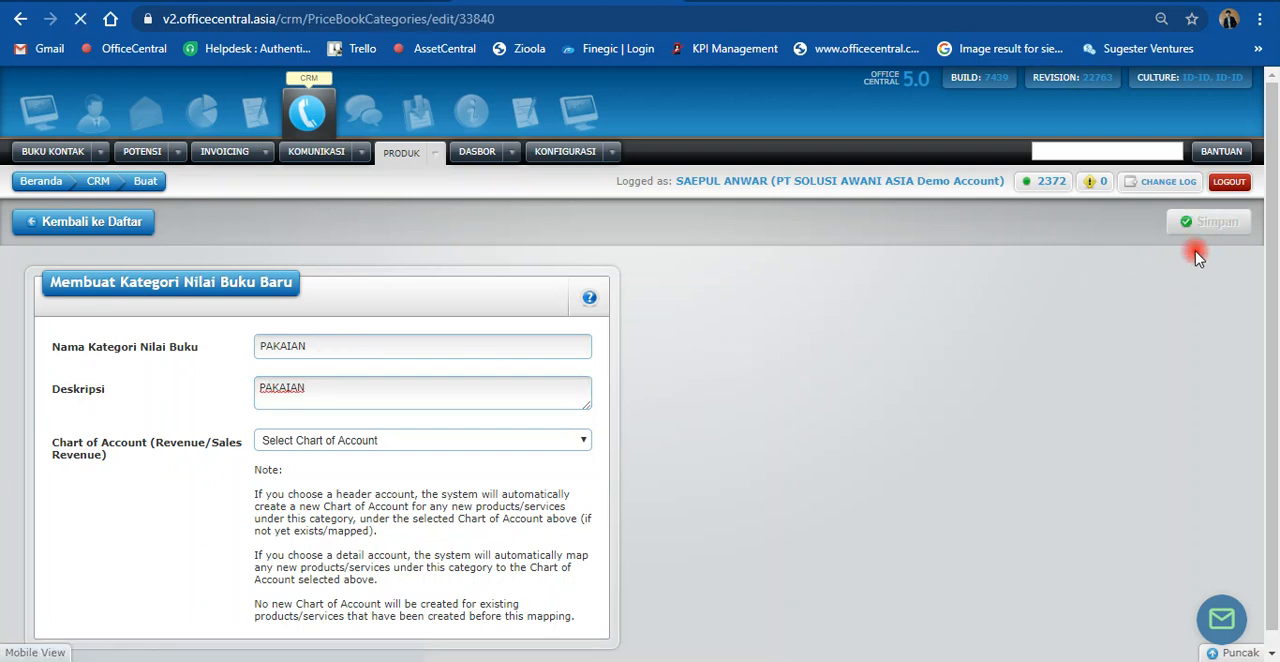
key(XF86AudioLowerVolume)
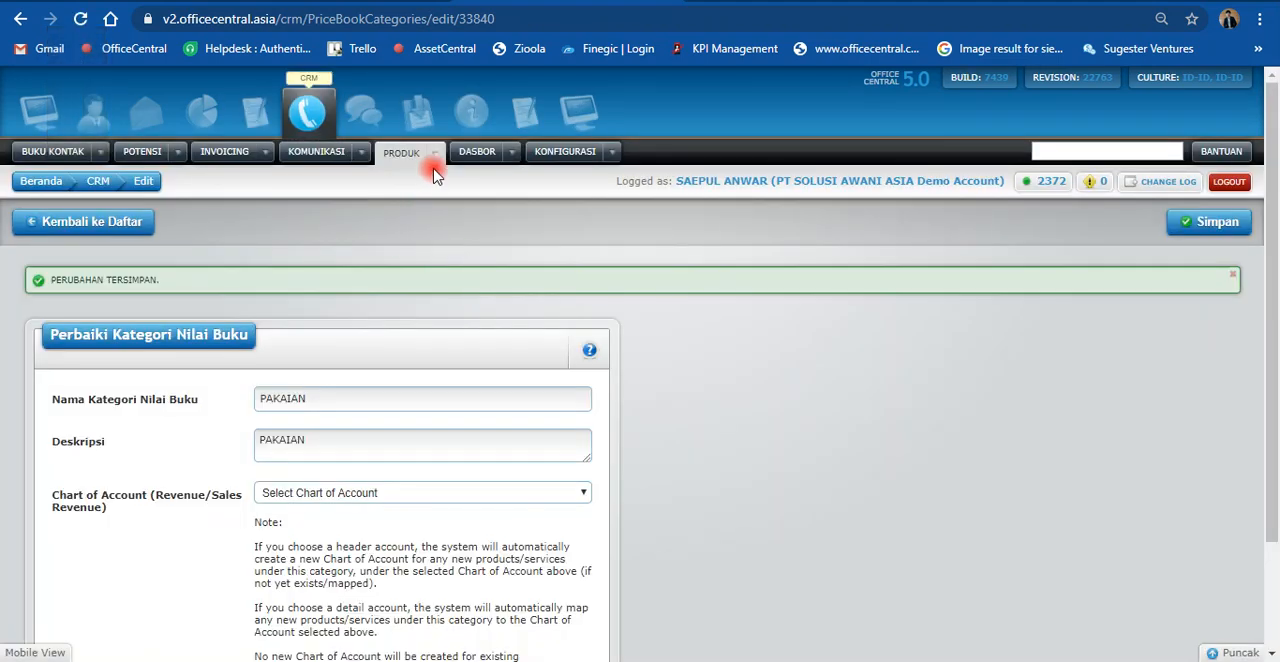
Step: Open the form for adding a new product in the CRM module
click(435, 153)
mouse_move(455, 178)
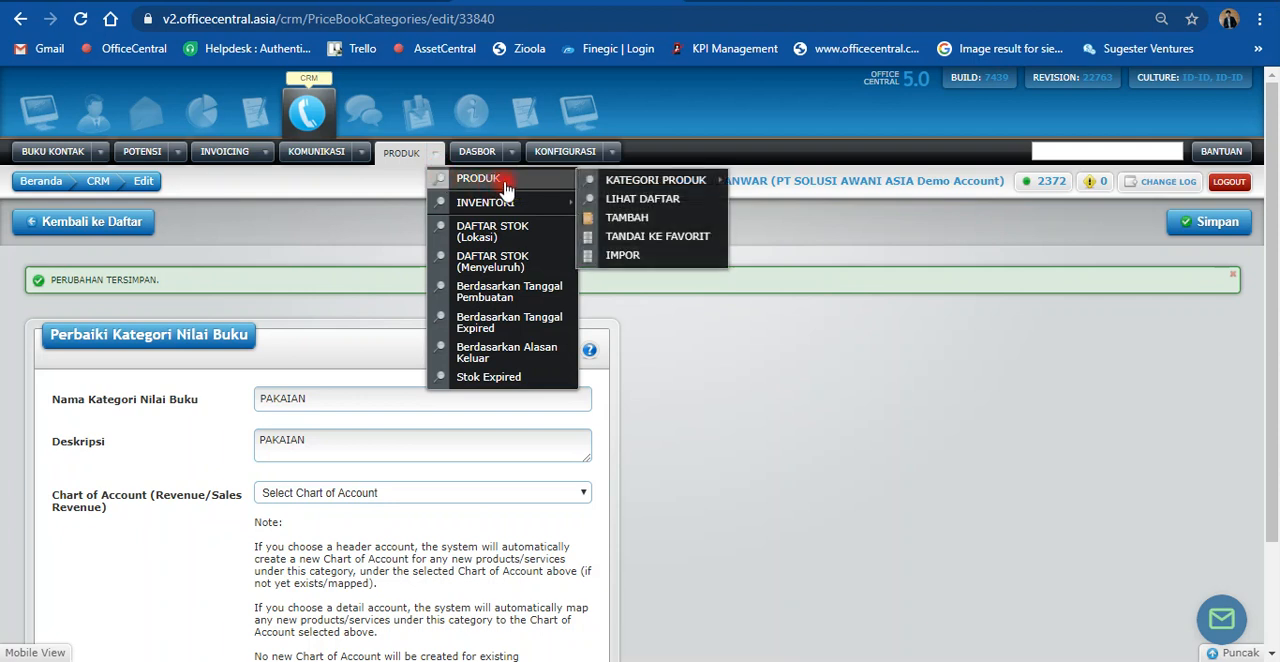
click(624, 220)
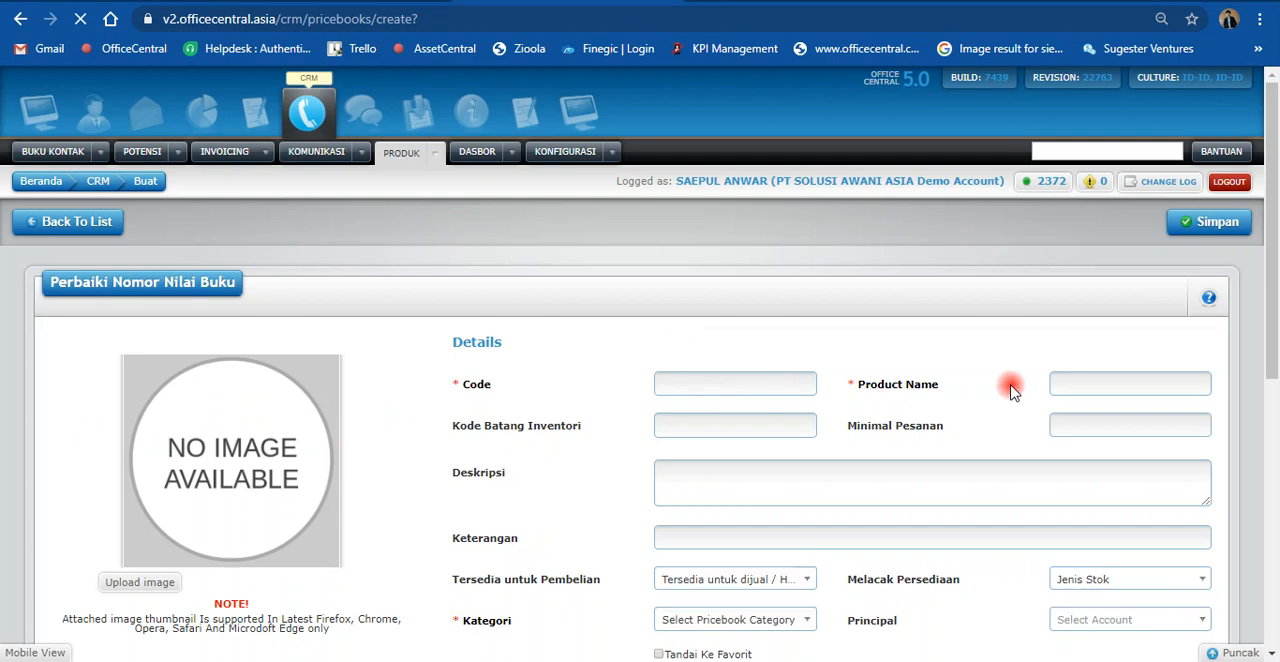
Step: Enter Kaftan Renda as the name of the new product
click(1092, 384)
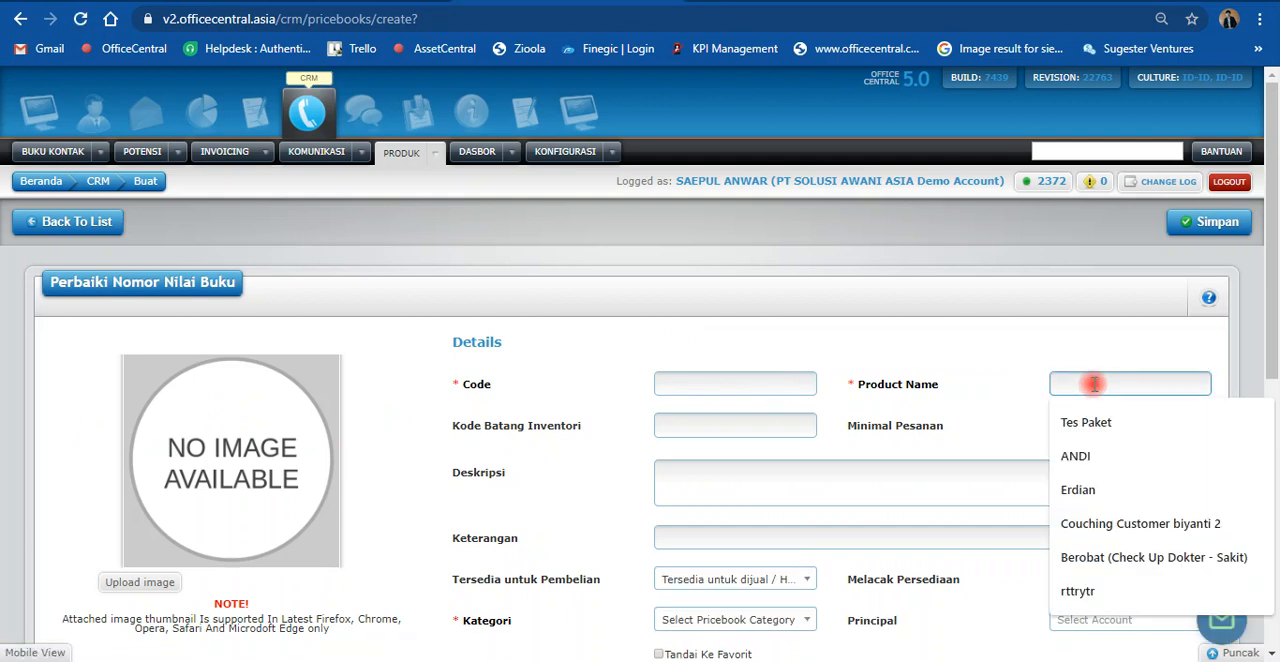
key(Caps_Lock)
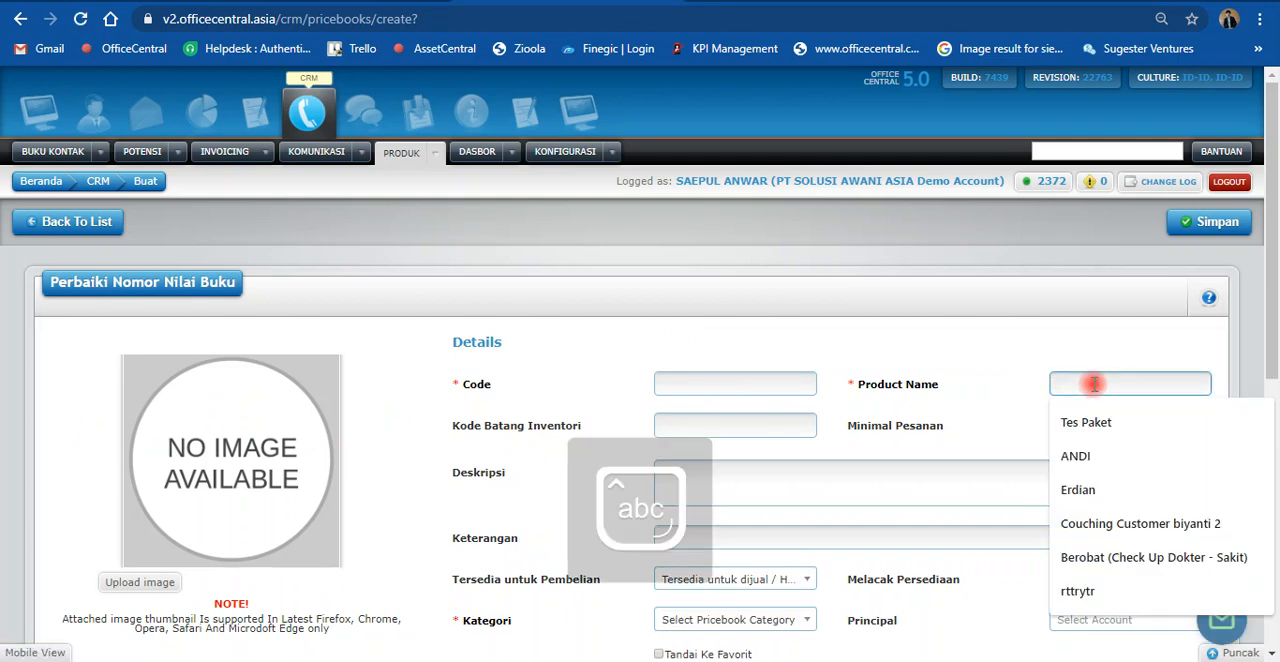
text(Ja)
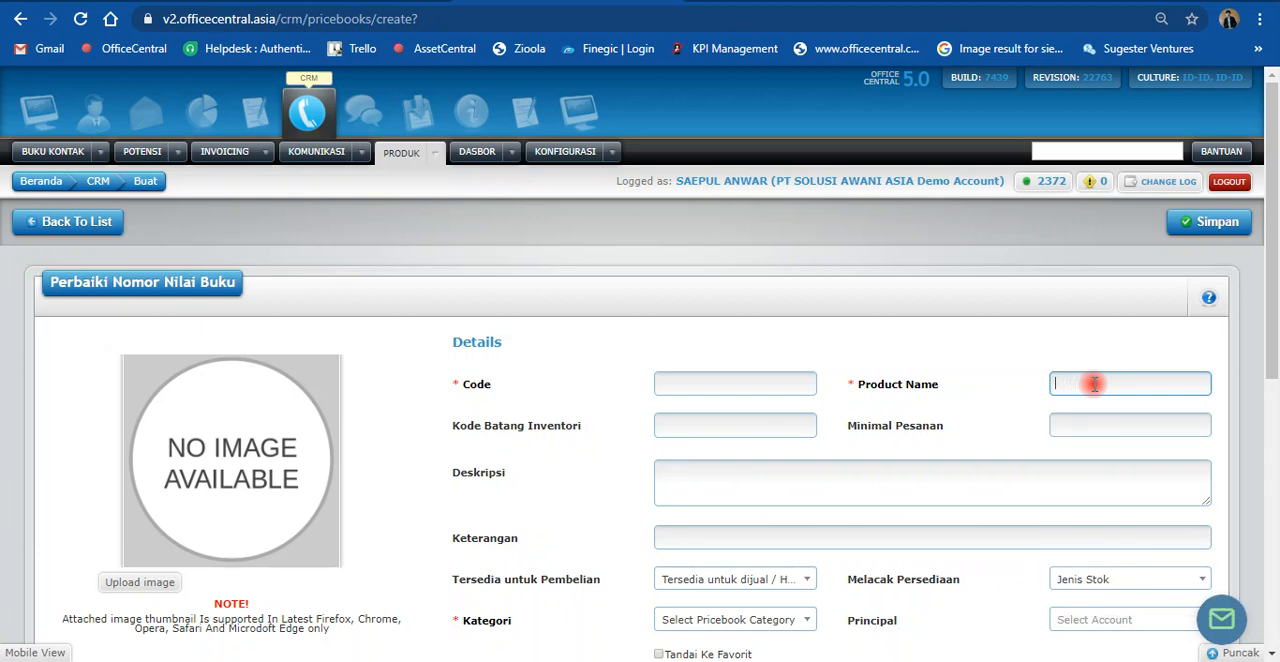
text(Koko)
key(BackSpace)
key(BackSpace)
key(BackSpace)
key(BackSpace)
text(Kaftar)
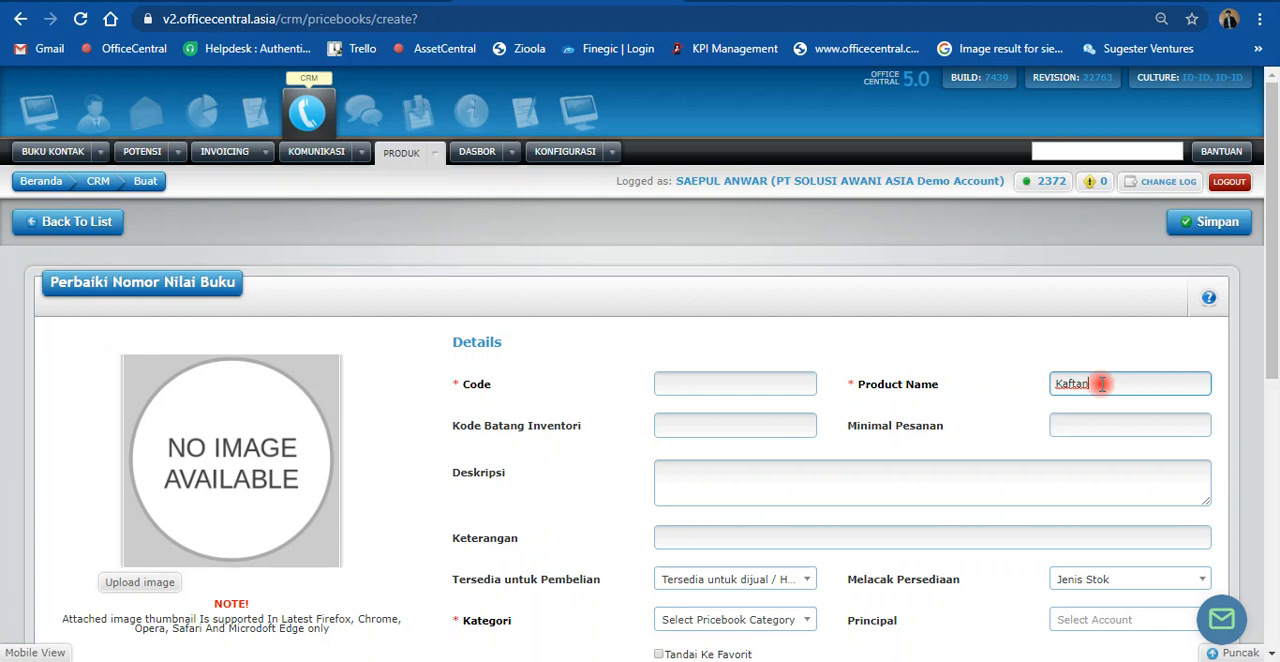
text( Renda)
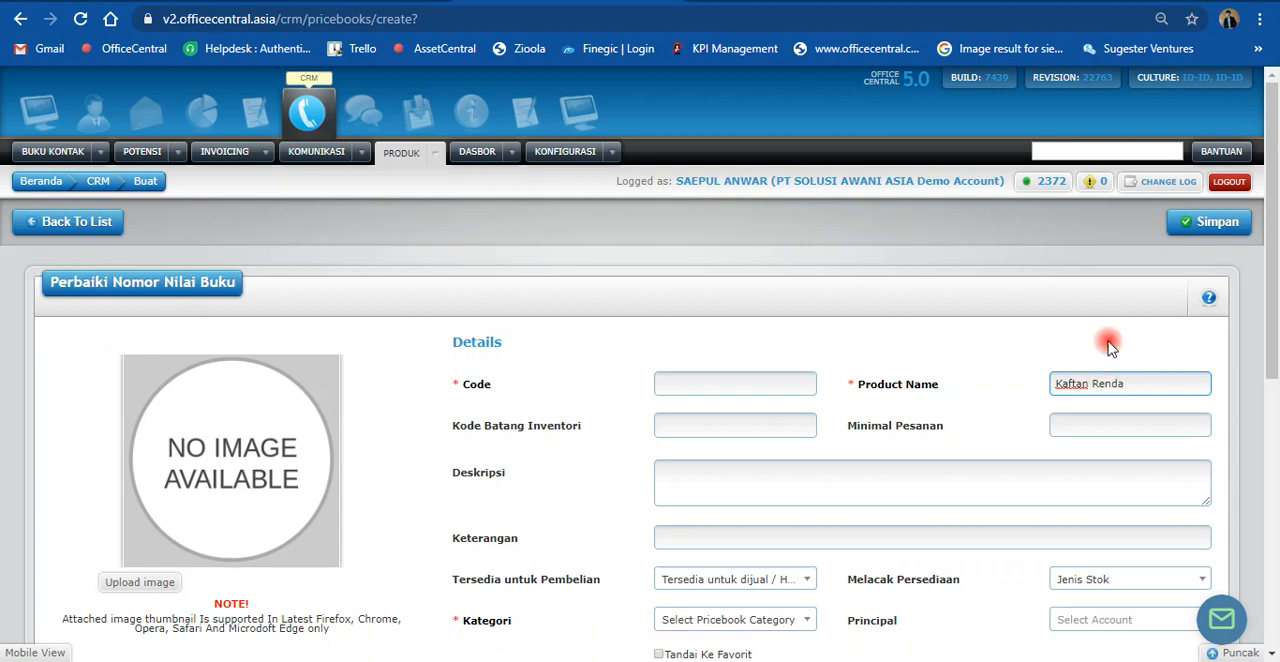
Step: Give the new product the code P-005
click(742, 385)
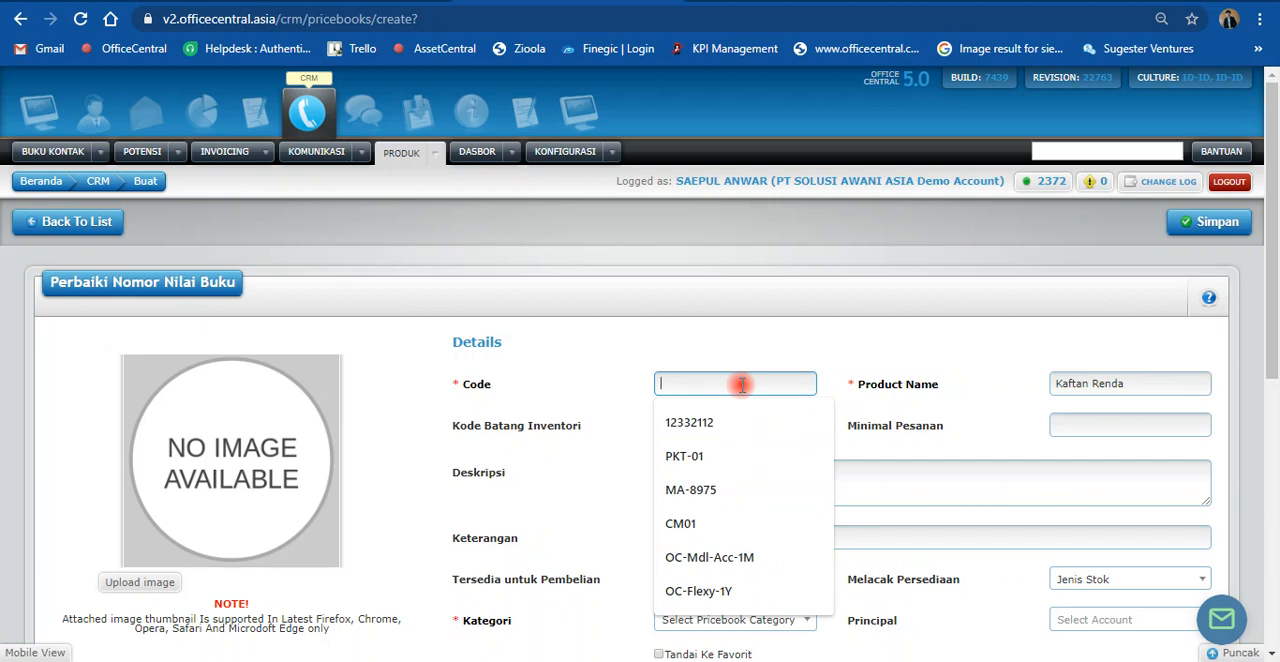
text(PK)
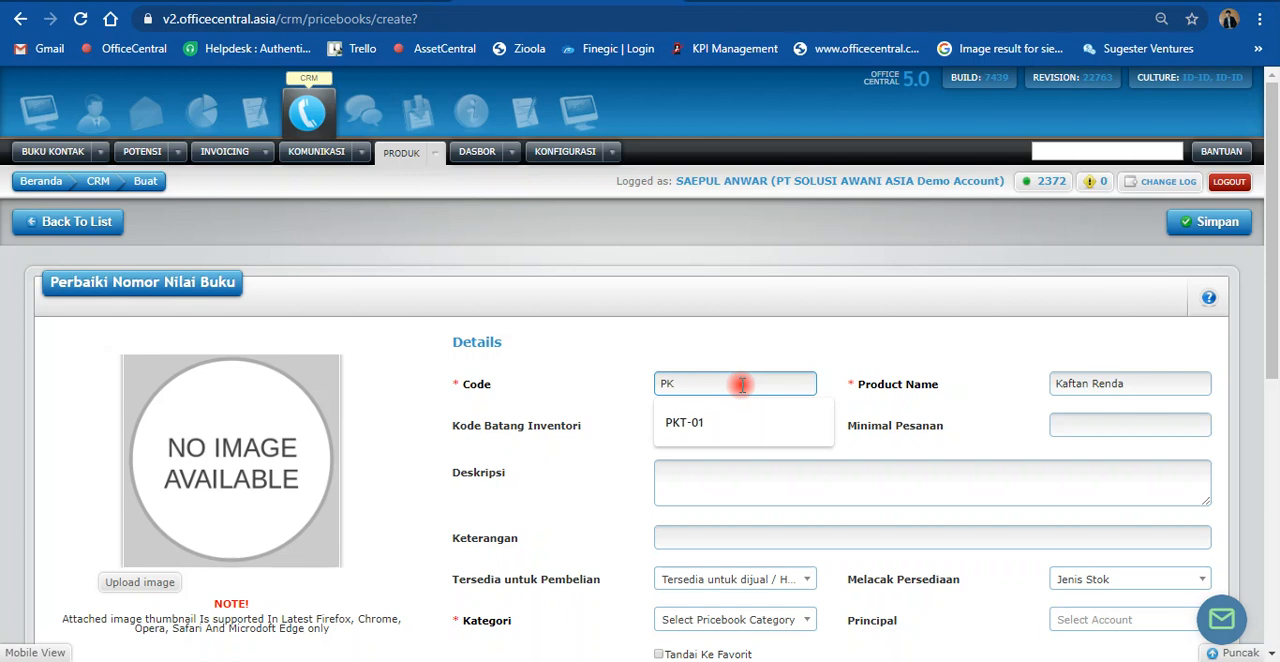
key(BackSpace)
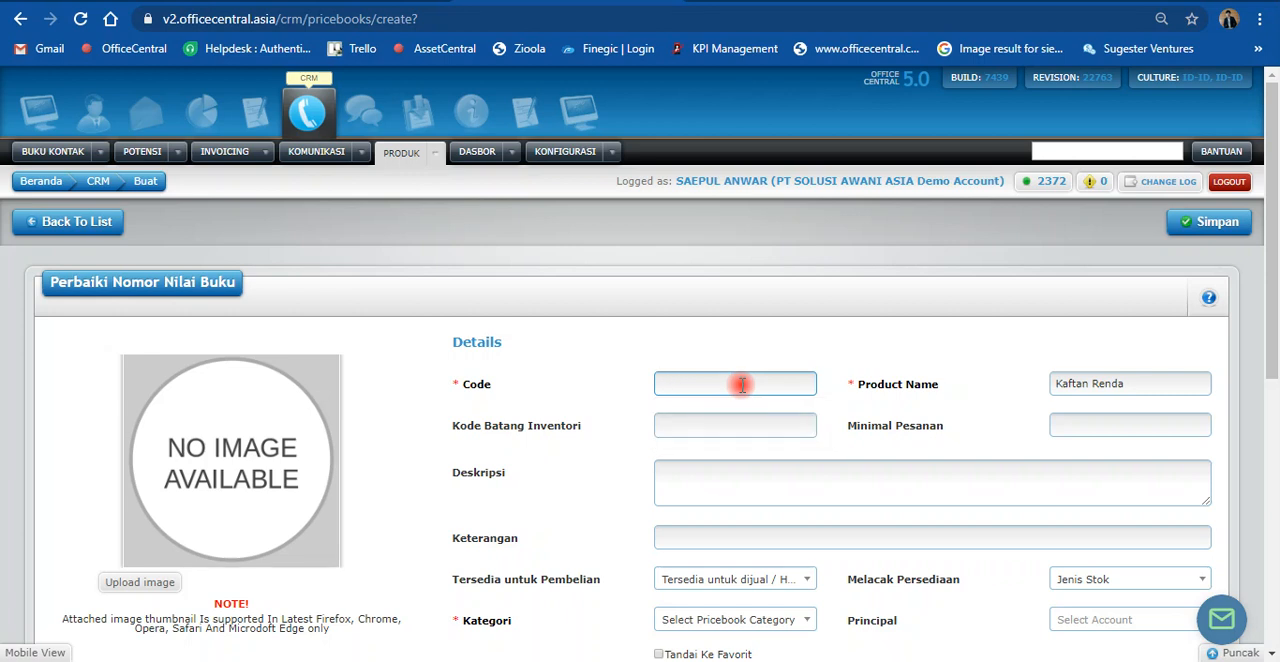
text(PKA)
key(BackSpace)
key(BackSpace)
key(BackSpace)
text(P)
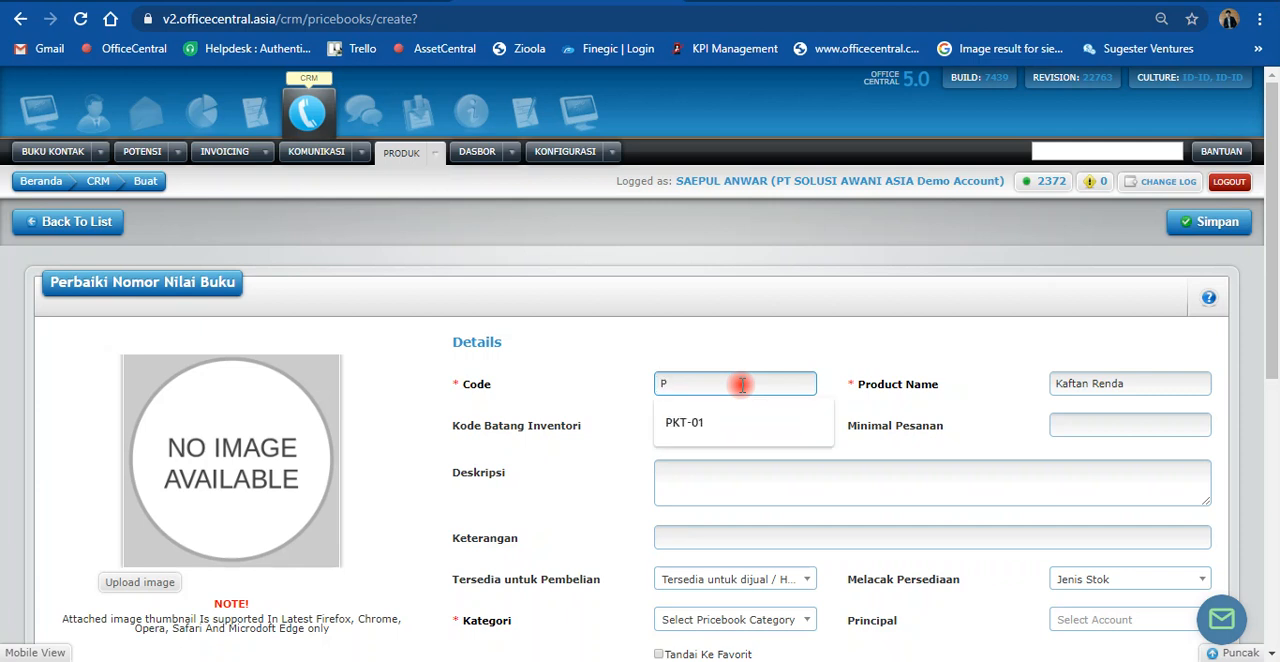
text(-005)
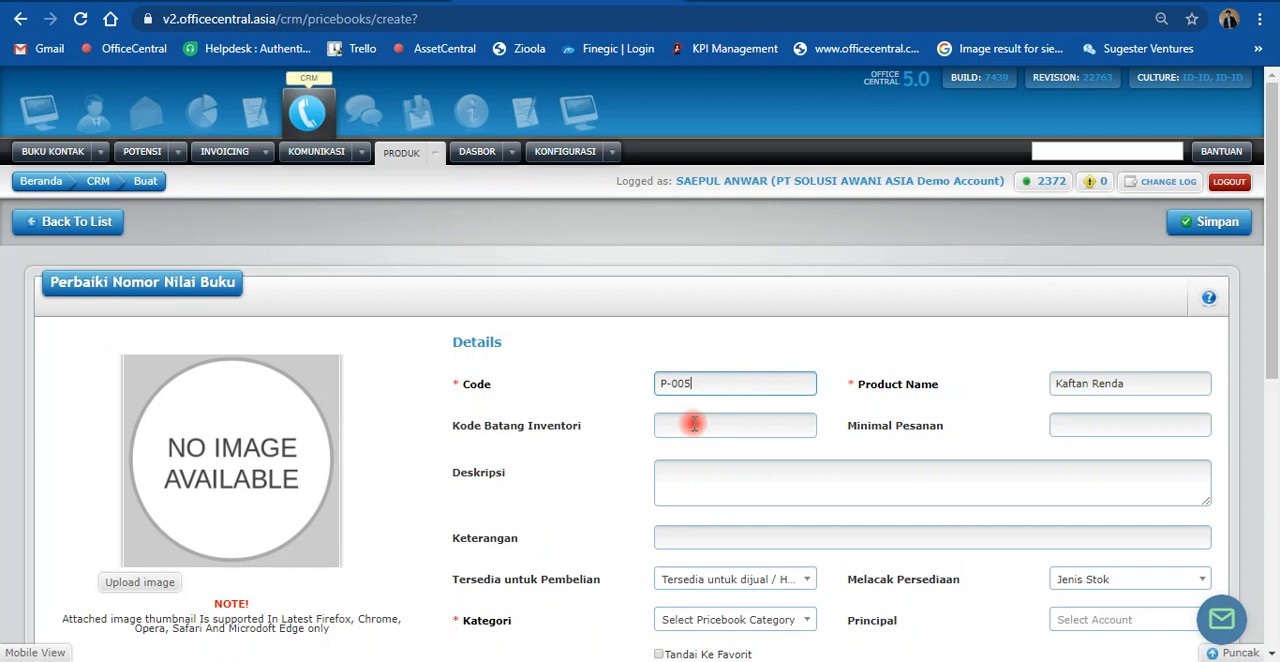
Step: Enter the product description Kaftan Renda Ukuran All Size
scroll(845, 387, down, 1)
click(734, 385)
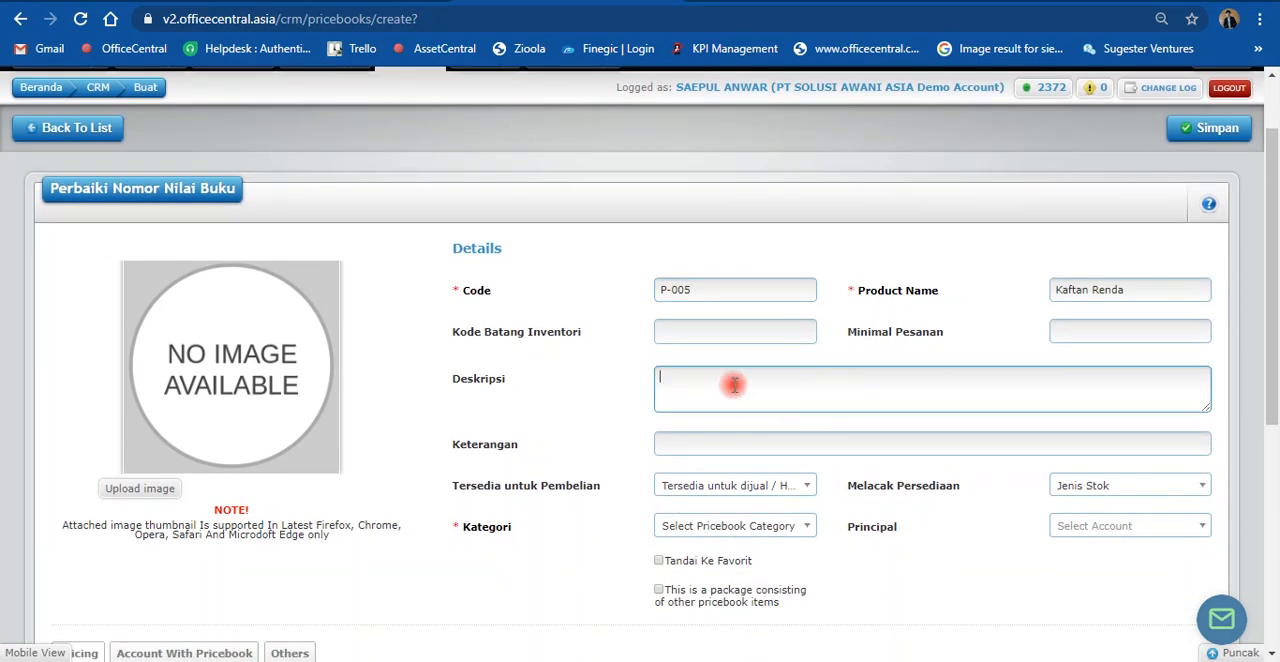
text(Kaftan Renda Ukuran All Size)
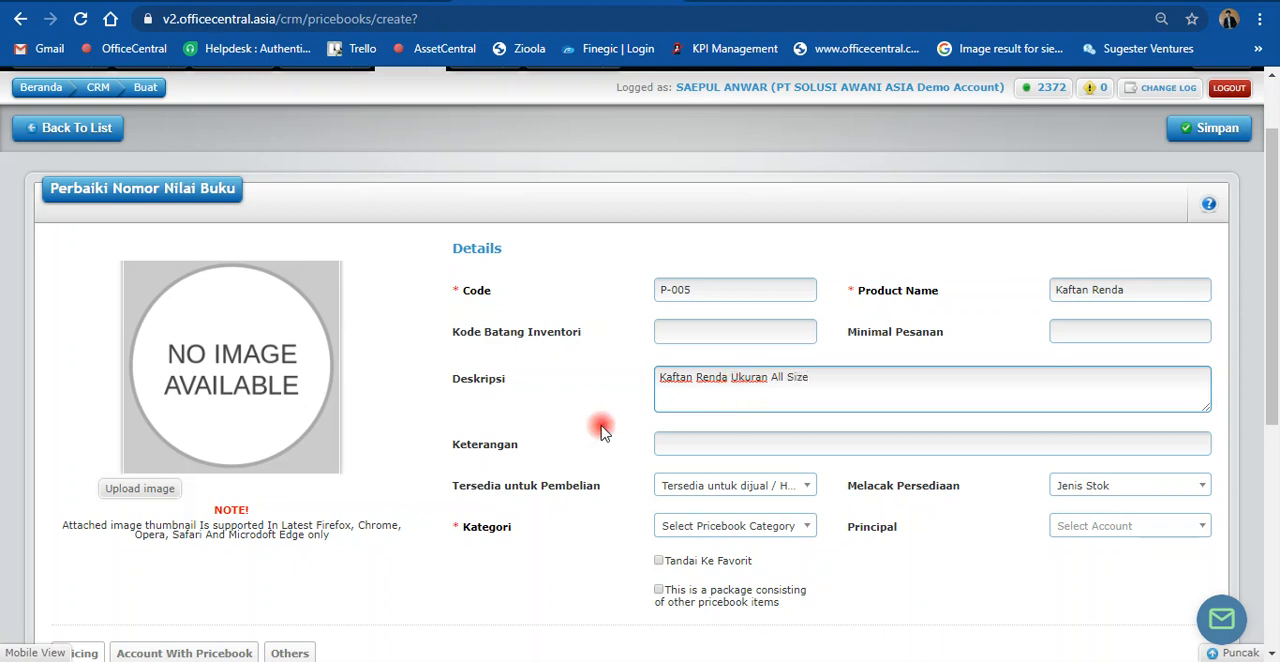
Step: Check the purchase availability options without changing them, and assign the product to the PAKAIAN category
scroll(605, 415, down, 2)
click(686, 302)
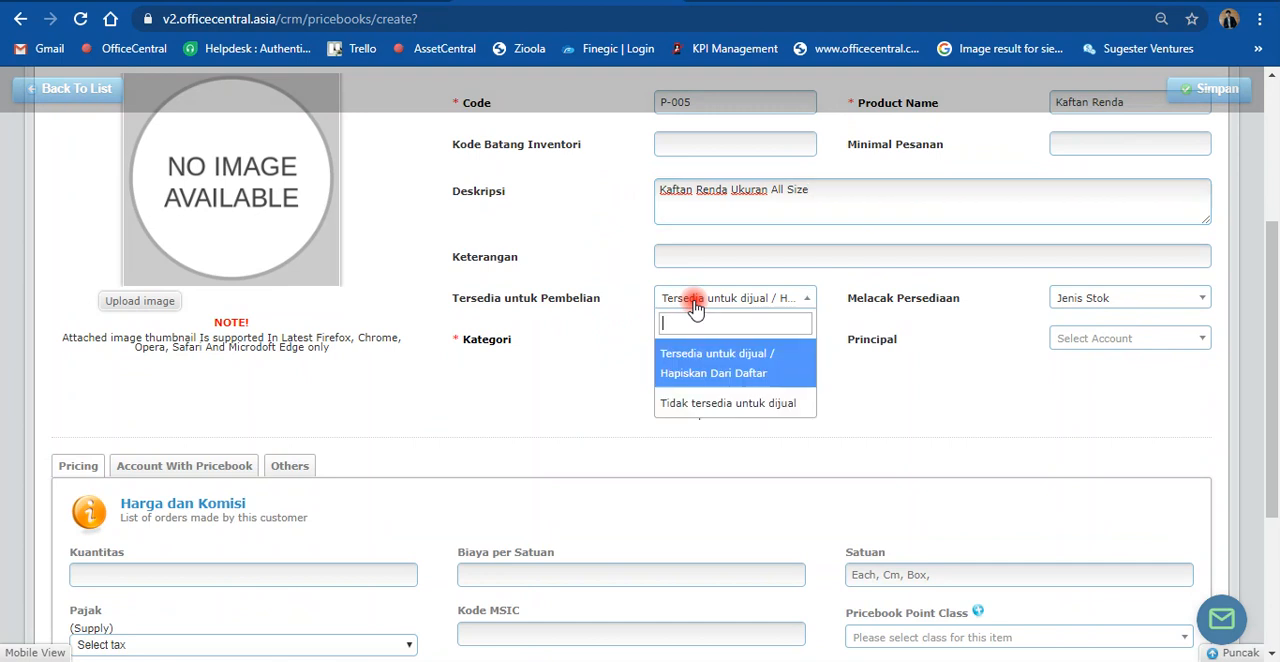
click(950, 400)
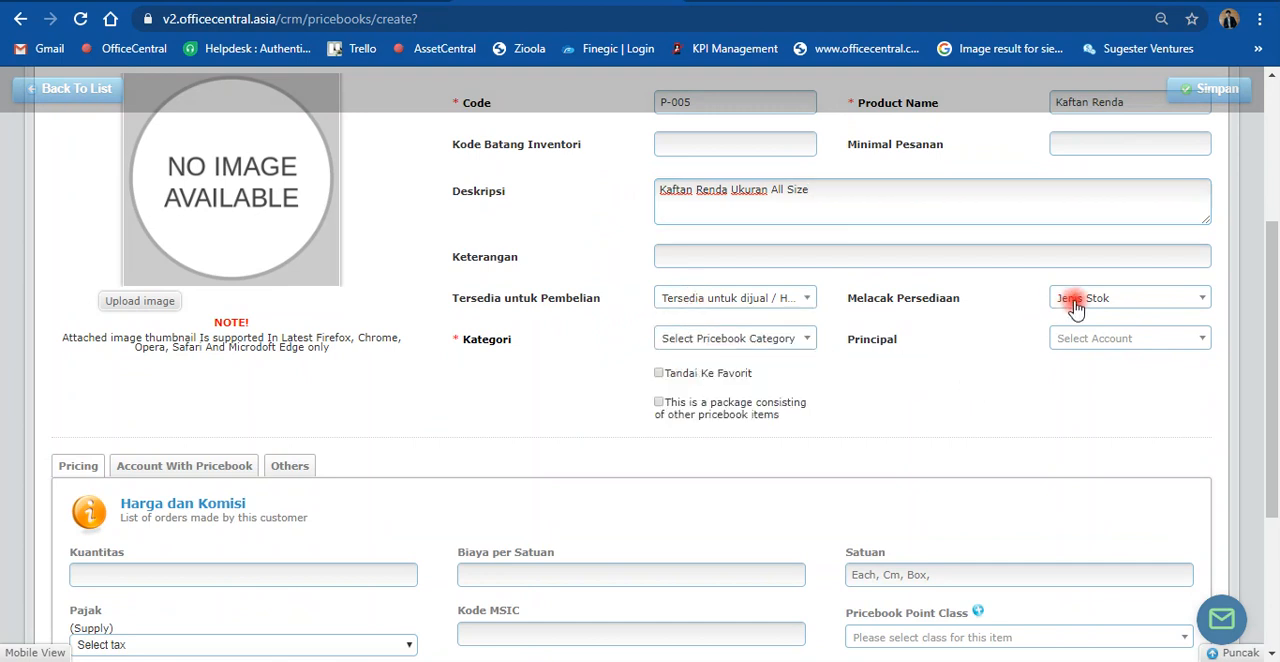
click(685, 343)
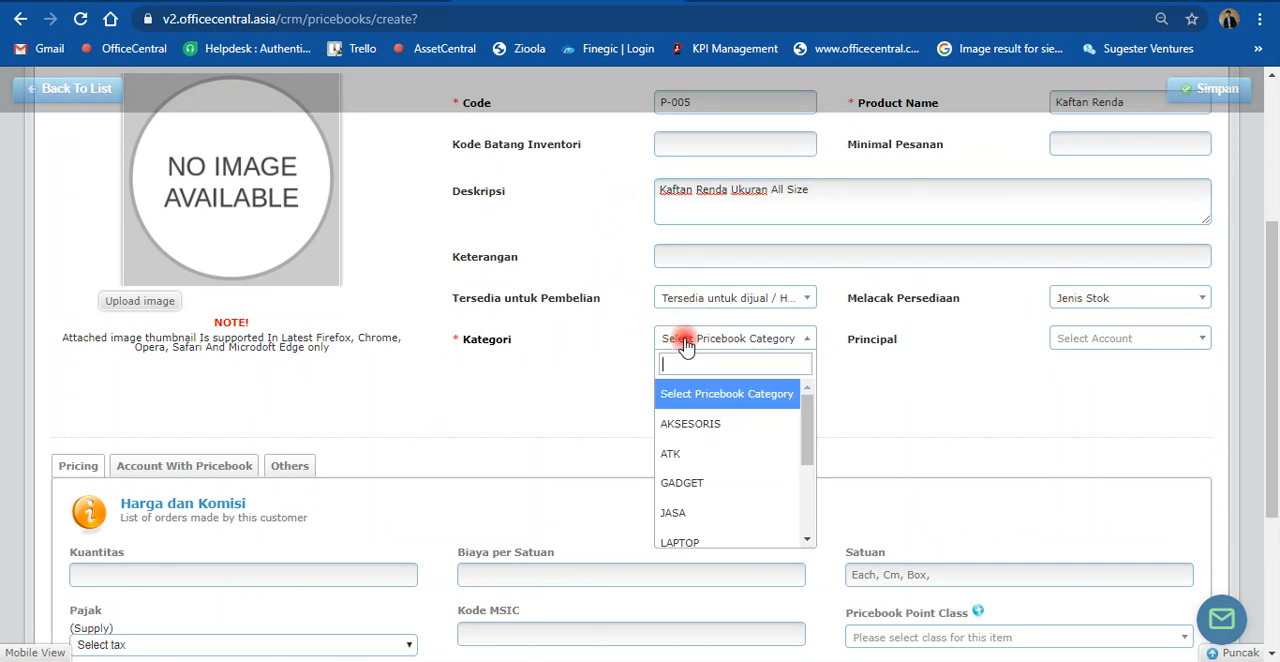
scroll(720, 523, down, 3)
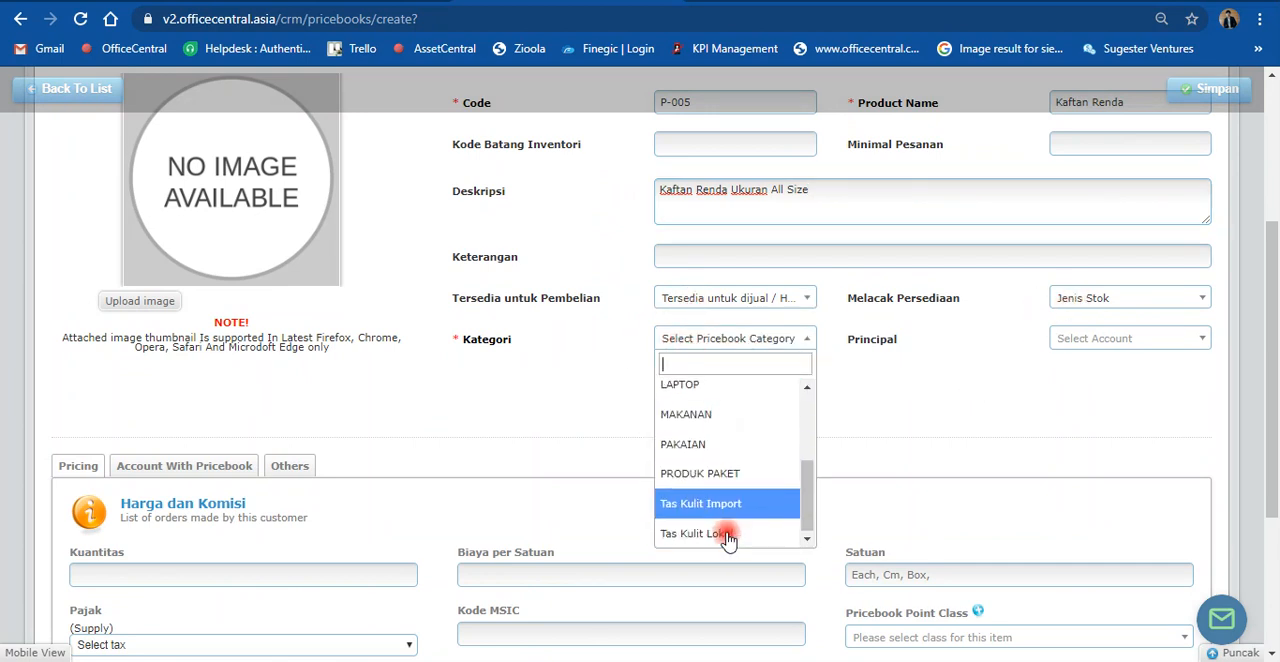
click(740, 443)
Step: Set the product's cost per unit (Biaya per Satuan) to 100000 and its unit (Satuan) to Pcs
scroll(862, 423, down, 2)
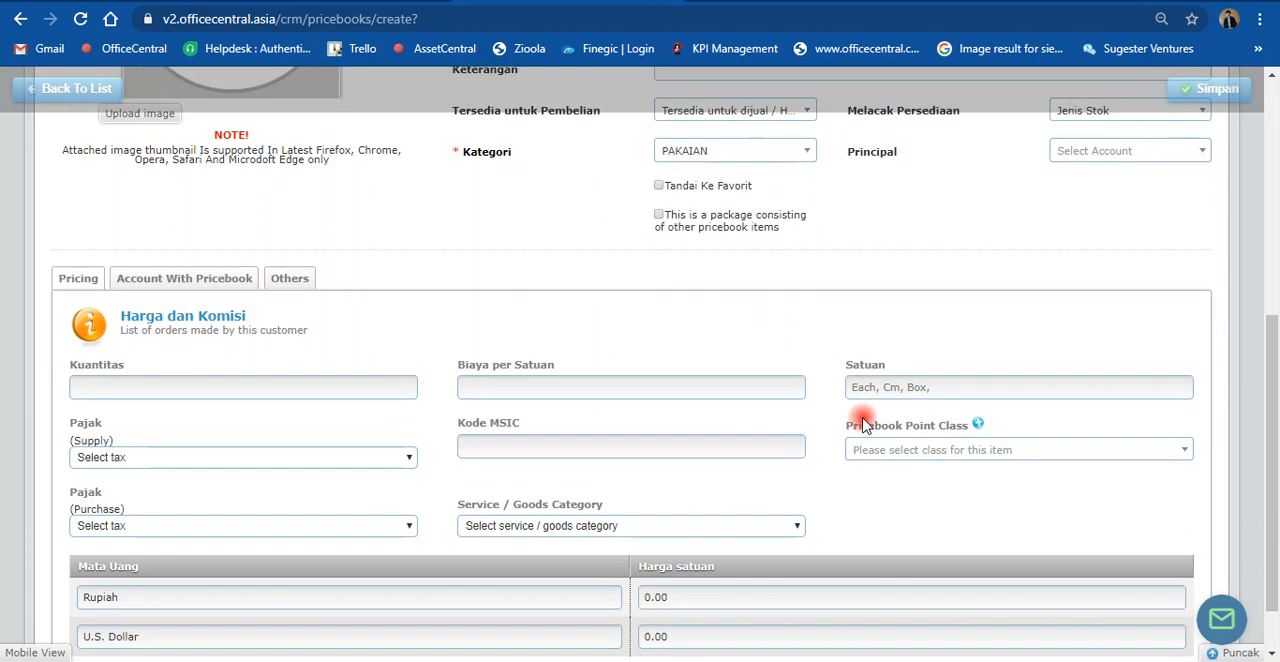
click(500, 391)
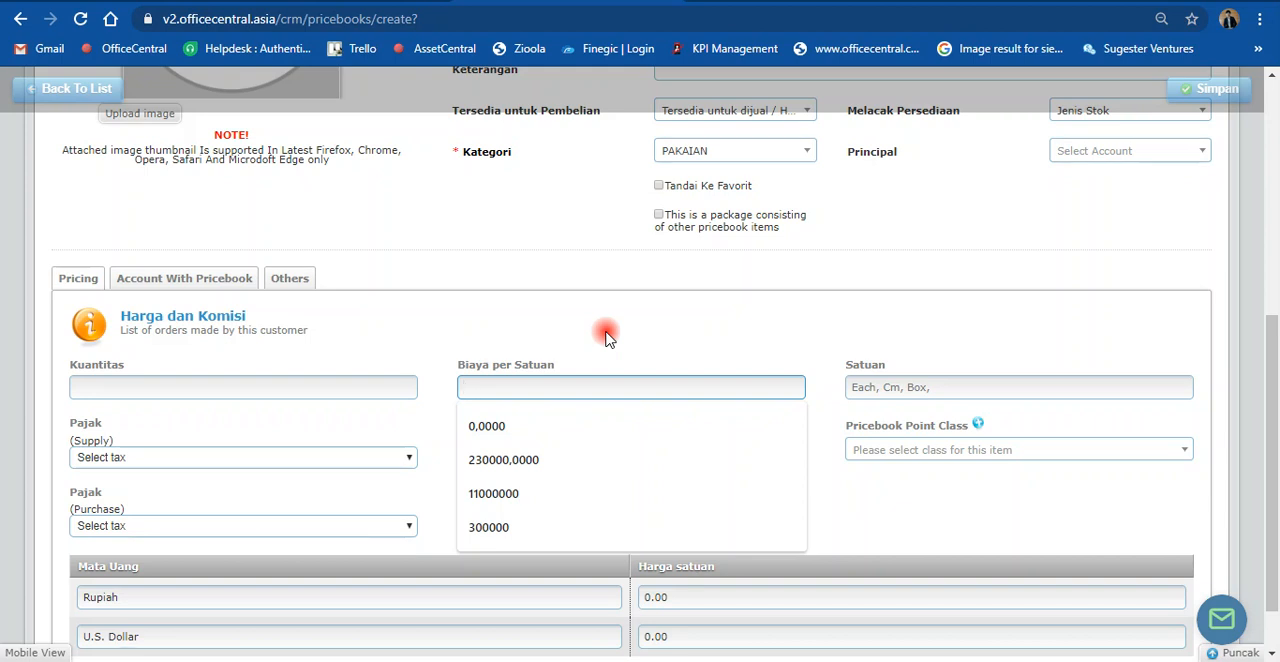
text(100000)
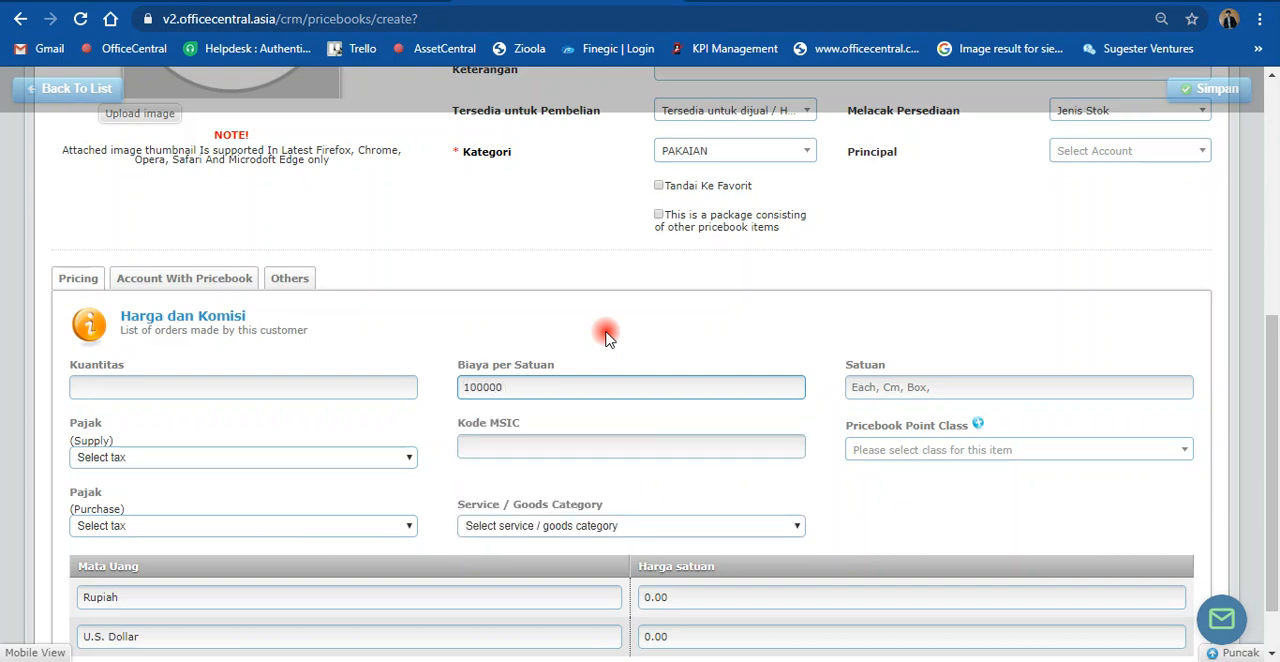
click(862, 390)
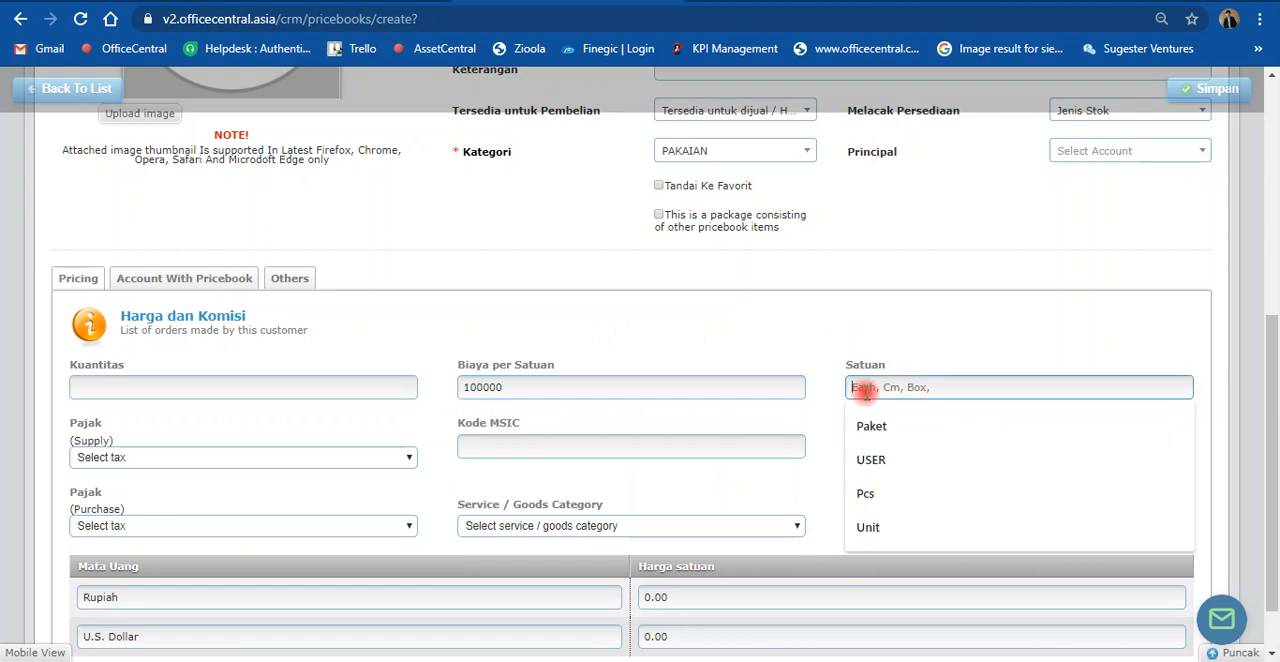
text(Pcs)
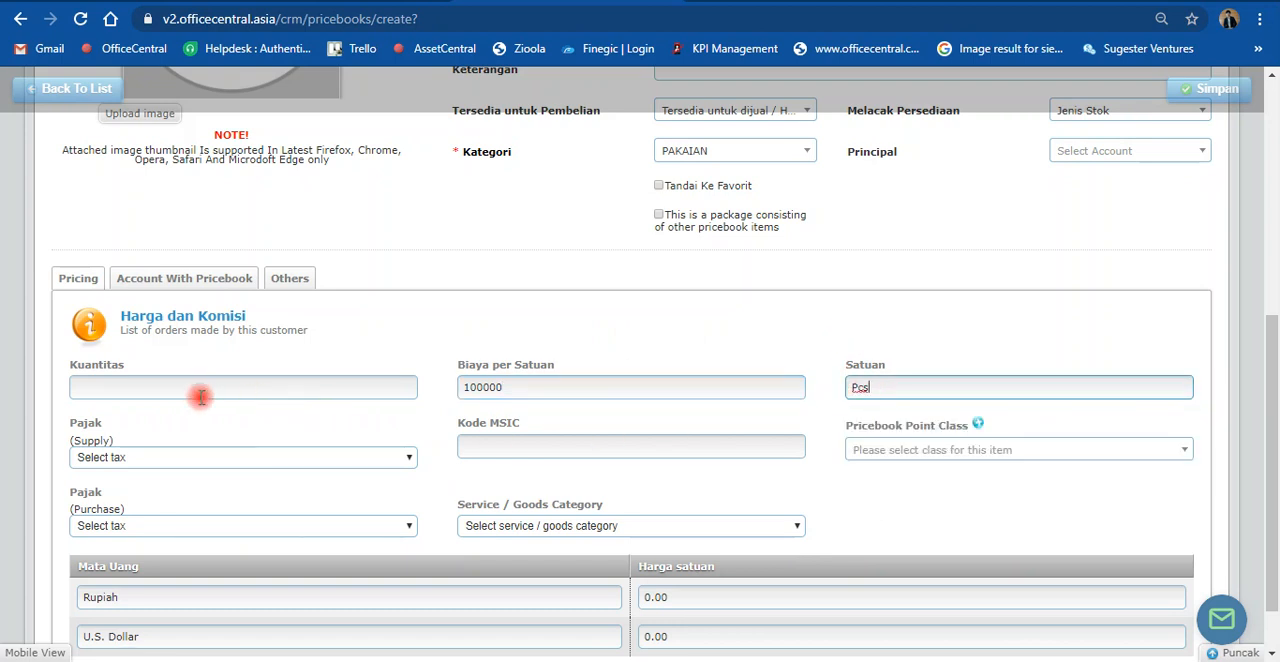
Step: Set the product's Rupiah unit price (Harga satuan) to 150000
scroll(388, 478, down, 1)
click(774, 527)
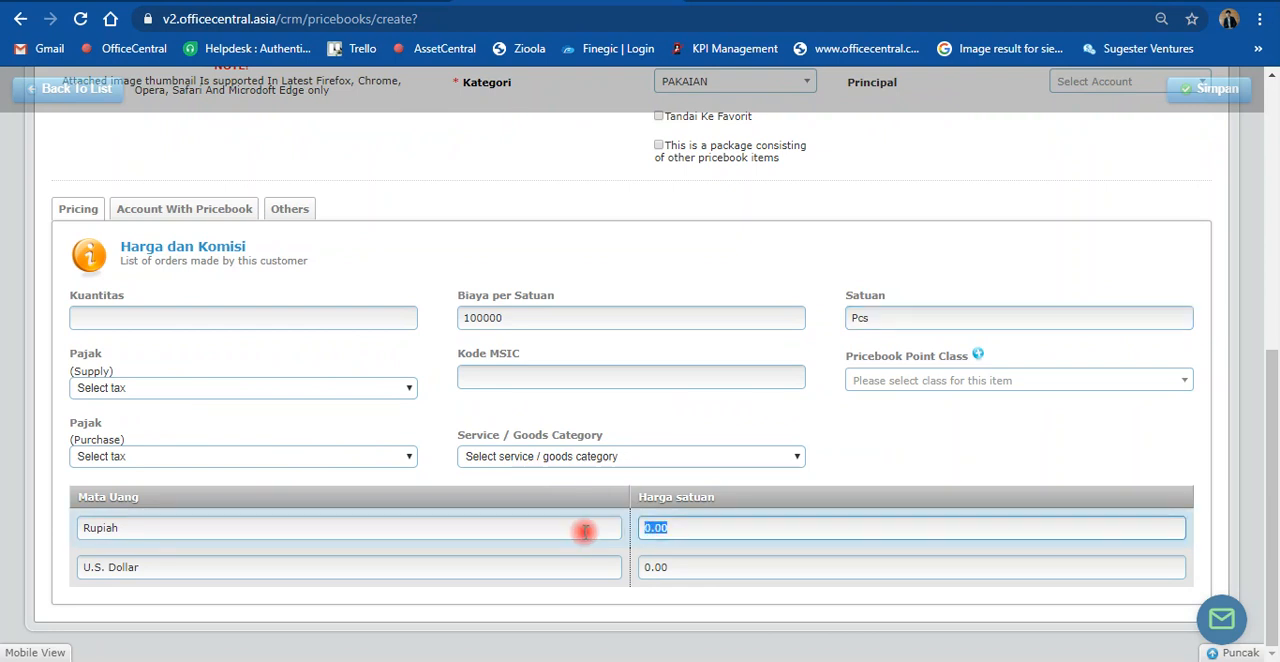
text(150000)
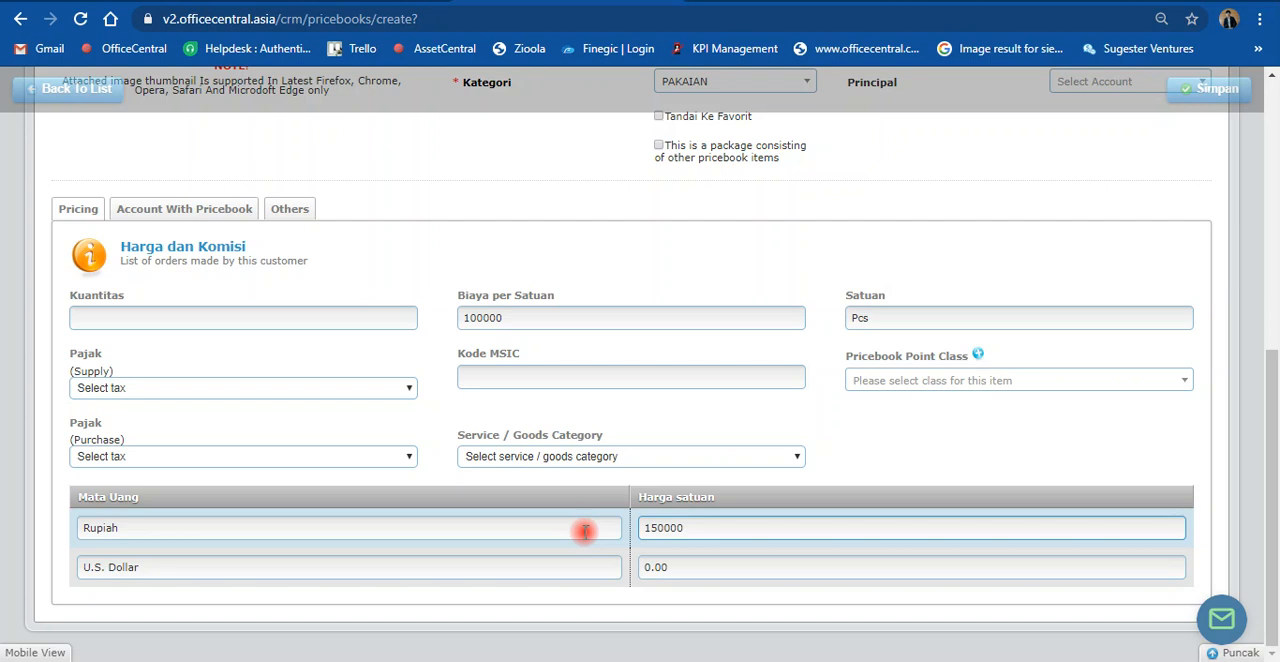
click(113, 320)
click(368, 277)
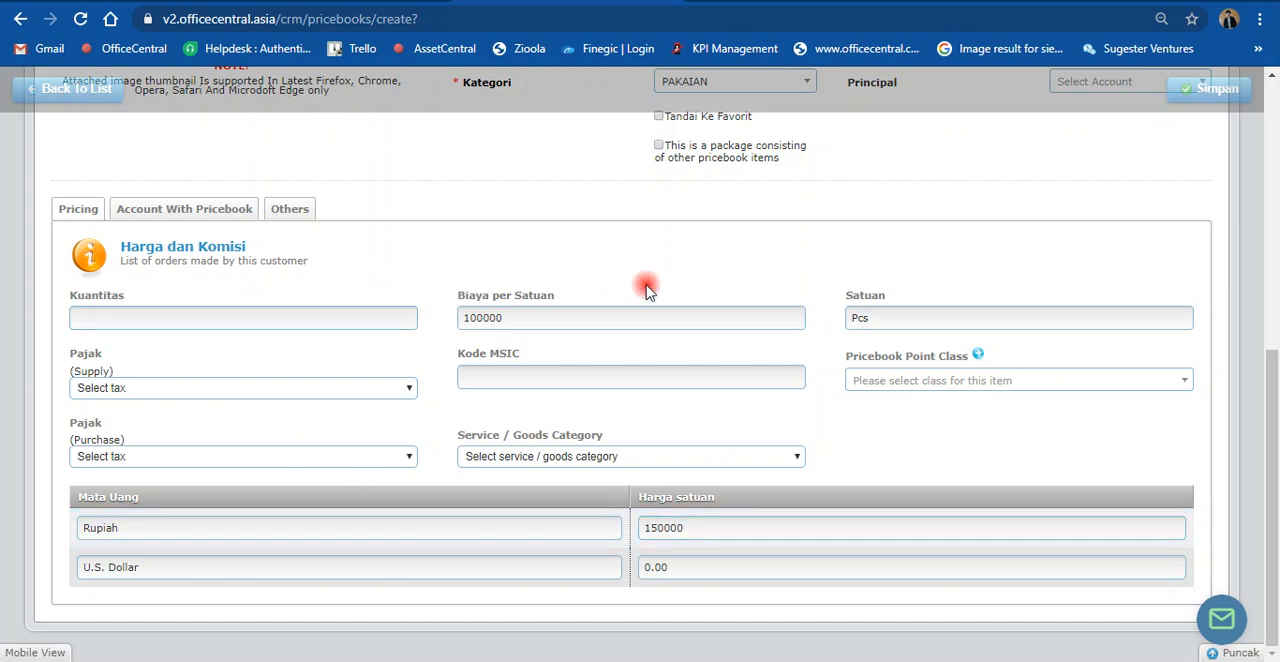
Step: Set the product's quantity (Kuantitas) to 100 in the pricing details
scroll(1037, 320, up, 5)
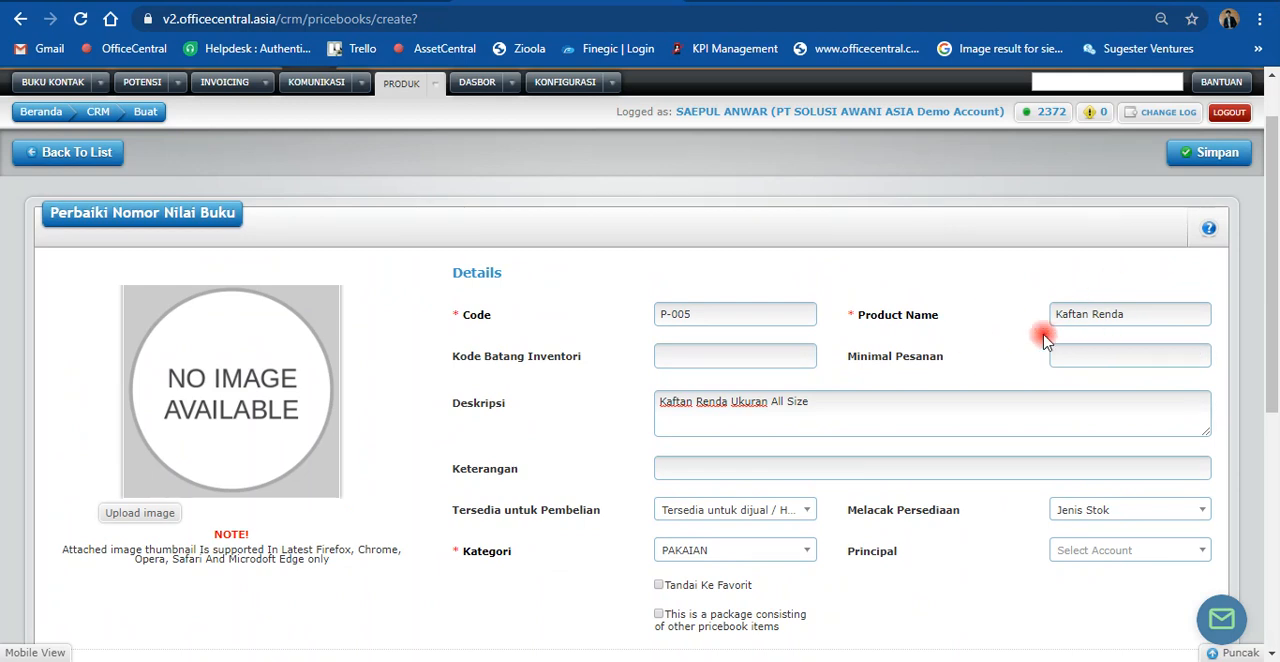
scroll(829, 372, down, 3)
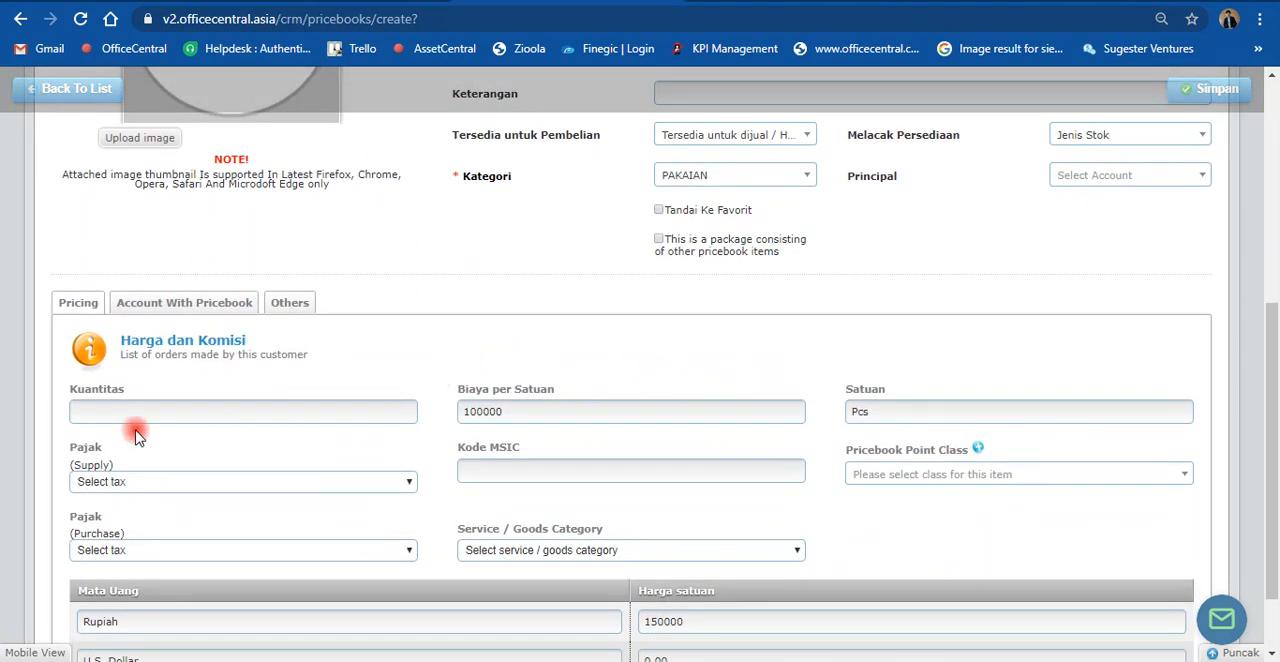
click(89, 414)
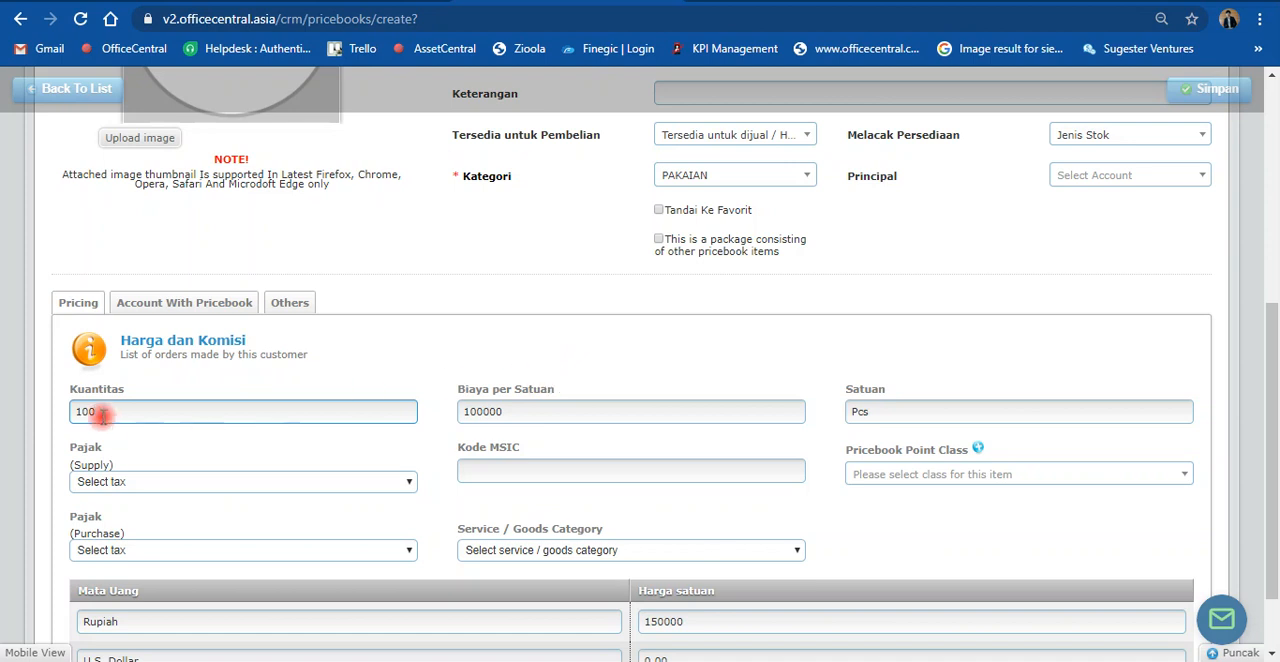
drag(100, 413, 29, 412)
key(BackSpace)
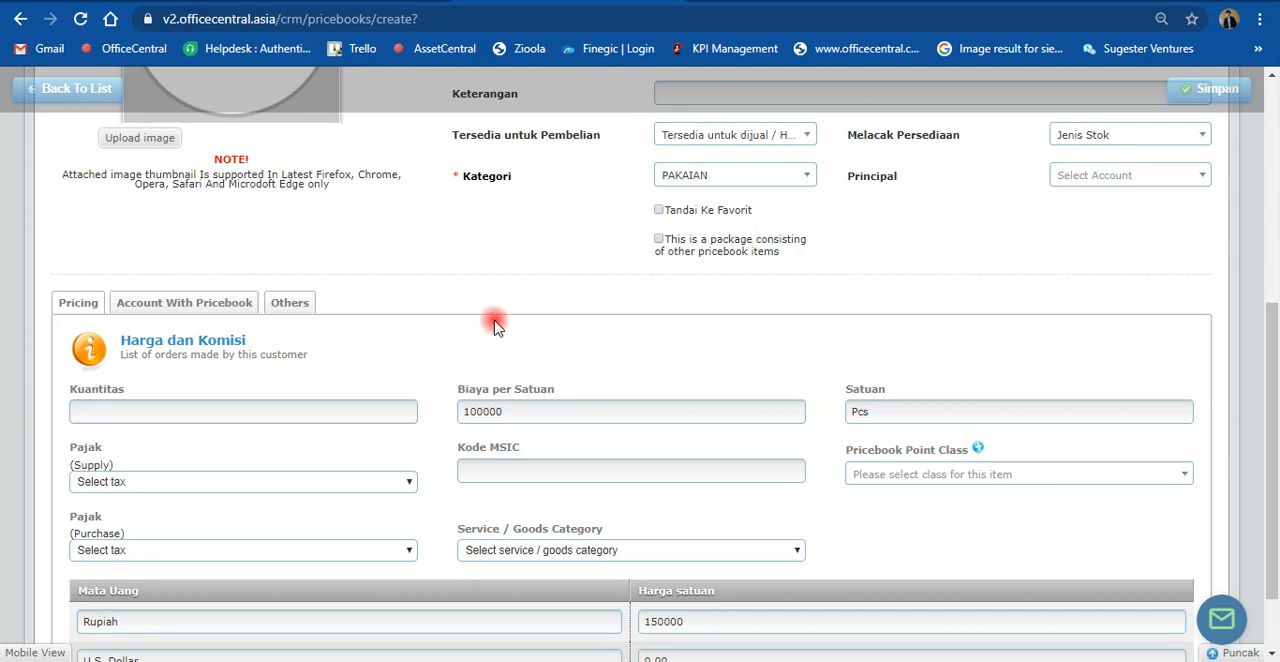
click(127, 410)
text(100)
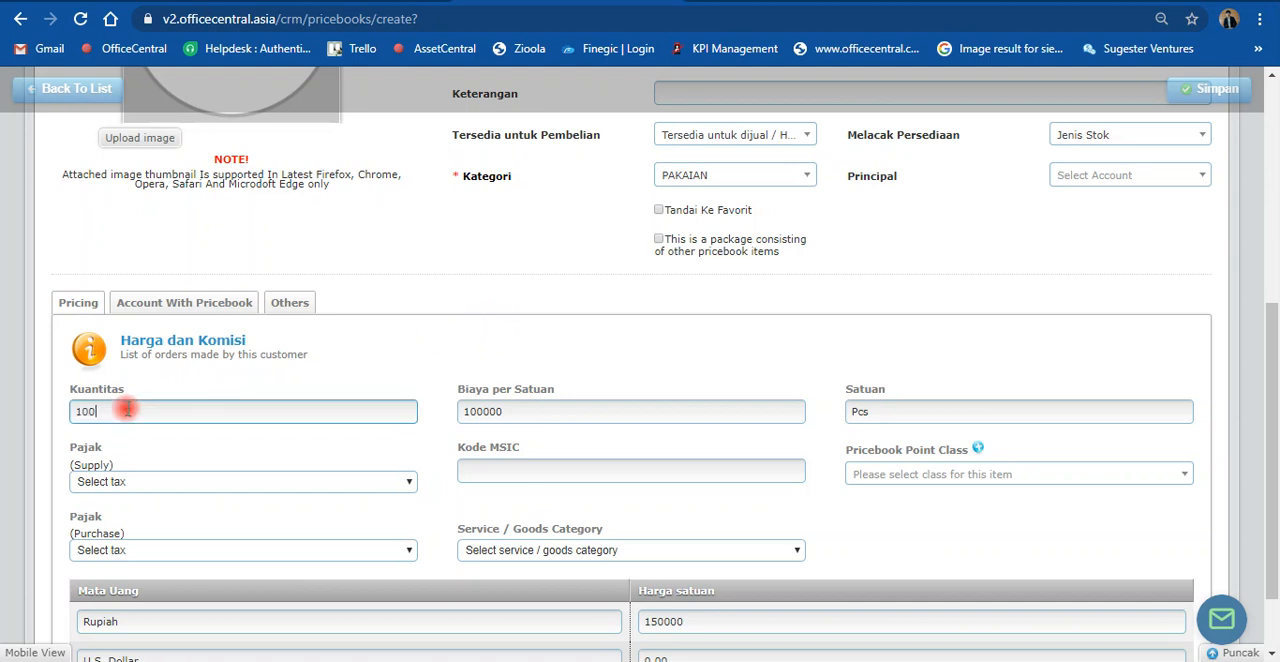
Step: Review the completed product form and save the new product Kaftan Renda
scroll(414, 514, down, 1)
scroll(600, 518, up, 2)
scroll(628, 518, up, 4)
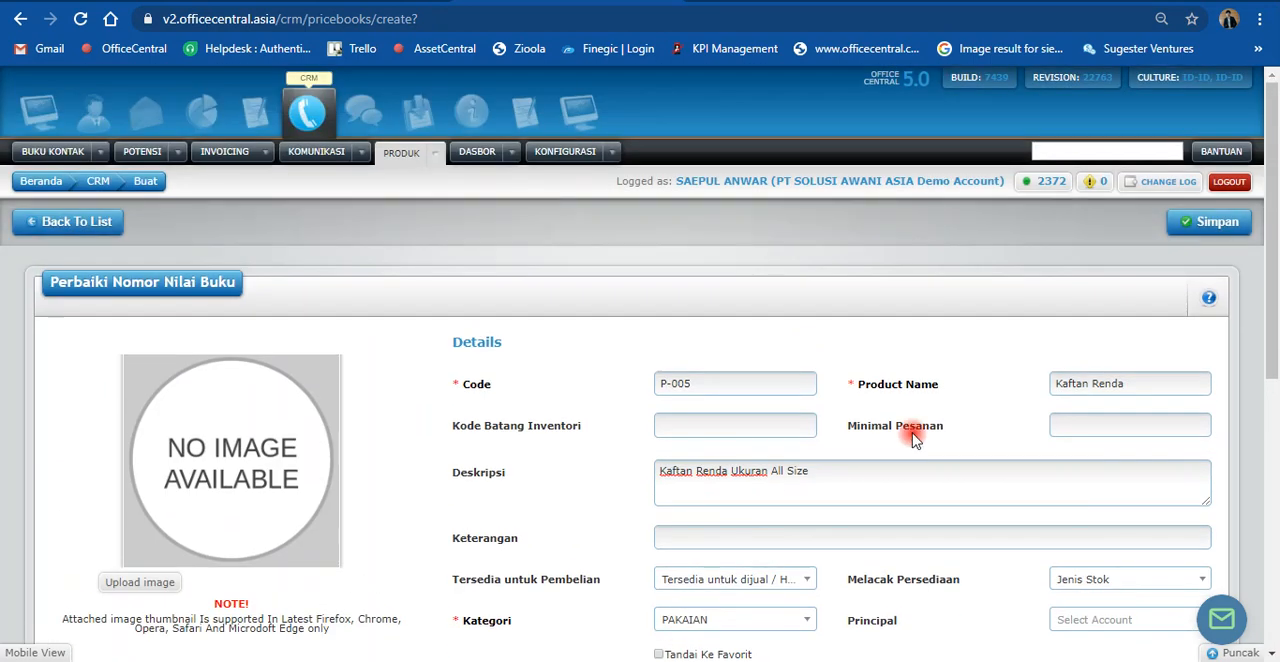
click(1197, 236)
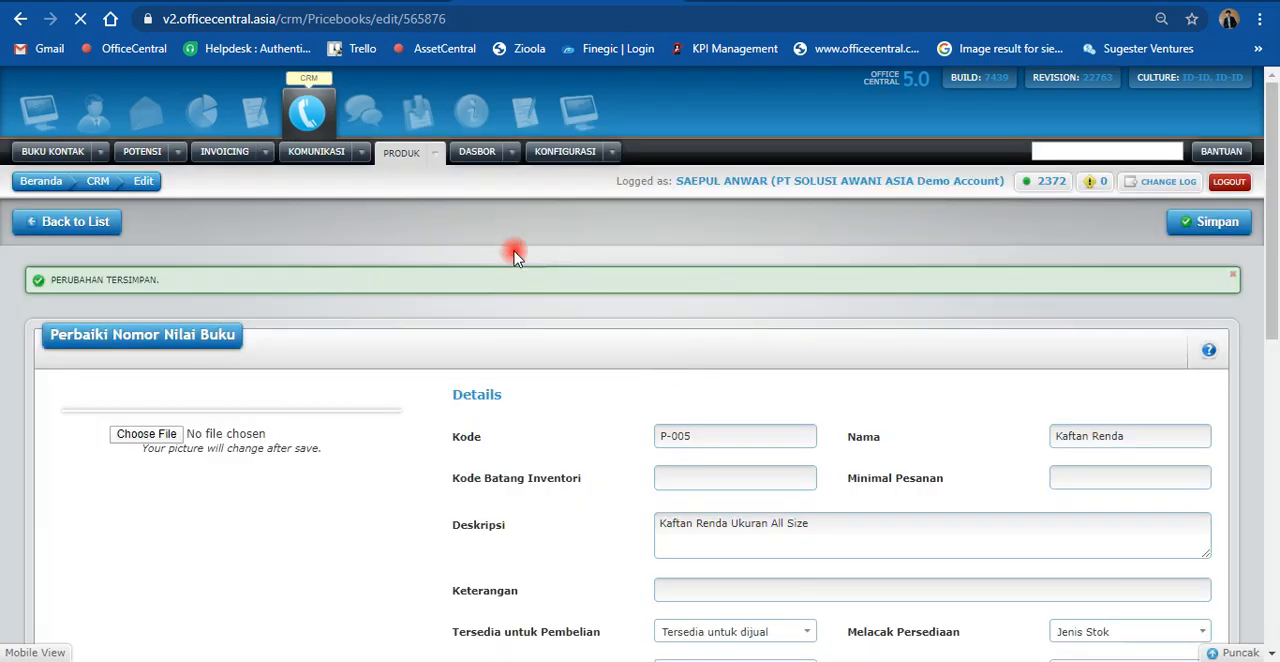
Step: Open the list of products in the CRM module
click(424, 168)
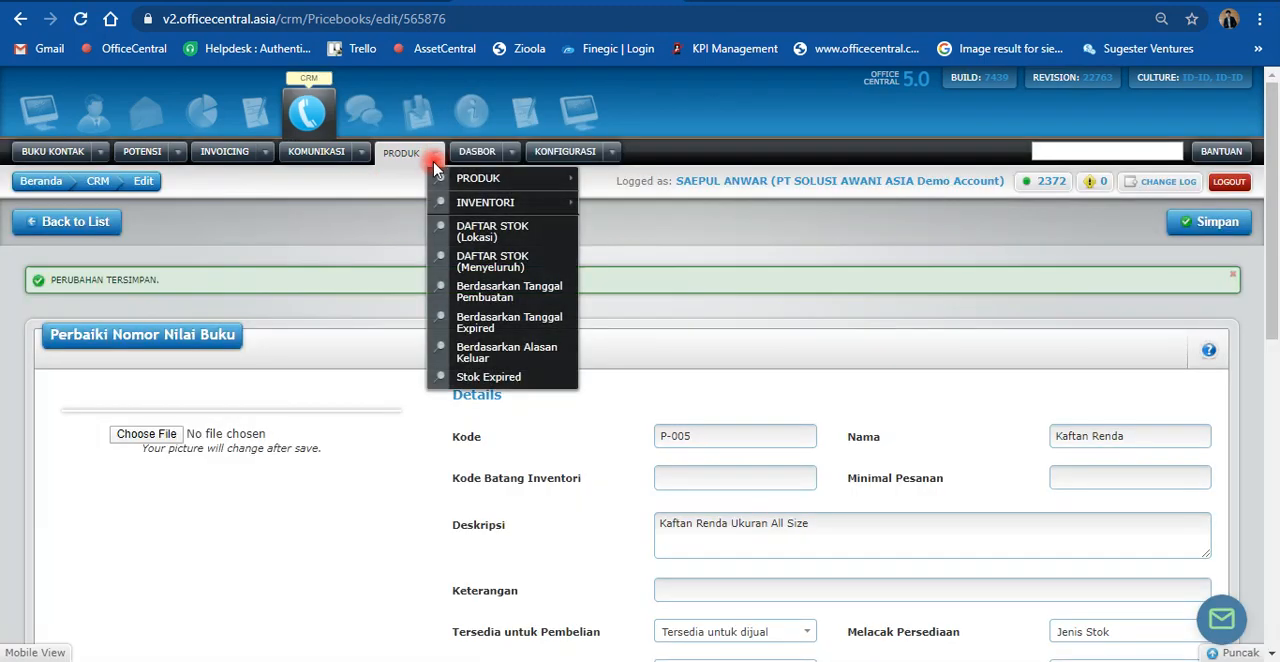
mouse_move(440, 180)
click(632, 205)
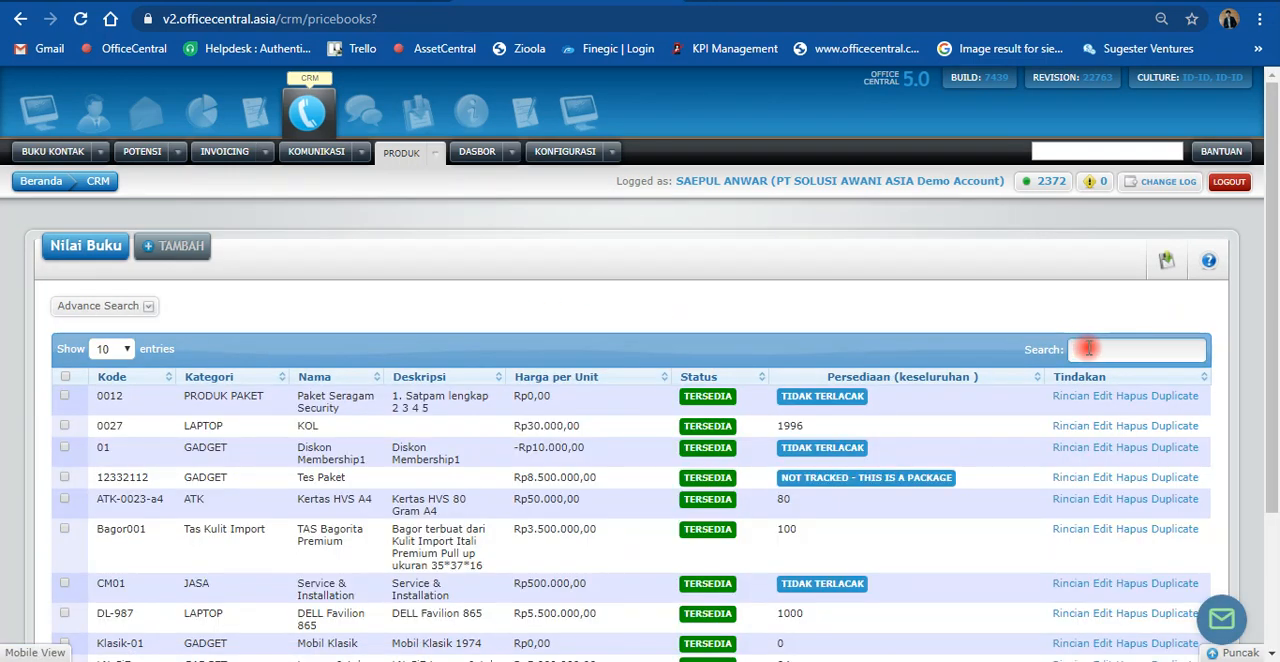
Step: Search the product list for the code p-005
text(p)
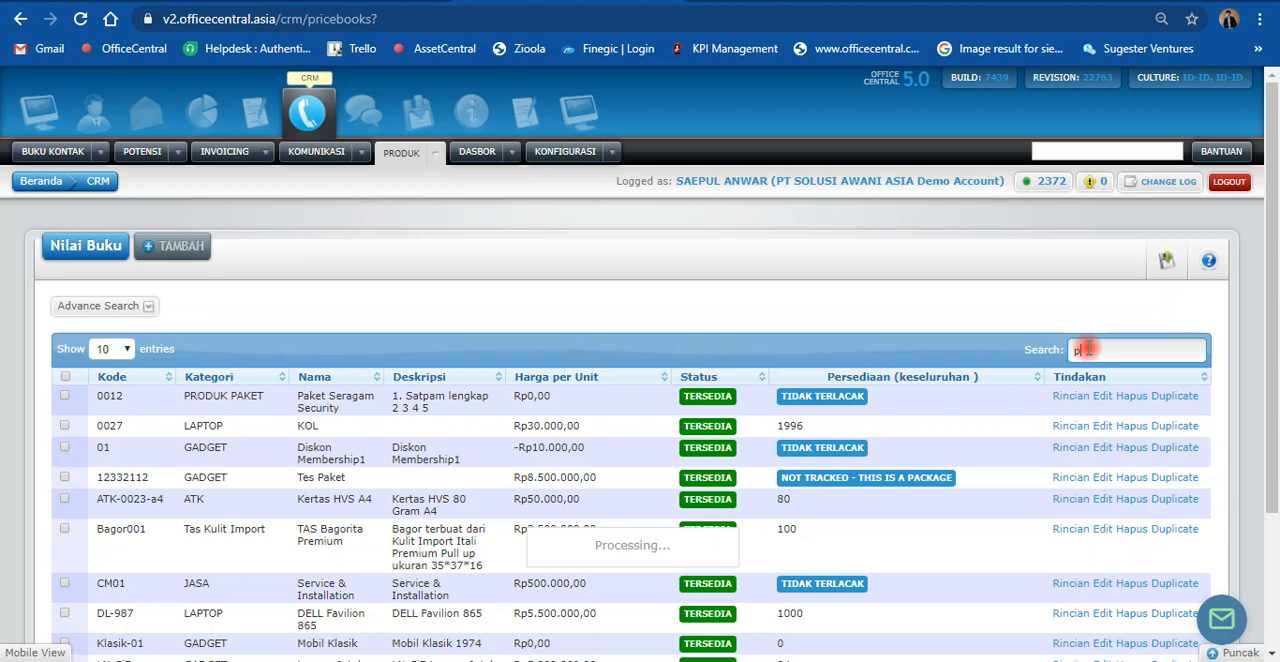
text(-005)
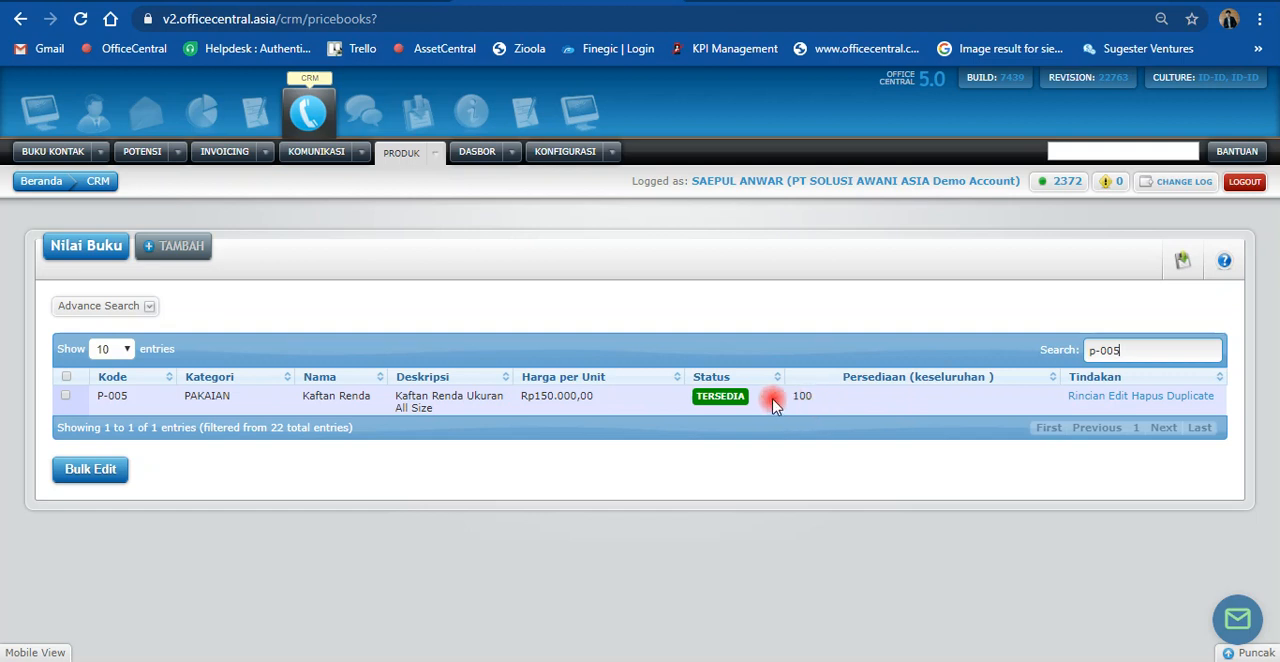
click(290, 222)
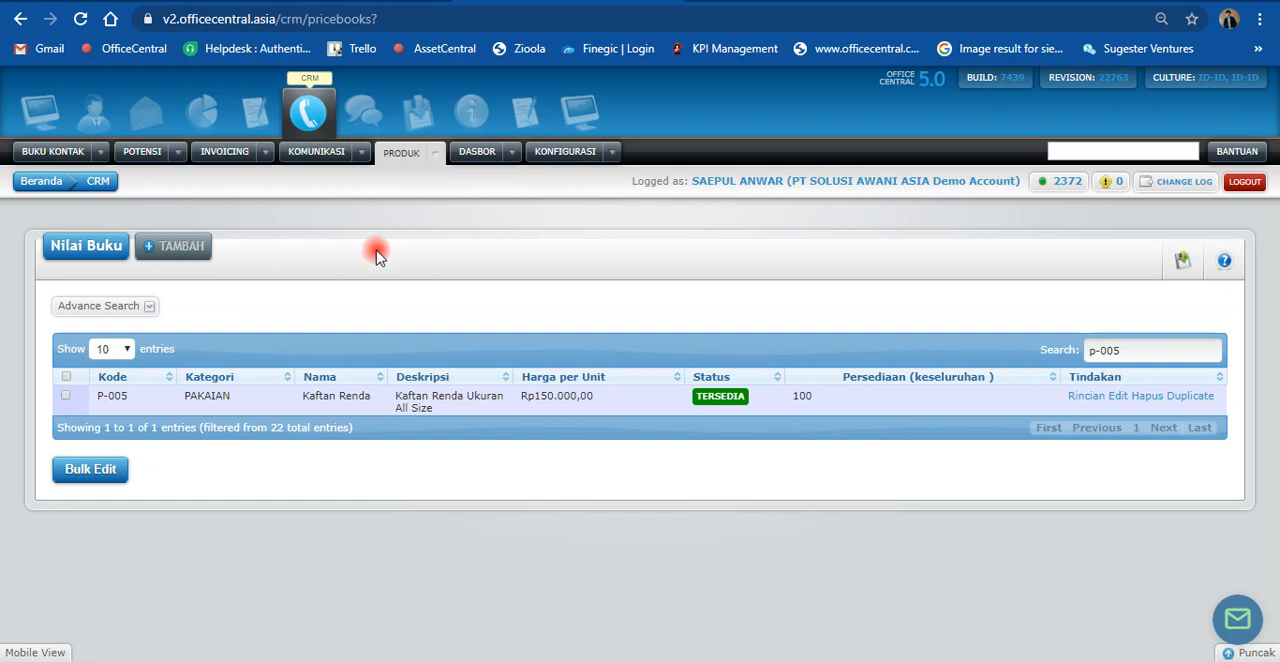
Step: Open the list of accounts (Akun) from the contact book and look through its entries
click(100, 151)
mouse_move(161, 200)
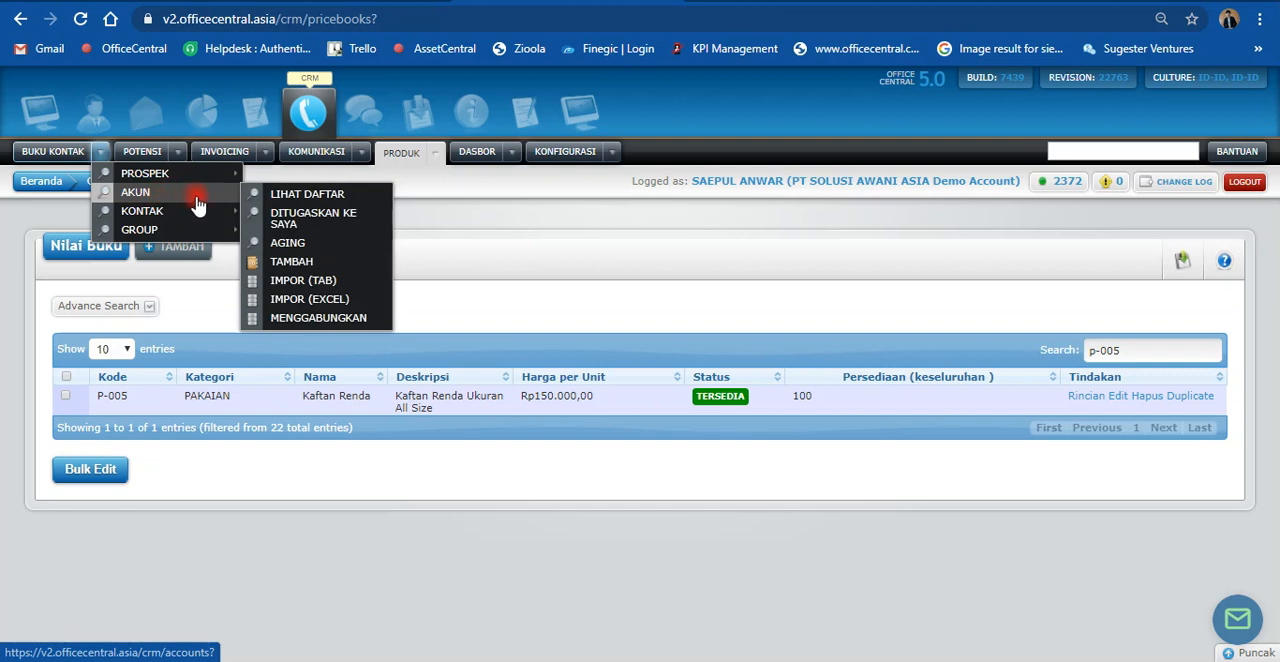
click(308, 200)
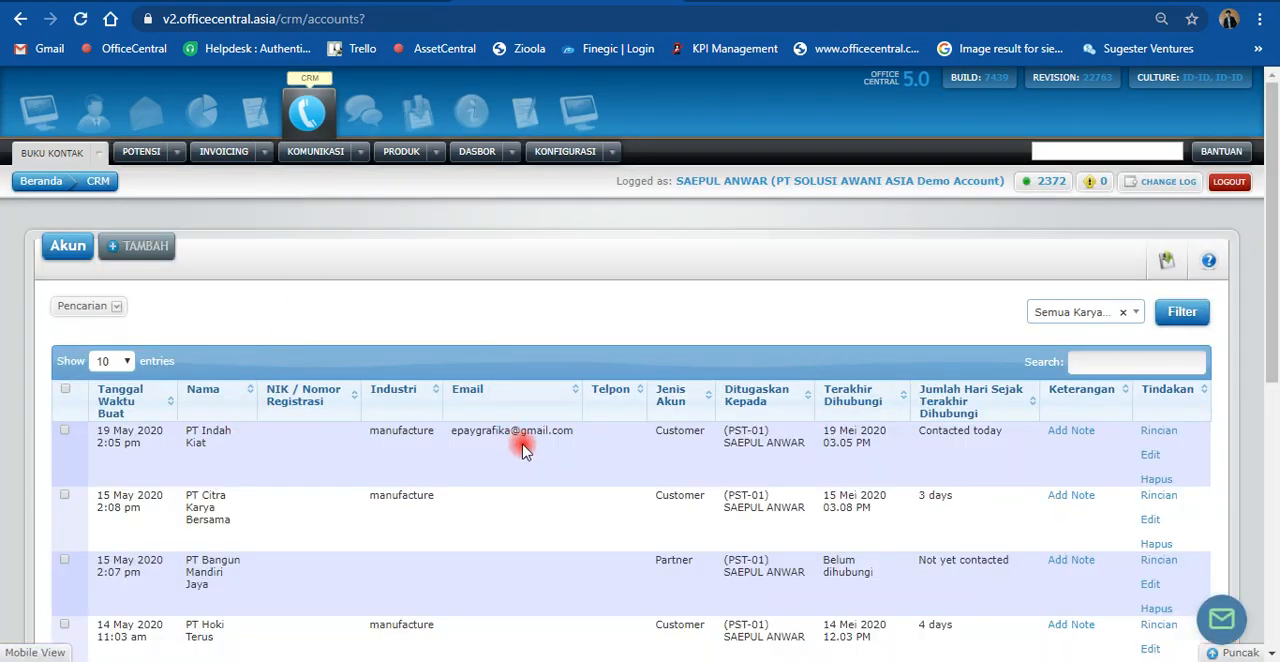
scroll(522, 450, down, 2)
scroll(363, 337, up, 2)
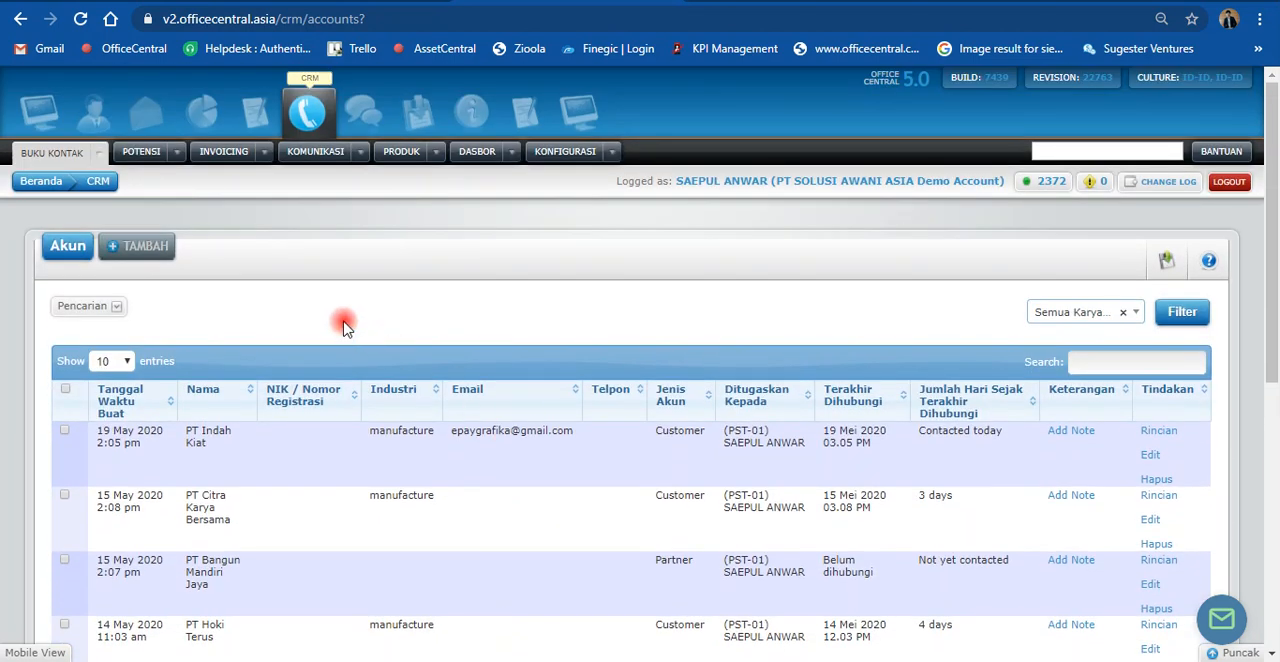
Step: Start a new account and enter the customer's full name with title as the account name (Nama Akun)
click(80, 160)
mouse_move(208, 196)
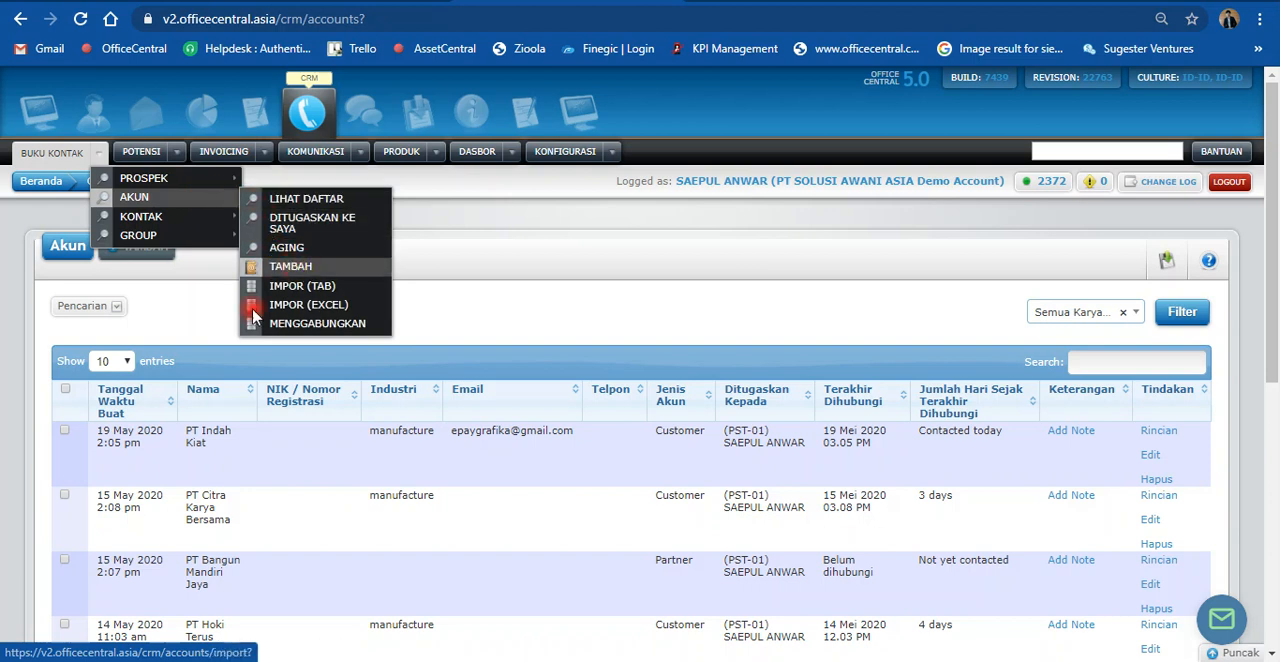
click(160, 246)
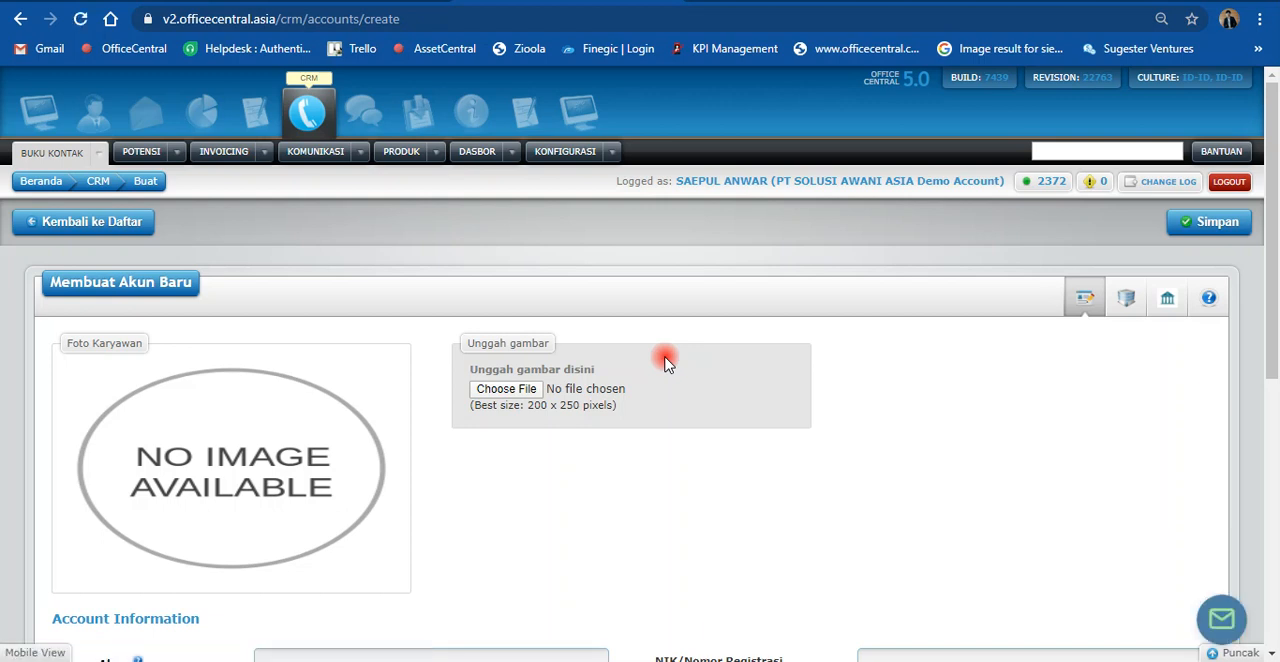
scroll(666, 360, down, 3)
click(303, 378)
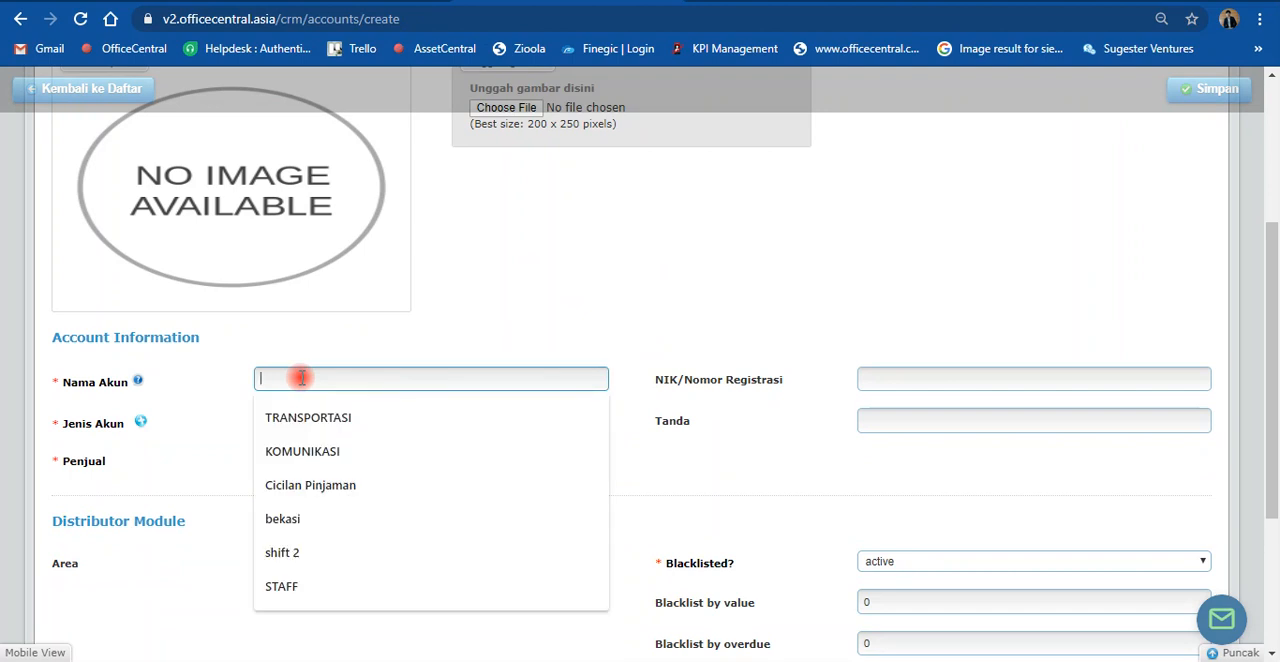
text(Ibu Haji Indah)
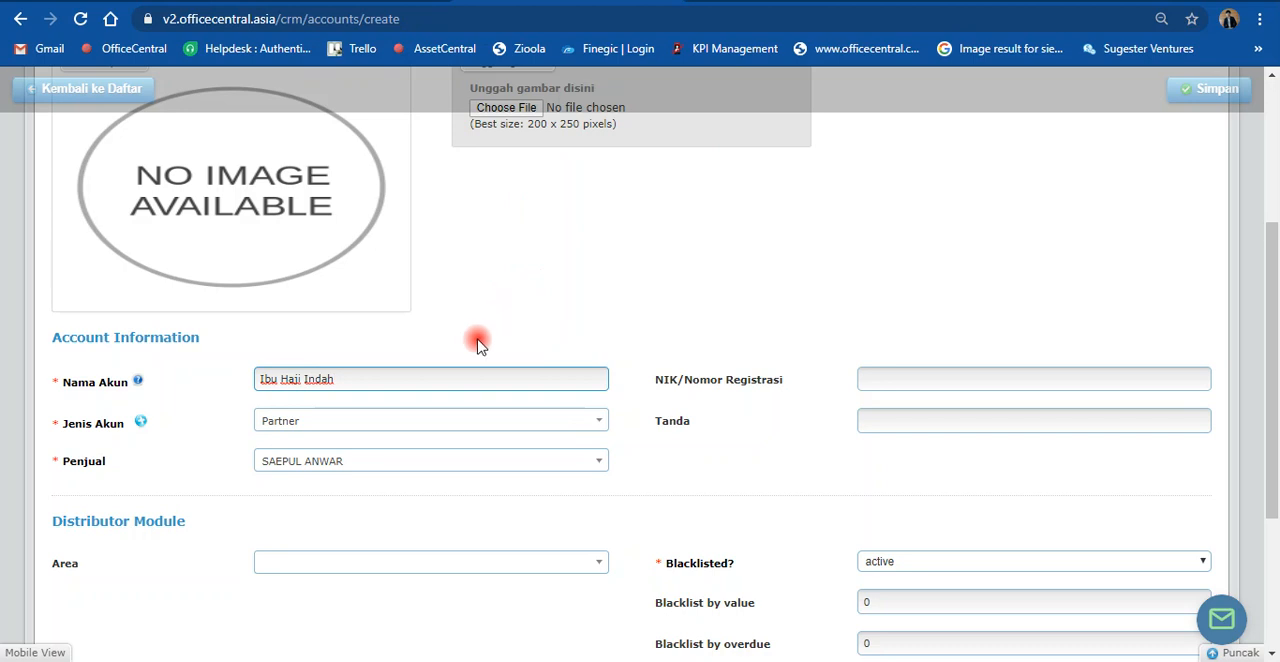
Step: Set the account type (Jenis Akun) to Customer and check the choices for the salesperson (Penjual)
click(343, 431)
click(313, 508)
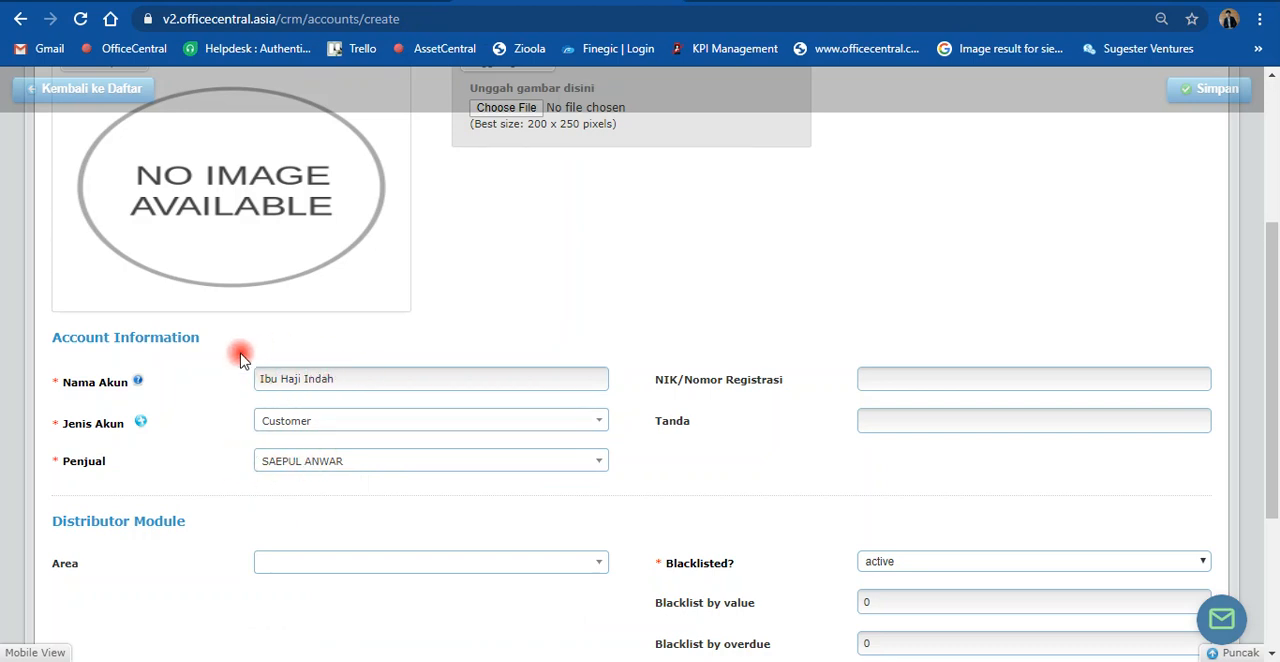
click(290, 470)
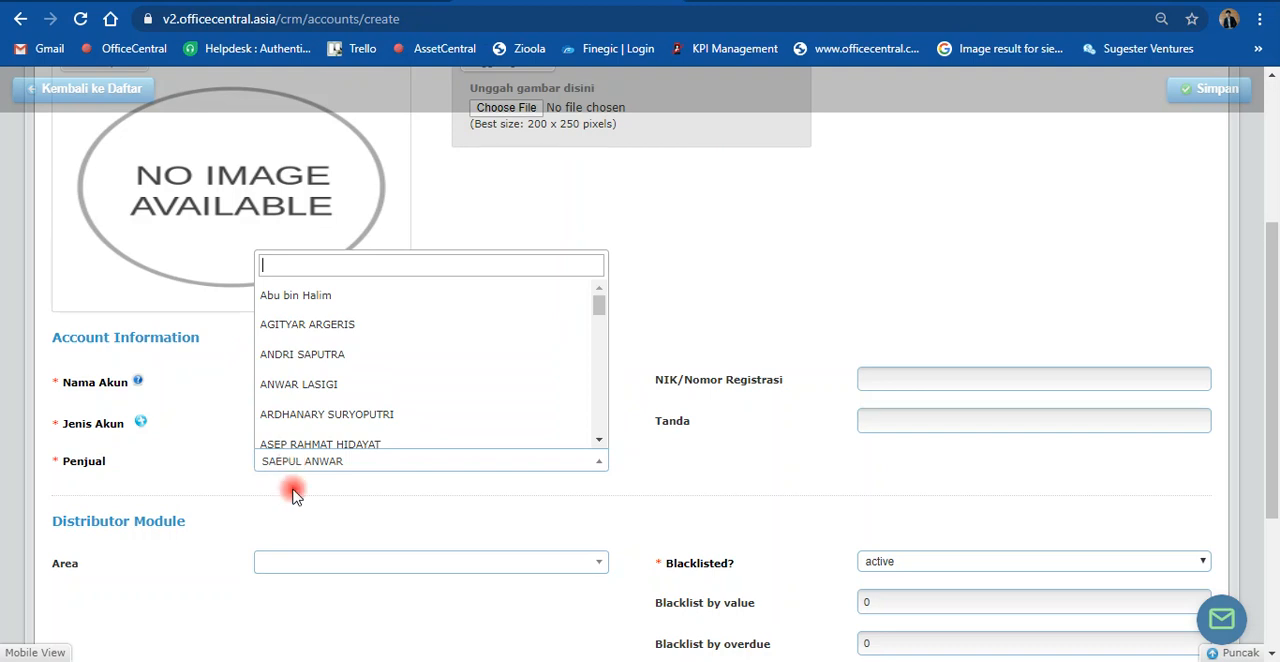
click(289, 491)
Step: Fill in the account's contact row with the title Ibu, the contact's first and last name, and the mobile number
scroll(289, 495, down, 2)
scroll(210, 570, down, 1)
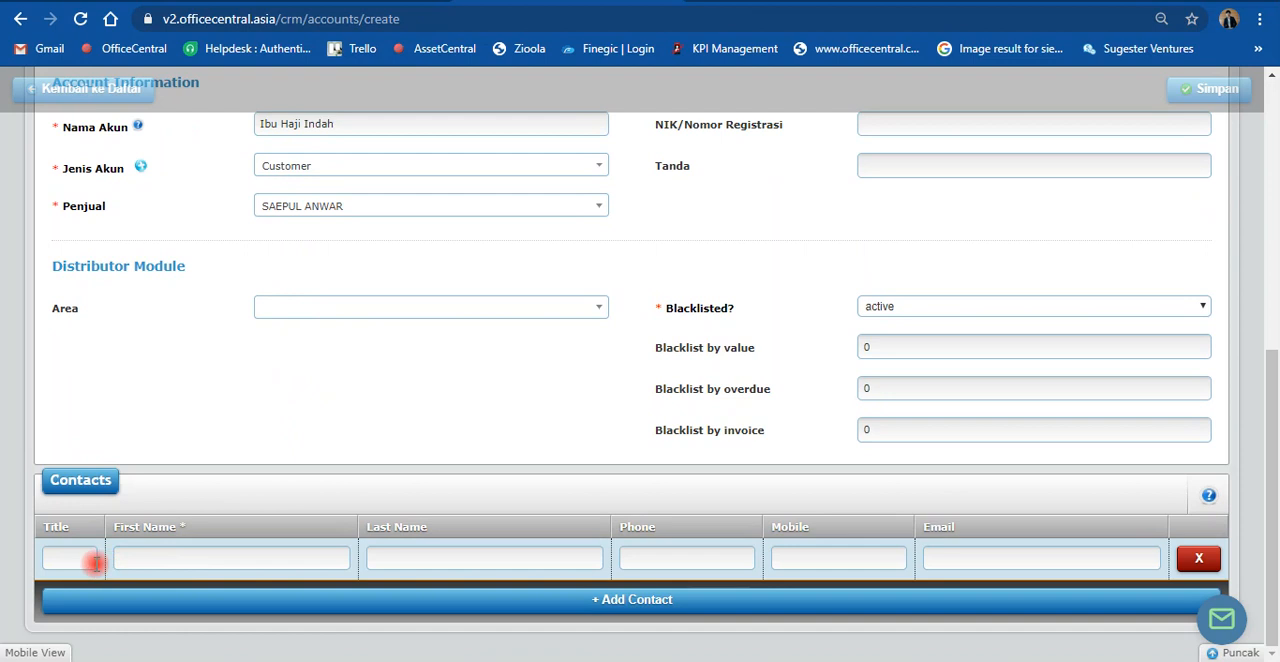
click(88, 559)
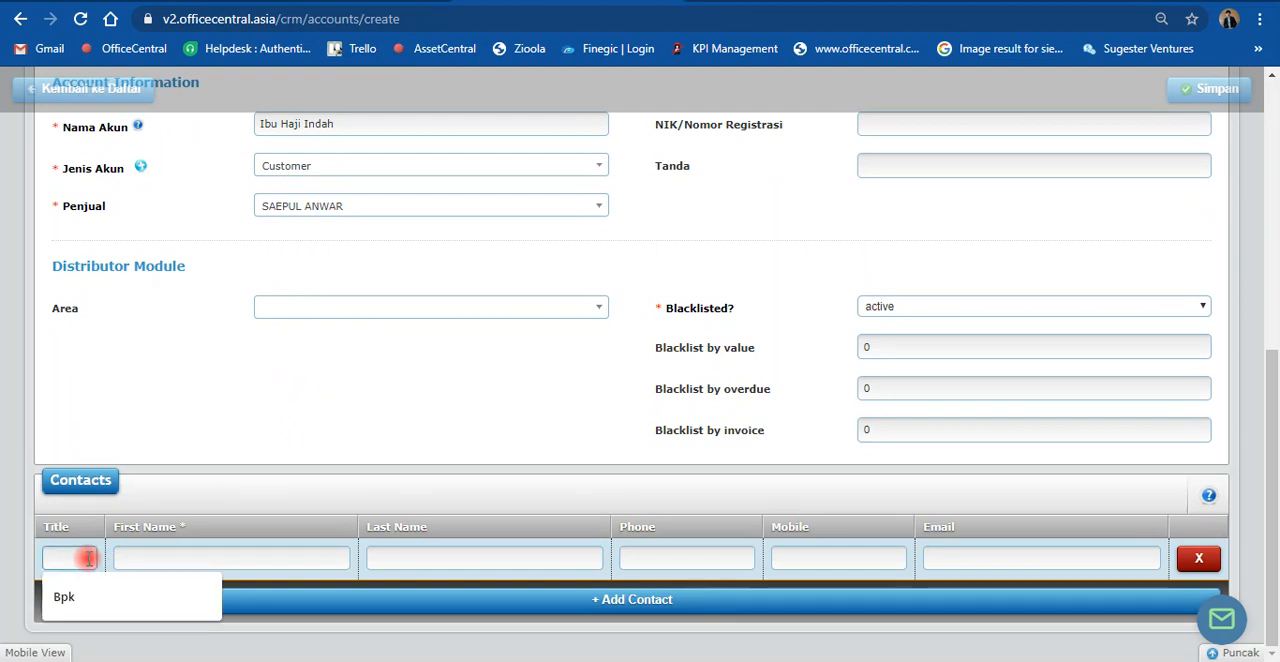
text(Ibu)
key(Tab)
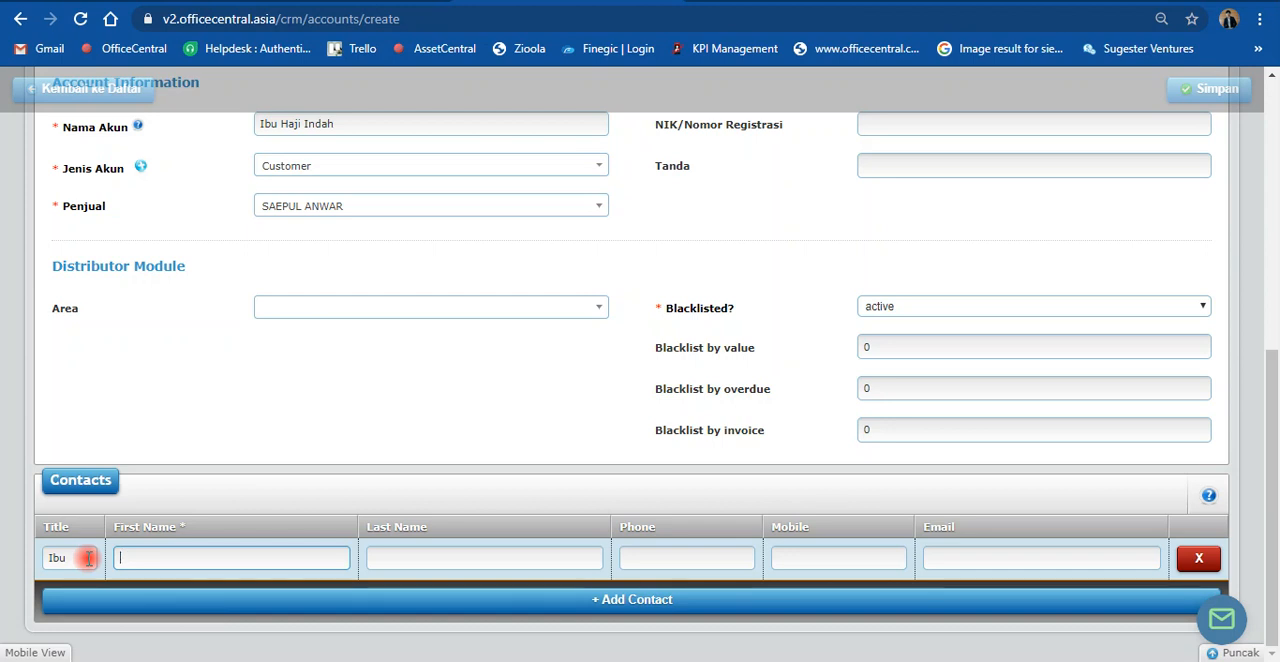
key(Tab)
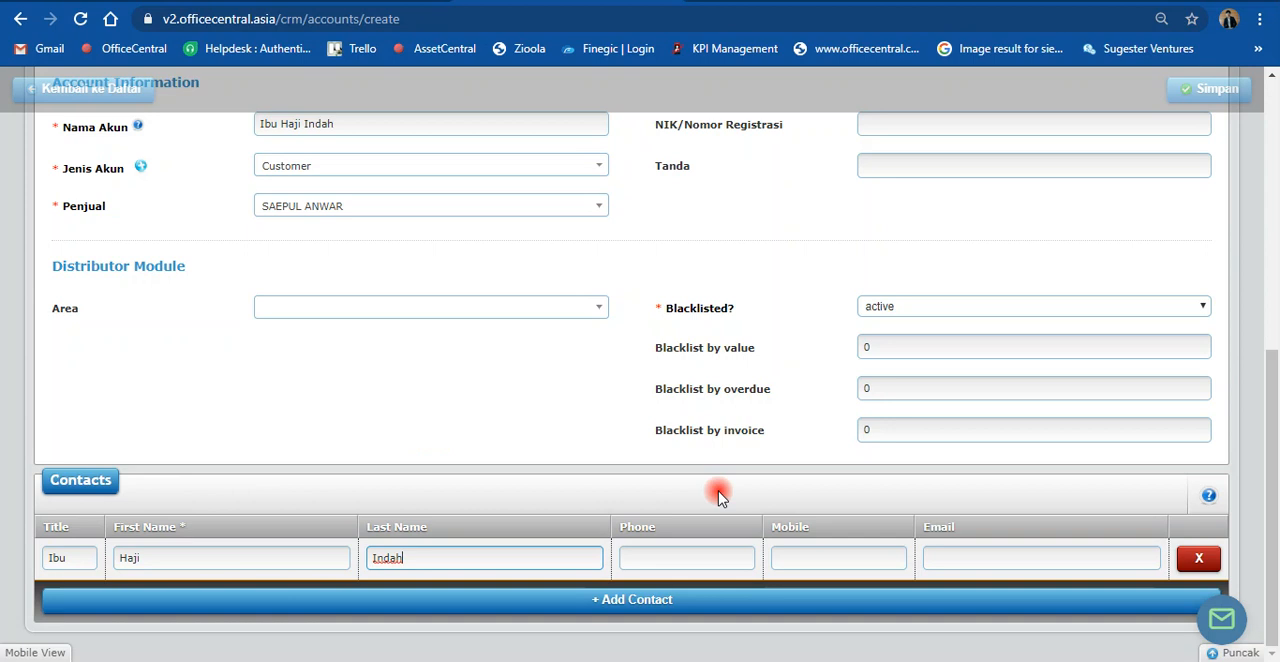
click(783, 558)
text(098765432)
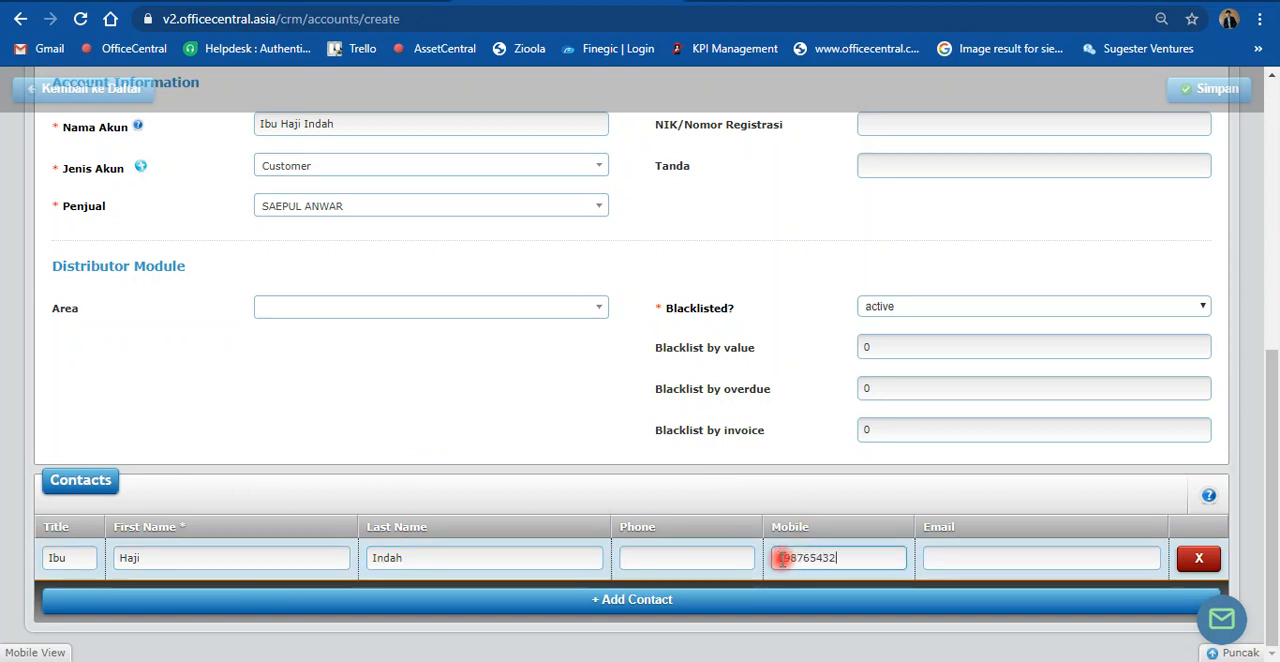
Step: Compare the account name with the title, first name and last name in the contact row
scroll(786, 438, up, 1)
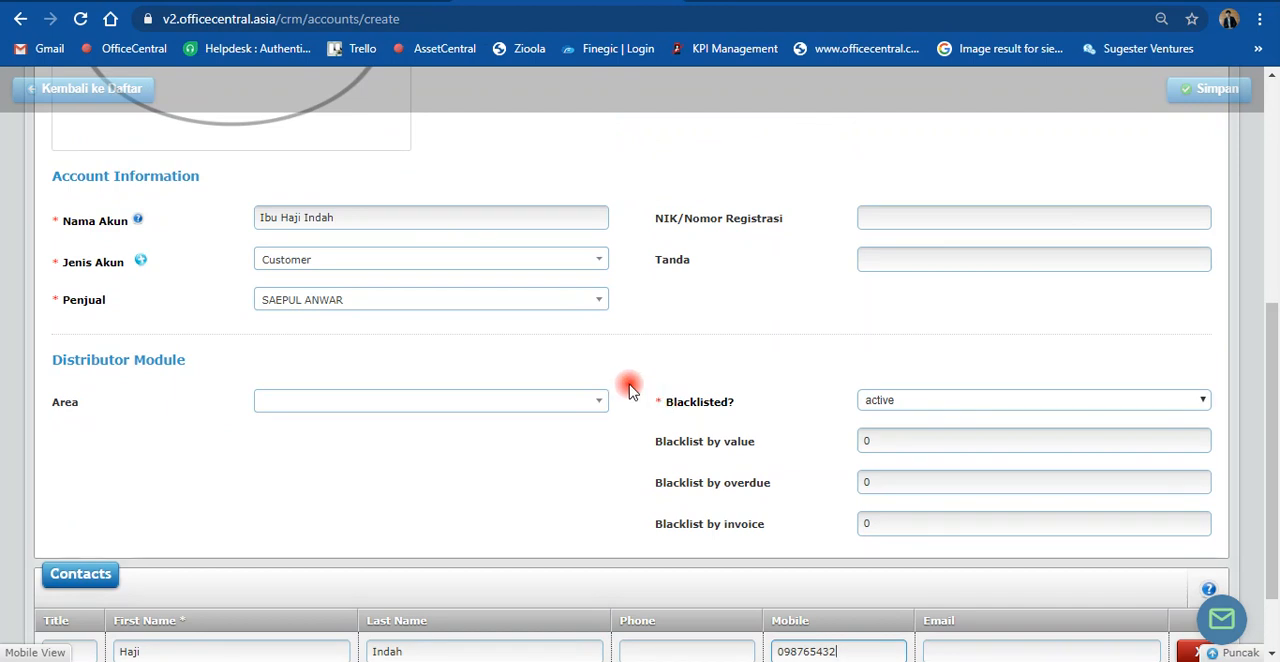
drag(351, 214, 226, 213)
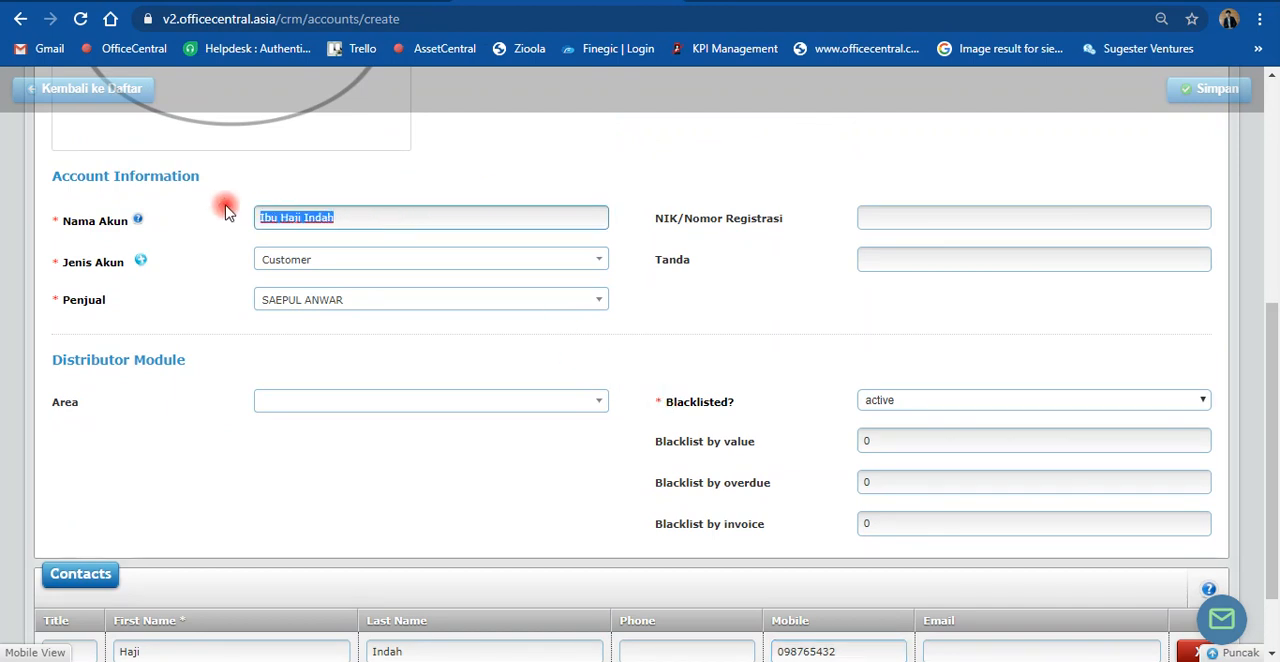
scroll(285, 380, down, 1)
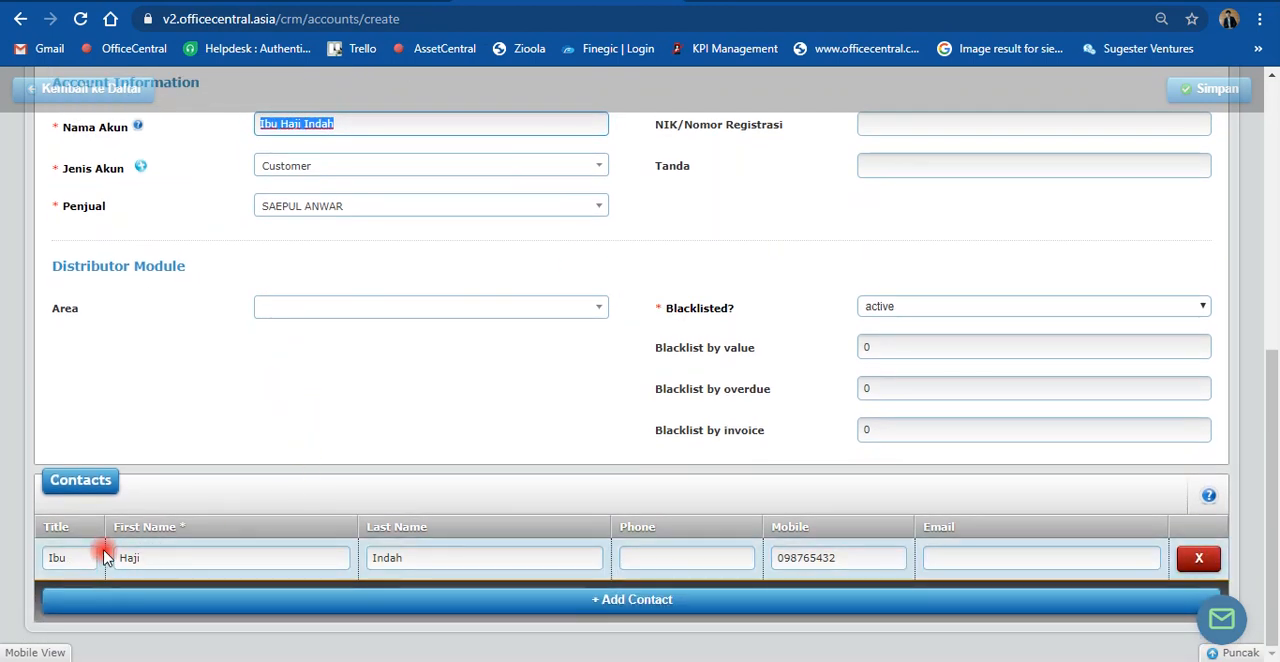
click(237, 405)
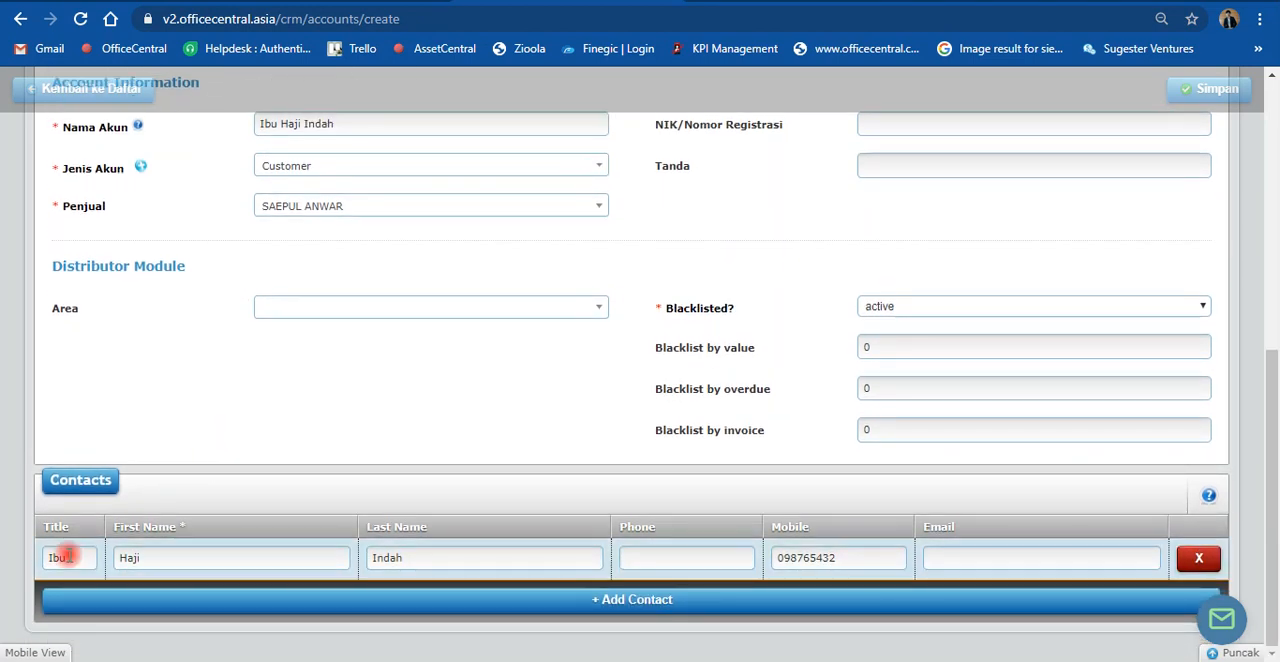
scroll(367, 508, up, 2)
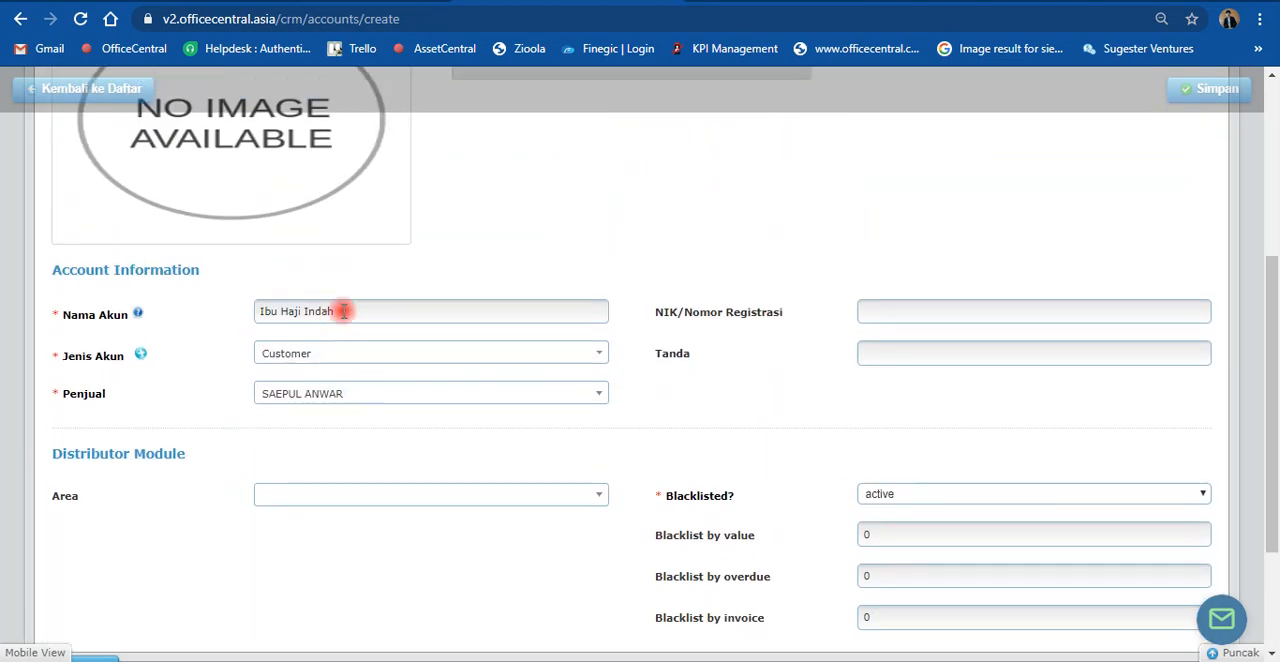
scroll(669, 286, up, 3)
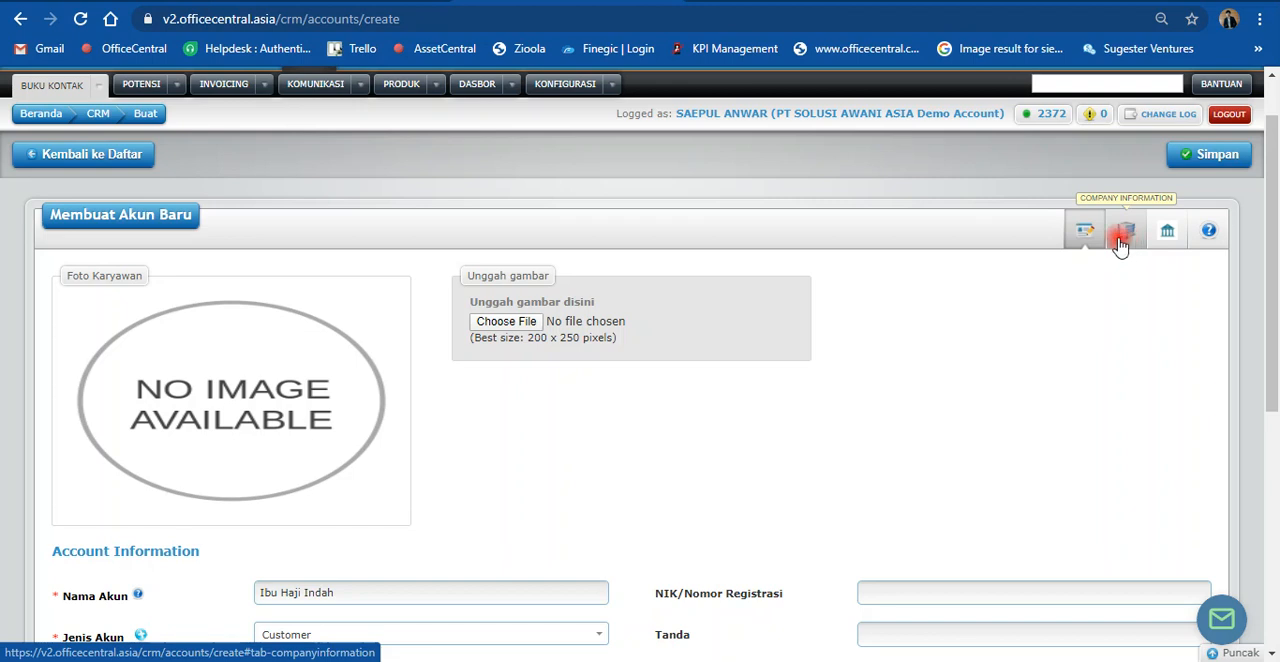
Step: Fill in both address lines (Alamat baris 1 and 2) in the account's company information with the customer's address
click(1078, 240)
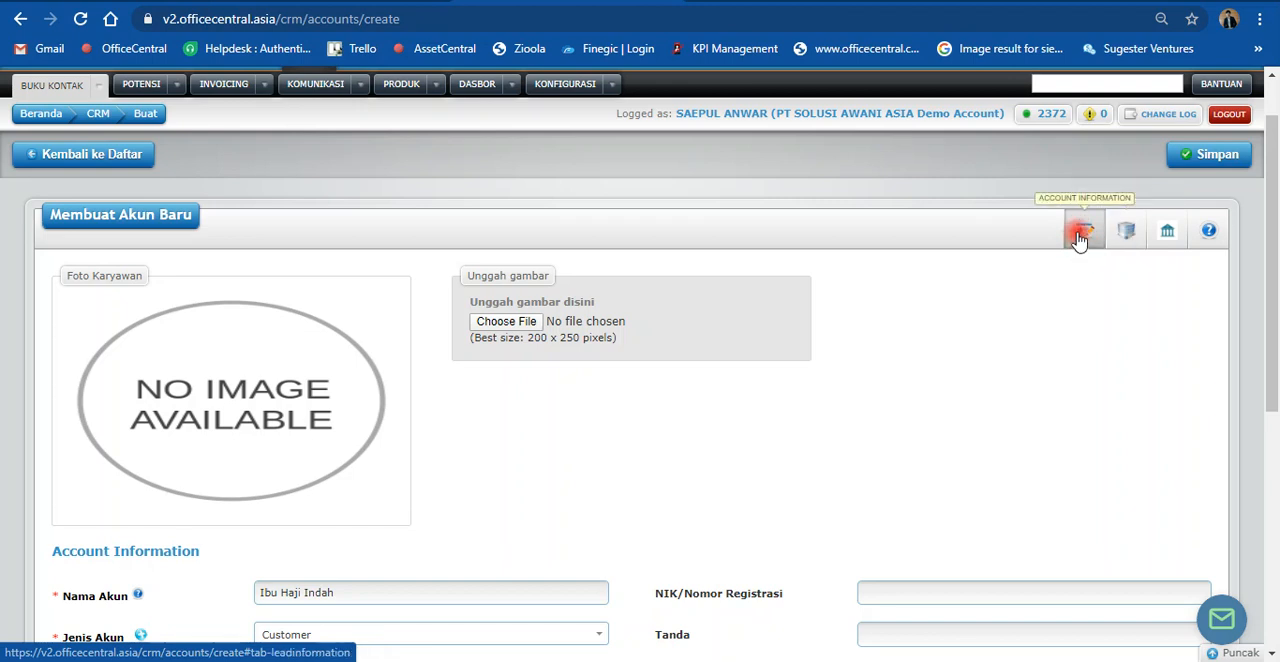
click(1123, 240)
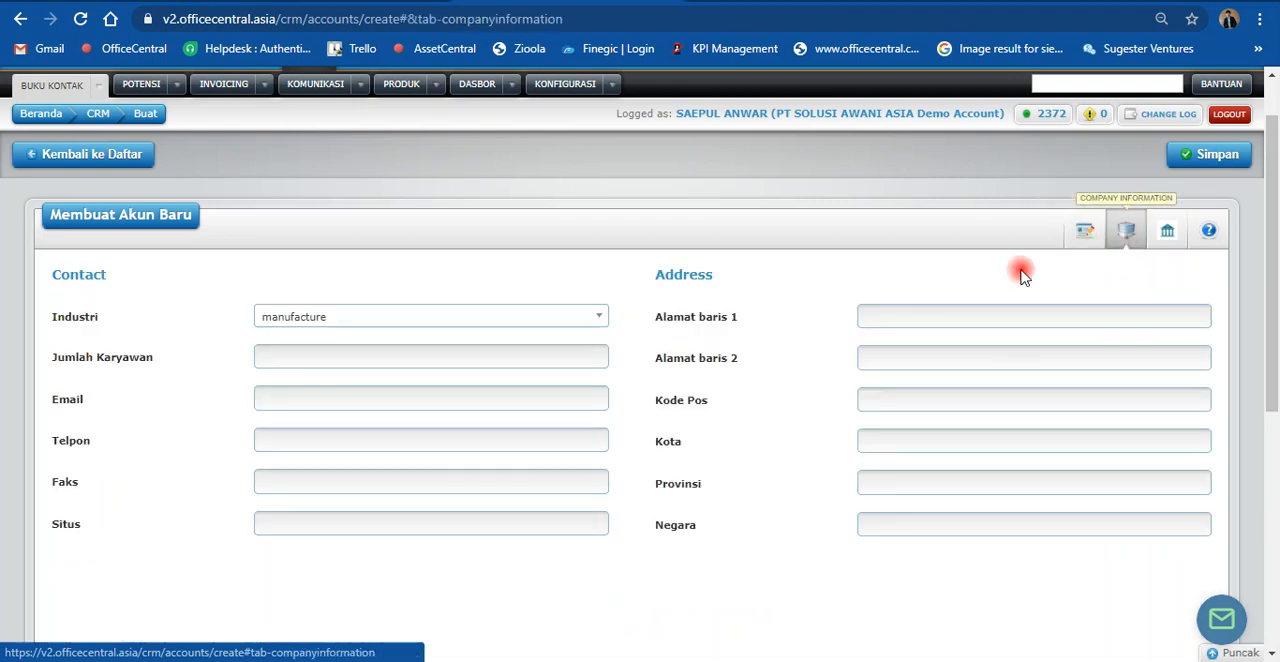
scroll(354, 400, down, 1)
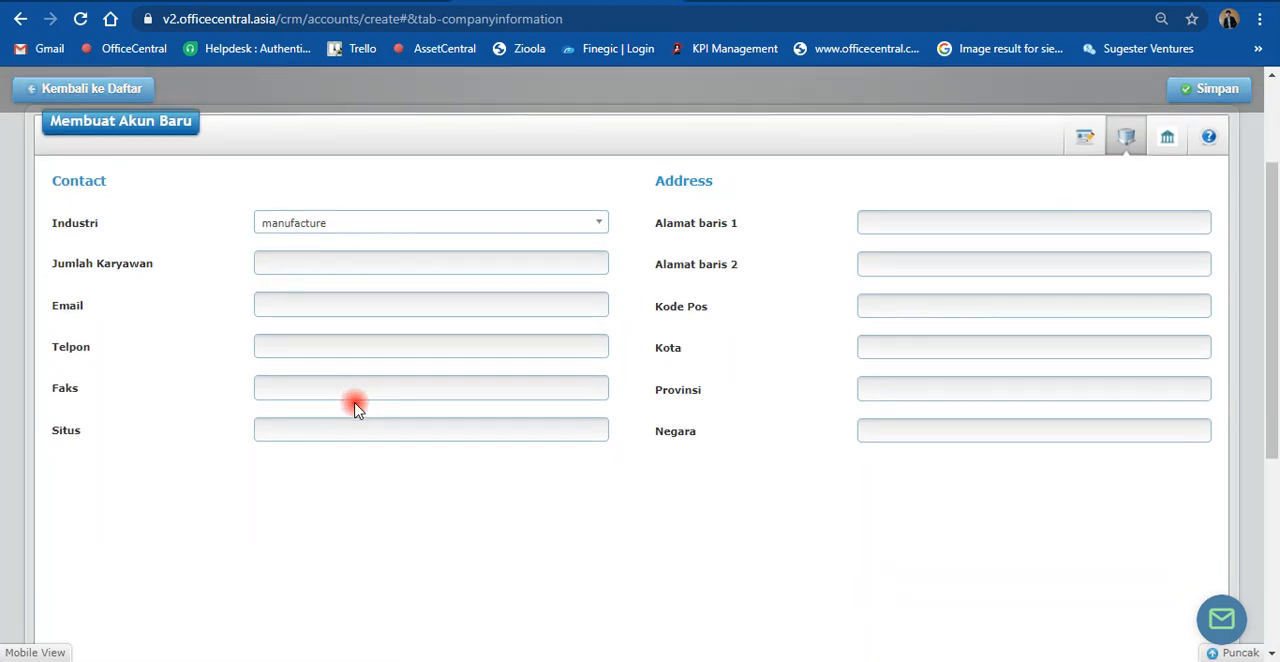
click(914, 221)
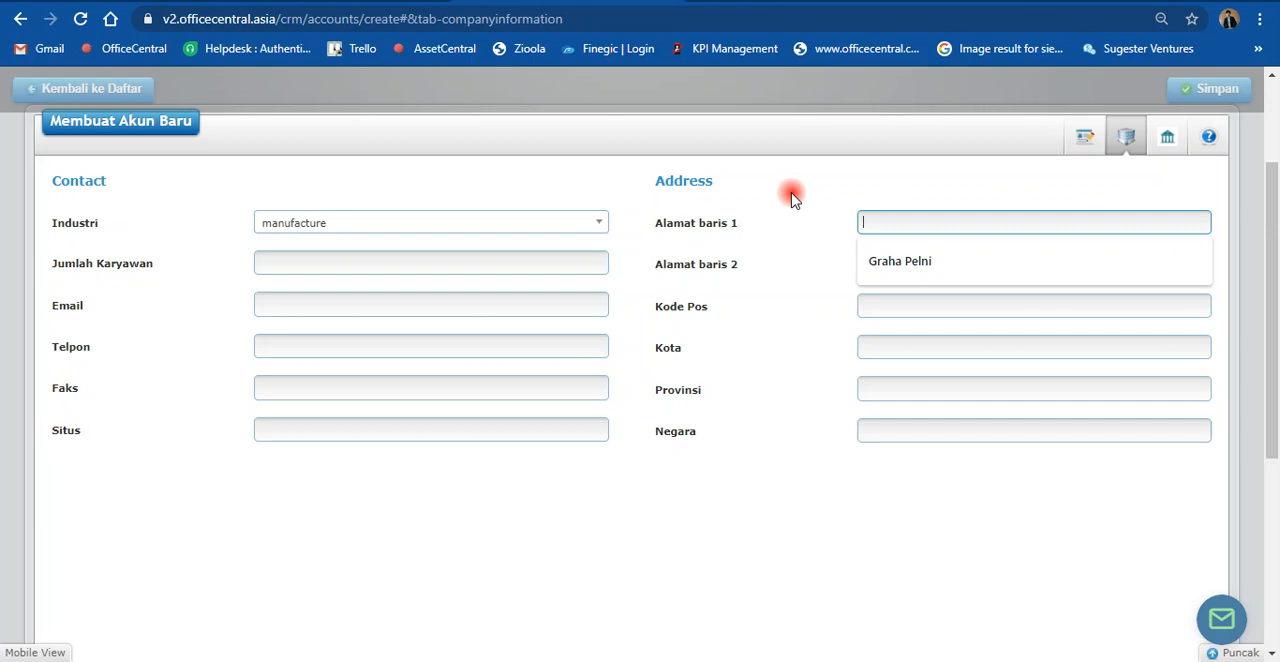
click(874, 262)
click(879, 264)
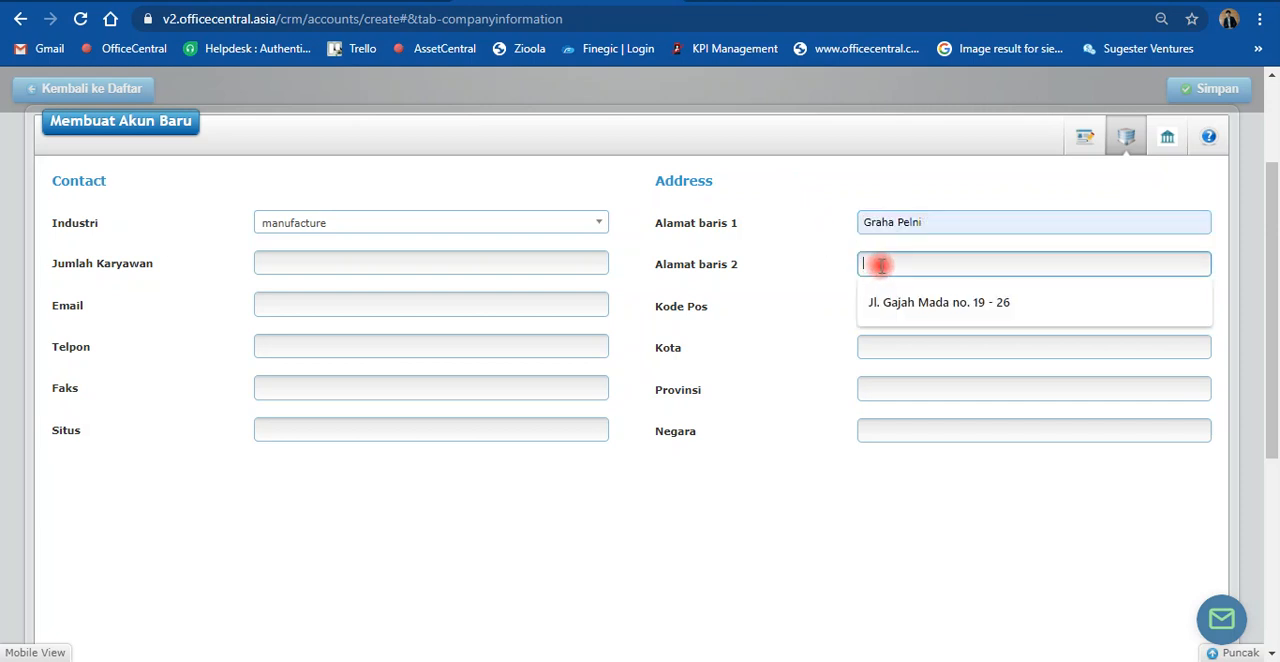
click(899, 300)
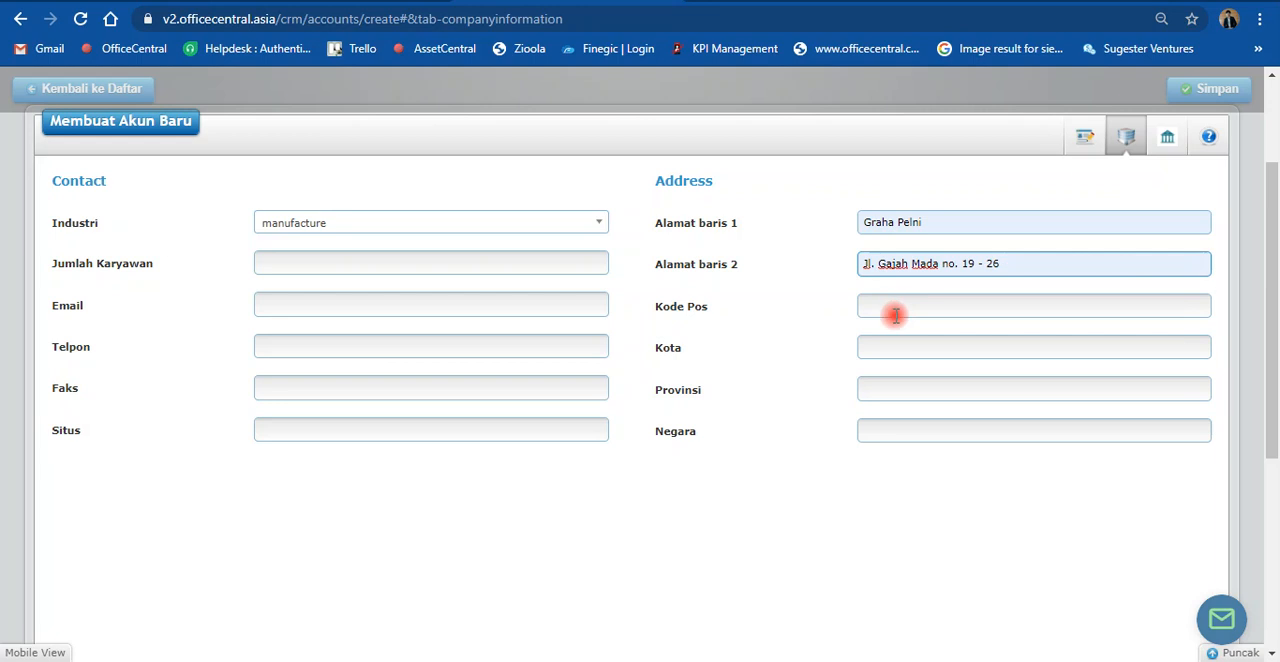
Step: Complete the customer's address with the postal code, city, province and country (Kode Pos, Kota, Provinsi, Negara)
click(895, 308)
click(880, 344)
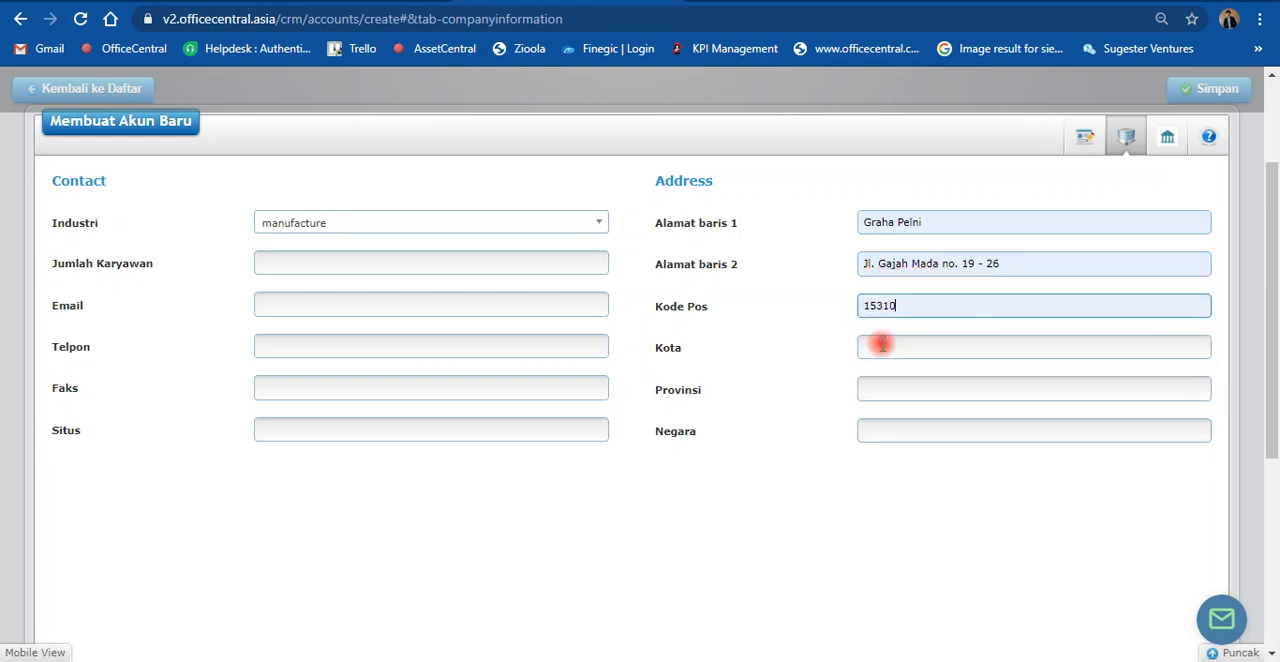
click(880, 346)
click(887, 382)
click(881, 392)
click(880, 422)
click(860, 435)
click(894, 465)
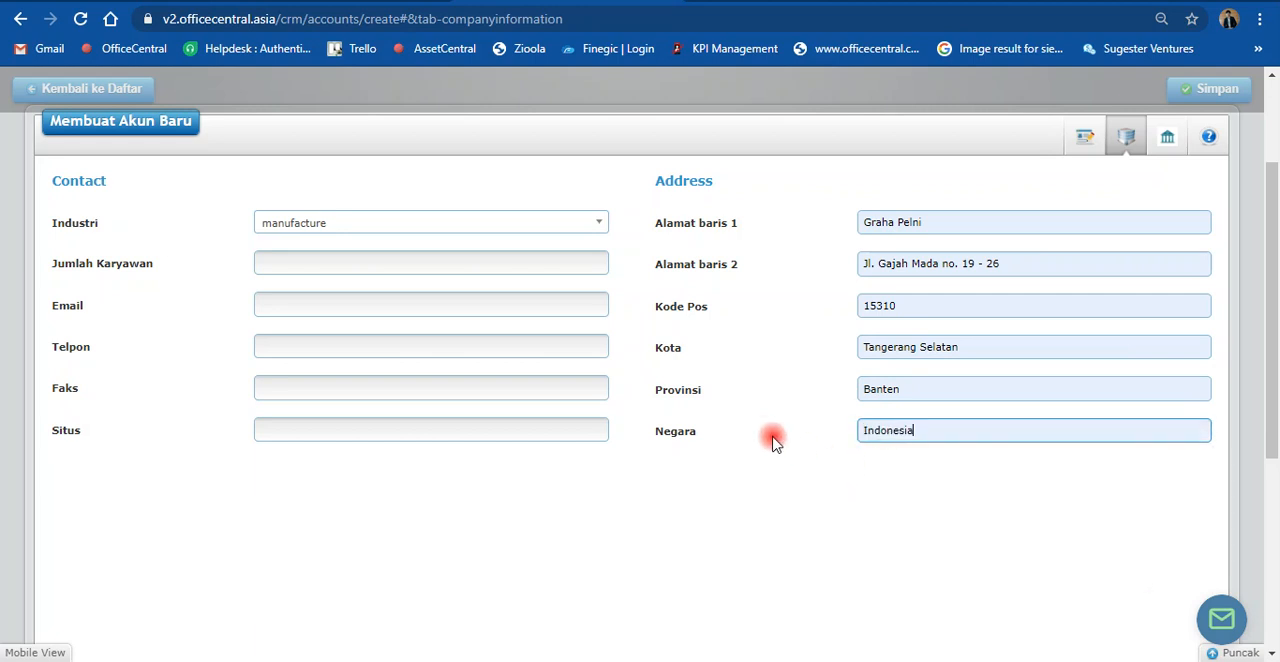
Step: Check the bank information fields of the account and save the new customer account
scroll(750, 442, down, 10)
scroll(750, 445, up, 10)
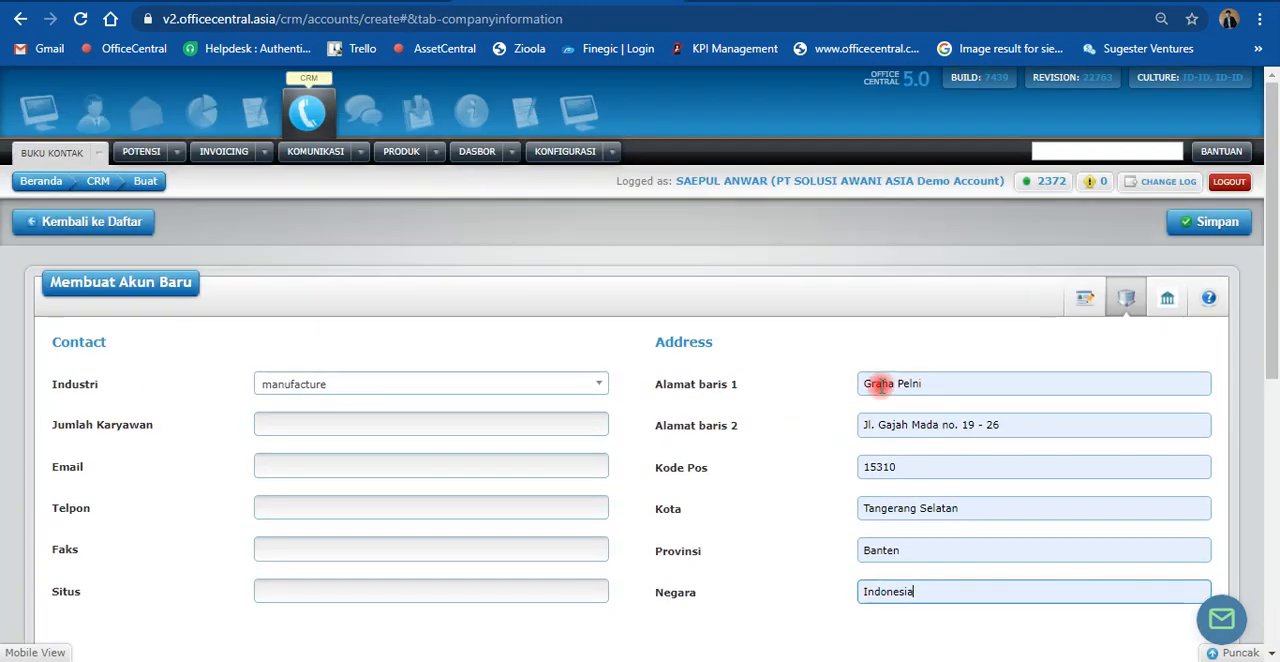
click(1165, 302)
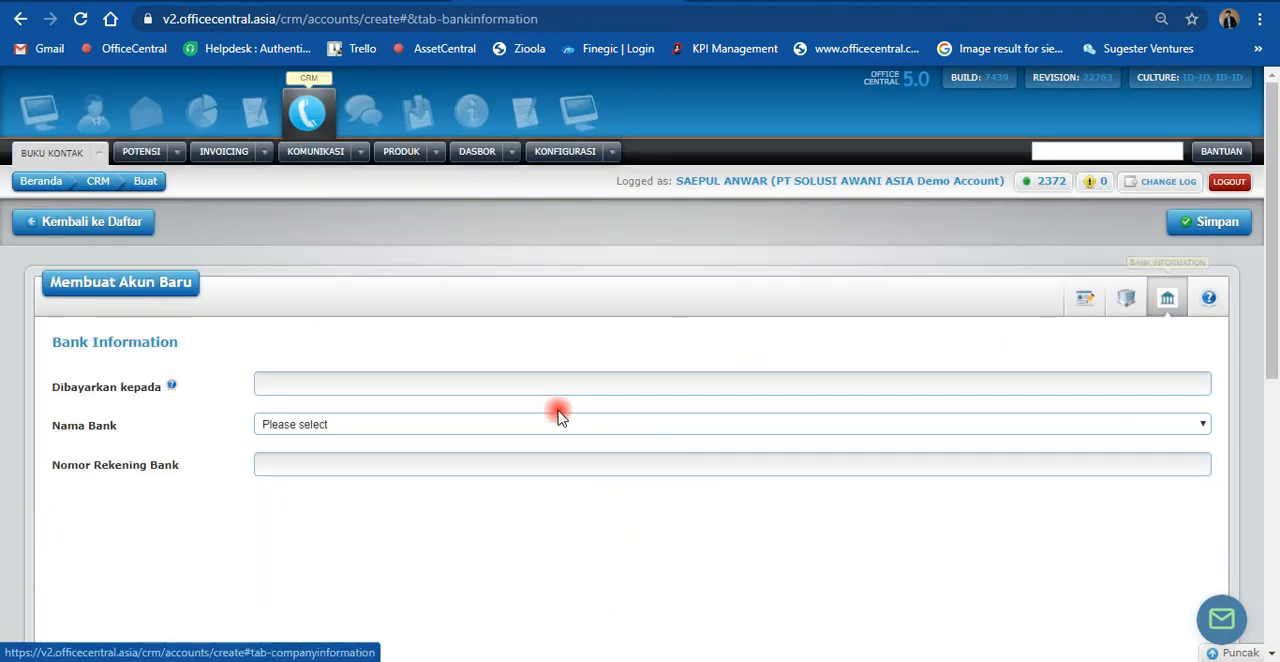
click(286, 381)
click(340, 350)
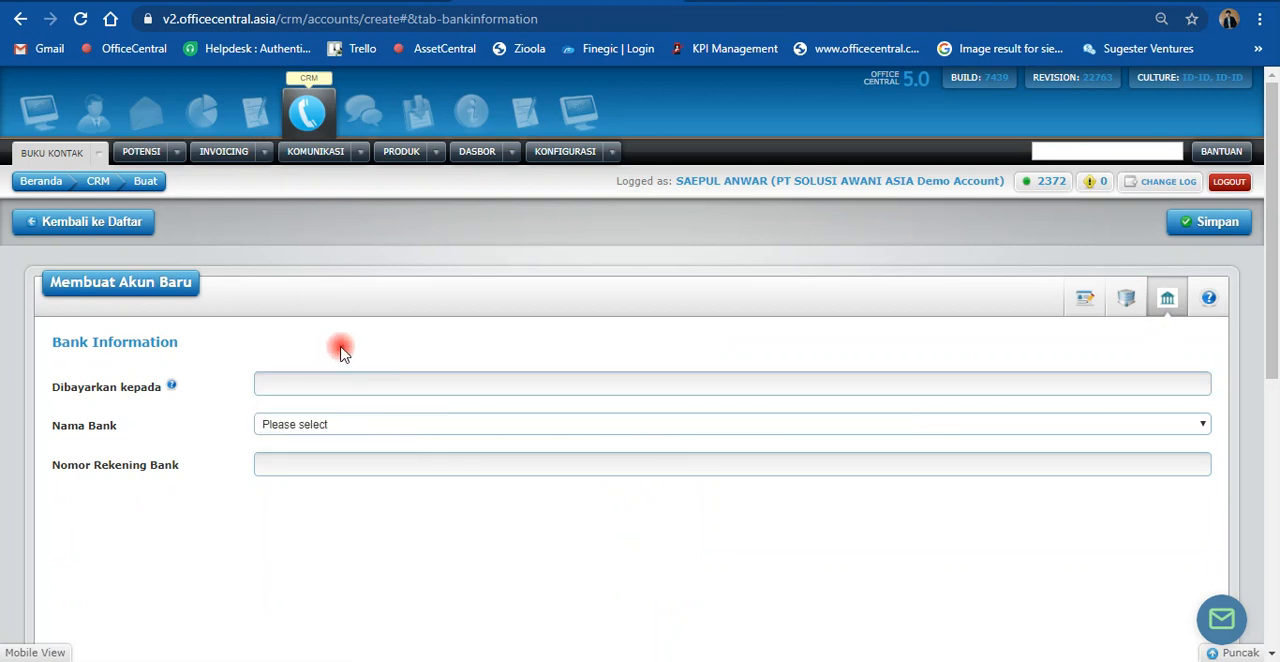
click(1209, 226)
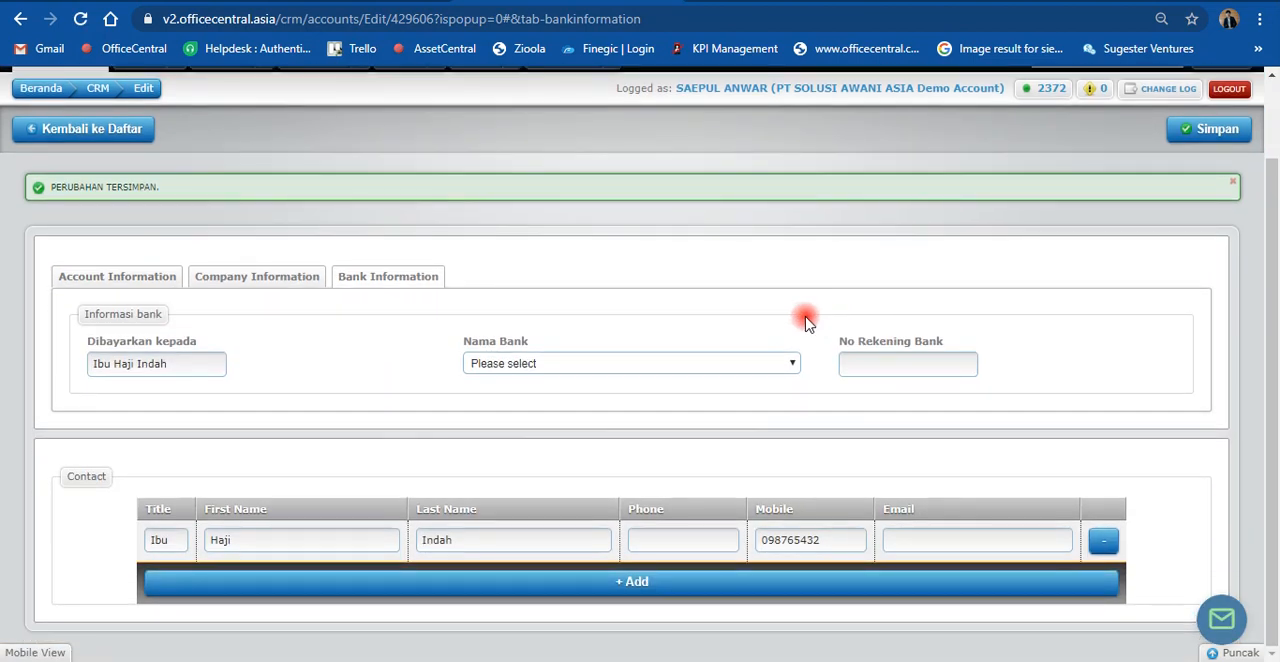
Step: Fill in the customer's e-mail in the account's company contact information (Informasi Kontak) and save the account
scroll(800, 286, down, 1)
click(268, 270)
scroll(675, 296, down, 2)
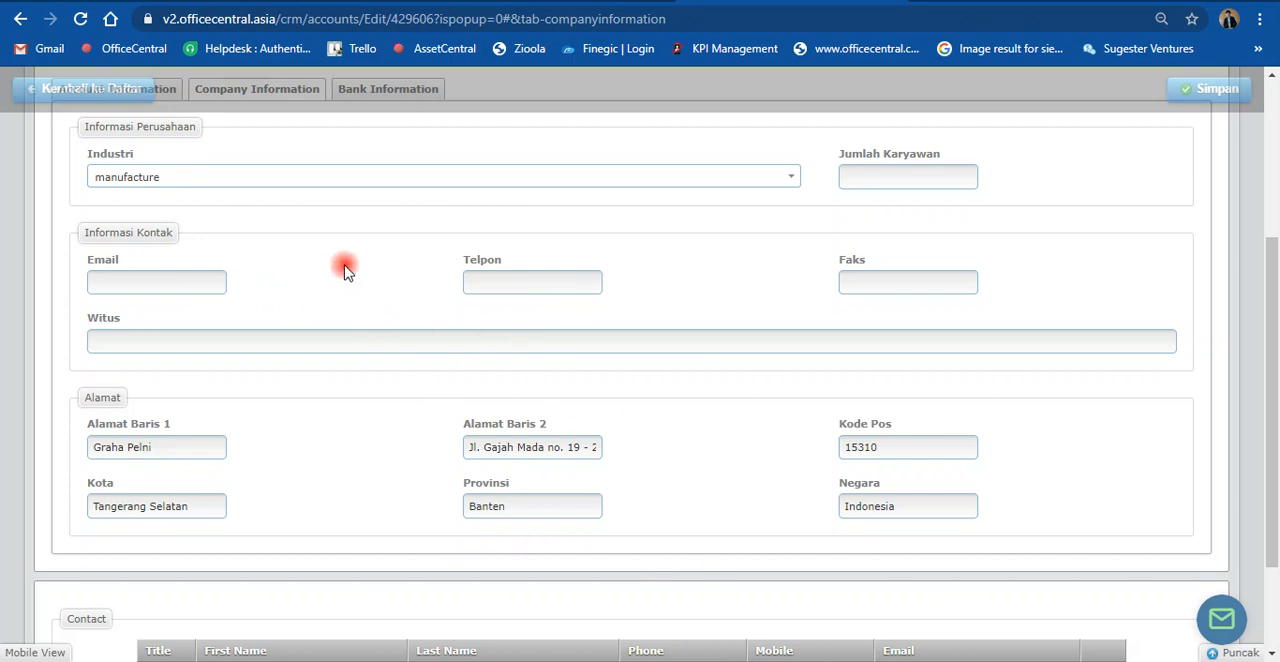
click(149, 286)
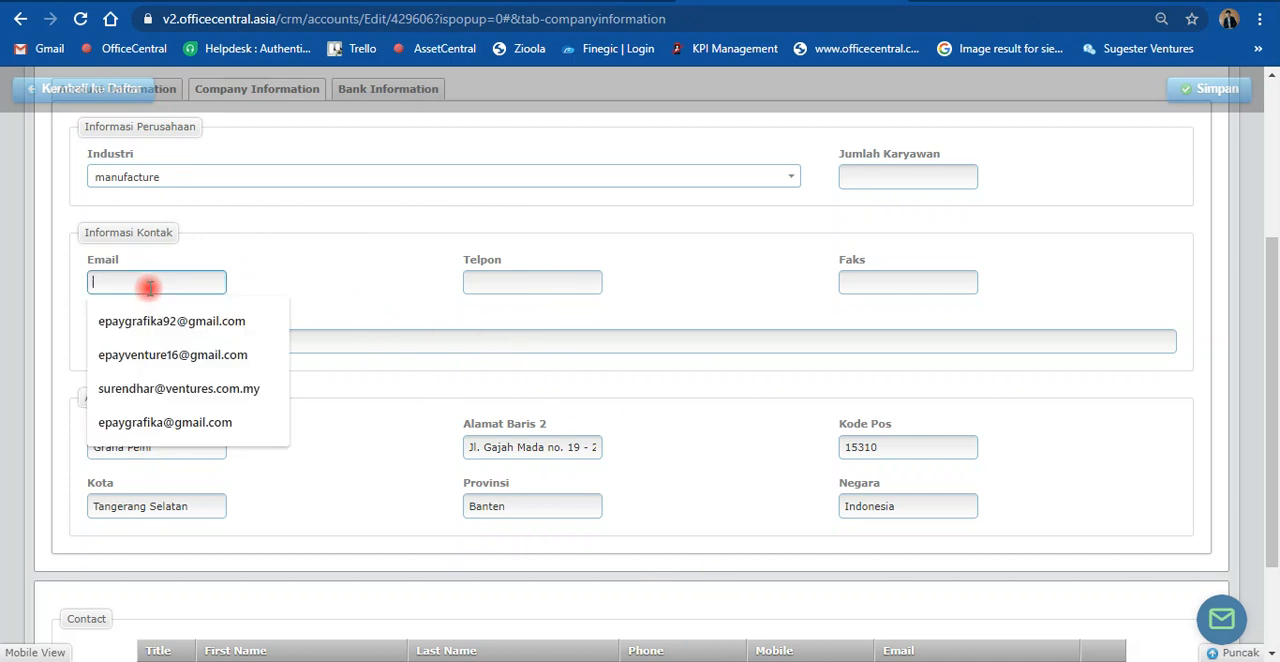
text(PAKAIAN)
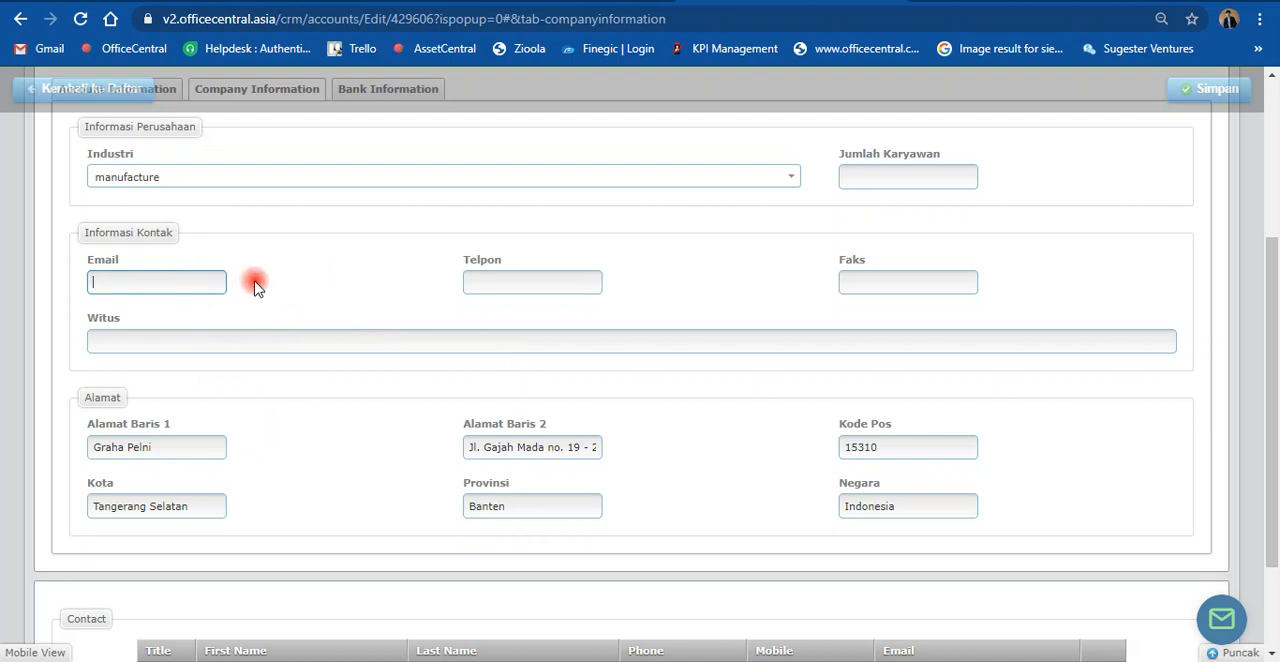
click(691, 660)
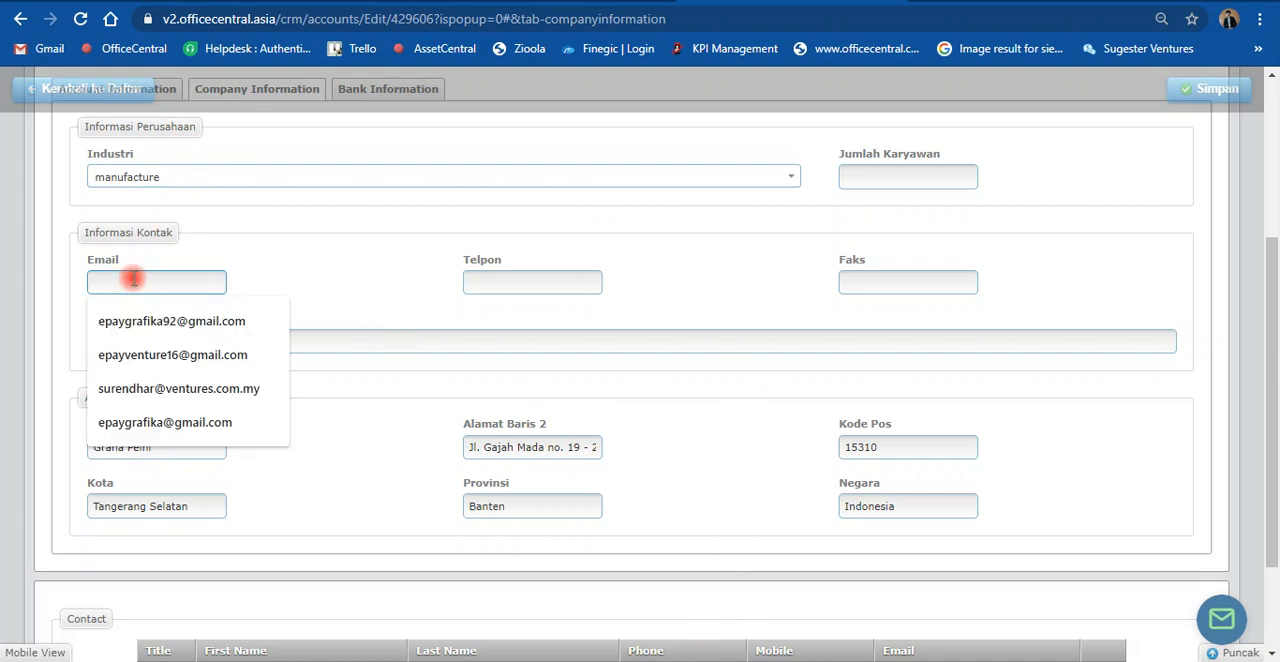
key(ctrl+v)
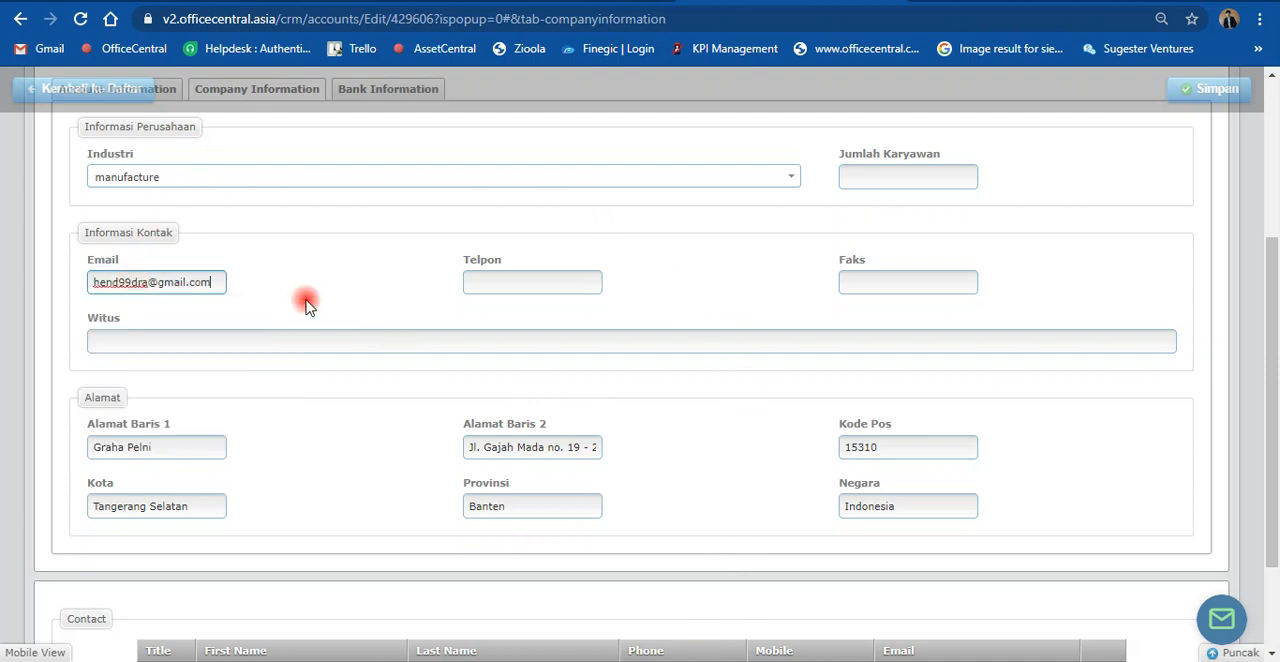
scroll(300, 298, up, 3)
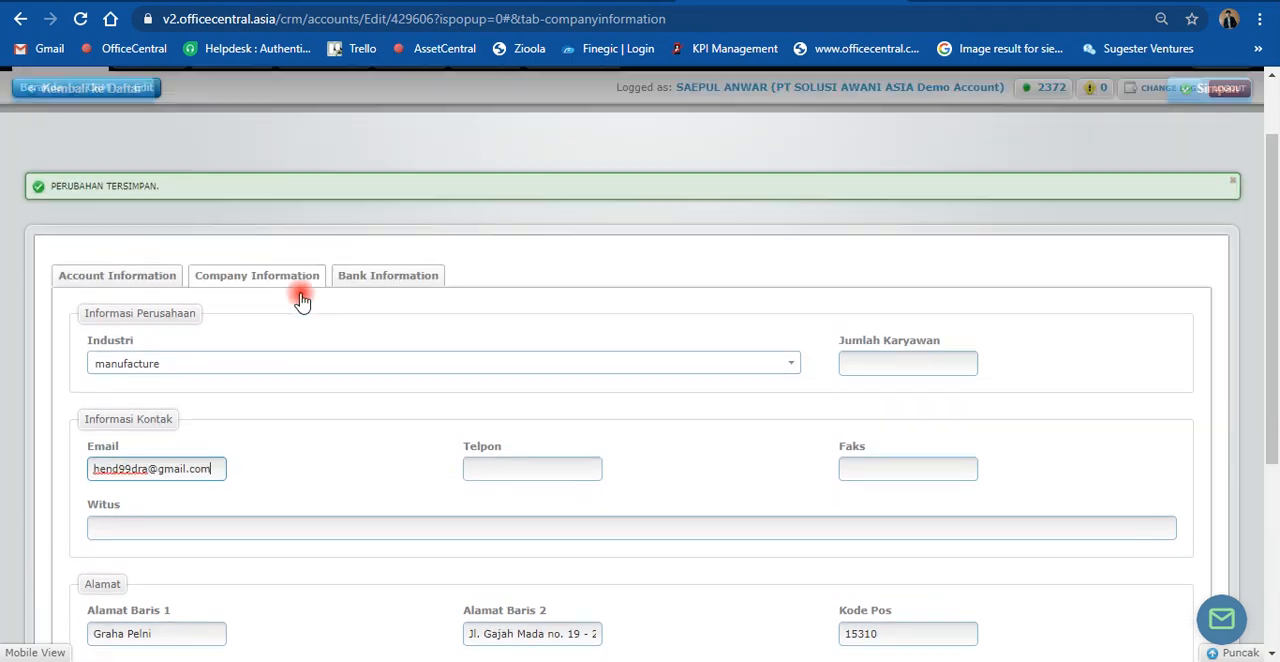
scroll(303, 310, down, 2)
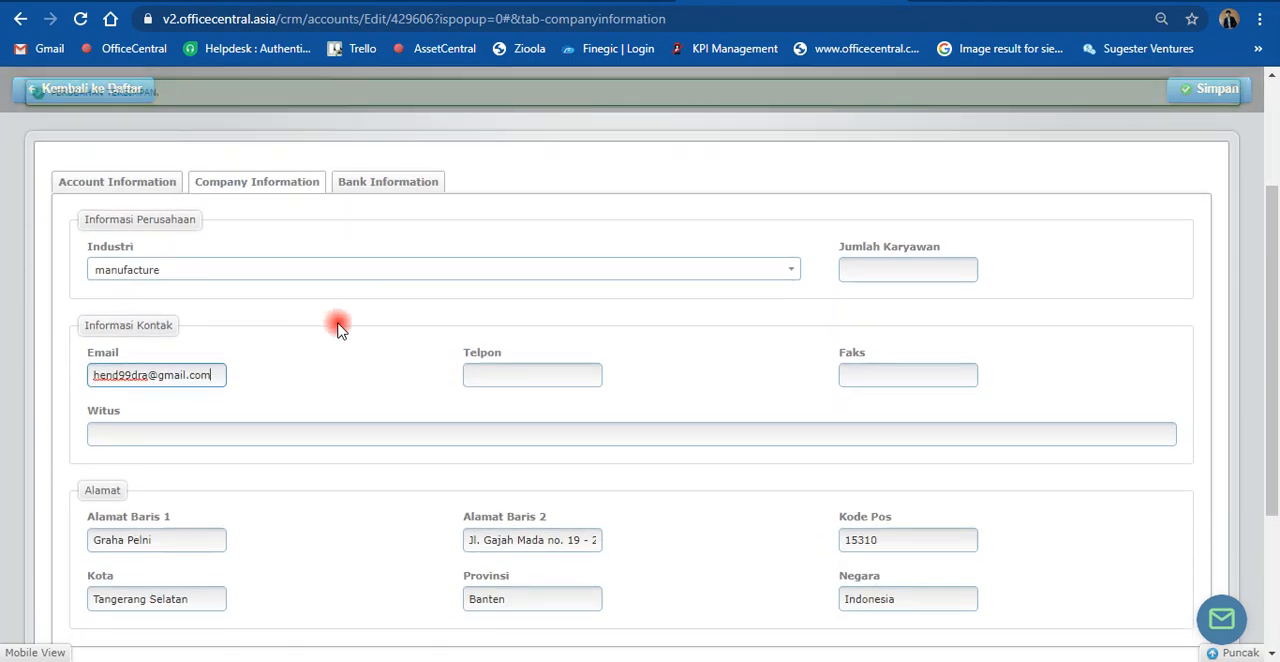
click(1205, 89)
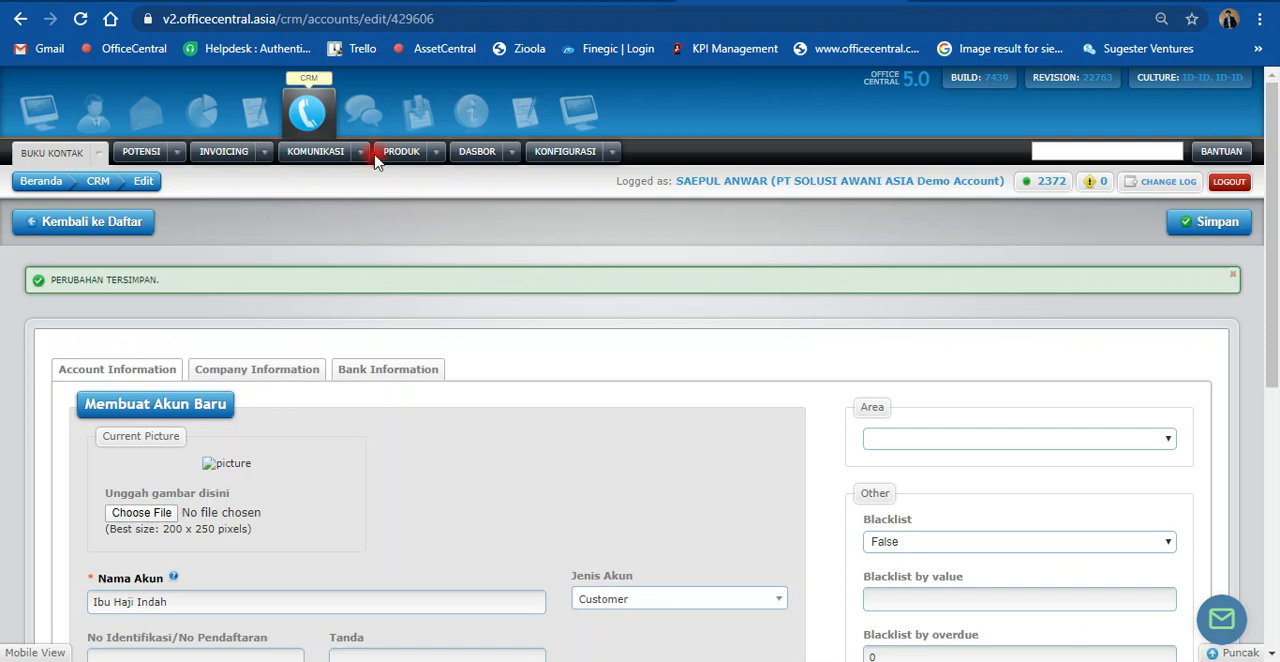
Step: Create a new quotation (Penawaran) from the overall invoicing options
scroll(360, 297, down, 2)
click(265, 156)
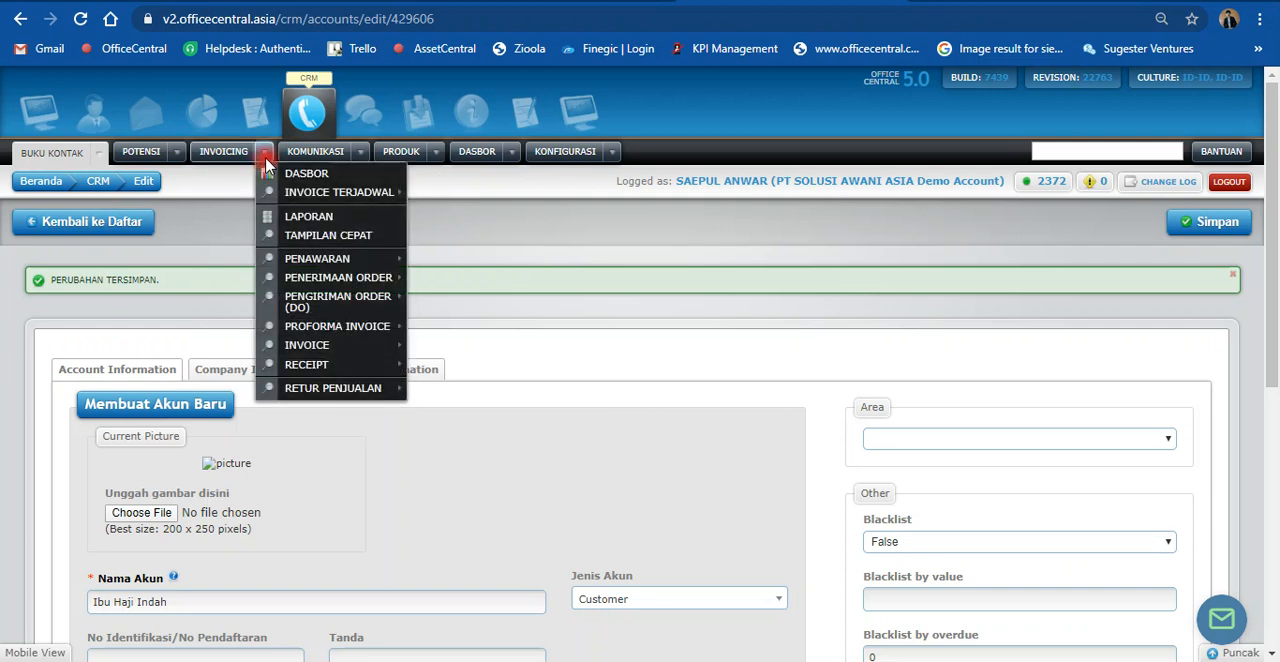
mouse_move(310, 260)
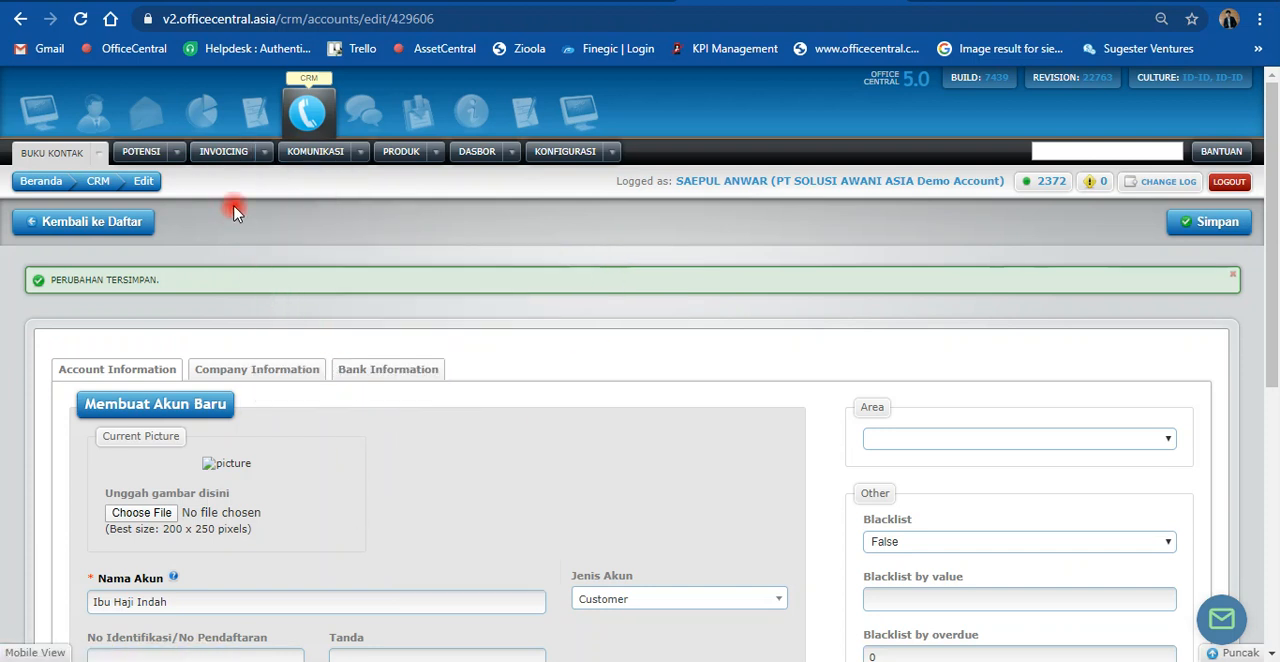
click(264, 153)
mouse_move(380, 263)
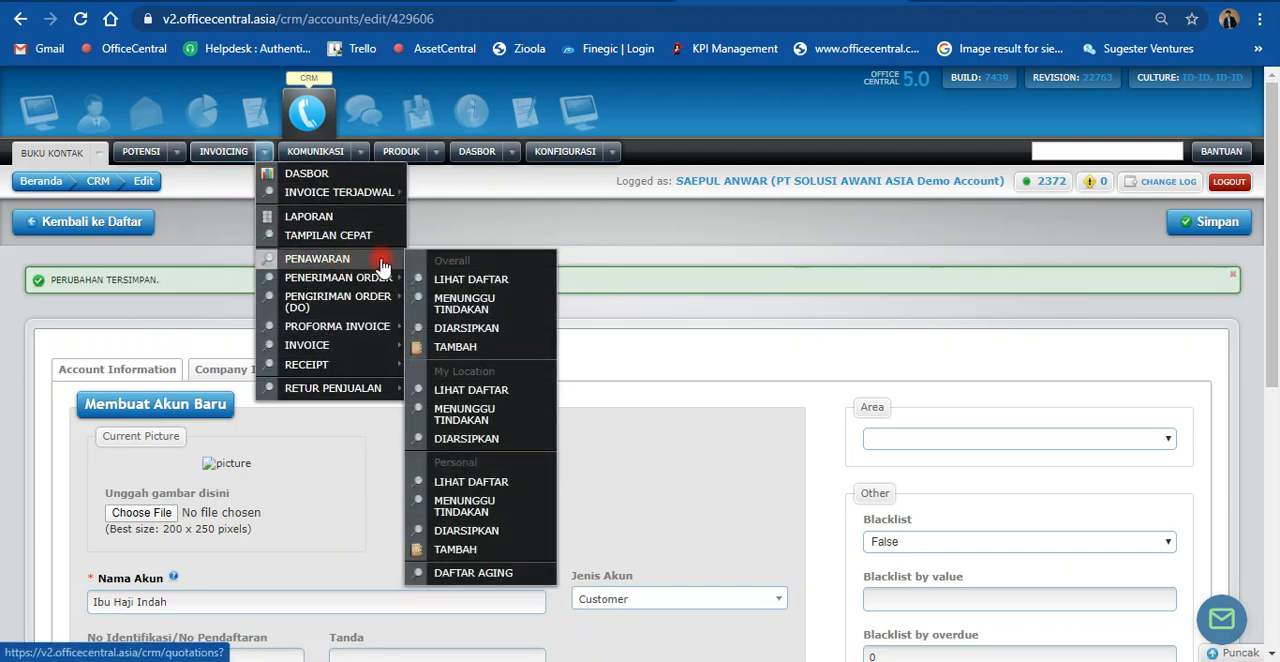
click(456, 348)
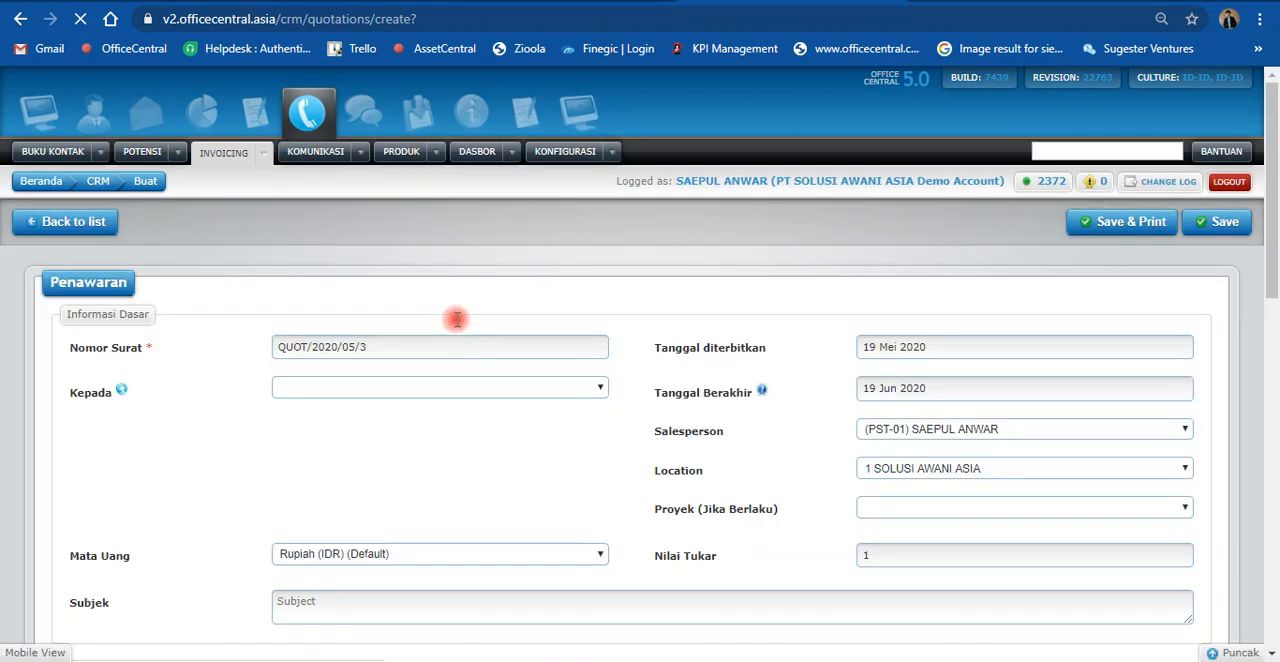
Step: Address the quotation (Kepada) to the newly created customer account and set its subject to "Penawaran Baju Kaftan"
scroll(306, 285, down, 1)
click(311, 297)
text(haj)
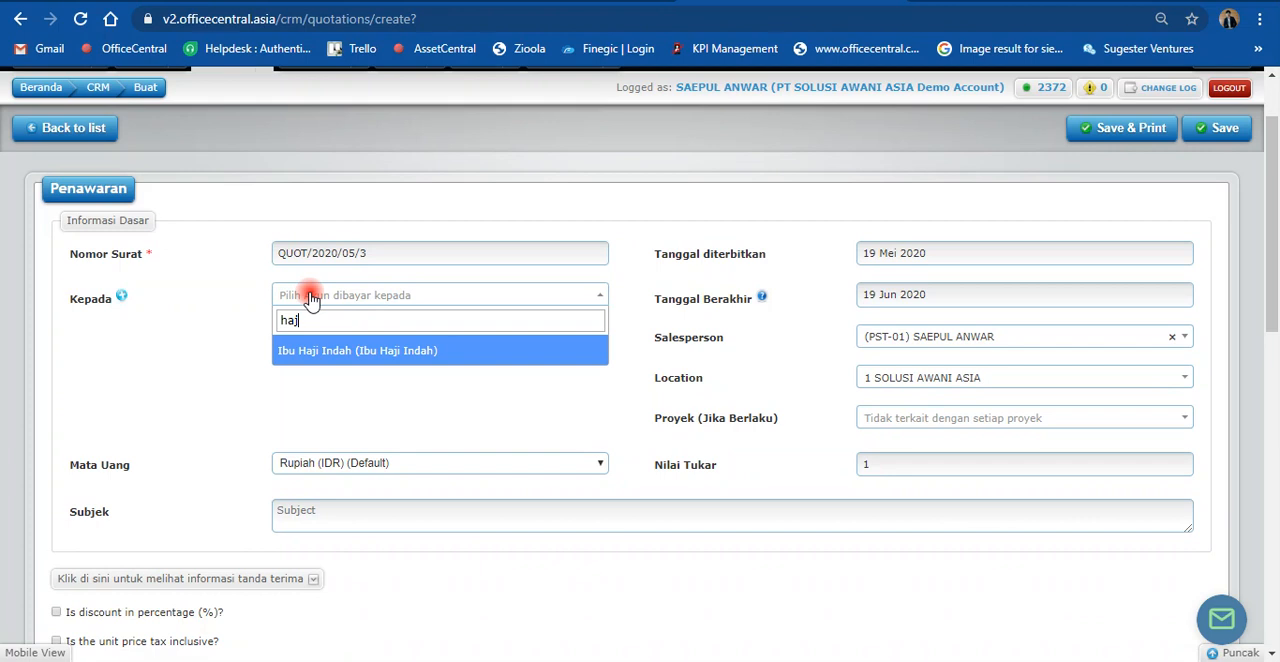
click(333, 358)
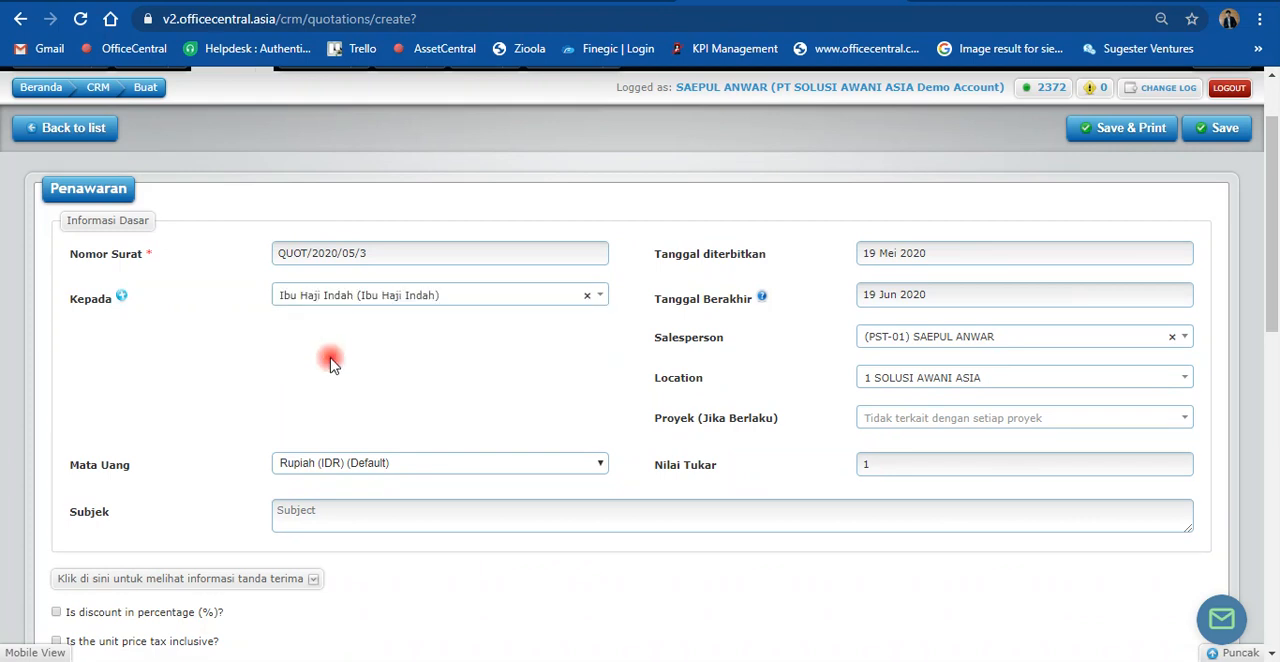
scroll(329, 400, down, 1)
click(331, 420)
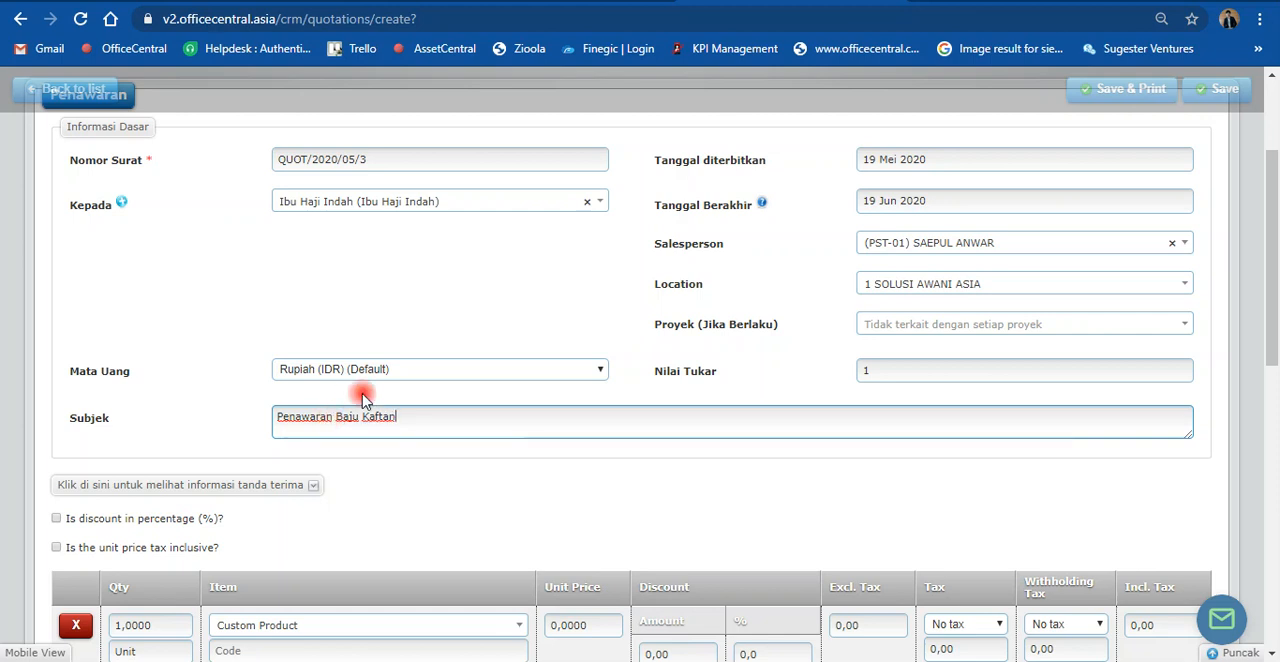
Step: Set the quotation's line item to product (P-005) Kaftan Renda with a quantity of 30
scroll(360, 390, down, 2)
click(347, 440)
text(kaf)
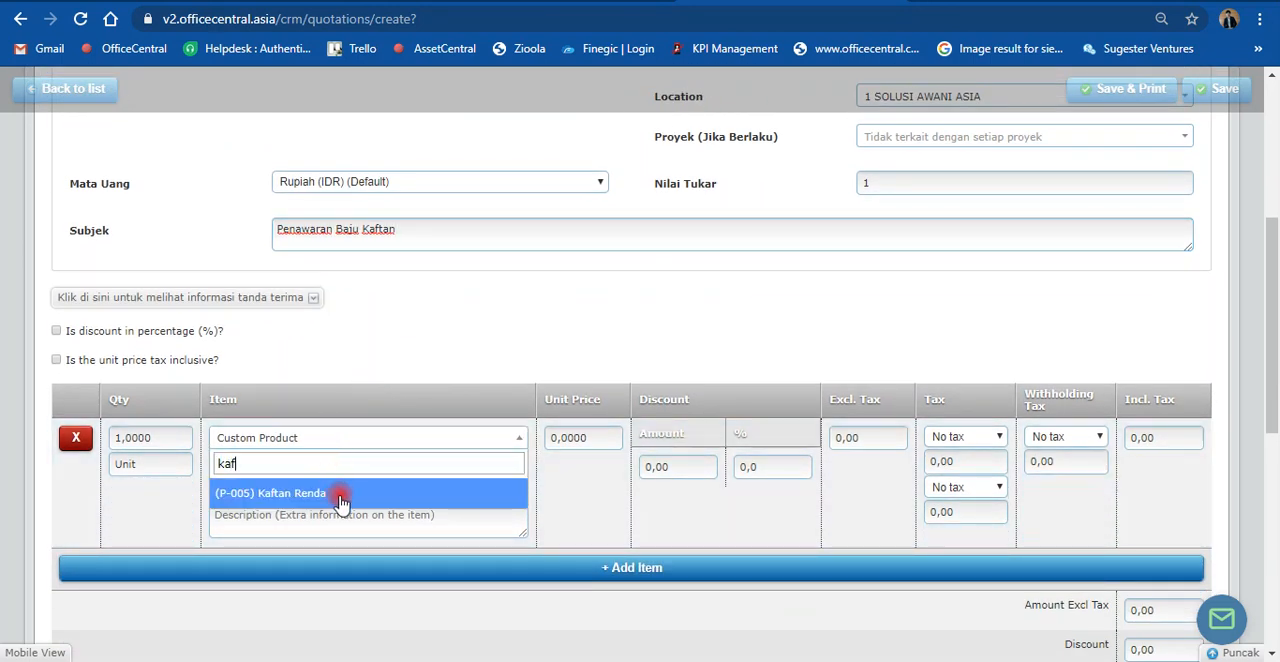
click(334, 489)
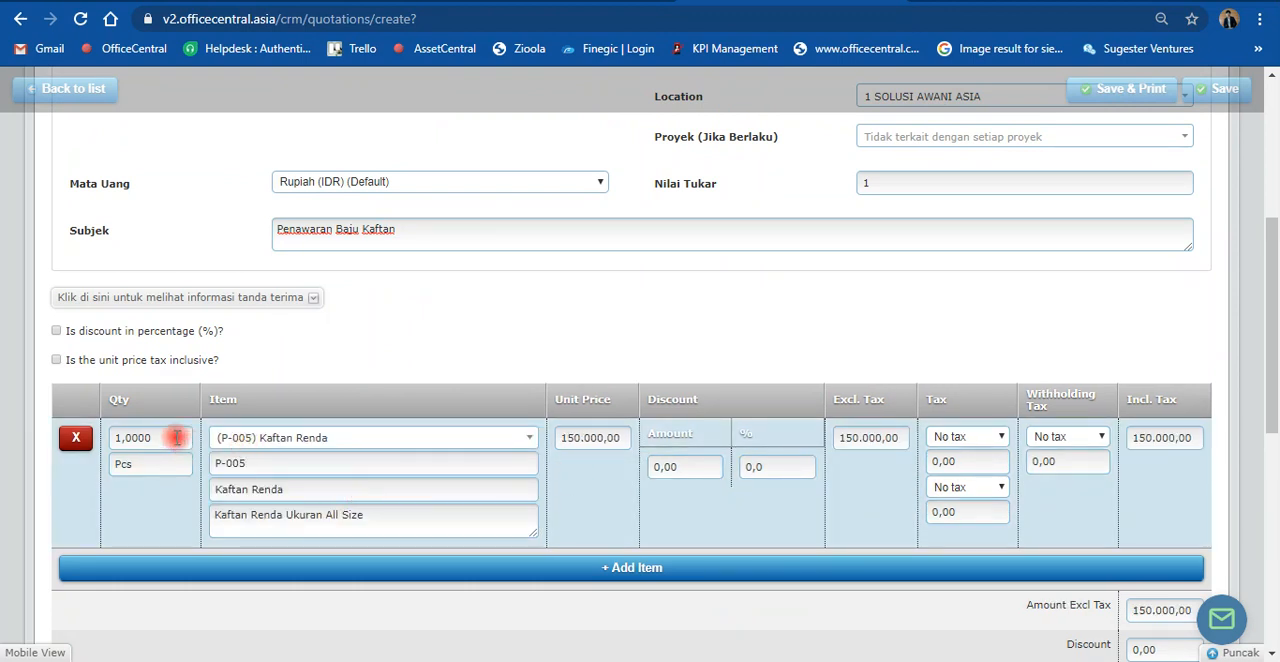
drag(163, 434, 122, 437)
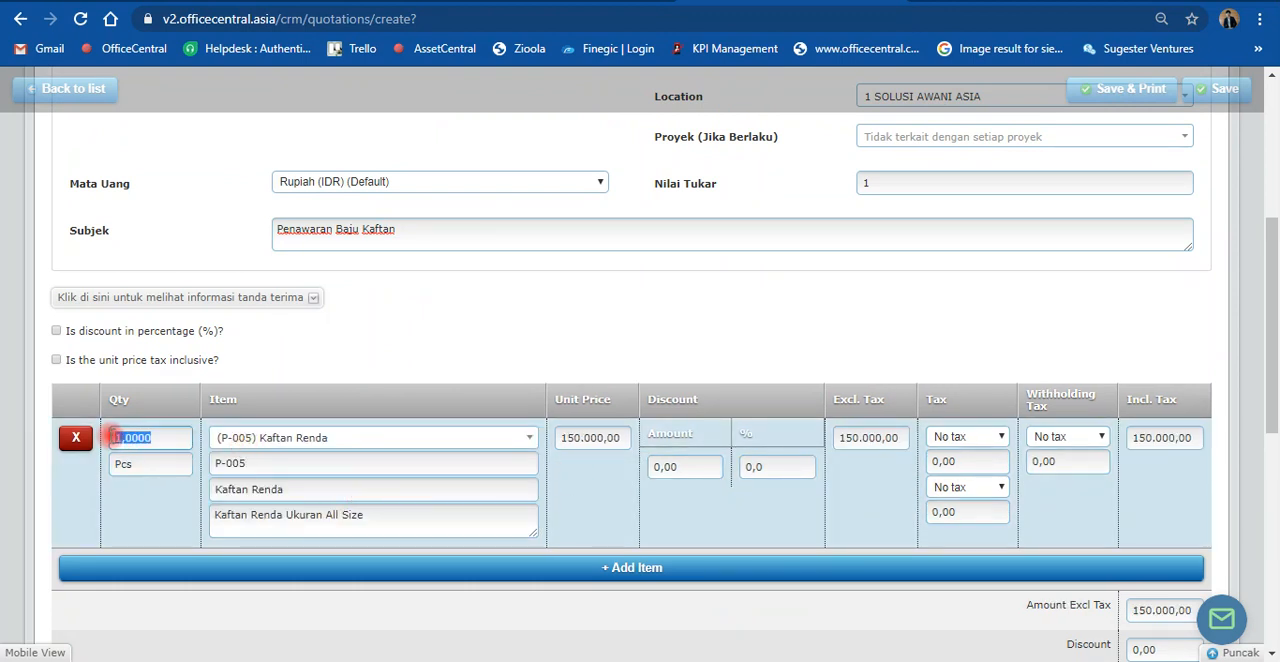
text(30)
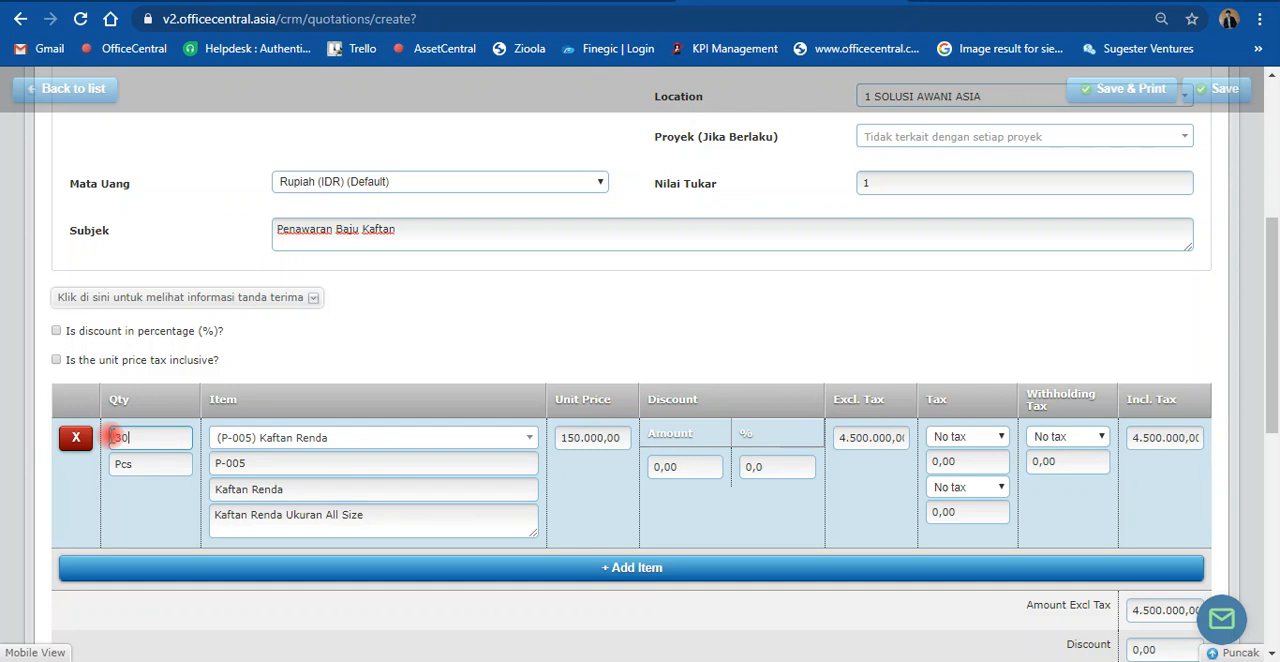
click(530, 348)
scroll(594, 334, down, 4)
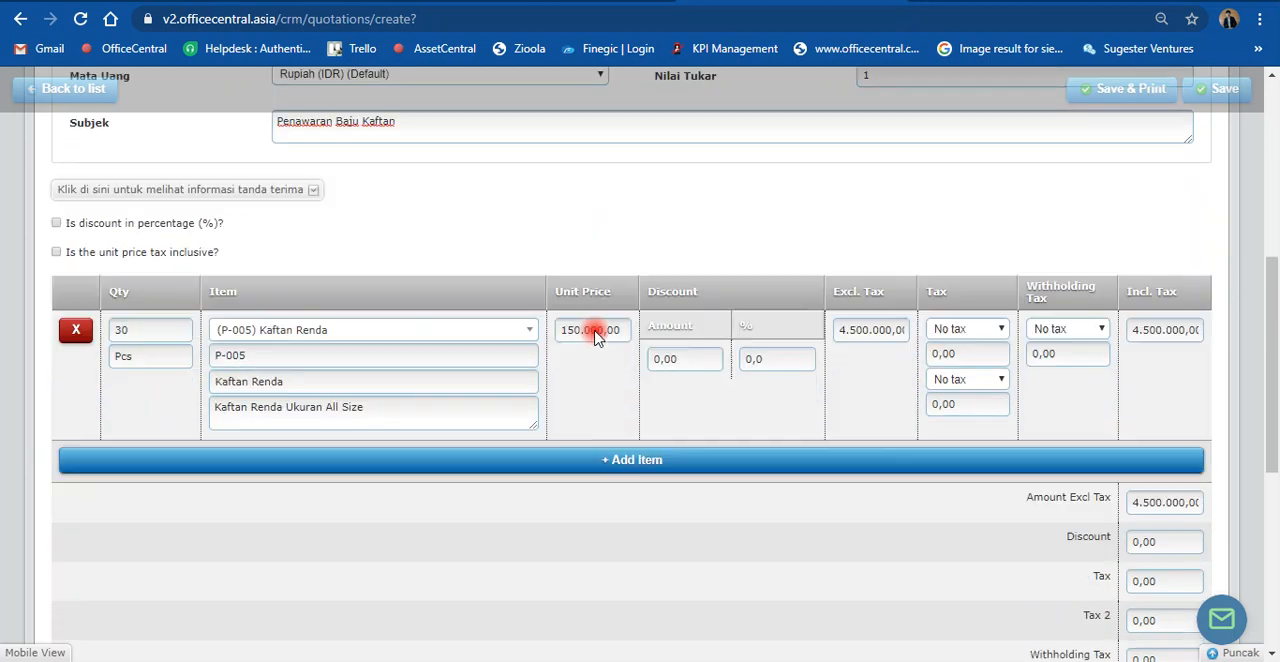
Step: Save the quotation and return to the quotation list to locate its entry
scroll(598, 344, up, 7)
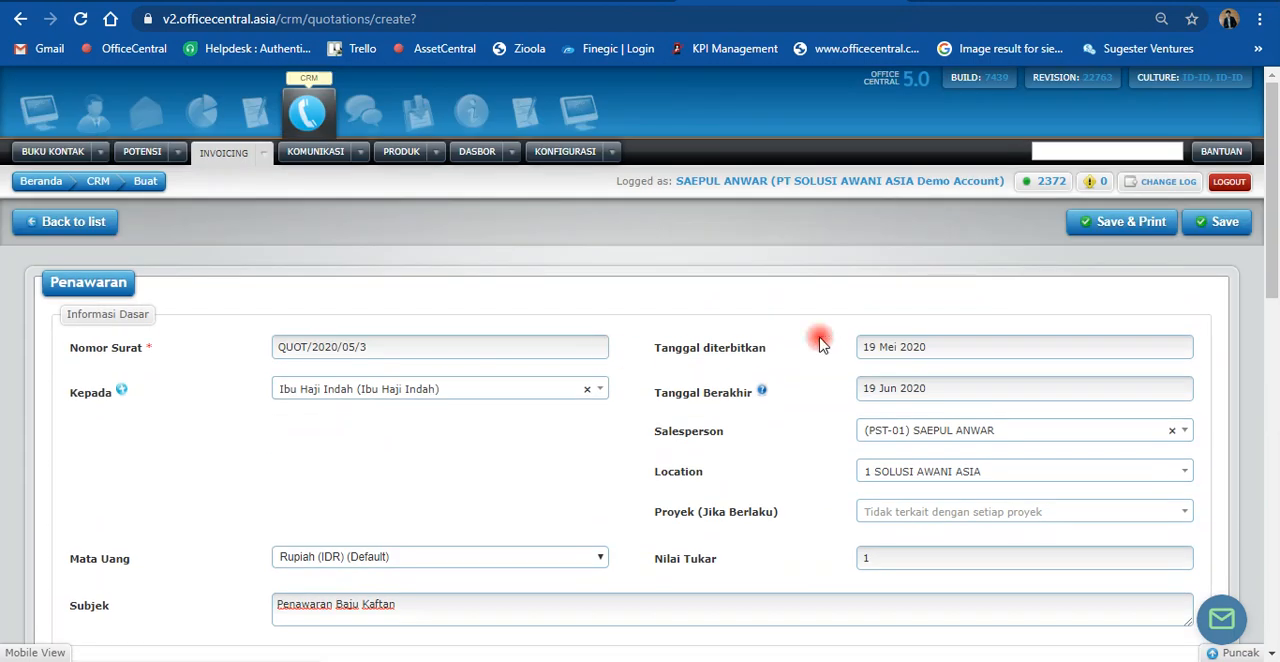
click(1217, 236)
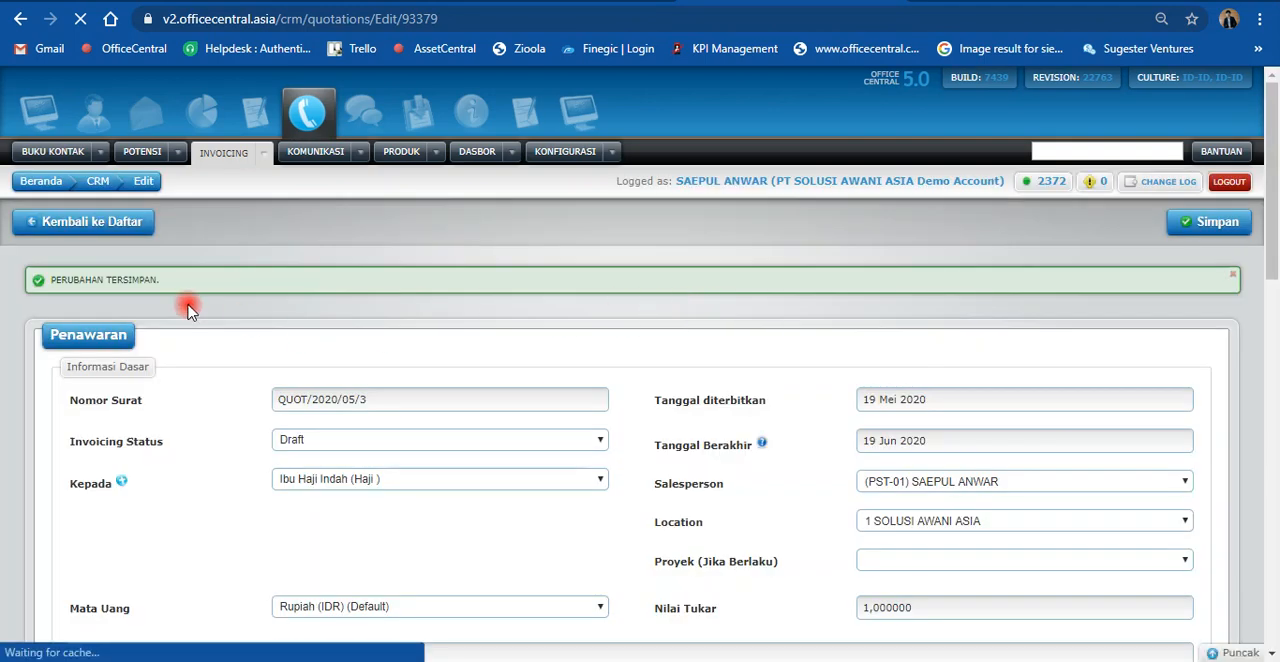
click(97, 236)
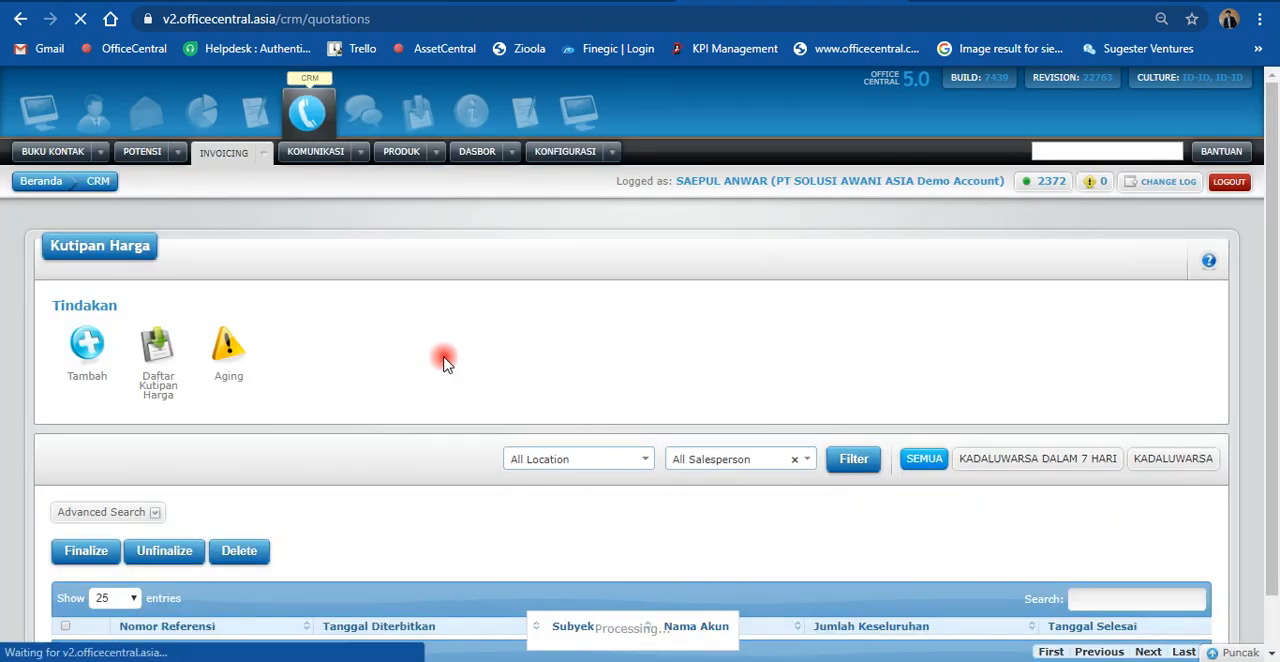
scroll(445, 365, down, 1)
scroll(445, 365, down, 3)
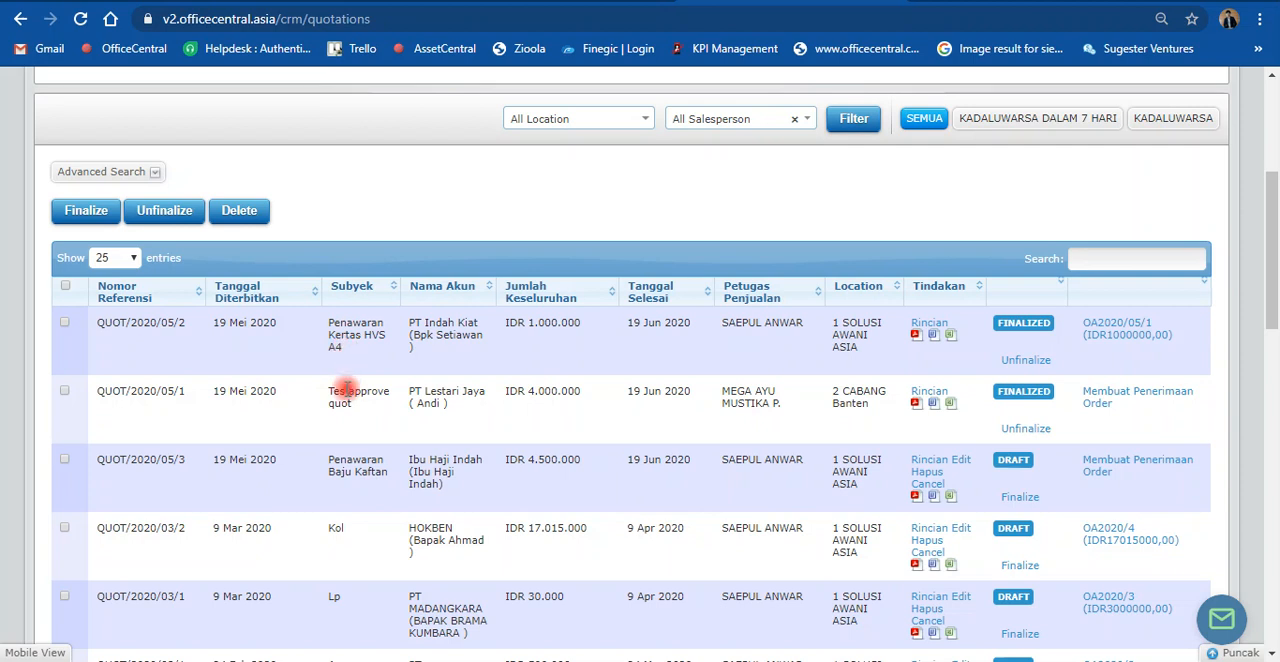
scroll(349, 396, up, 4)
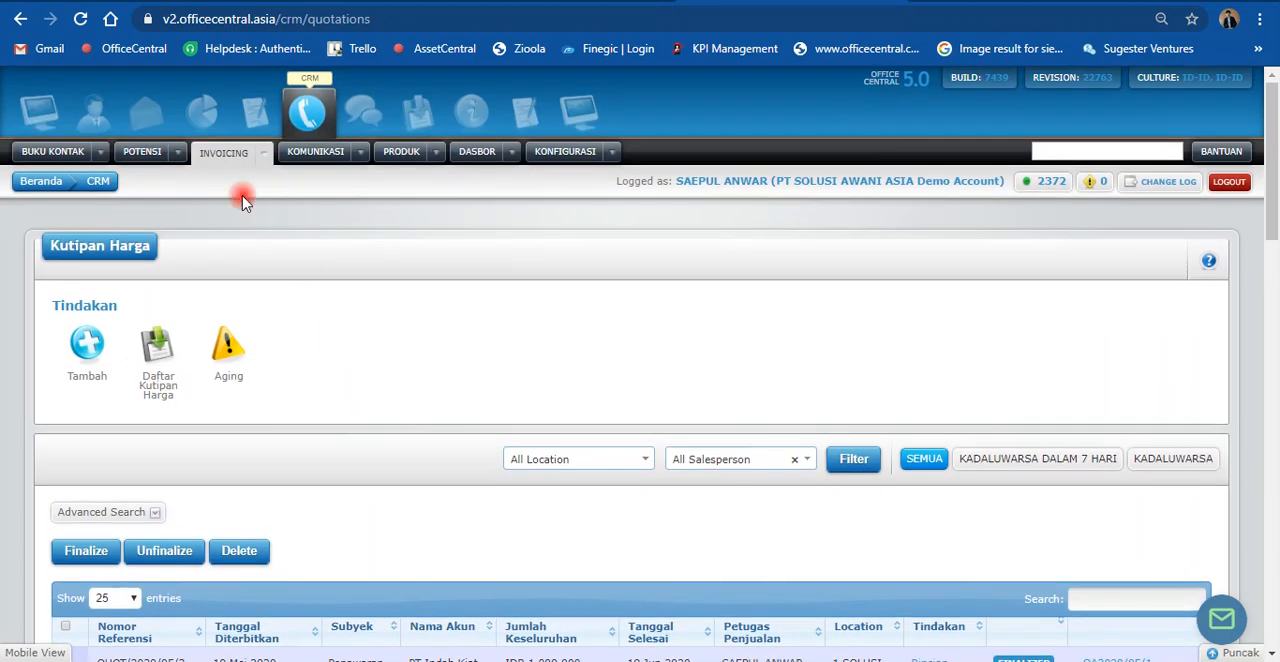
Step: Finalize the draft "Penawaran Baju Kaftan" quotation from the overall quotation list (Lihat Daftar) and check its row for the order acceptance option
mouse_move(271, 160)
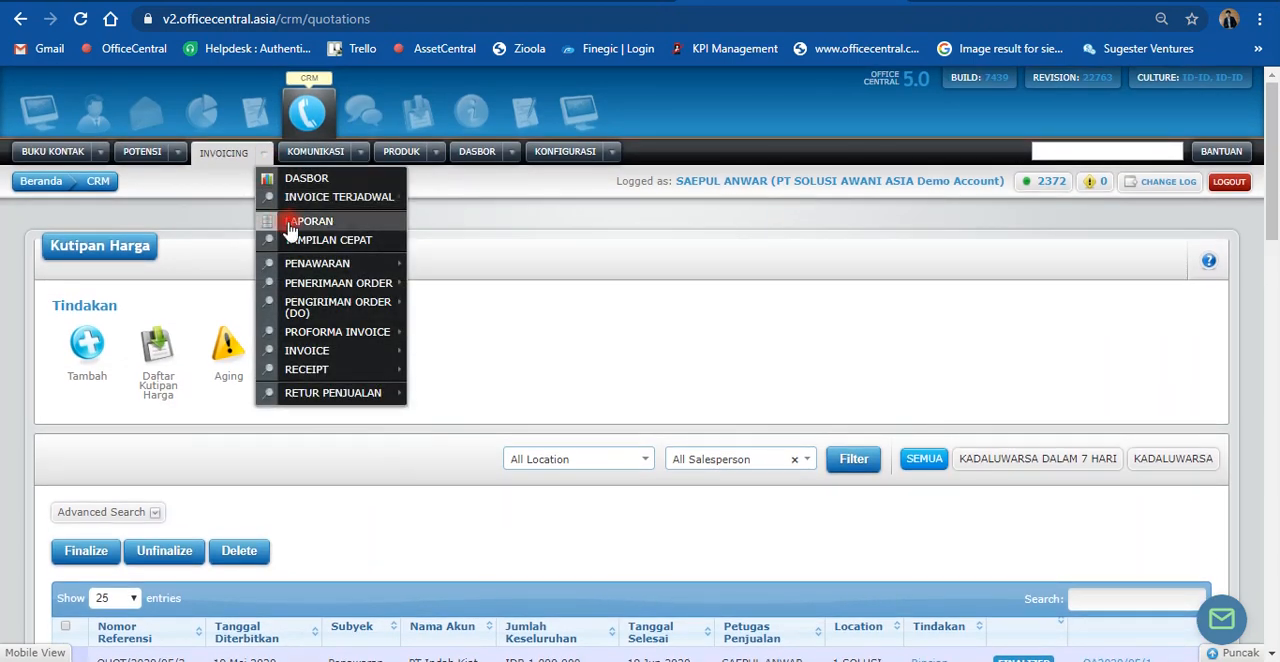
mouse_move(325, 263)
click(460, 288)
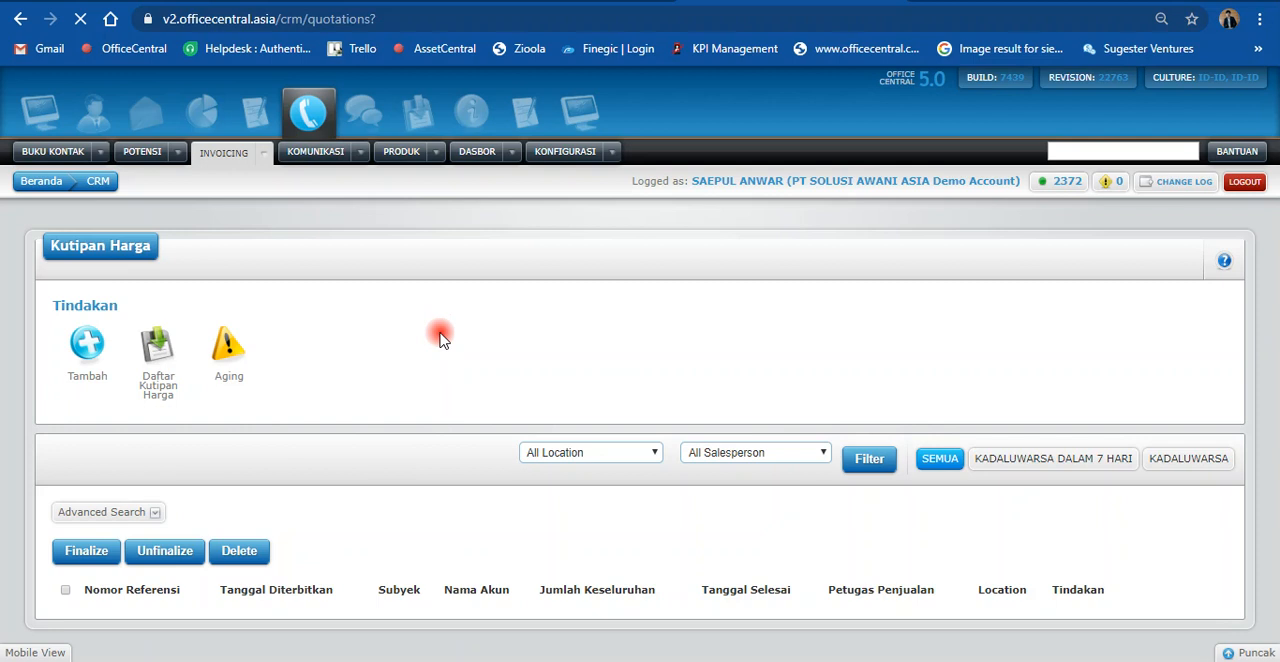
scroll(440, 333, down, 1)
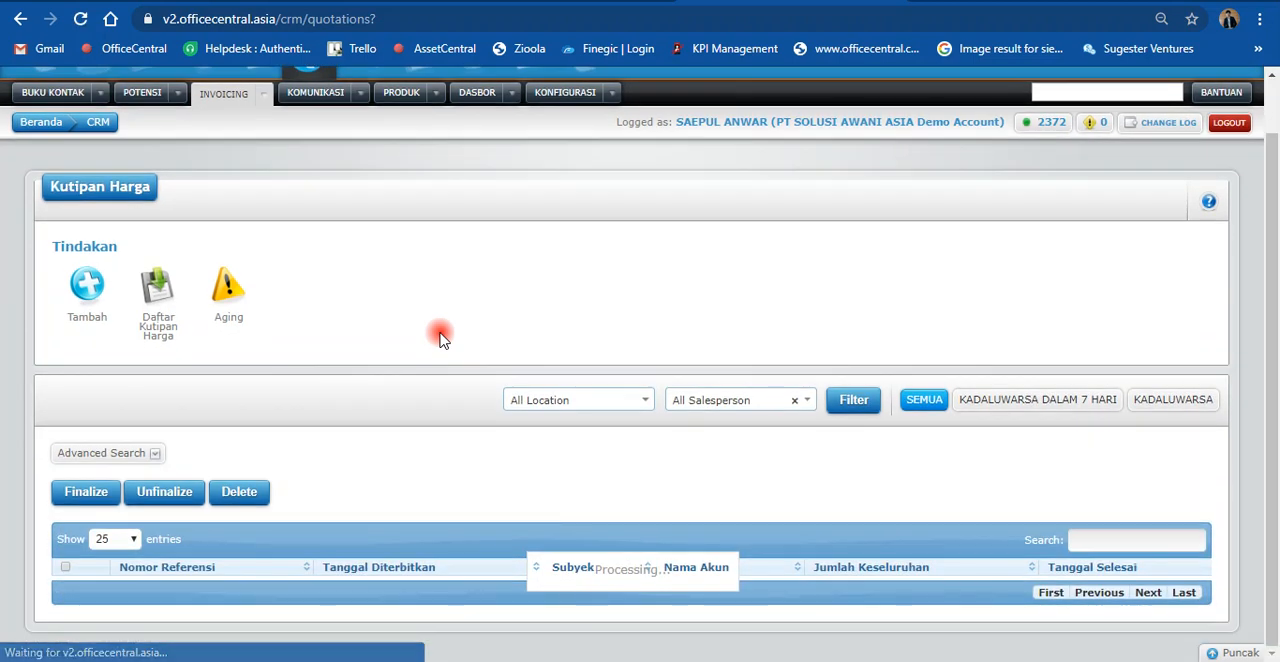
scroll(440, 337, down, 1)
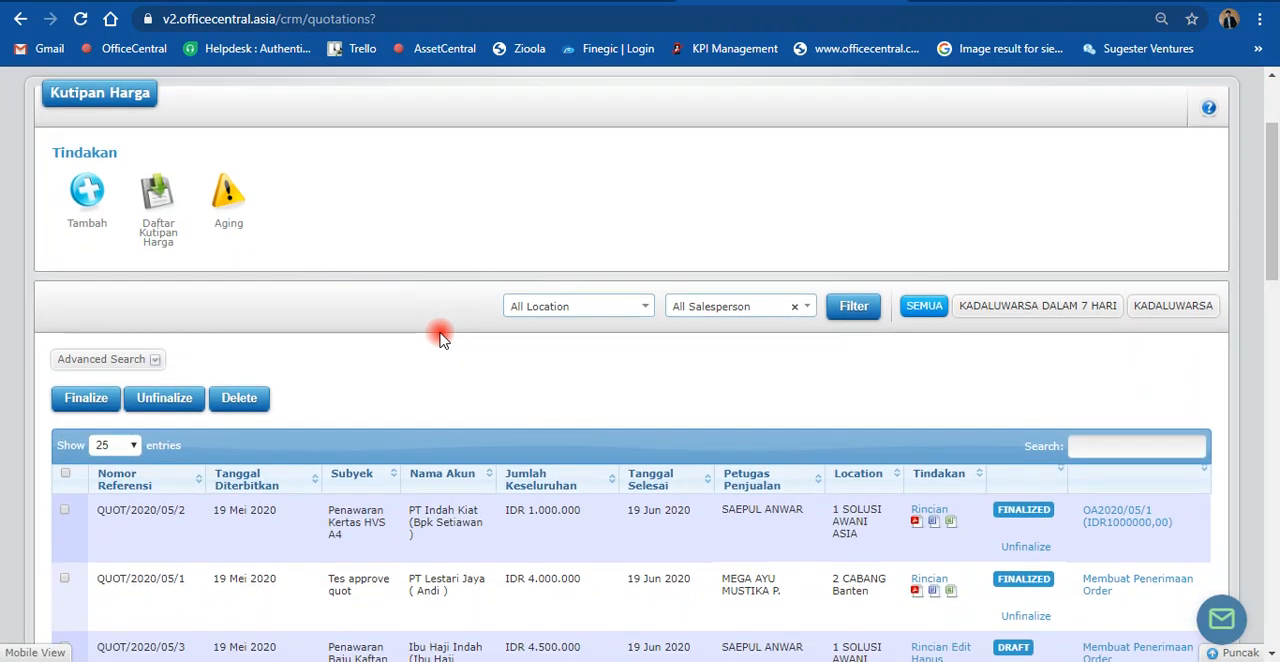
scroll(440, 337, down, 2)
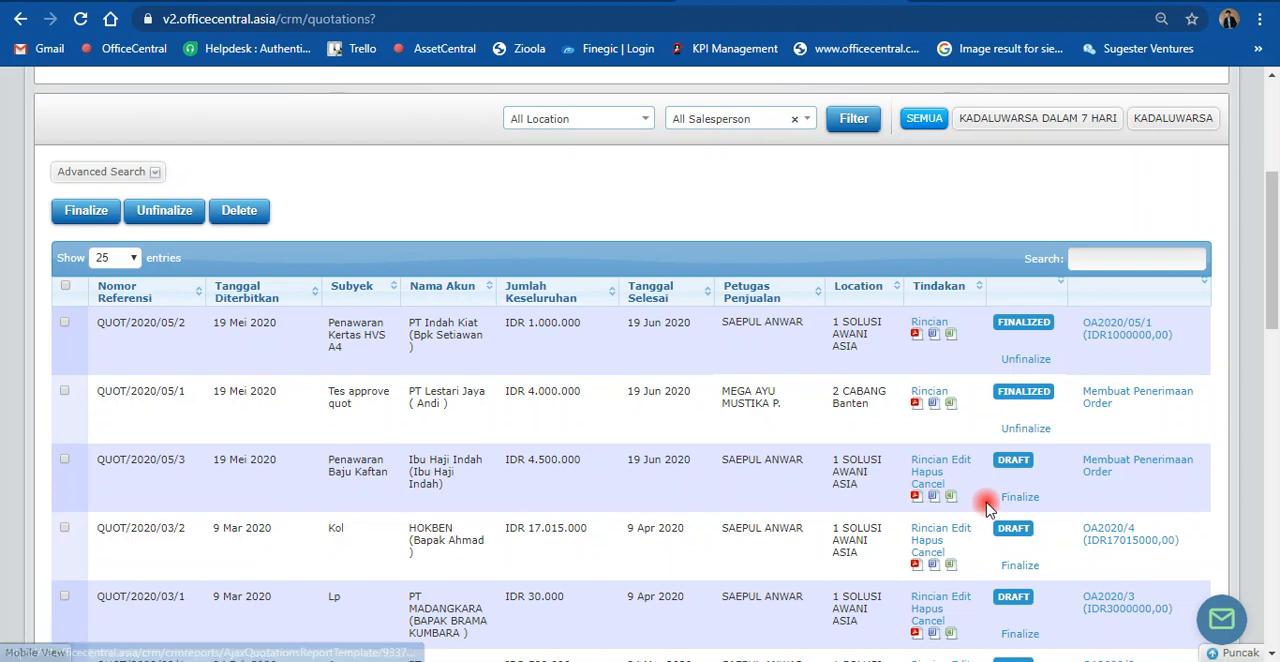
click(1016, 496)
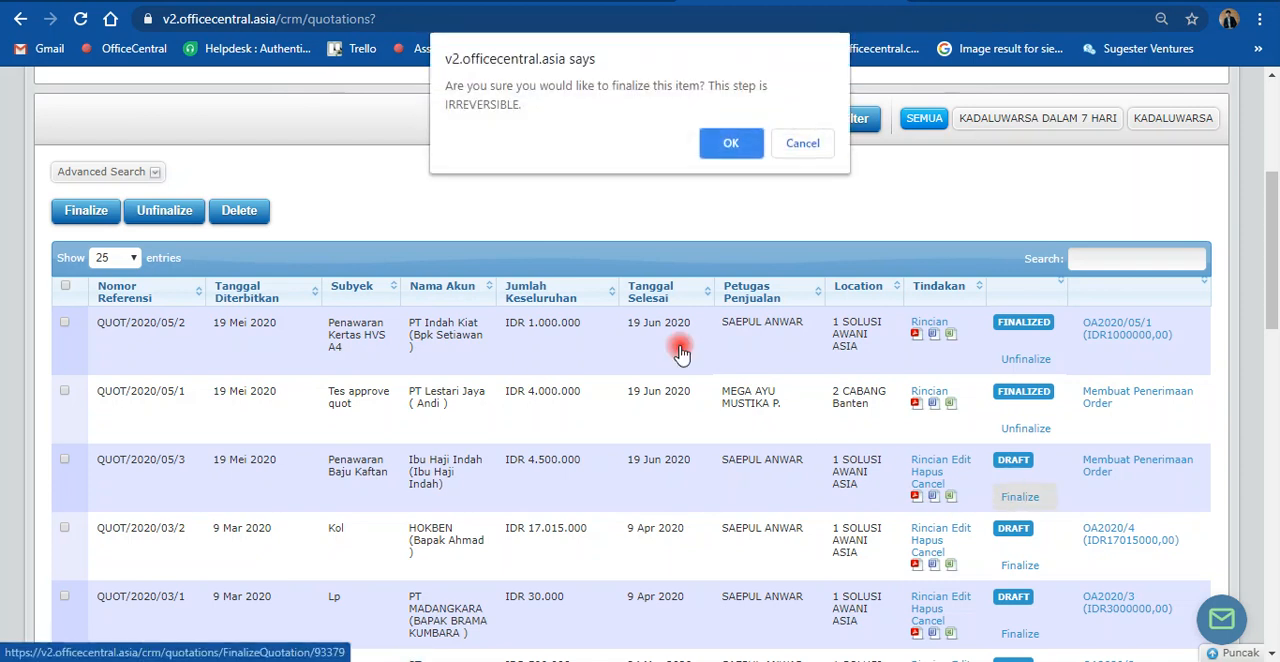
click(730, 146)
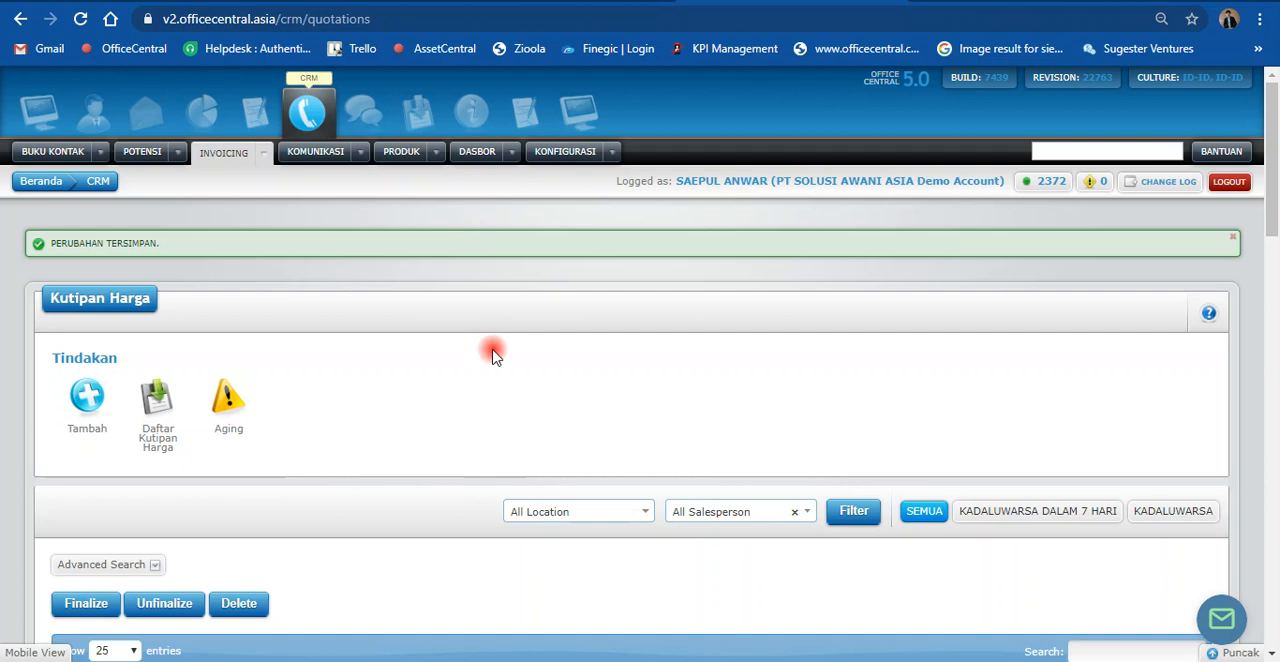
scroll(493, 356, down, 1)
scroll(494, 358, down, 3)
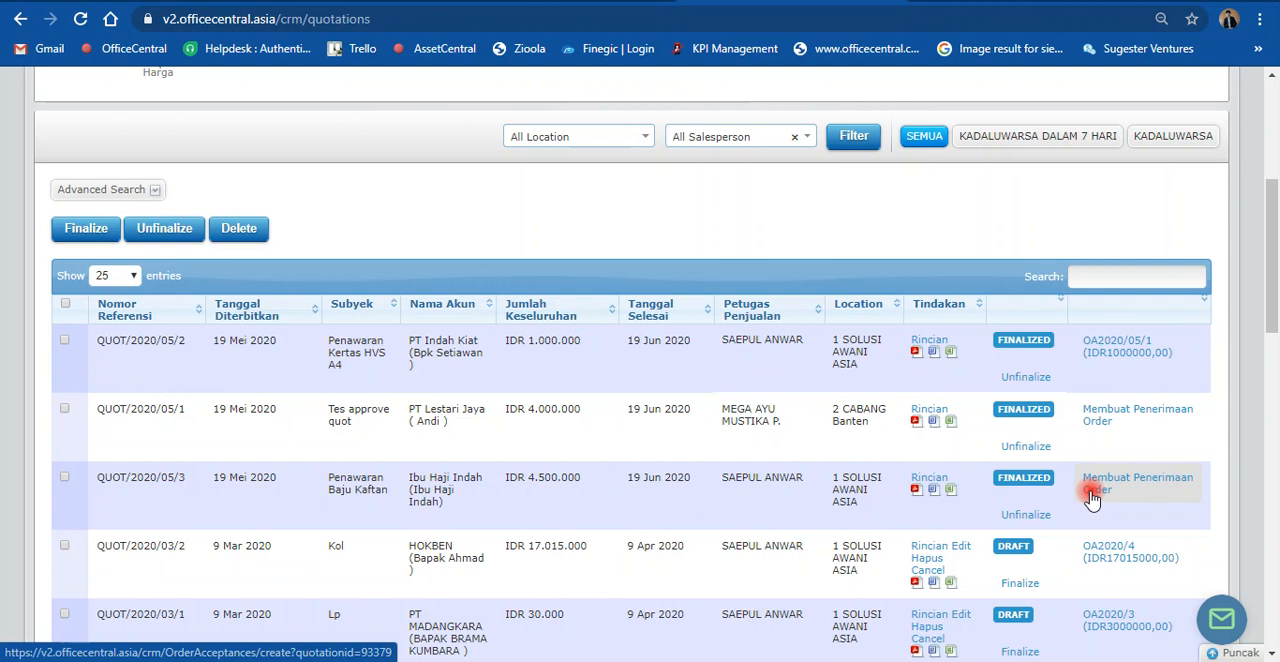
scroll(1091, 500, down, 1)
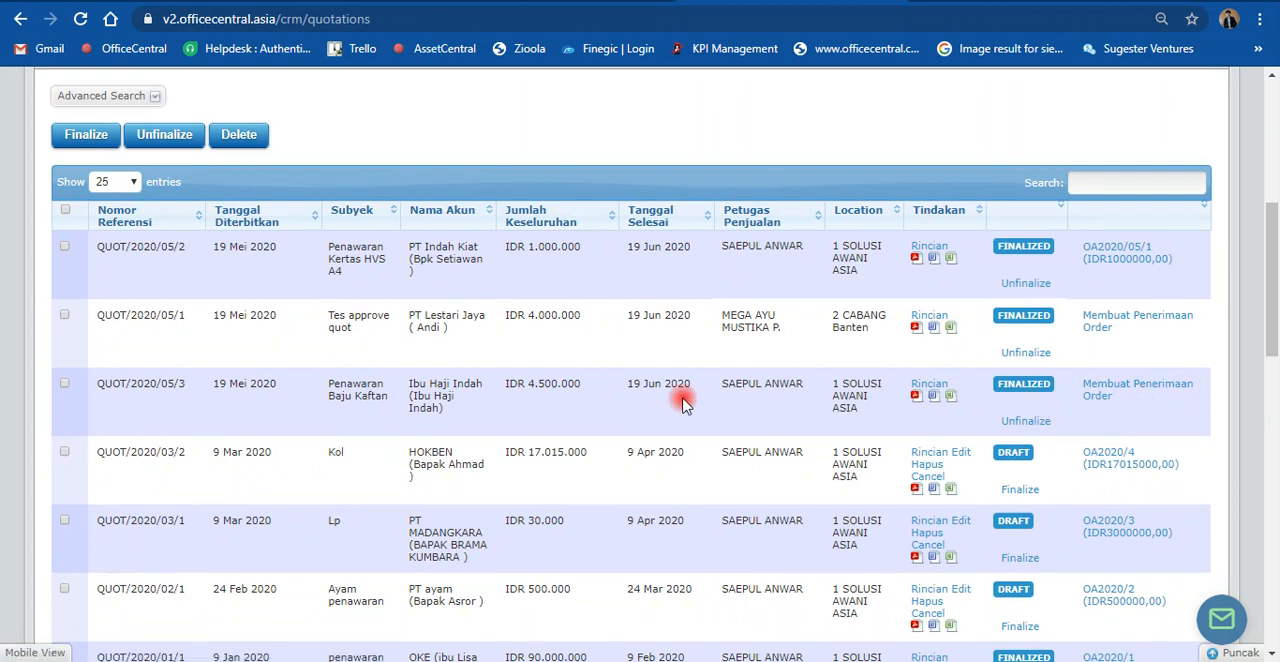
scroll(340, 377, up, 5)
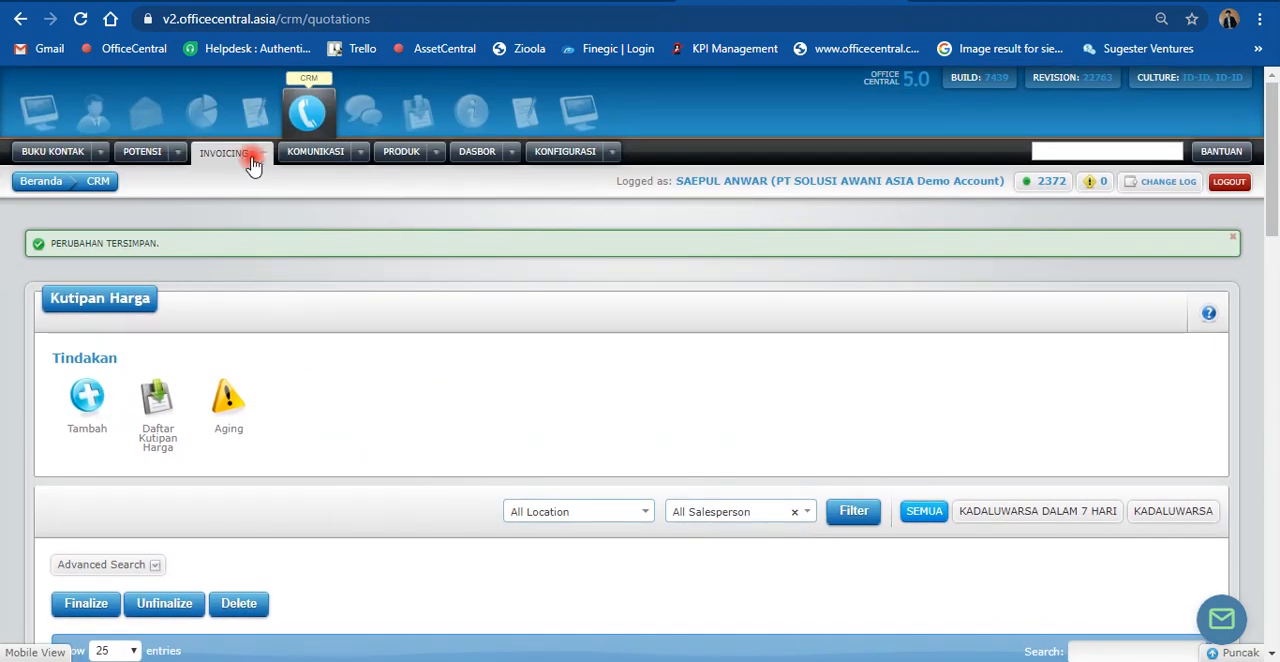
Step: Create an order acceptance from the finalized "Penawaran Baju Kaftan" quotation and review its prefilled details and line item
mouse_move(251, 160)
mouse_move(290, 283)
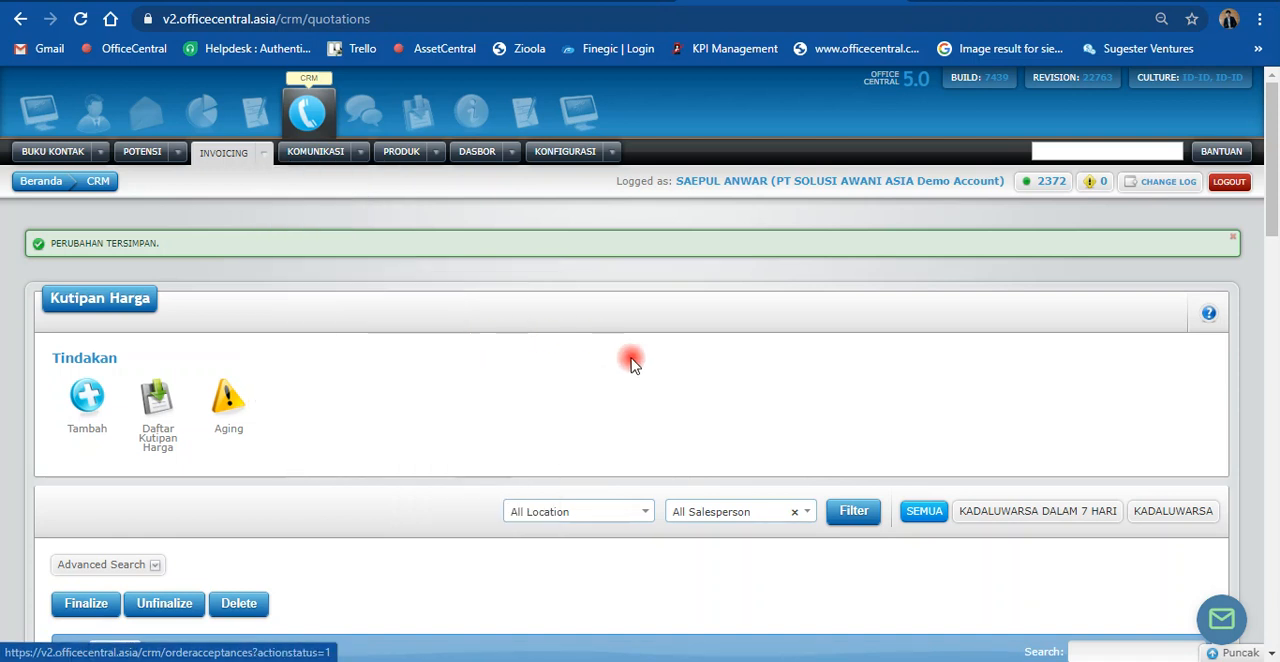
scroll(648, 392, down, 3)
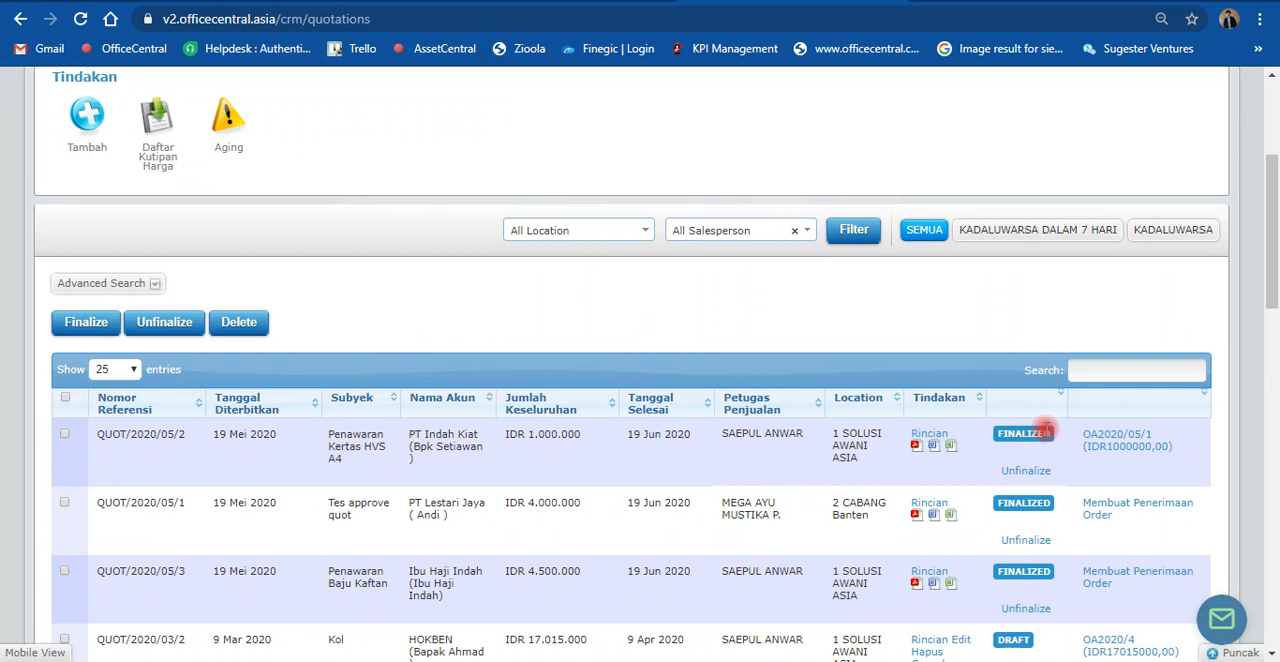
scroll(1095, 478, down, 1)
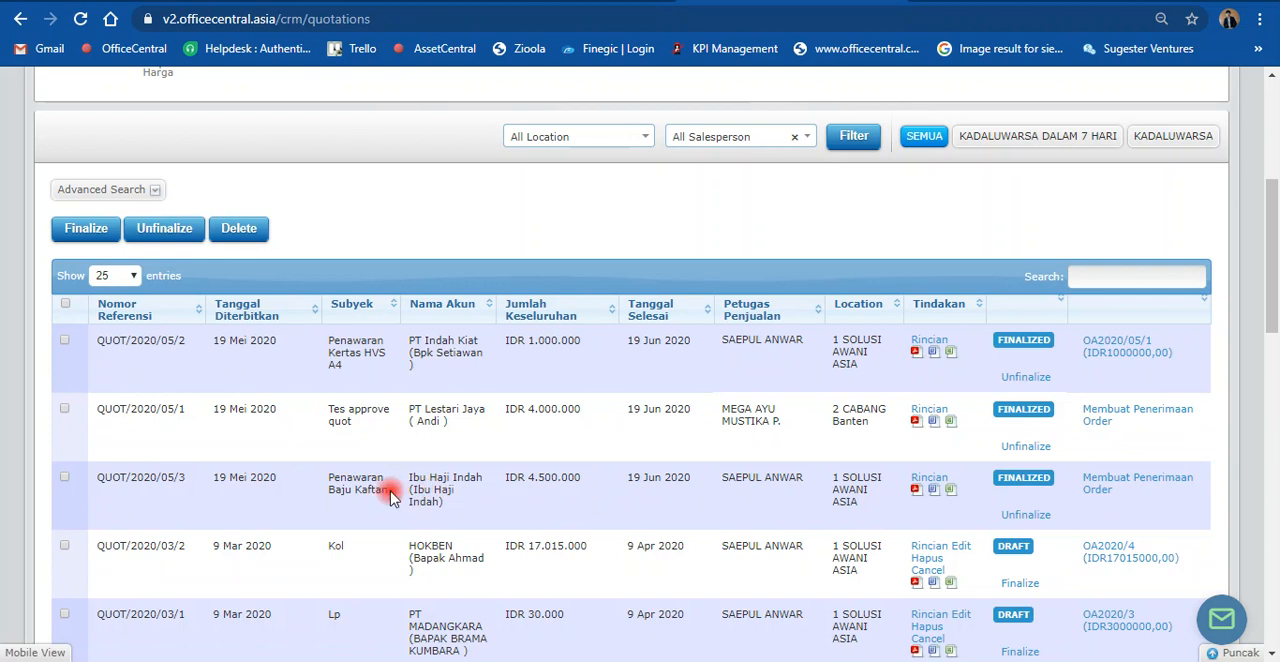
click(1090, 485)
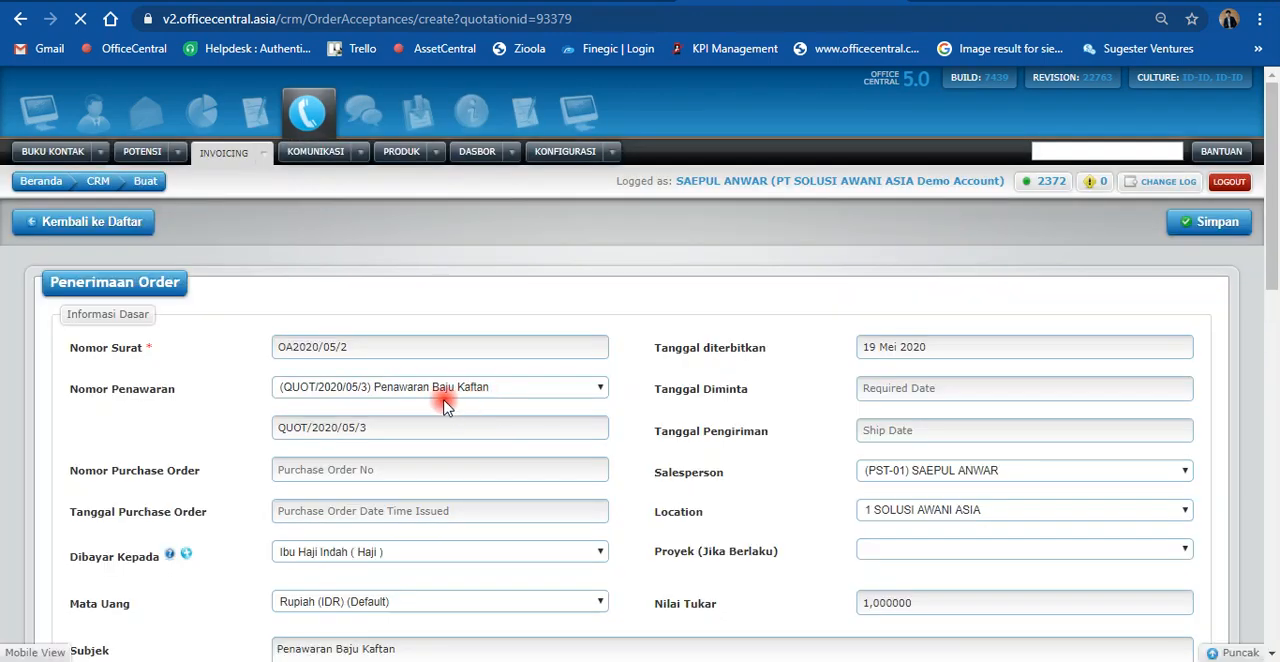
scroll(440, 398, down, 1)
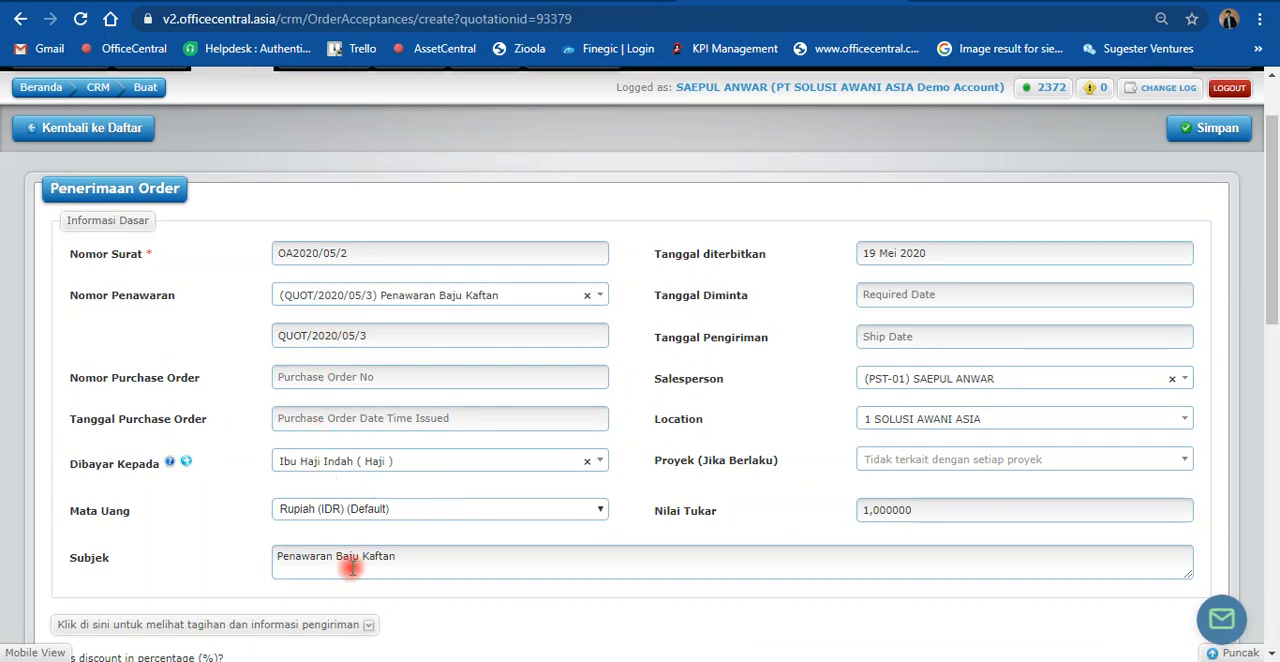
scroll(348, 567, down, 4)
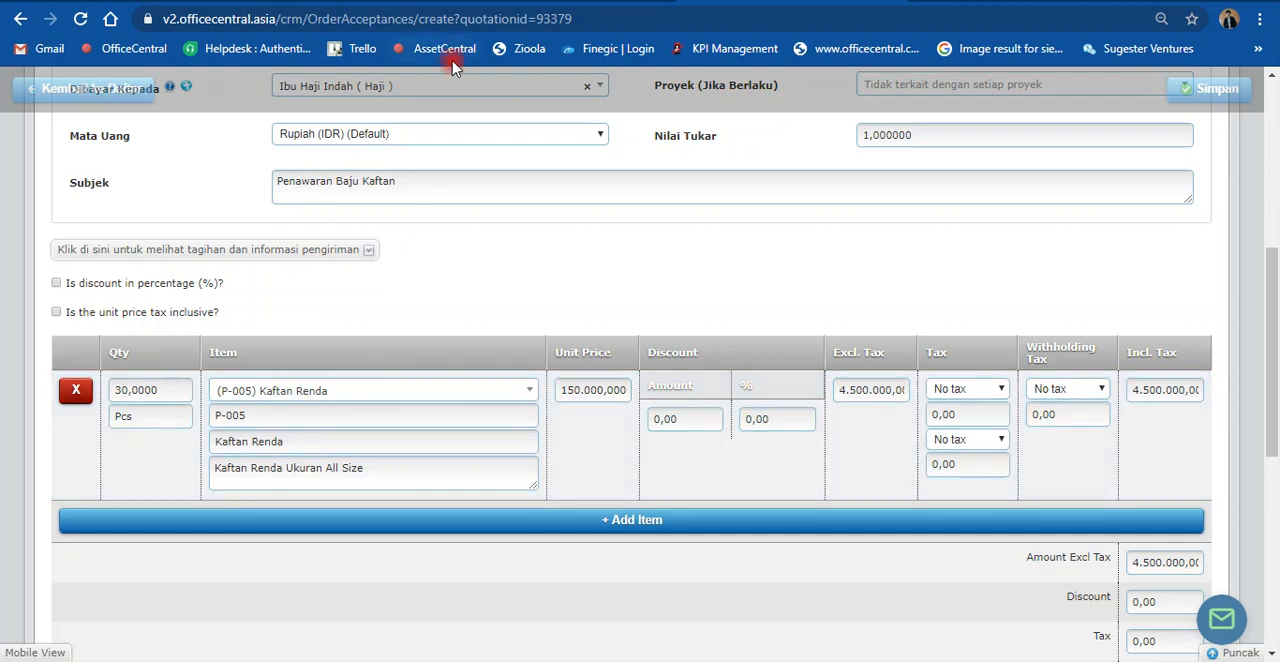
Step: Open a blank order acceptance form (Penerimaan Order, Overall, Tambah) in a separate tab and add two empty item rows
scroll(301, 408, up, 5)
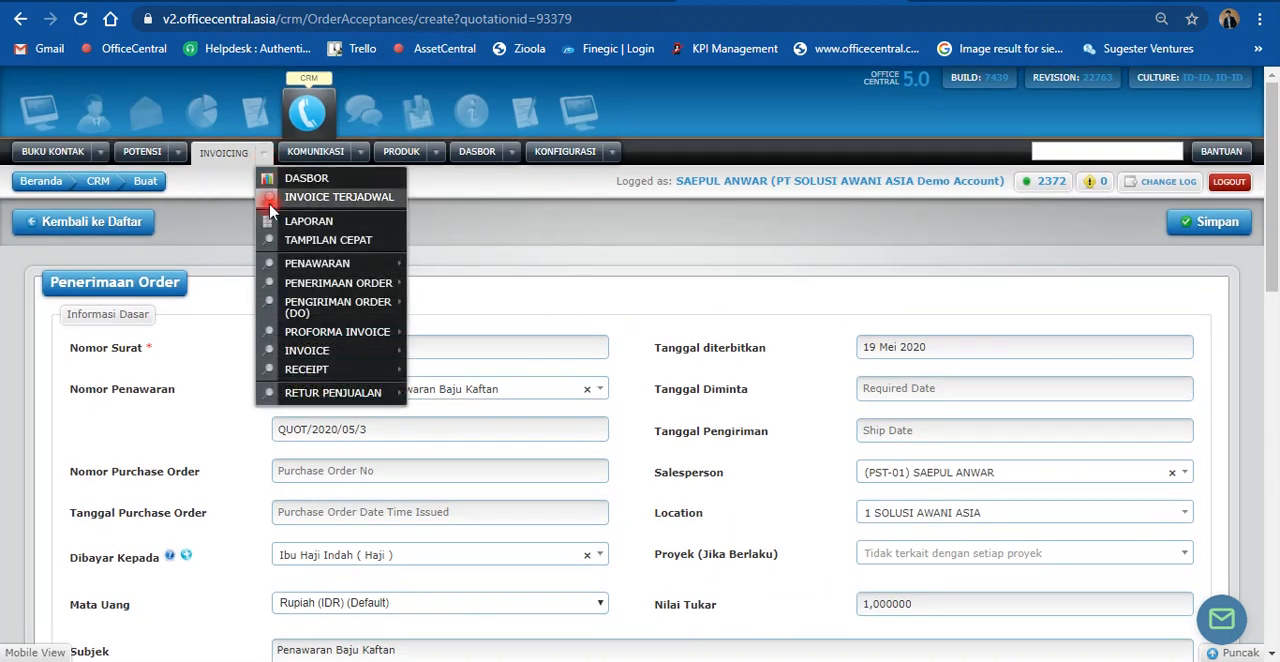
mouse_move(334, 286)
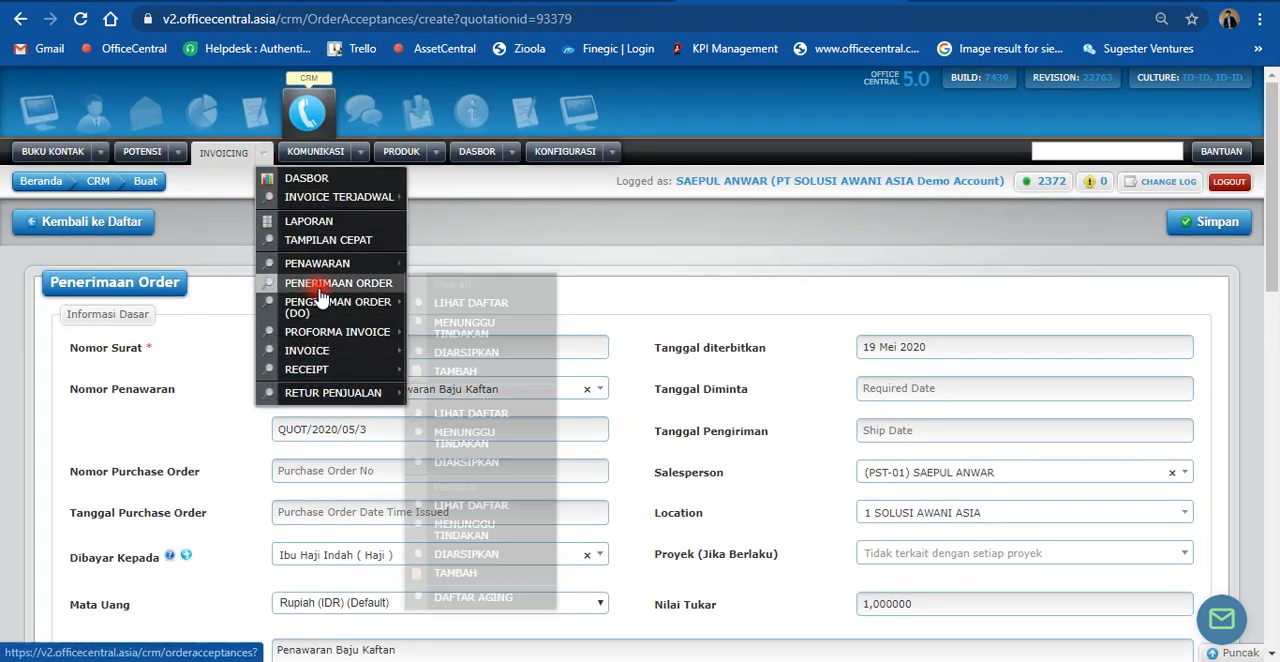
right_click(455, 372)
click(476, 332)
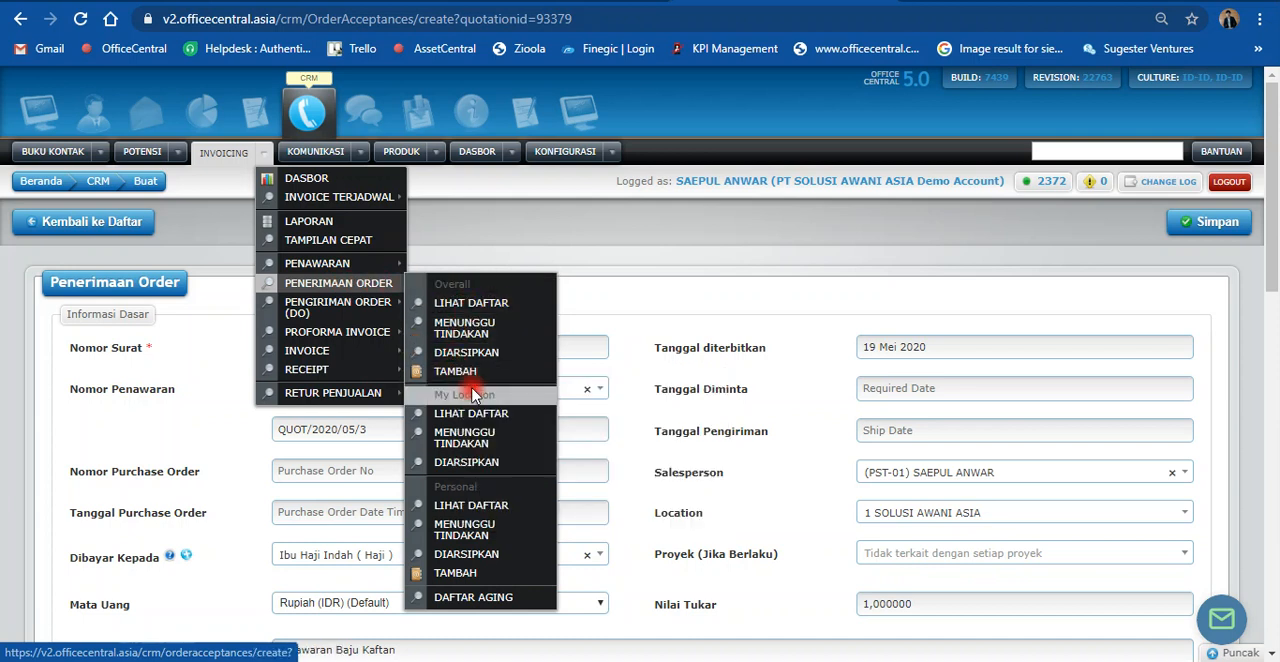
click(930, 1)
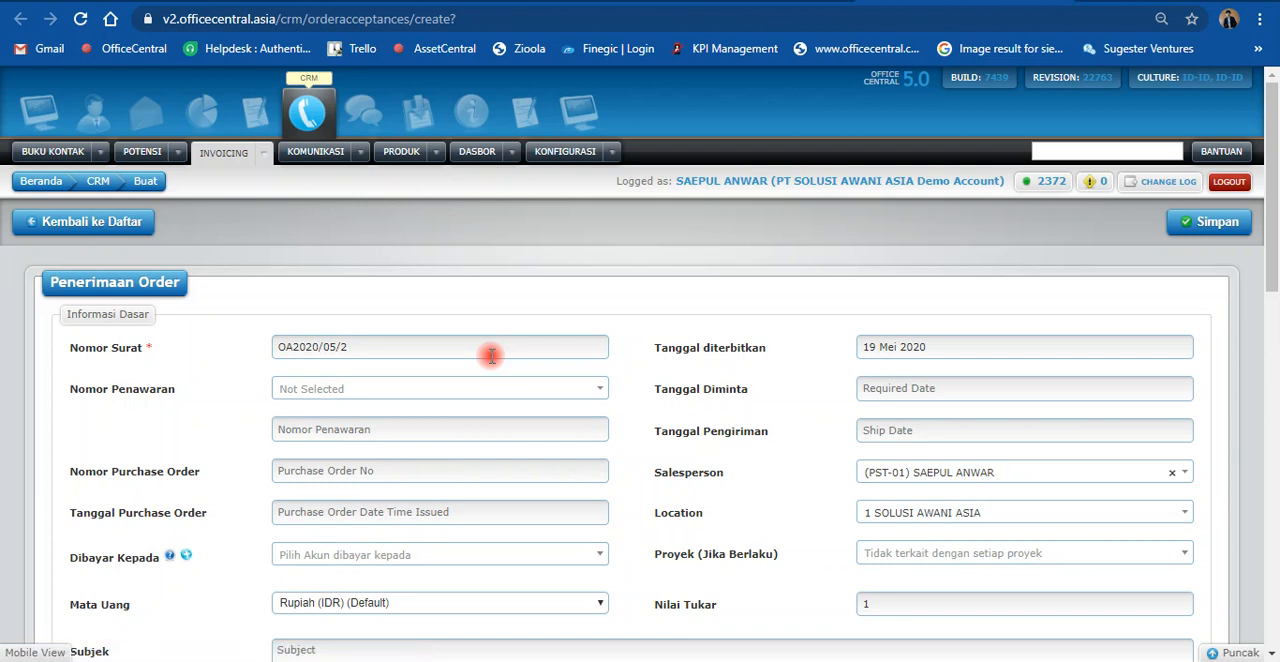
scroll(491, 355, down, 3)
scroll(491, 362, down, 1)
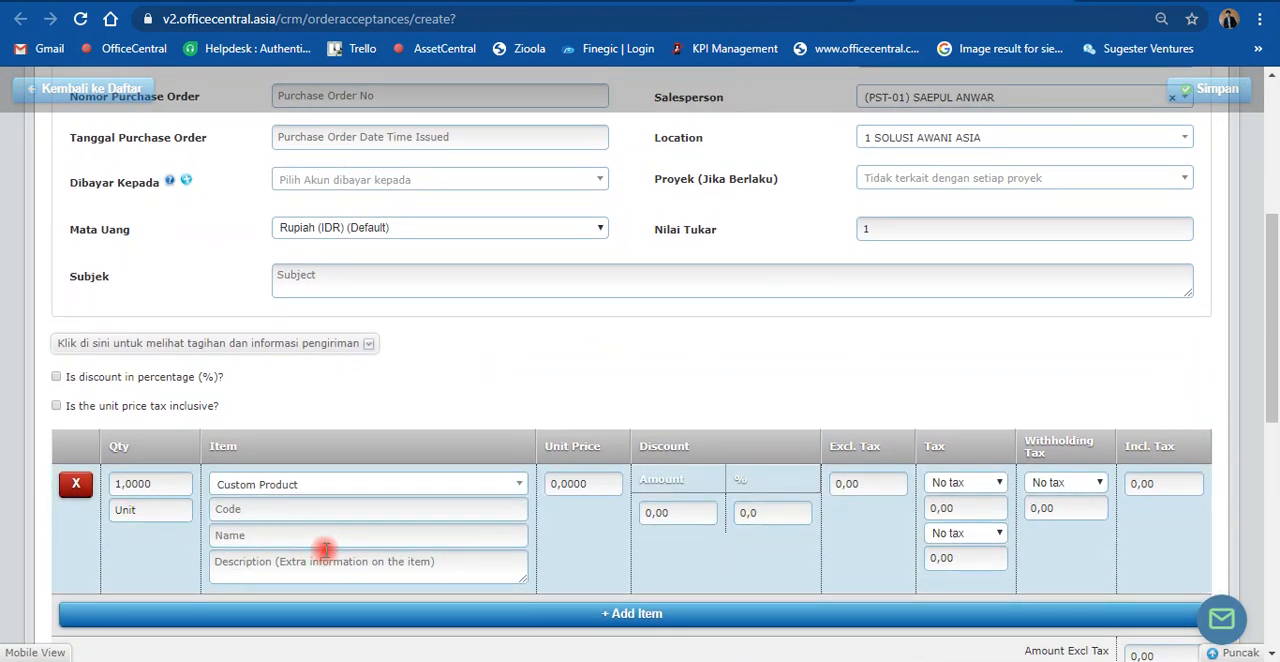
click(294, 612)
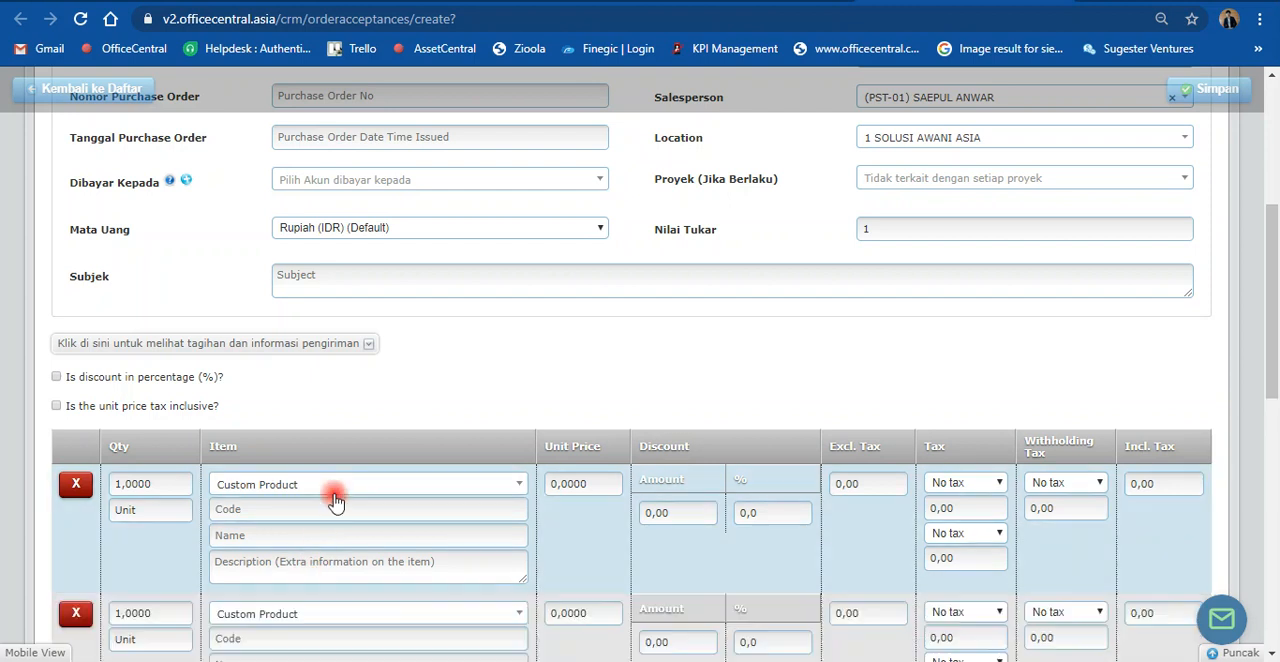
scroll(334, 500, down, 3)
click(328, 466)
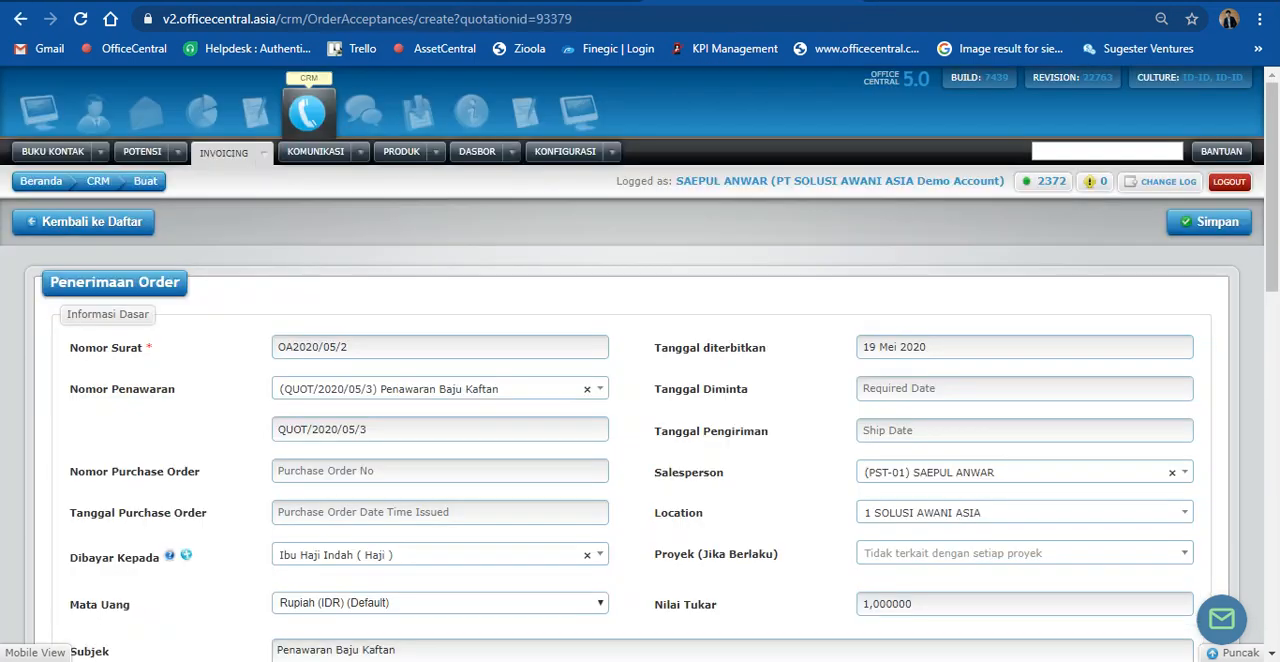
Step: Add two empty item rows below Kaftan Renda in the quotation-based order acceptance and remove them both
scroll(550, 405, down, 6)
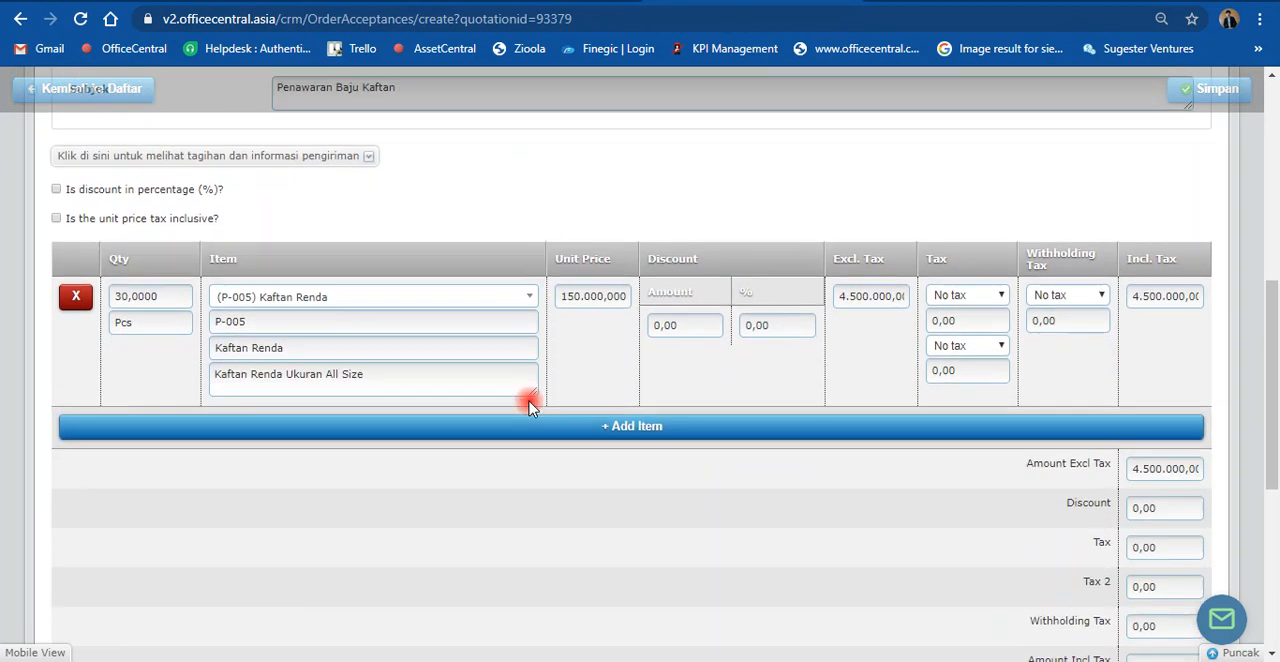
click(357, 427)
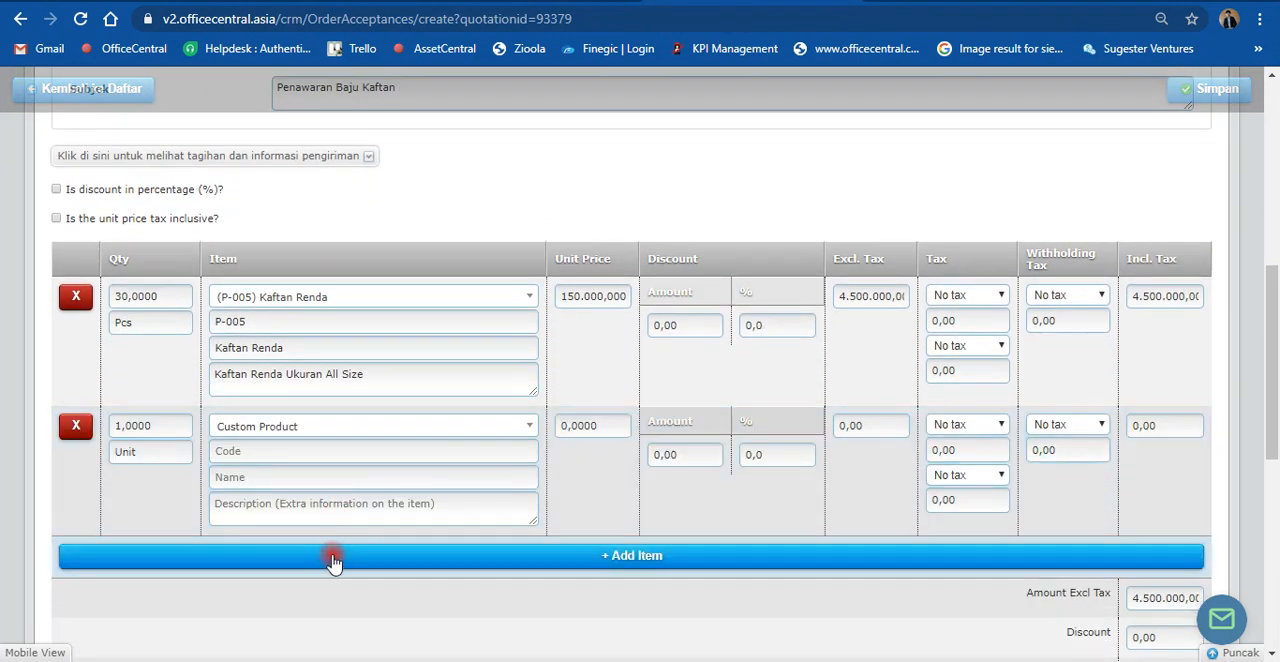
click(370, 553)
scroll(553, 422, down, 1)
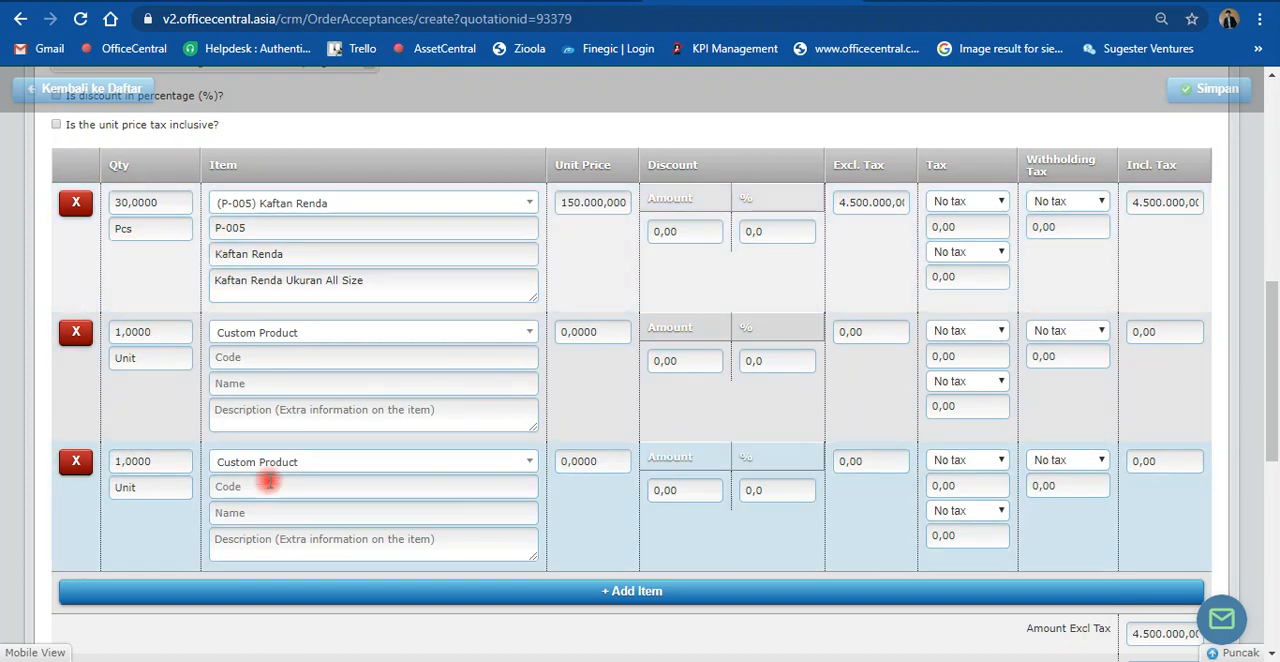
click(76, 461)
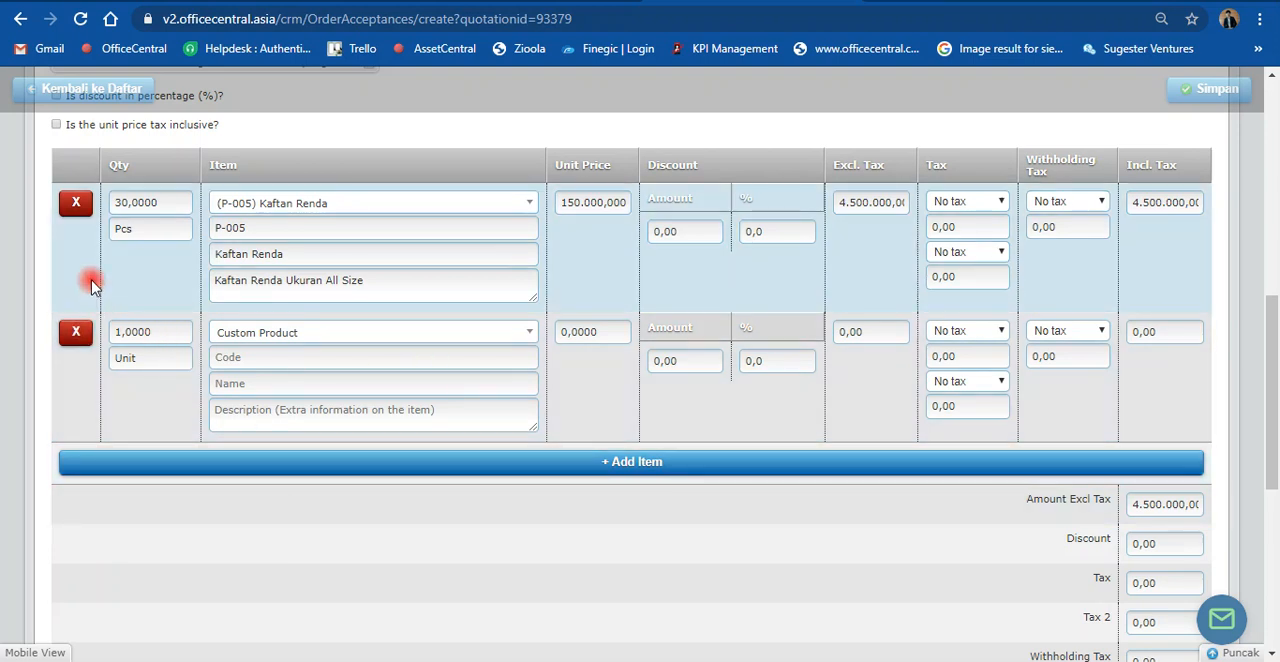
click(75, 339)
scroll(545, 412, up, 2)
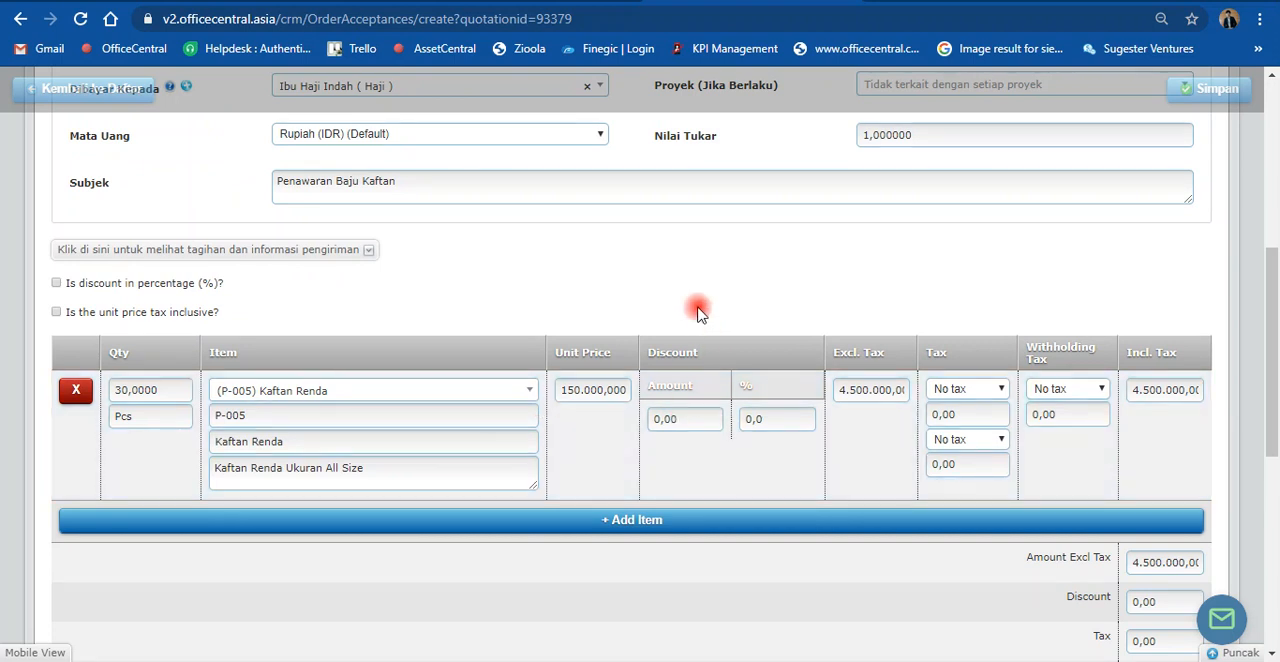
Step: Add product (LN-iT-A) Lenovo Intel Atom as a second line item, plus one more empty item row
scroll(487, 260, down, 1)
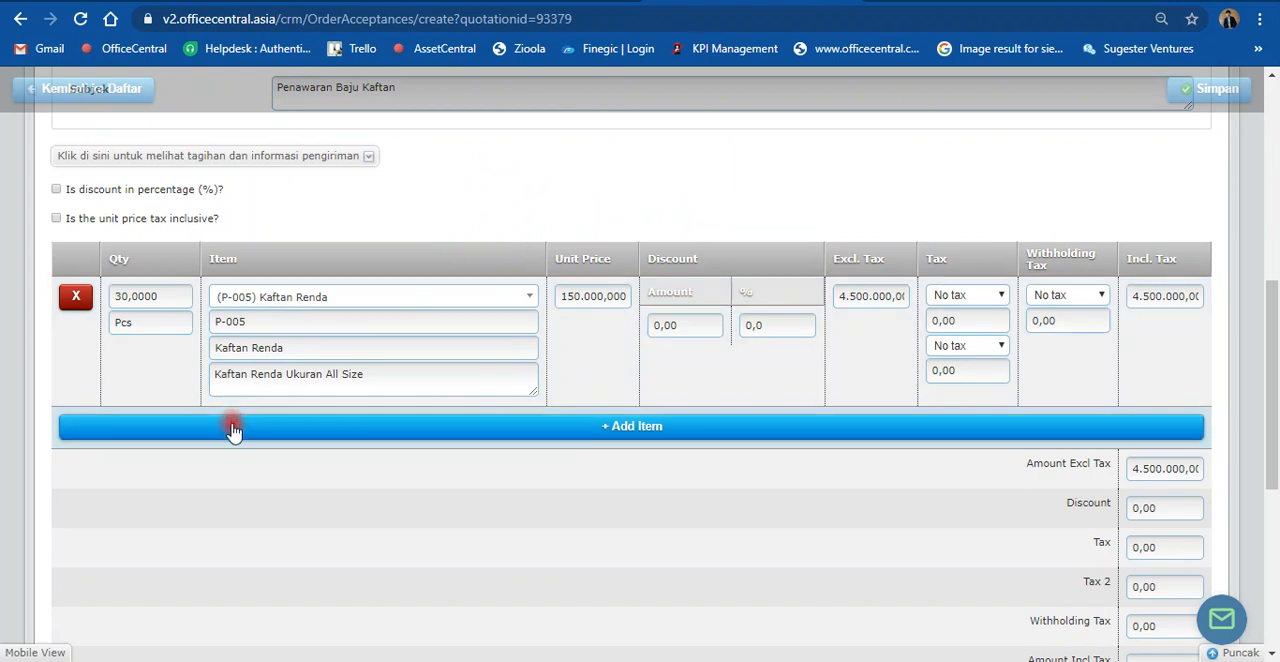
click(232, 428)
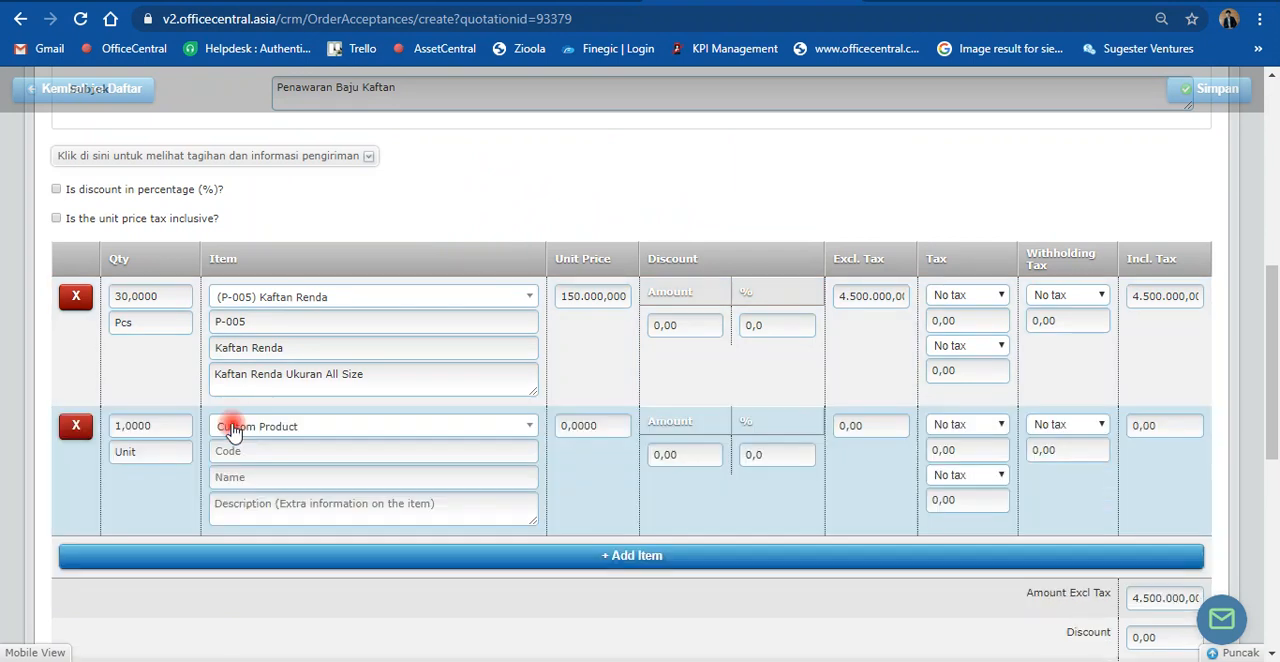
click(234, 429)
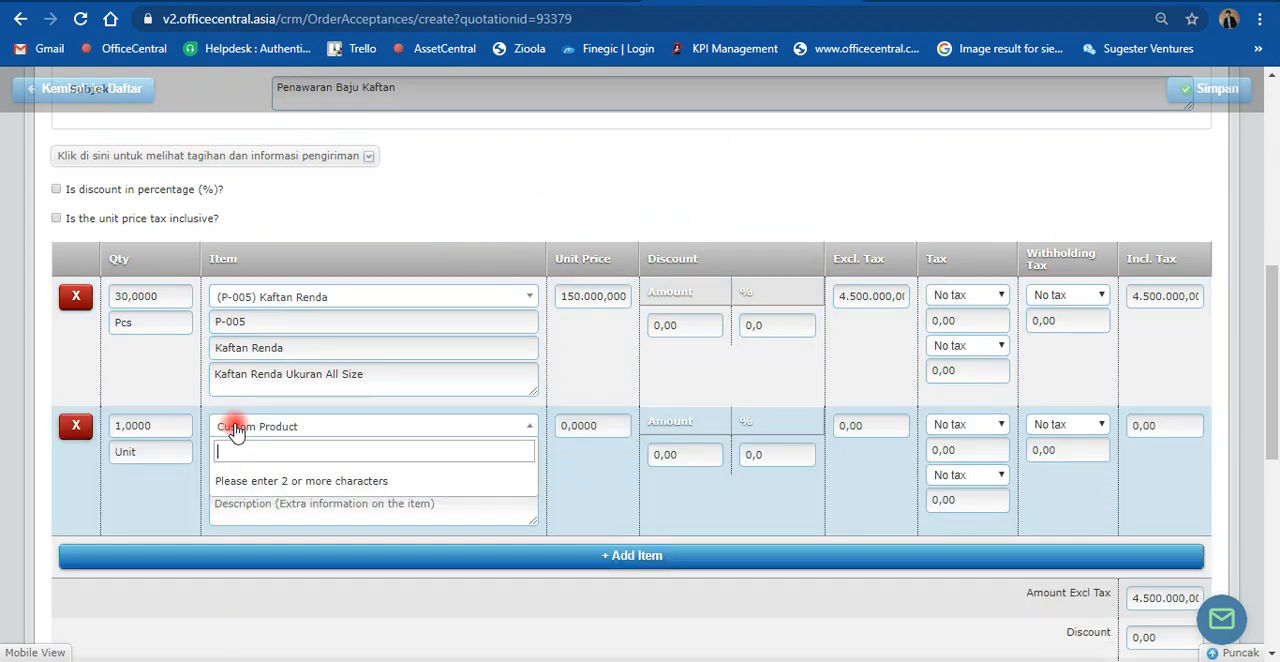
text(In)
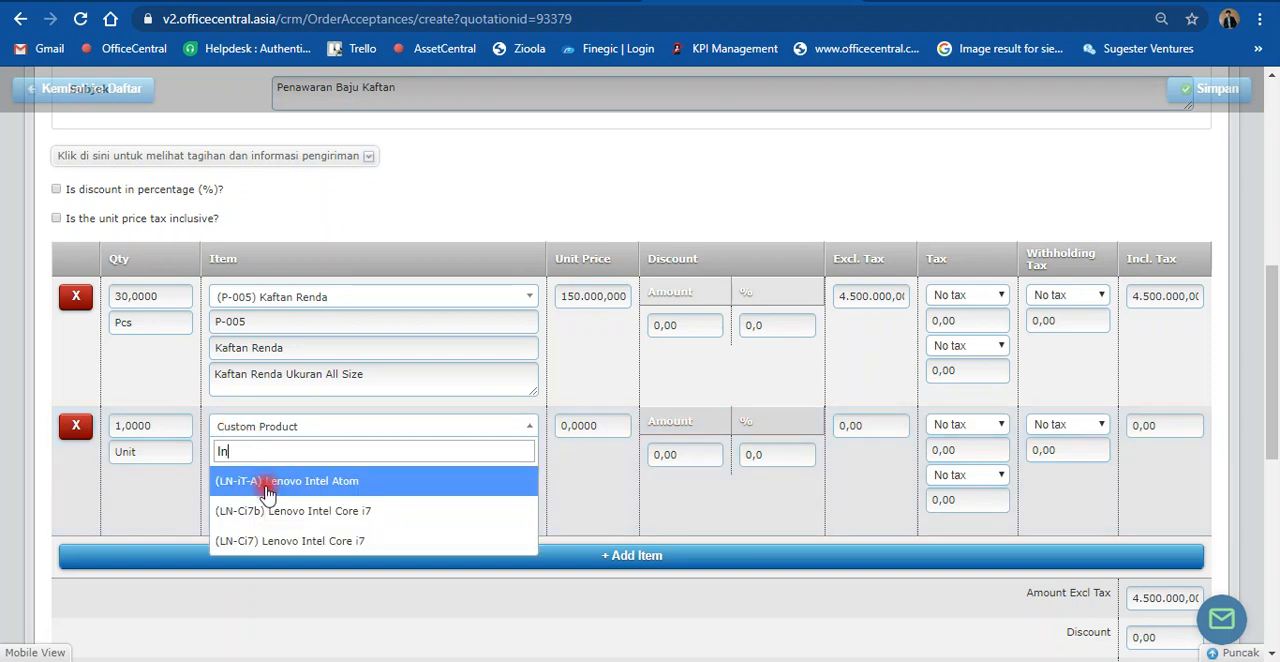
click(273, 483)
click(271, 556)
click(268, 558)
scroll(34, 485, down, 2)
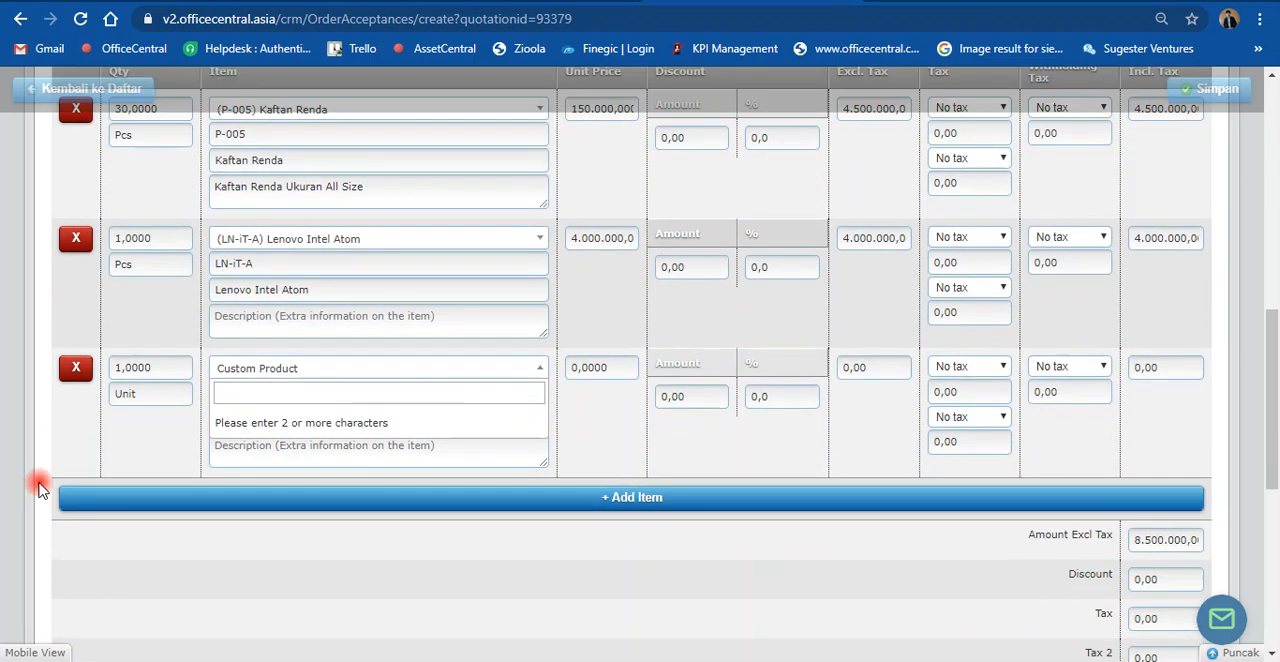
Step: Remove the empty item row and the Lenovo Intel Atom row from the order acceptance
click(70, 369)
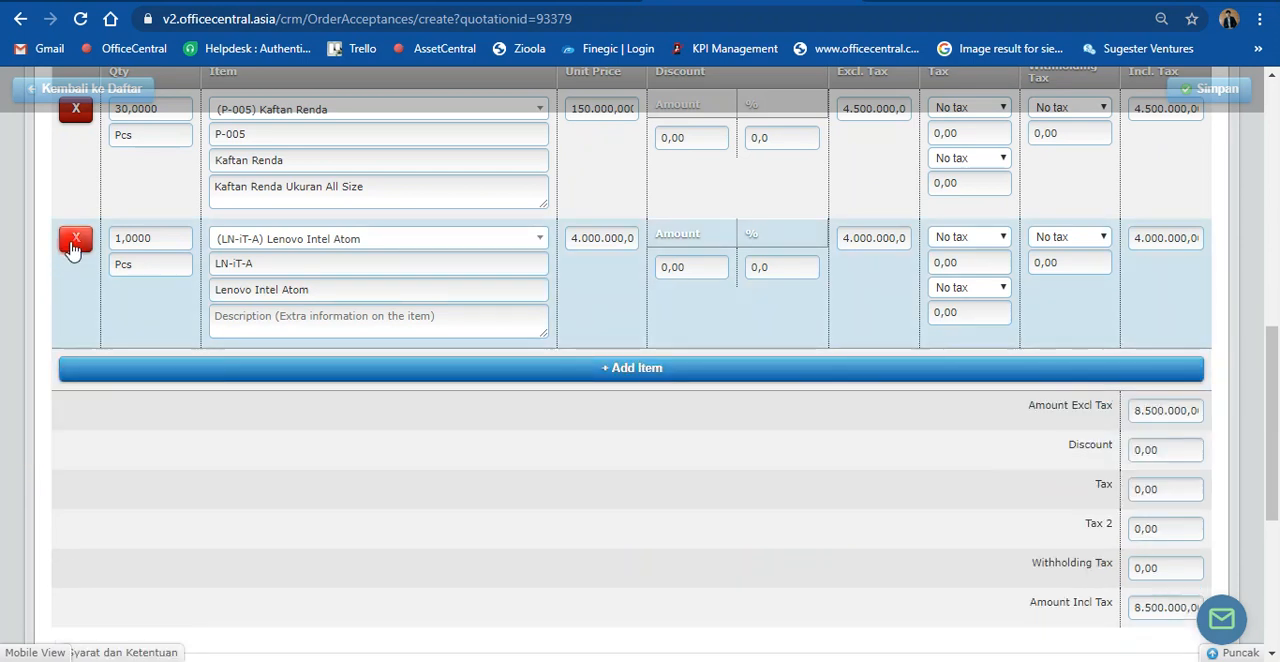
click(72, 236)
scroll(300, 349, up, 4)
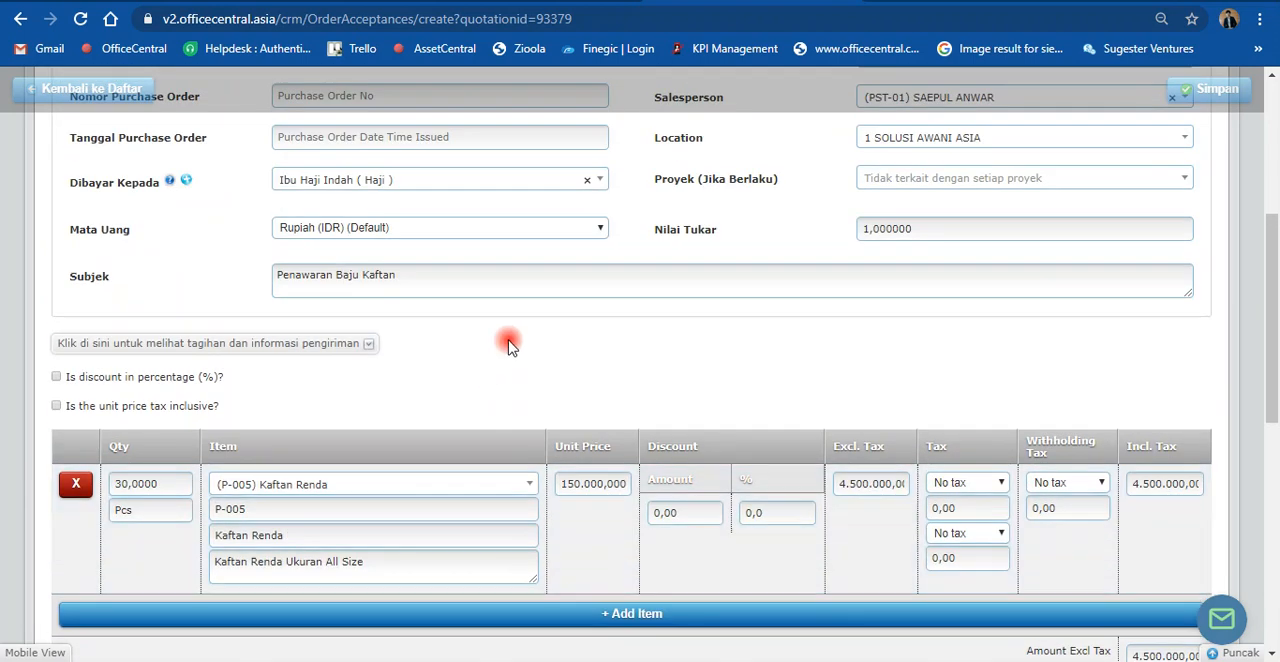
Step: Change the order acceptance's subject to "Order Baju Kaftan" and save it
scroll(541, 205, up, 4)
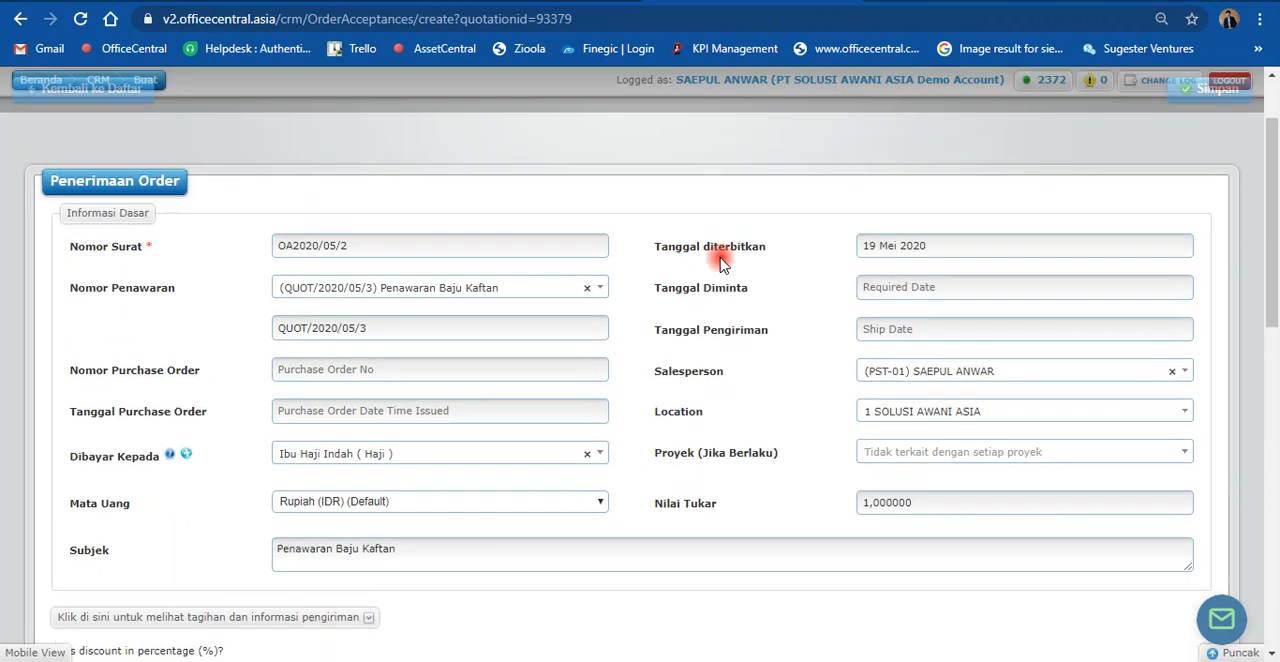
scroll(720, 262, down, 4)
scroll(720, 400, up, 3)
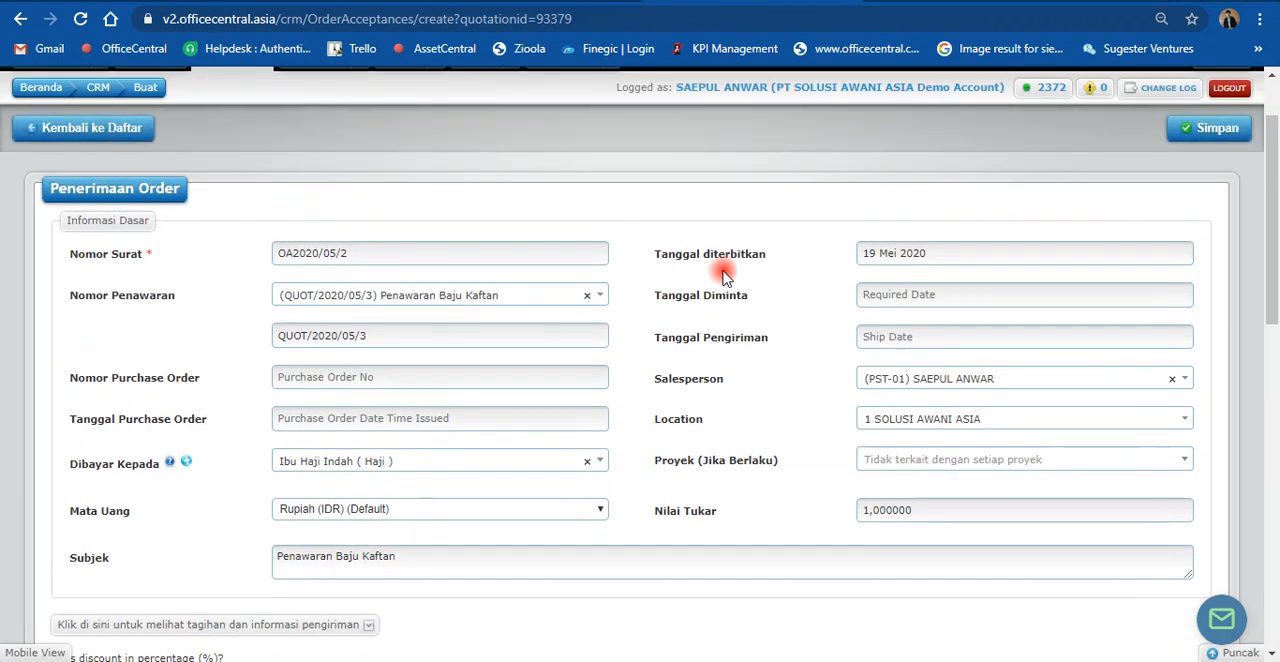
drag(335, 560, 226, 551)
text(Ord)
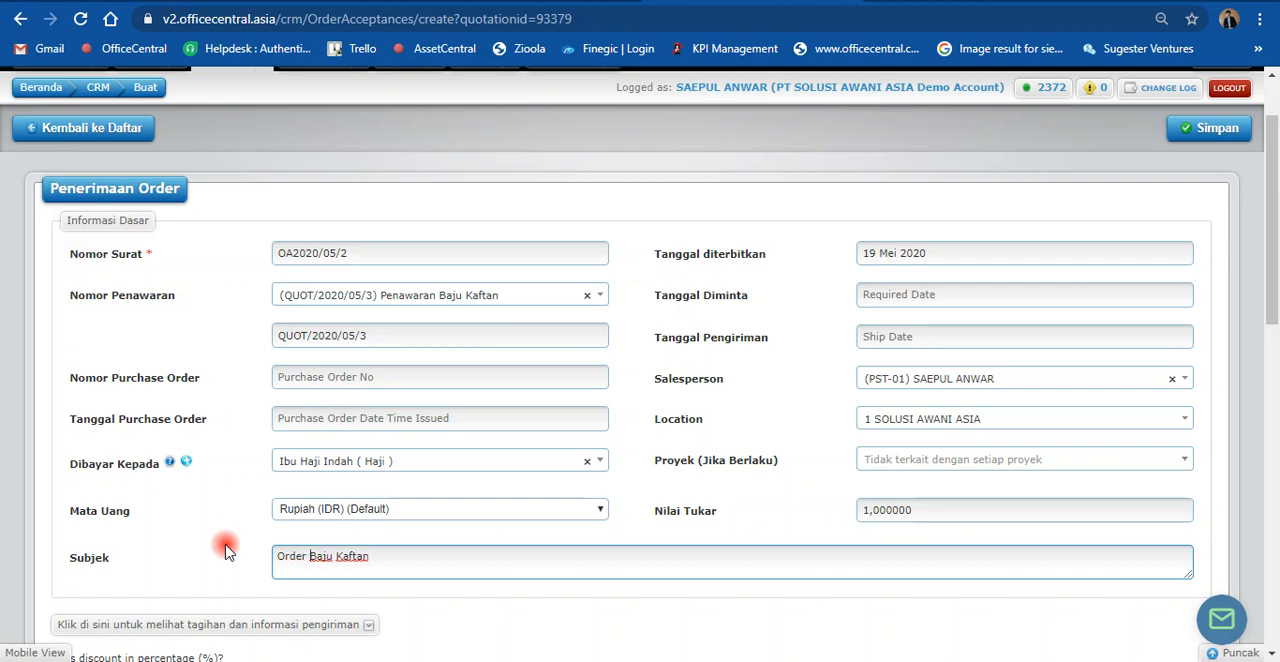
click(1218, 129)
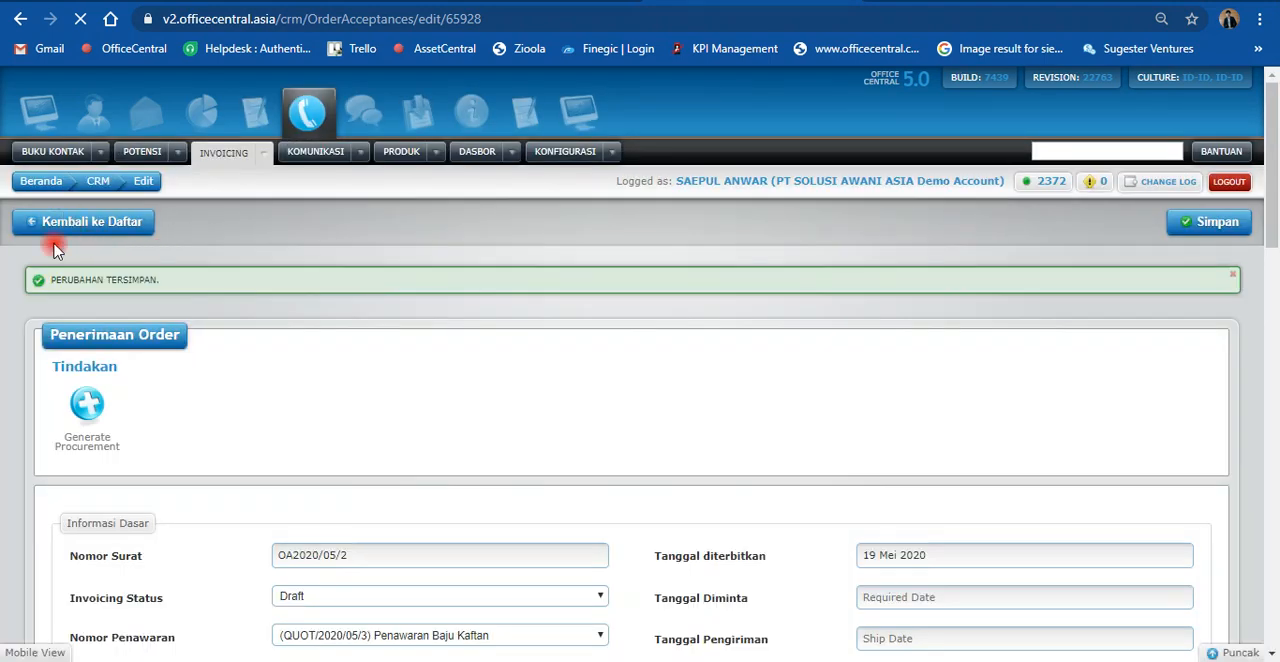
Step: Return to the order acceptance list and examine the "Order Baju Kaftan" row's status and its delivery order and invoice options
click(66, 228)
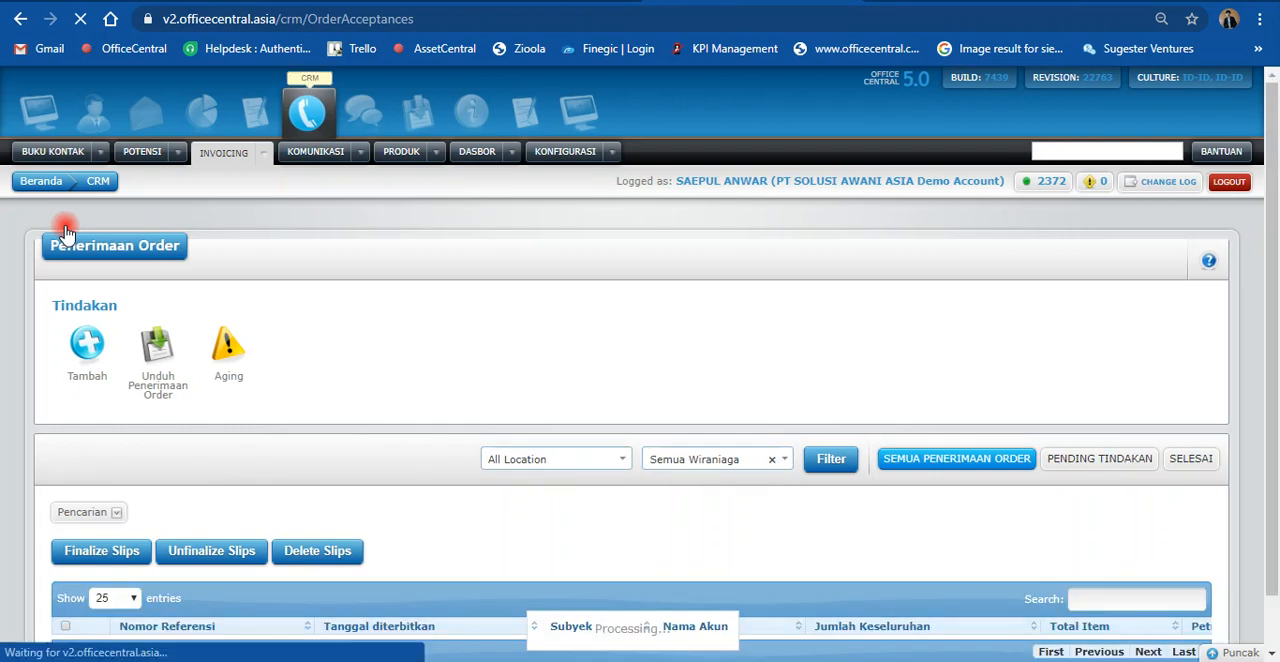
scroll(498, 330, down, 1)
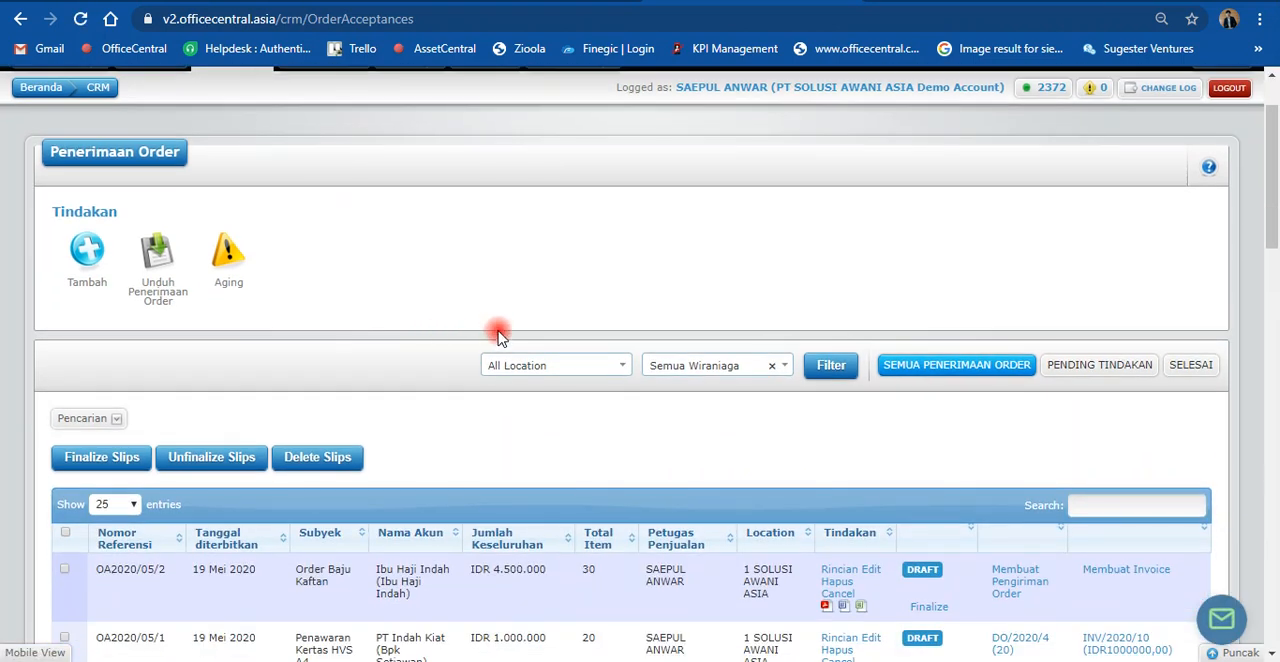
scroll(498, 333, down, 1)
scroll(500, 345, down, 1)
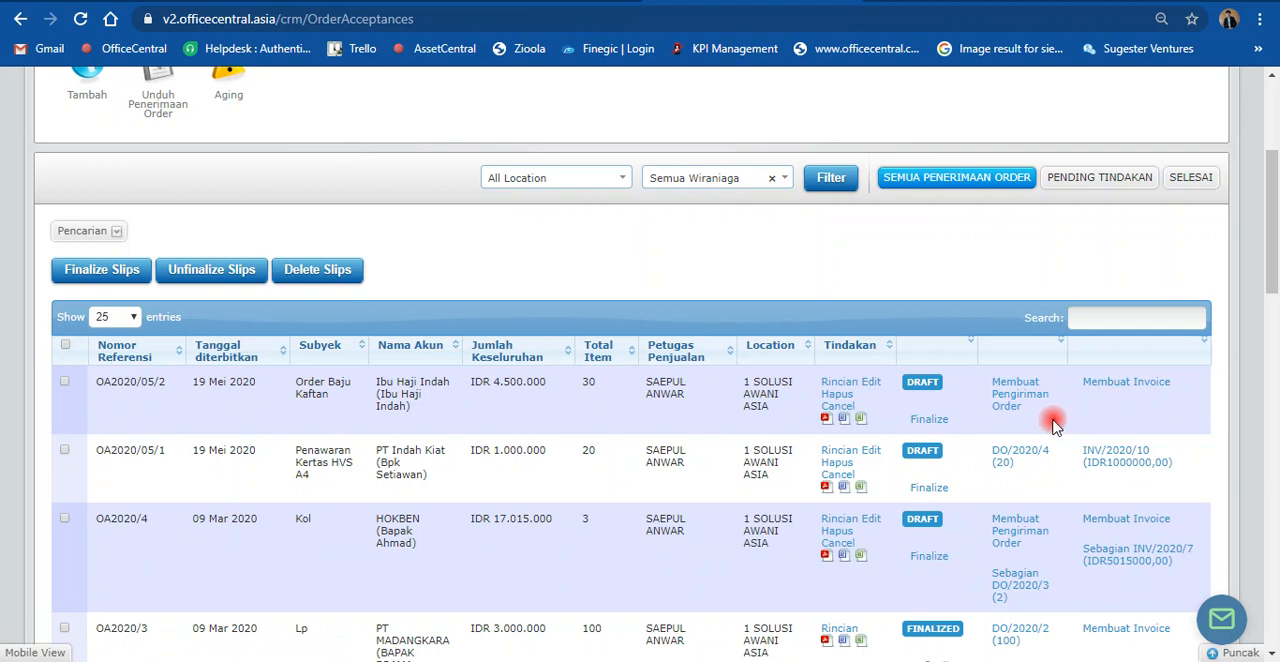
scroll(992, 367, down, 1)
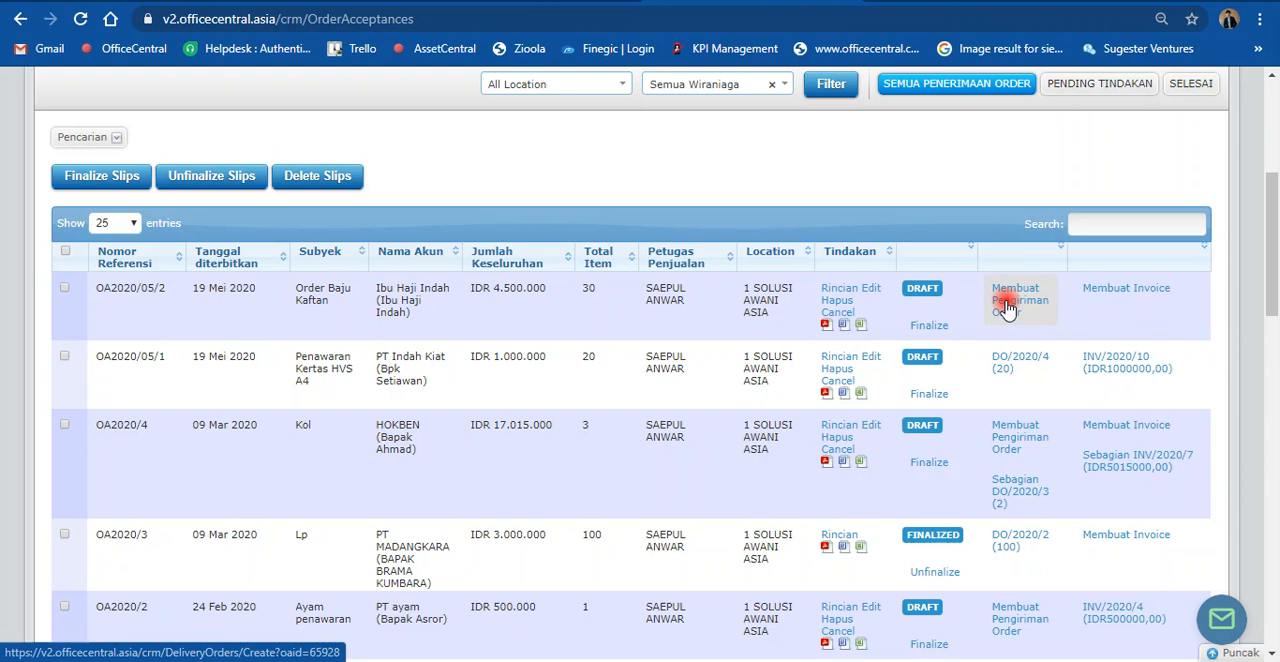
scroll(728, 232, up, 3)
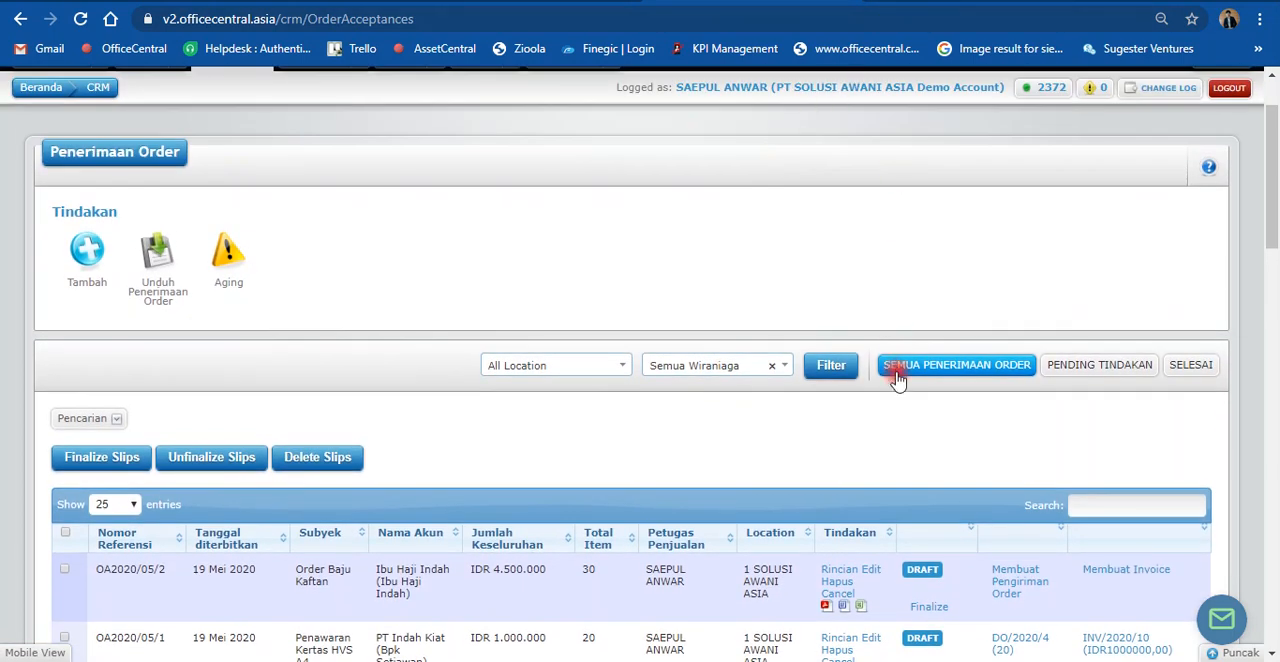
scroll(900, 371, down, 3)
scroll(966, 294, up, 2)
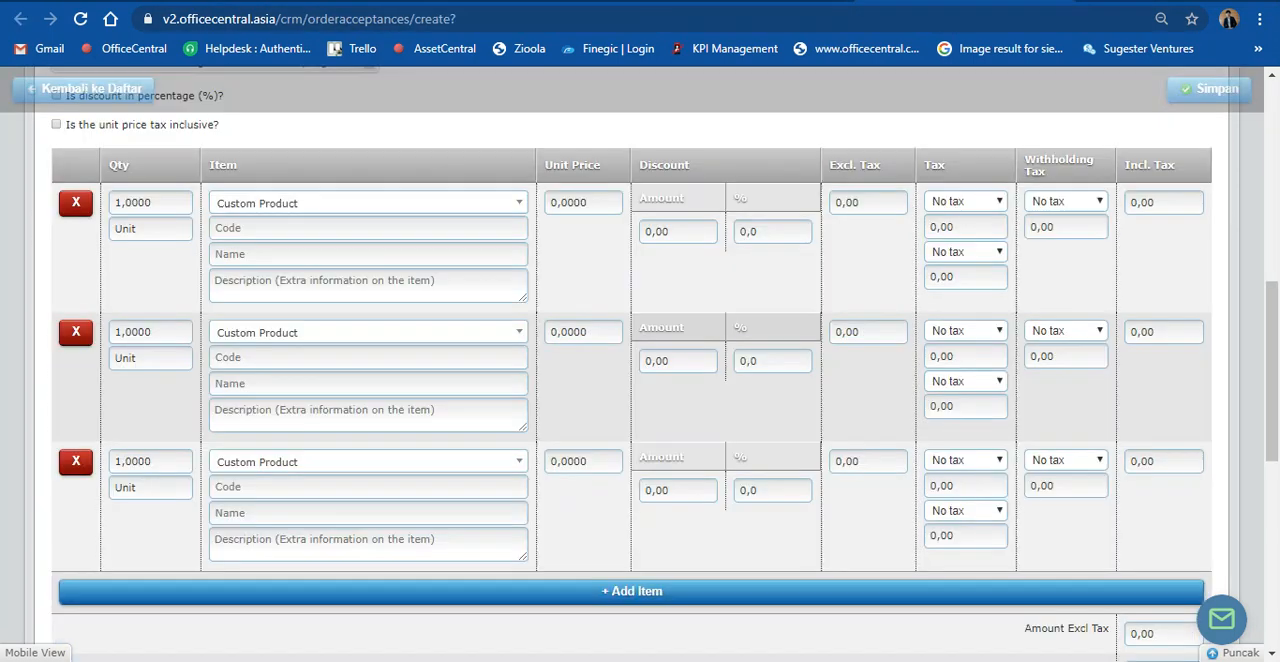
Step: Open the product price book list and search it for "kaf"
scroll(631, 217, up, 10)
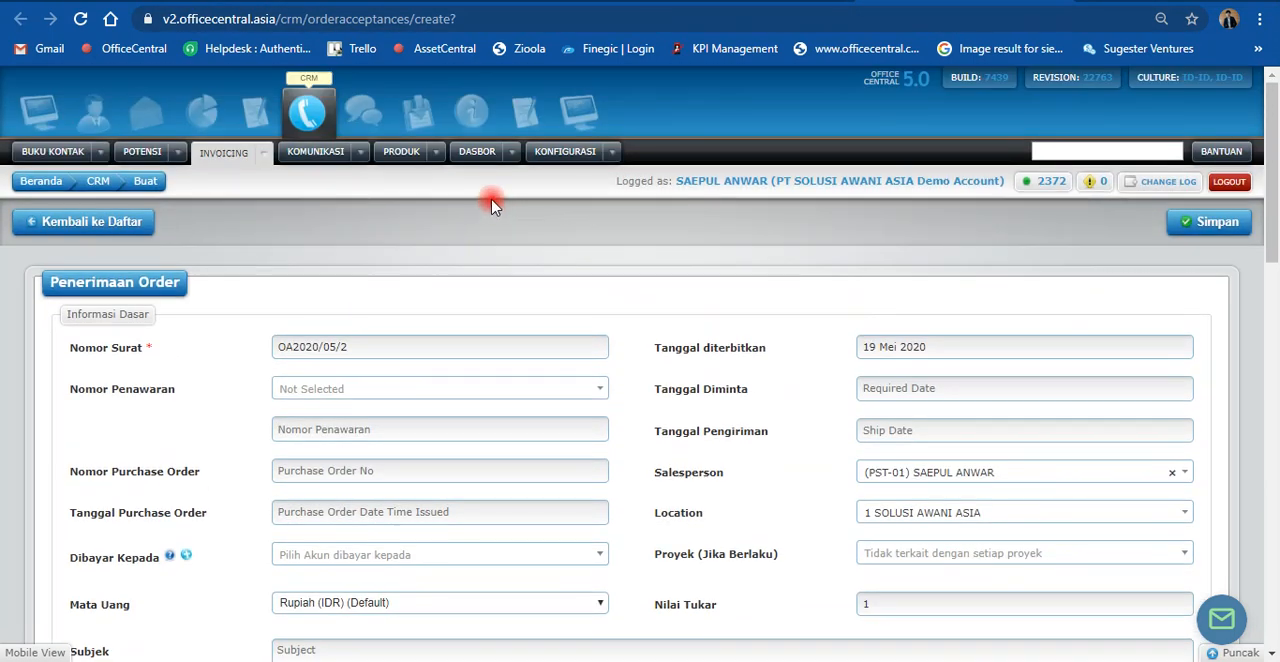
click(436, 155)
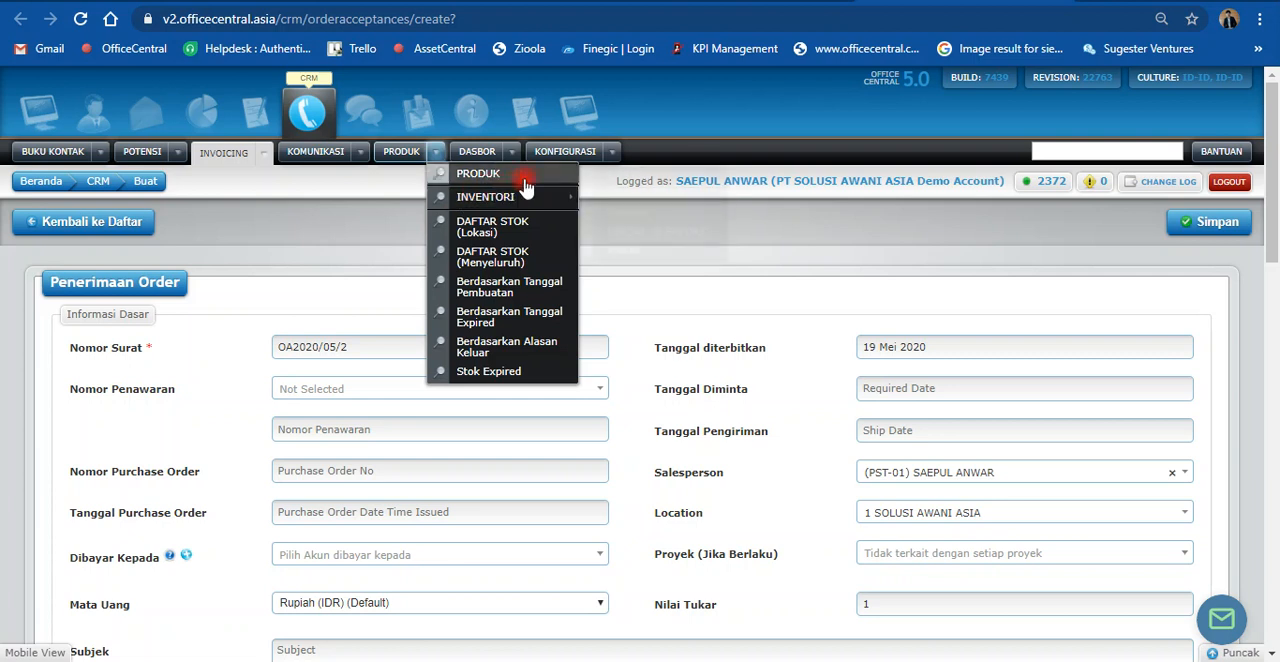
mouse_move(518, 180)
click(648, 196)
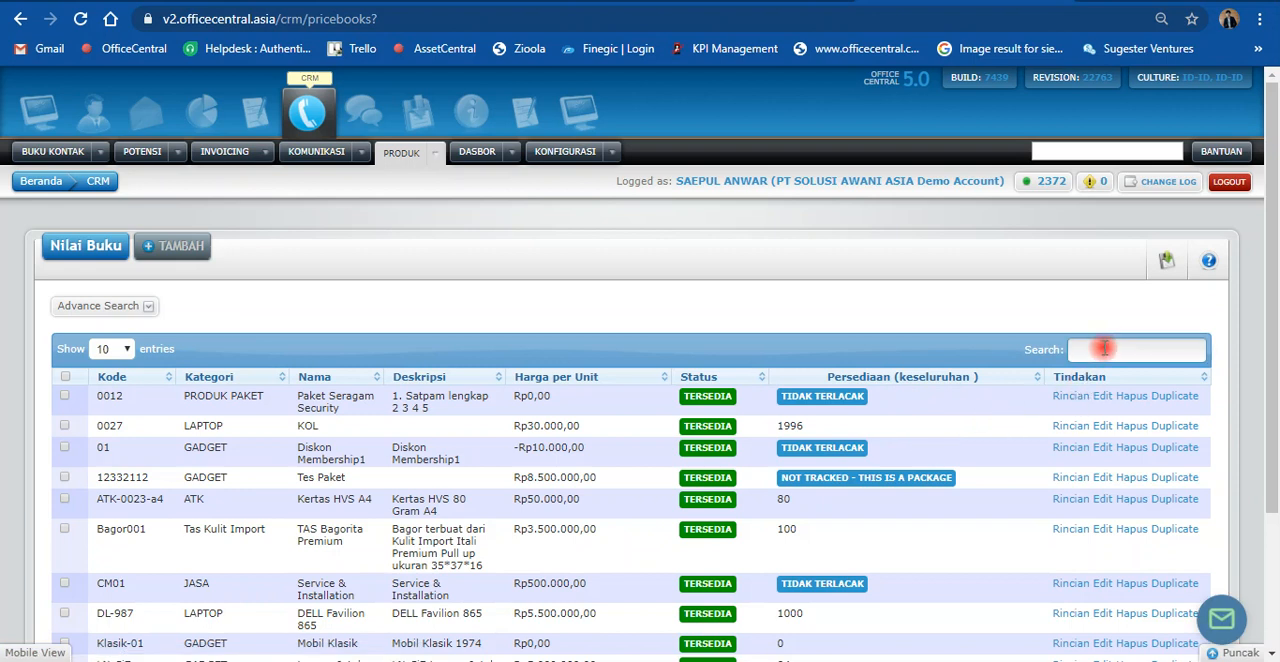
text(af)
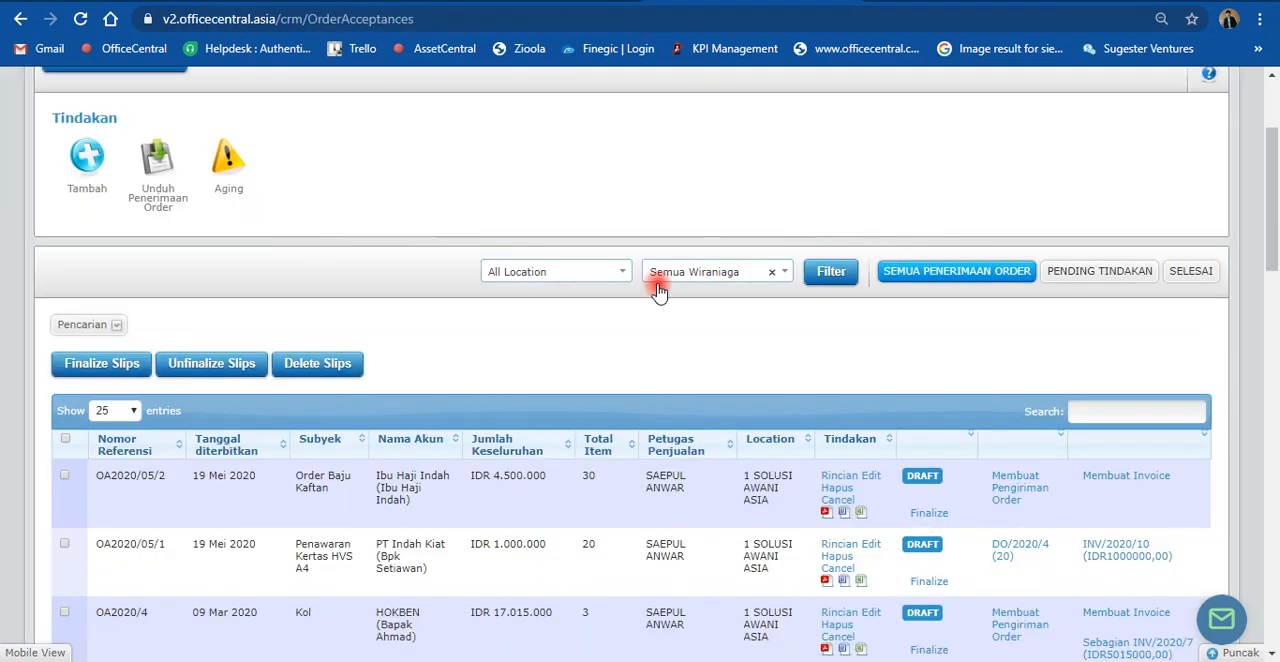
Step: Finalize the "Order Baju Kaftan" order acceptance from the order acceptance list and confirm the finalization
scroll(663, 285, down, 1)
scroll(860, 430, down, 1)
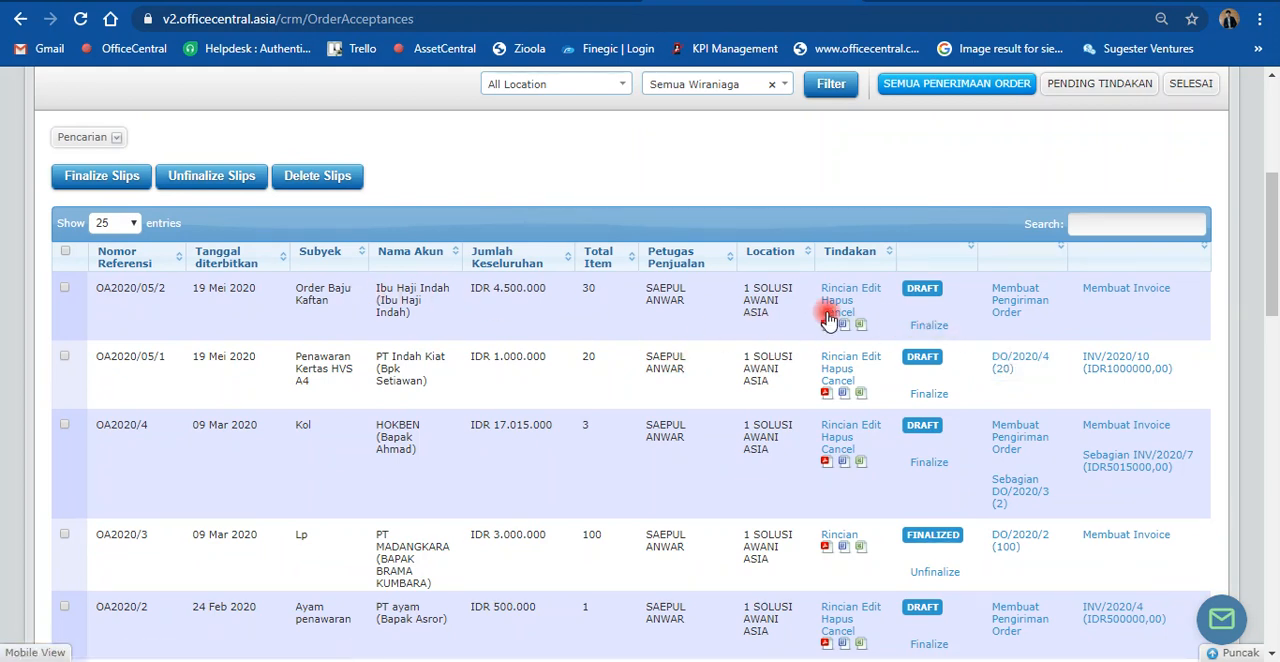
click(924, 328)
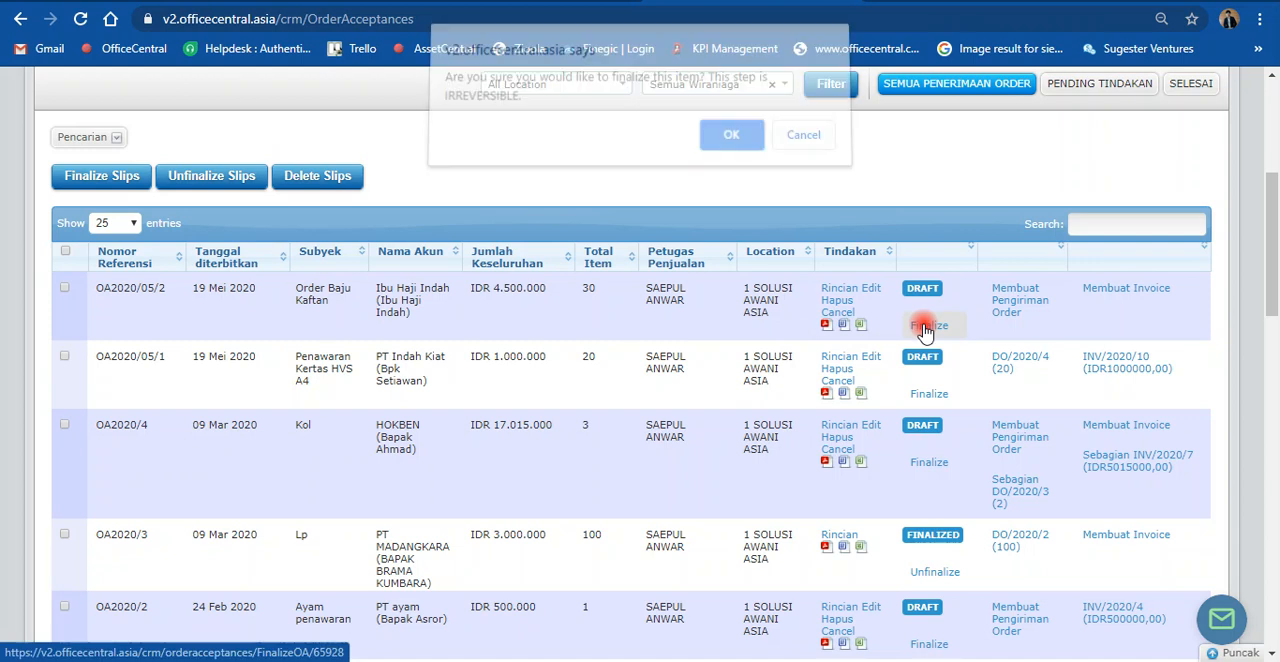
click(709, 143)
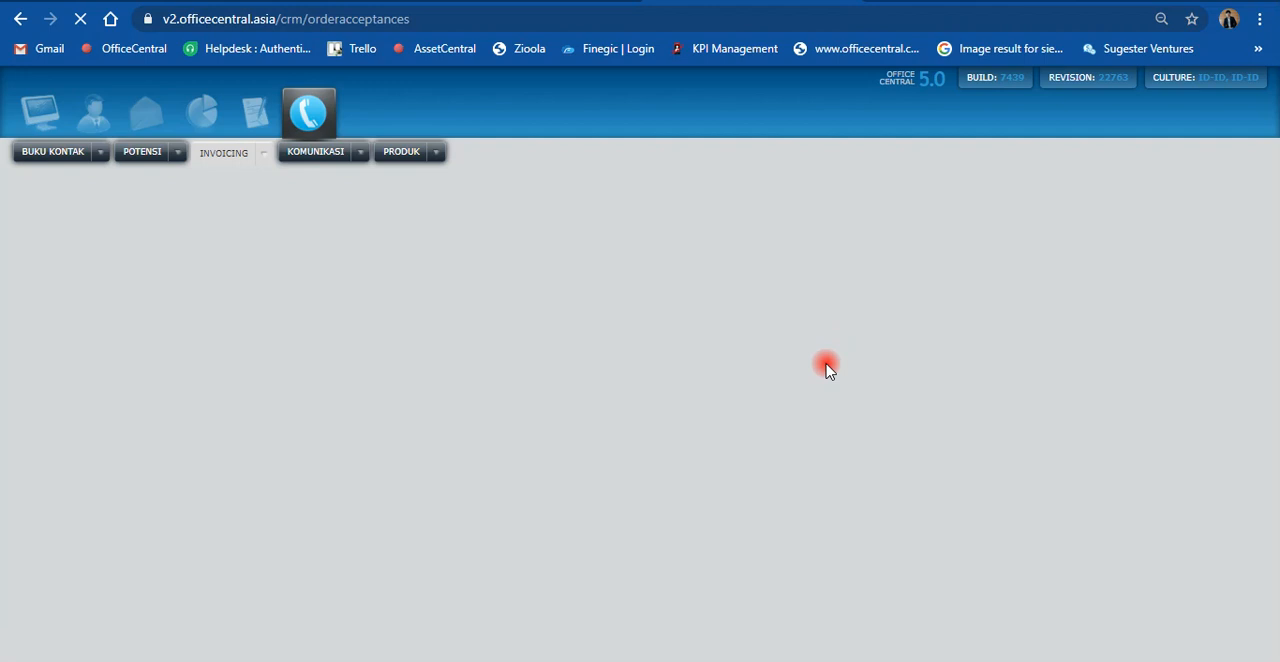
scroll(829, 369, down, 1)
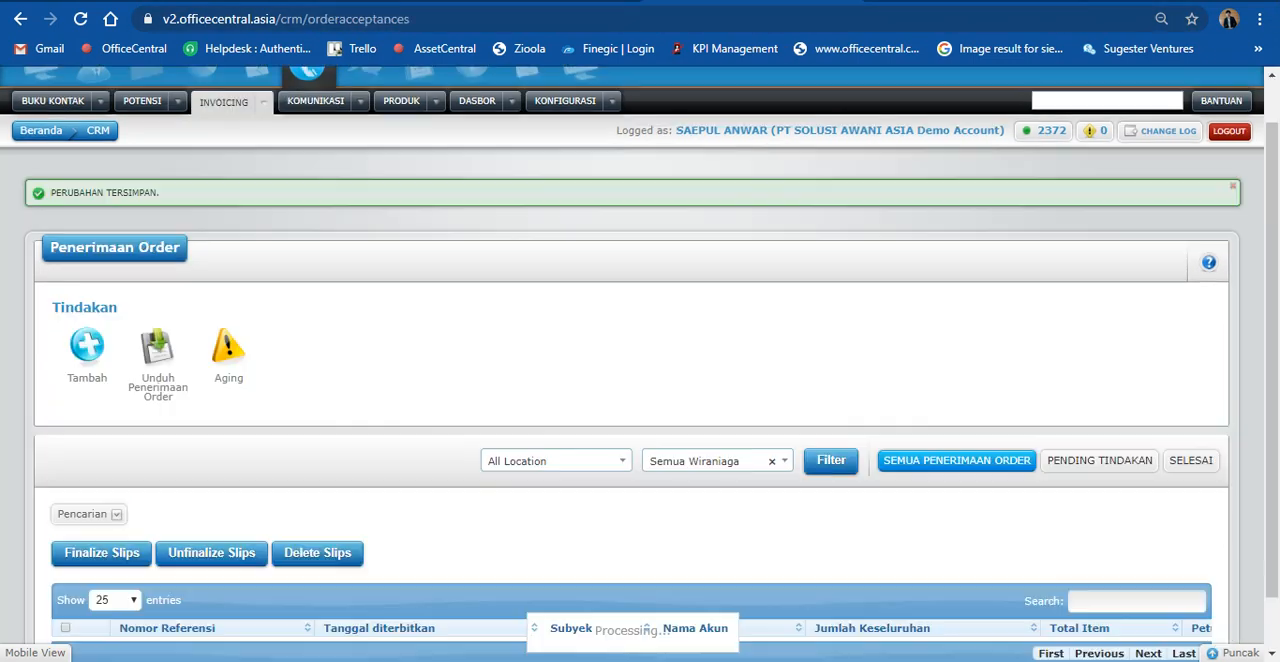
scroll(285, 335, up, 1)
scroll(286, 331, down, 2)
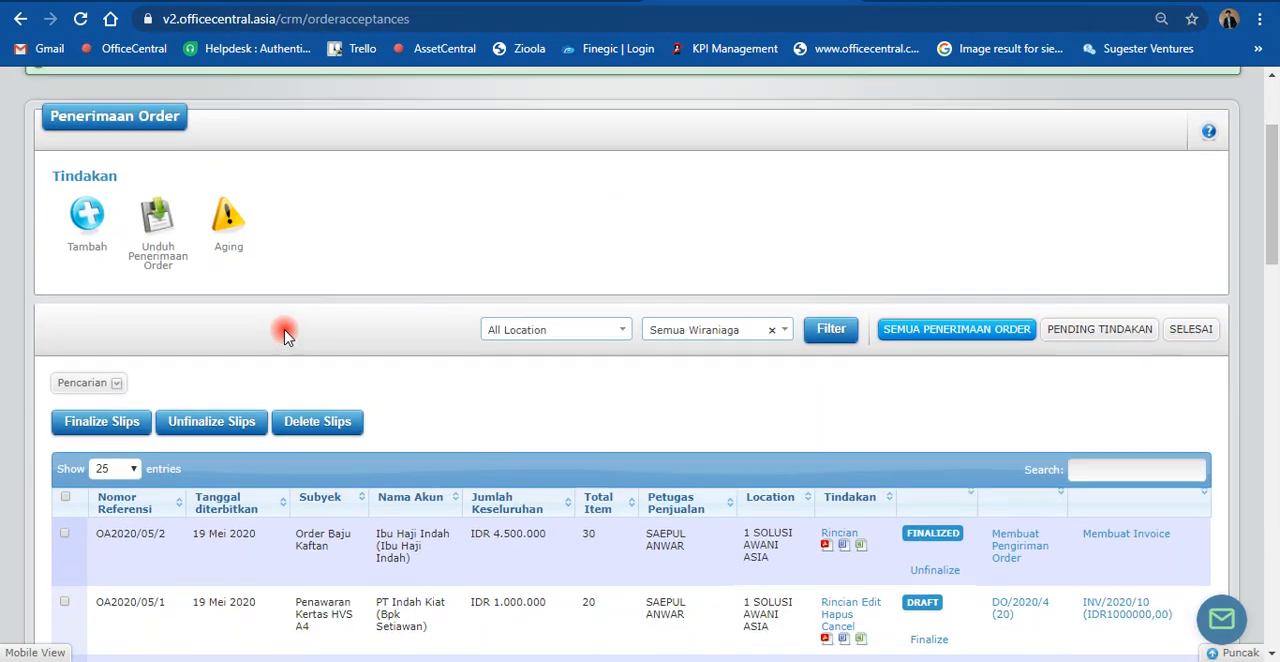
Step: Start a delivery order from the "Order Baju Kaftan" order acceptance
scroll(290, 290, up, 2)
click(266, 153)
mouse_move(322, 305)
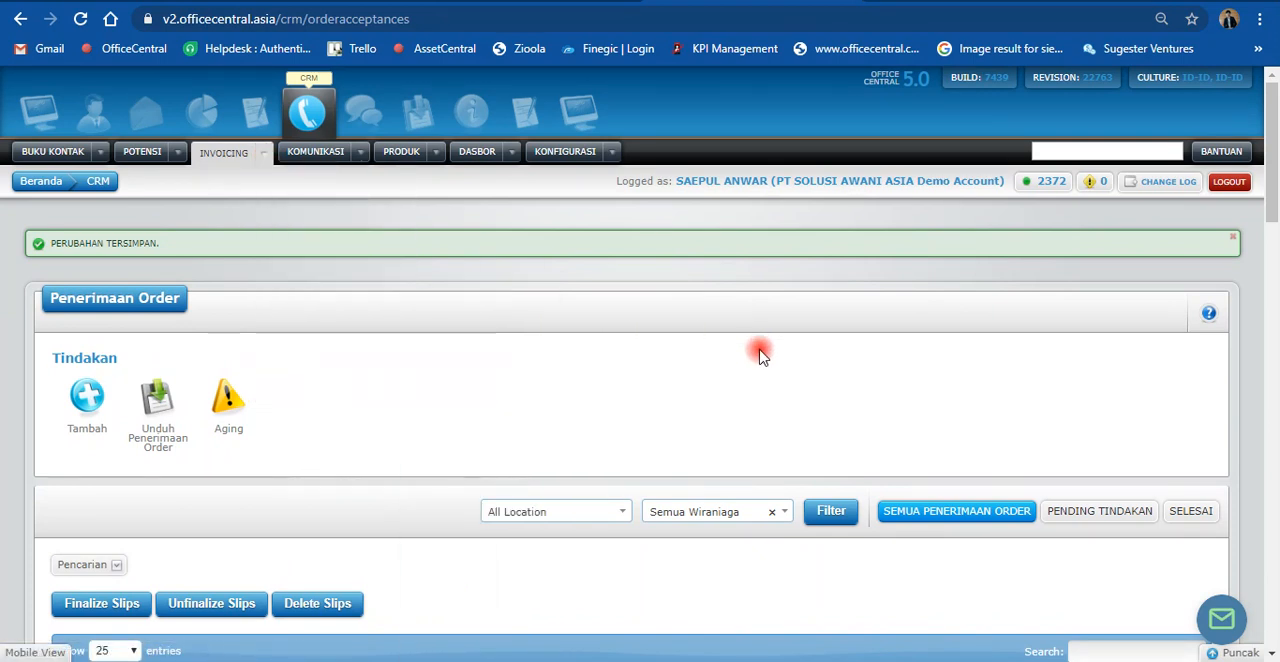
scroll(760, 355, down, 4)
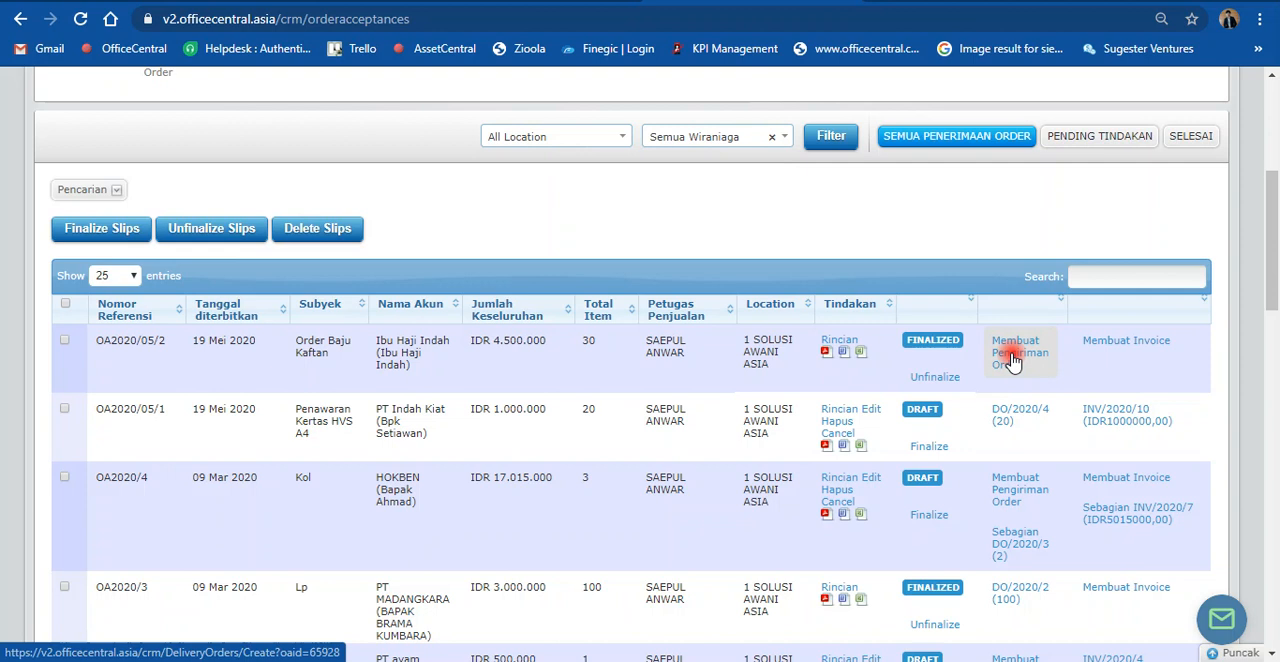
click(1013, 361)
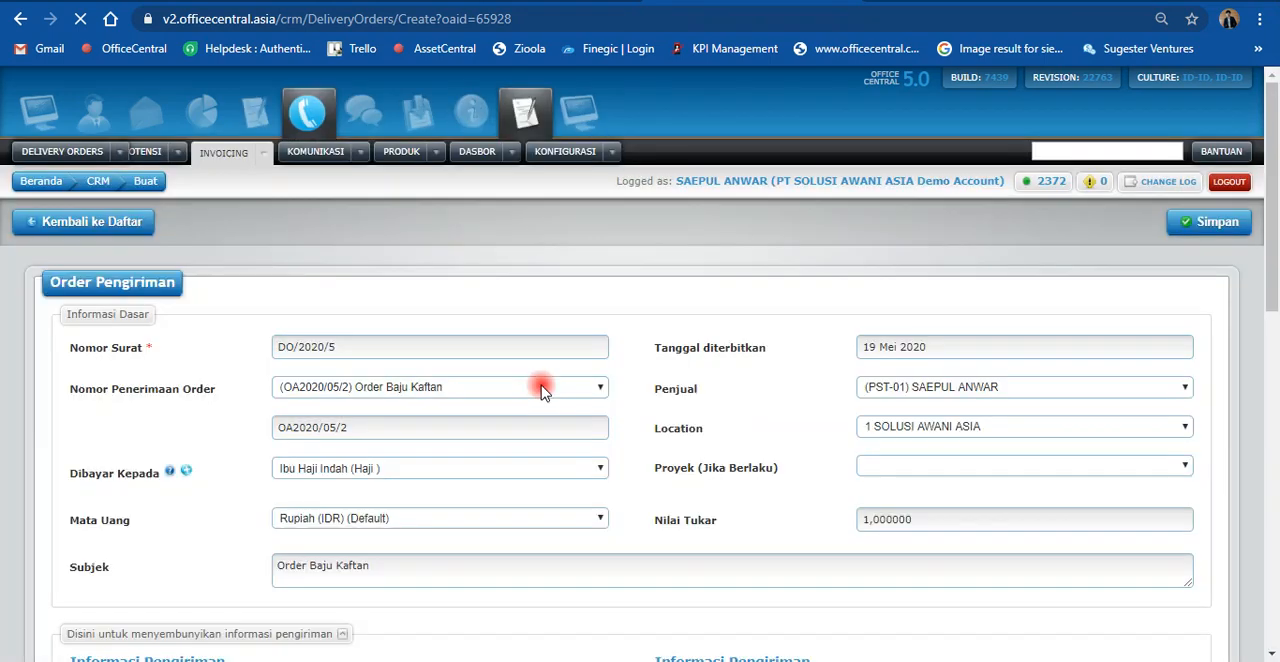
Step: Set the delivery order's subject to "Kirim (Order Baju Kaftan)", save it and return to the delivery order list
scroll(650, 310, down, 4)
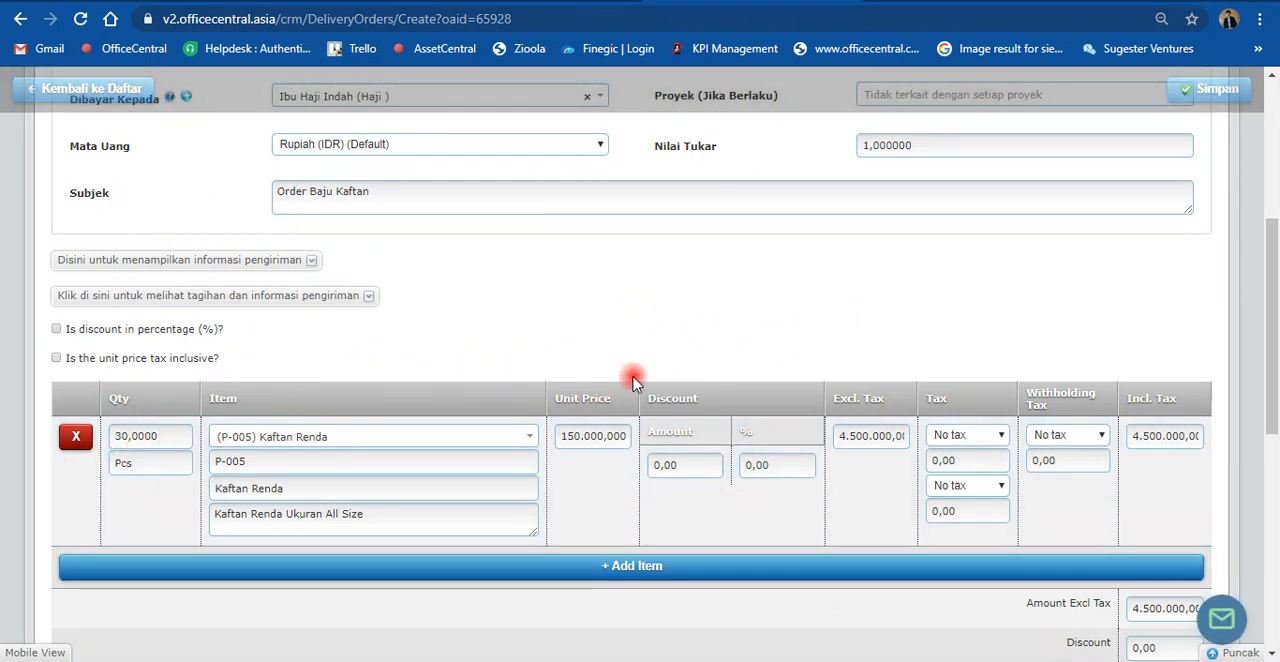
scroll(660, 393, up, 5)
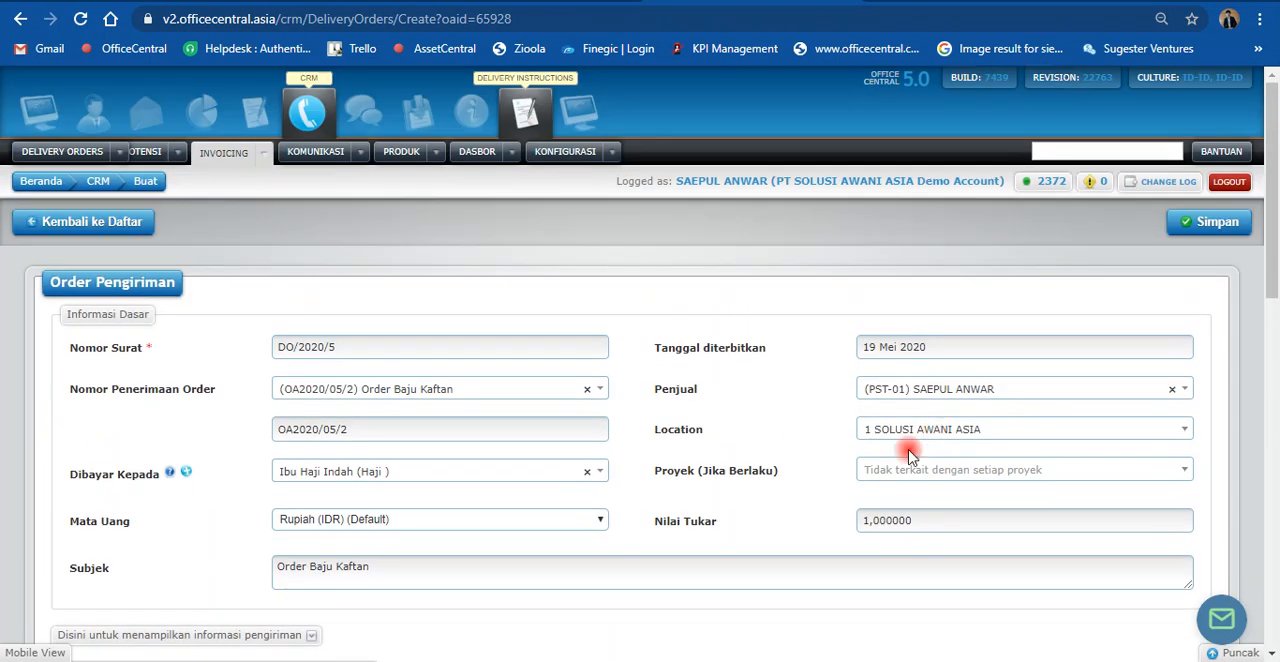
click(278, 568)
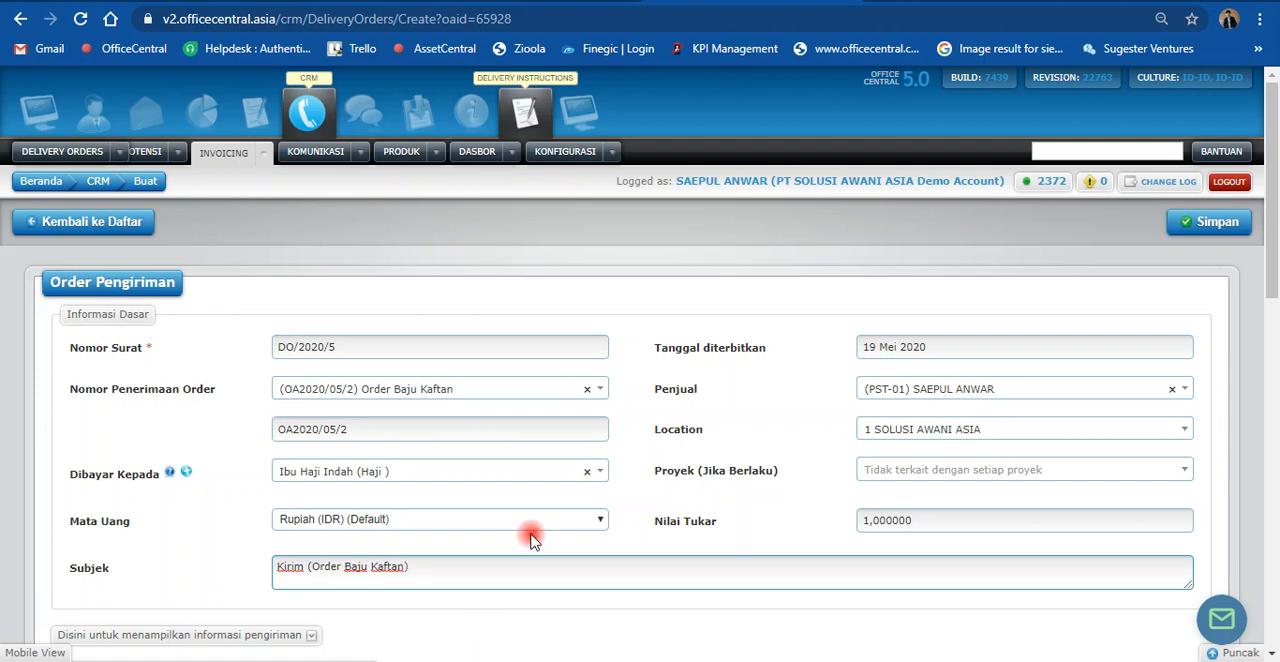
click(1212, 222)
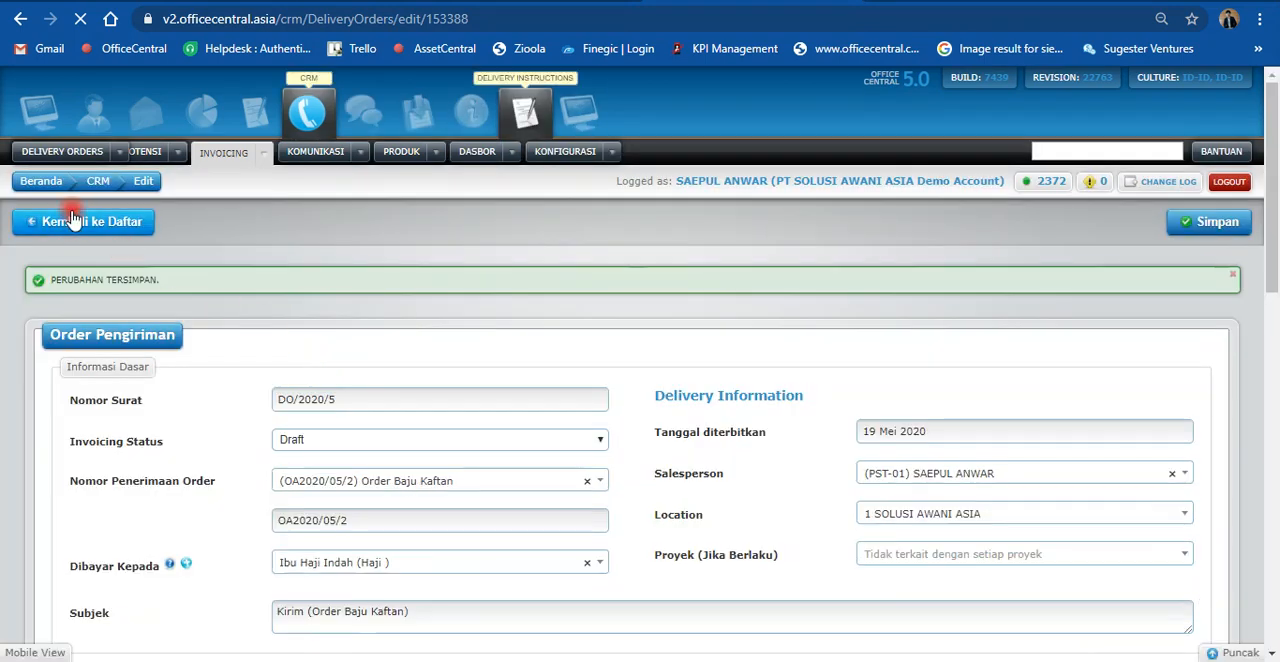
click(66, 227)
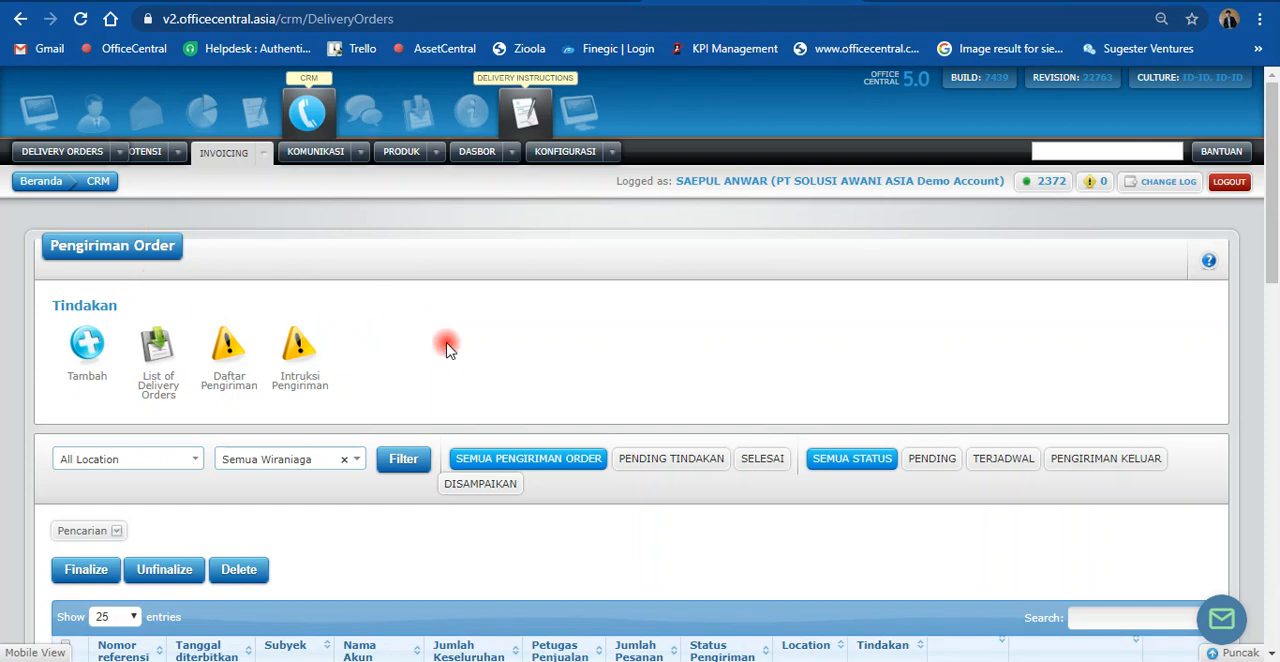
scroll(455, 342, down, 4)
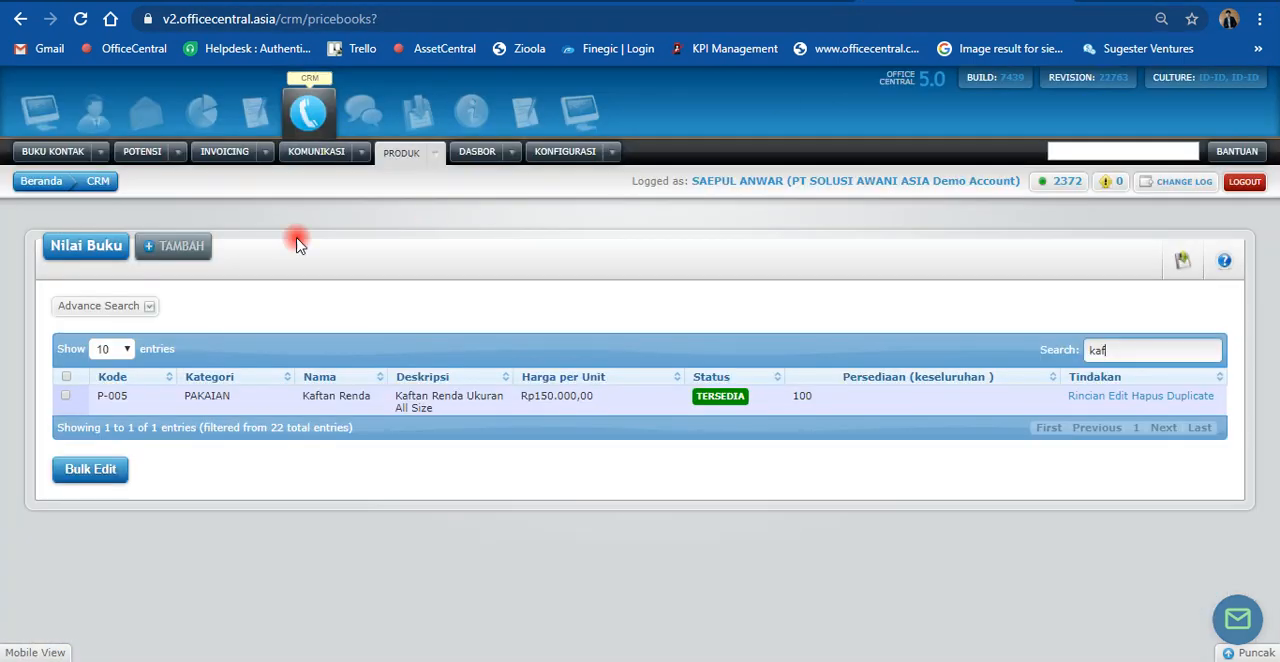
Step: Switch to the product price book, reload it and search for "kafta" to check the Kaftan Renda stock
click(84, 21)
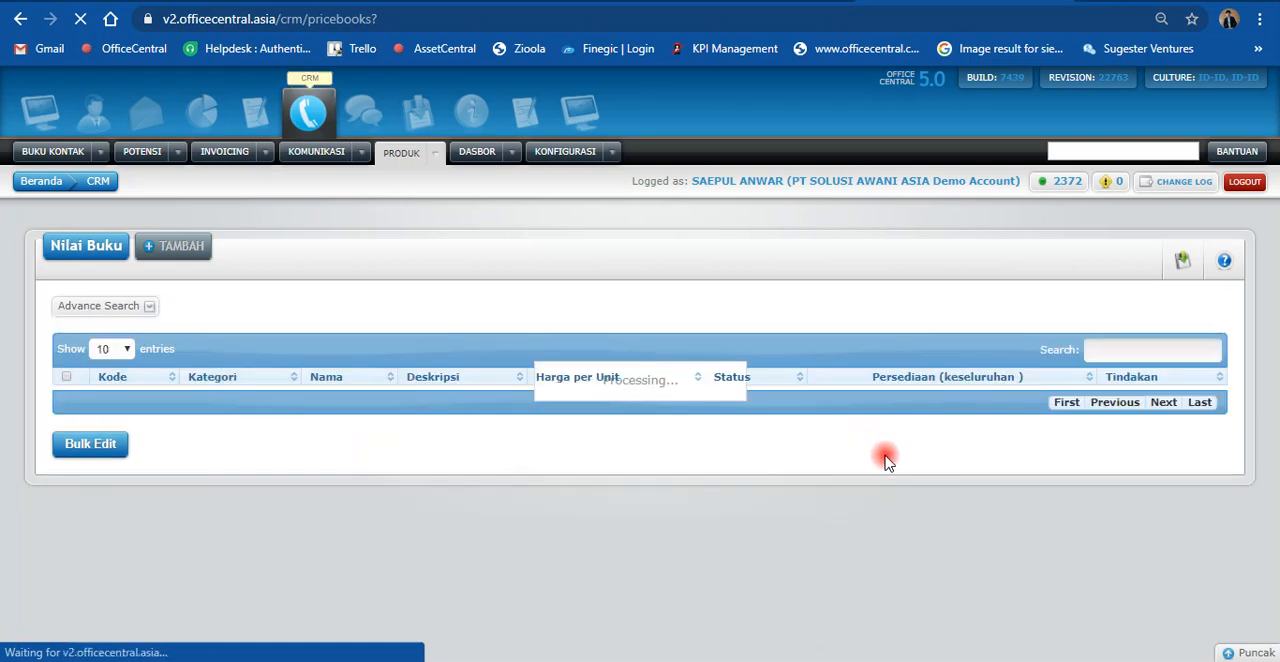
click(1111, 349)
text(kaft)
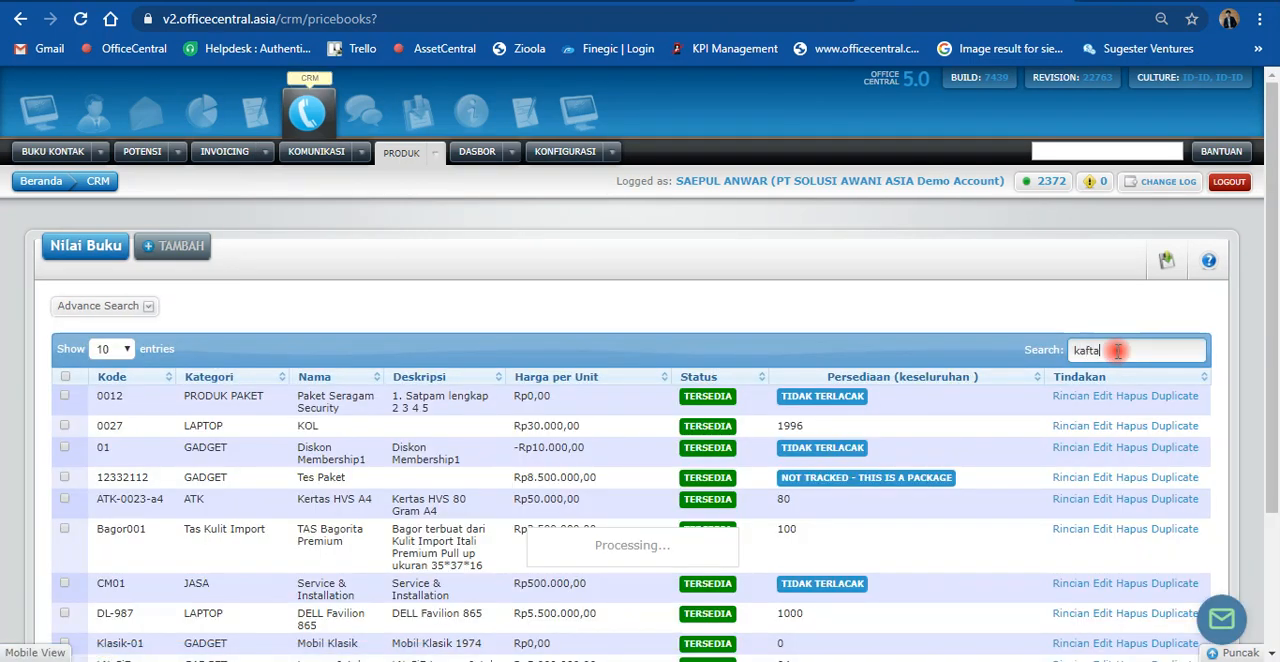
text(a)
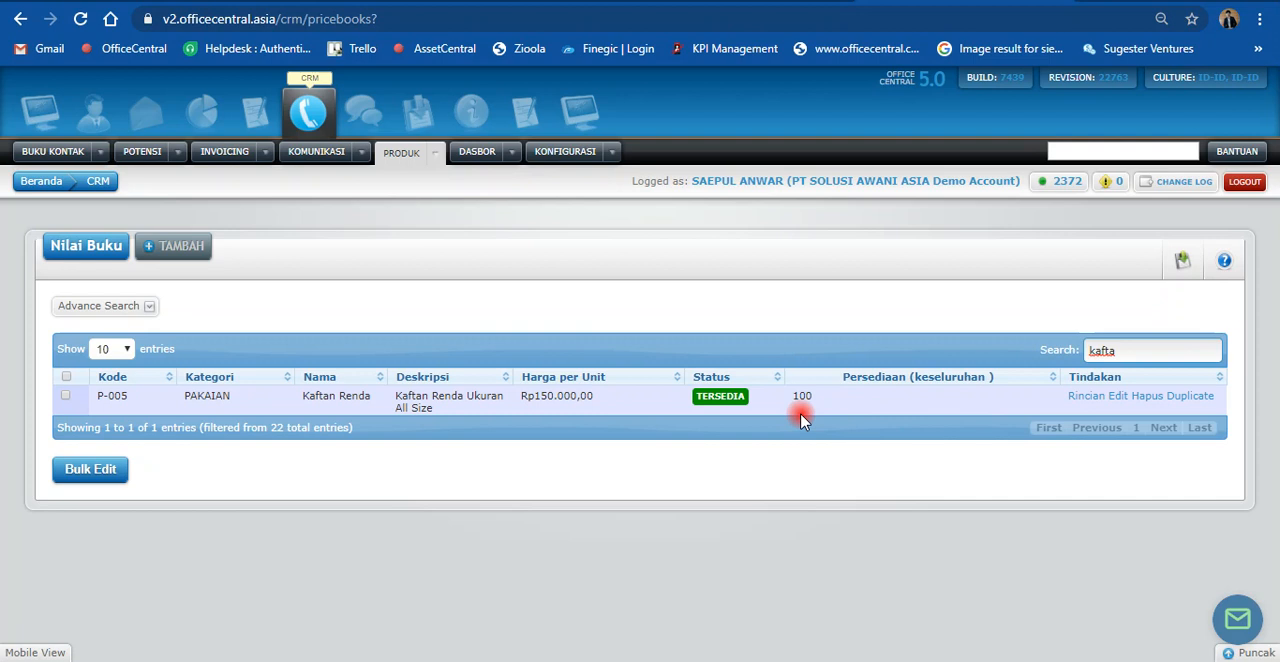
Step: Finalize the "Kirim (Order Baju Kaftan)" delivery order in the delivery order list and confirm the finalization
click(749, 5)
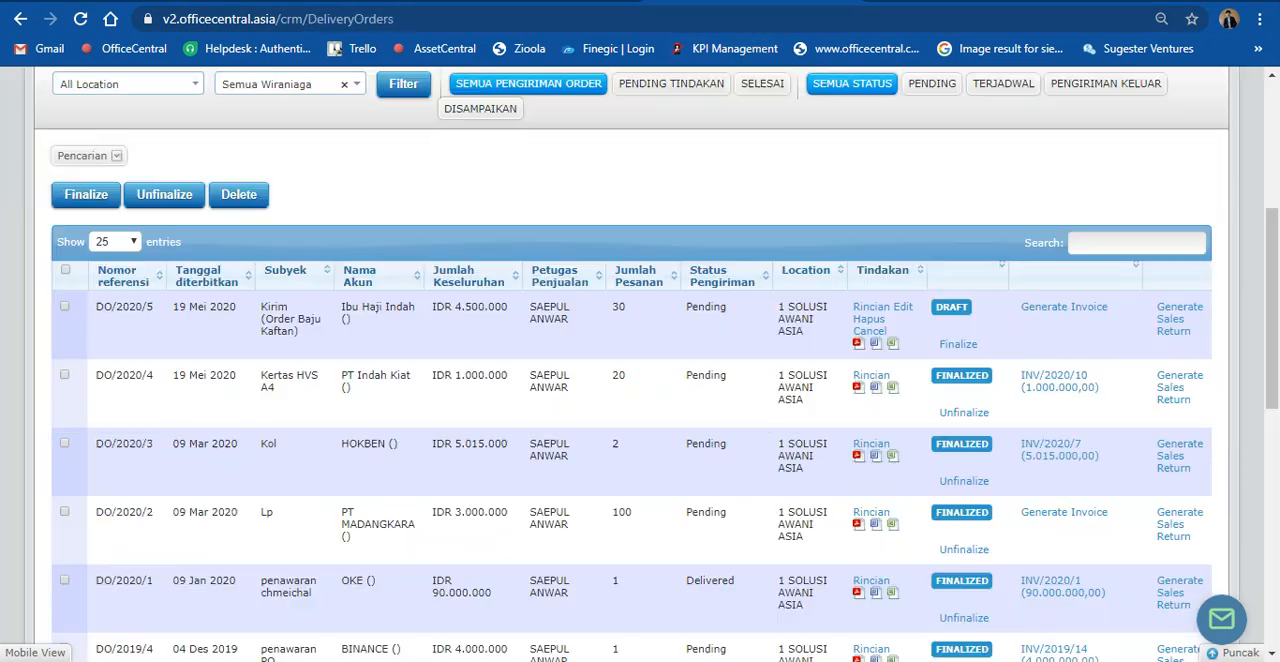
click(955, 348)
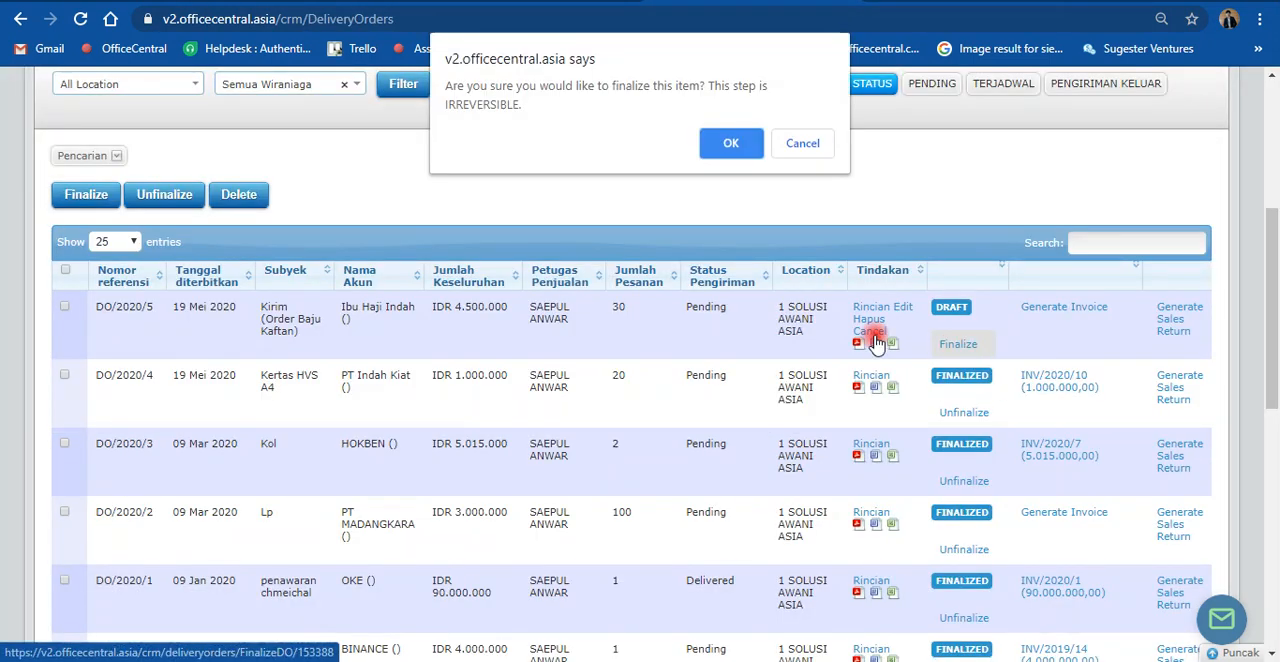
click(731, 145)
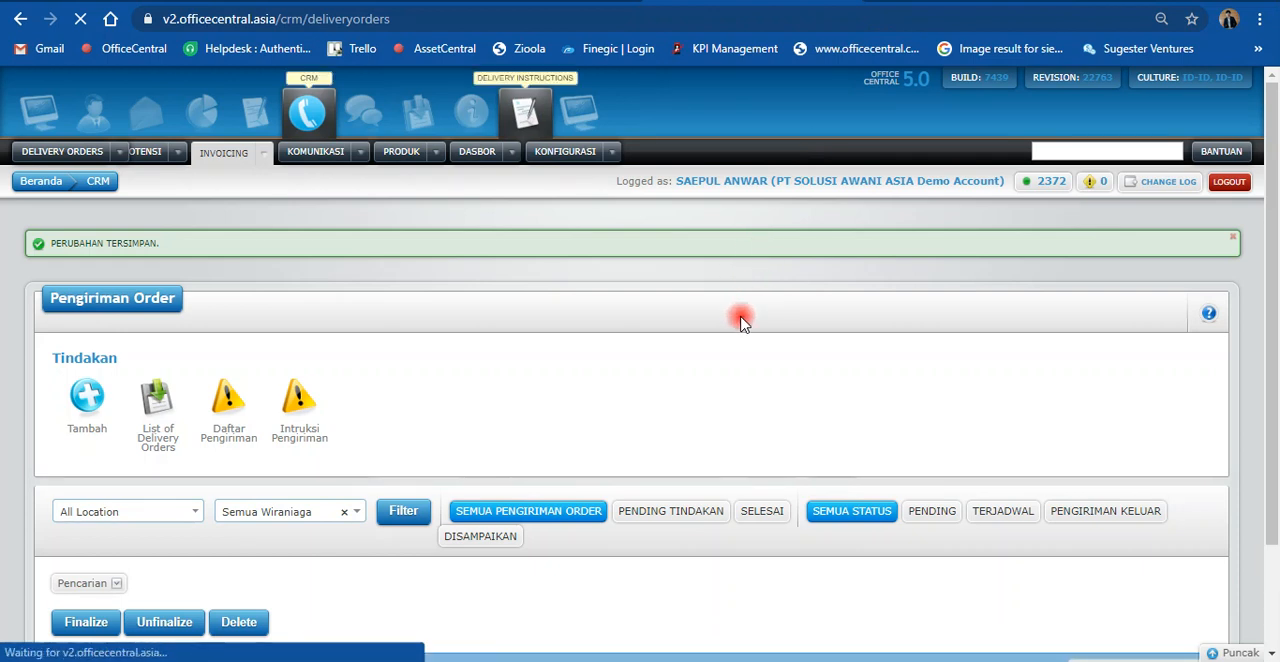
scroll(731, 341, down, 1)
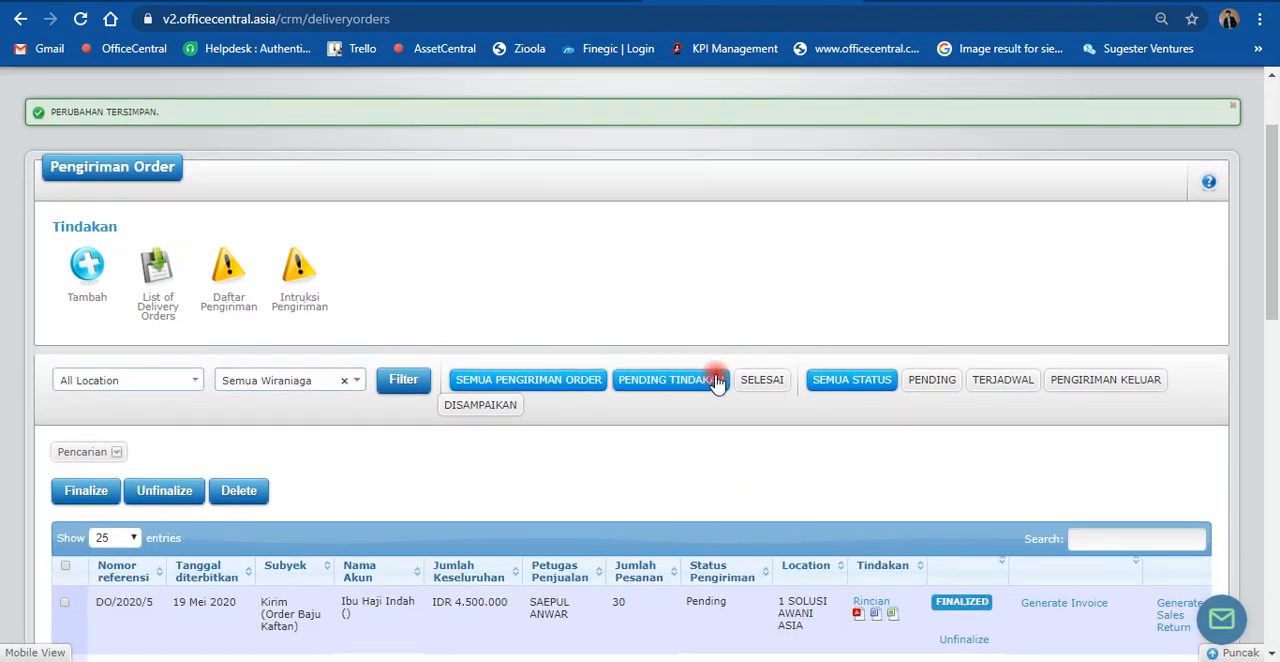
scroll(717, 366, down, 1)
scroll(716, 384, down, 1)
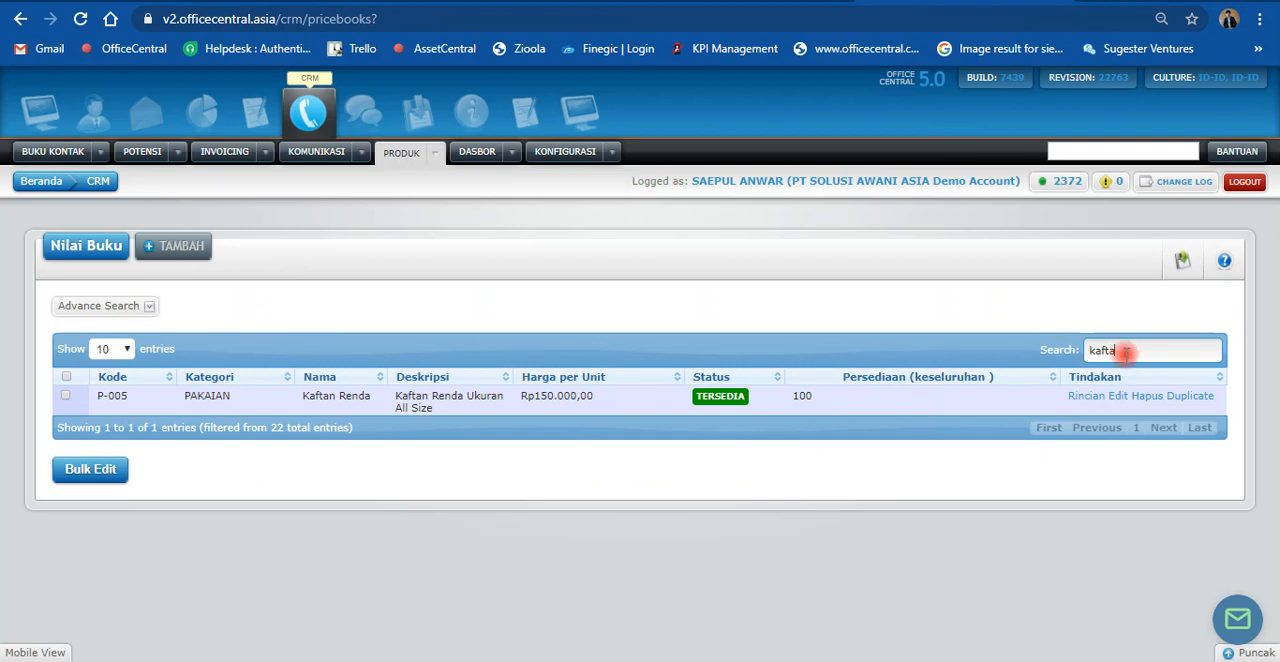
Step: Reload the product price book and search for "kaft" to recheck the Kaftan Renda stock after delivery finalization
text(n)
click(82, 19)
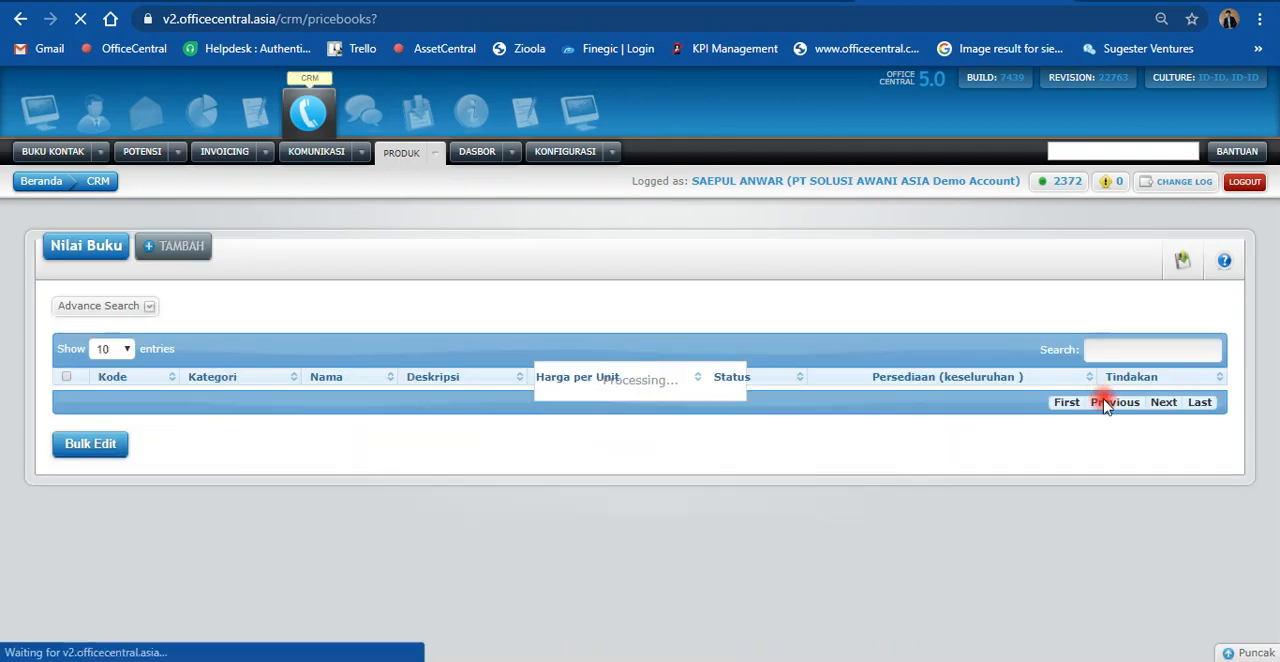
click(1110, 351)
text(kaft)
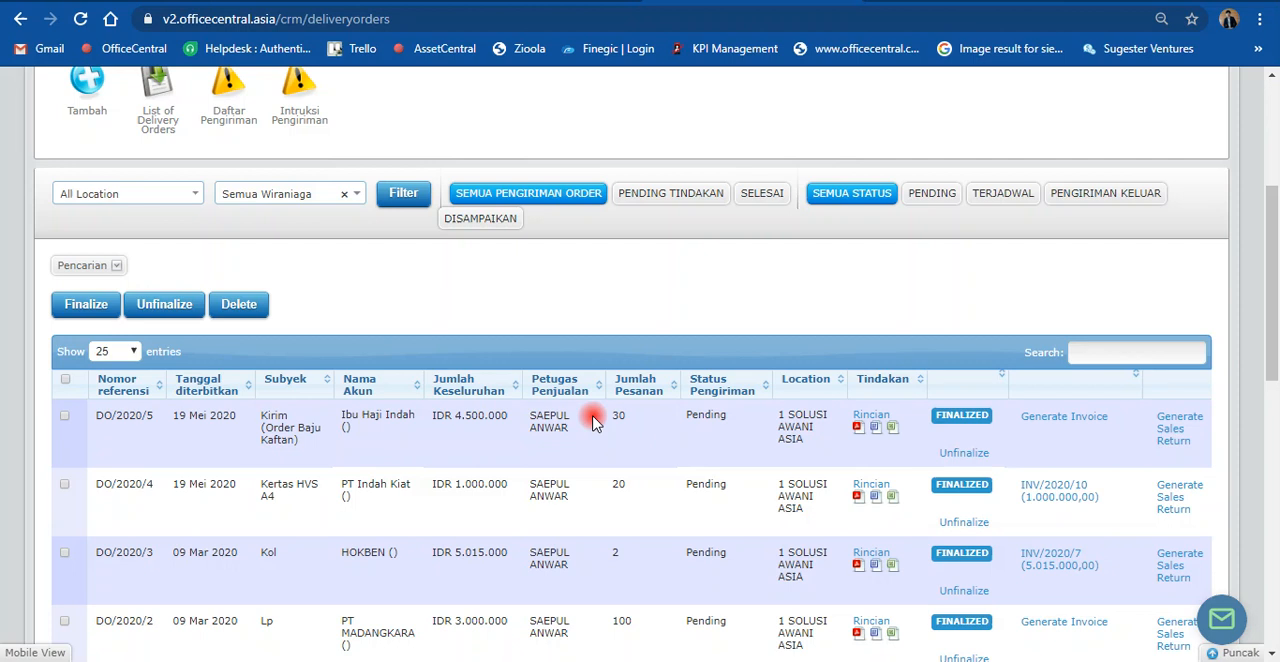
Step: Generate an invoice from the "Kirim (Order Baju Kaftan)" delivery order and review its prefilled details
scroll(1000, 350, down, 1)
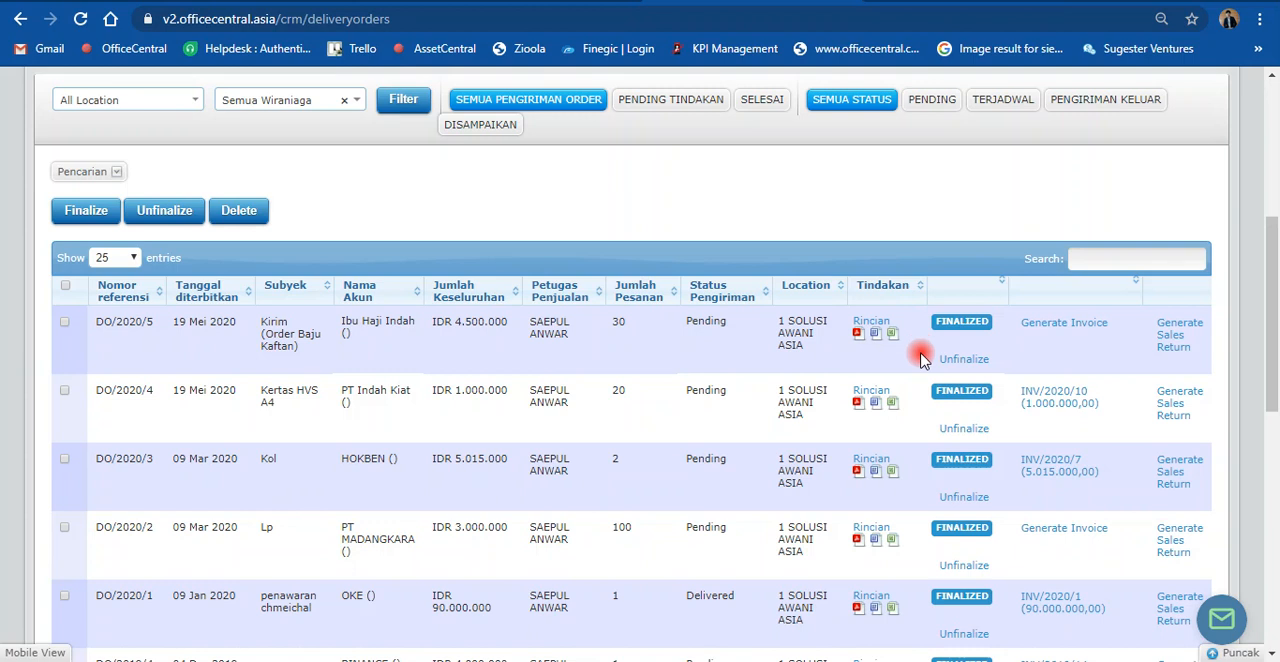
click(1043, 334)
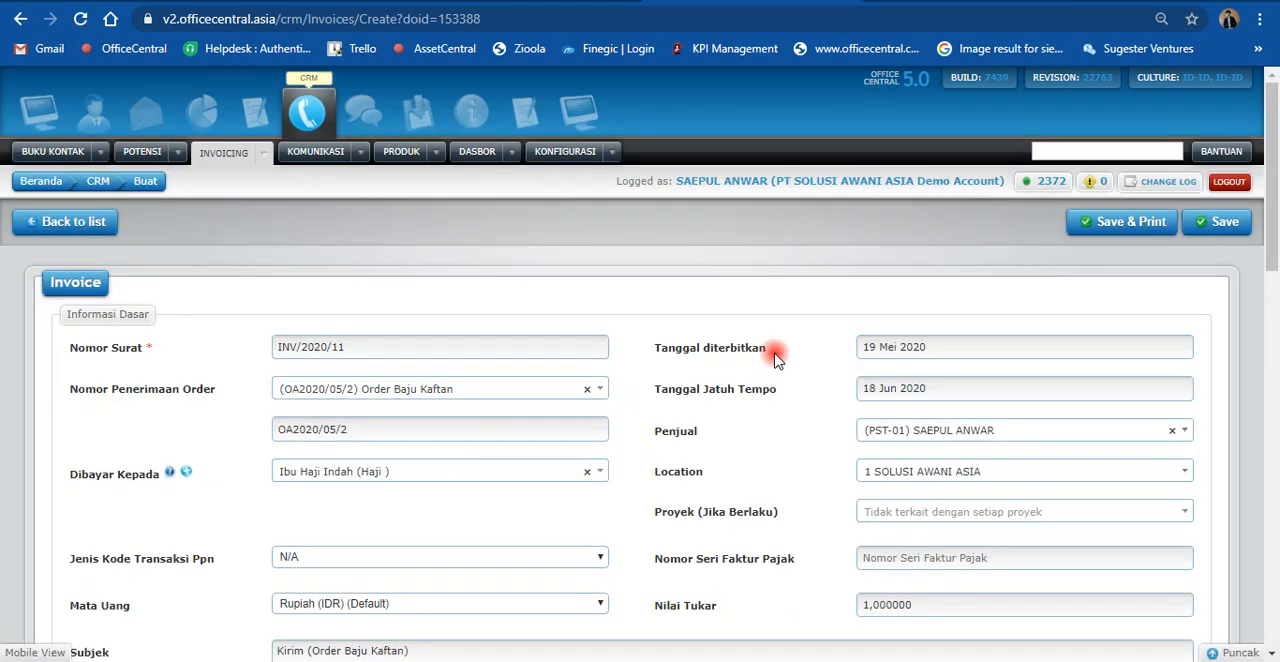
scroll(776, 360, down, 4)
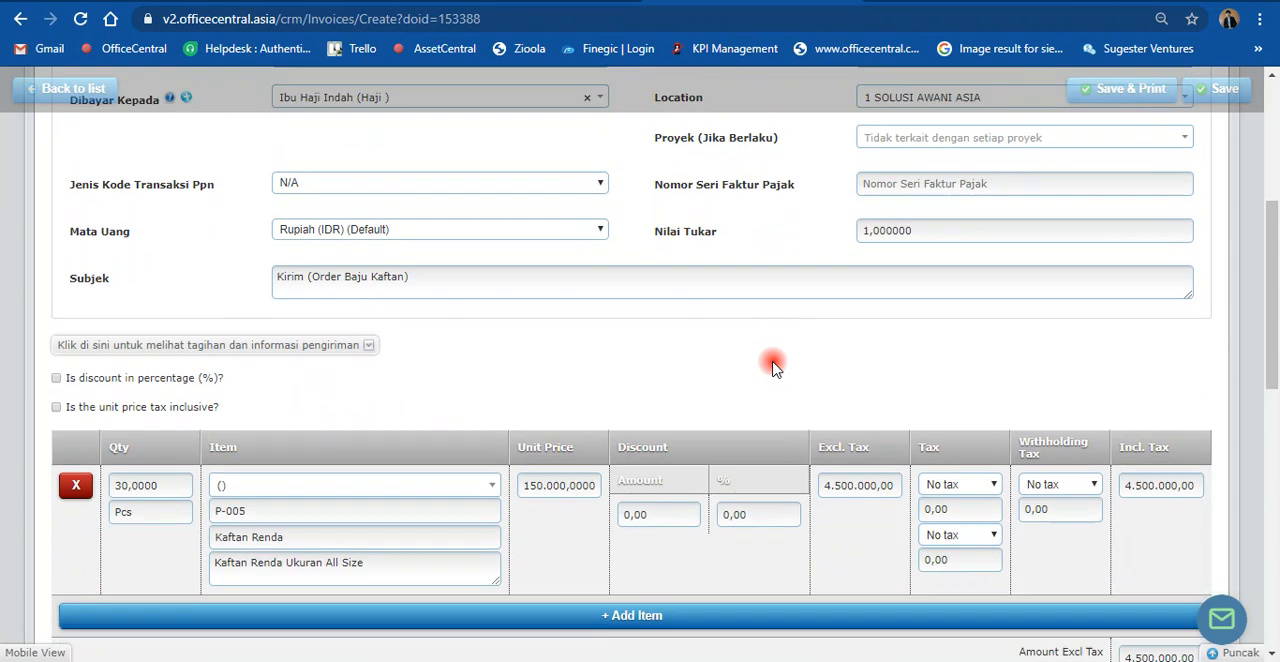
scroll(760, 390, up, 4)
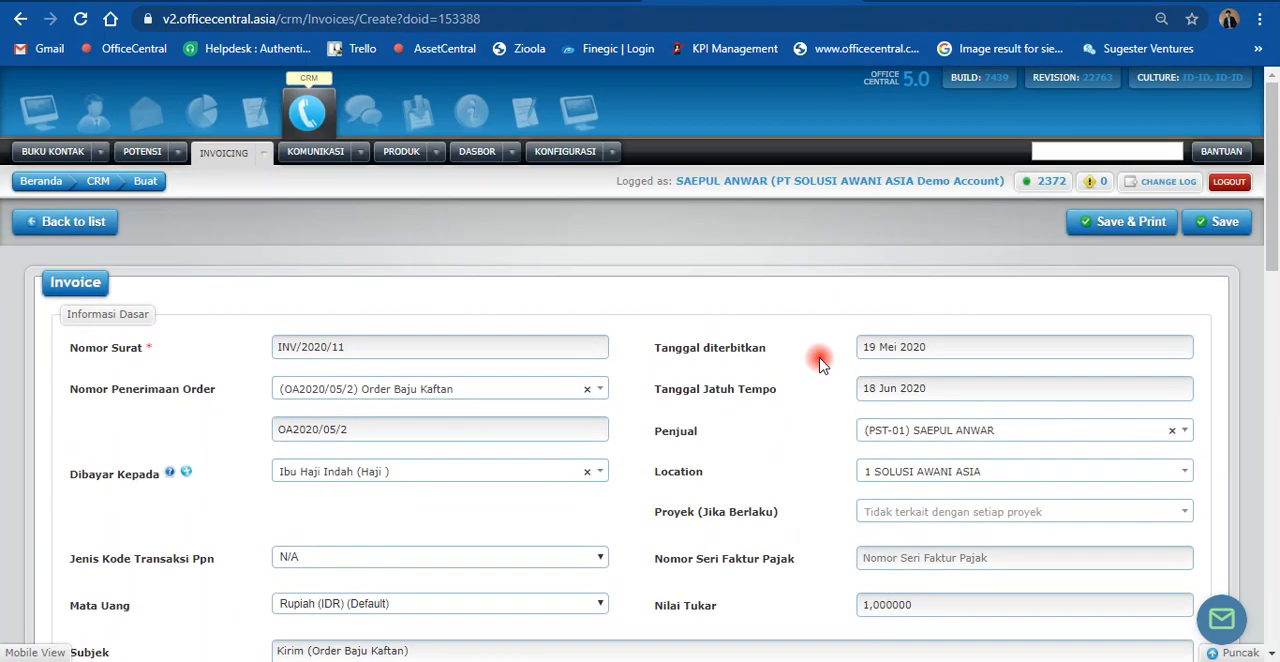
Step: Set the bank in the invoice's payment information to Mandiri
scroll(810, 380, down, 10)
click(360, 400)
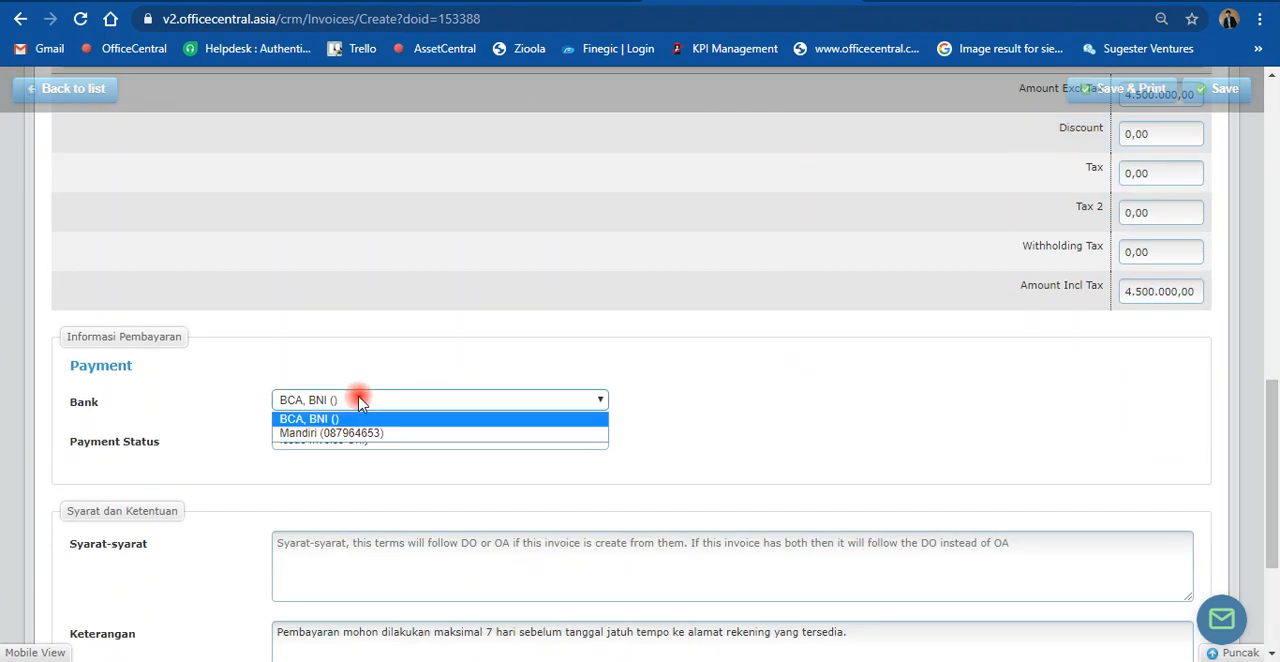
click(358, 433)
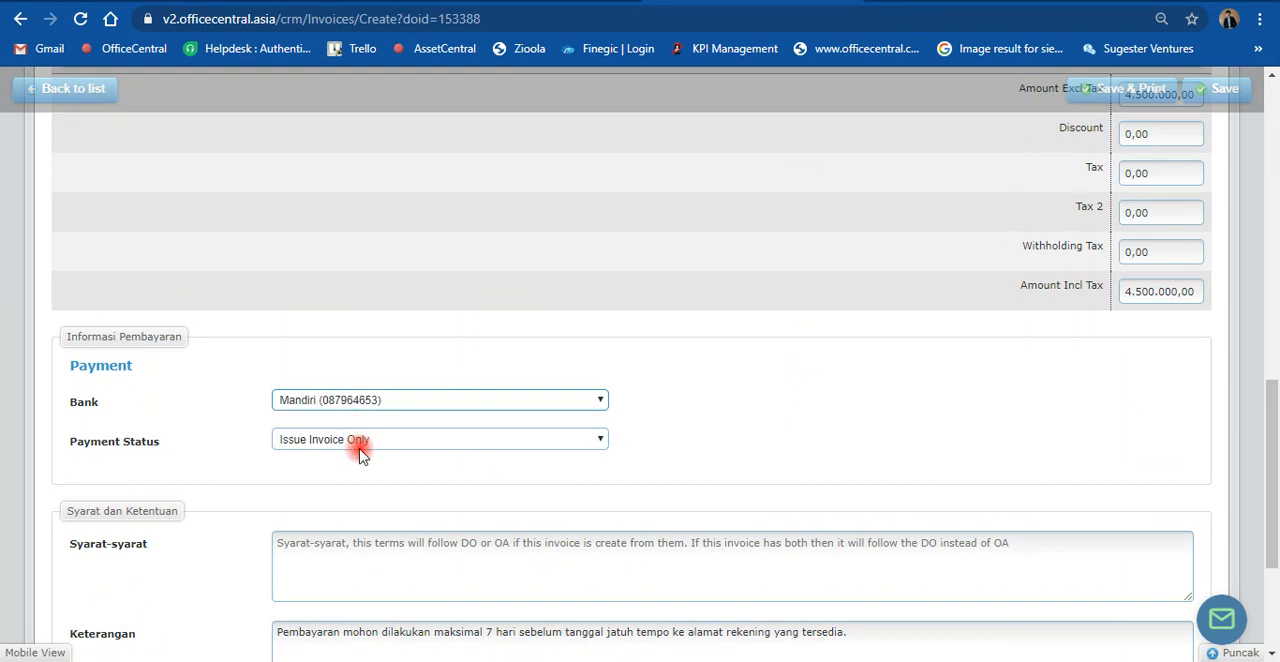
scroll(822, 438, up, 15)
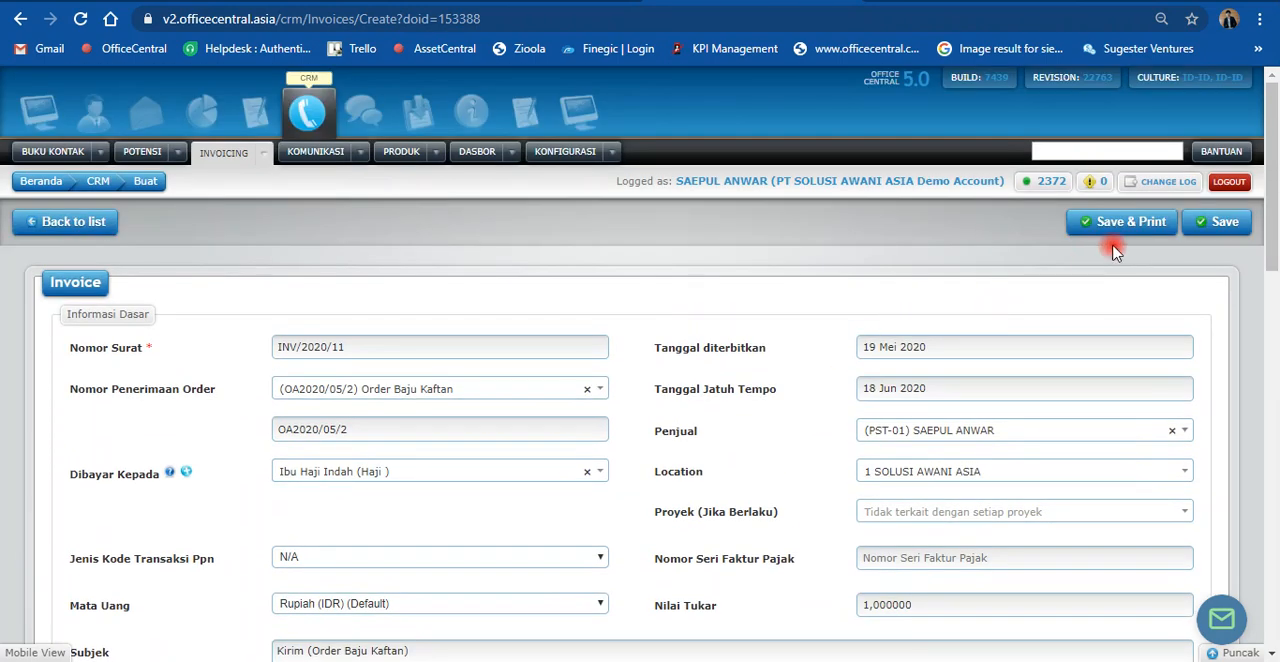
Step: Save the new "Kirim (Order Baju Kaftan)" invoice and return to the invoice list
click(1209, 232)
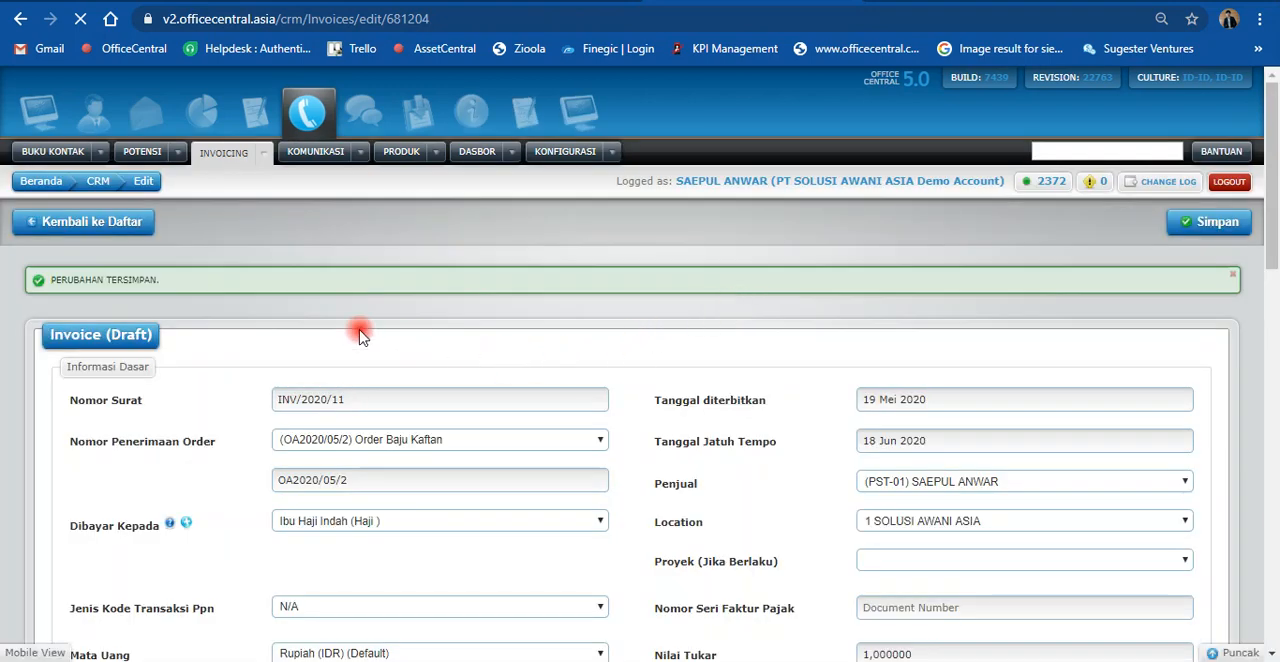
scroll(330, 327, down, 2)
scroll(174, 192, up, 1)
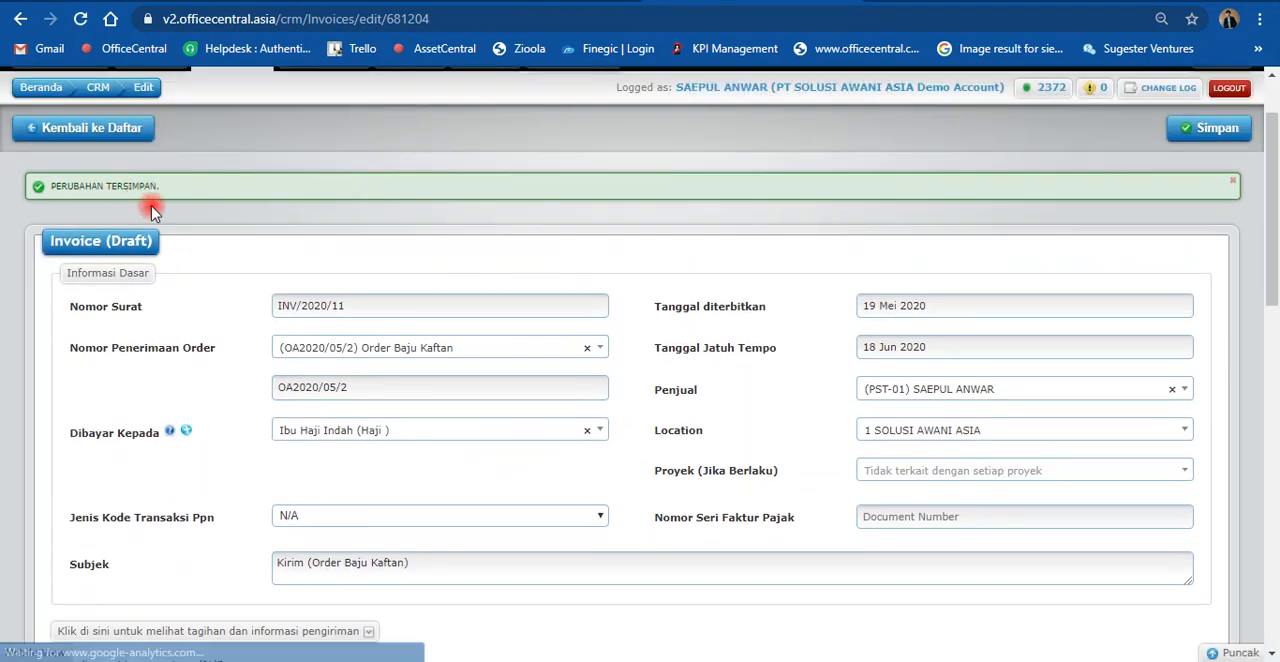
click(83, 140)
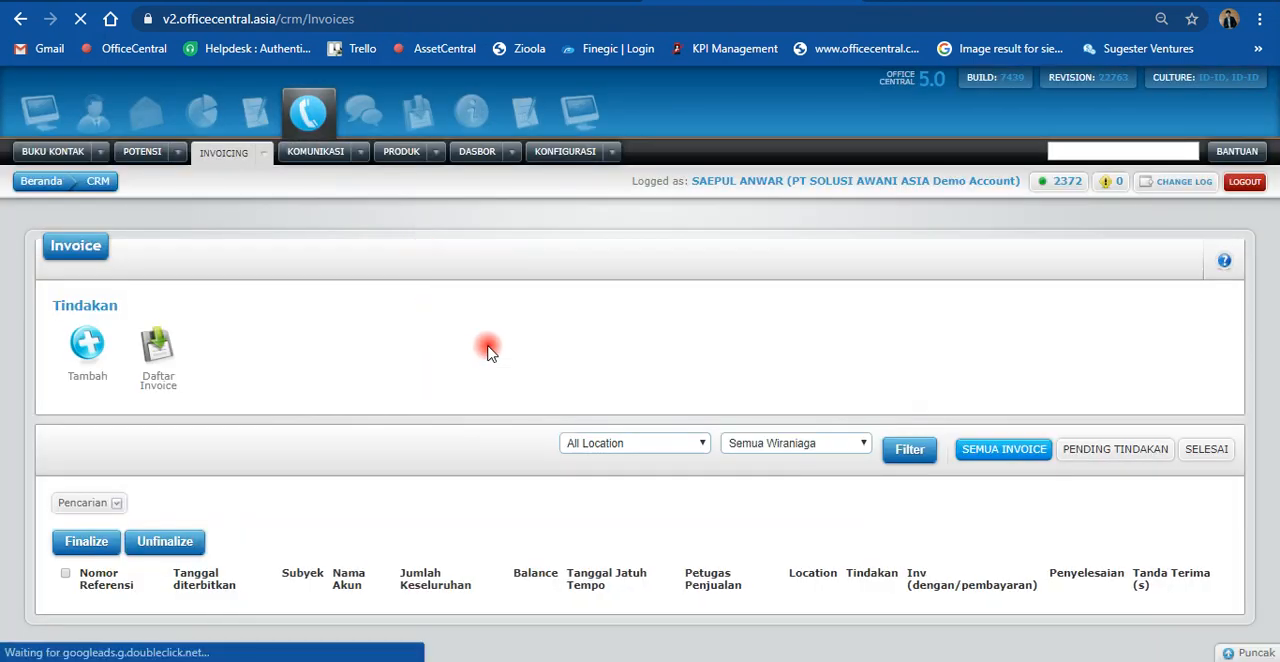
Step: Finalize the draft "Kirim (Order Baju Kaftan)" invoice in the invoice list and confirm the finalization
scroll(485, 350, down, 3)
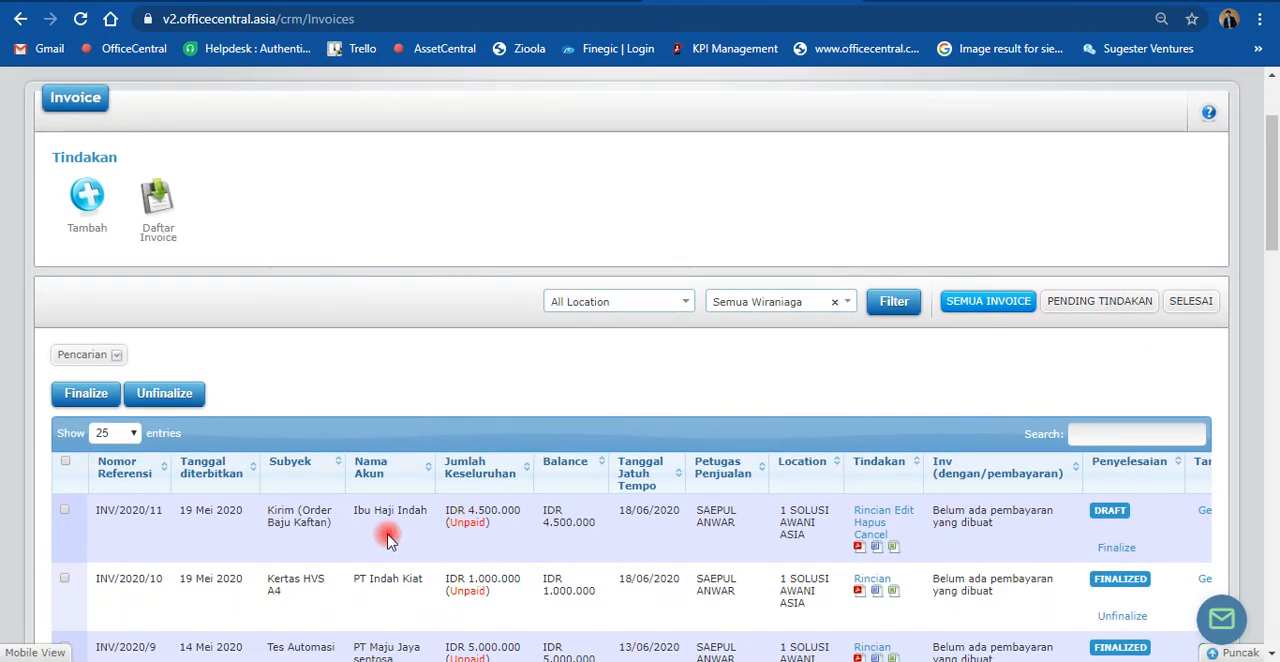
scroll(407, 528, down, 1)
scroll(407, 528, down, 1)
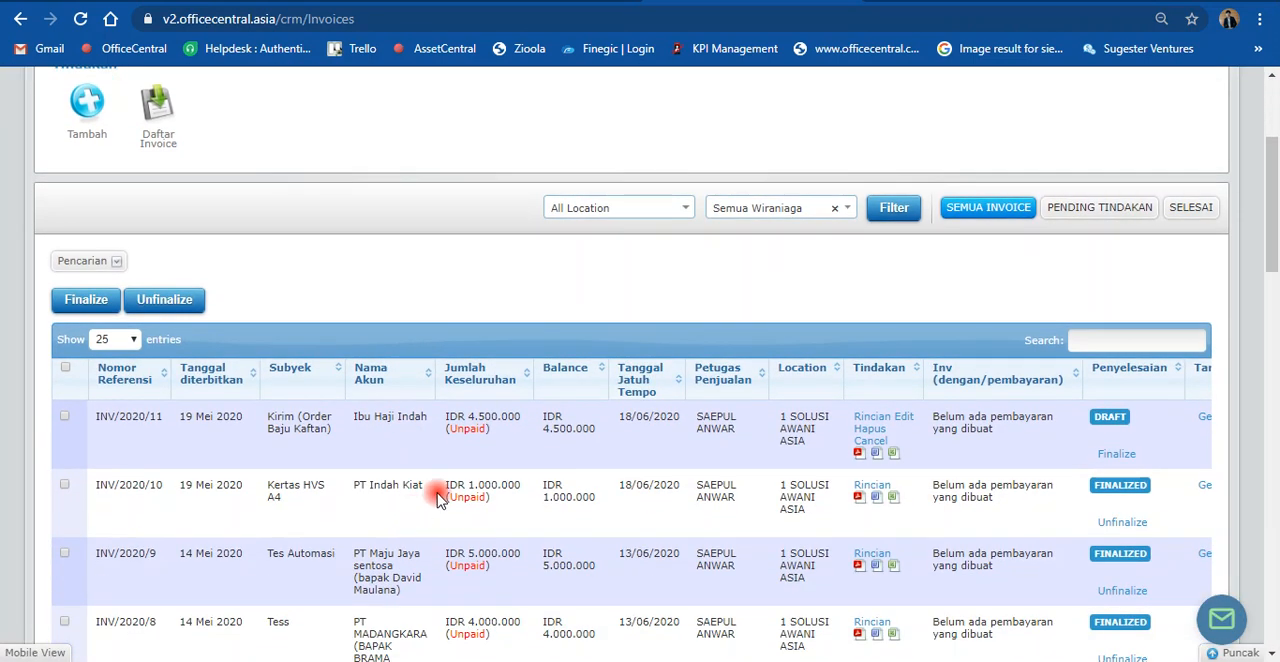
click(1121, 463)
click(731, 140)
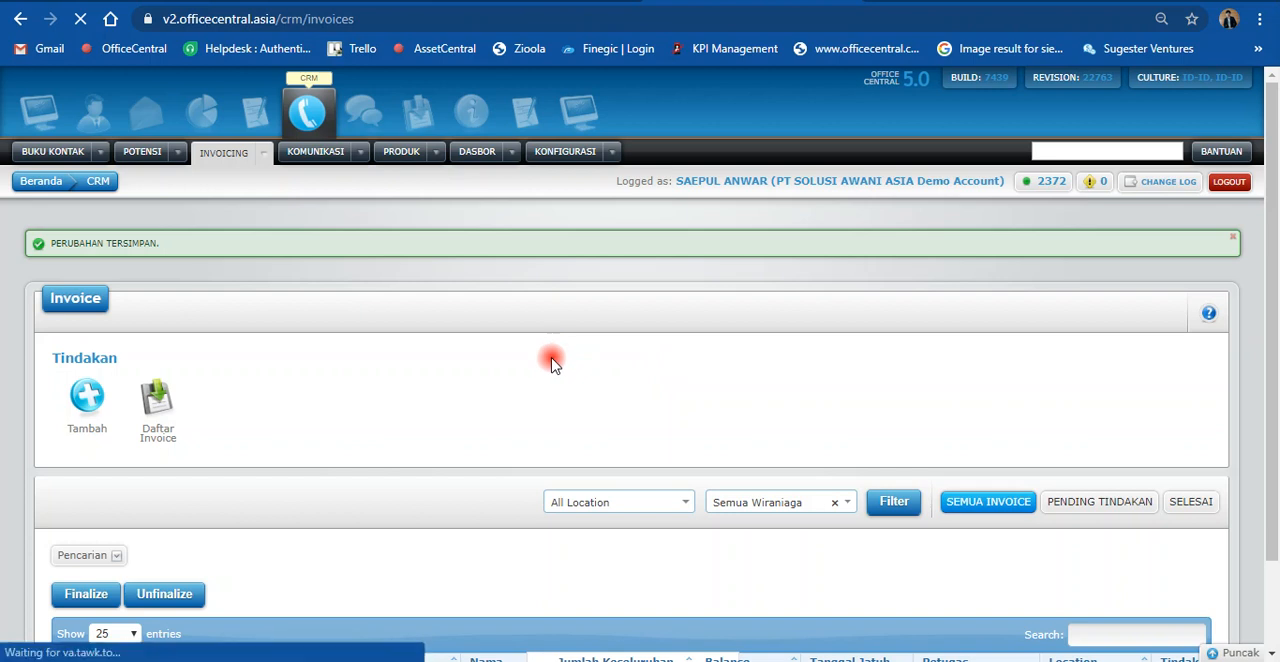
scroll(551, 362, down, 3)
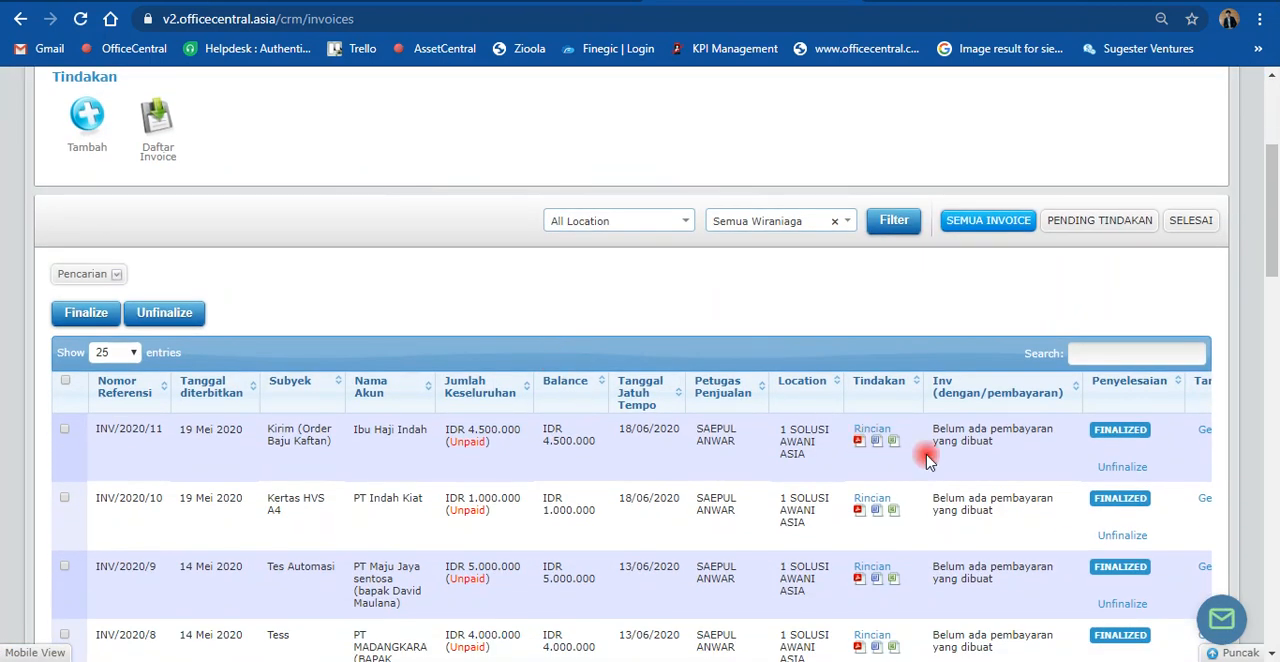
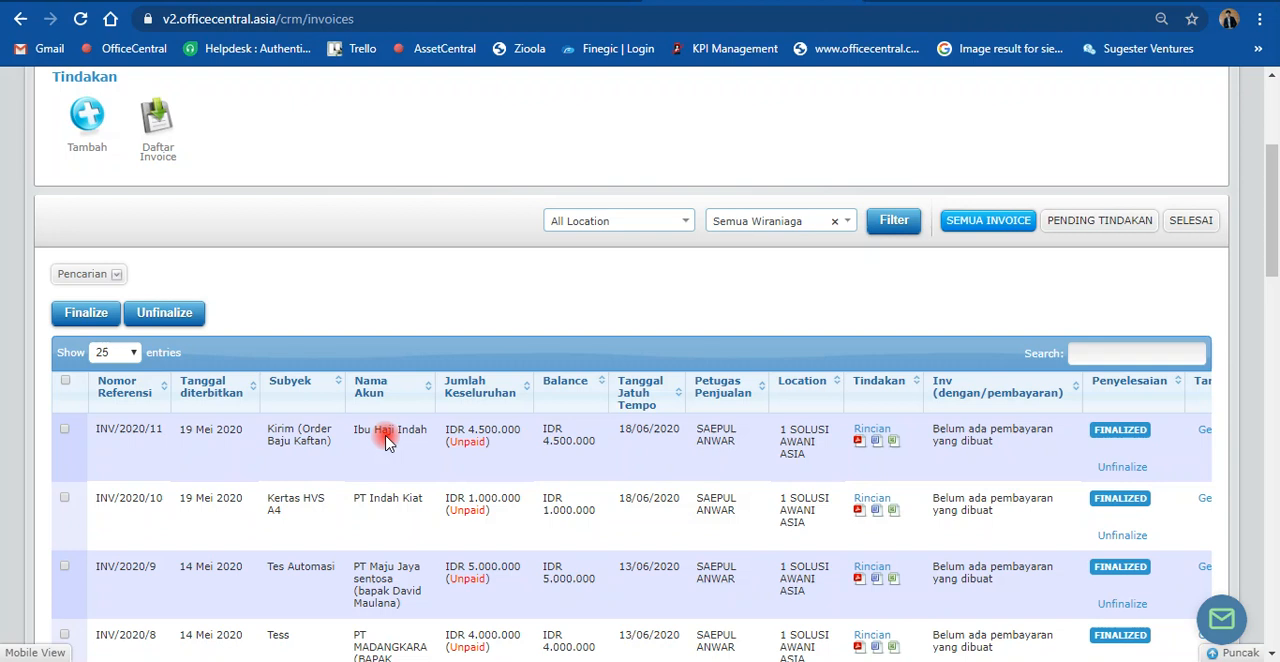
scroll(329, 401, up, 3)
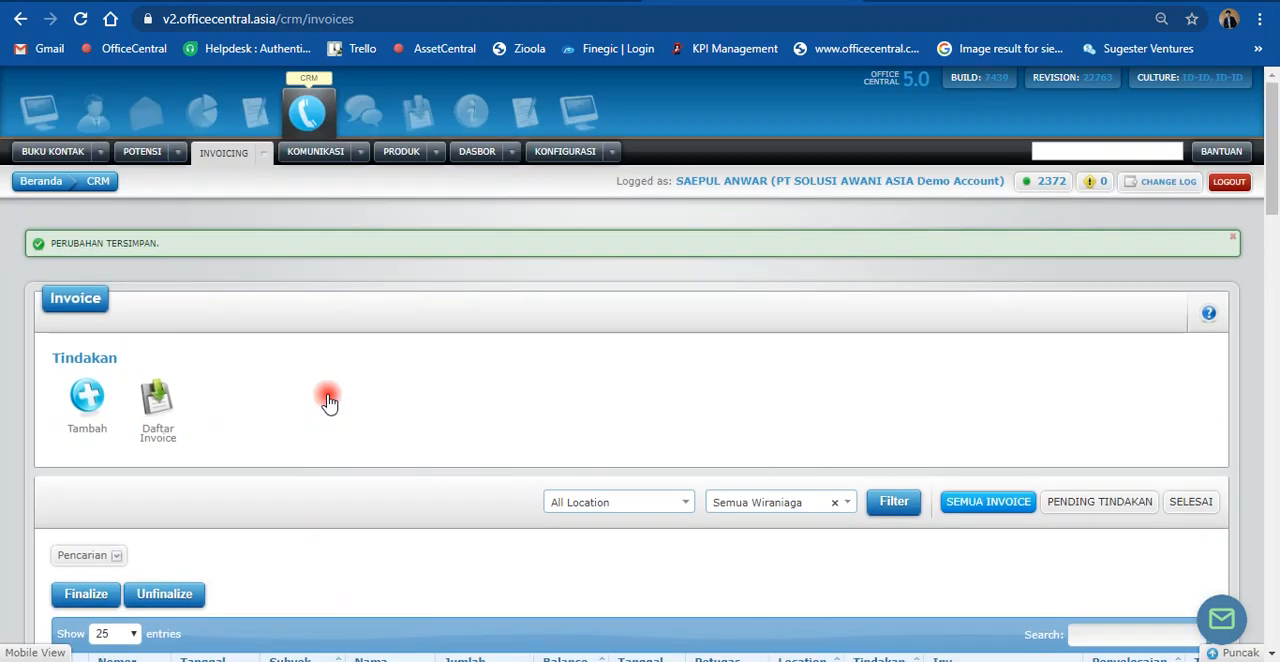
scroll(463, 456, down, 2)
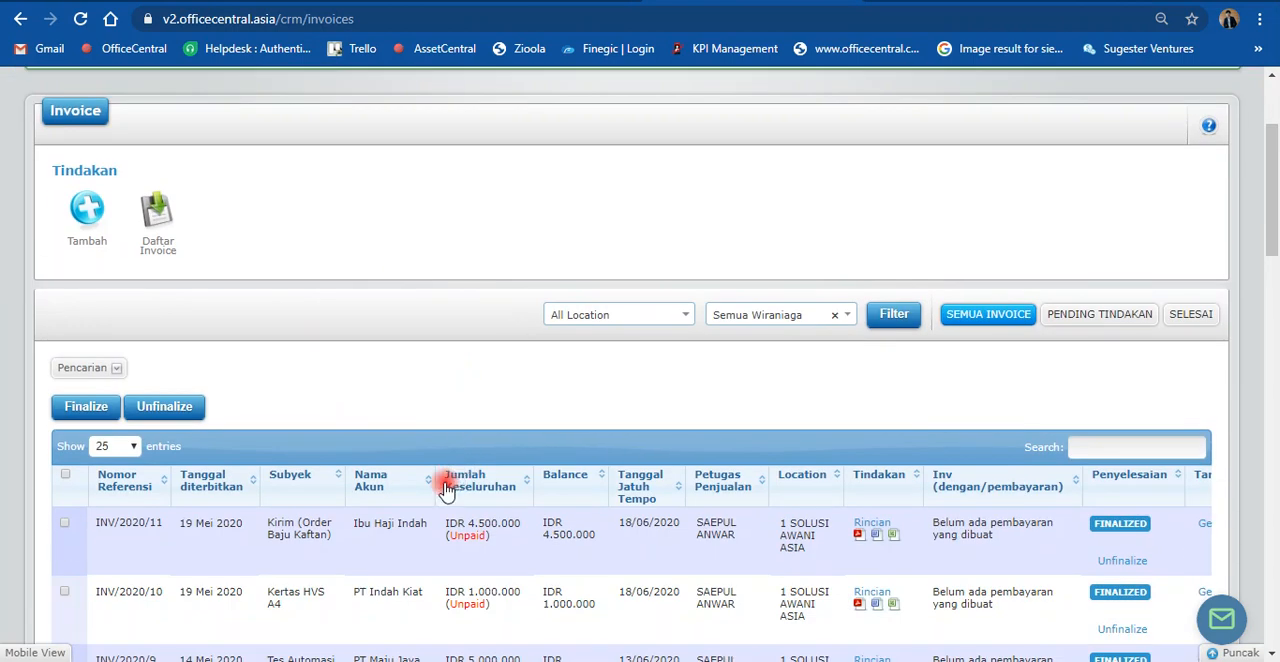
scroll(423, 525, up, 2)
scroll(586, 366, down, 3)
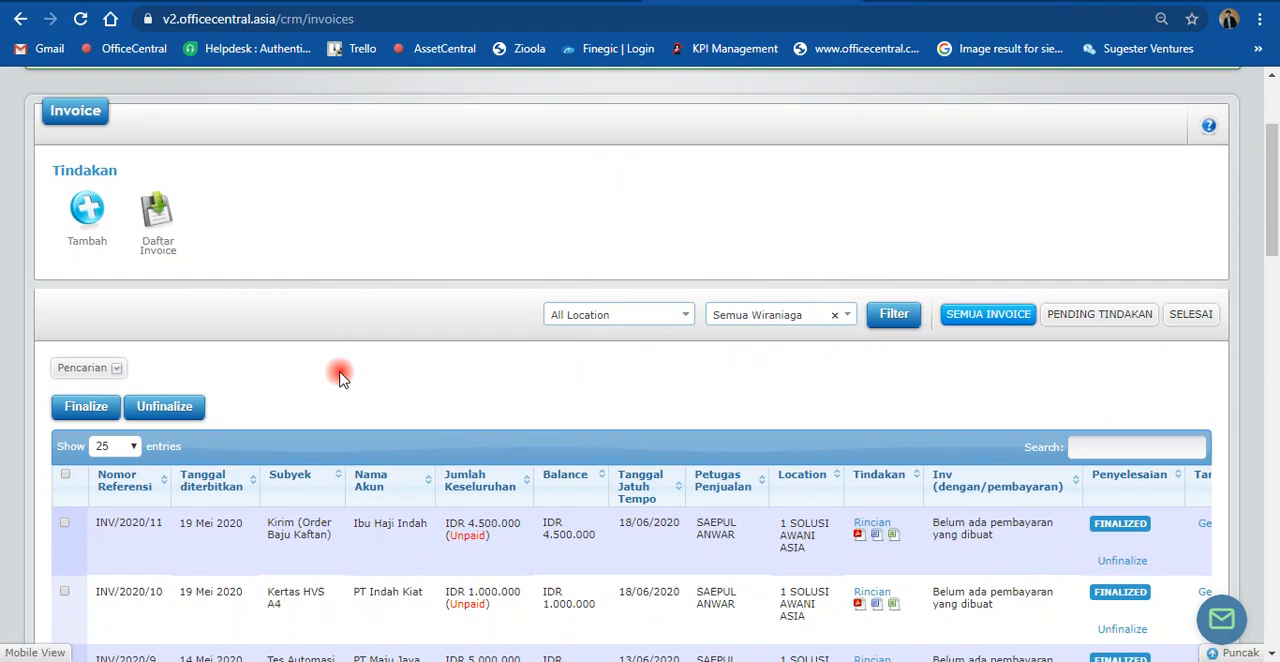
scroll(340, 377, up, 1)
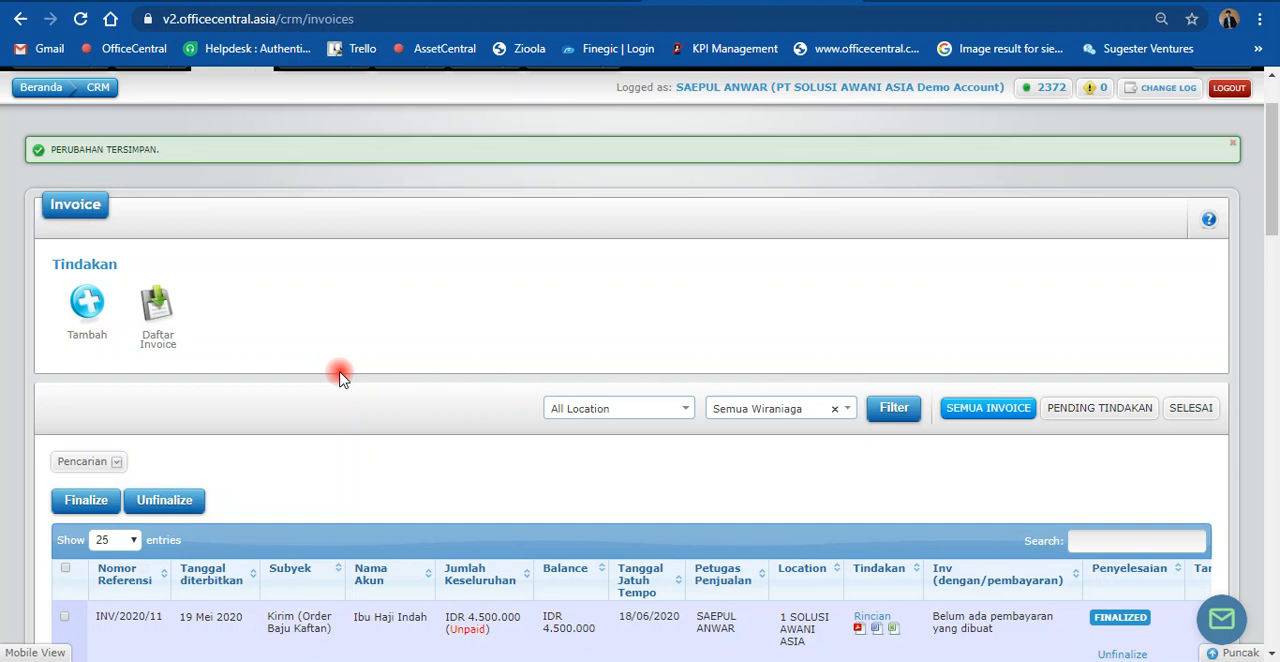
Step: Open the CRM account list and check the e-mail address registered for the Kaftan order's customer account
scroll(266, 231, up, 1)
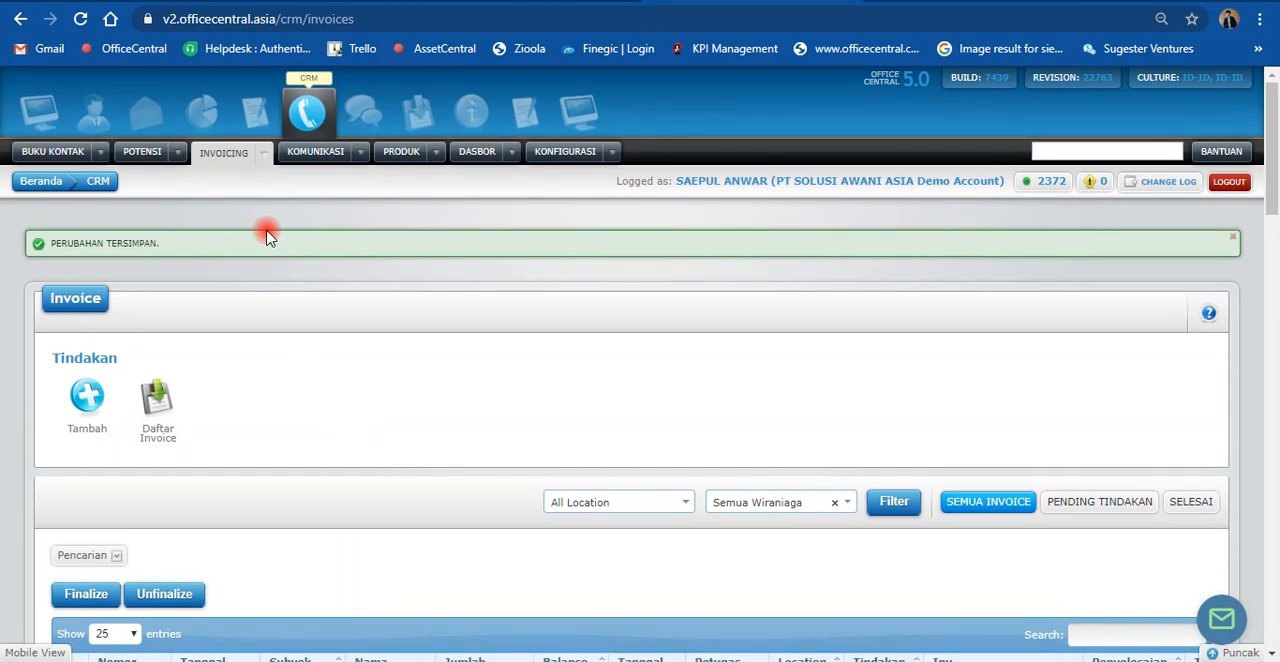
mouse_move(107, 157)
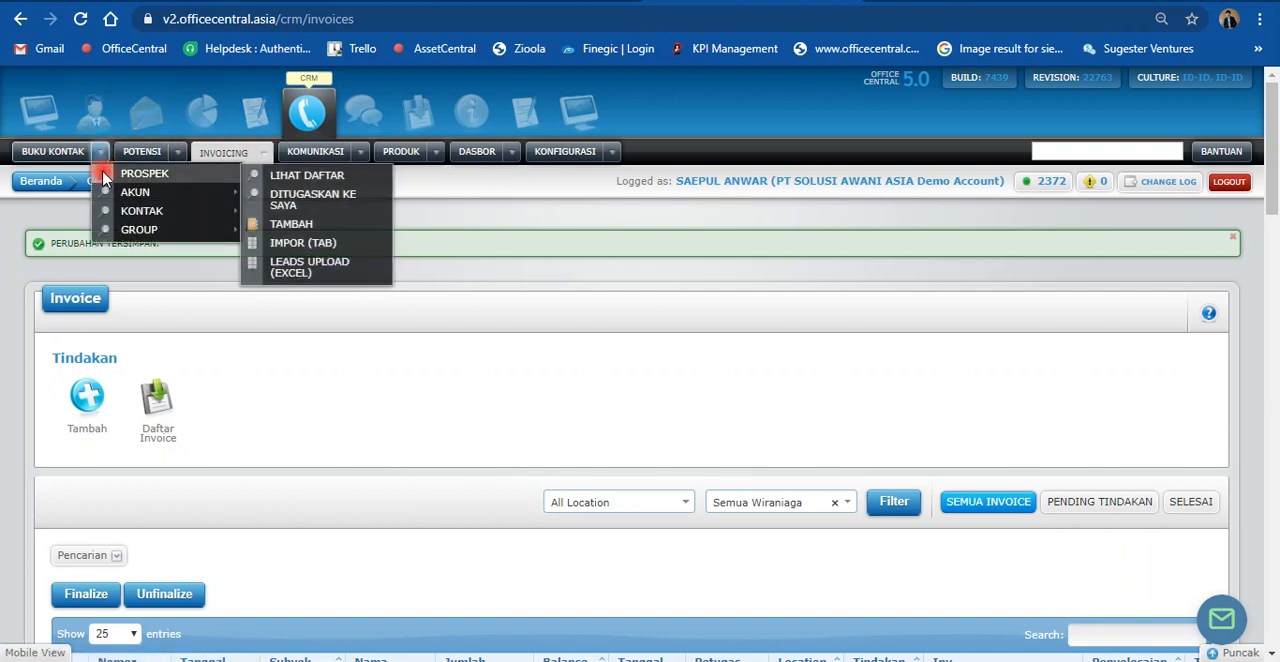
mouse_move(194, 196)
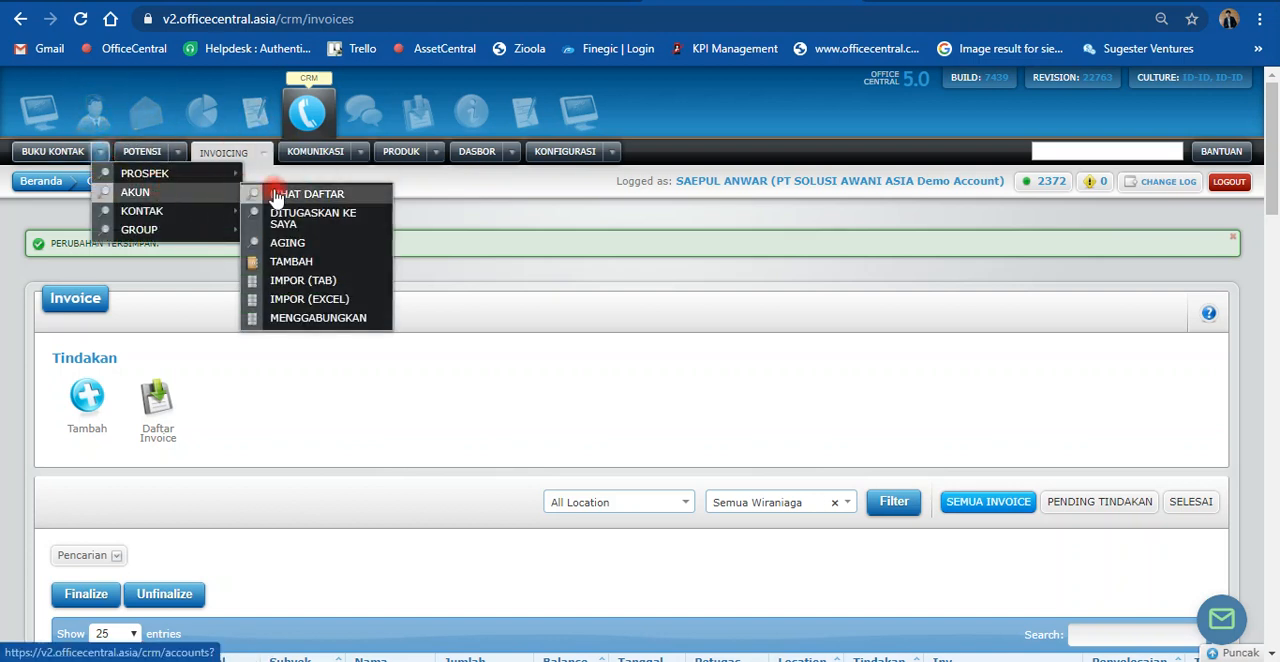
click(311, 199)
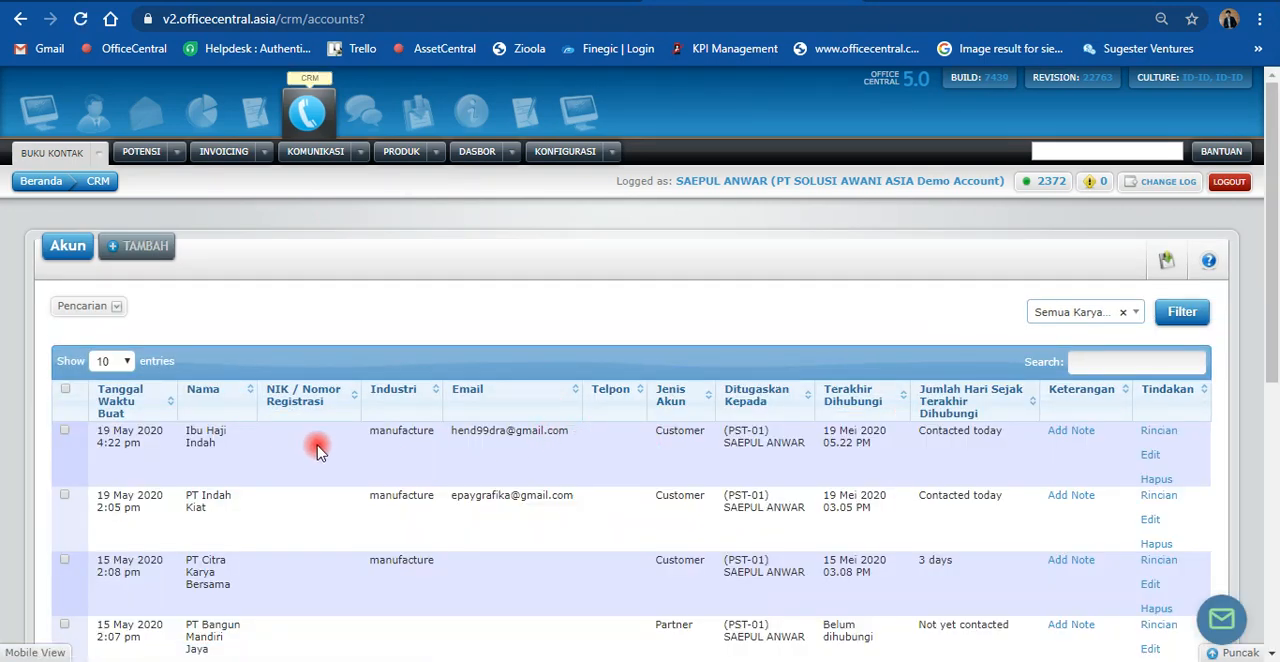
drag(451, 432, 571, 431)
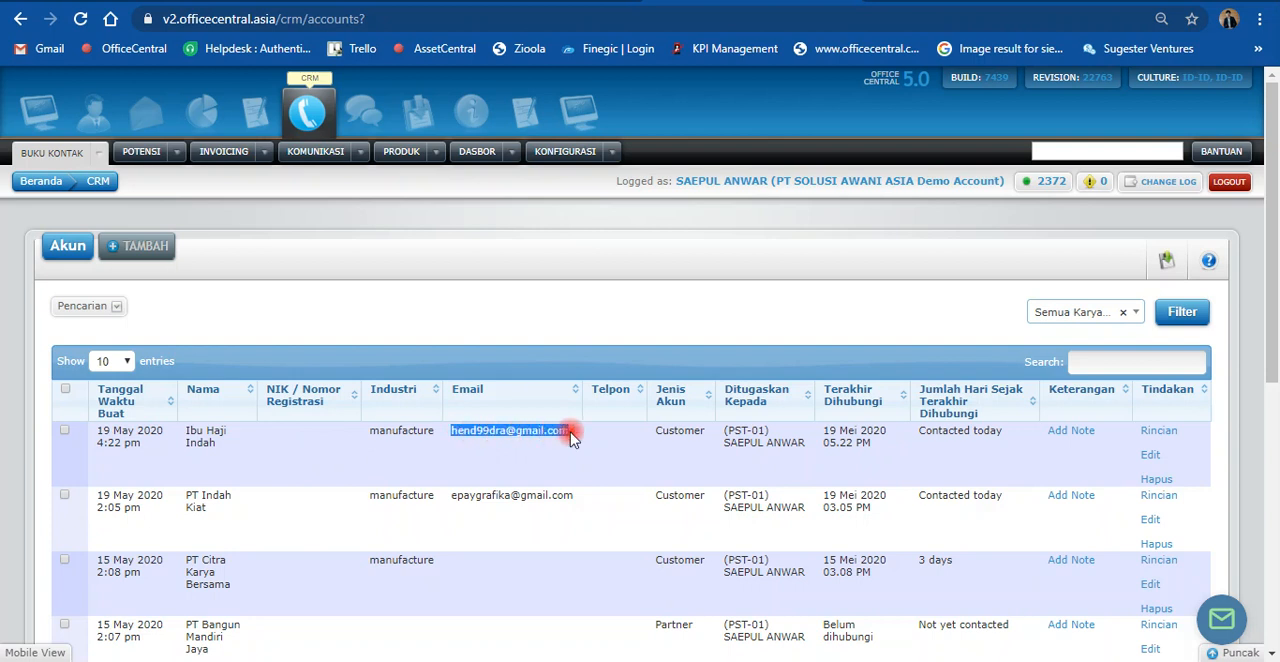
click(557, 431)
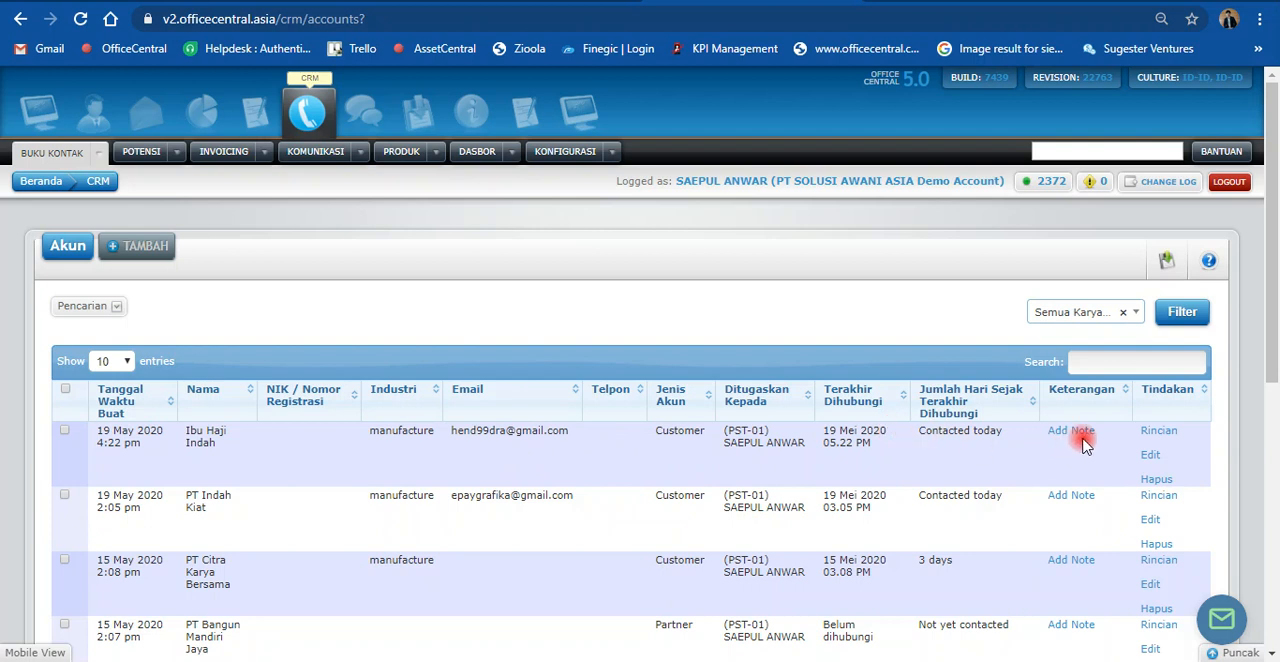
Step: Open the details of the Kaftan customer's account and review its sales statistics, contact information and available actions
click(1153, 436)
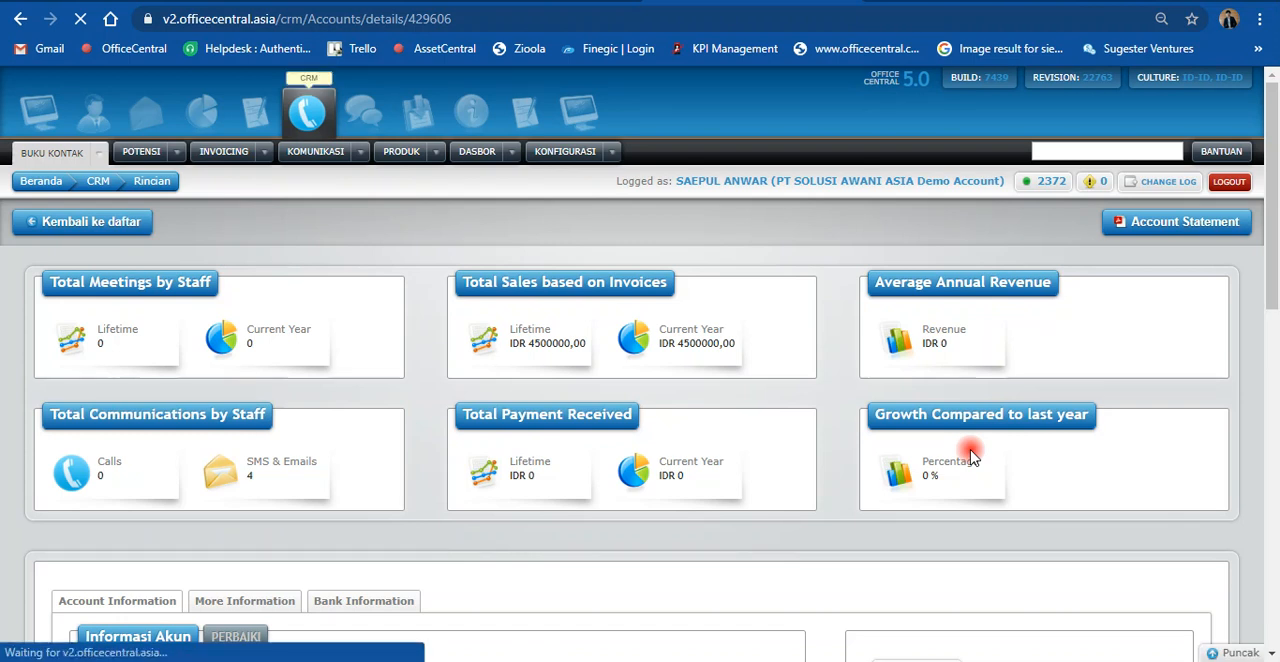
scroll(970, 455, down, 2)
scroll(970, 455, down, 2)
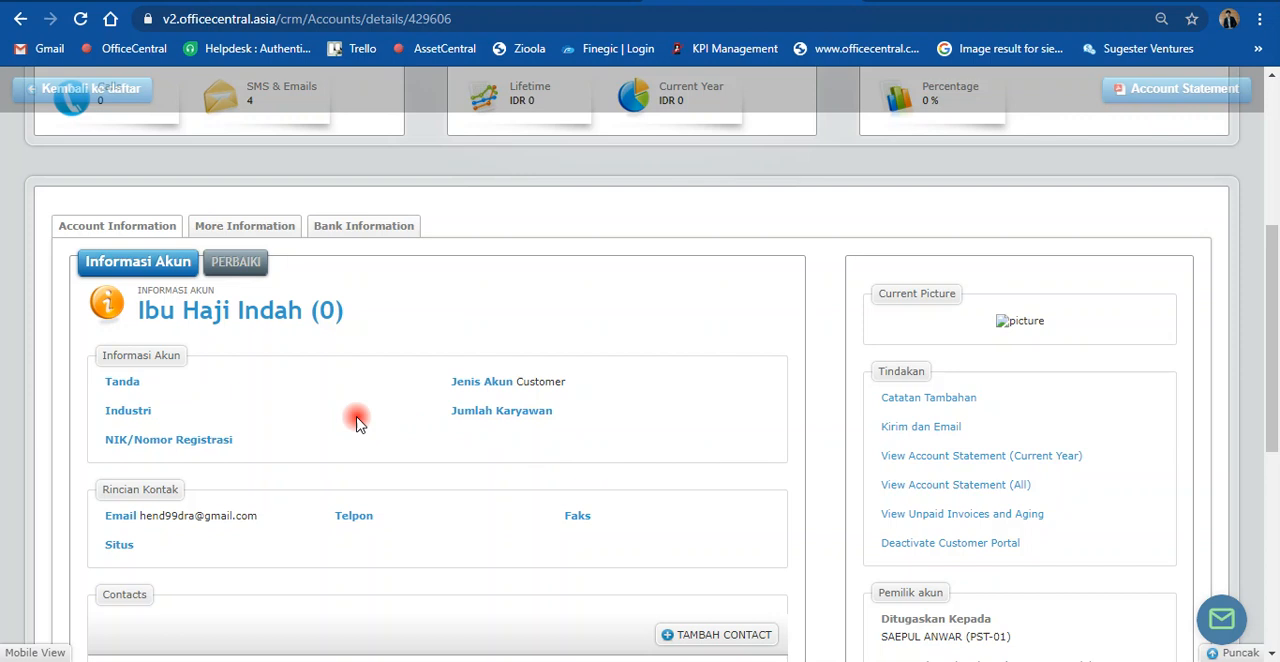
scroll(484, 428, up, 3)
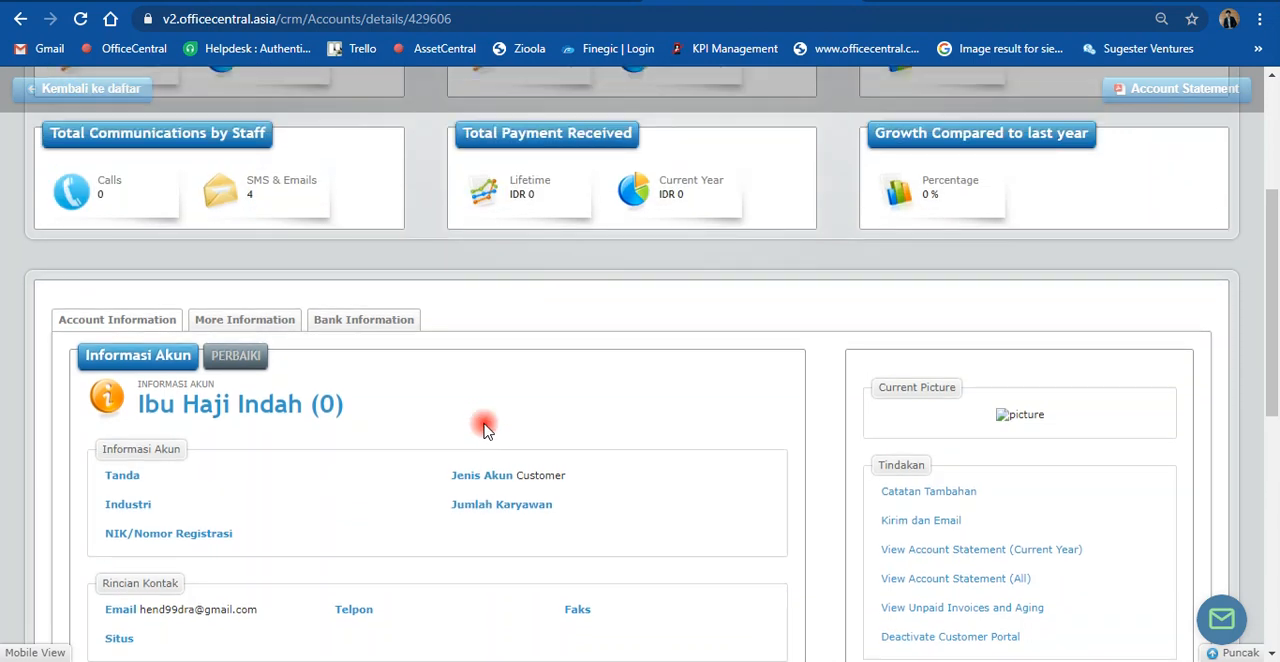
scroll(484, 428, up, 1)
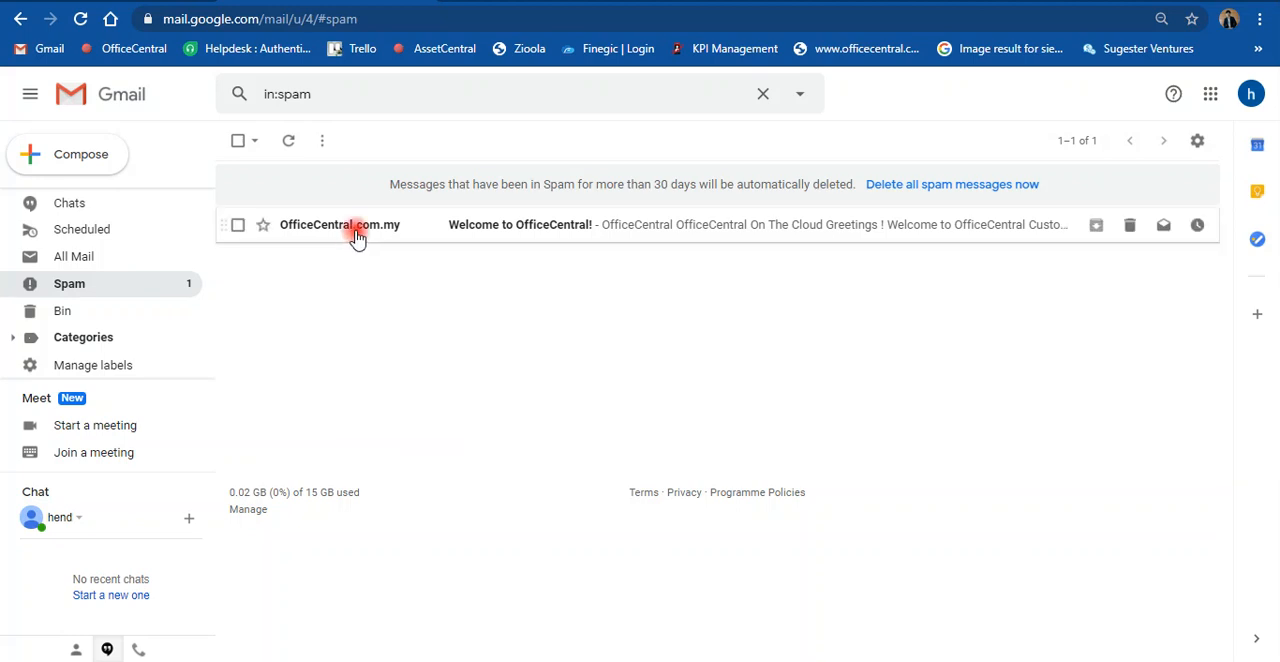
Step: In the customer's Gmail spam folder, open the "Welcome to OfficeCentral!" message and read the Customer Portal login information
mouse_move(357, 235)
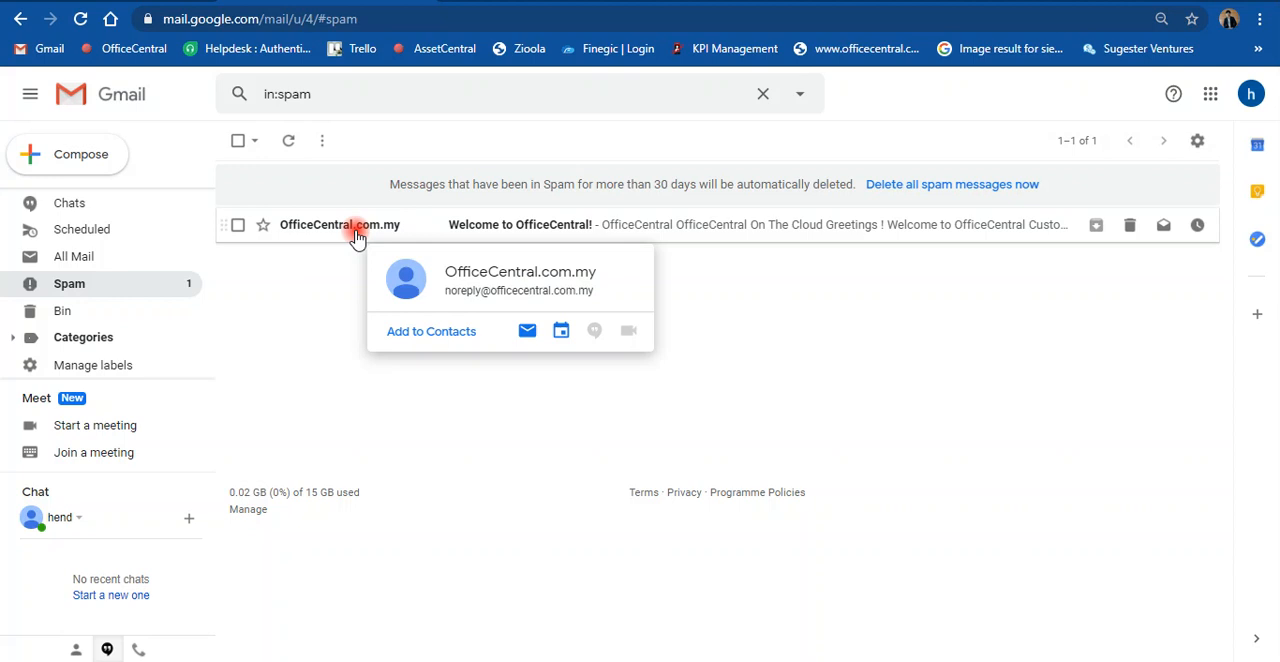
click(448, 229)
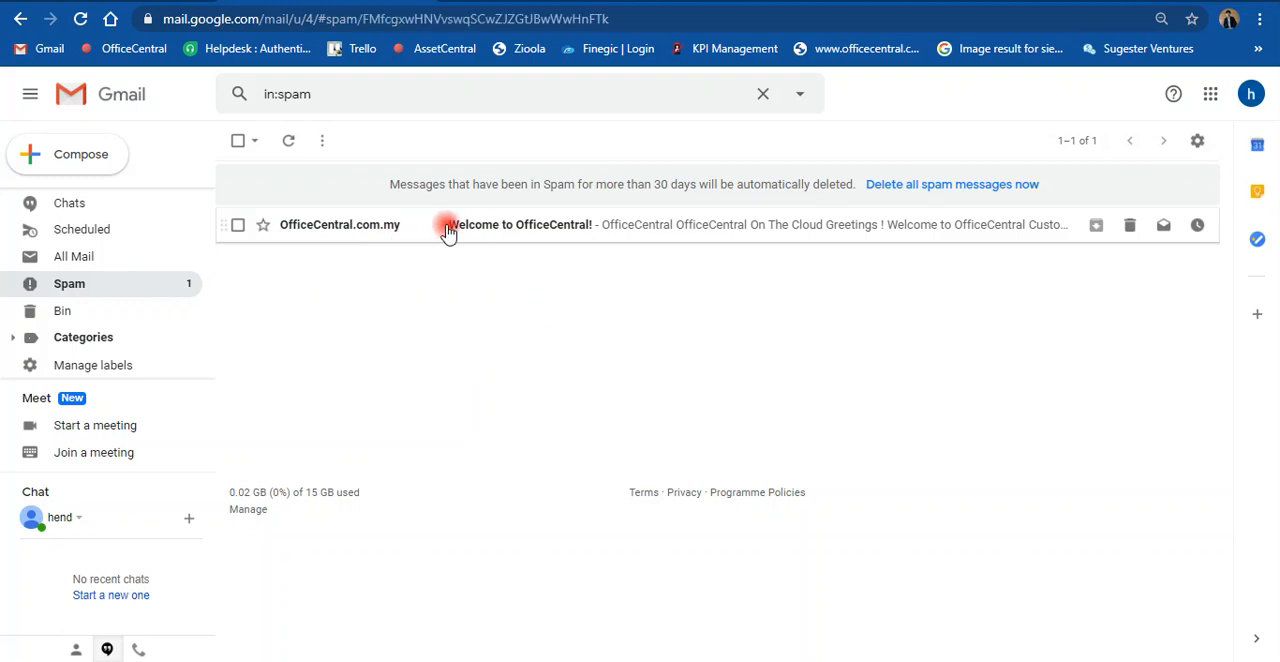
scroll(557, 447, down, 3)
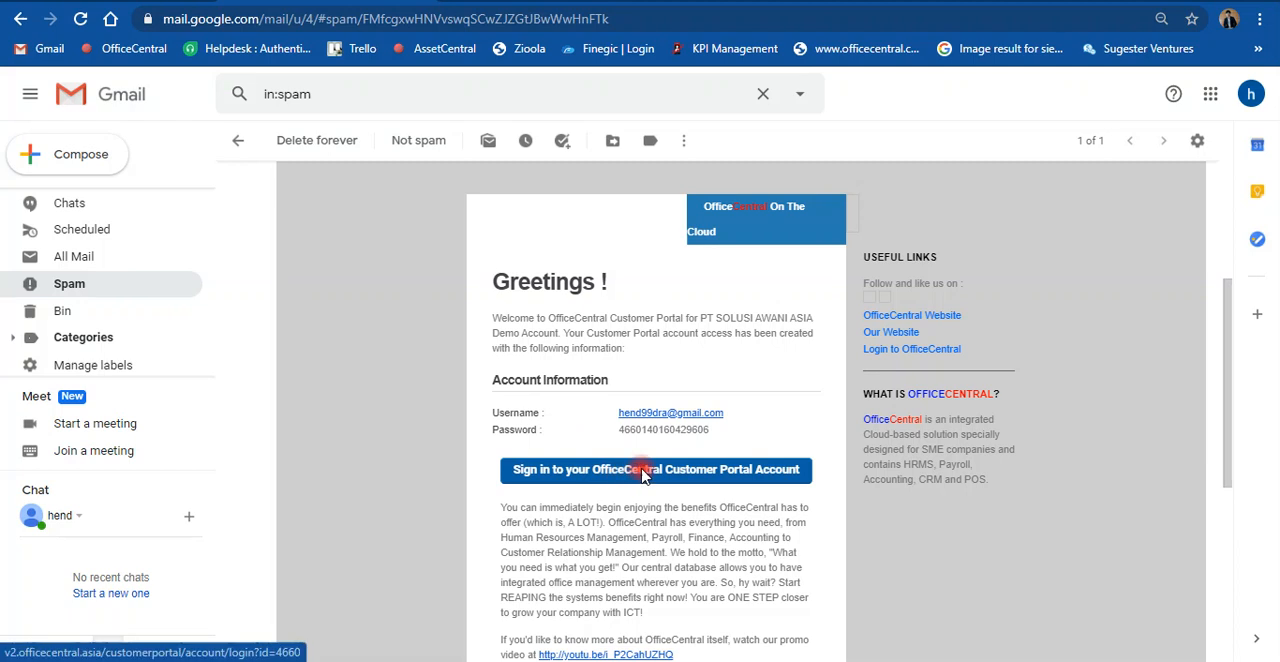
scroll(612, 474, down, 2)
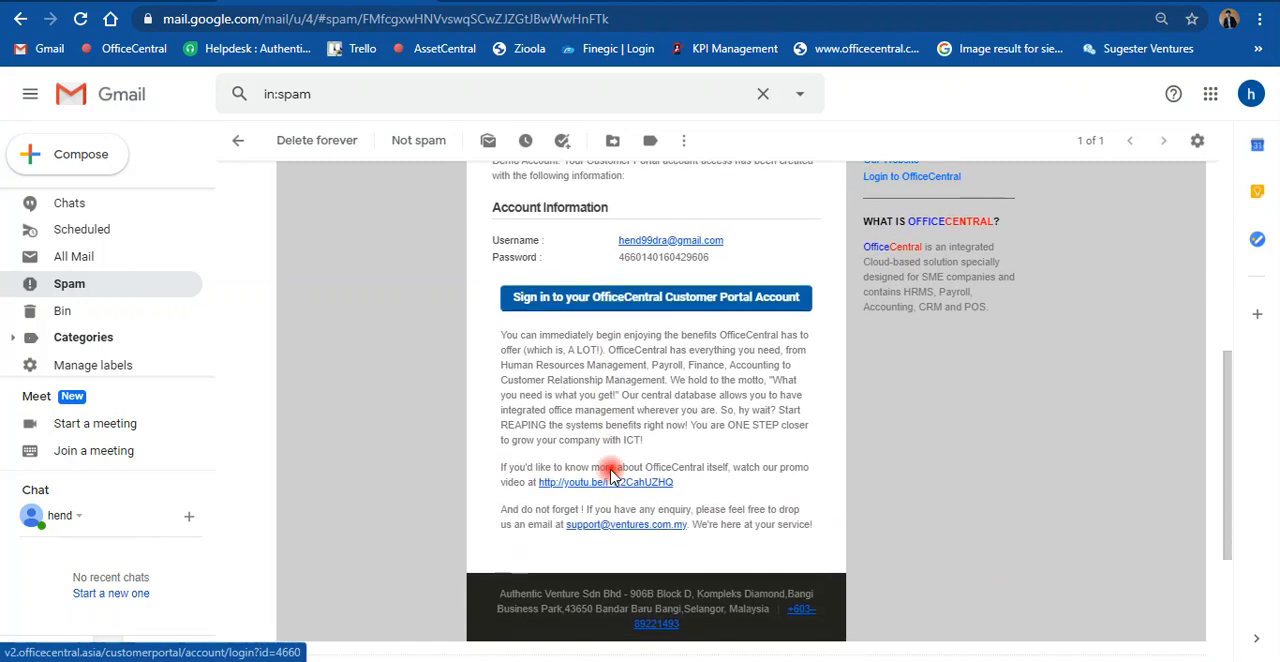
scroll(600, 480, up, 1)
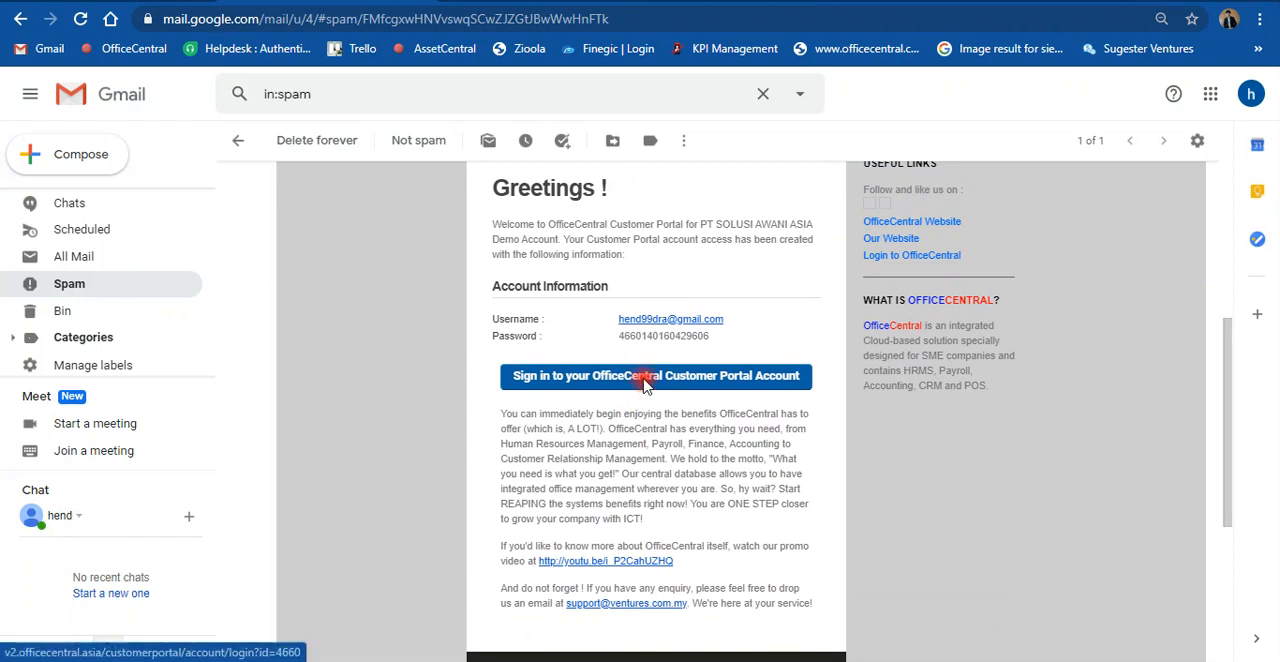
Step: Open the Customer Portal sign-in page from the welcome e-mail and fill in the username copied from the message
click(645, 376)
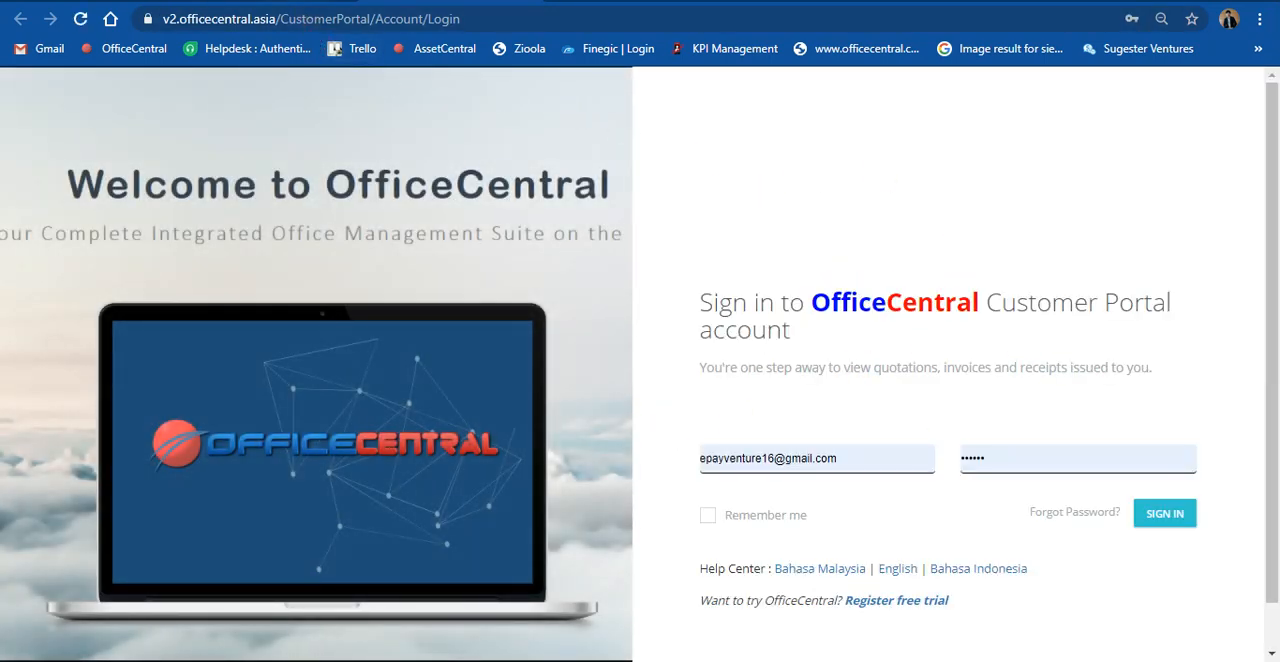
click(285, 1)
mouse_move(728, 317)
mouse_down()
mouse_move(681, 317)
mouse_move(664, 299)
mouse_move(685, 318)
mouse_move(728, 320)
mouse_up()
key(ctrl+c)
click(626, 307)
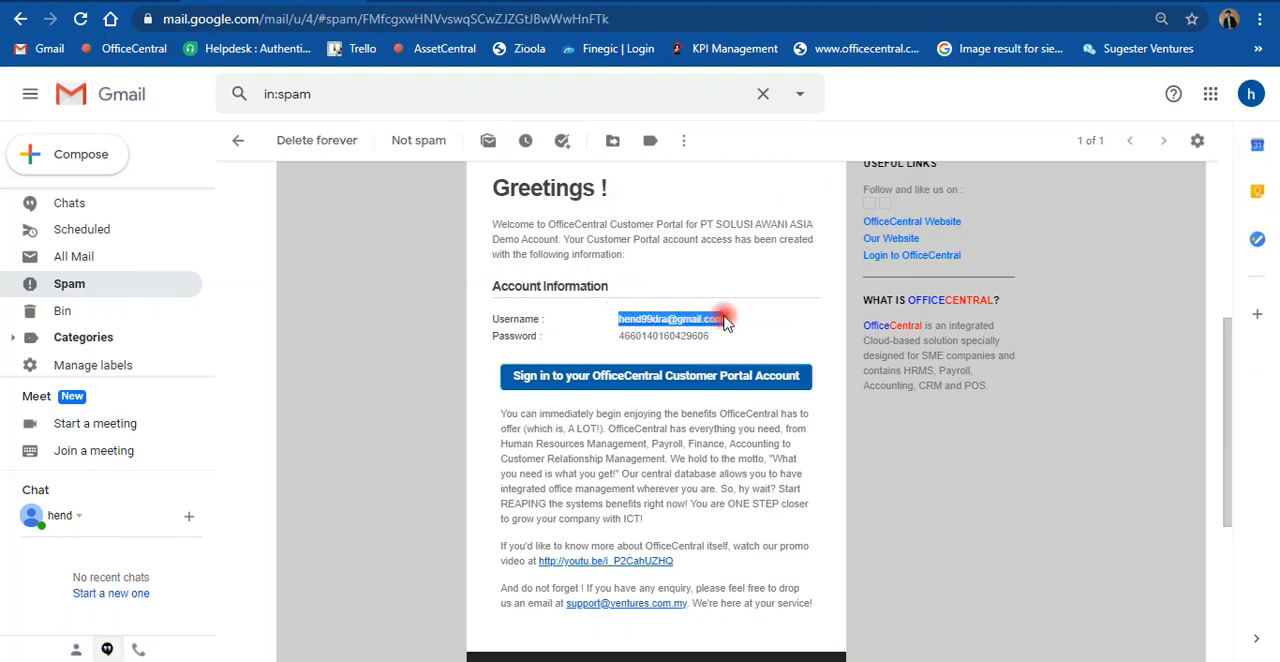
click(480, 1)
drag(867, 450, 655, 443)
key(ctrl+v)
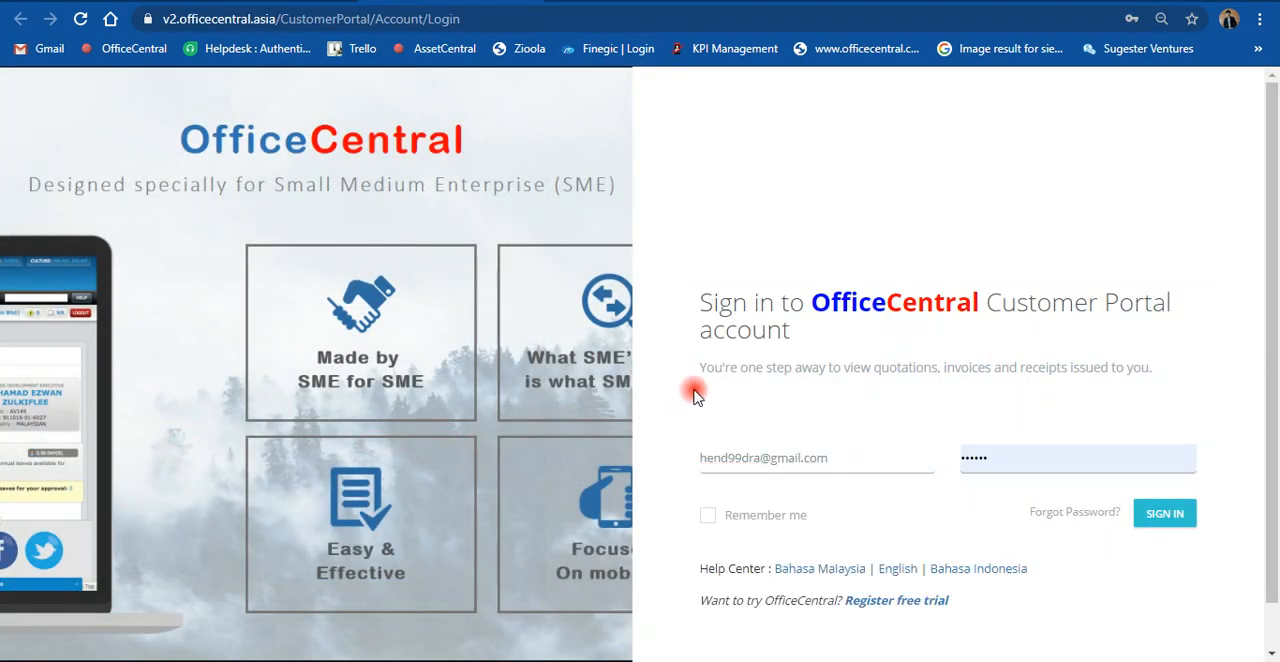
Step: Copy the portal password from the welcome e-mail into the password field of the Customer Portal sign-in form
click(262, 1)
drag(711, 337, 616, 336)
click(450, 1)
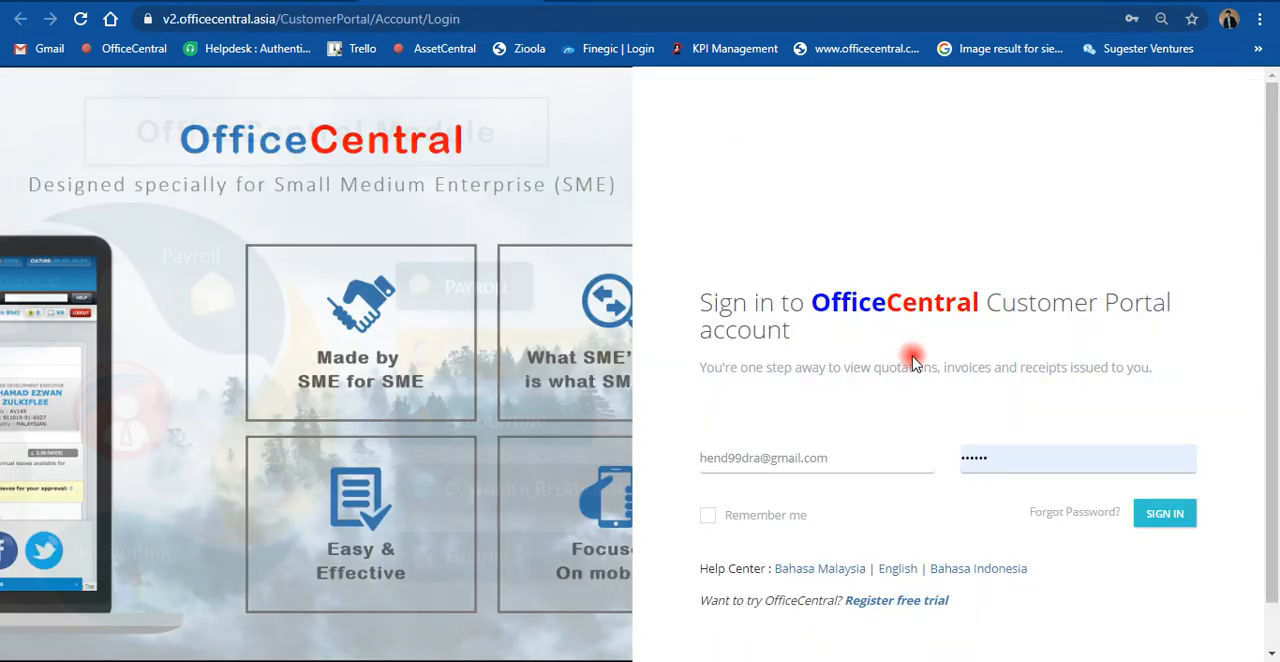
drag(999, 458, 907, 444)
key(ctrl+v)
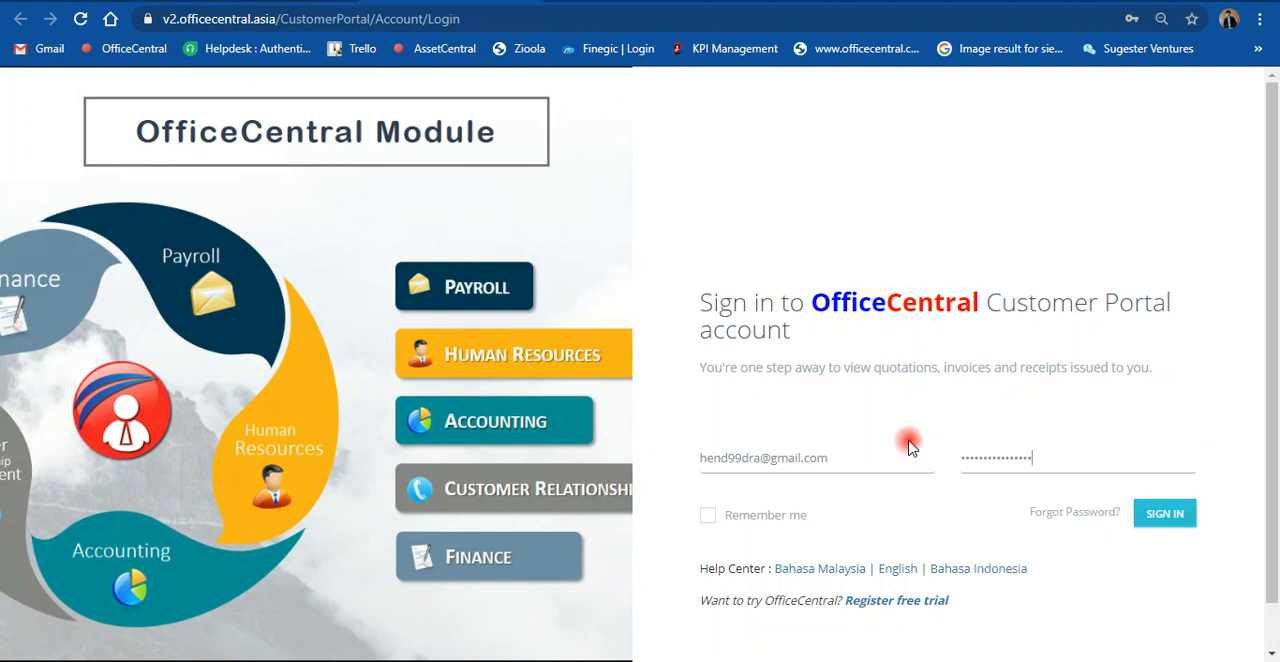
Step: Sign in to the Customer Portal without saving the password in the browser, and view the customer's profile options
click(1159, 525)
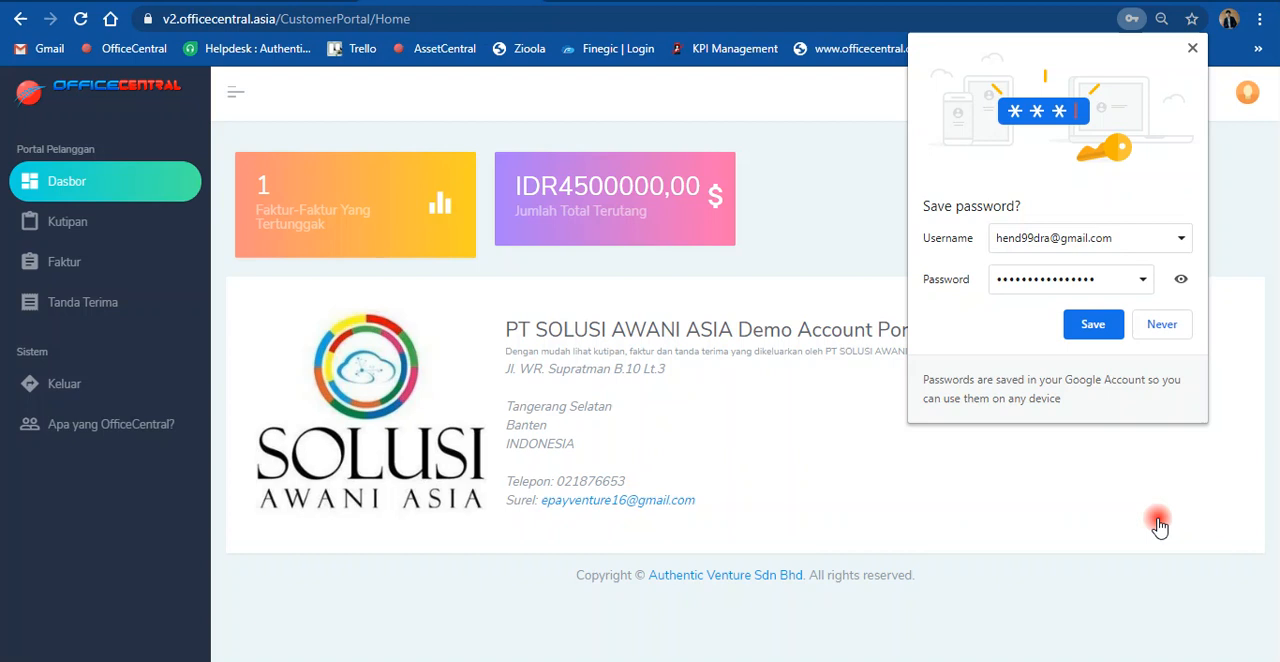
click(1191, 58)
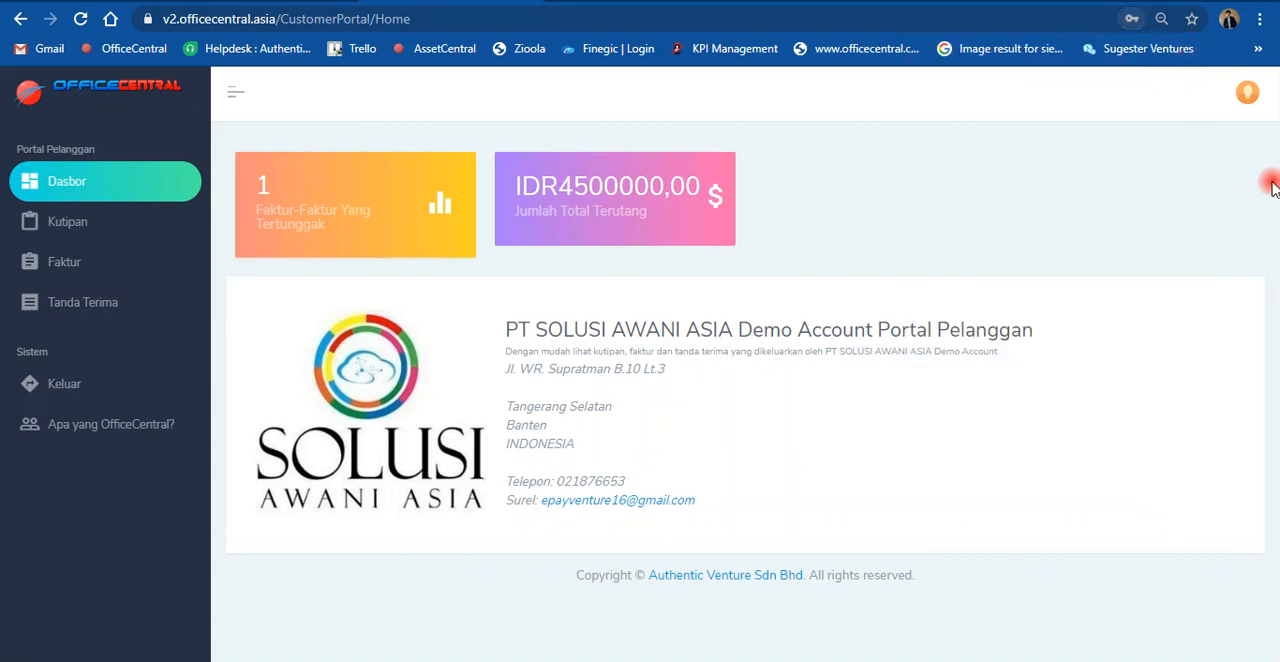
click(1246, 98)
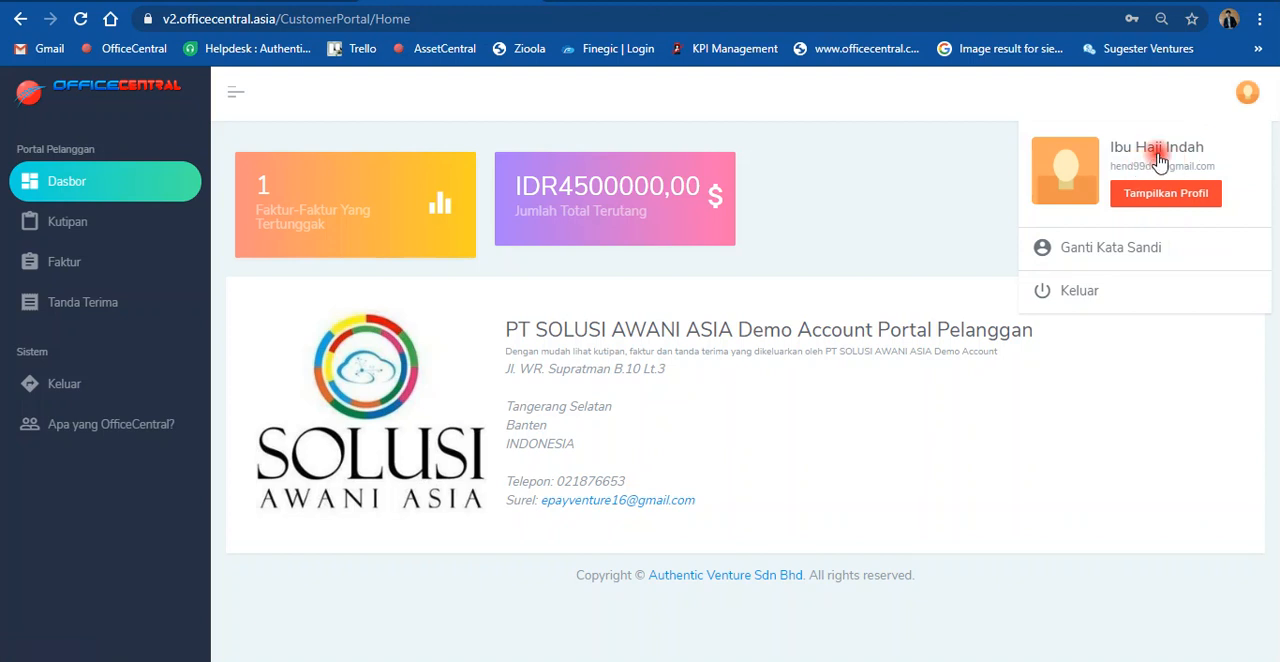
click(885, 110)
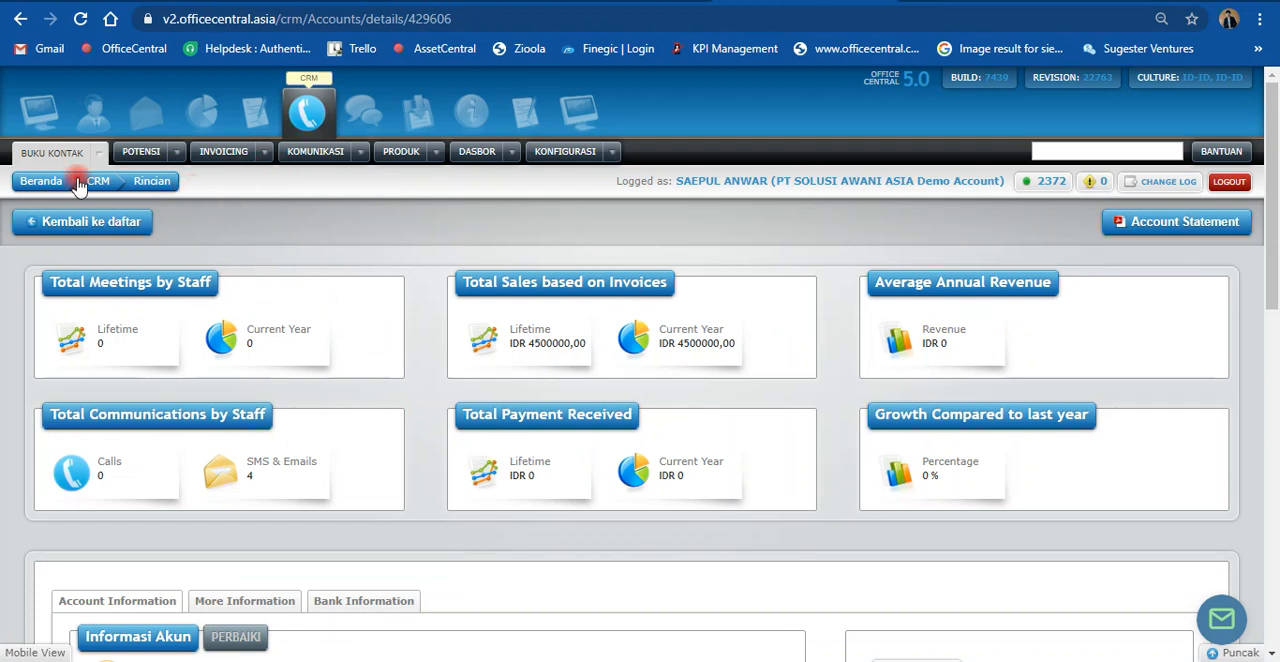
Step: Return to the CRM's invoice list, signing back in with the saved staff credentials, and locate the "Kirim (Order Baju Kaftan)" invoice
click(264, 152)
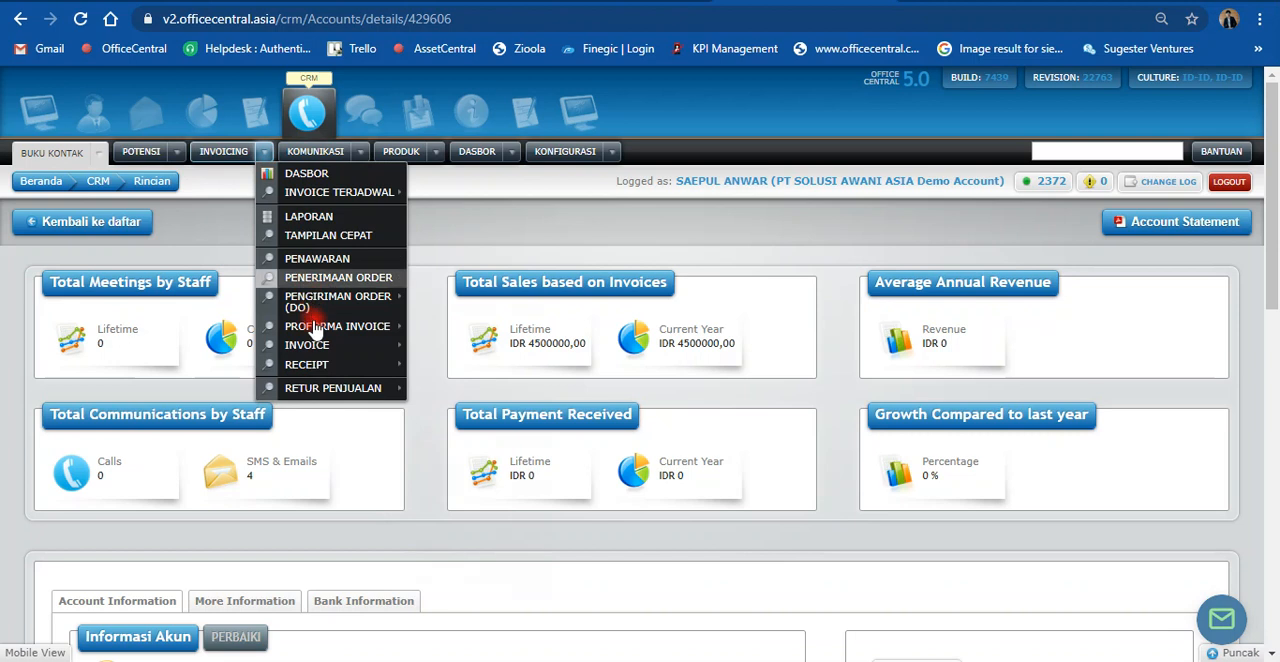
mouse_move(330, 345)
click(452, 367)
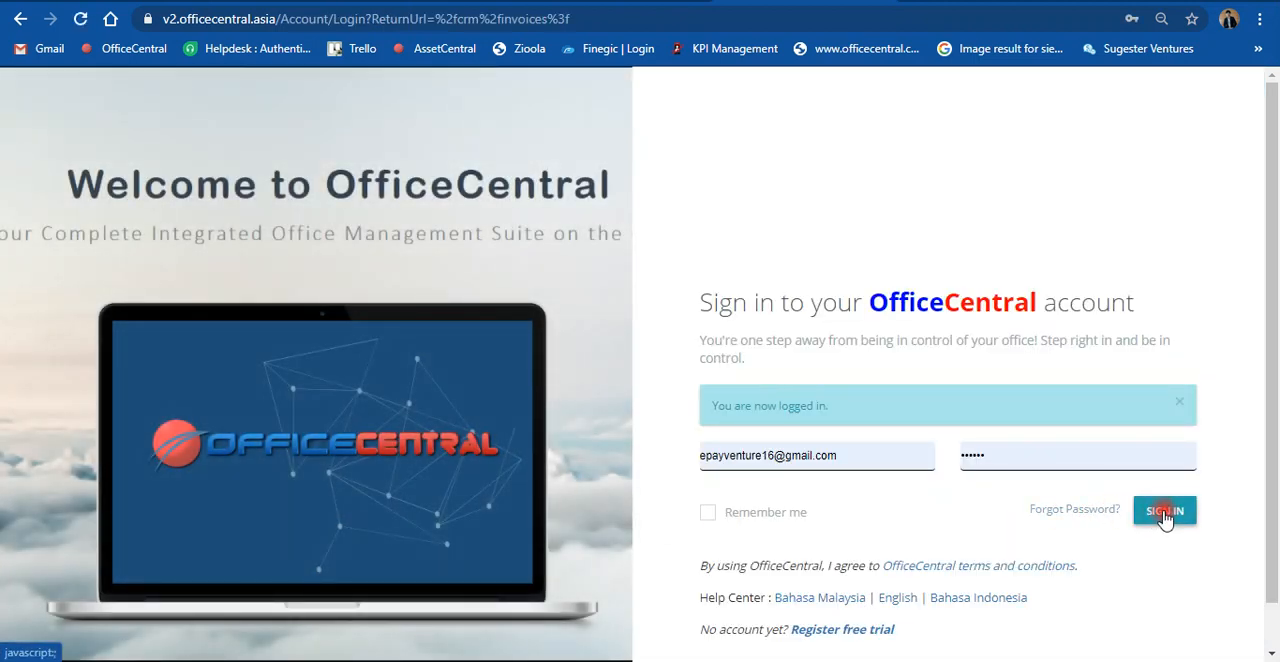
click(1164, 512)
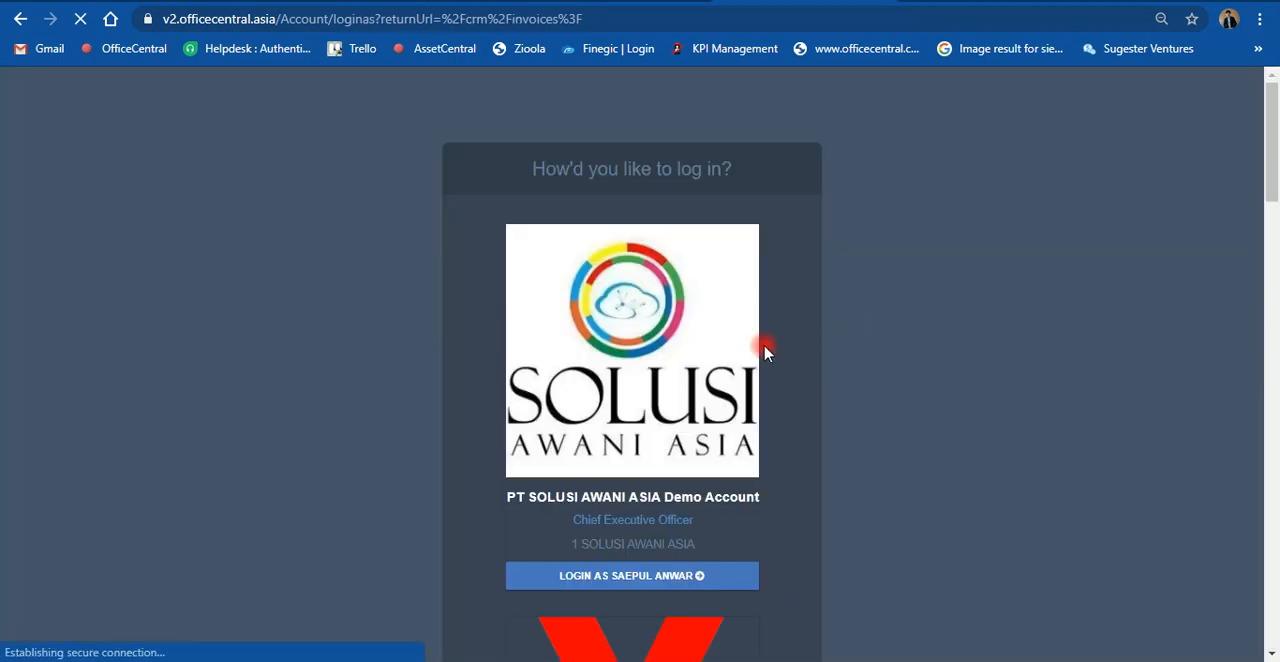
click(629, 349)
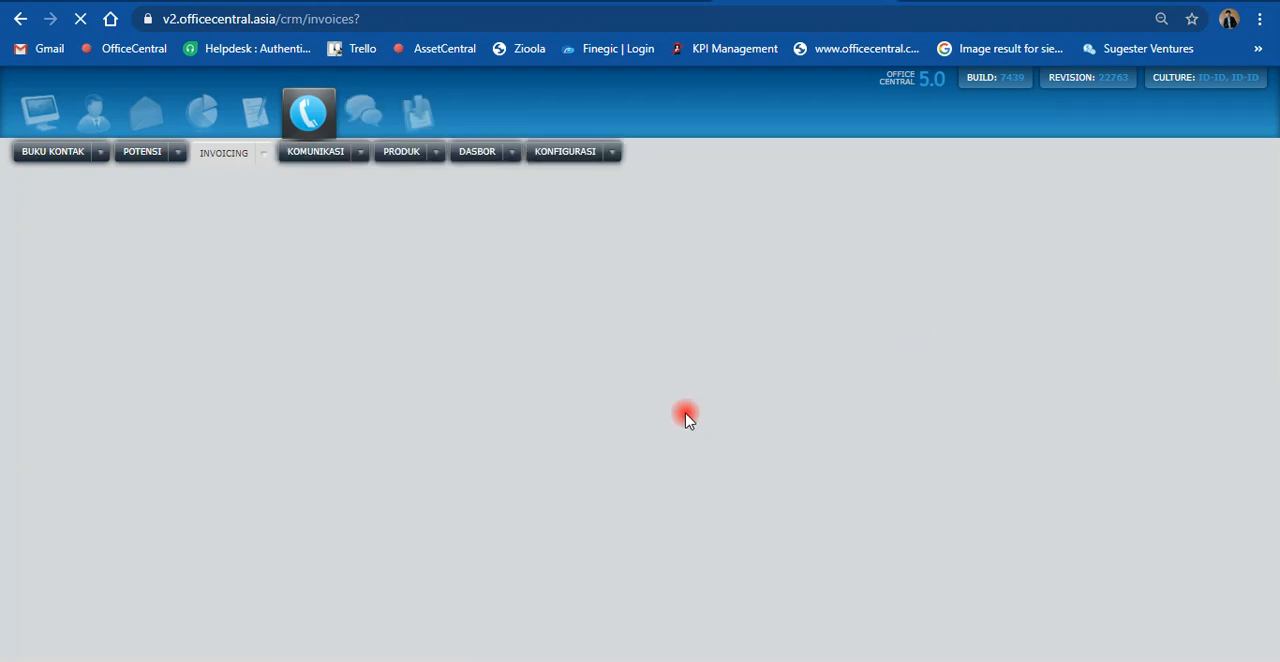
scroll(650, 421, down, 1)
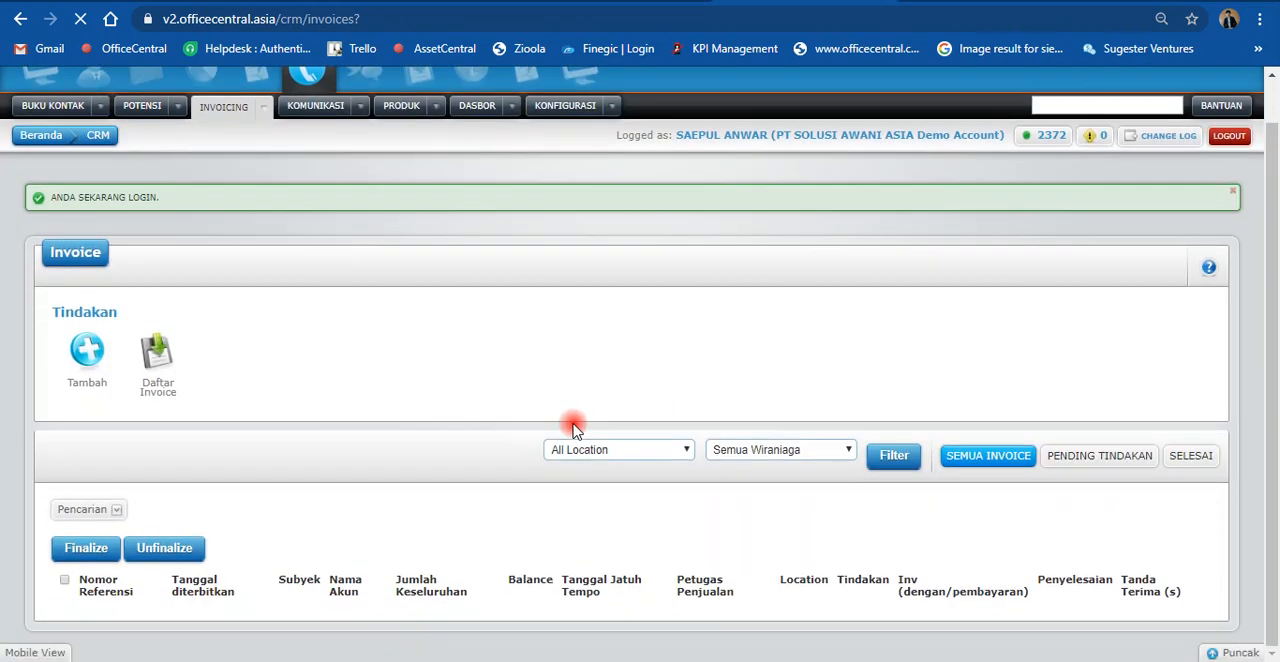
scroll(573, 430, down, 1)
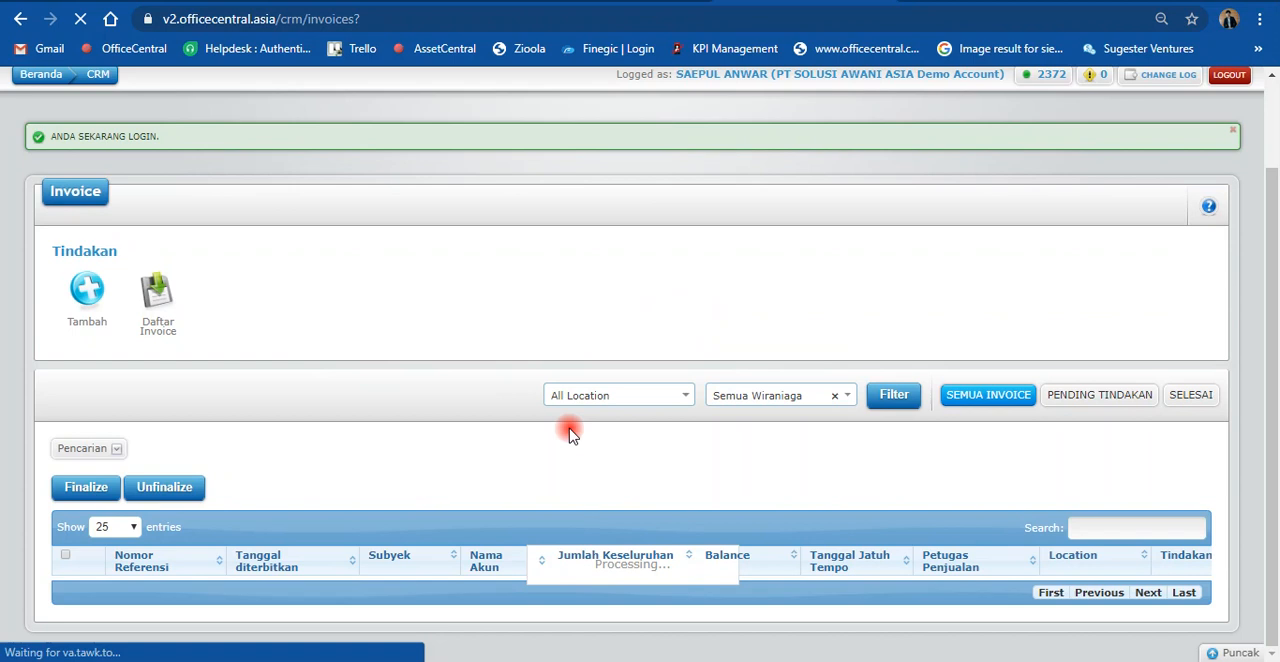
scroll(570, 432, down, 2)
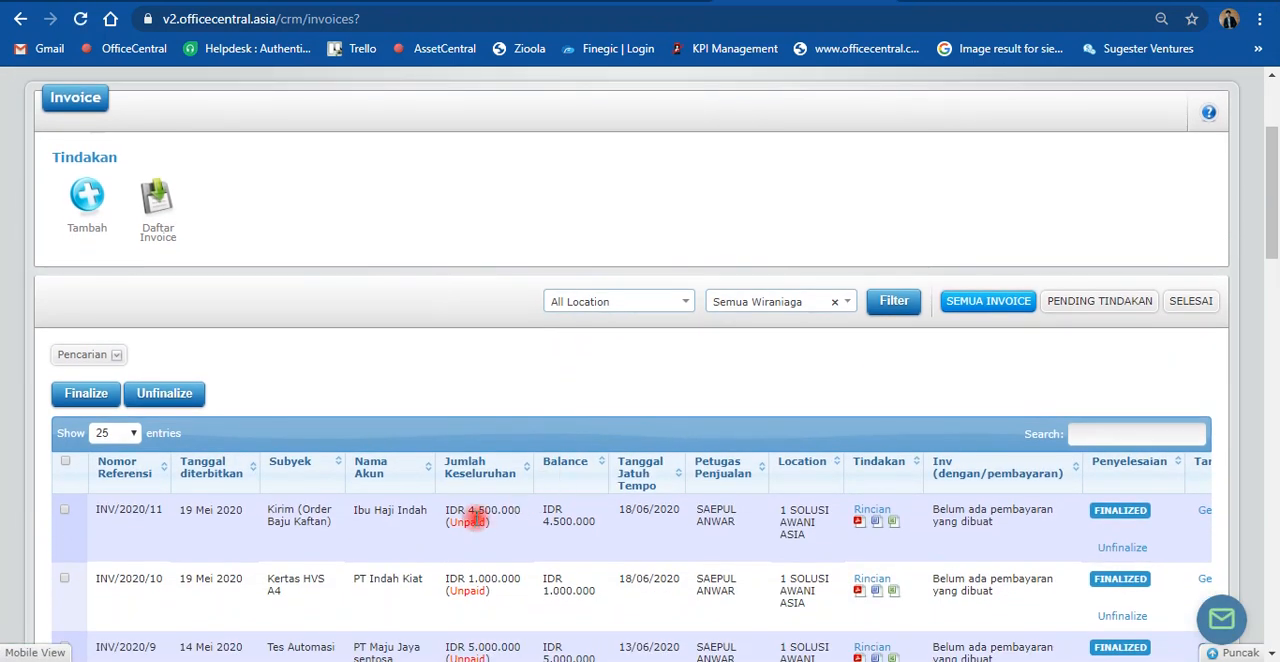
Step: Switch to the Customer Portal and review the customer's quotations in the Kutipan list
scroll(486, 484, up, 4)
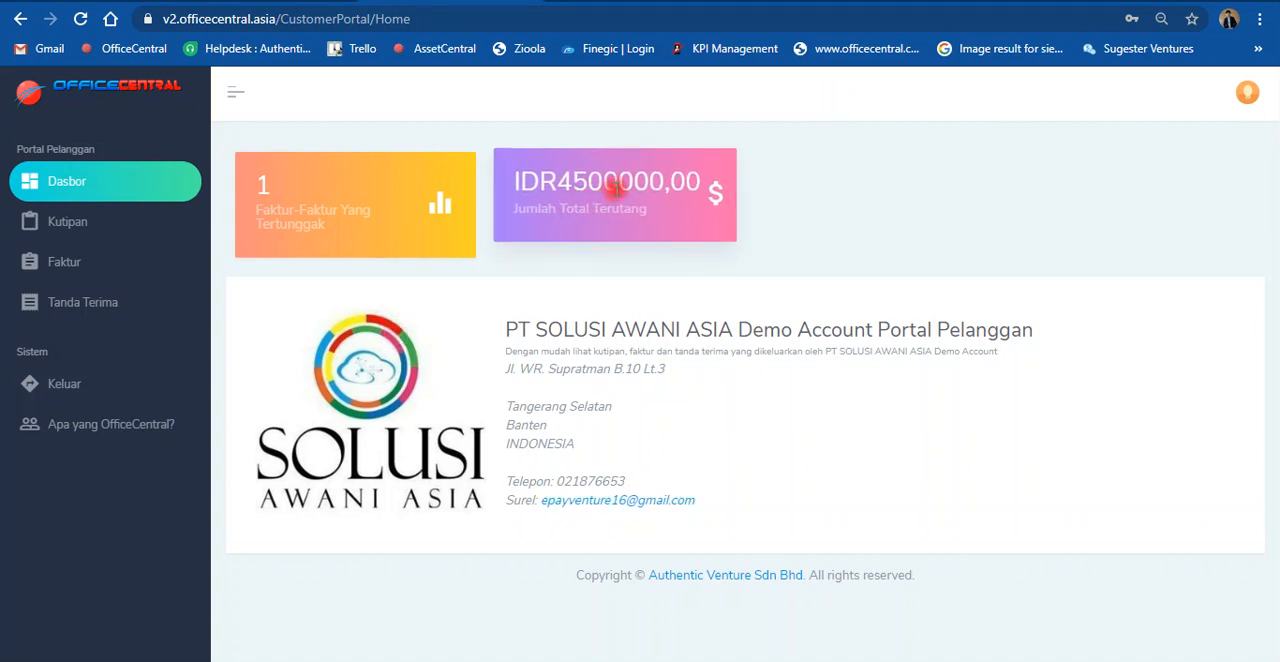
click(86, 232)
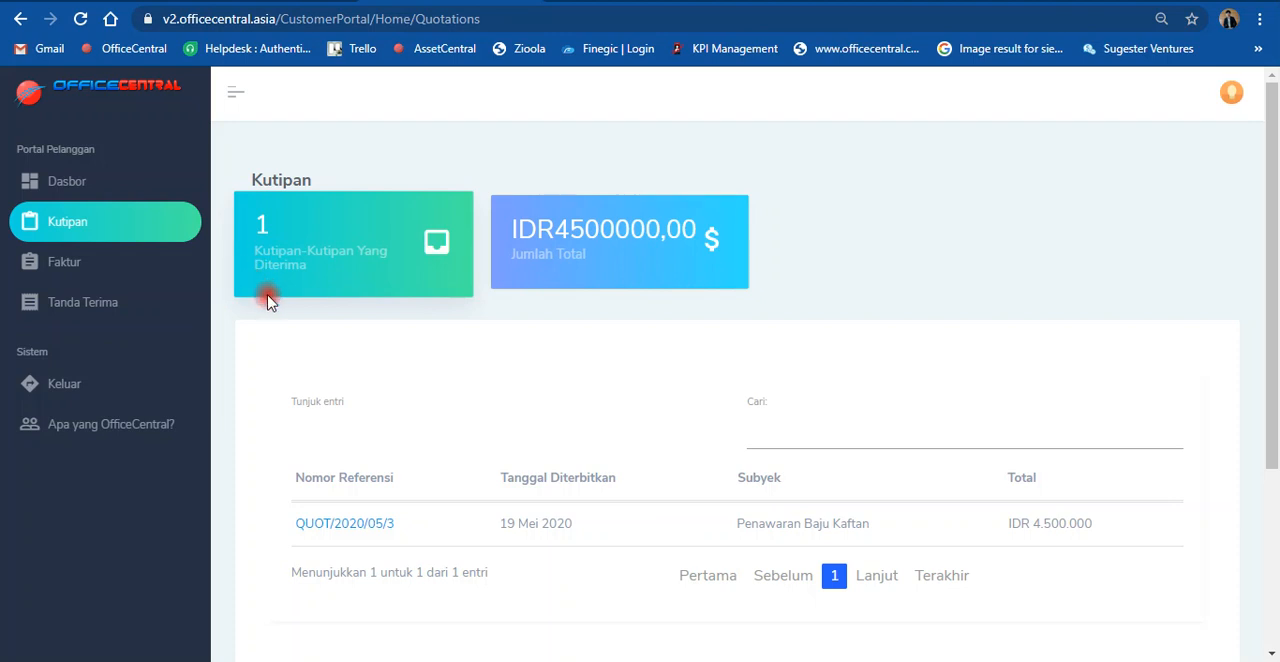
scroll(580, 397, down, 2)
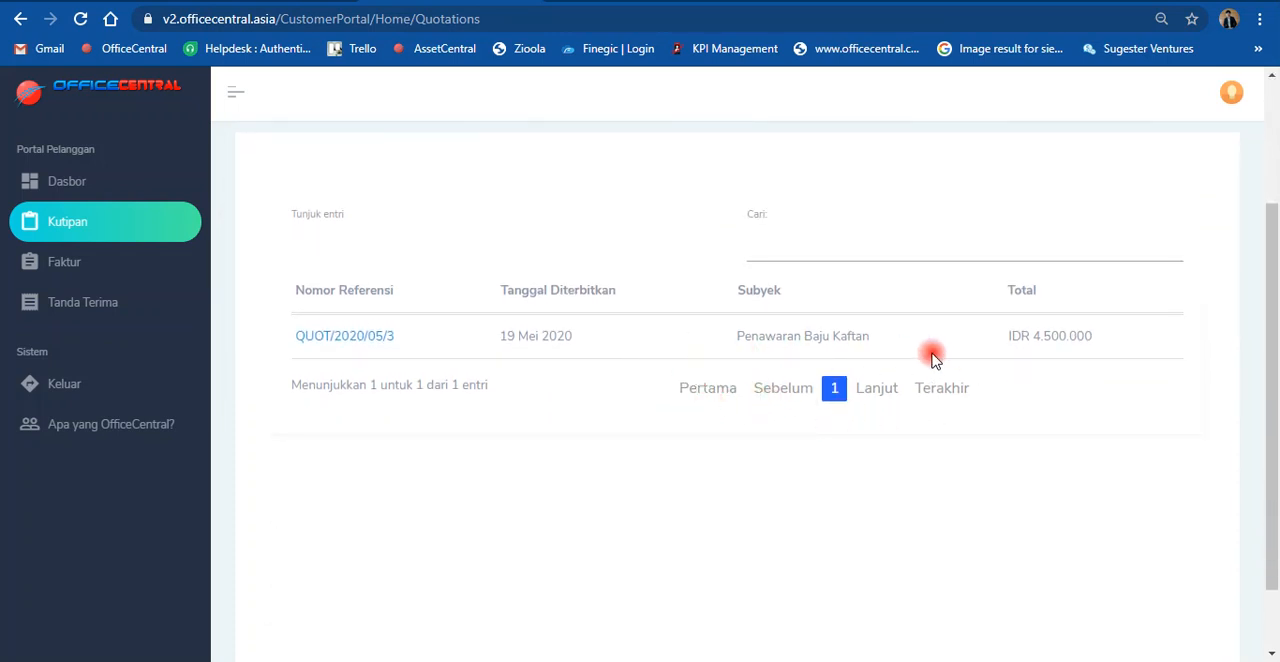
Step: Examine the customer's invoices (Faktur) and receipts (Tanda Terima) in the Customer Portal, including totals and payment status
click(83, 275)
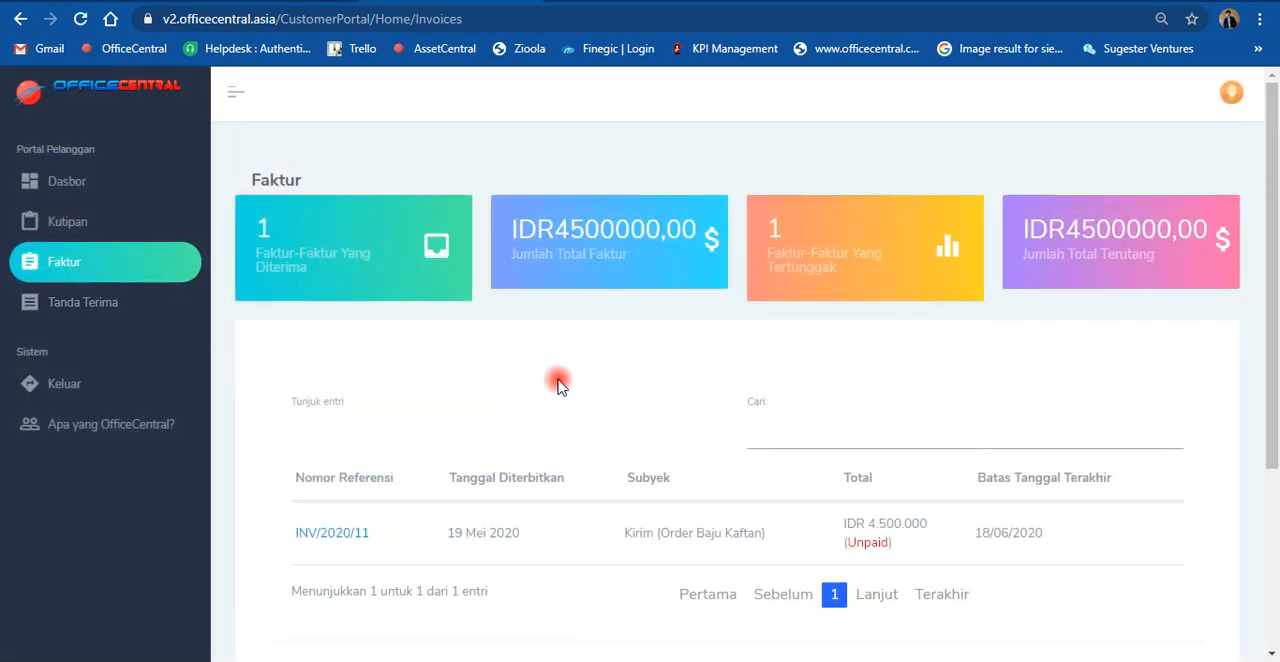
scroll(580, 386, down, 1)
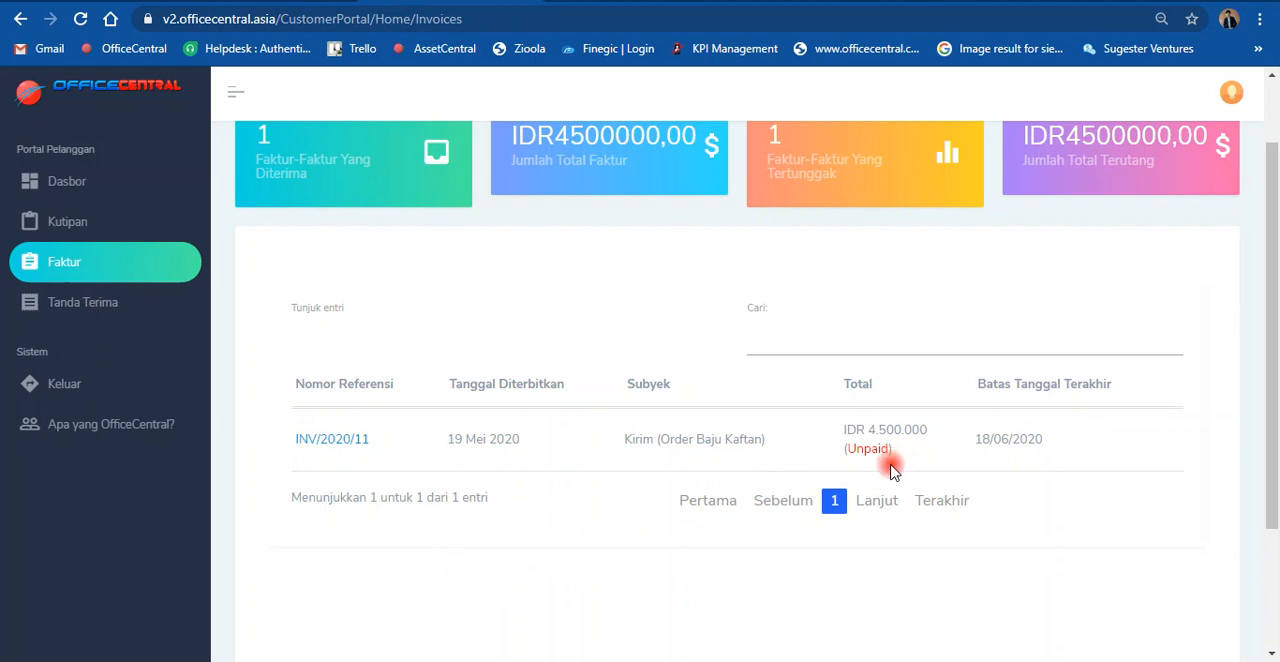
scroll(892, 465, down, 1)
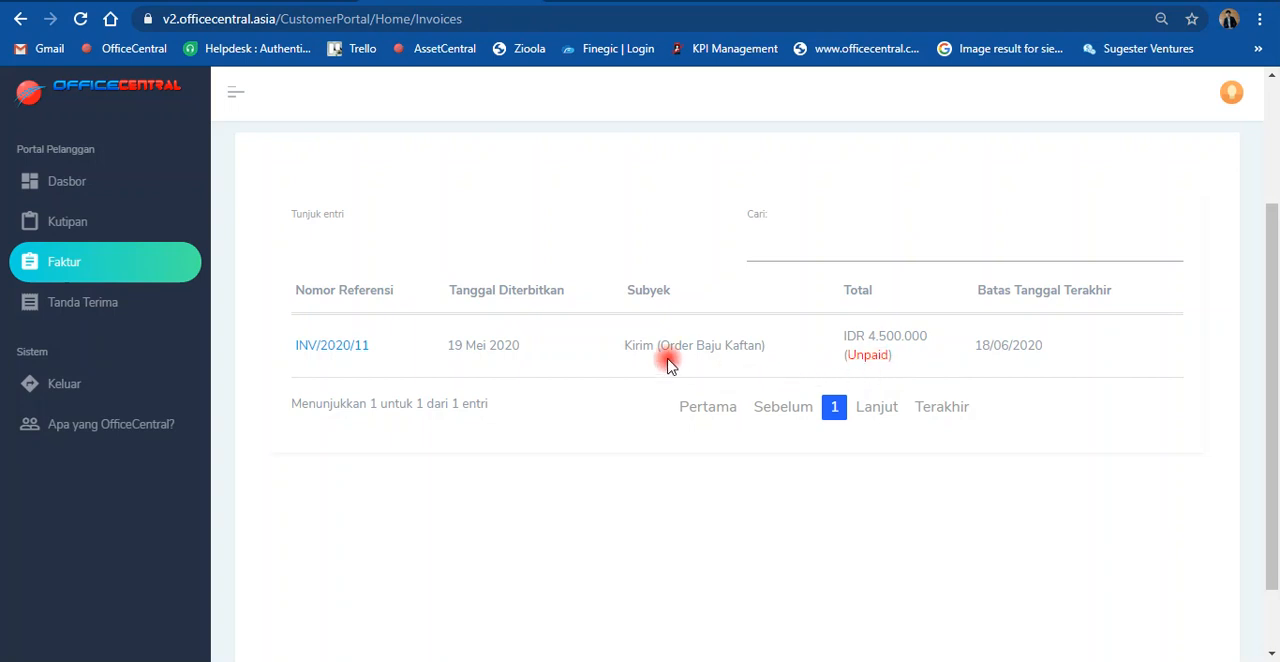
scroll(483, 385, up, 2)
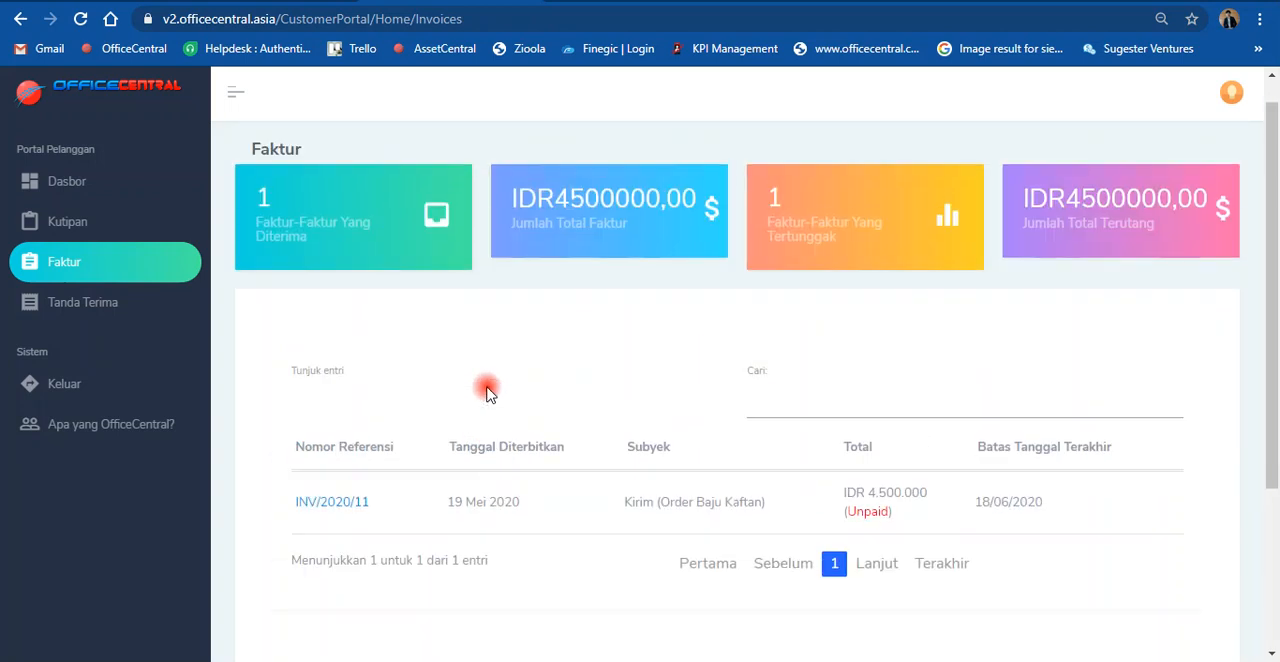
scroll(486, 389, down, 2)
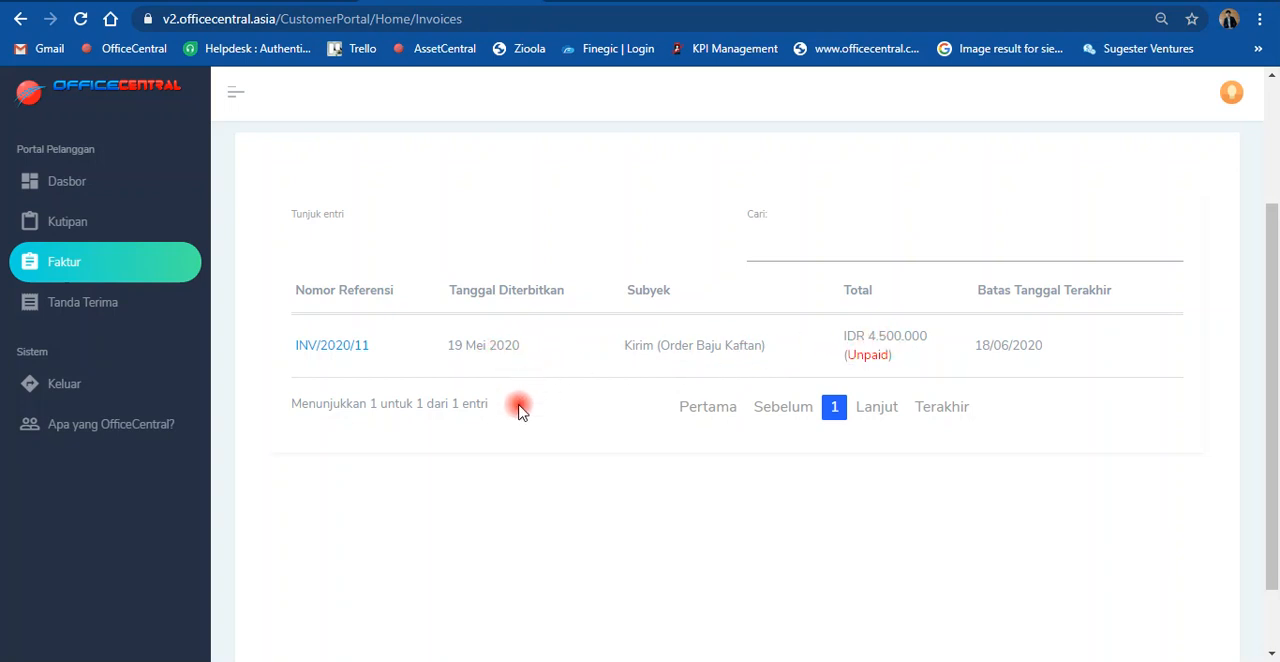
scroll(519, 418, up, 1)
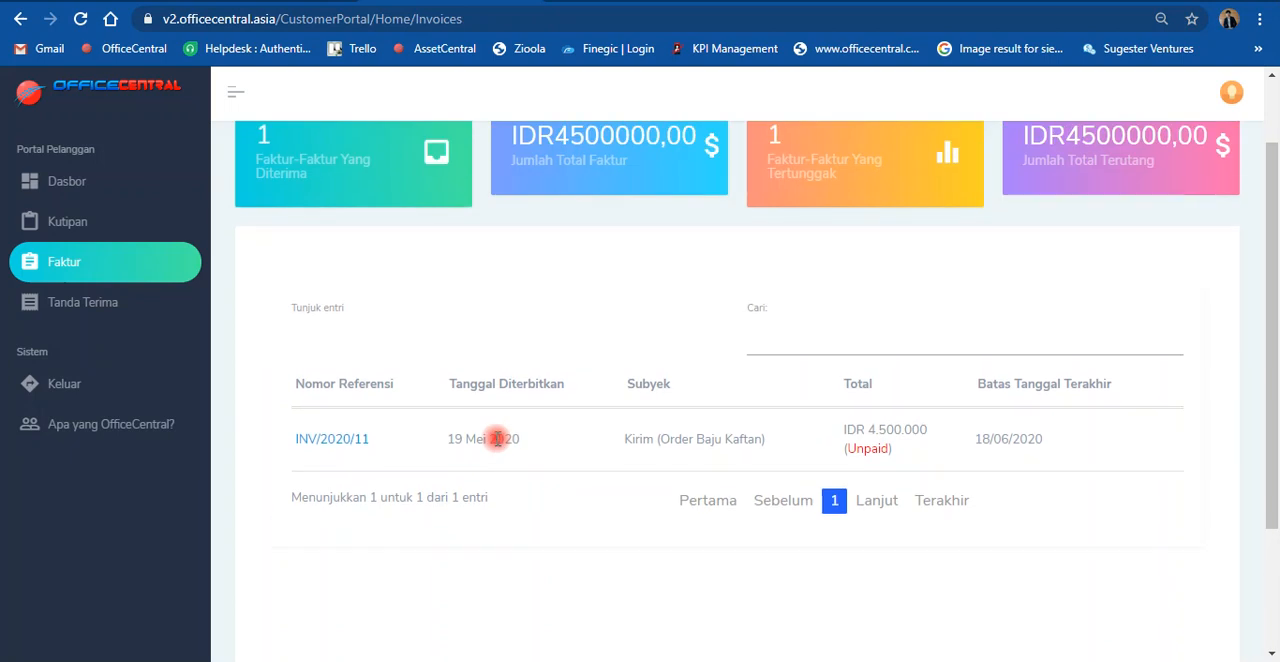
click(105, 306)
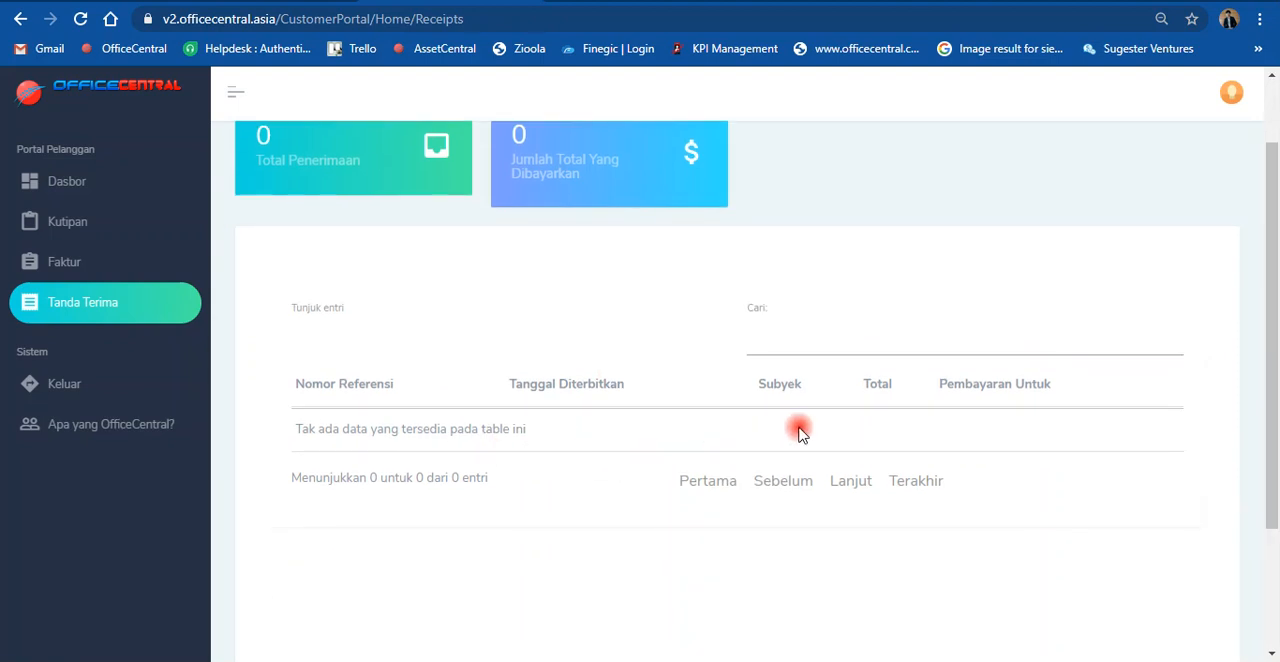
scroll(740, 425, up, 1)
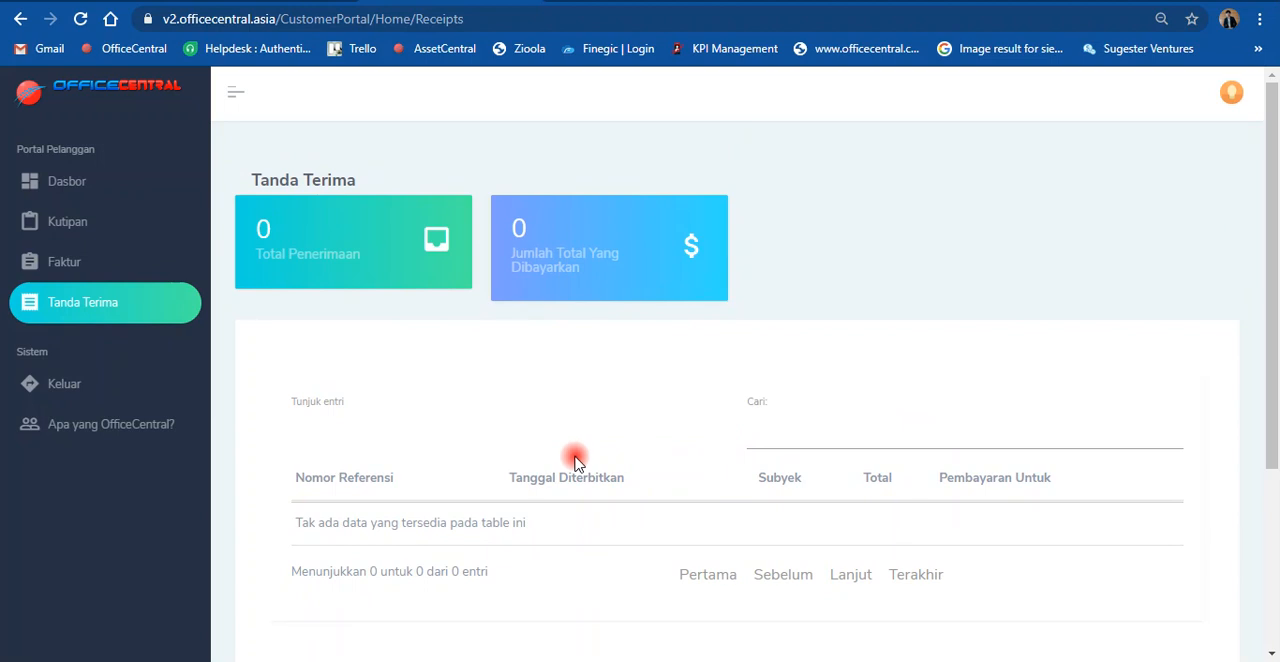
Step: Return to the CRM's invoice list and generate a receipt for the "Kirim (Order Baju Kaftan)" invoice
click(748, 2)
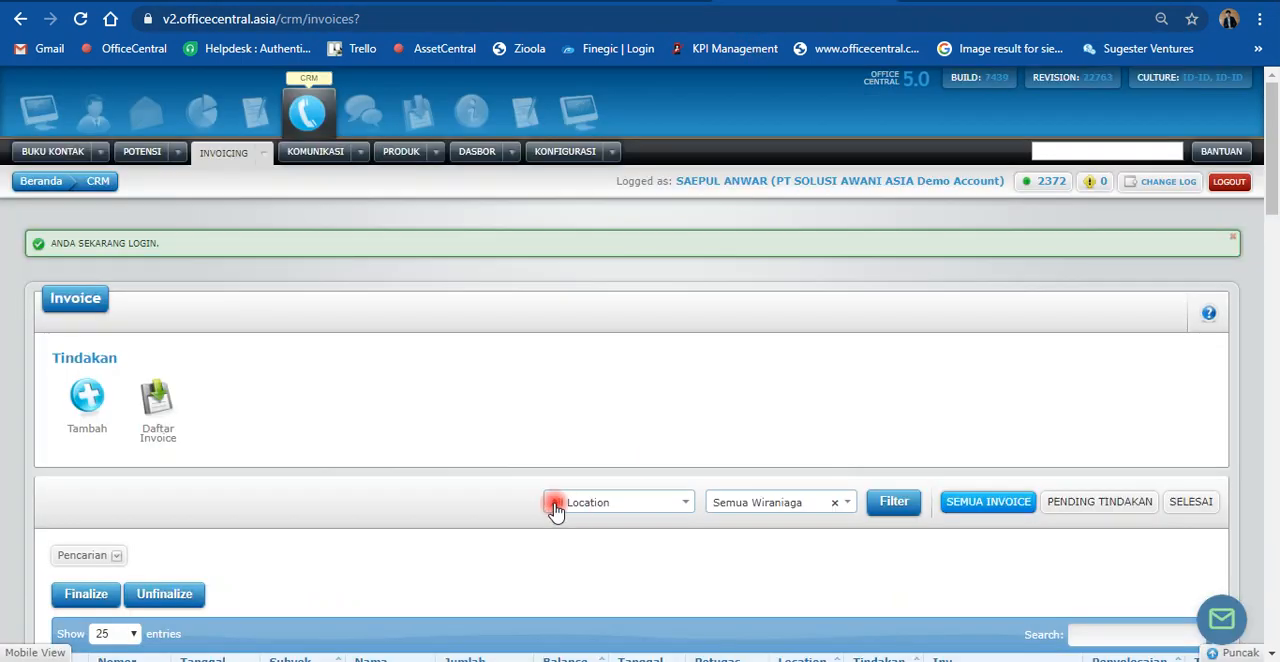
click(264, 153)
scroll(780, 420, down, 3)
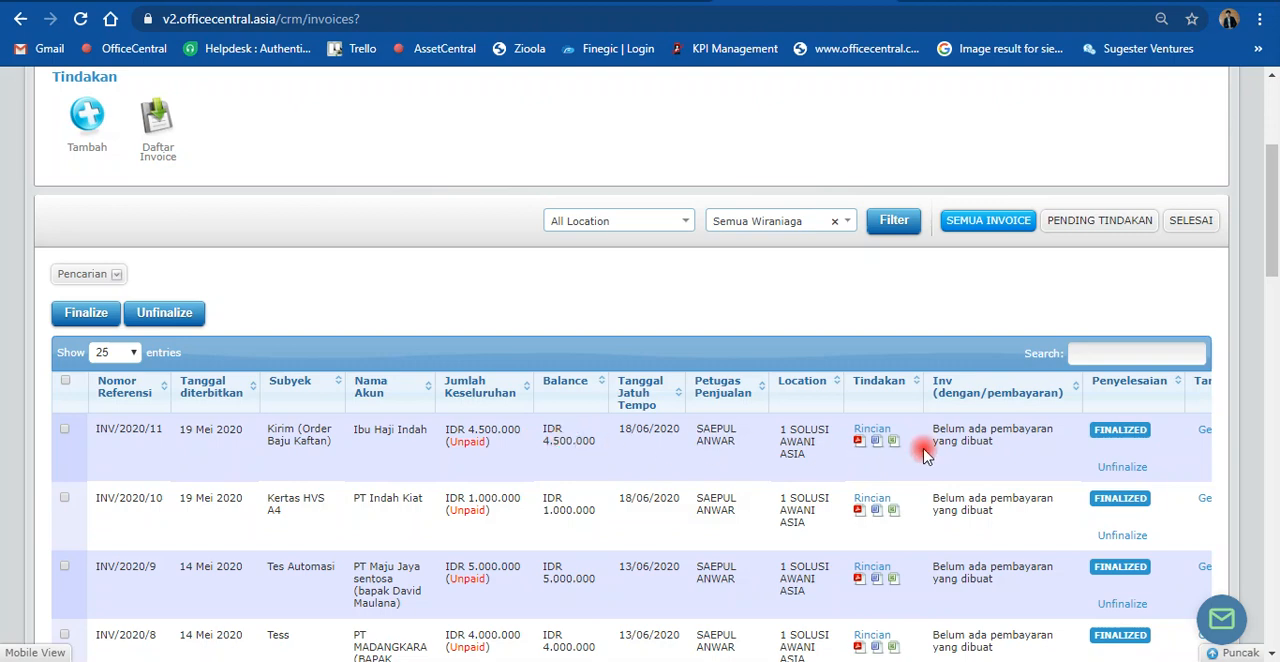
scroll(1010, 490, down, 15)
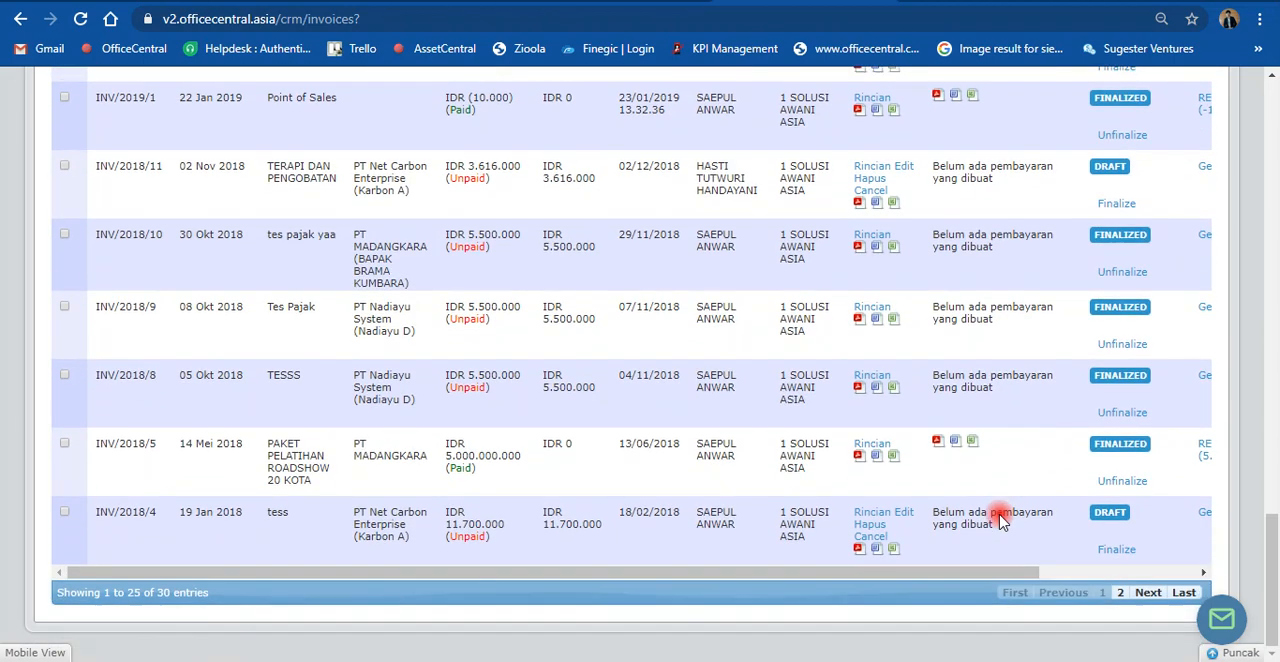
drag(983, 571, 1147, 572)
scroll(1025, 452, up, 20)
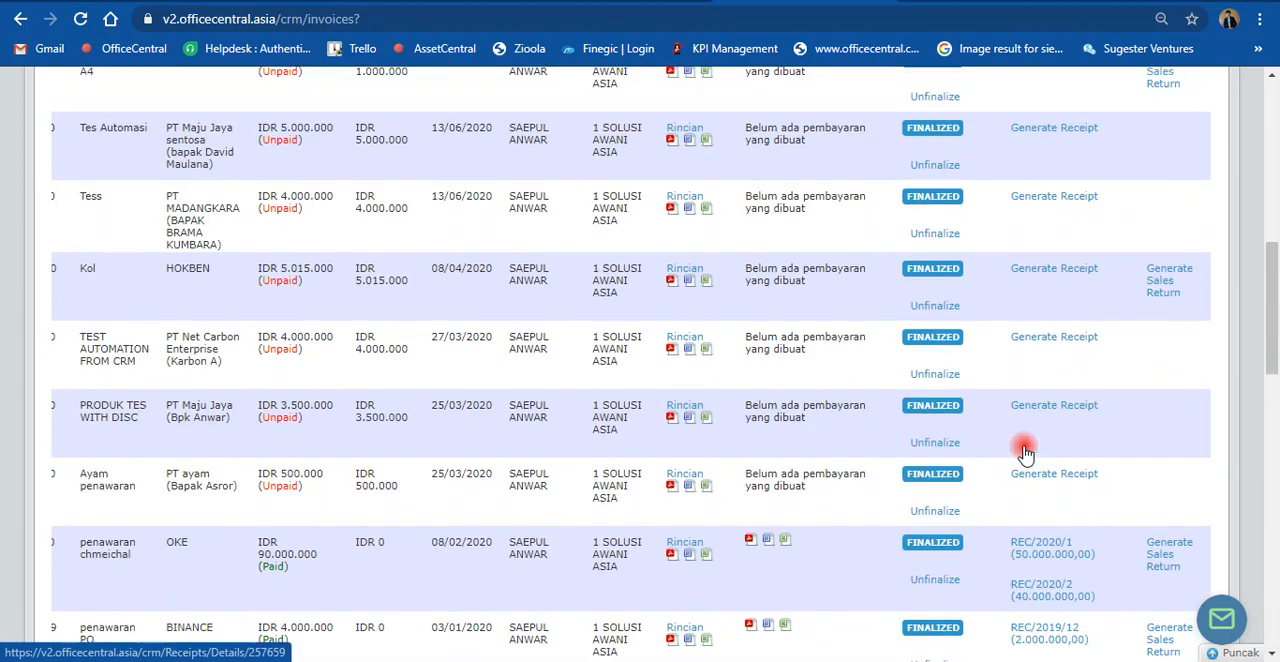
scroll(1025, 445, down, 3)
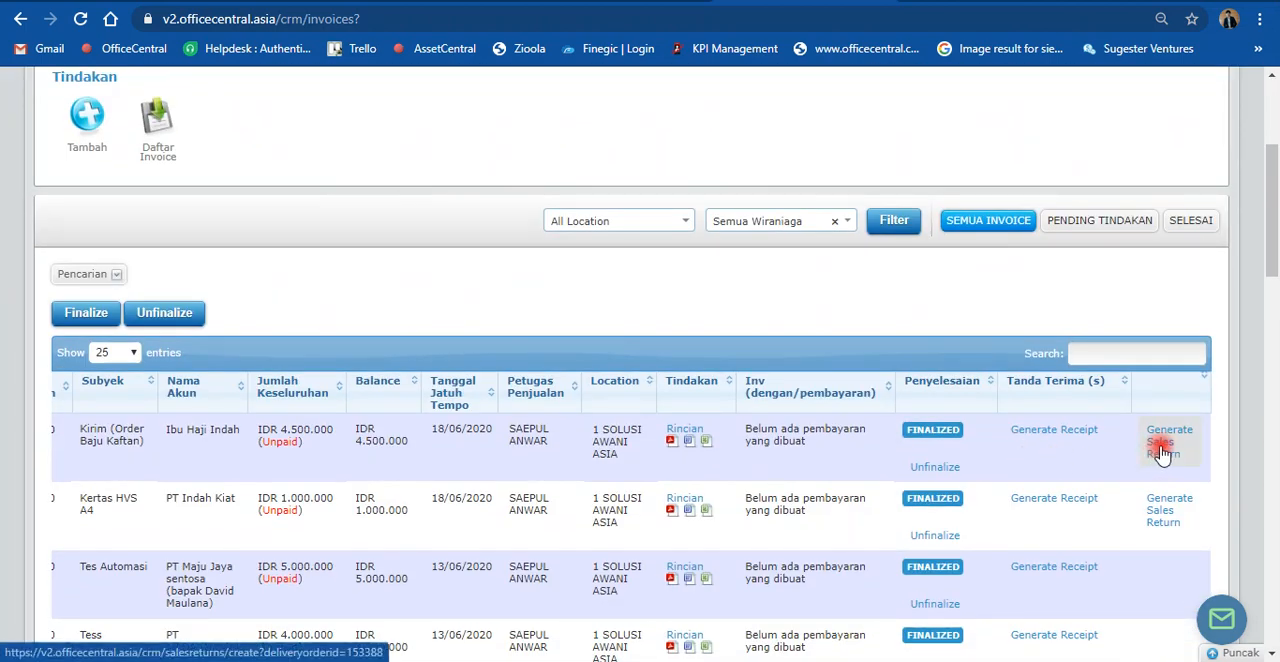
click(1031, 440)
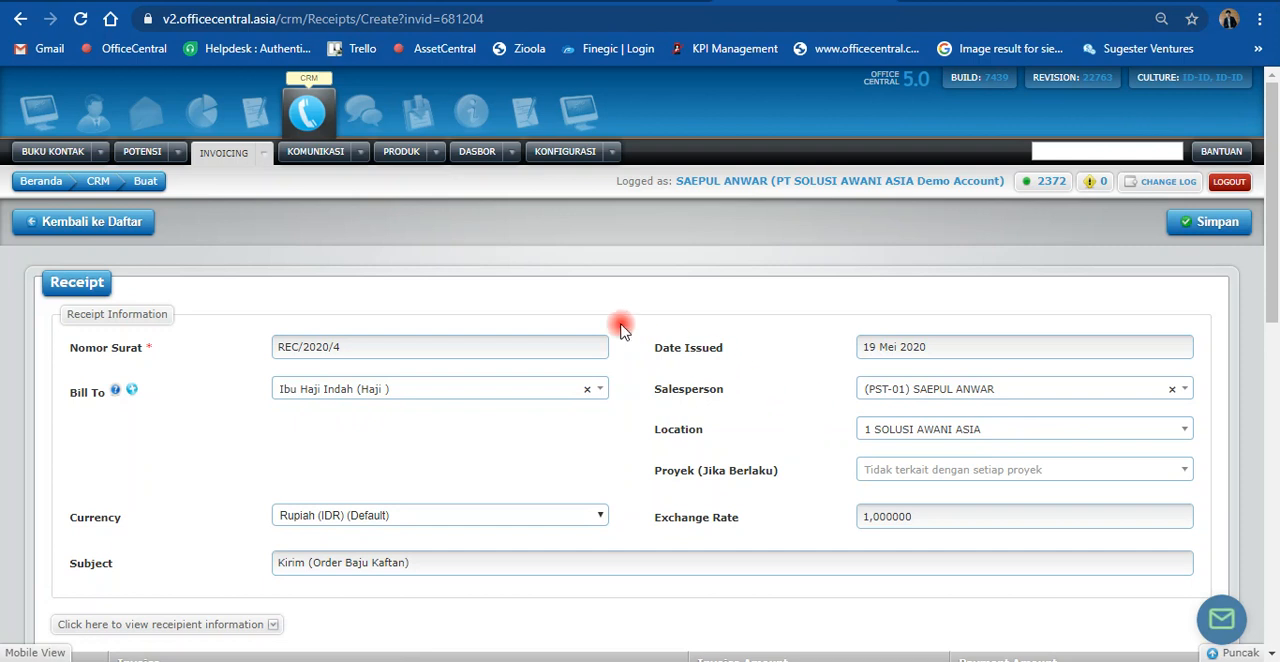
Step: Set the payment amount on the receipt's Kaftan invoice line to 2.500.000,00
scroll(437, 302, down, 2)
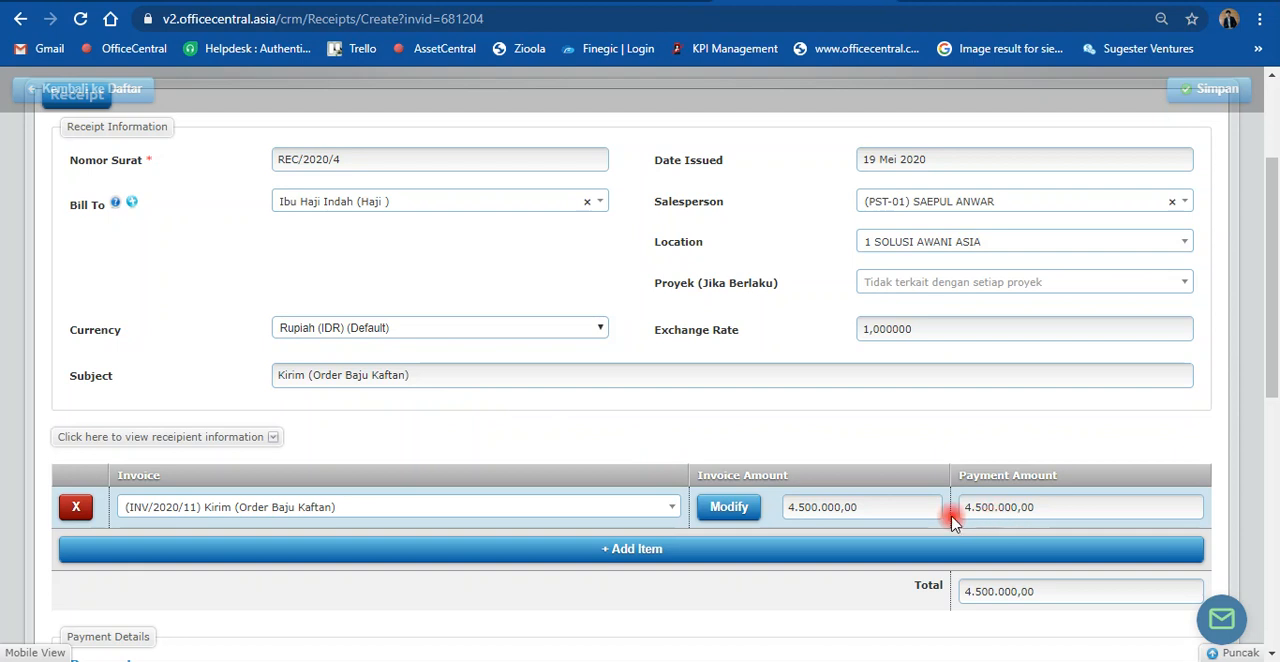
click(785, 507)
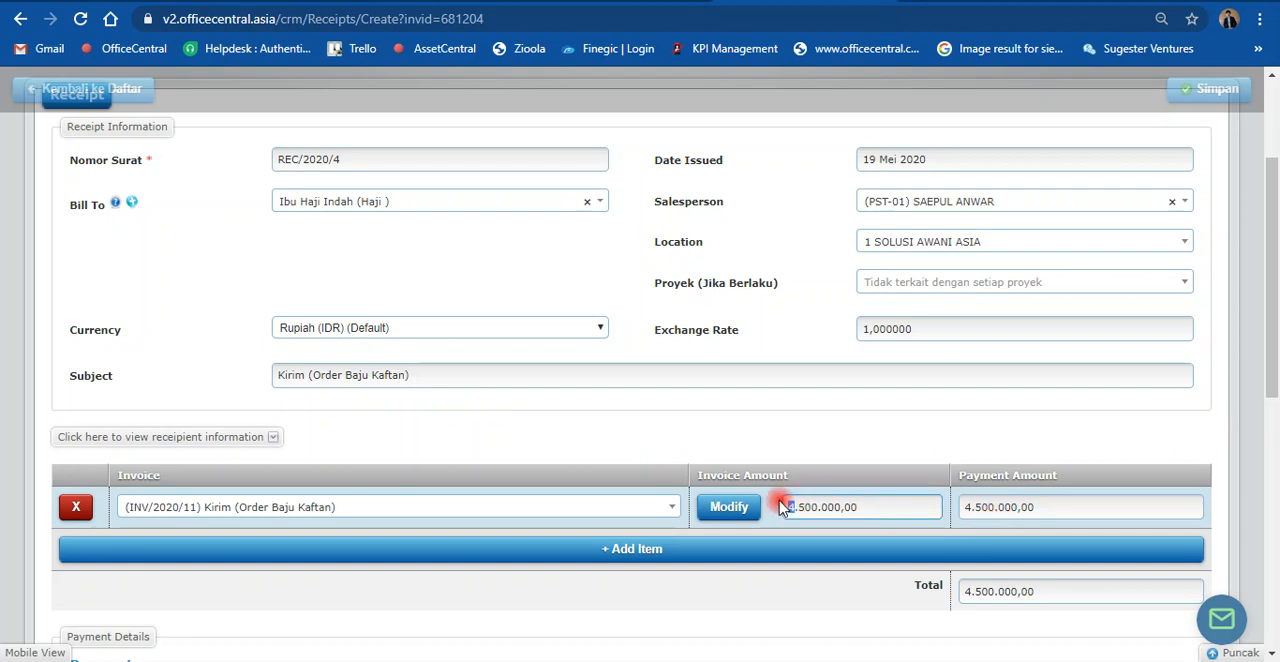
drag(971, 508, 956, 507)
text(2)
click(925, 429)
scroll(921, 428, down, 2)
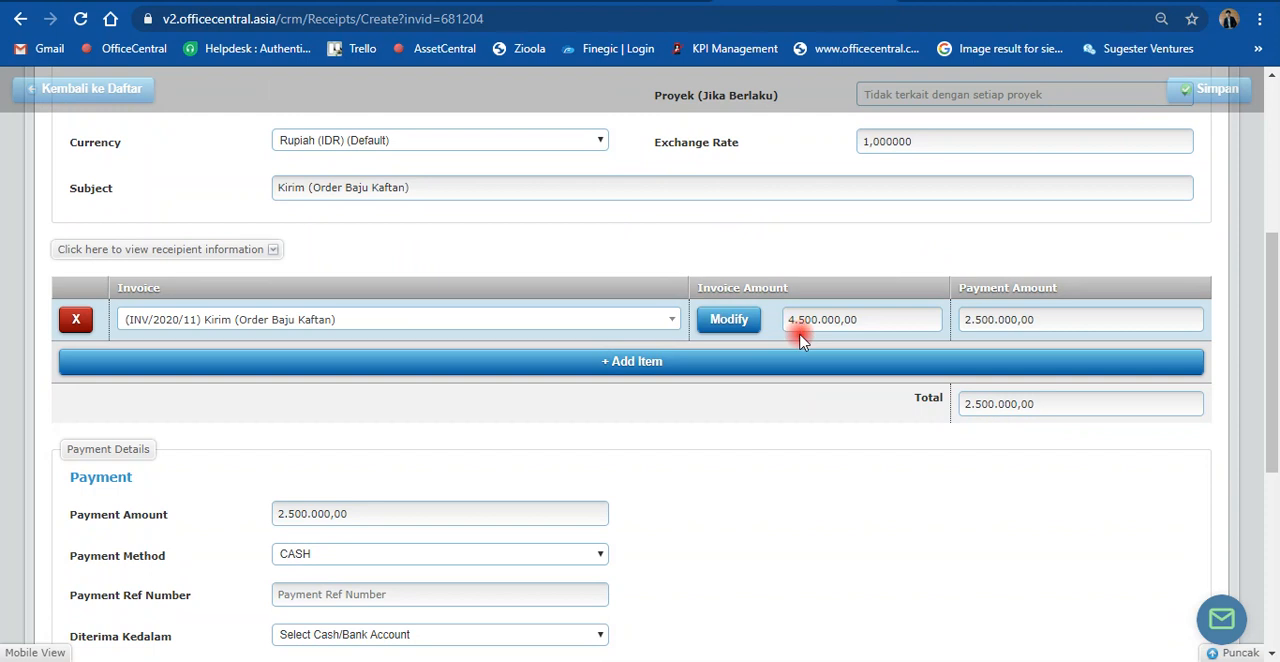
scroll(800, 345, down, 2)
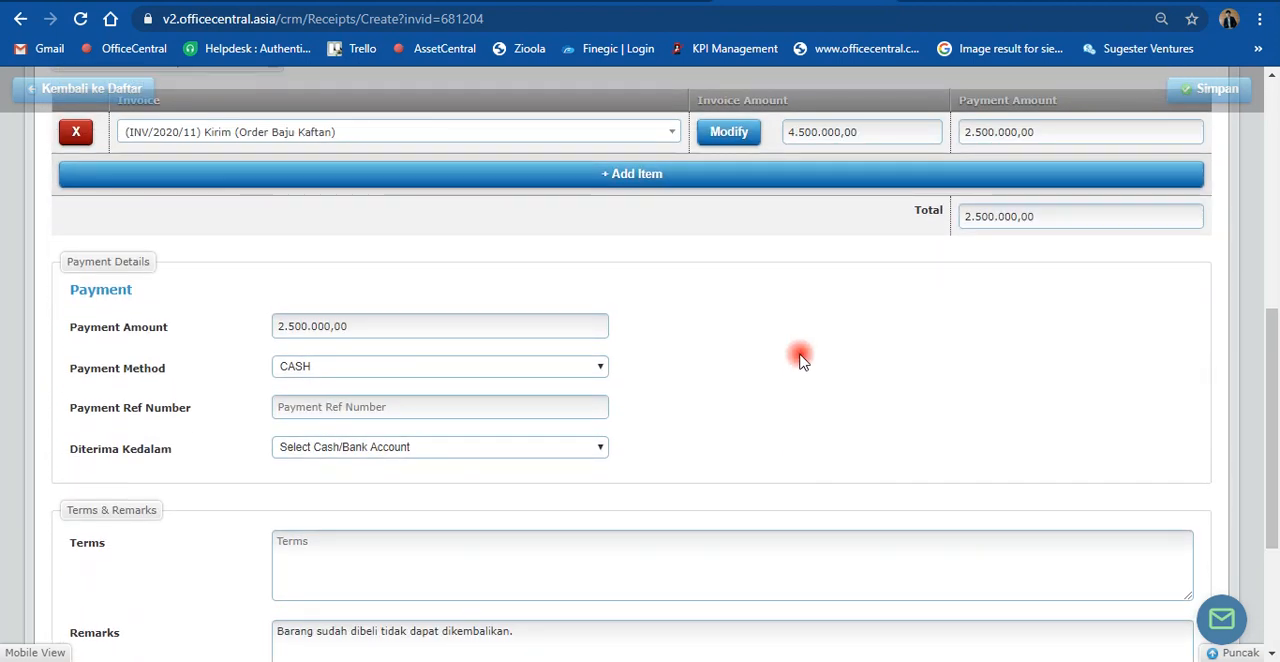
scroll(800, 358, up, 2)
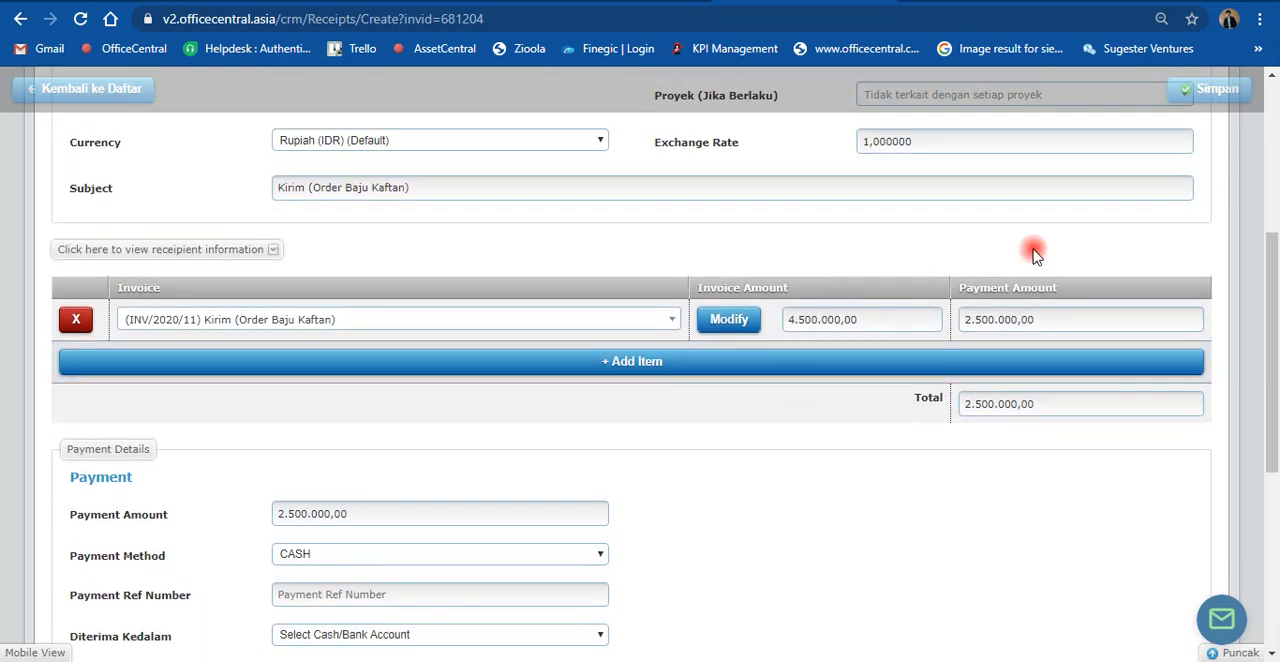
Step: Try to save the receipt, and choose BCA as the cash/bank account the payment is received into (Diterima Kedalam)
click(1197, 97)
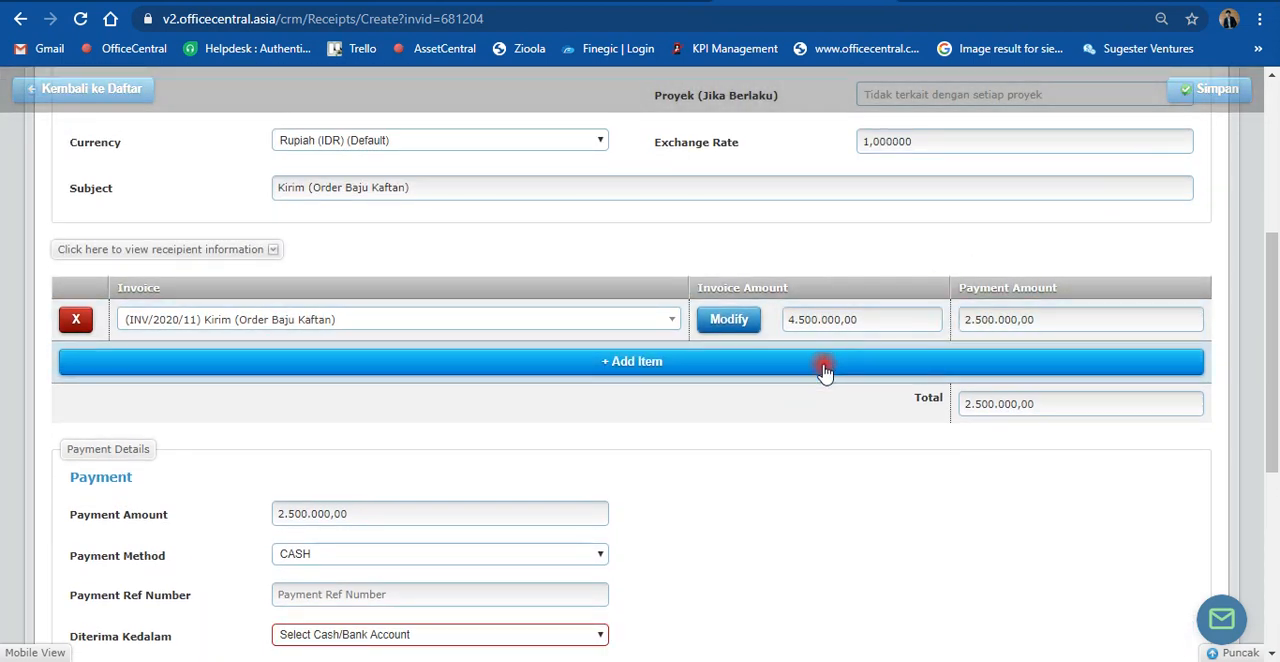
scroll(720, 490, down, 1)
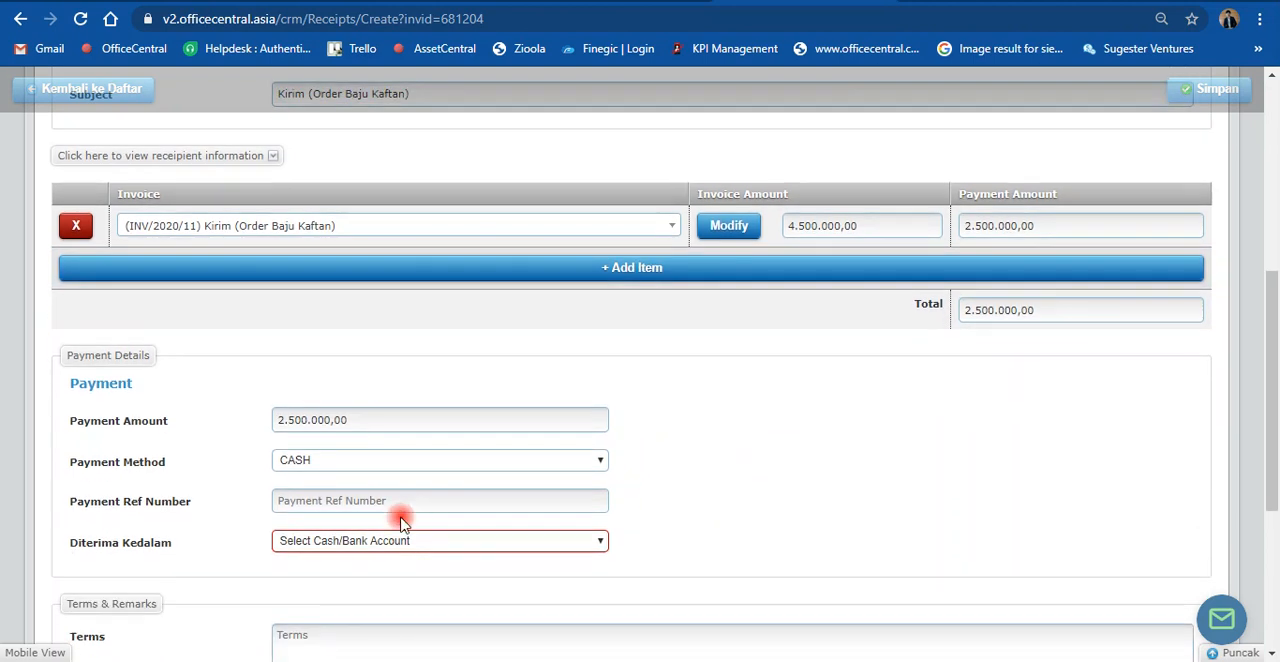
click(340, 543)
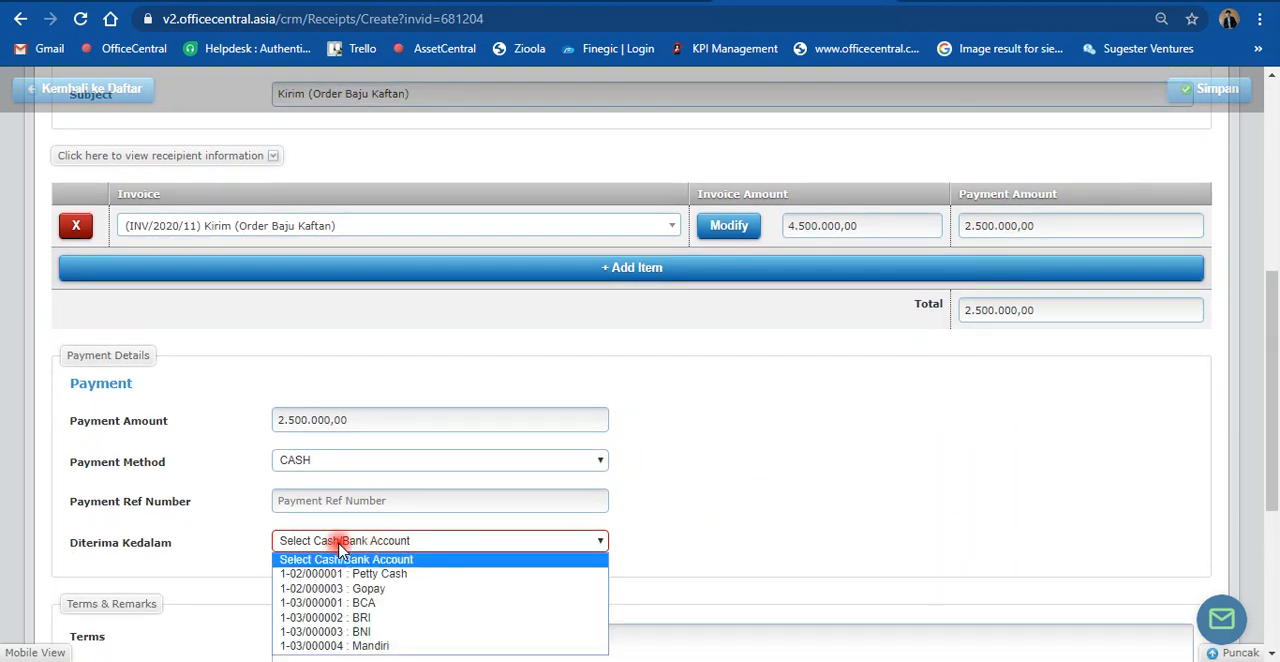
scroll(480, 530, down, 2)
click(432, 360)
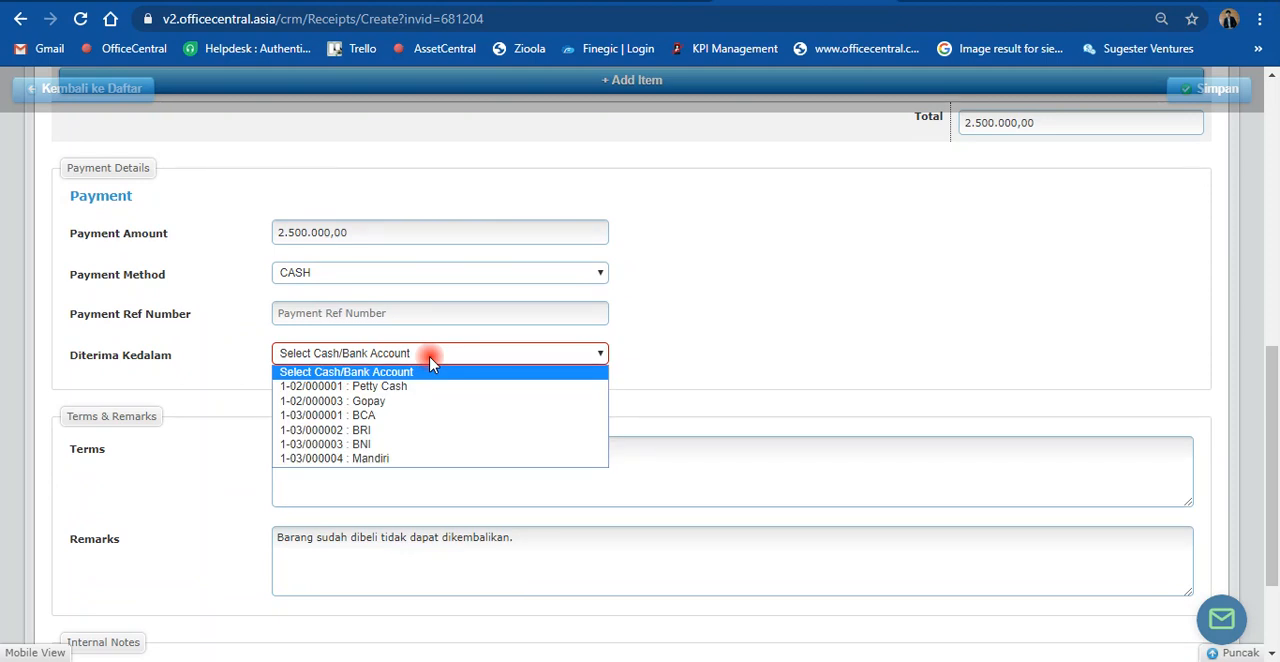
click(422, 415)
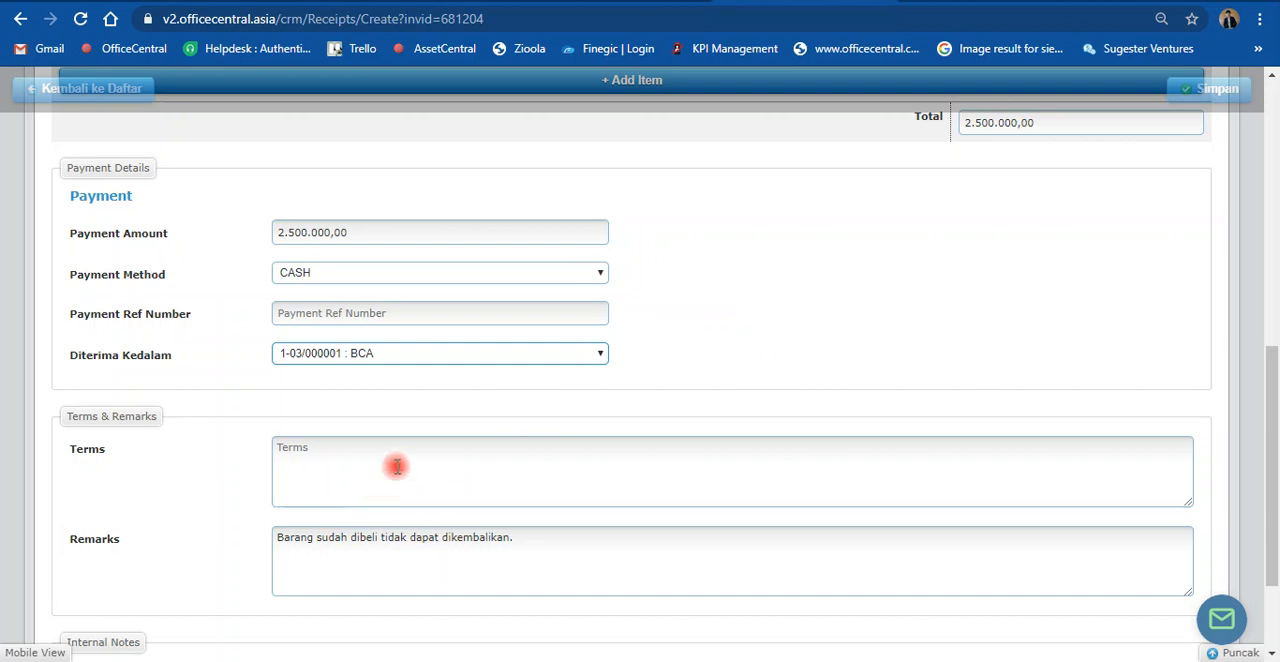
Step: Check the receipt's Terms and Remarks fields and save the partial-payment receipt
click(343, 459)
click(290, 566)
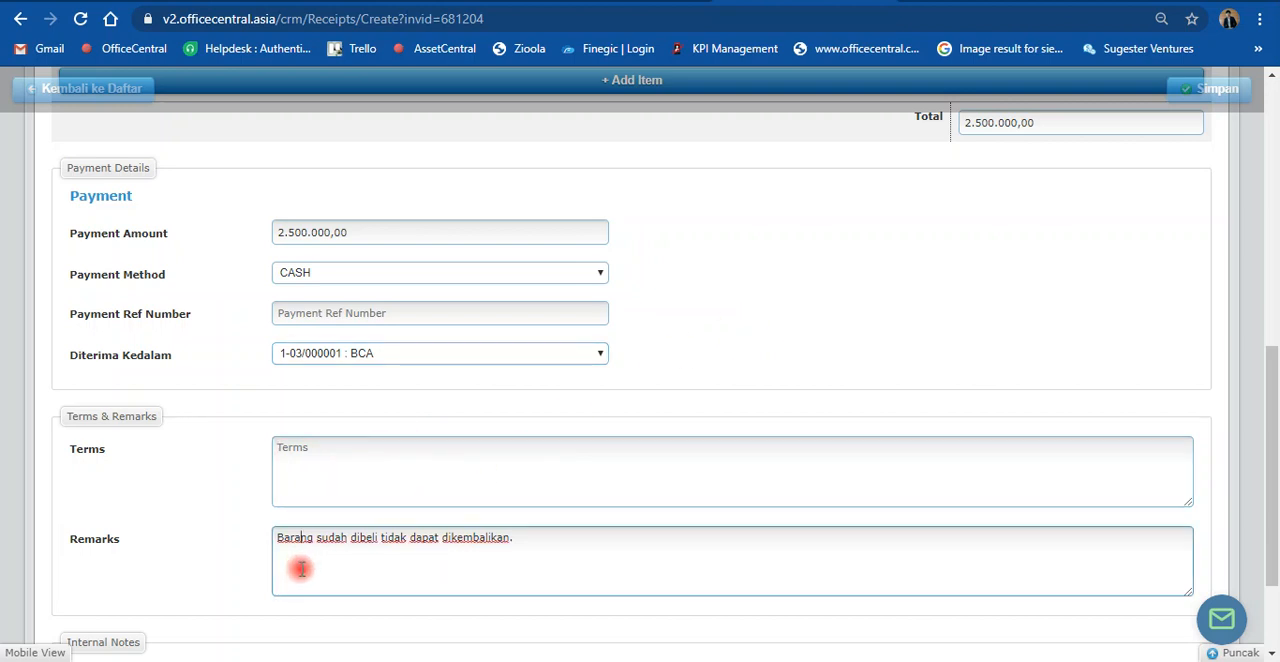
scroll(643, 423, up, 2)
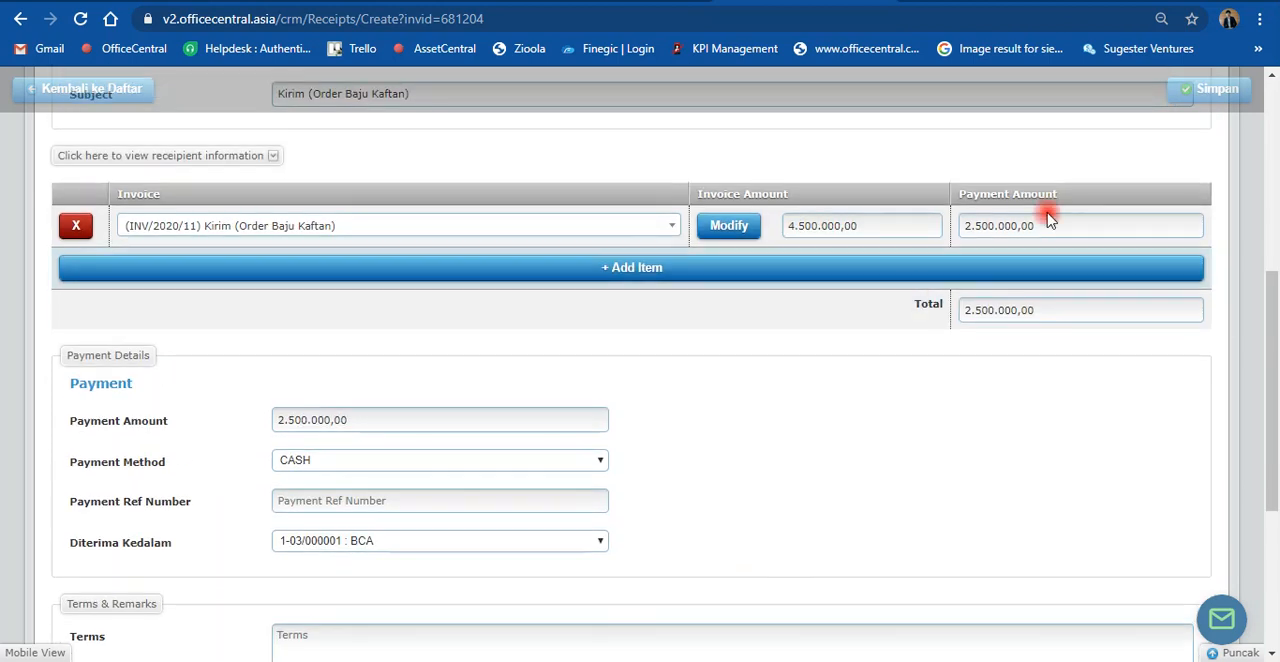
click(1210, 95)
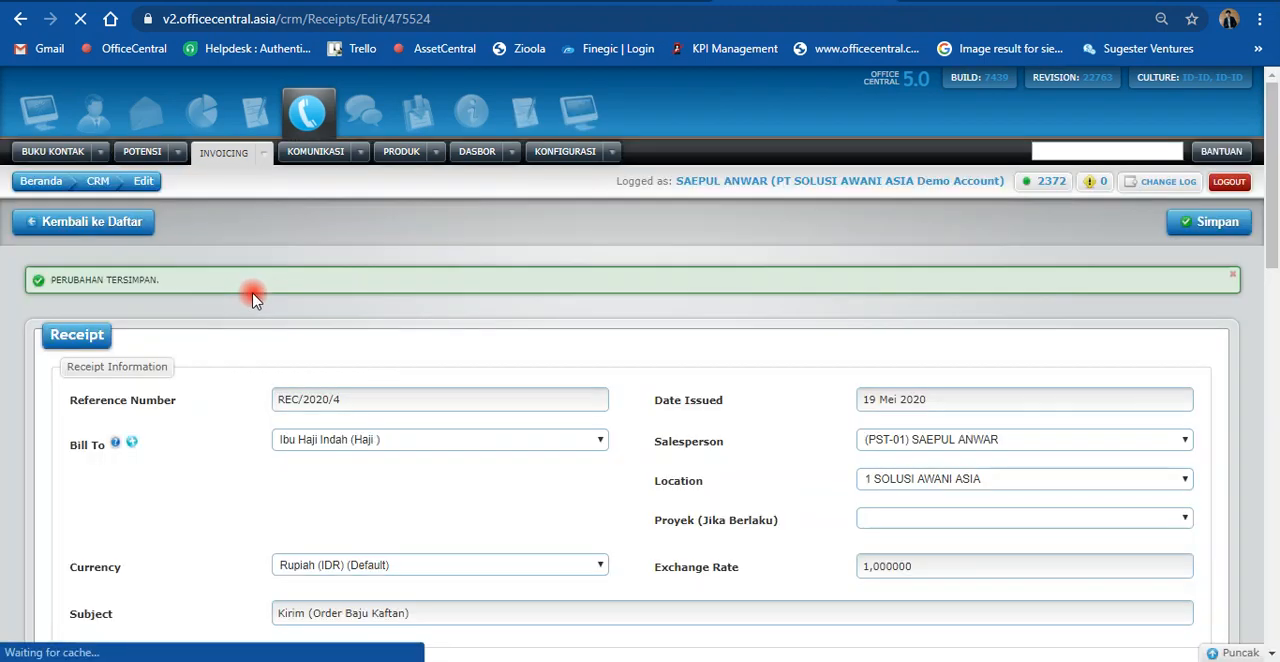
Step: Return to the receipts list (Tanda Terima) and check the entry for the Kaftan order payment
click(53, 233)
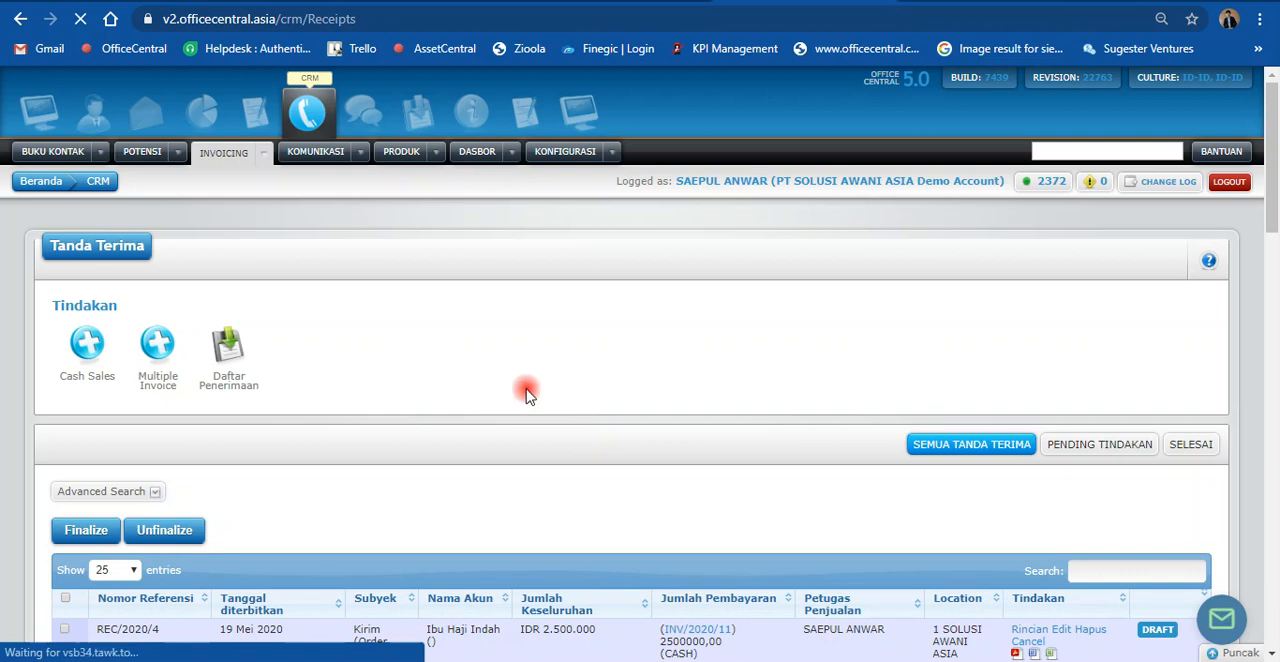
scroll(527, 392, down, 3)
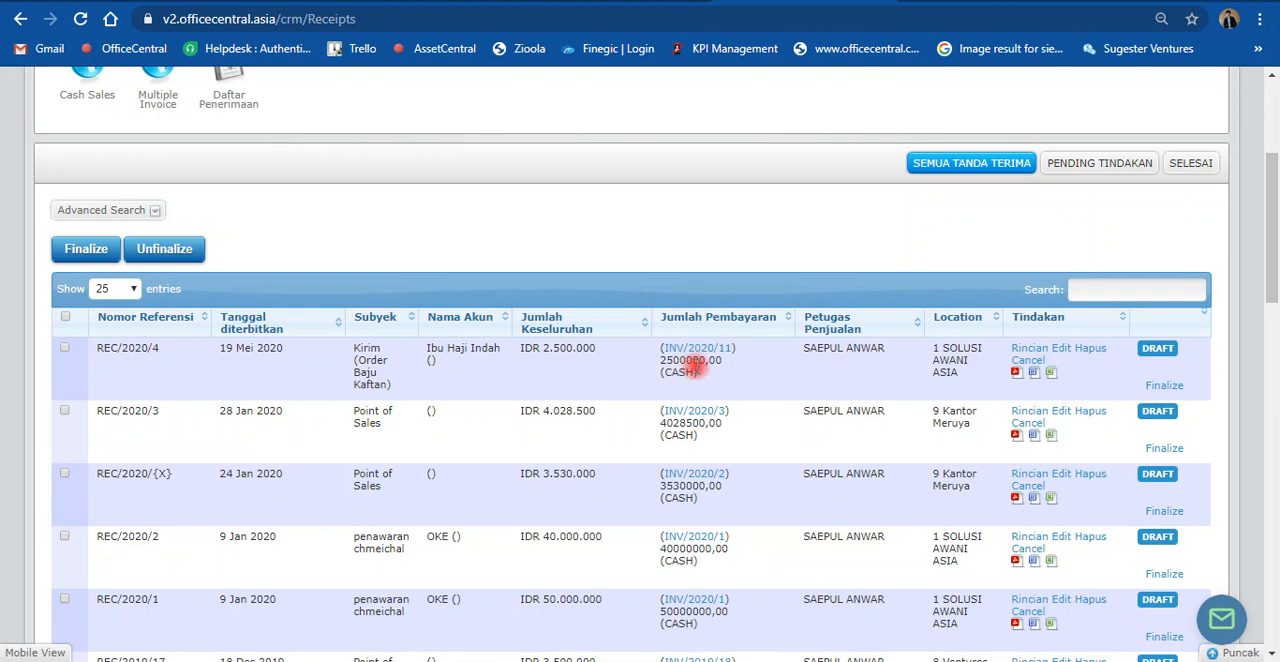
scroll(369, 331, up, 2)
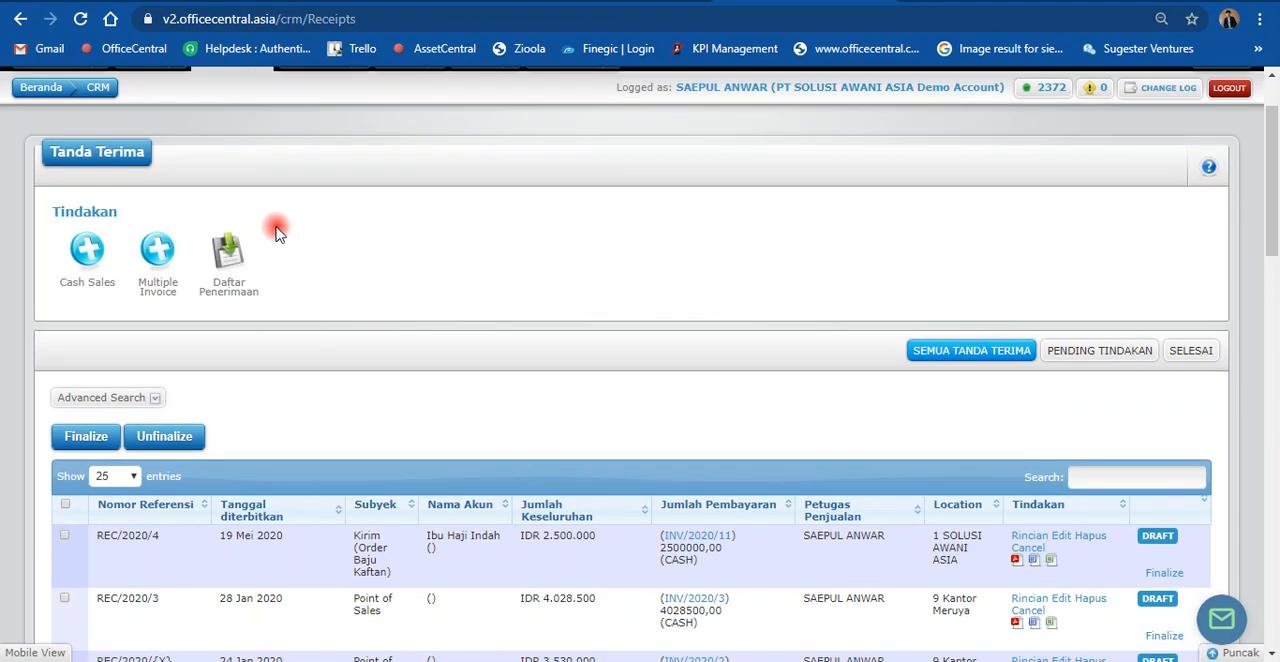
Step: Open the overall invoice list from the receipts page
scroll(280, 237, up, 1)
mouse_move(262, 152)
mouse_move(338, 335)
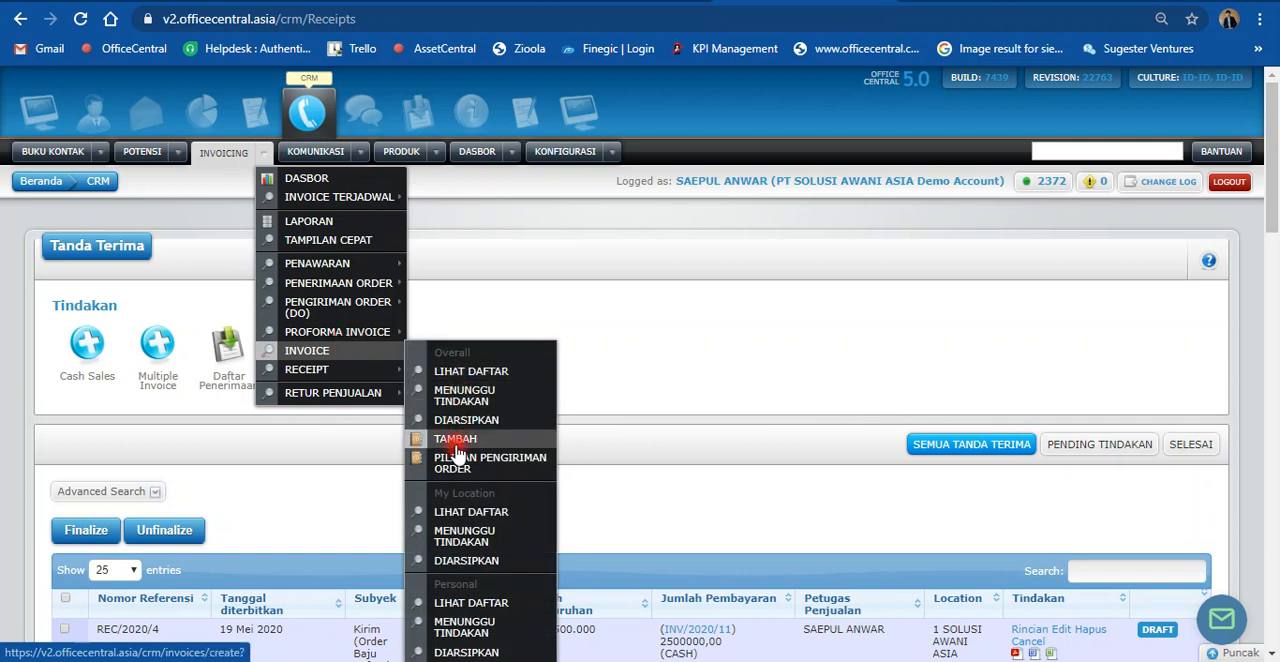
click(472, 375)
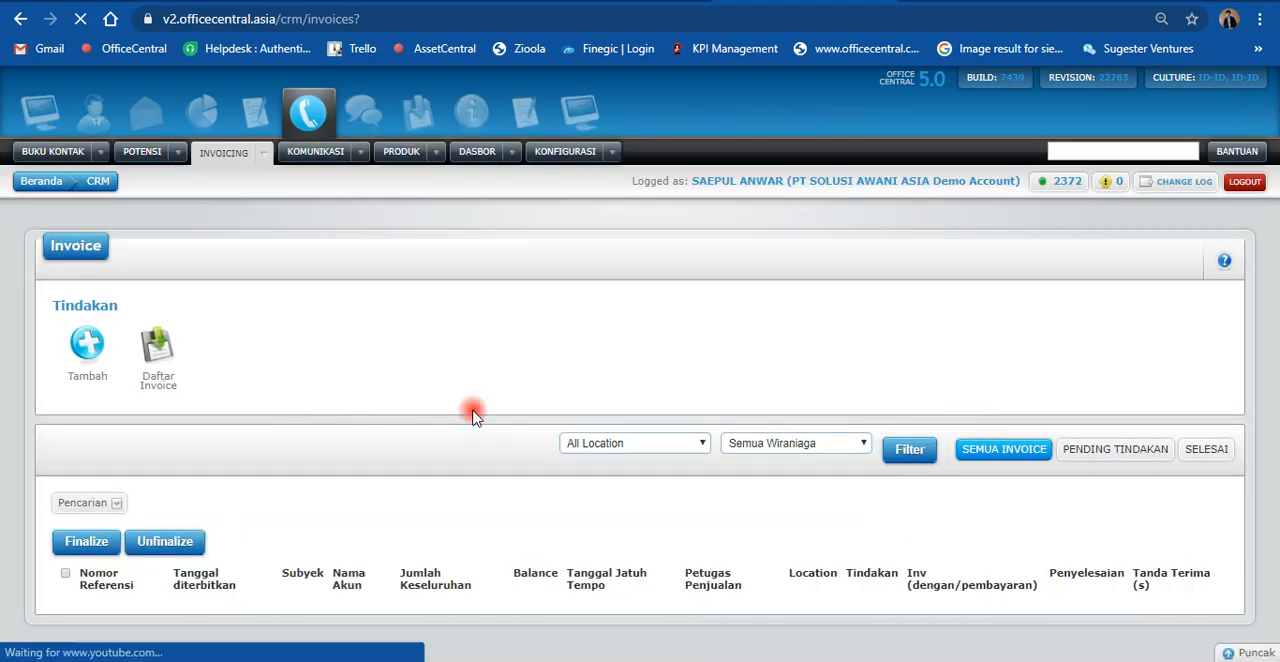
Step: Examine the invoice list for the Kirim (Order Baju Kaftan) invoice, including its payment status, balance, and Tanda Terima columns
scroll(473, 413, down, 1)
scroll(473, 418, down, 1)
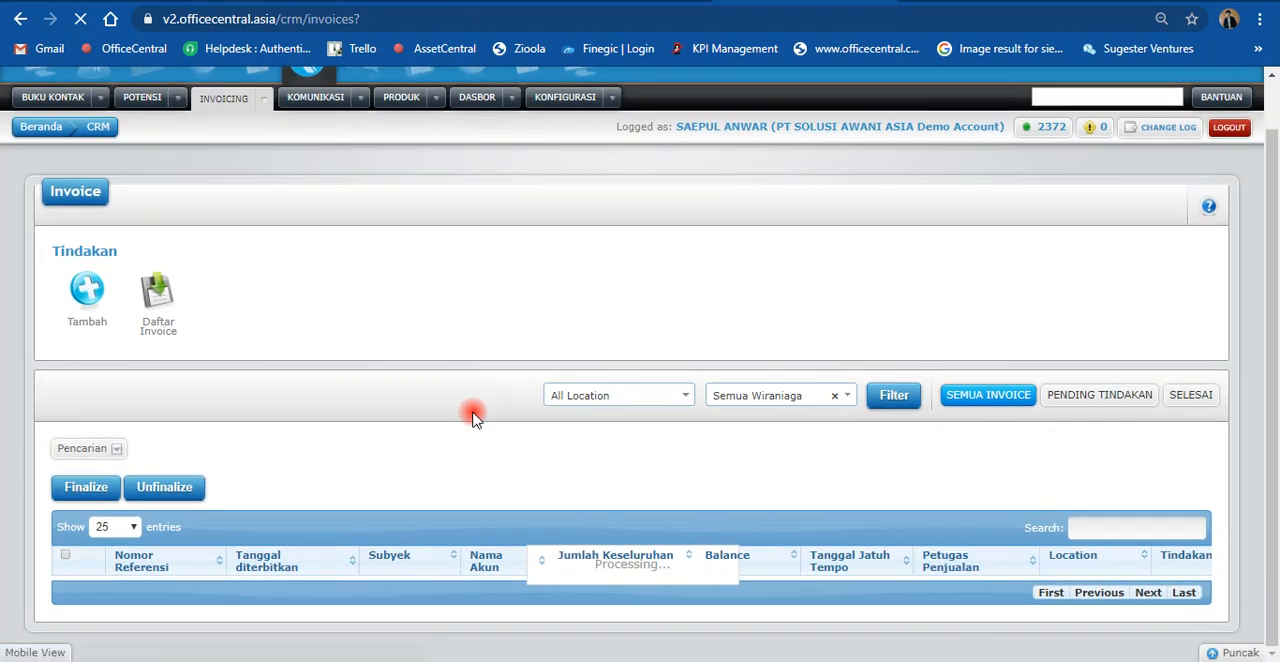
scroll(473, 418, down, 3)
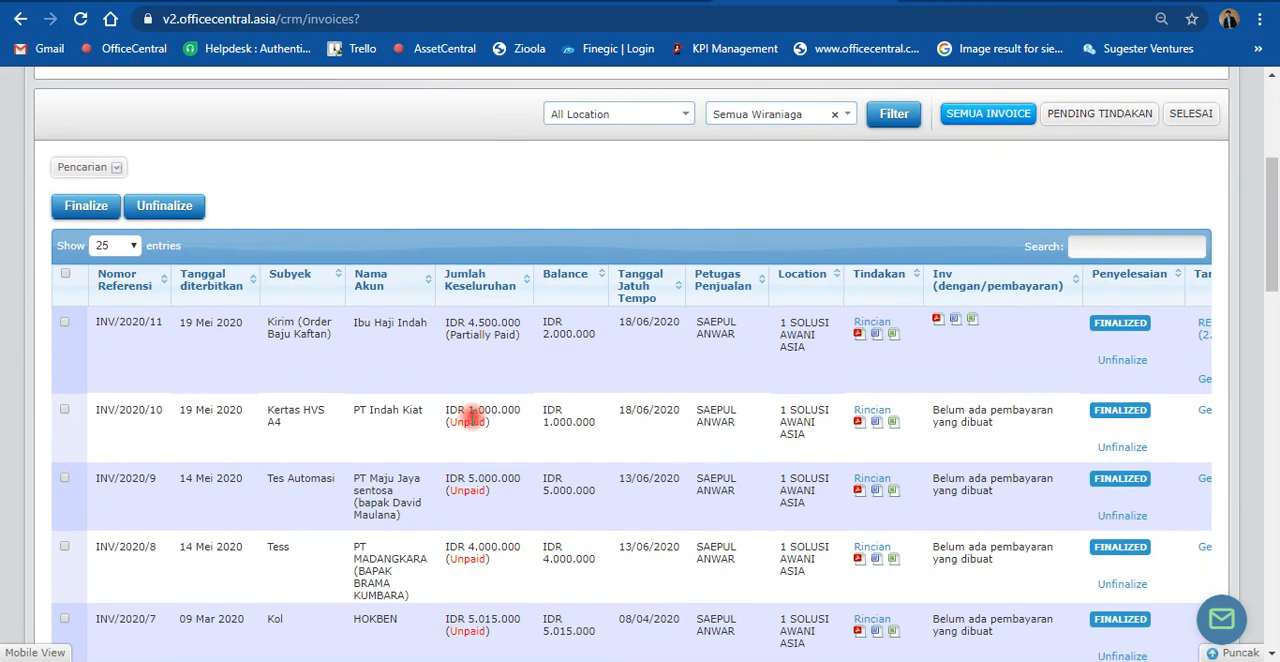
scroll(475, 411, down, 5)
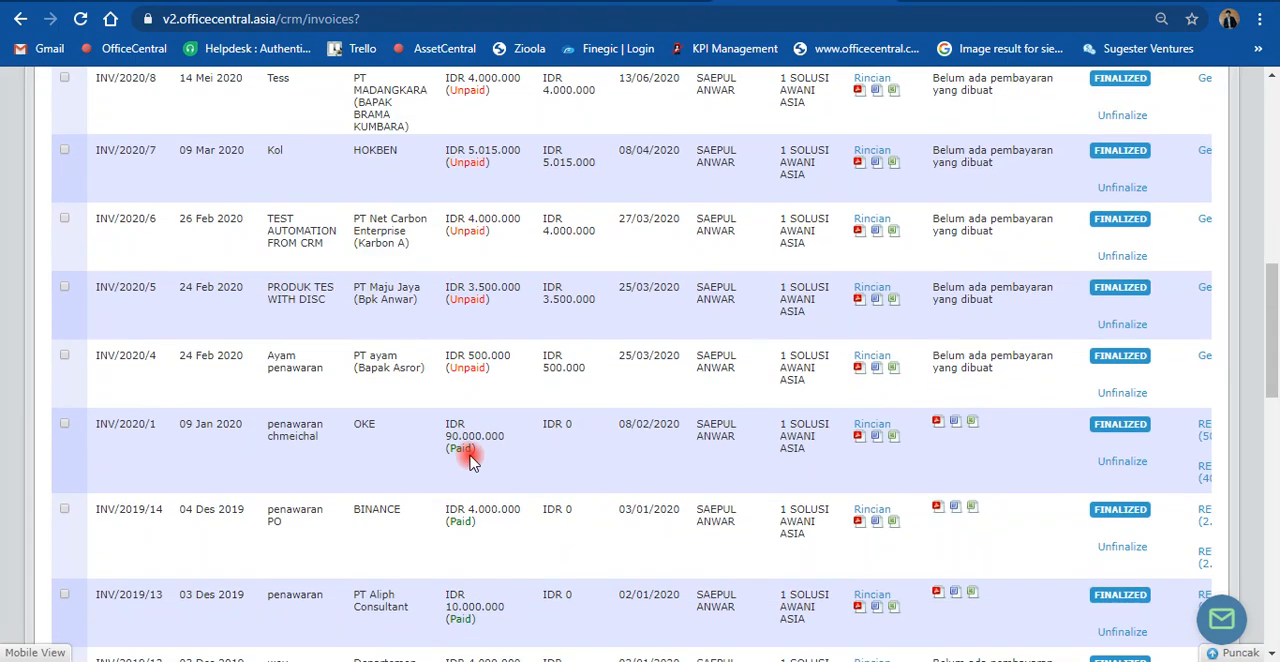
scroll(491, 375, up, 6)
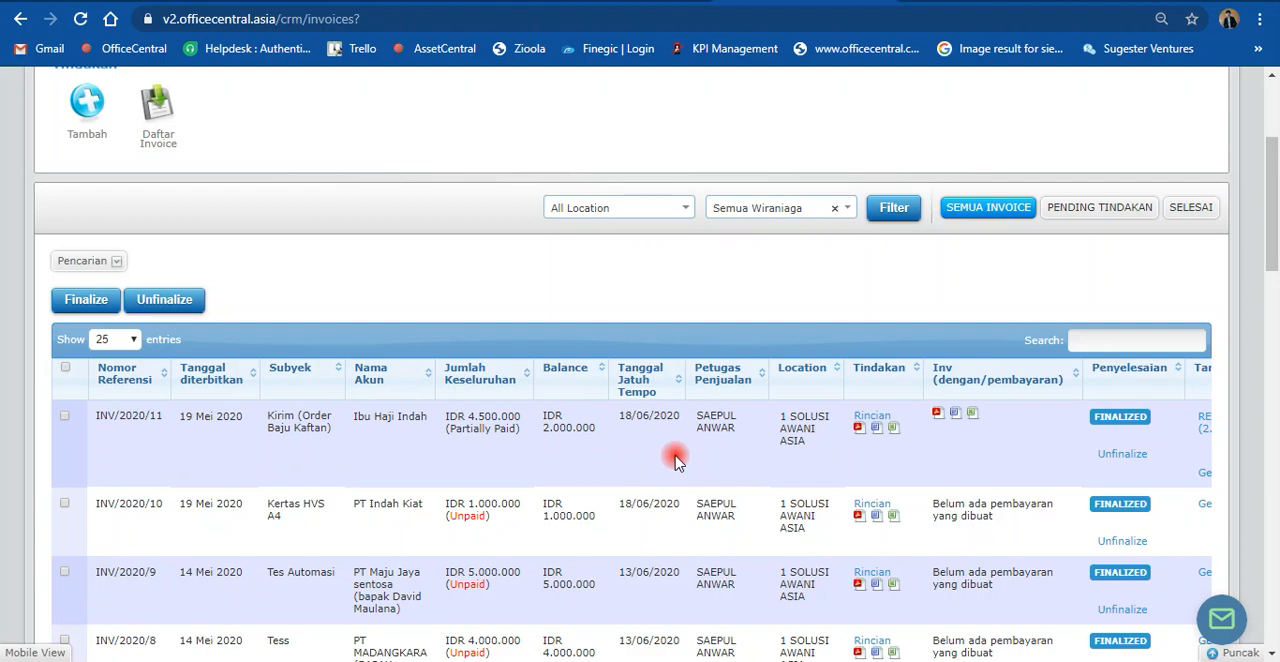
scroll(676, 460, down, 10)
scroll(680, 490, down, 5)
drag(686, 572, 842, 572)
scroll(950, 470, up, 20)
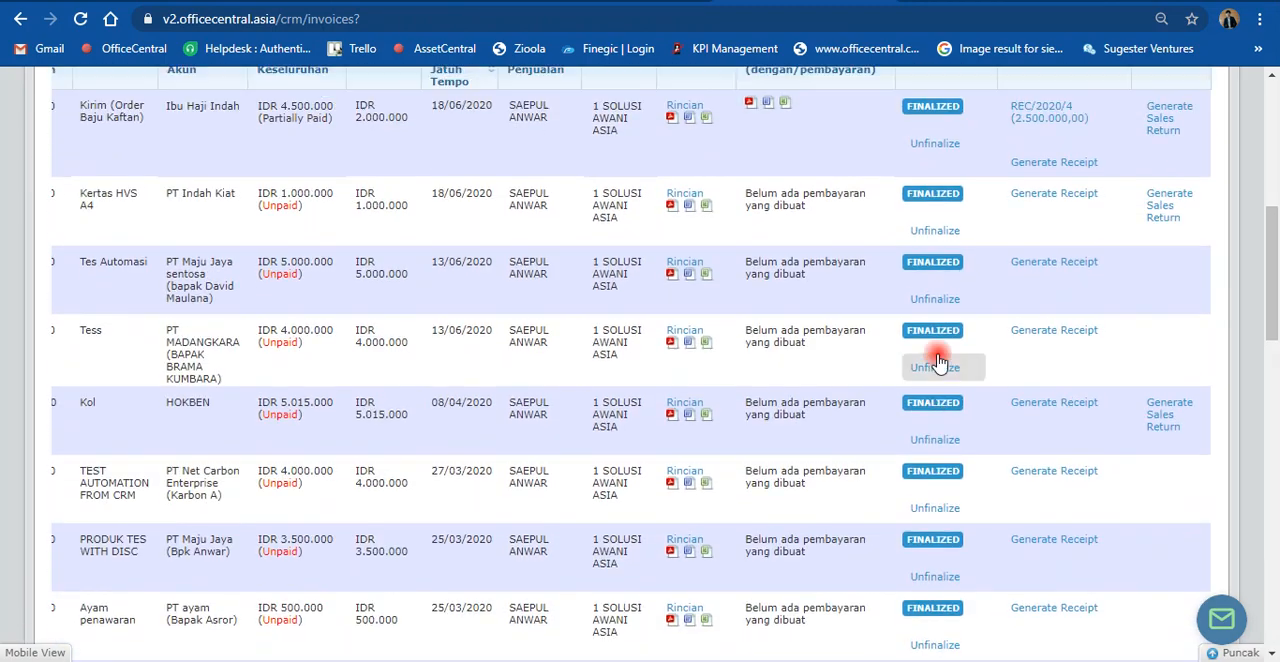
scroll(940, 365, down, 1)
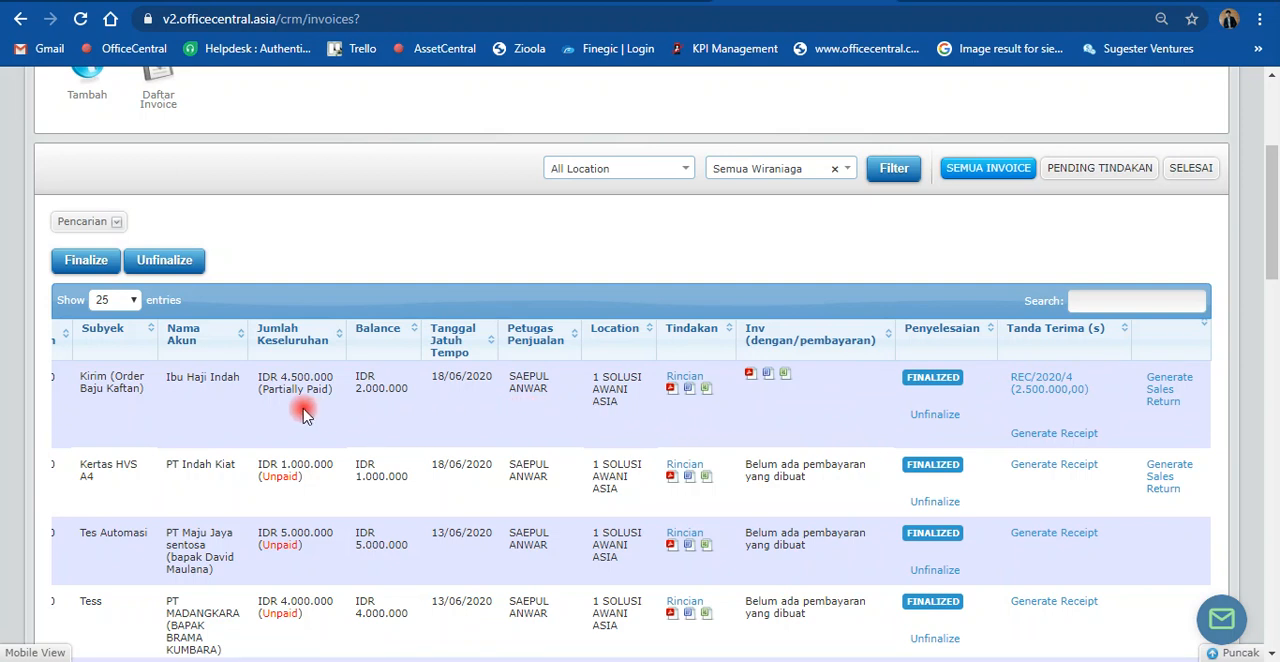
scroll(305, 413, up, 2)
scroll(580, 423, down, 4)
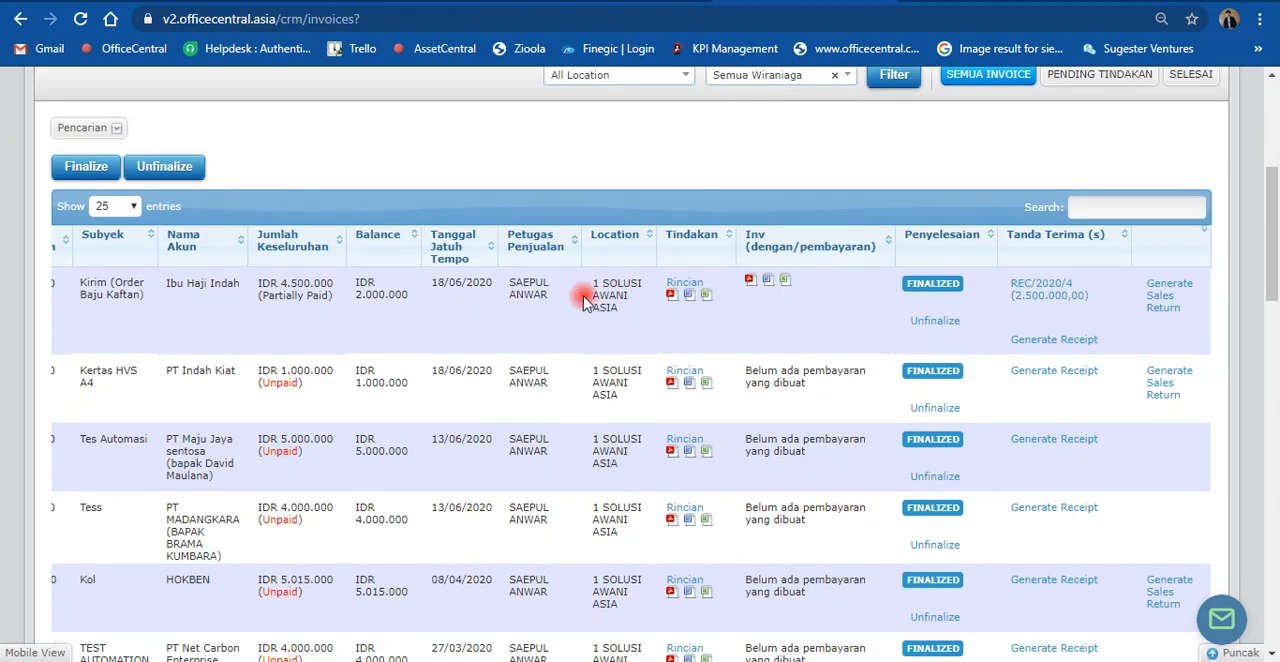
Step: Open the overall receipts list (Tanda Terima) and bring the receipt for the Kaftan order into view
scroll(433, 333, up, 1)
scroll(433, 333, up, 3)
click(263, 152)
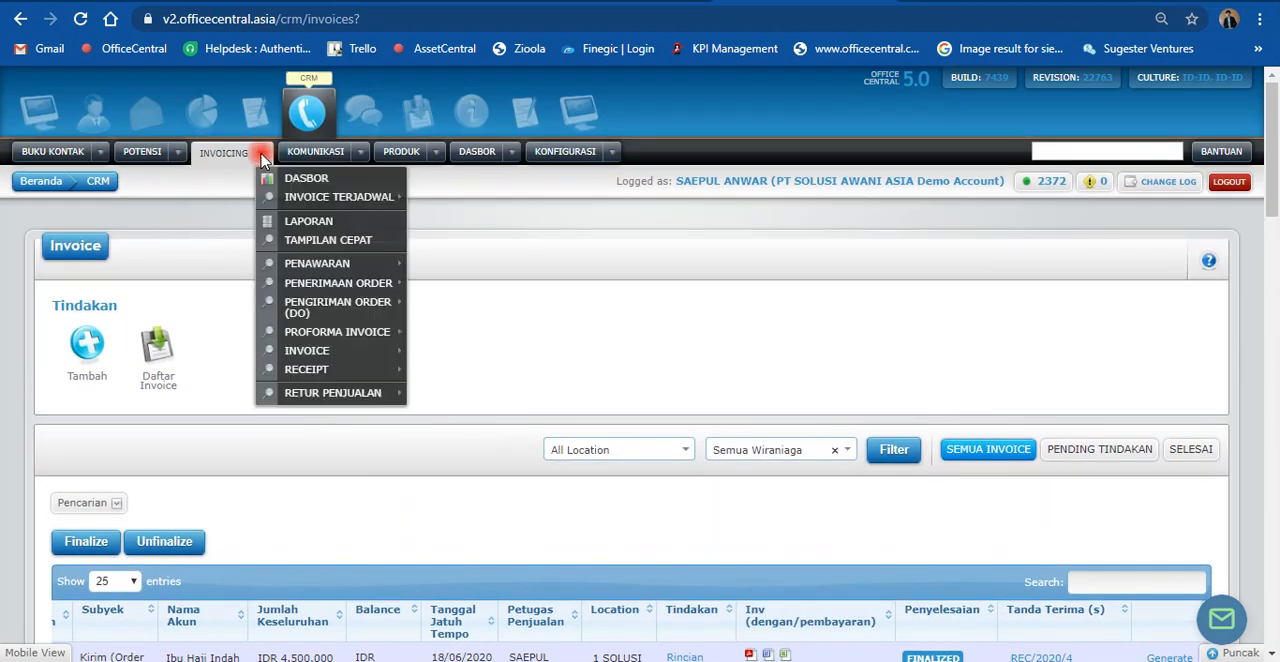
mouse_move(343, 368)
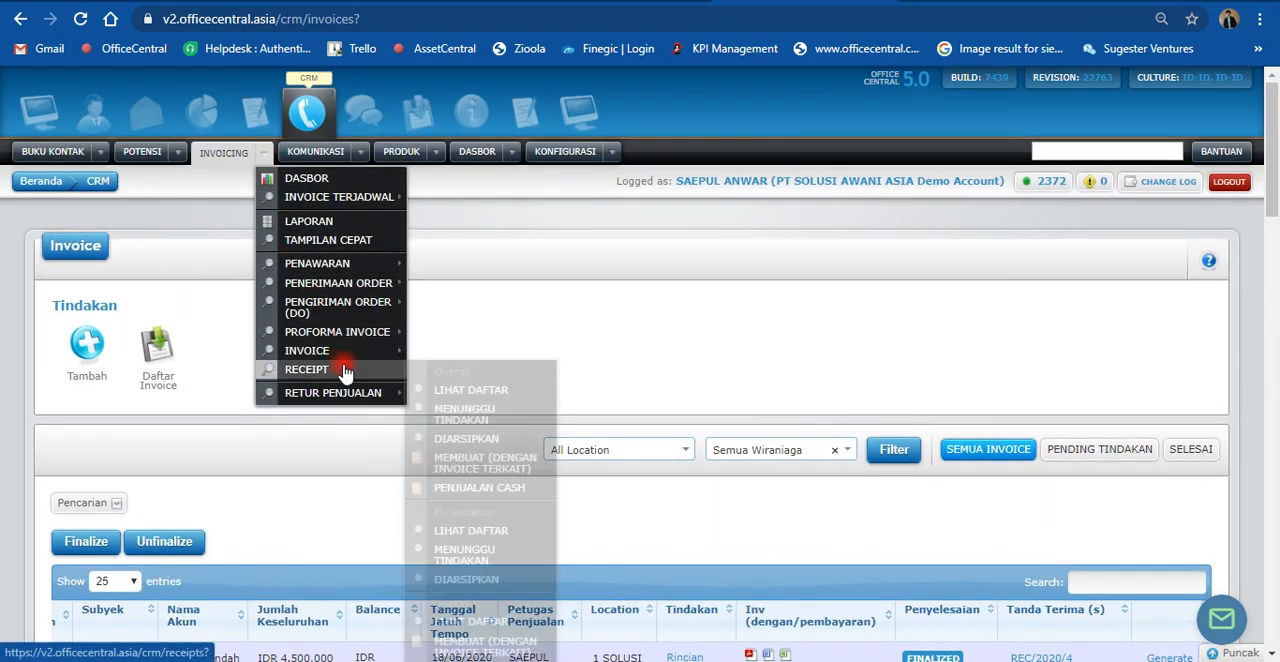
click(466, 392)
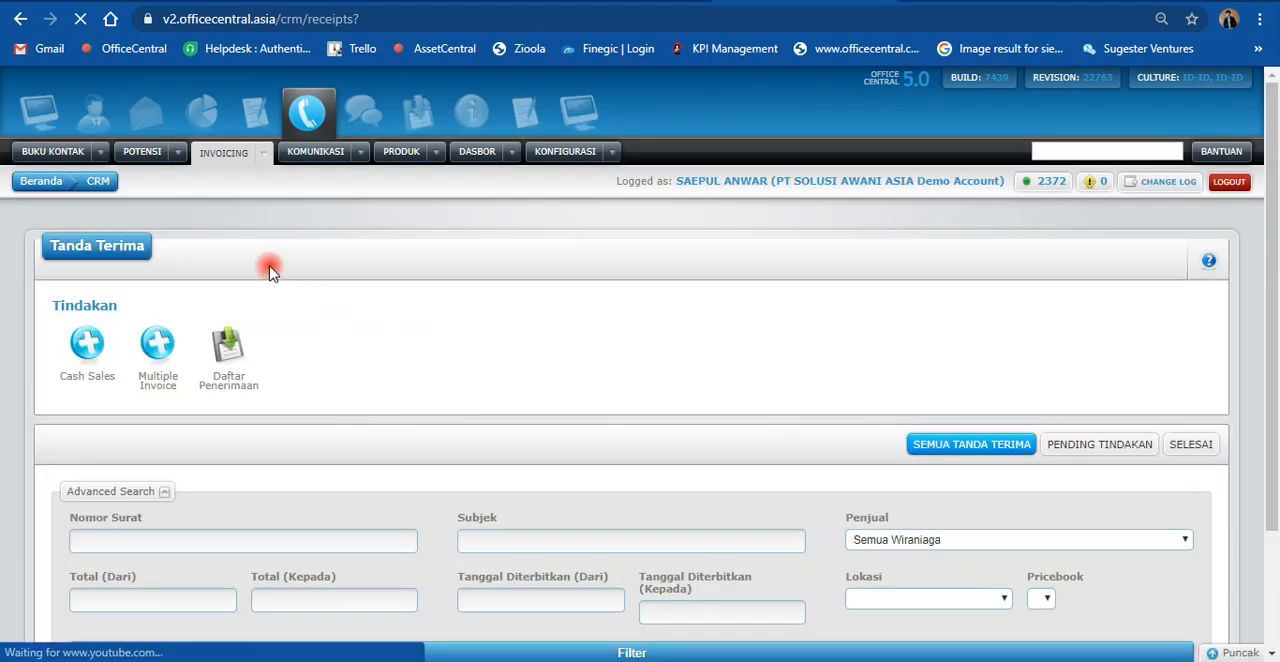
scroll(468, 340, down, 2)
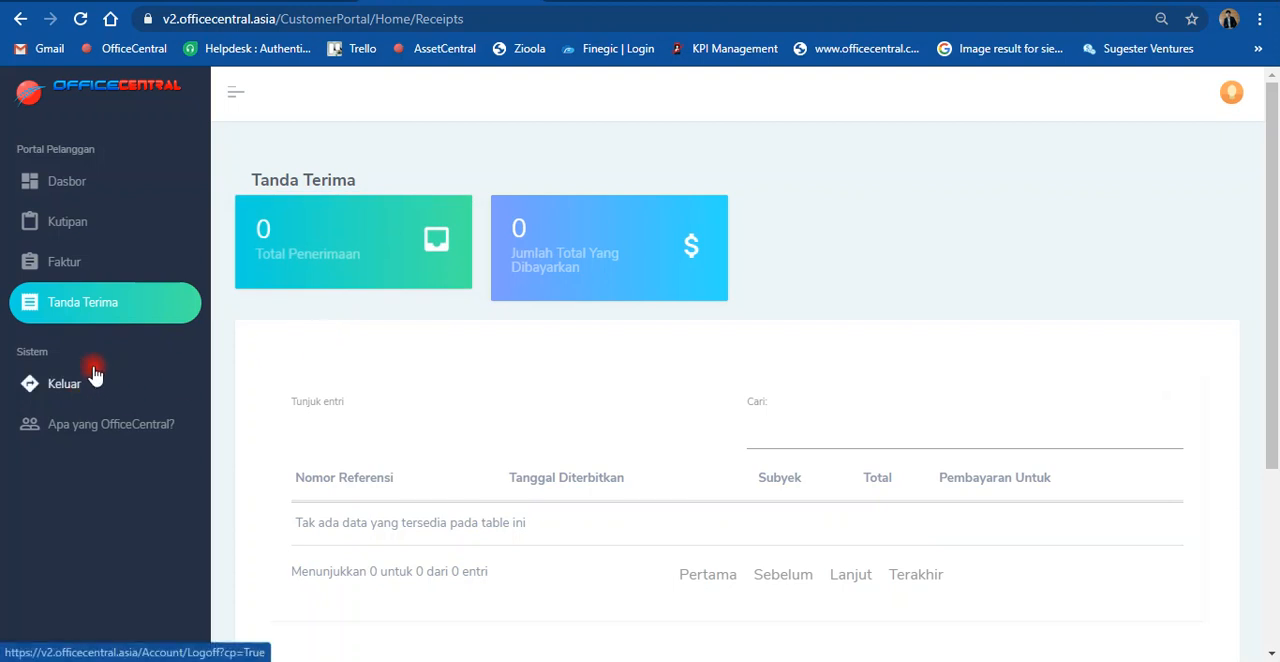
Step: Switch to the customer portal and check its Tanda Terima page for the Kaftan payment
scroll(790, 418, down, 1)
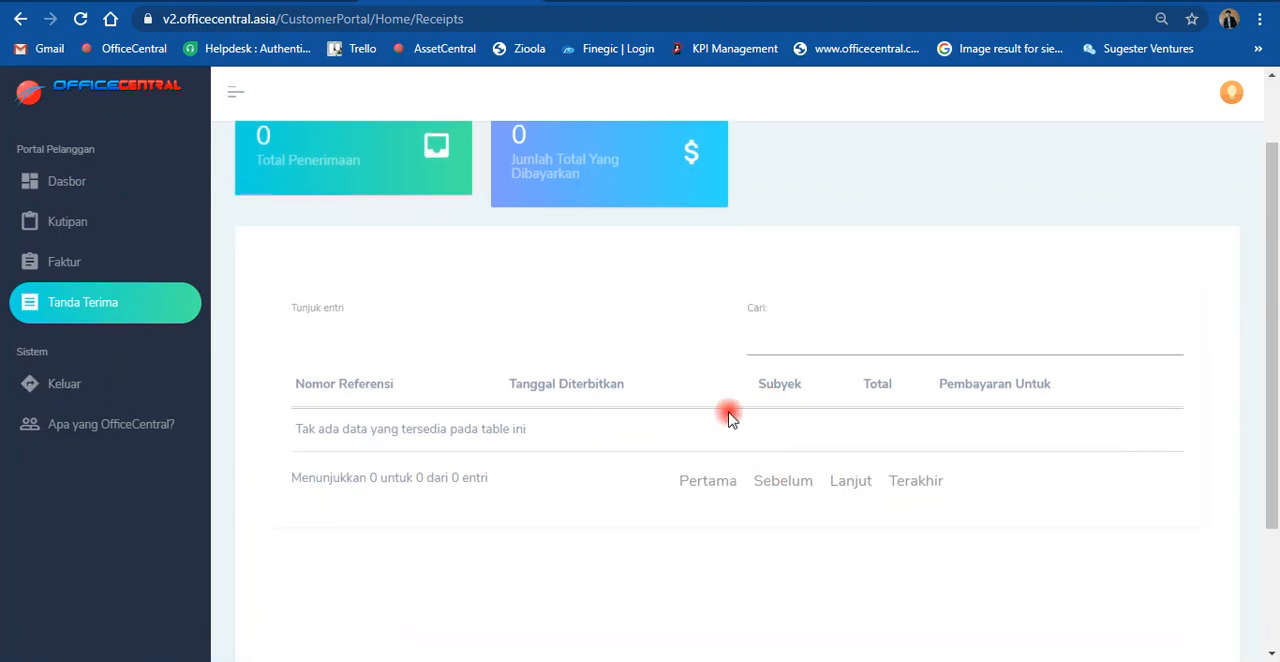
click(97, 20)
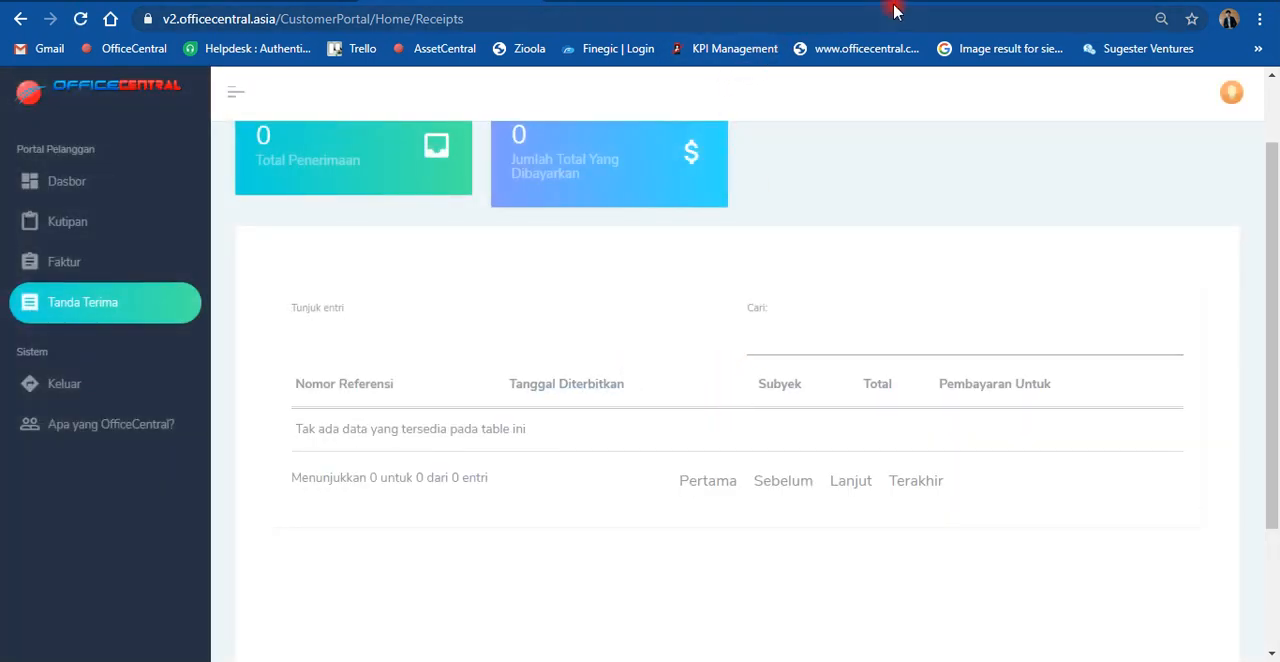
Step: Return to the CRM receipts list and finalize the draft receipt for Kirim (Order Baju Kaftan)
click(770, 2)
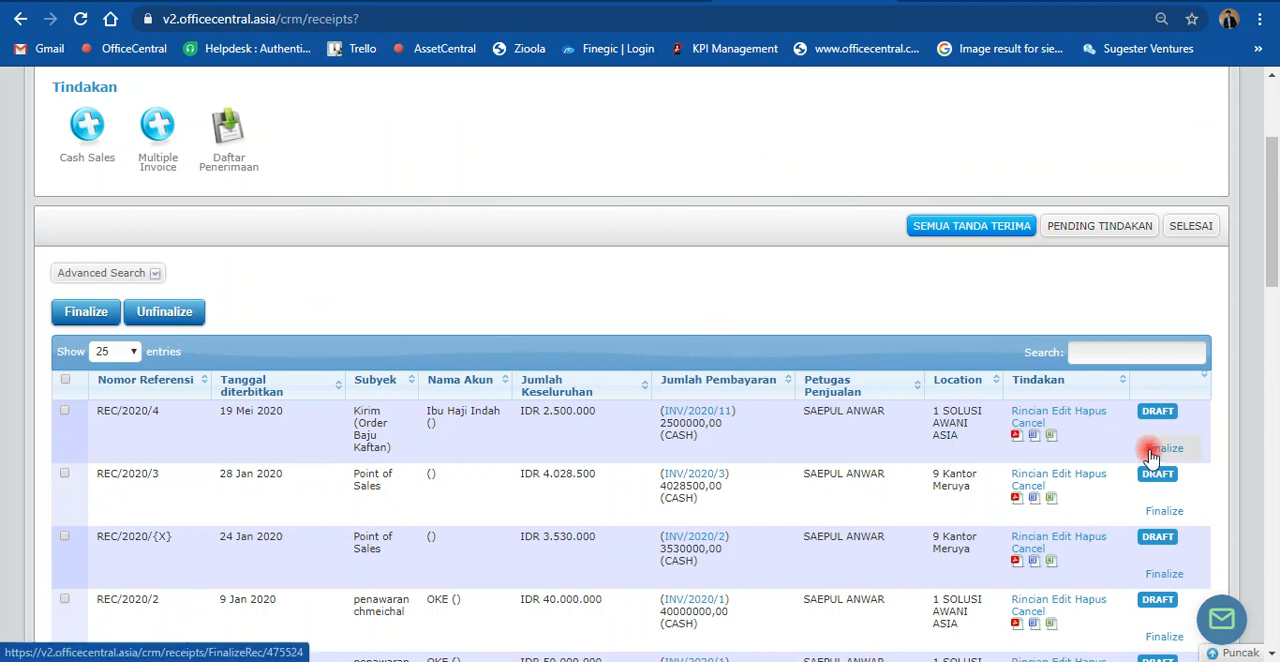
click(1152, 450)
click(724, 143)
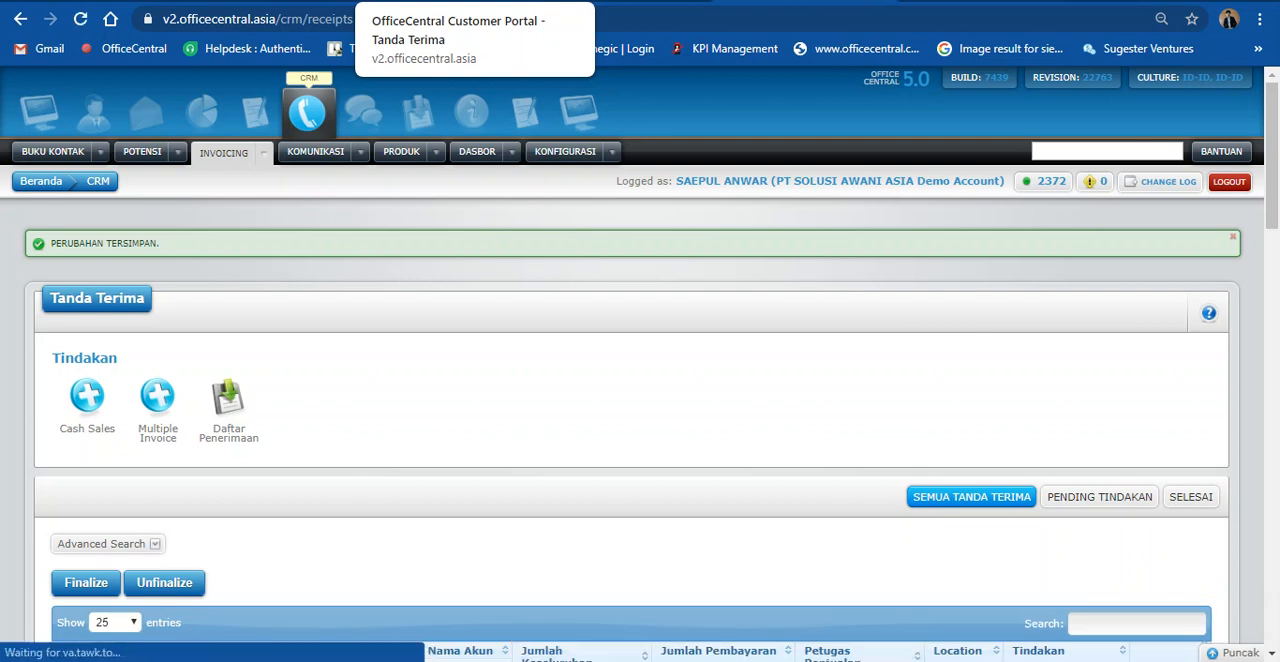
Step: Reload the customer portal's Tanda Terima page and check the finalized Kaftan receipt and the paid total
click(442, 2)
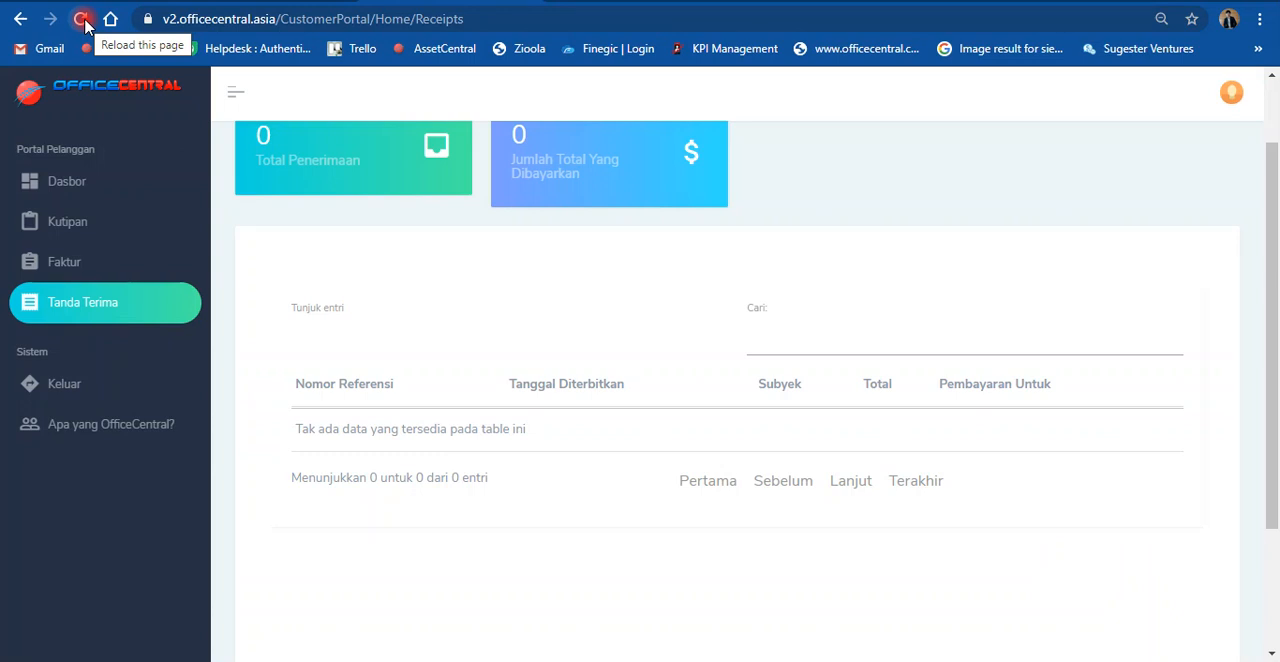
scroll(823, 200, up, 2)
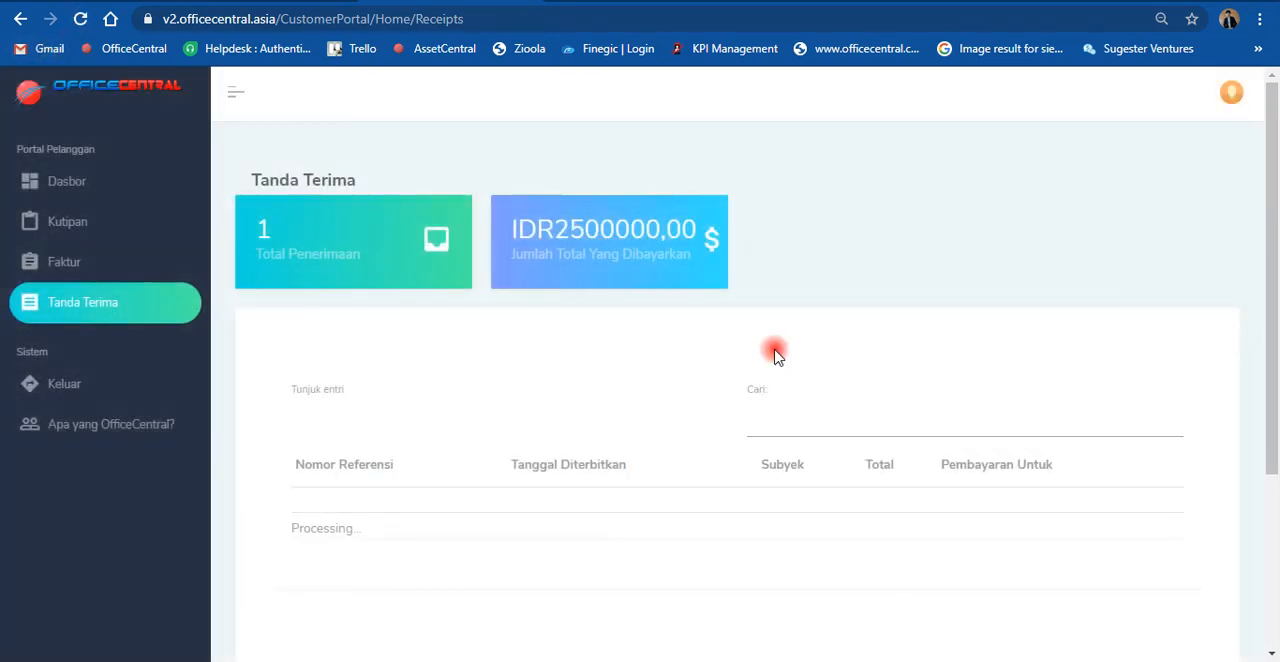
scroll(775, 355, down, 2)
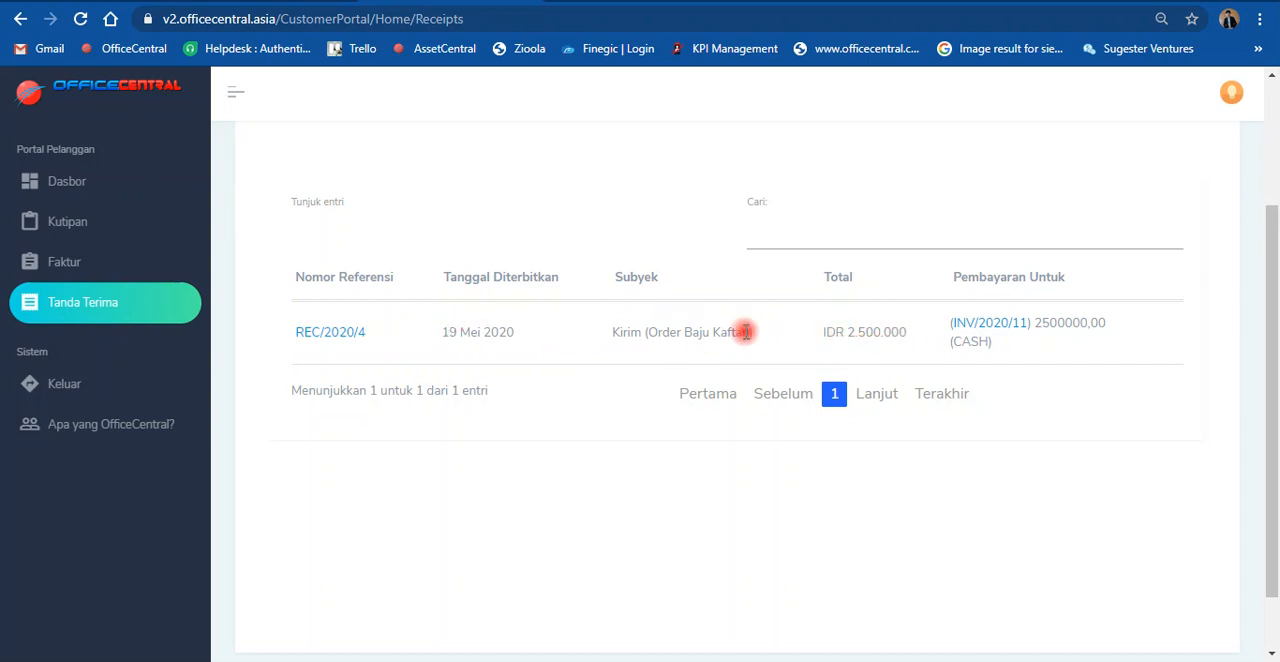
scroll(603, 347, up, 2)
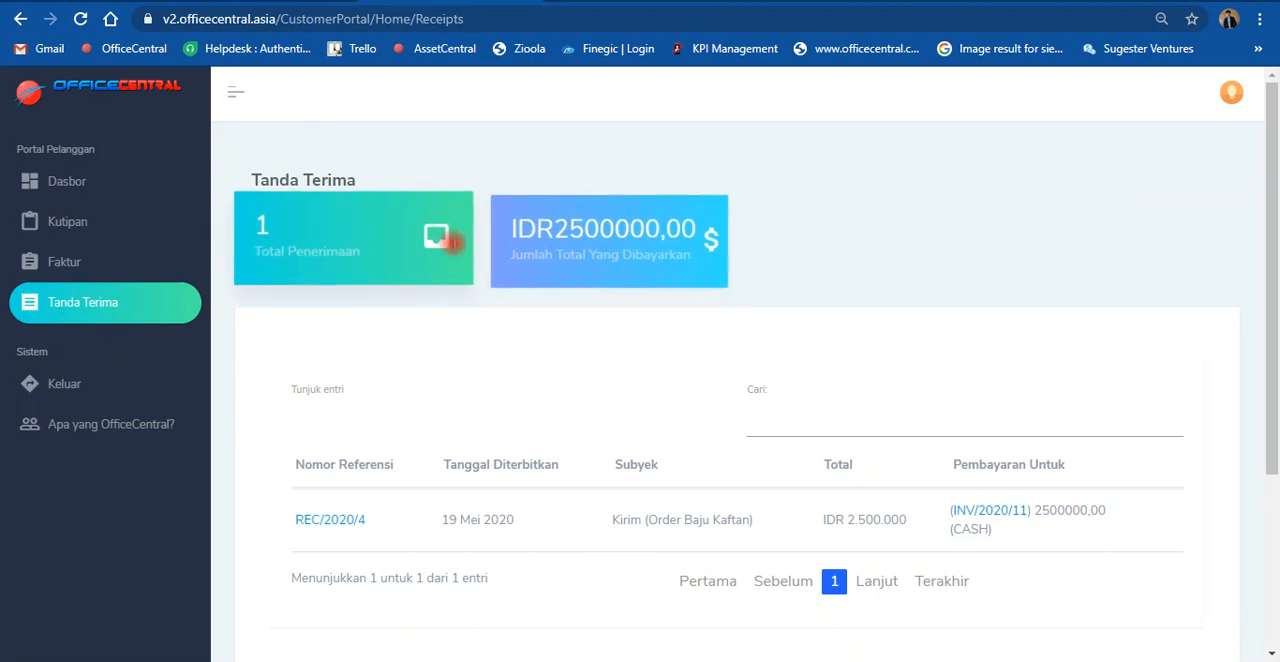
Step: Check the portal's Dasbor and Faktur pages for the Kaftan invoice's payment status and outstanding amount
click(88, 196)
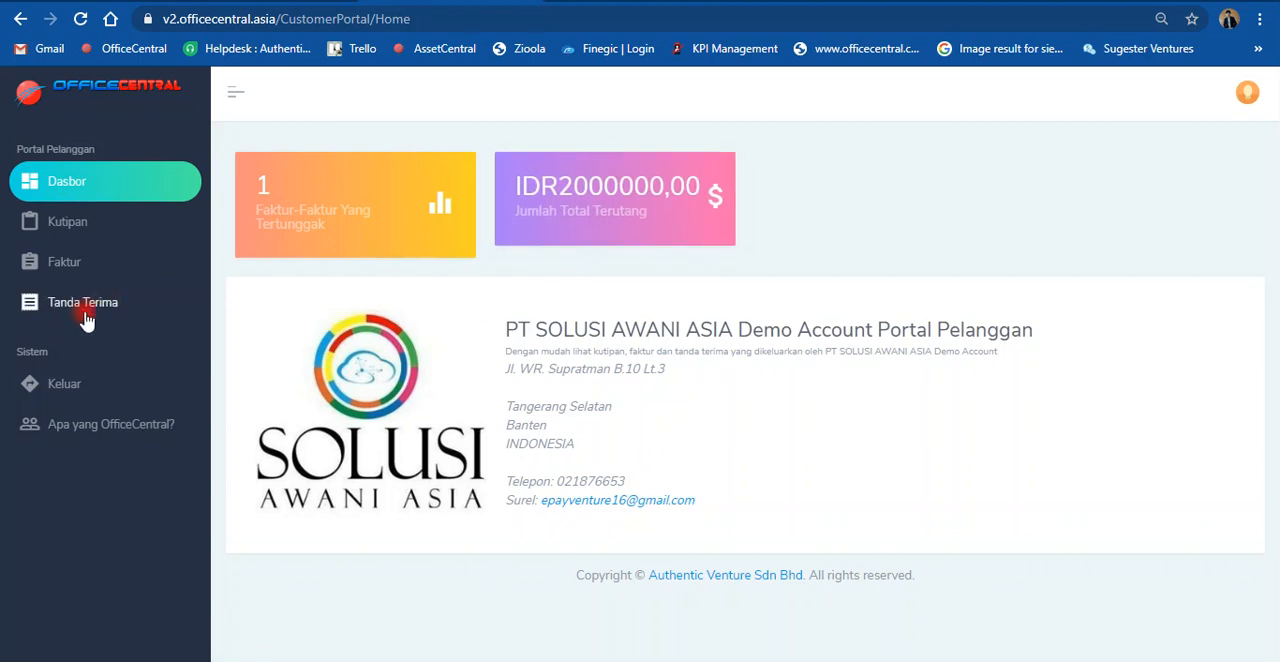
click(78, 265)
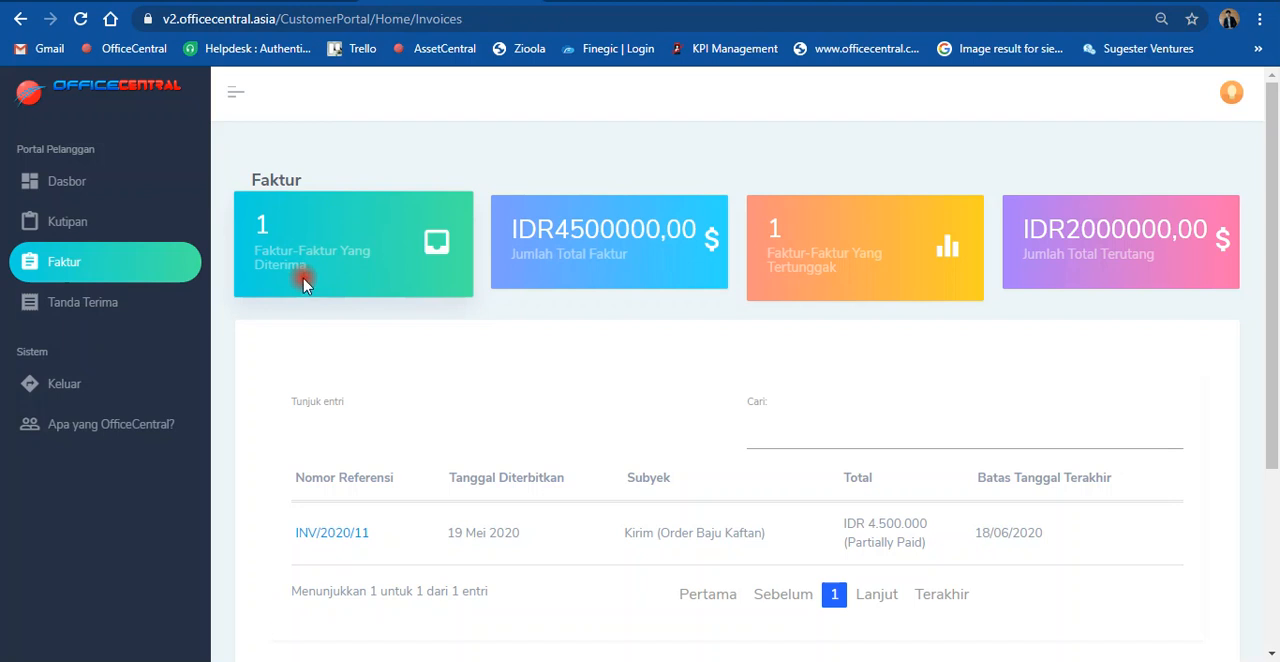
scroll(551, 423, down, 2)
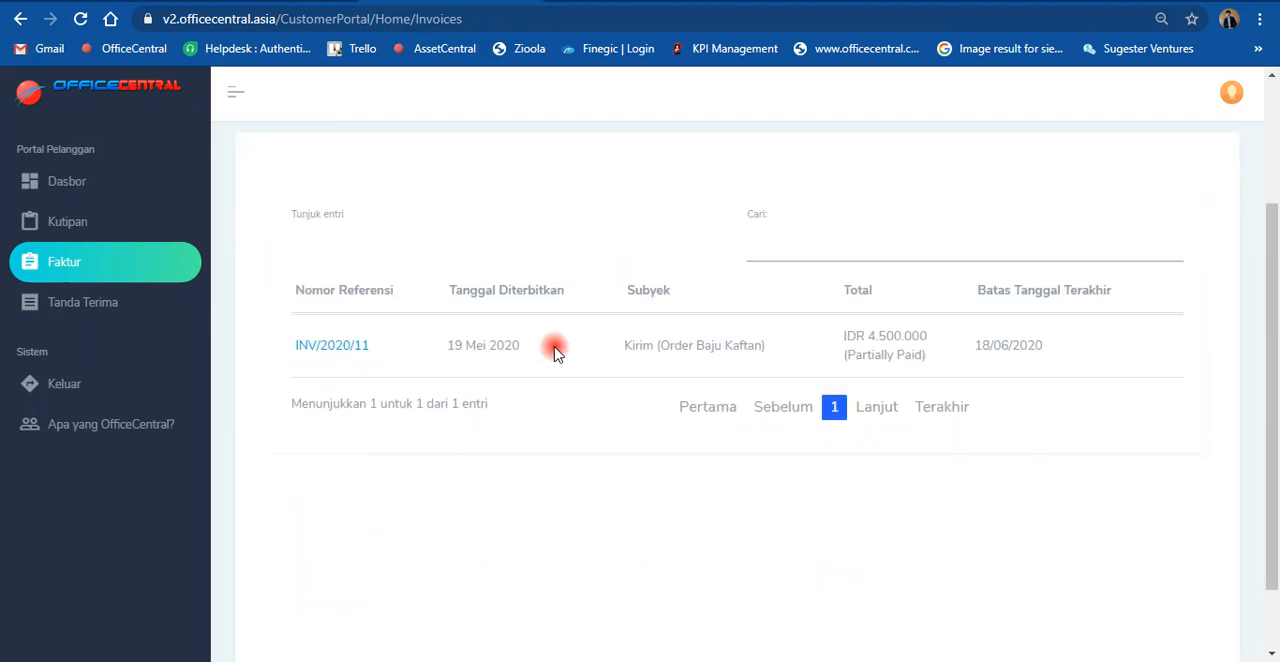
scroll(534, 417, up, 2)
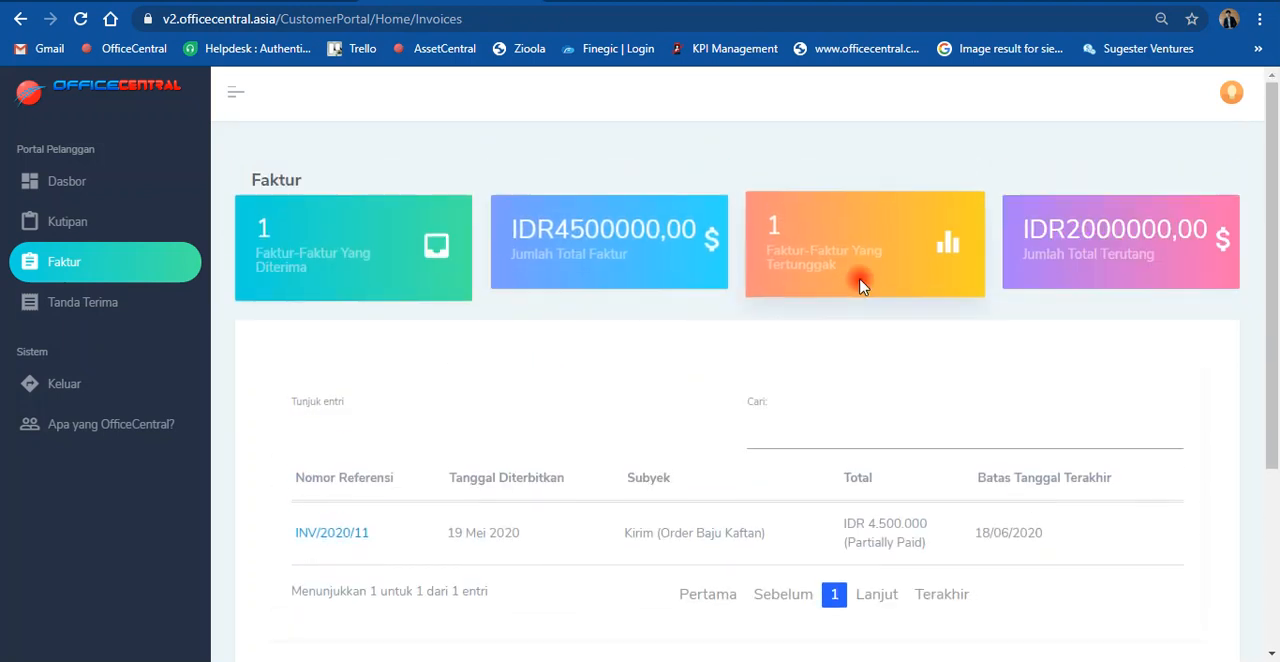
scroll(666, 471, down, 1)
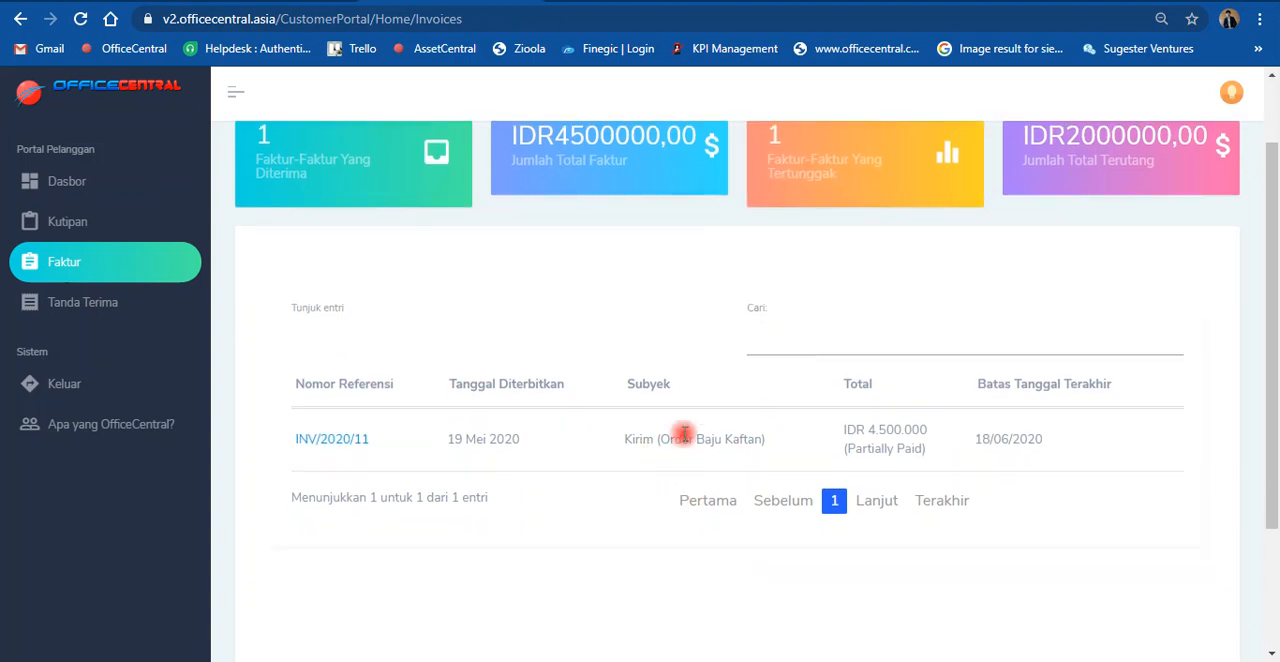
scroll(634, 429, up, 1)
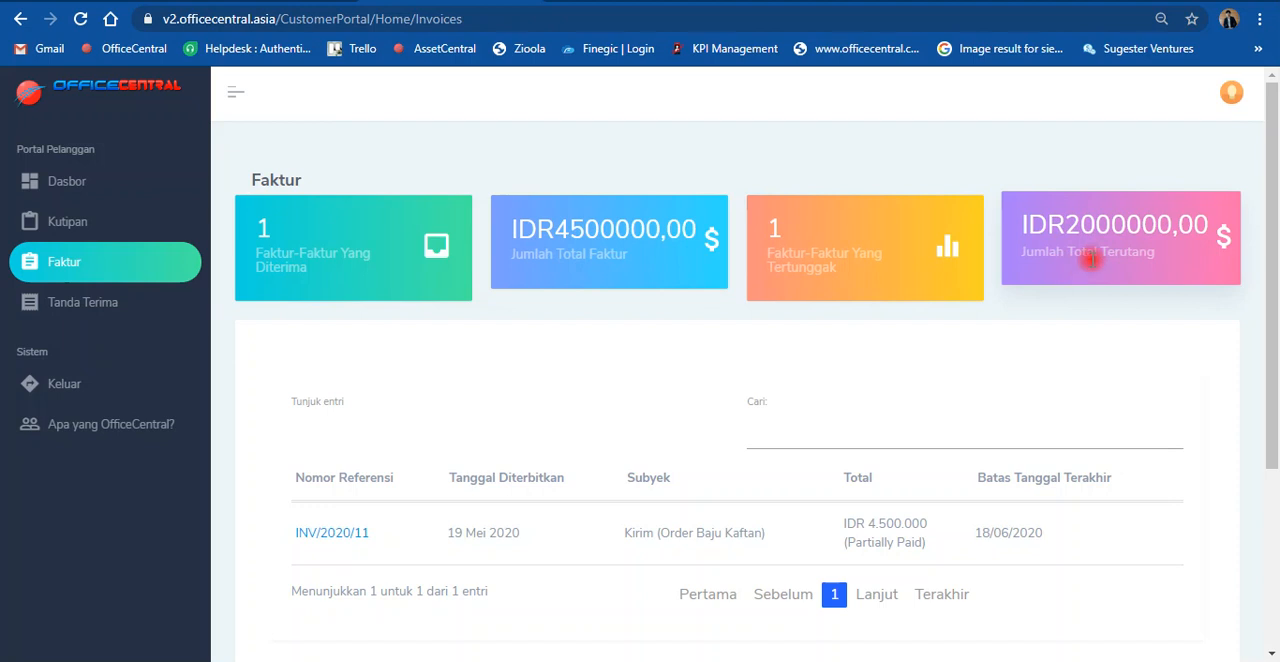
scroll(1095, 256, down, 2)
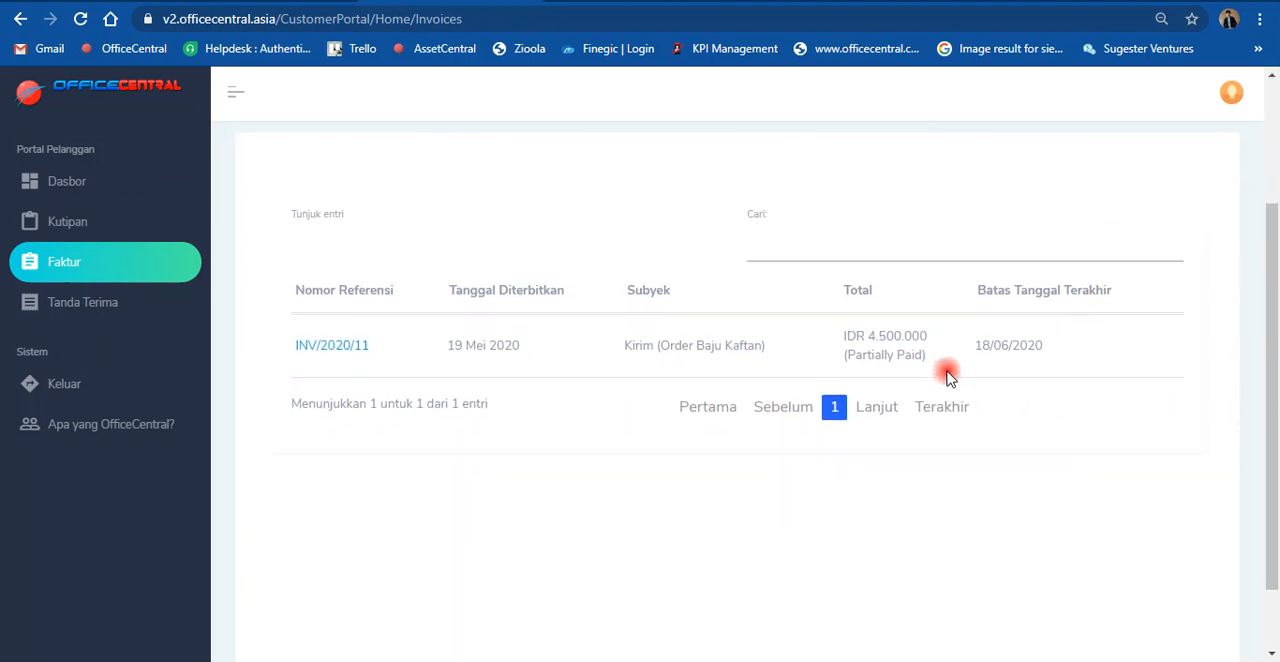
scroll(803, 365, up, 2)
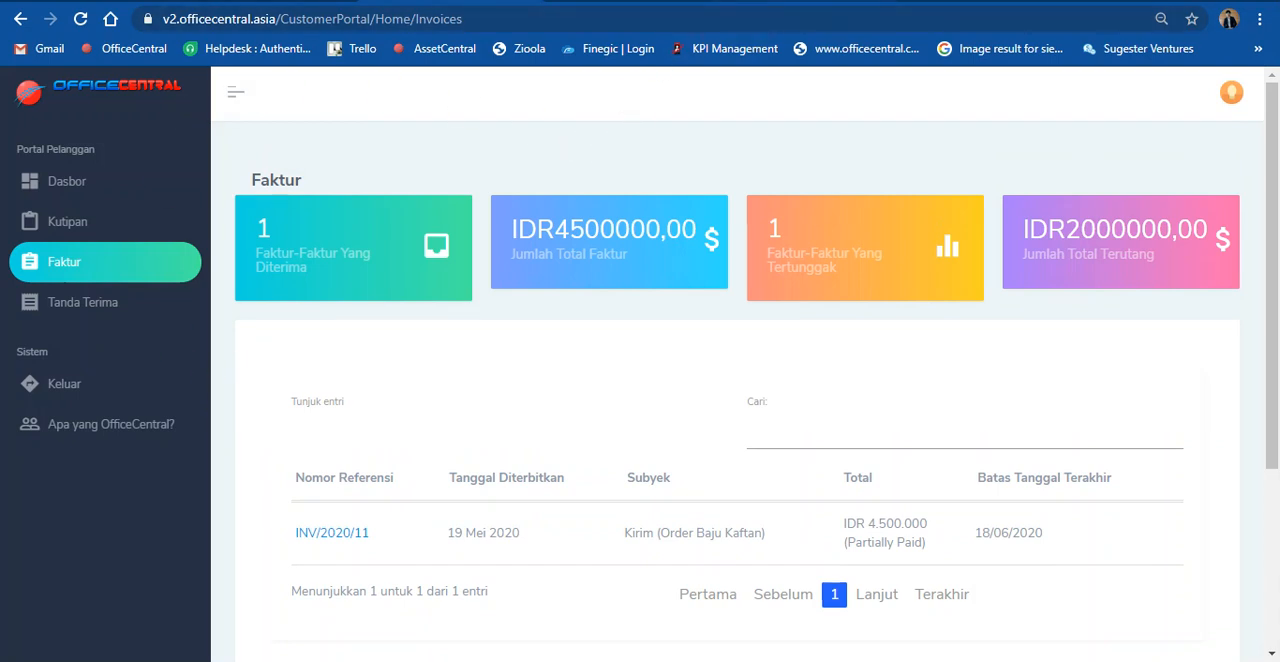
Step: Go back to the CRM receipts list and check the status of the Kaftan order receipt
click(800, 1)
scroll(399, 318, down, 1)
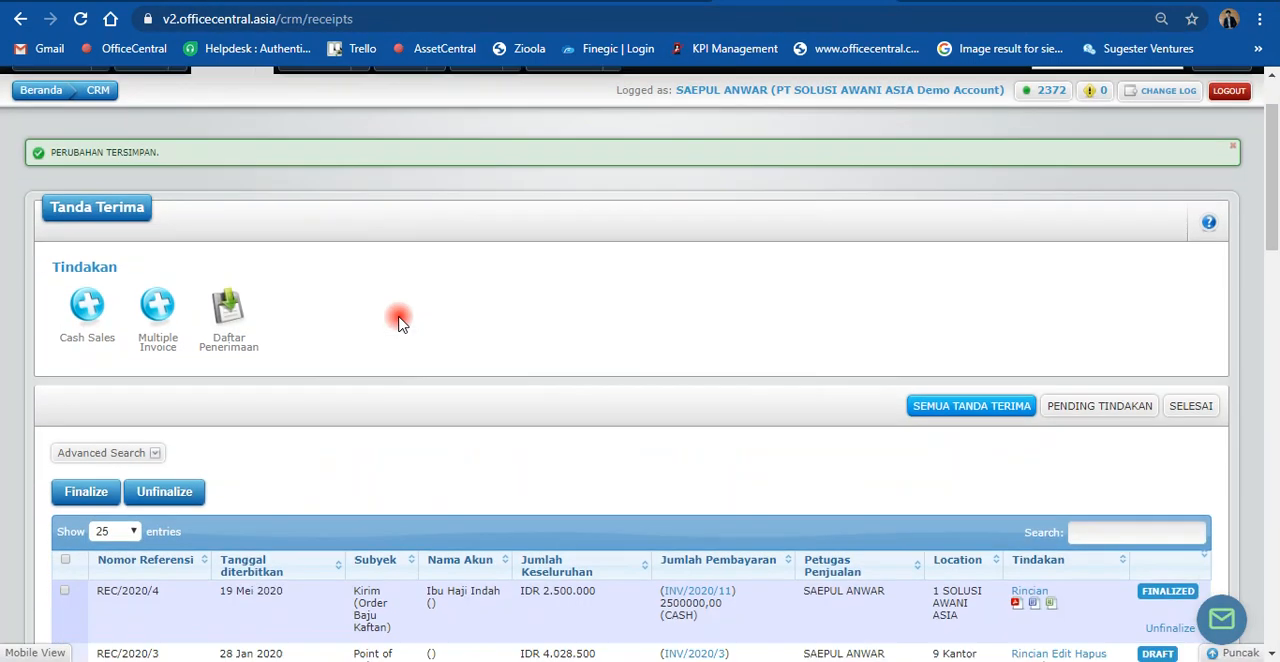
scroll(399, 320, down, 1)
scroll(399, 322, down, 1)
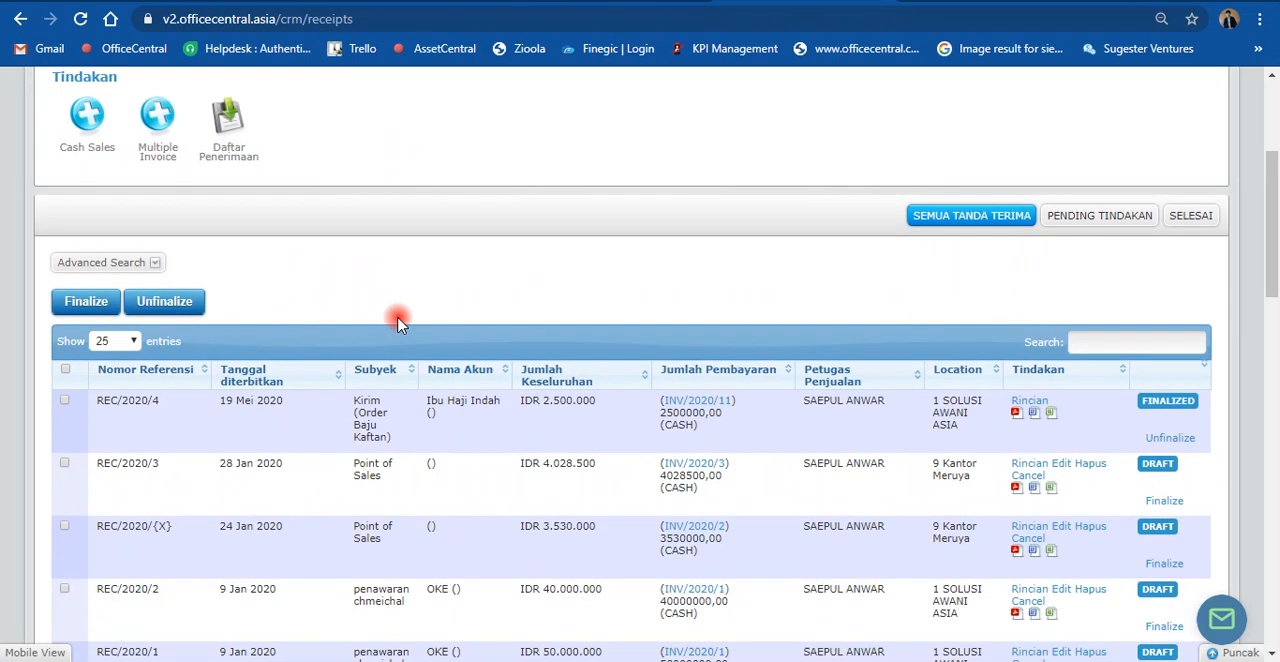
scroll(395, 326, up, 3)
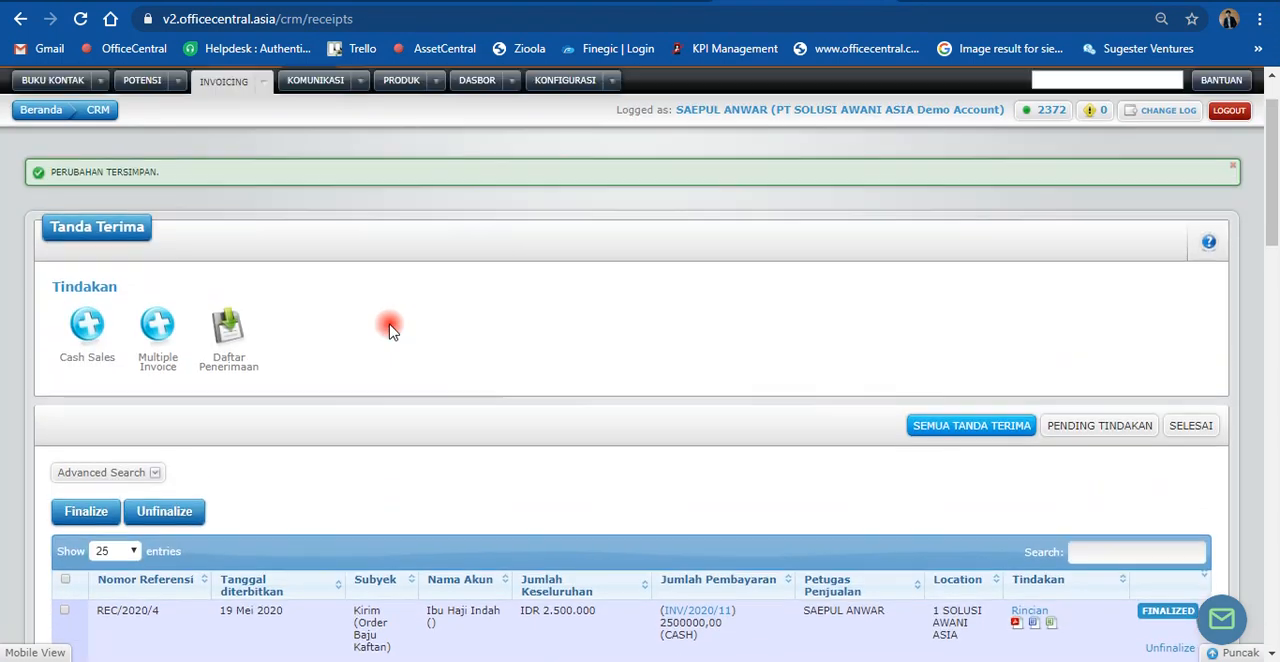
Step: Open the overall CRM invoice list and locate the Kirim (Order Baju Kaftan) invoice
click(262, 155)
mouse_move(335, 352)
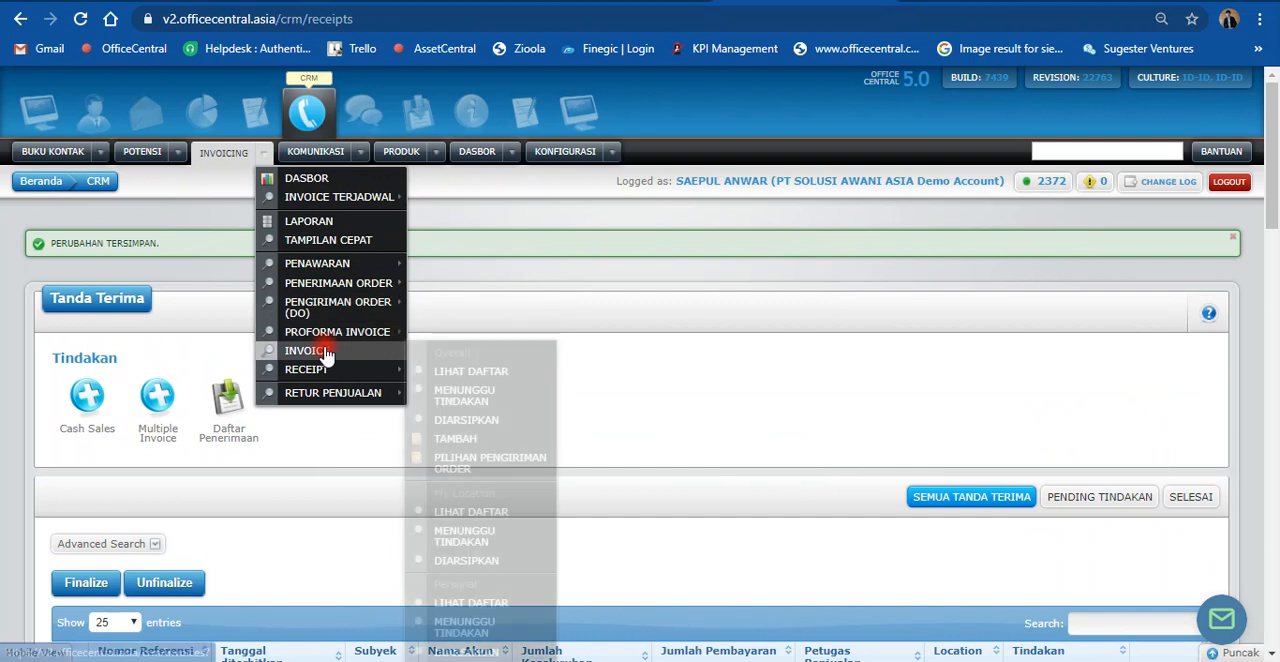
click(462, 376)
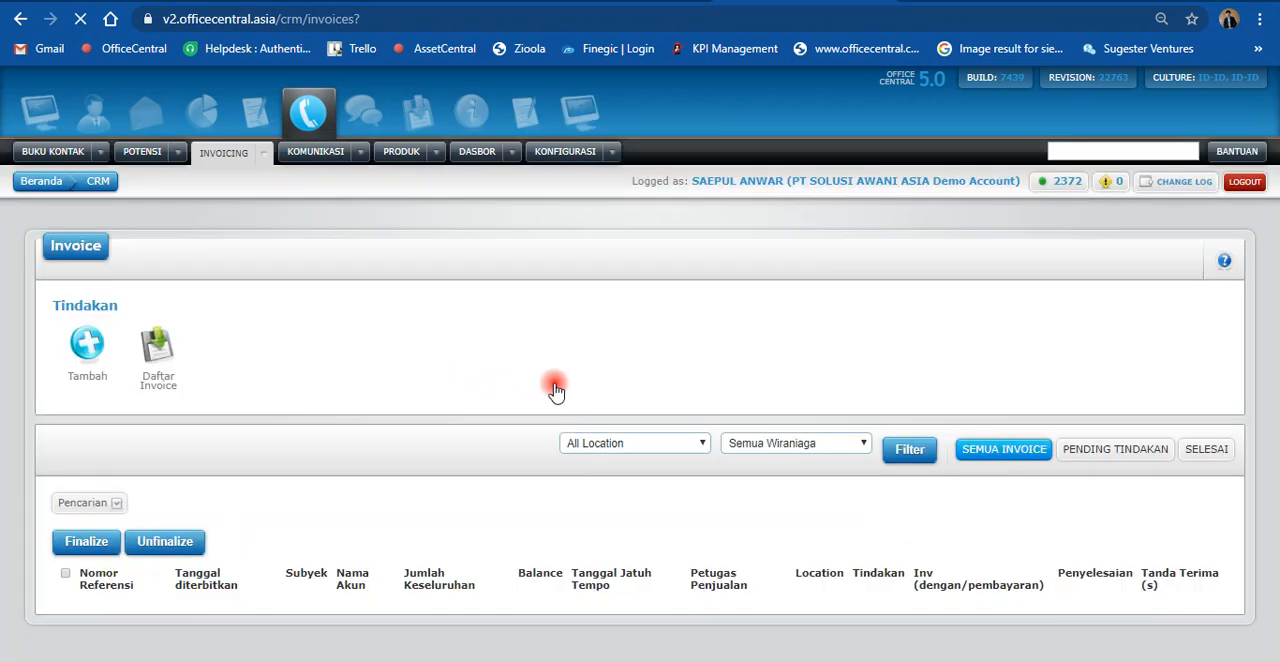
scroll(610, 468, down, 1)
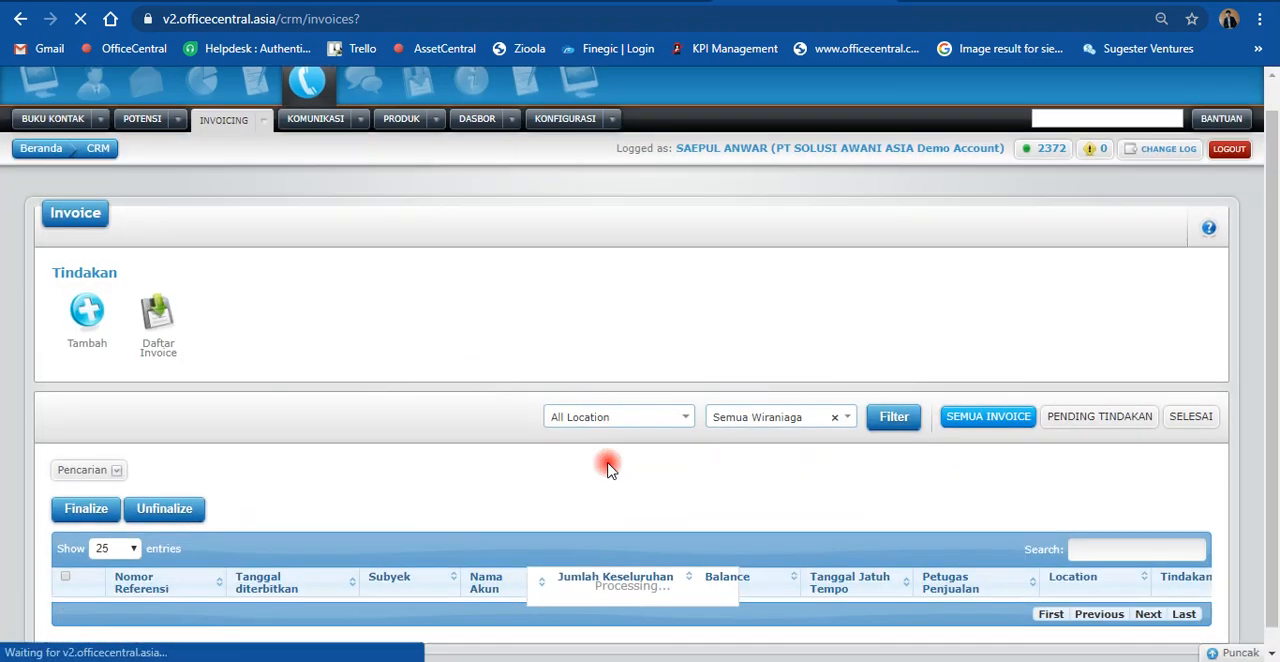
scroll(610, 468, down, 1)
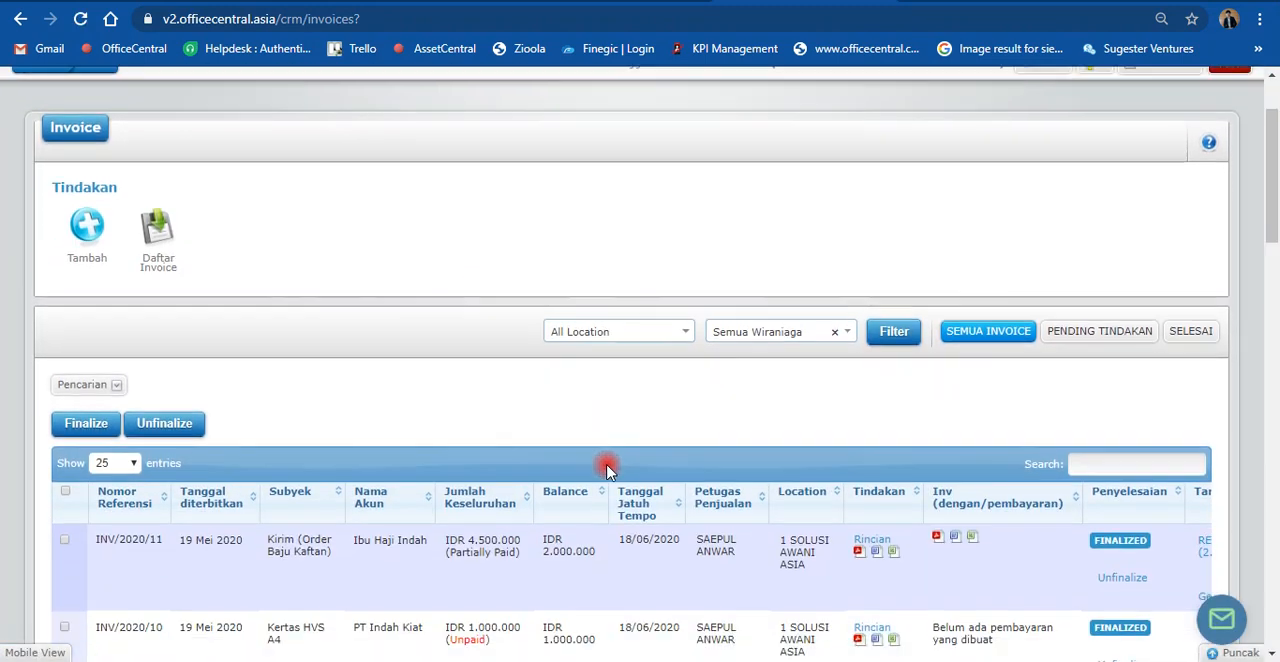
scroll(607, 470, down, 1)
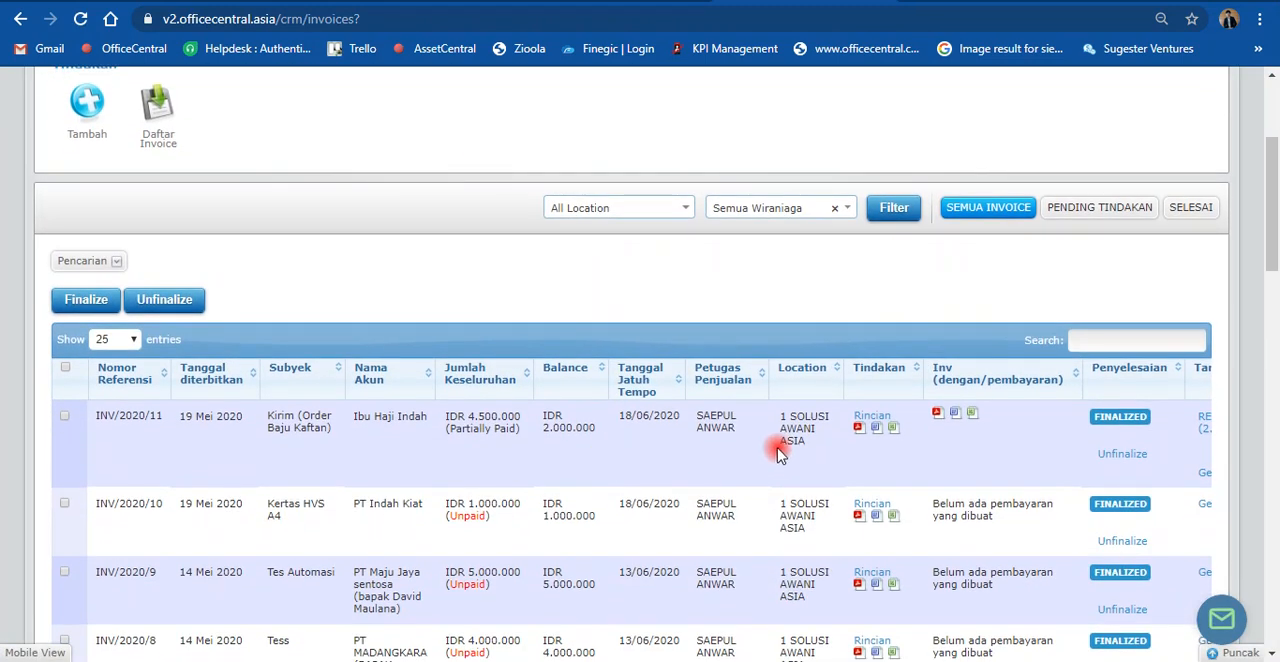
Step: Examine the payment status and balance of the Kaftan invoice and the other invoices in the list
key(XF86TouchpadToggle)
drag(963, 457, 983, 441)
click(983, 444)
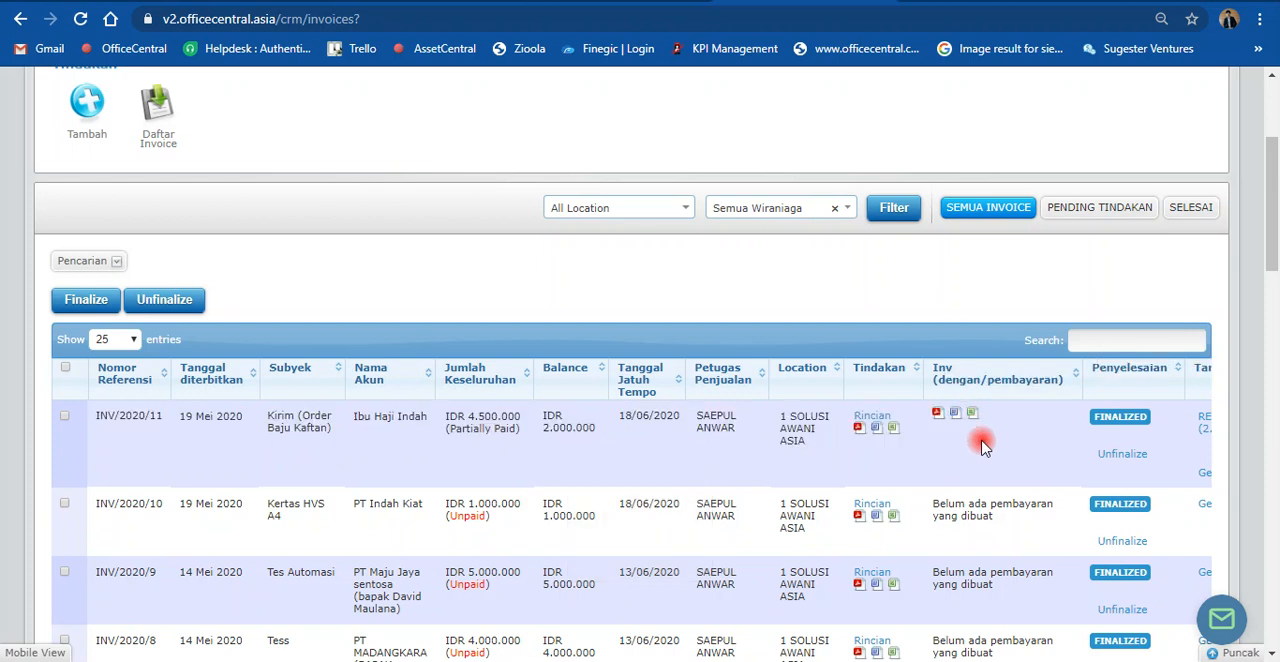
scroll(983, 447, down, 2)
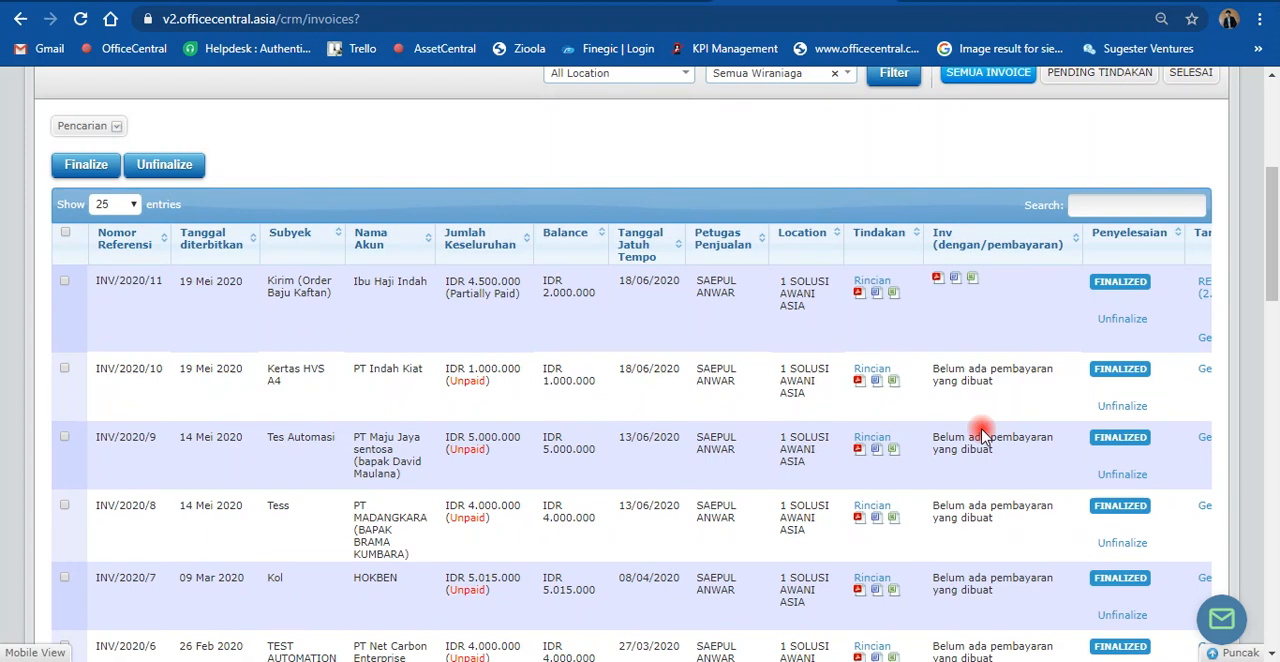
scroll(983, 437, down, 3)
scroll(983, 437, up, 2)
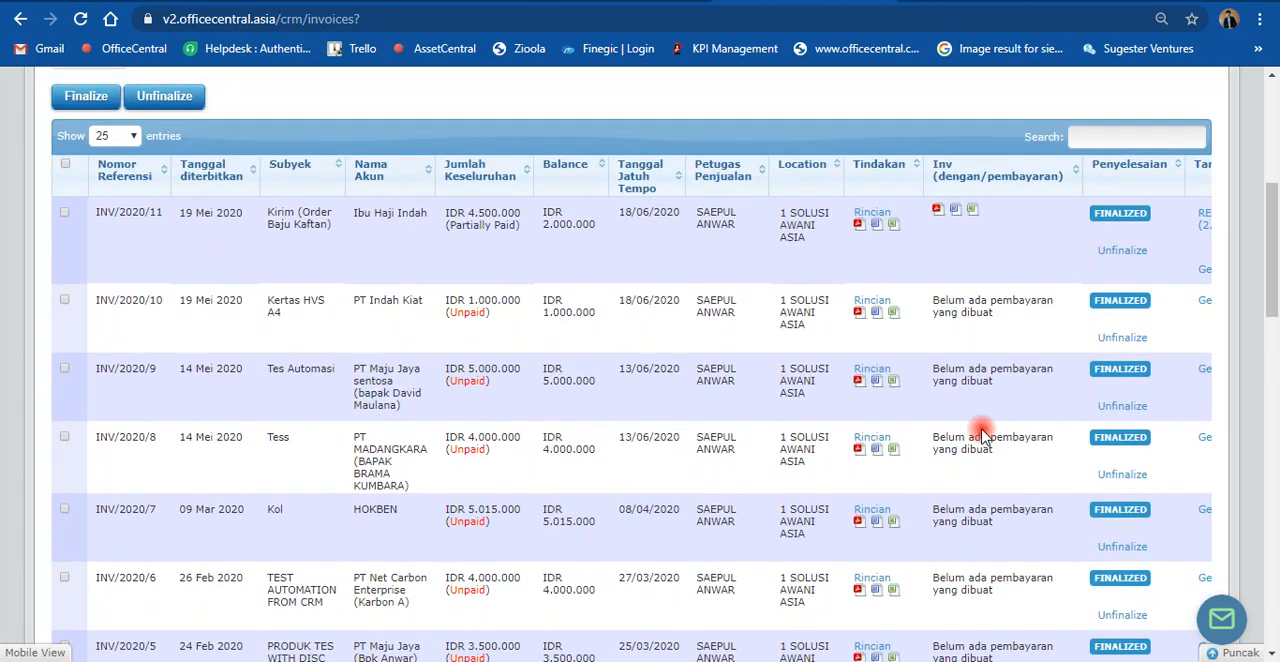
scroll(983, 437, up, 5)
scroll(985, 440, down, 20)
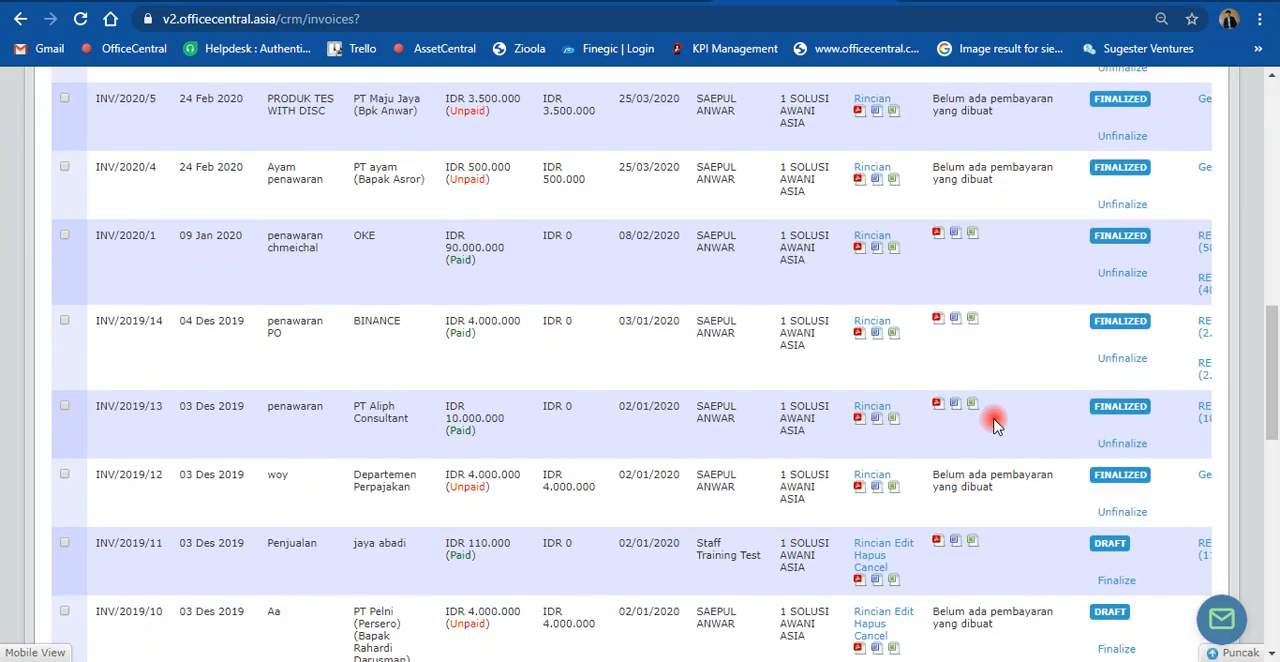
scroll(985, 447, down, 3)
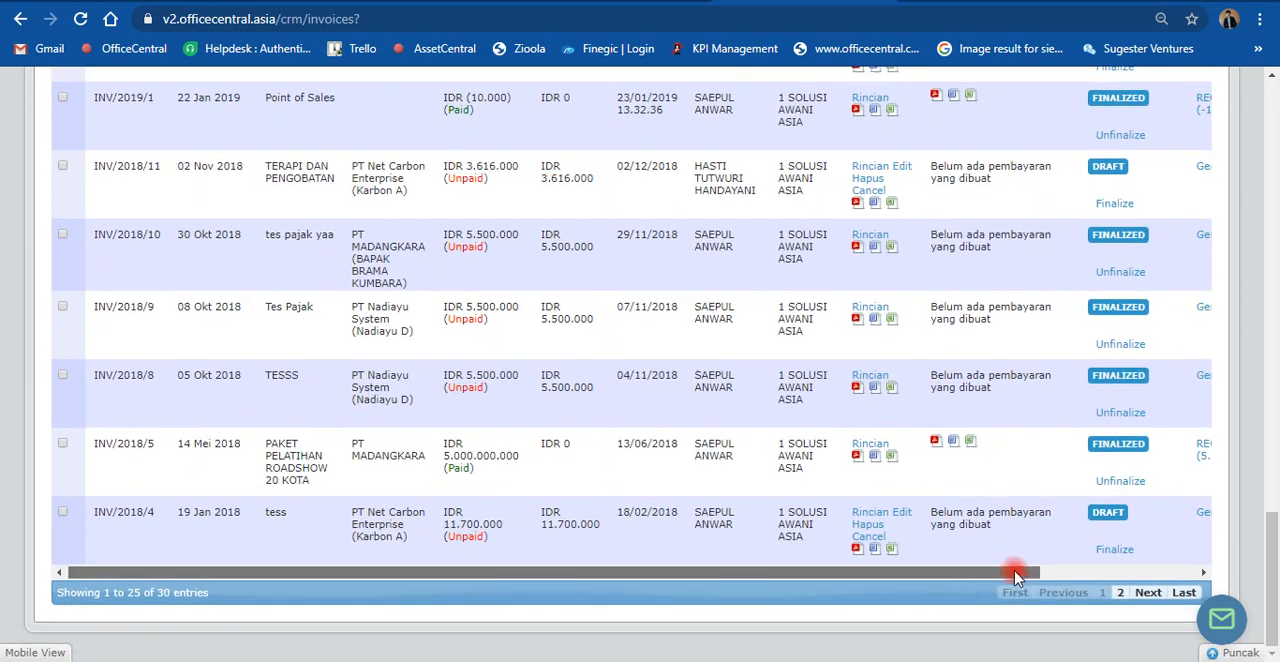
Step: Compare the Tanda Terima receipts linked to the Kaftan invoice with those of the unpaid and fully paid invoices
drag(991, 574, 1215, 605)
scroll(1000, 426, up, 15)
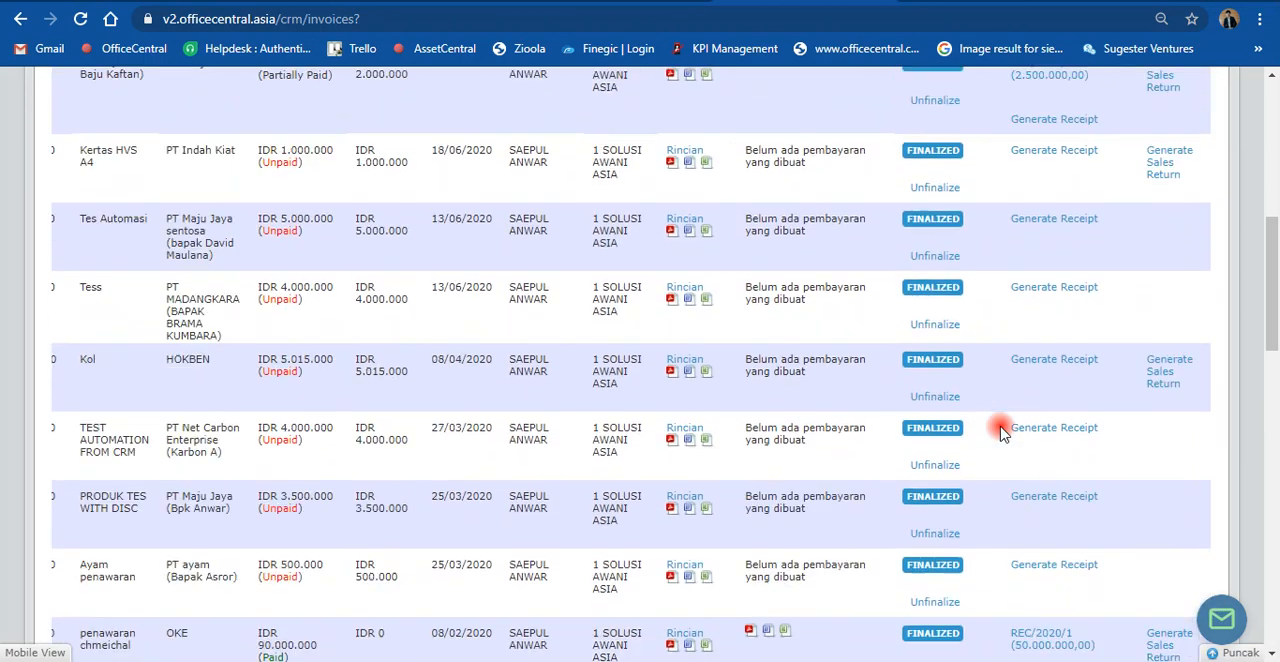
scroll(1003, 408, up, 2)
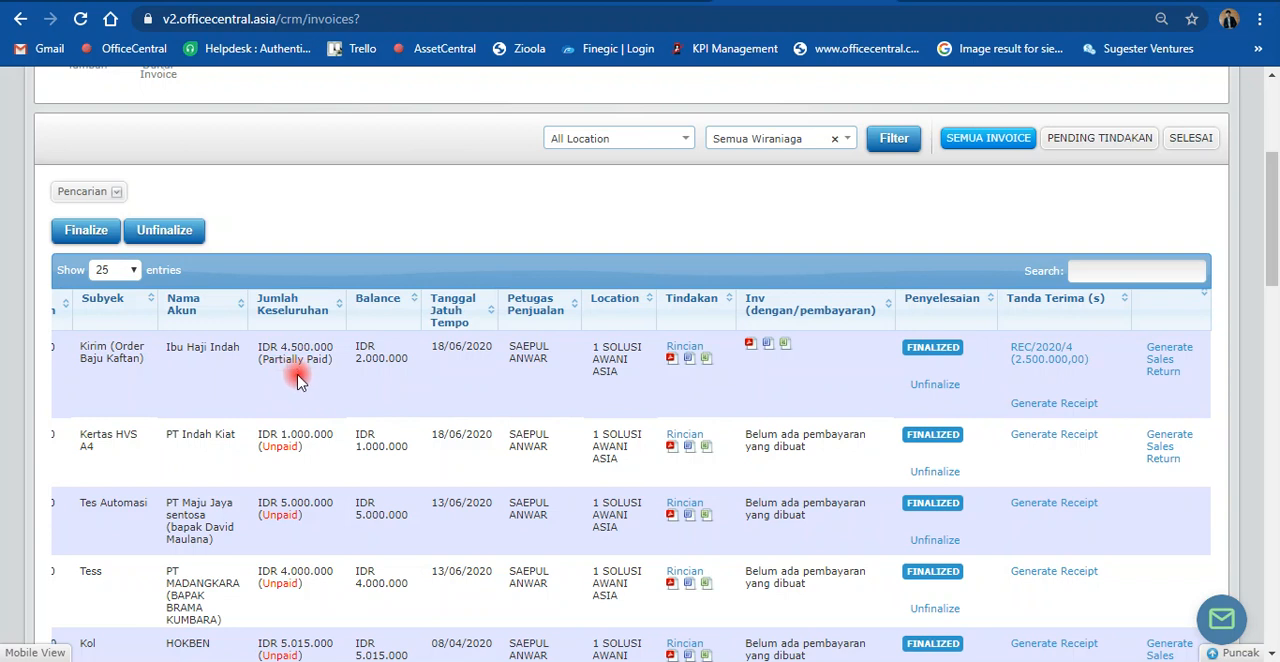
scroll(306, 380, down, 5)
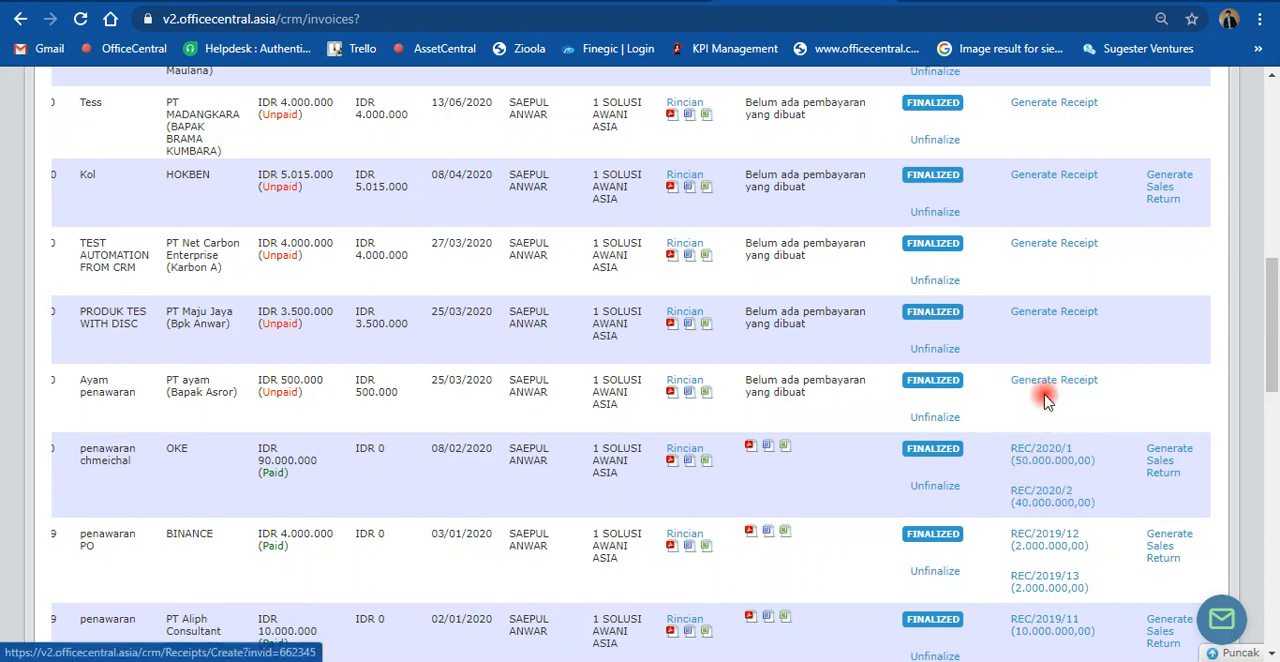
scroll(1030, 396, up, 4)
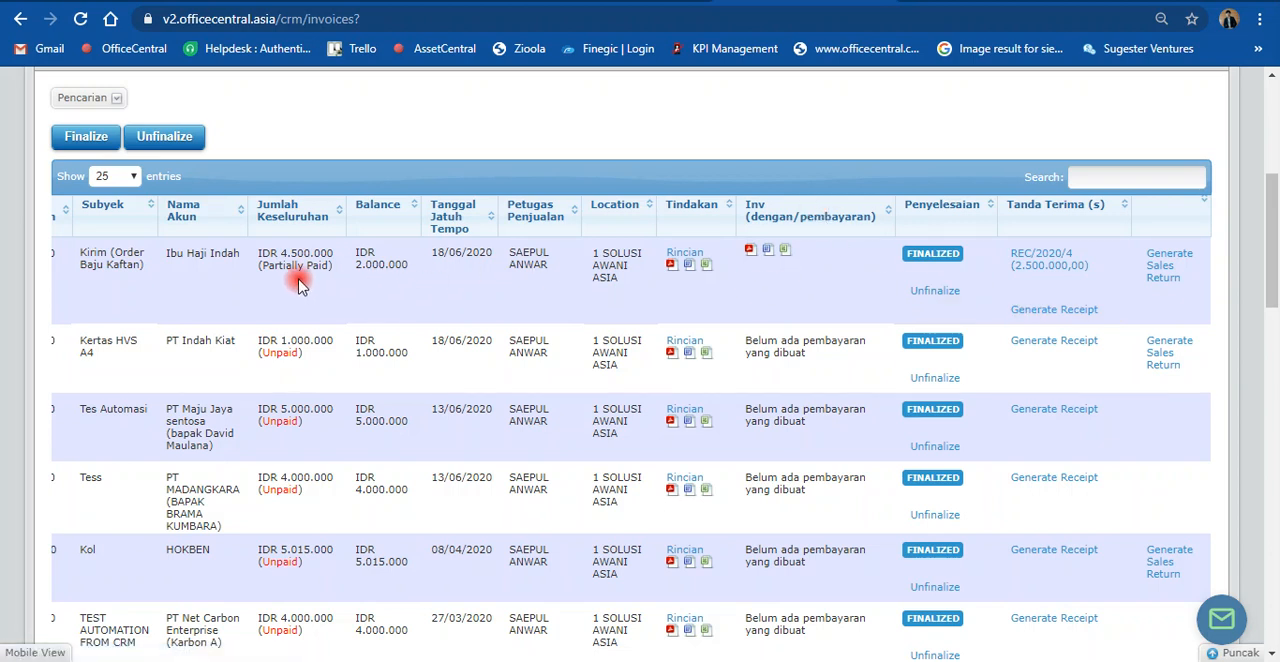
scroll(586, 214, up, 4)
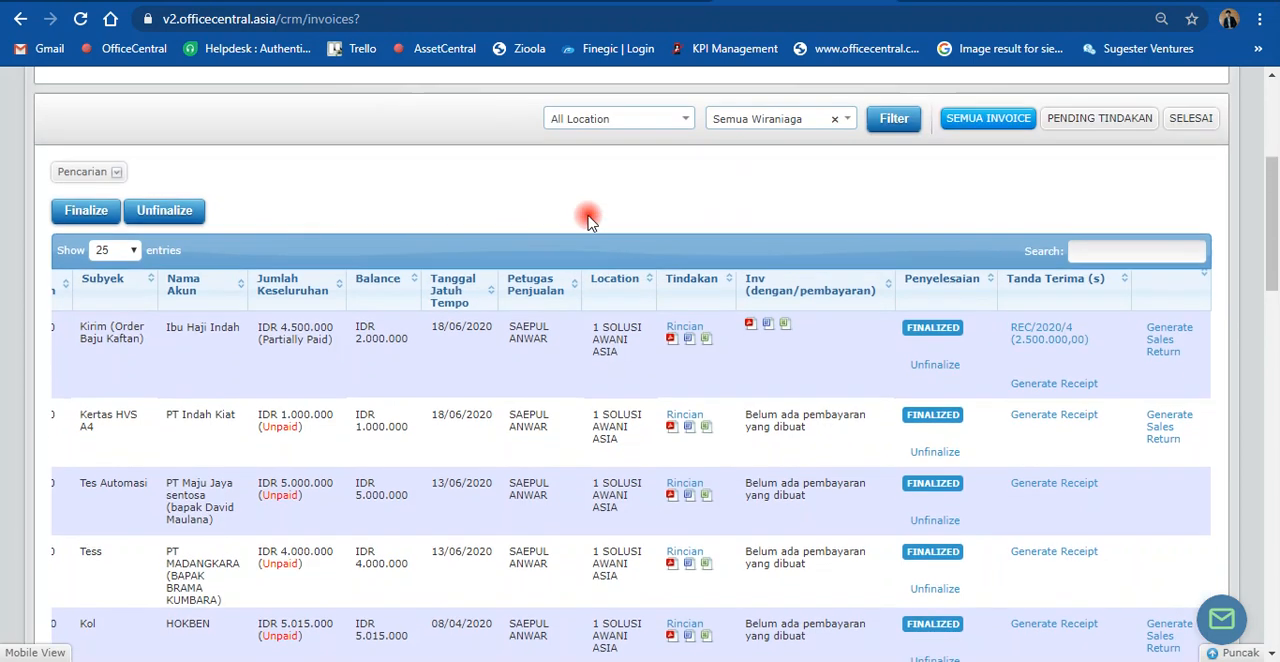
scroll(580, 268, up, 1)
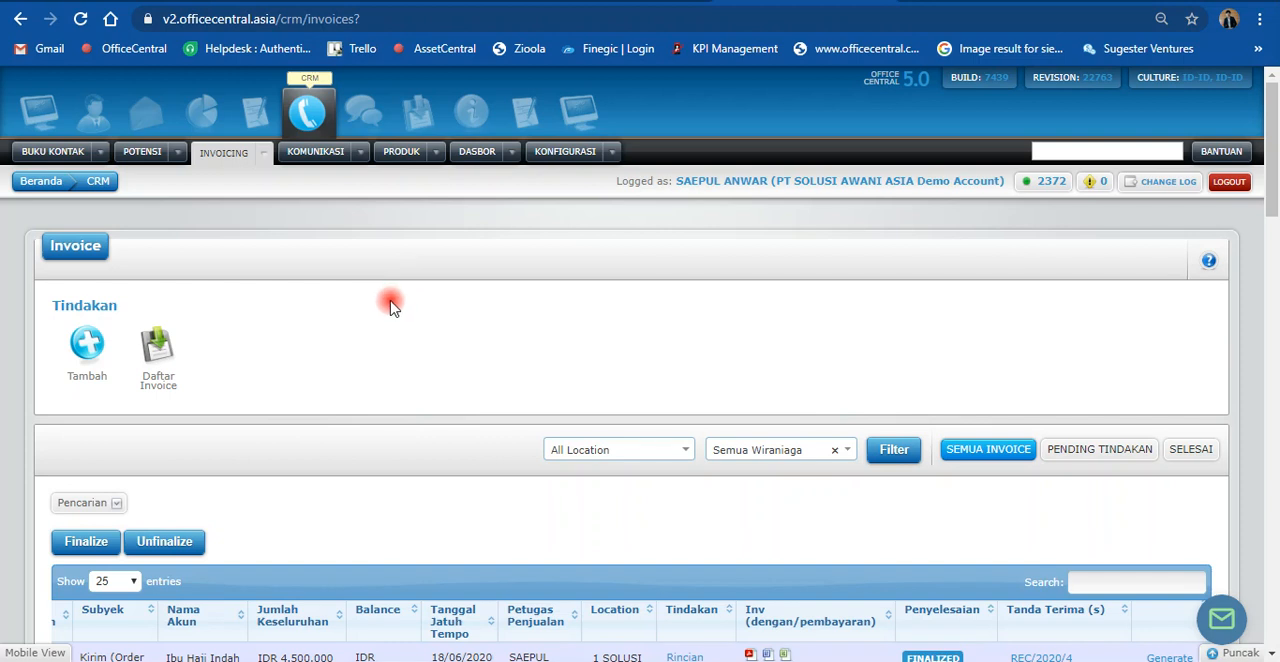
scroll(391, 307, down, 1)
scroll(390, 317, down, 1)
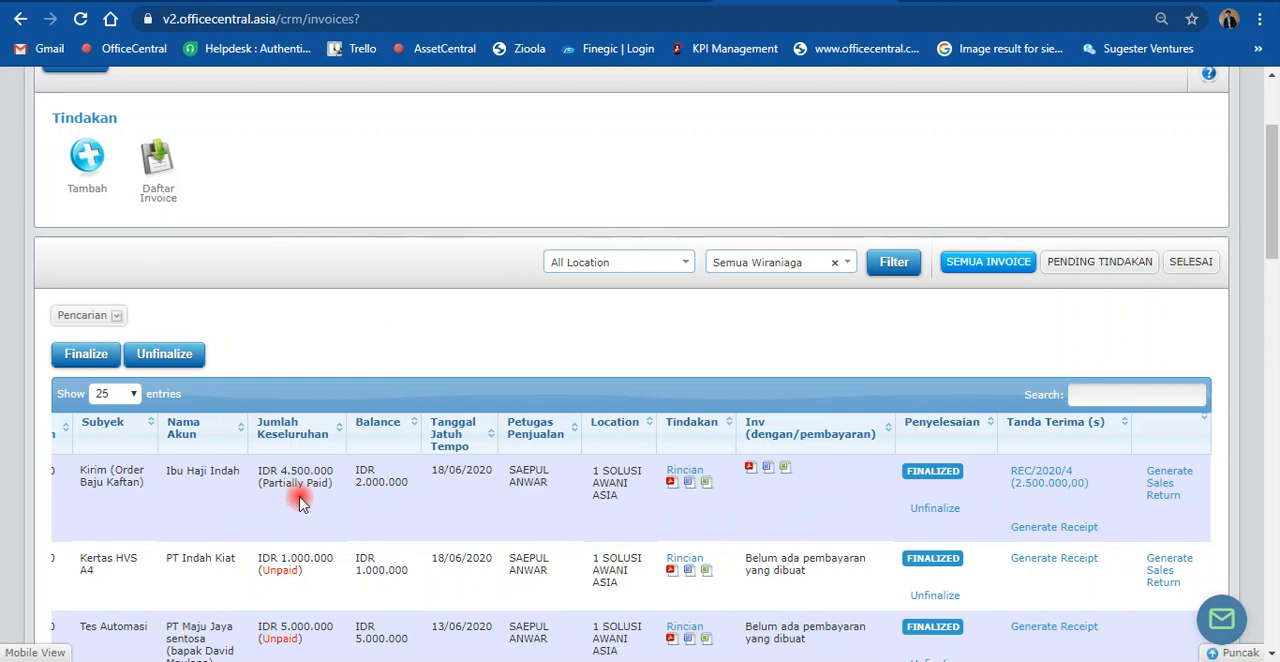
scroll(300, 430, up, 2)
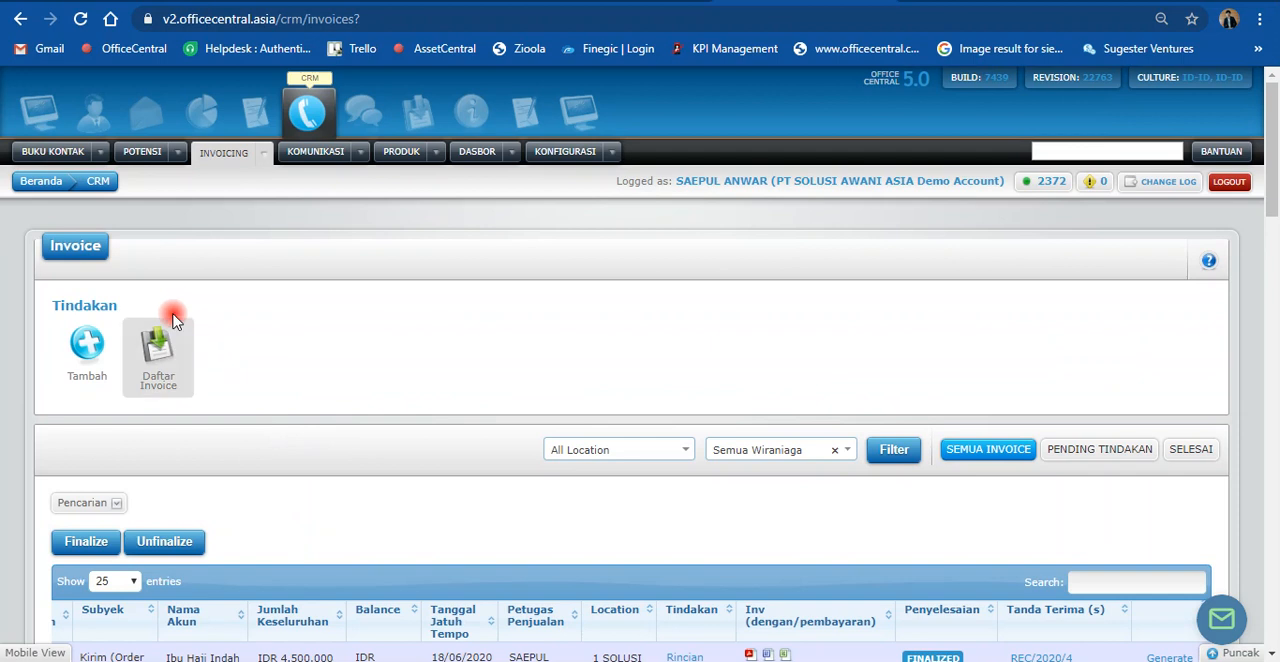
scroll(432, 488, down, 2)
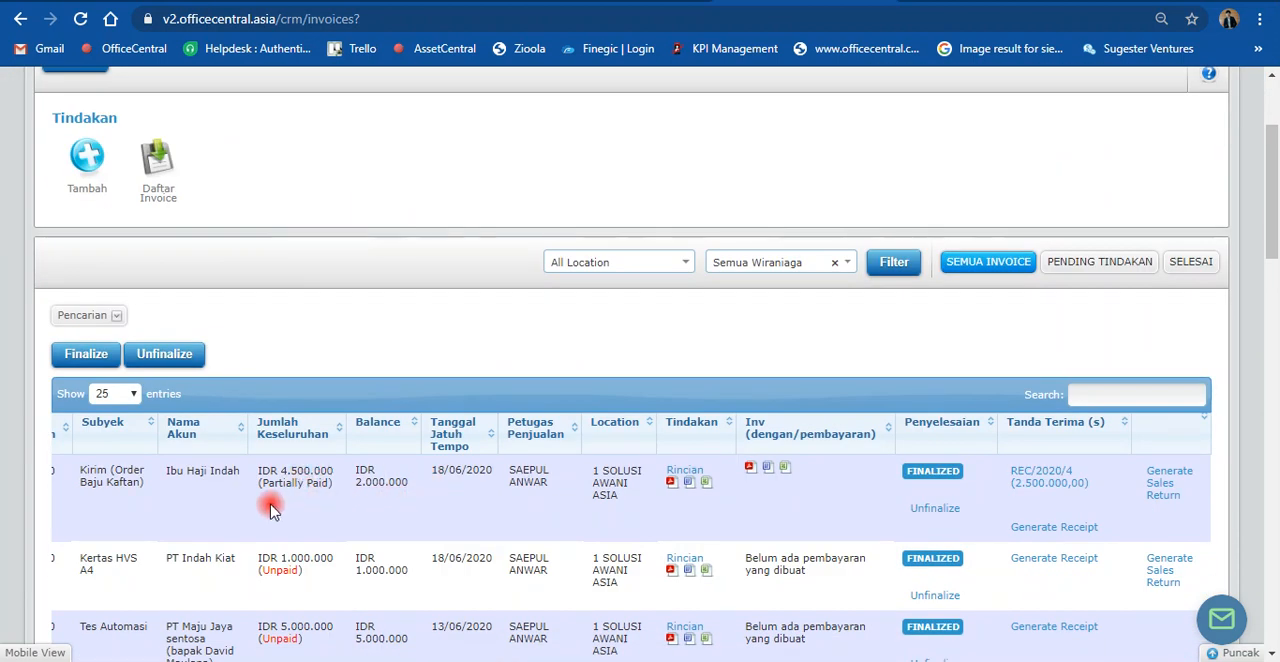
scroll(363, 480, up, 2)
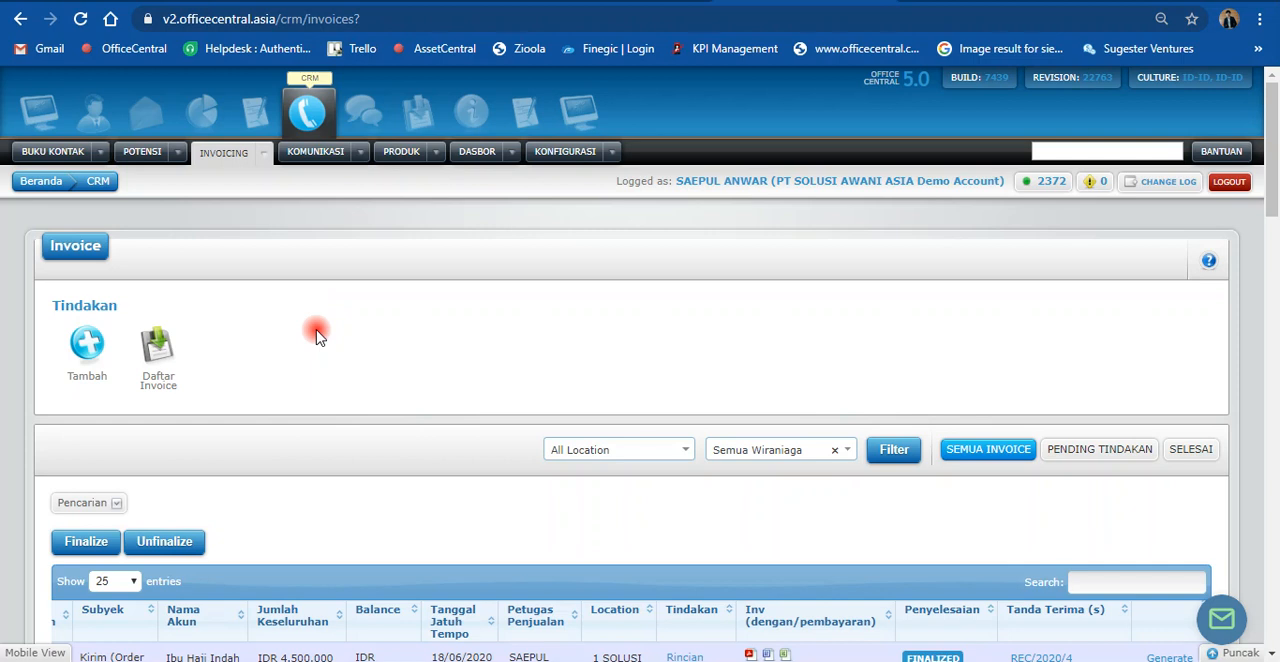
scroll(316, 340, down, 3)
scroll(316, 350, up, 3)
scroll(316, 350, down, 3)
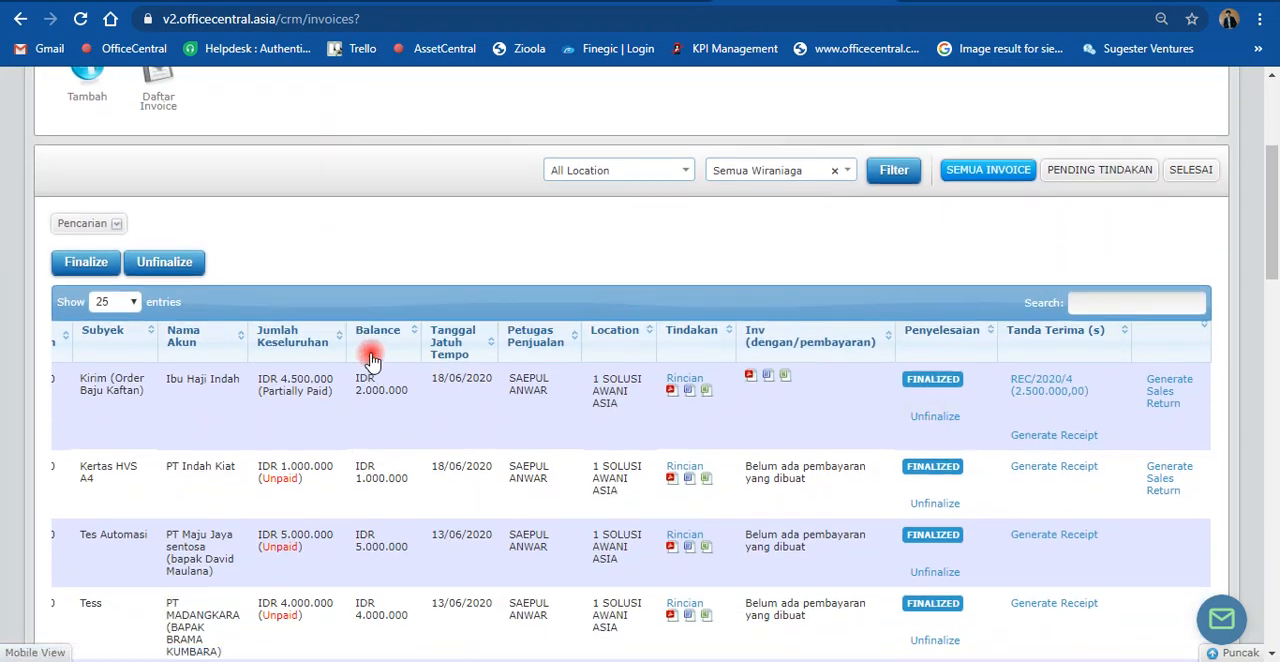
Step: Open the accounting module's Lokasi Saya transaction list and locate the Kirim (Order Baju Kaftan) entries
scroll(243, 251, up, 3)
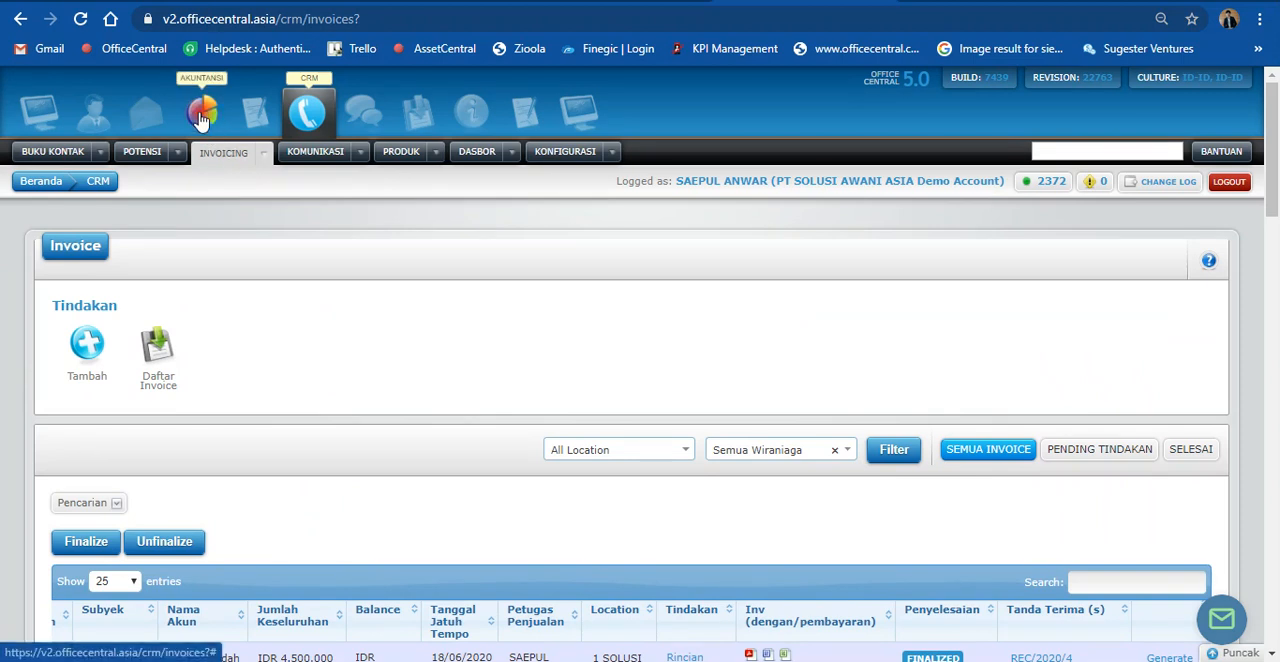
click(200, 117)
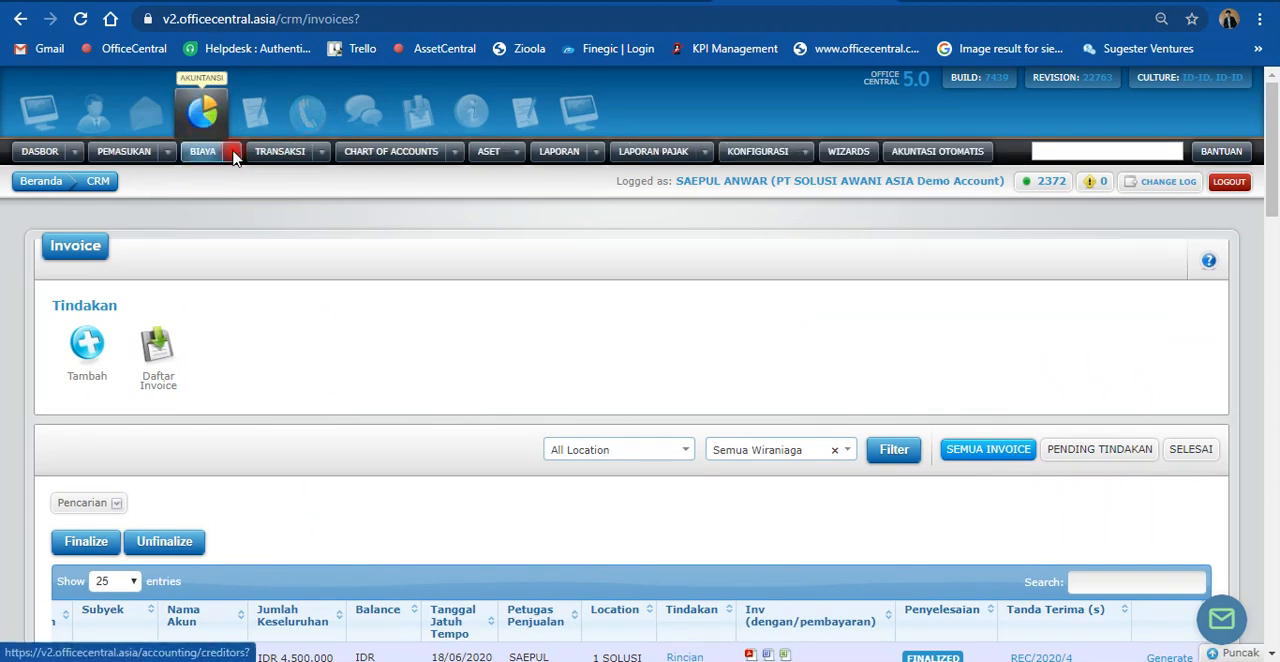
click(324, 160)
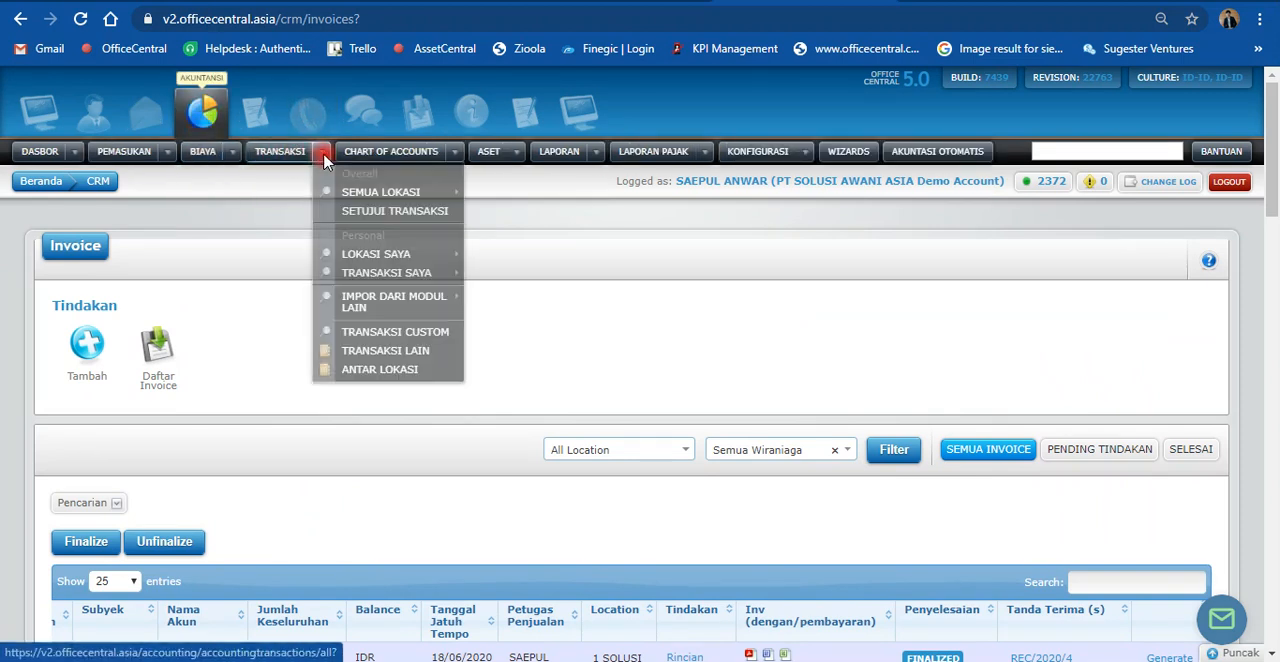
click(358, 262)
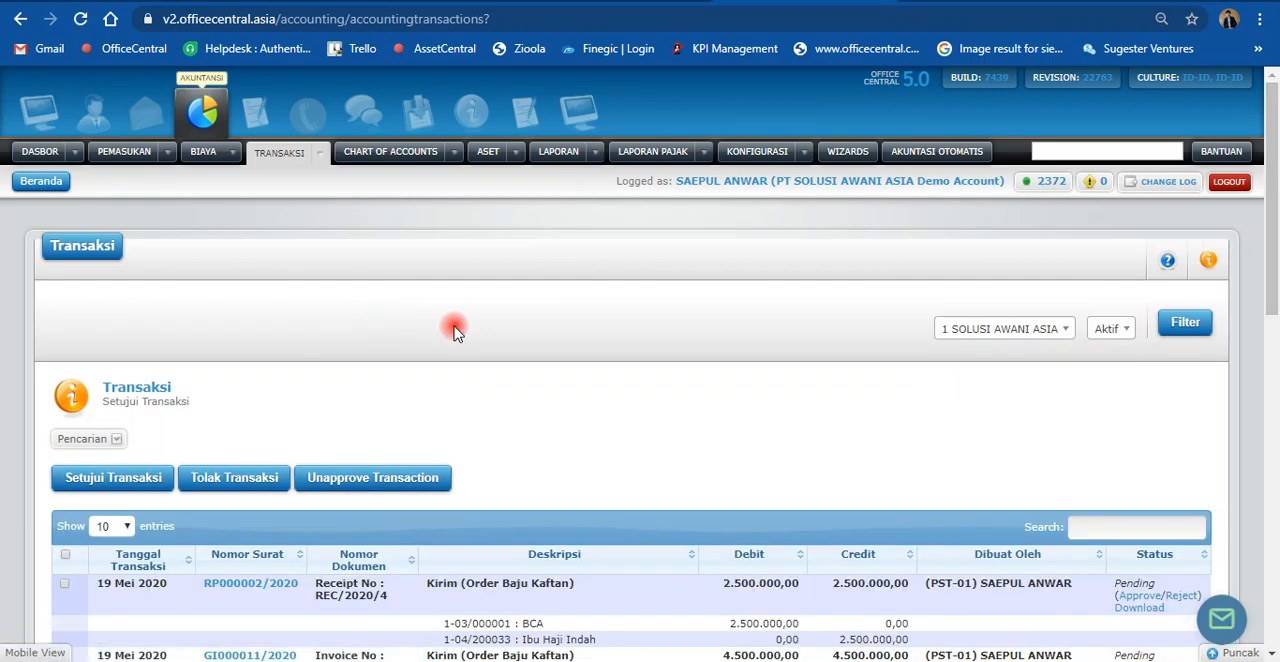
scroll(453, 330, down, 2)
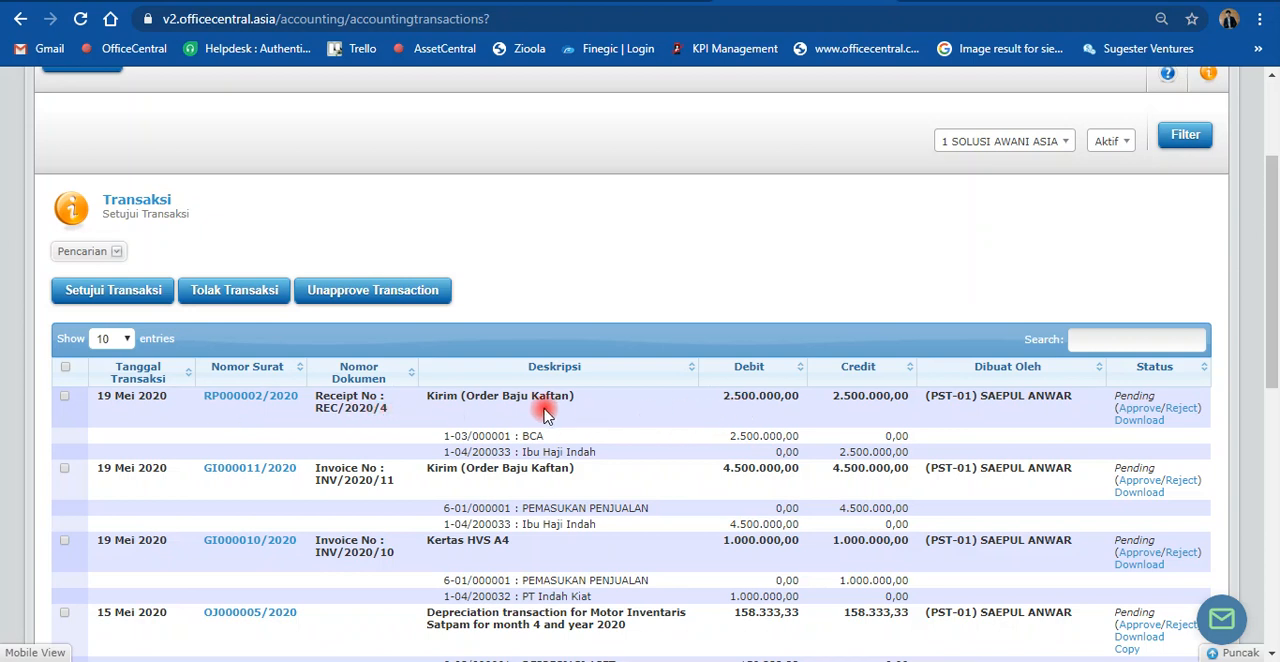
scroll(500, 400, down, 1)
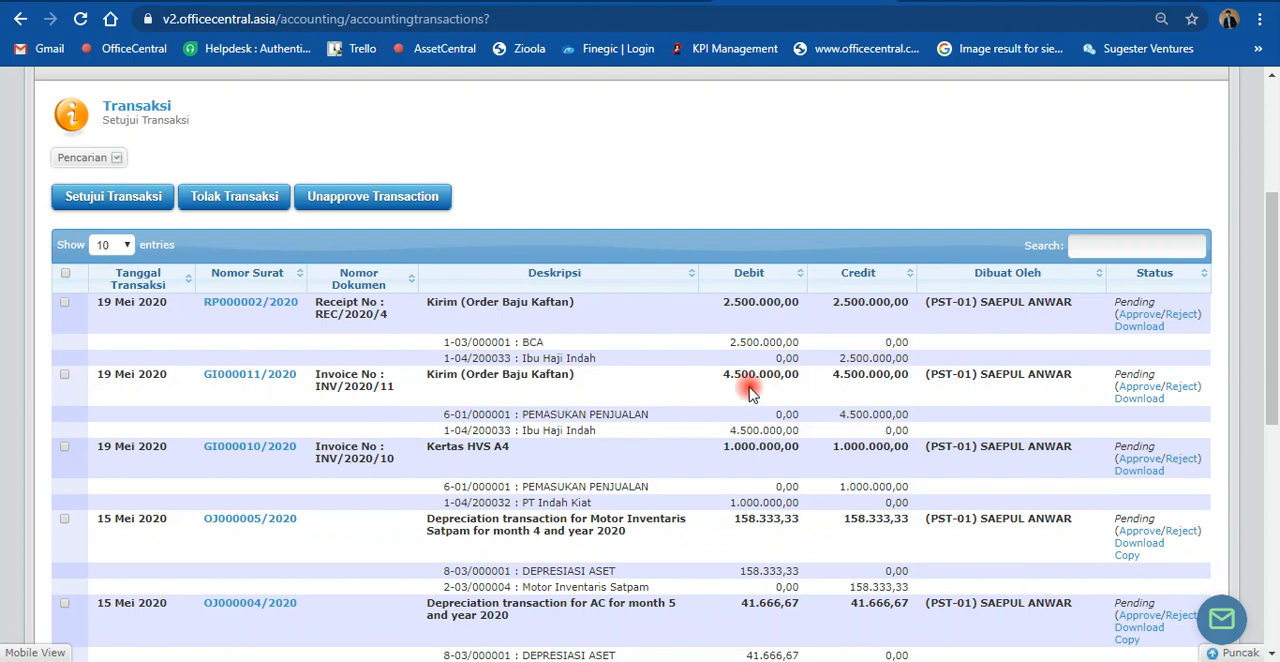
Step: Examine the accounts, debits and credits posted for the Kaftan invoice and receipt, including PEMASUKAN PENJUALAN
scroll(750, 392, down, 1)
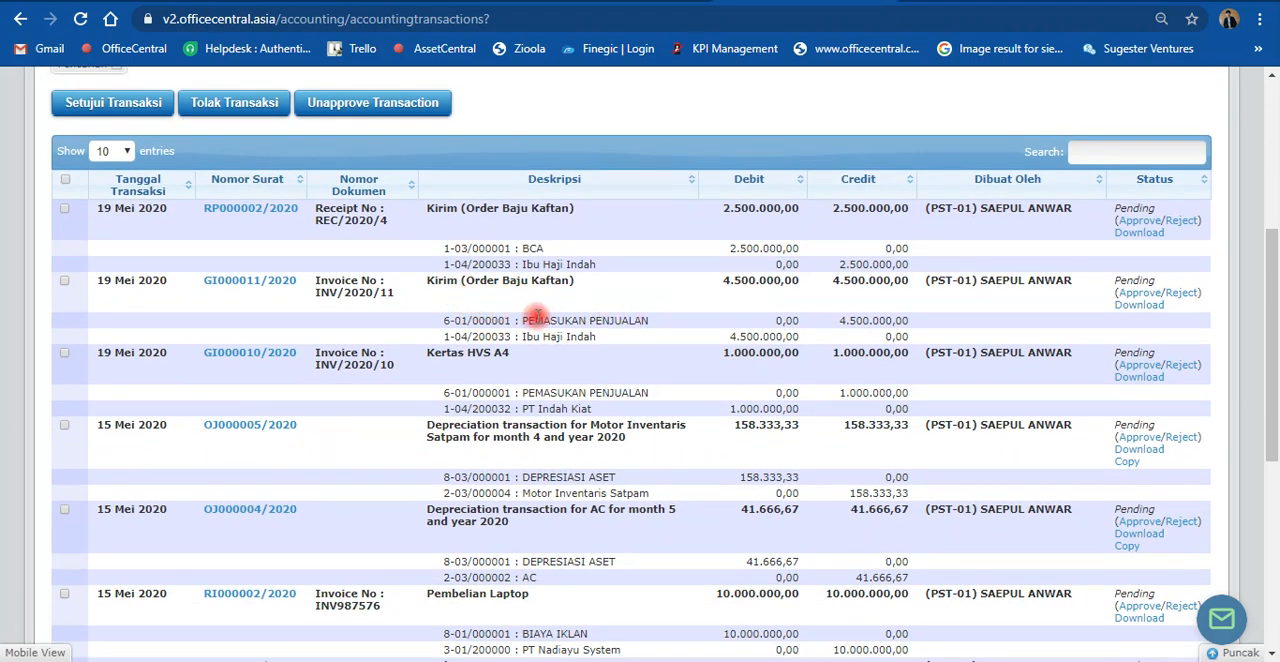
drag(527, 317, 638, 317)
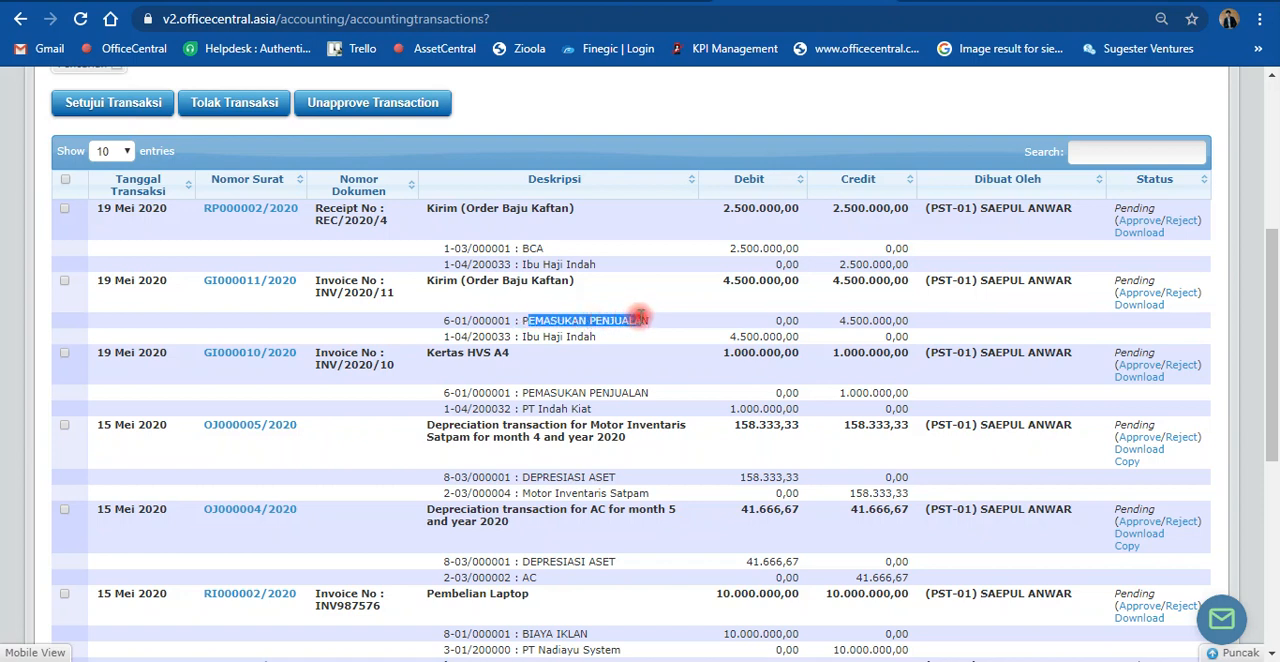
click(652, 325)
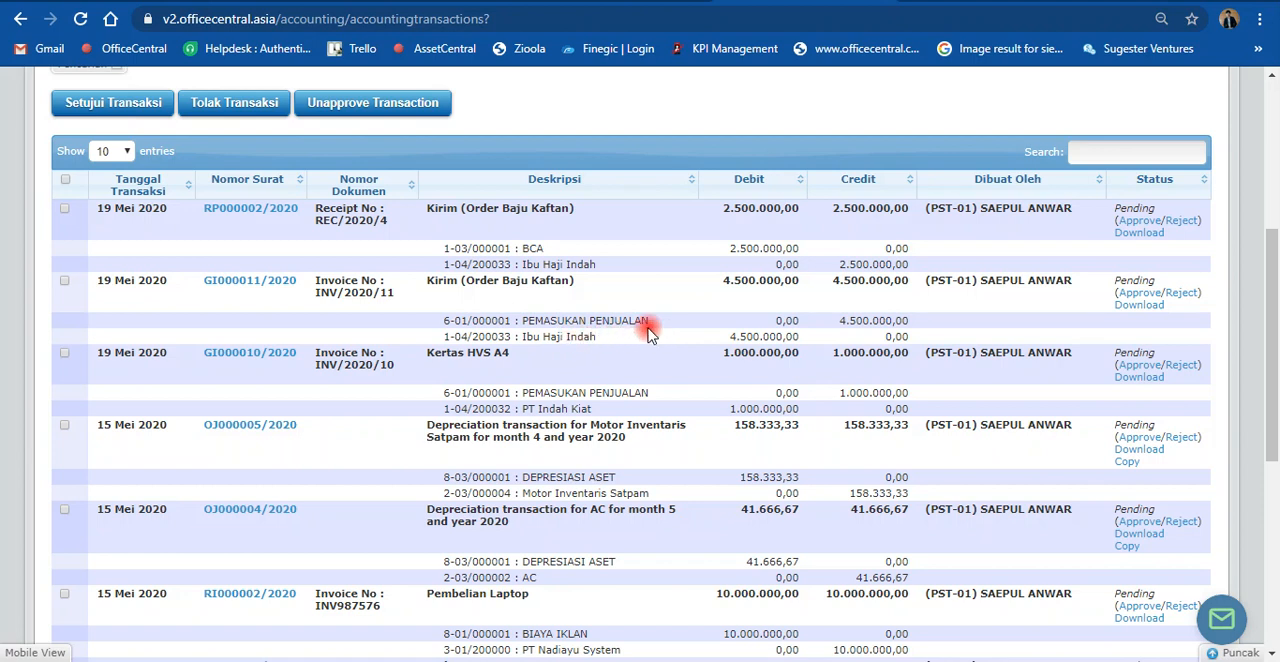
scroll(620, 338, up, 1)
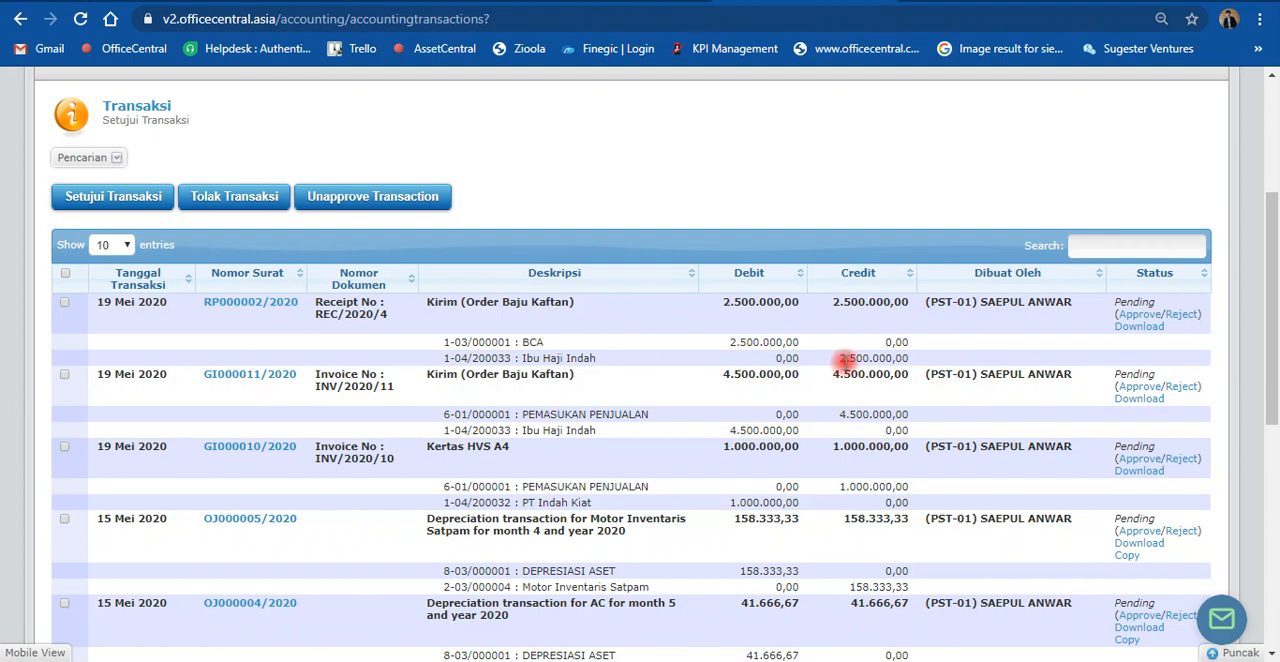
Step: Approve the two Kirim (Order Baju Kaftan) transactions, the receipt and the invoice
scroll(857, 364, down, 1)
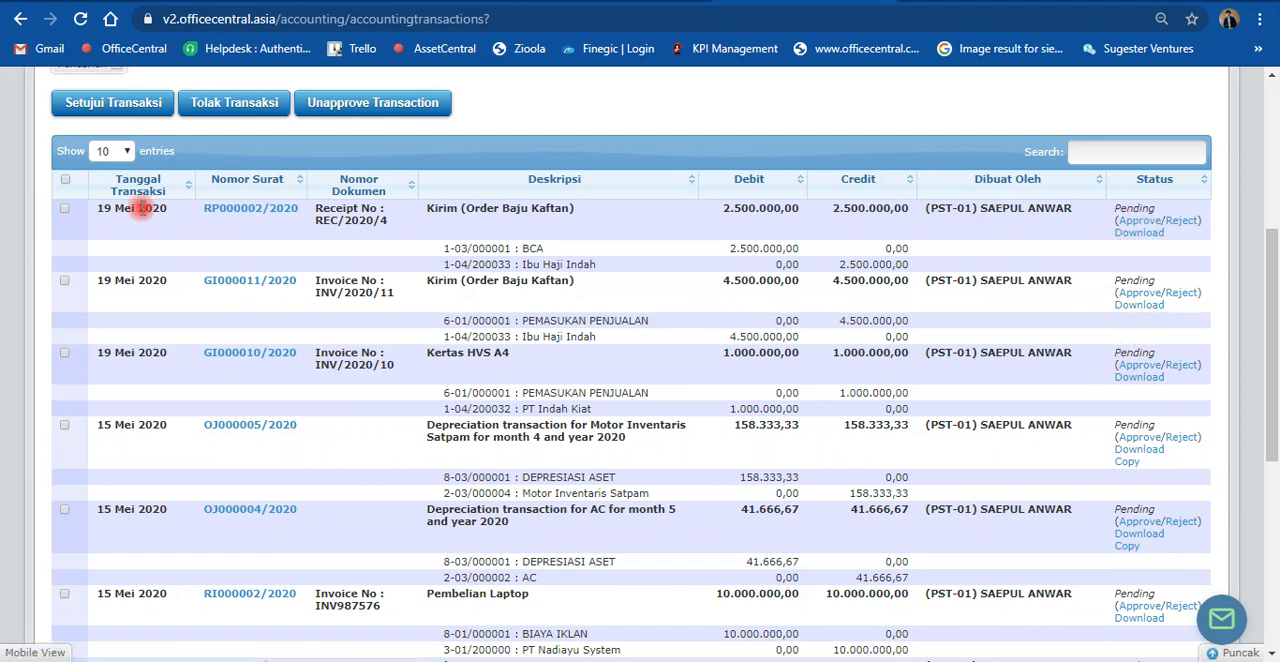
click(66, 212)
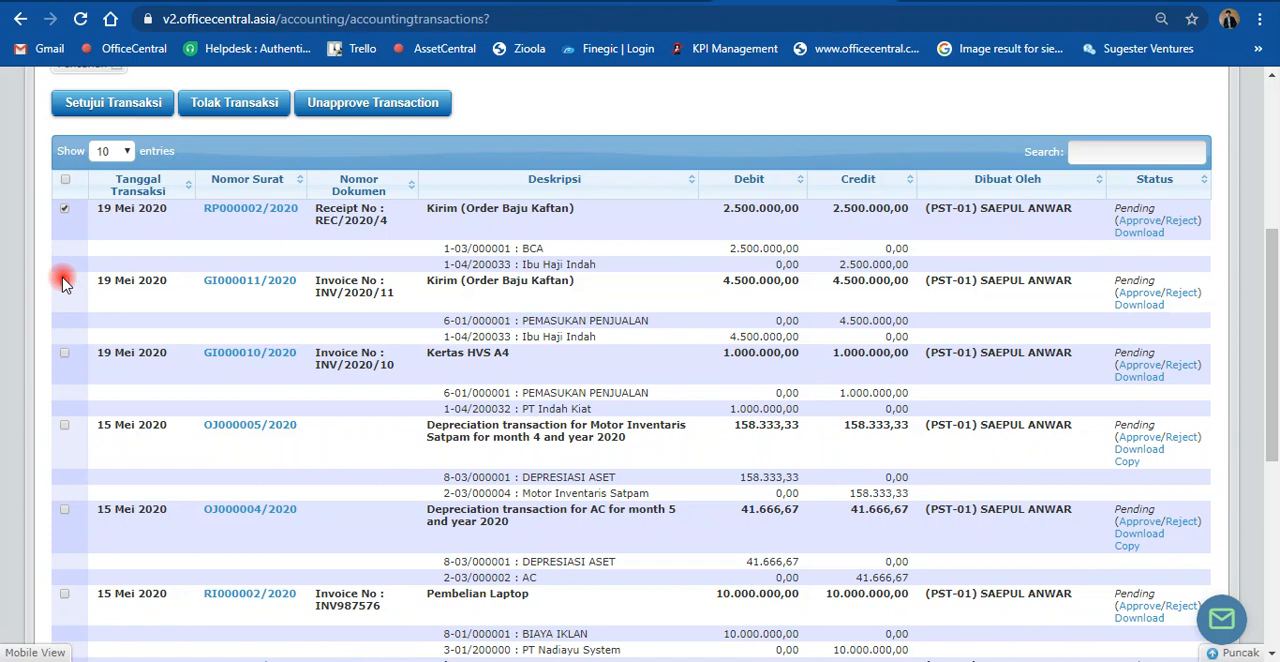
click(64, 281)
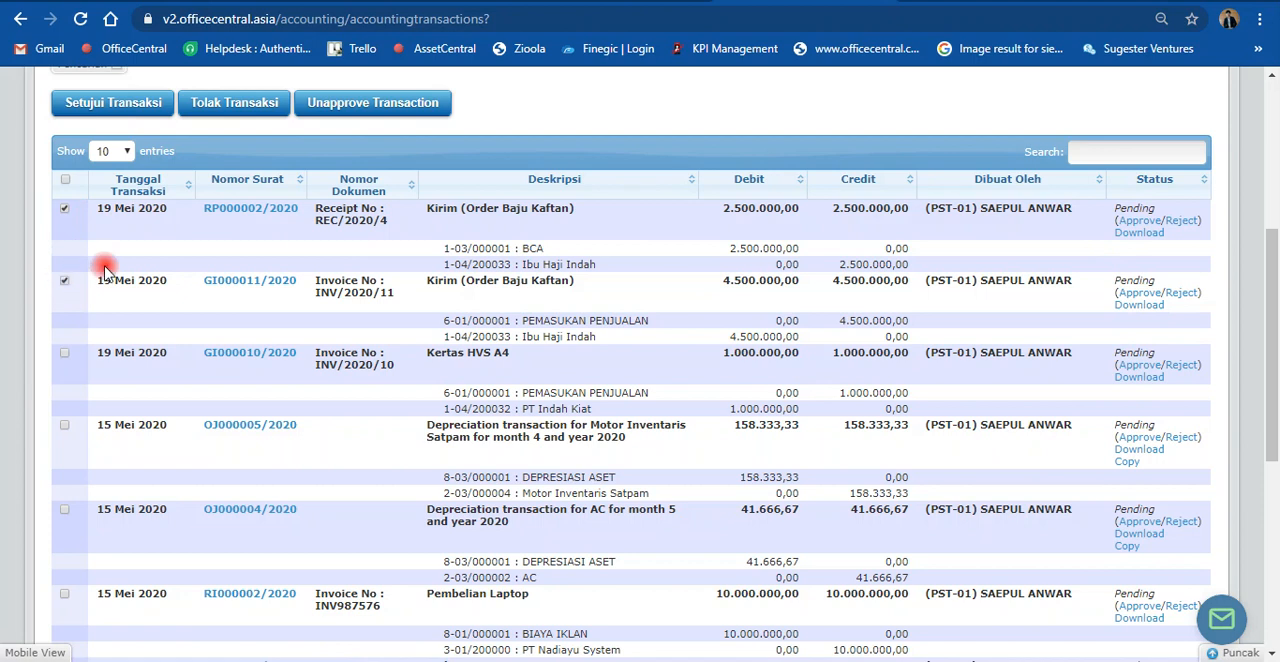
click(129, 104)
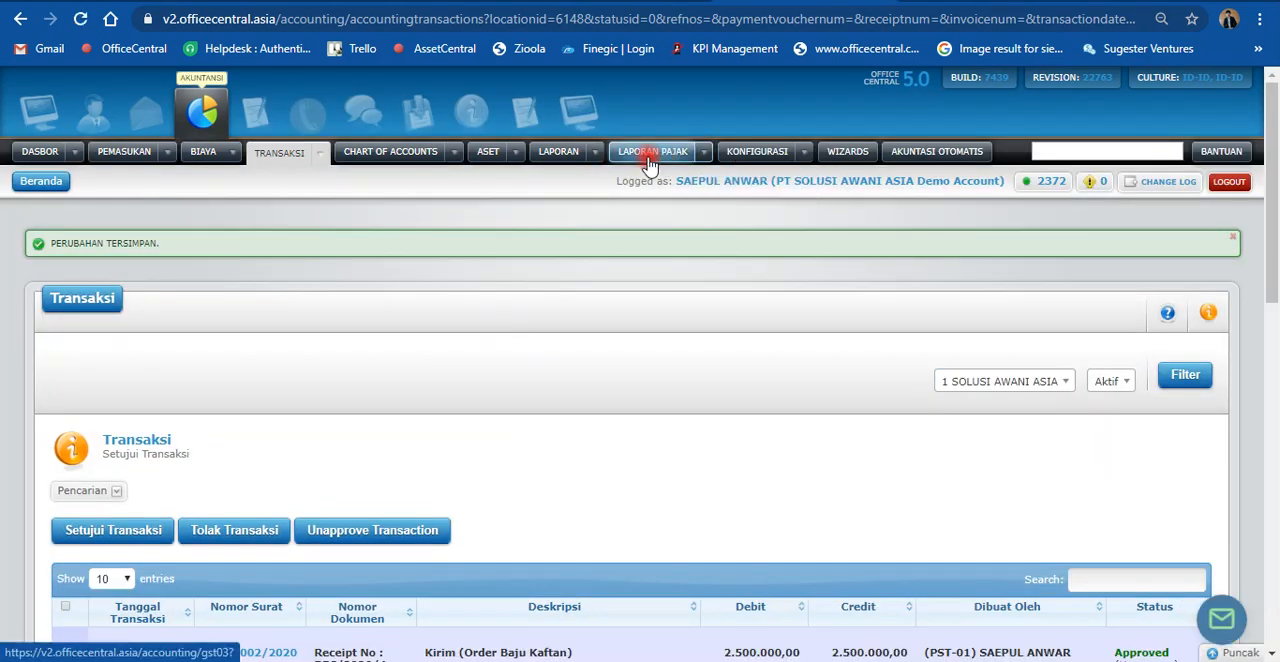
Step: Open the overall (Keseluruhan) General Ledger report
click(596, 152)
mouse_move(678, 380)
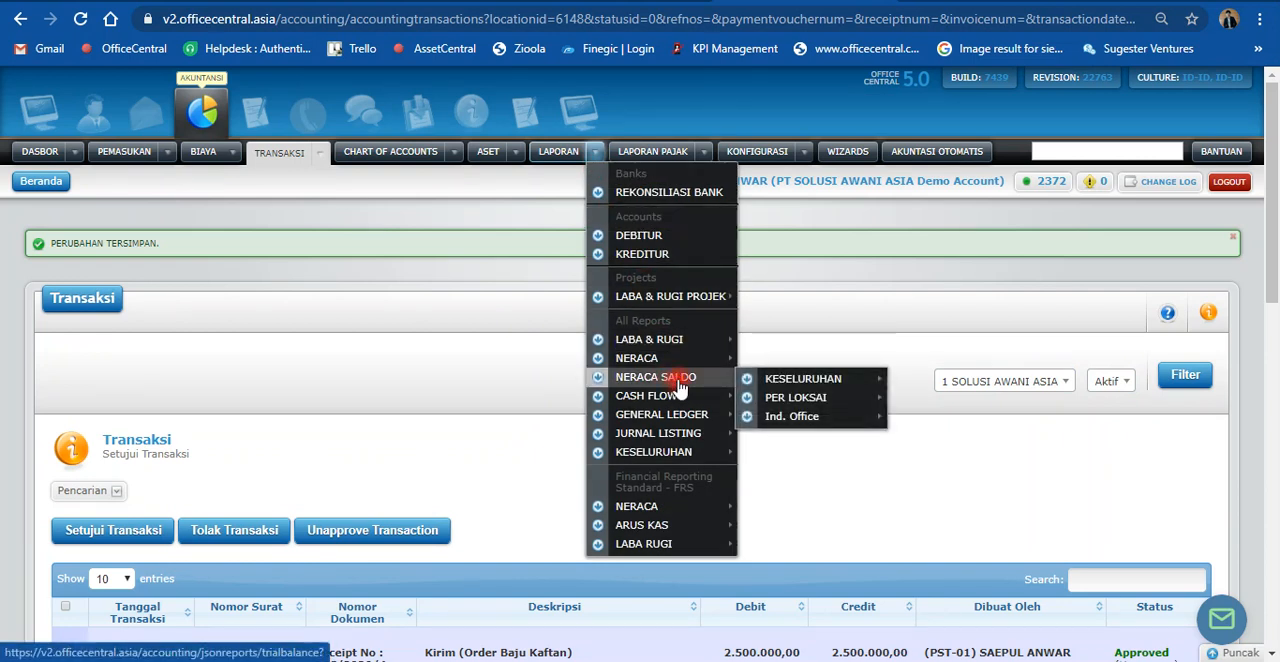
mouse_move(695, 418)
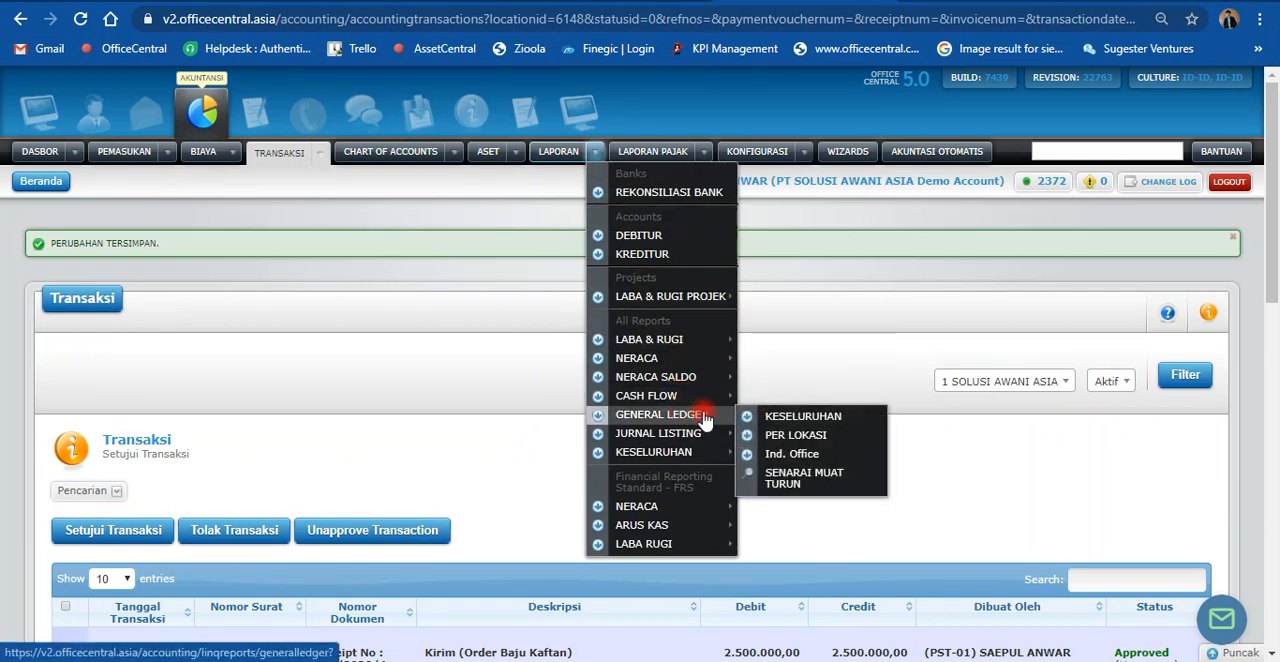
click(771, 418)
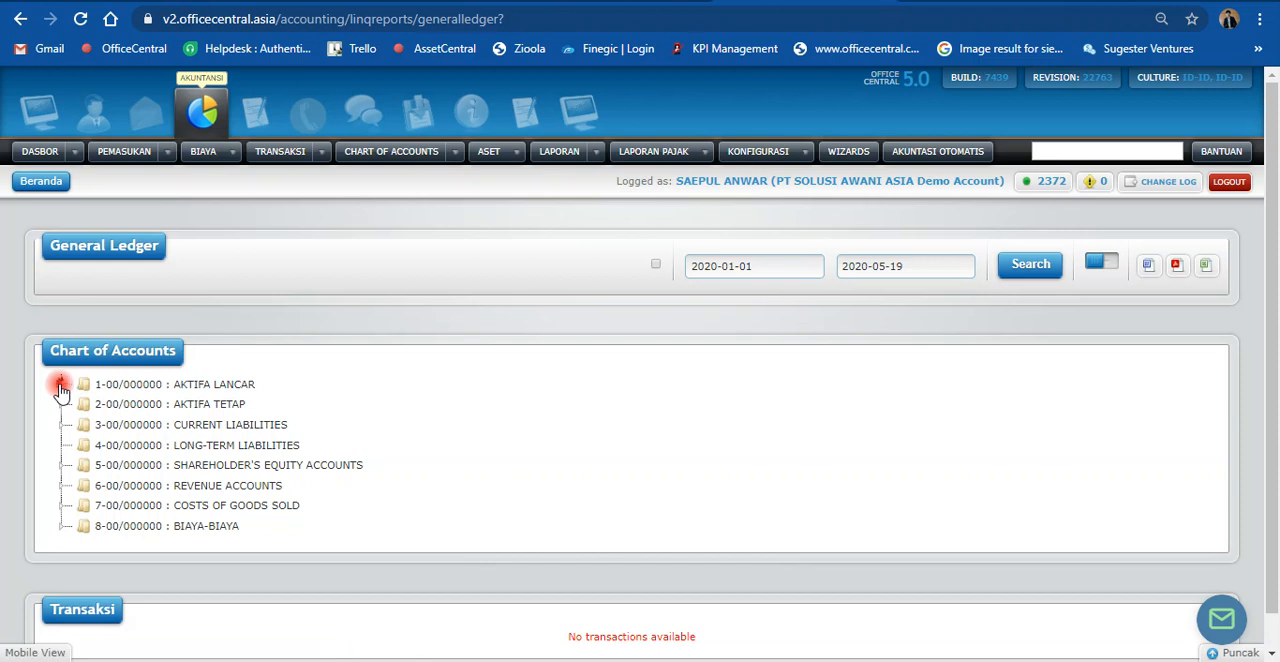
Step: Display the general ledger for the Kaftan customer's account under DEBTORS, covering 2020-01-01 to 2020-05-19
click(58, 386)
click(87, 452)
scroll(300, 445, down, 6)
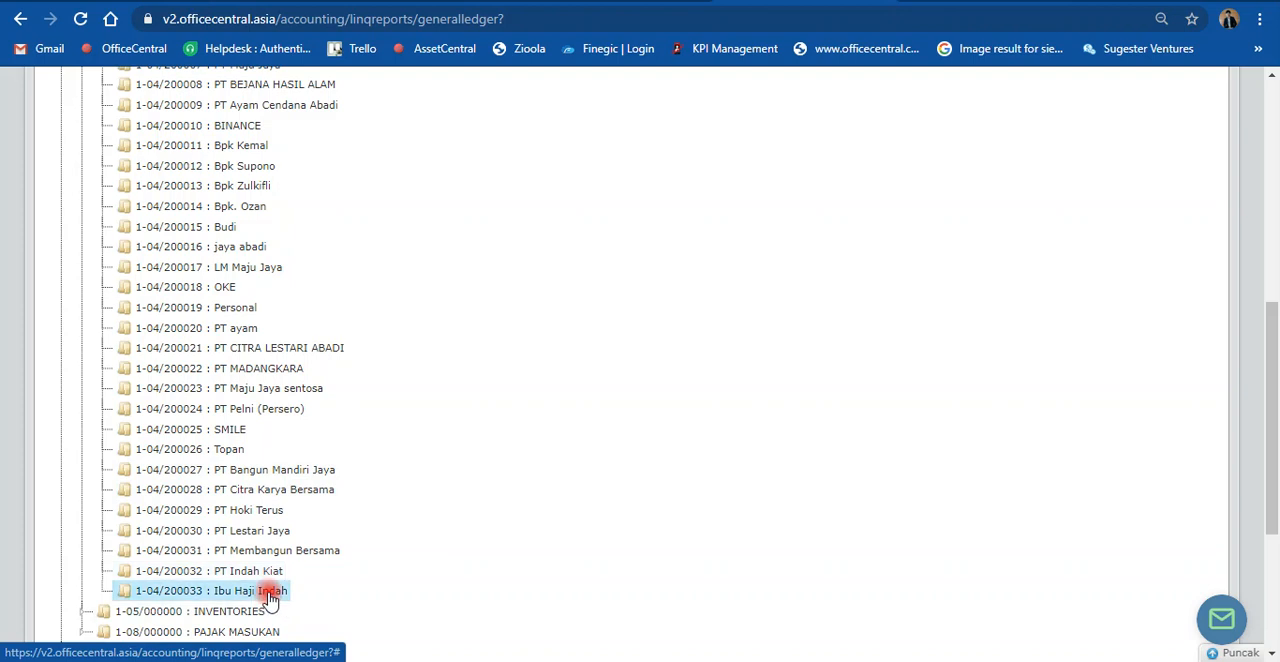
scroll(800, 380, up, 6)
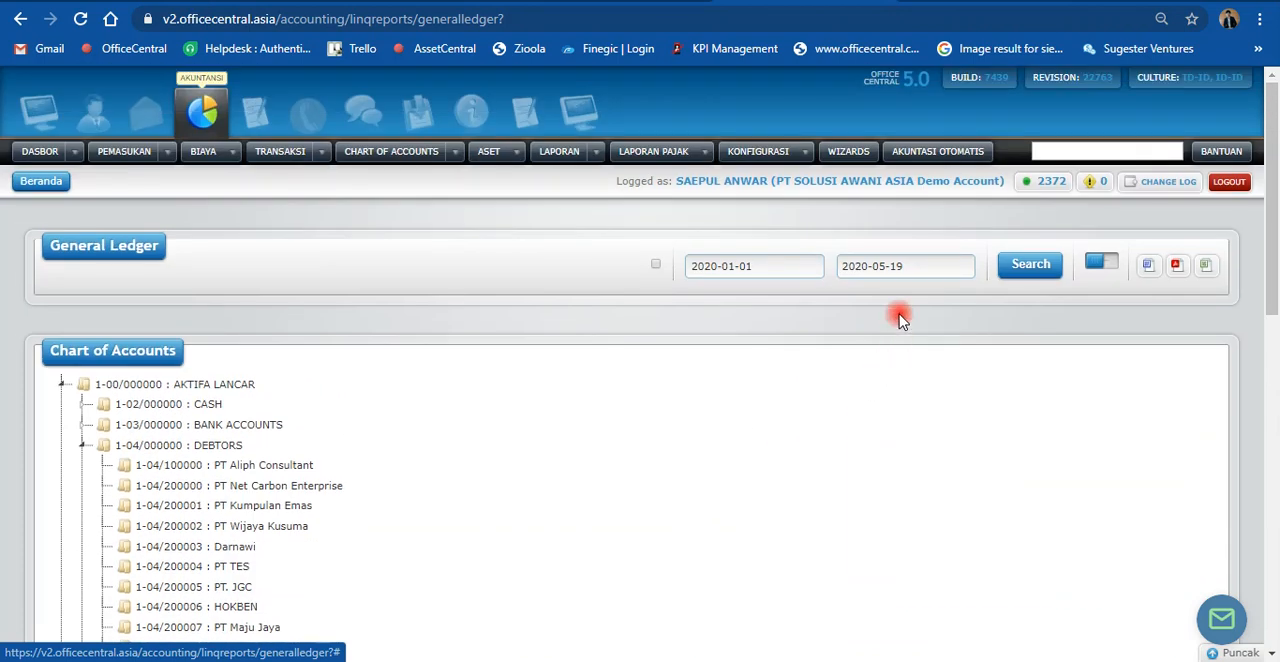
click(1032, 266)
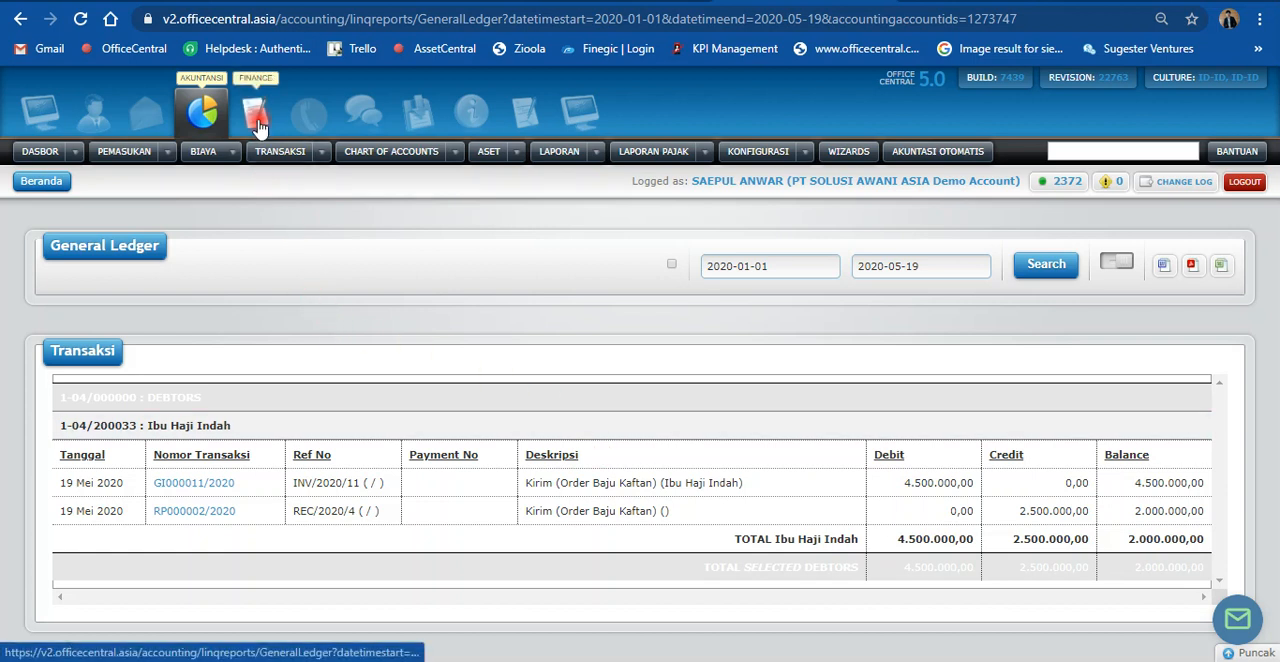
Step: Open the per-location product stock list, Daftar Stok (Lokasi), in the CRM module
click(307, 120)
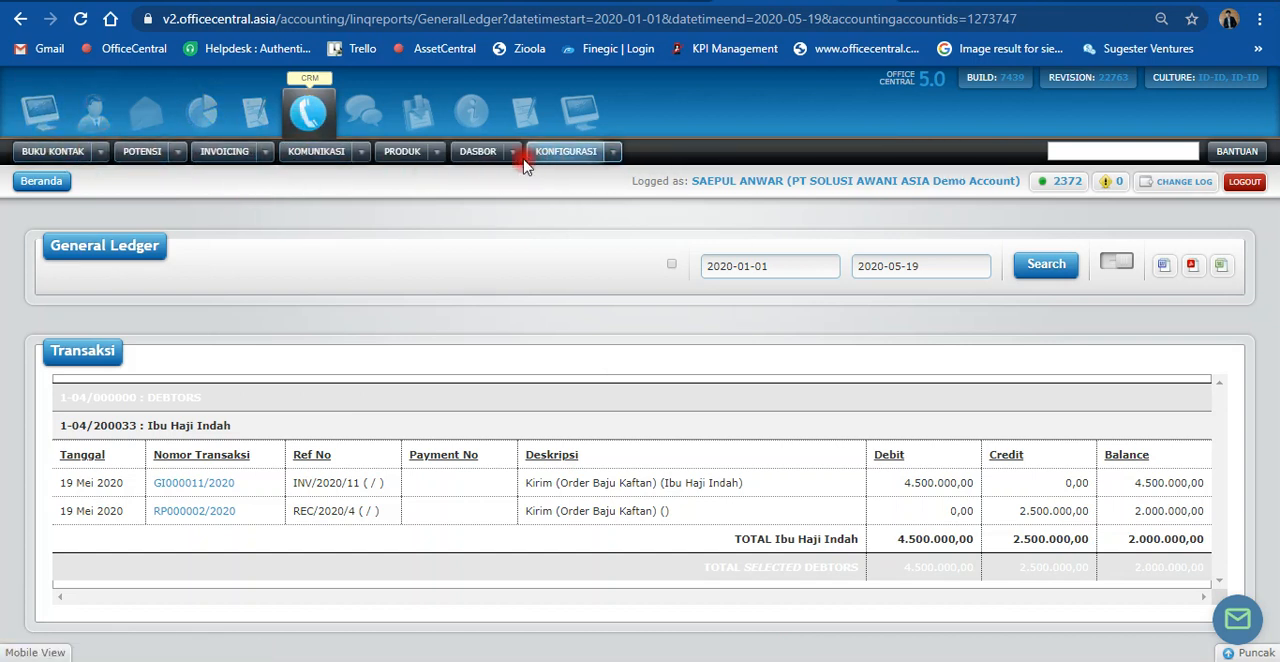
click(437, 151)
mouse_move(473, 203)
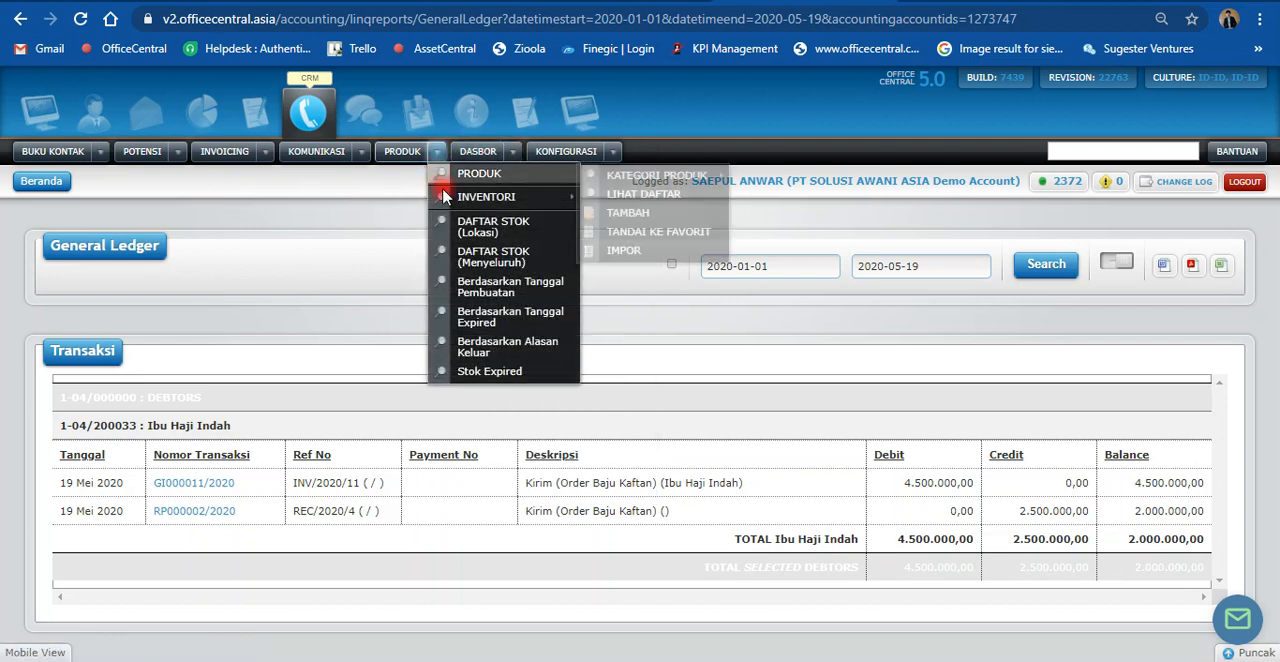
click(487, 231)
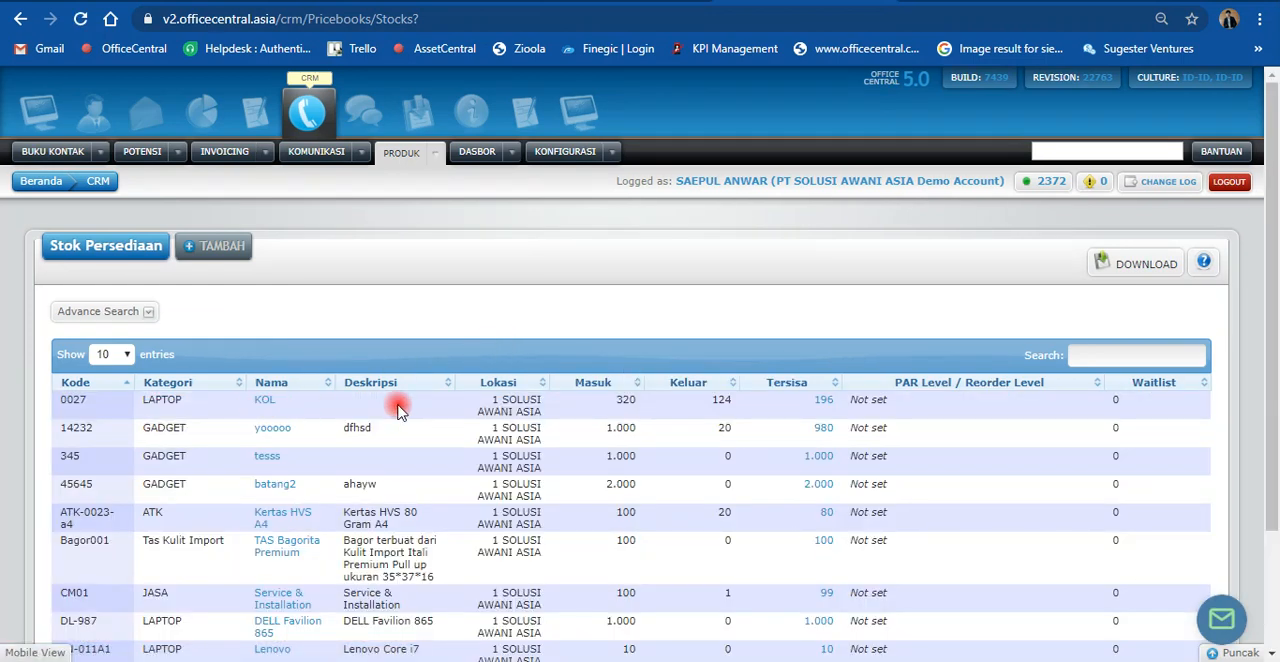
Step: Search the stock list for "kaf" and open the inventory transactions behind Kaftan Renda's remaining stock
scroll(940, 390, down, 1)
scroll(940, 390, down, 1)
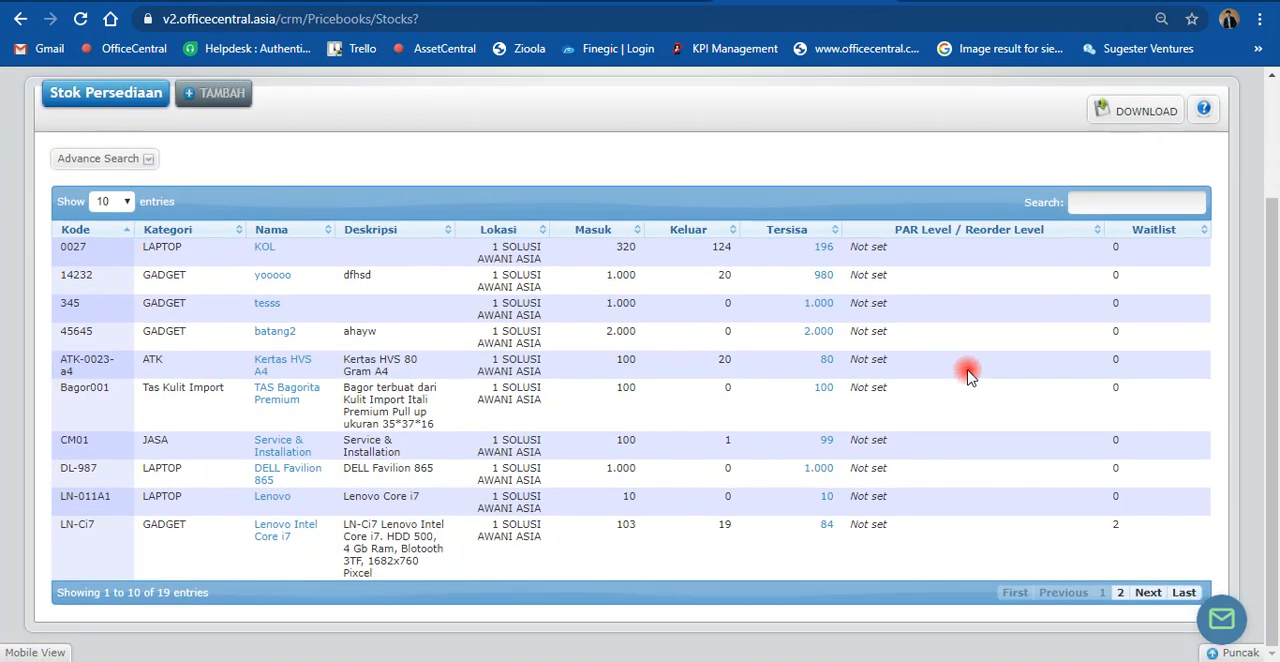
click(1098, 203)
text(k)
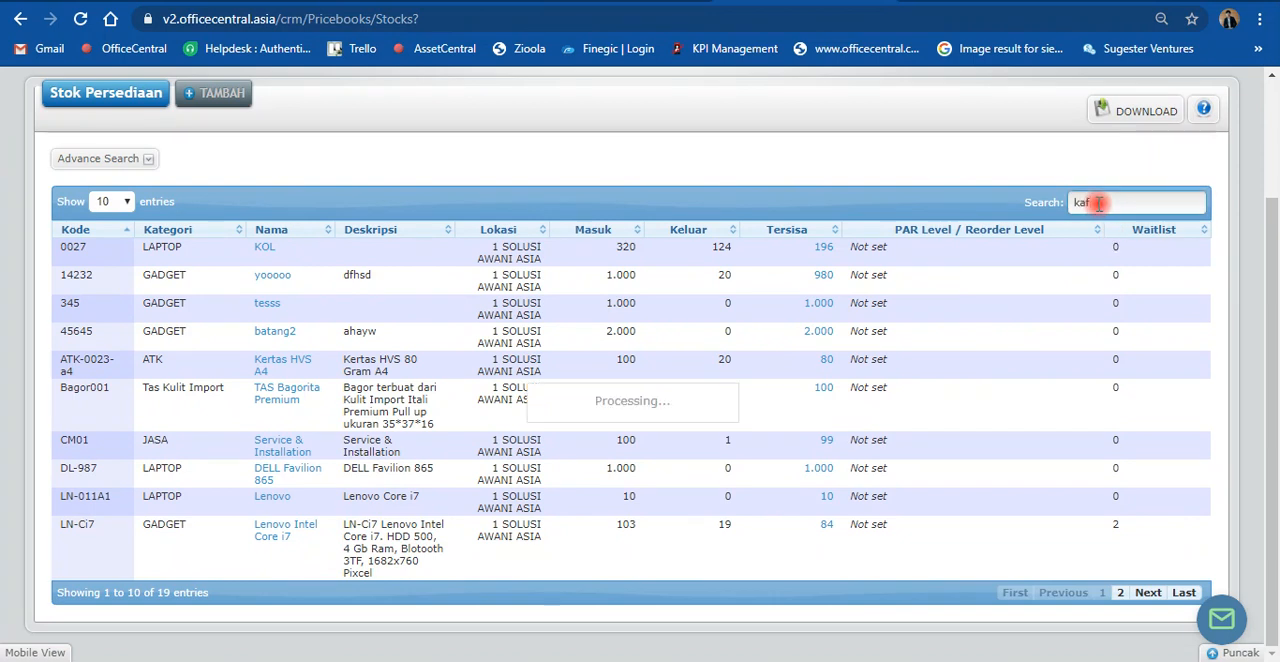
text(af)
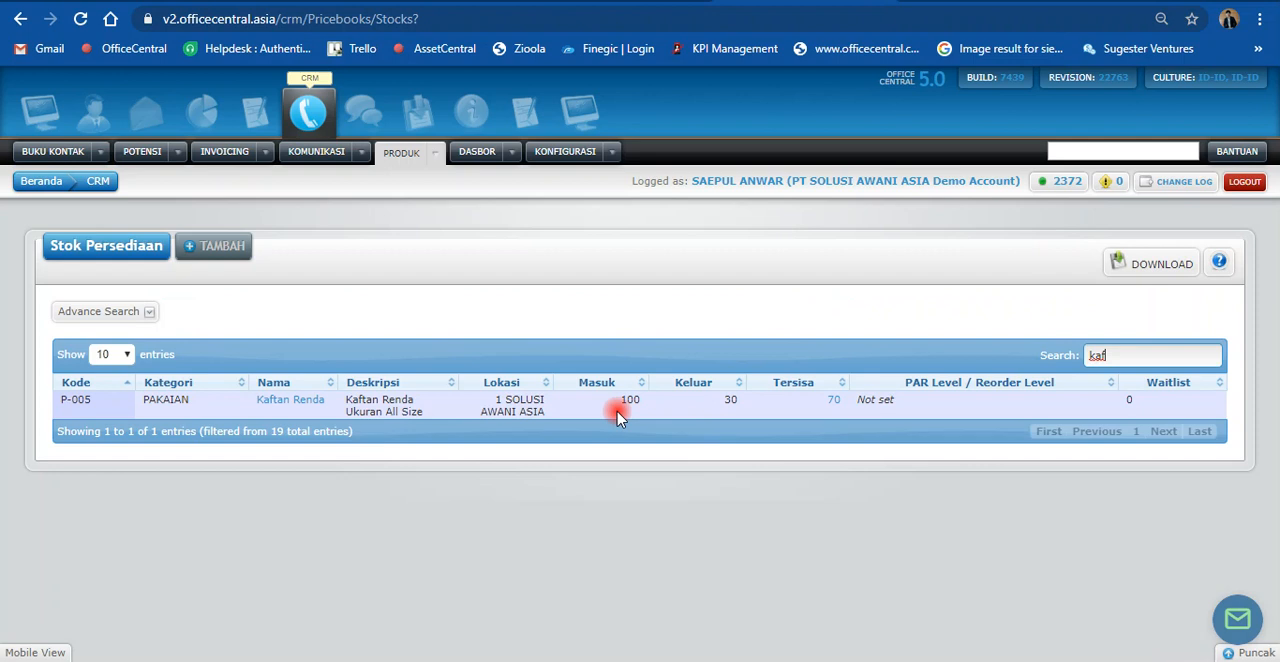
click(828, 404)
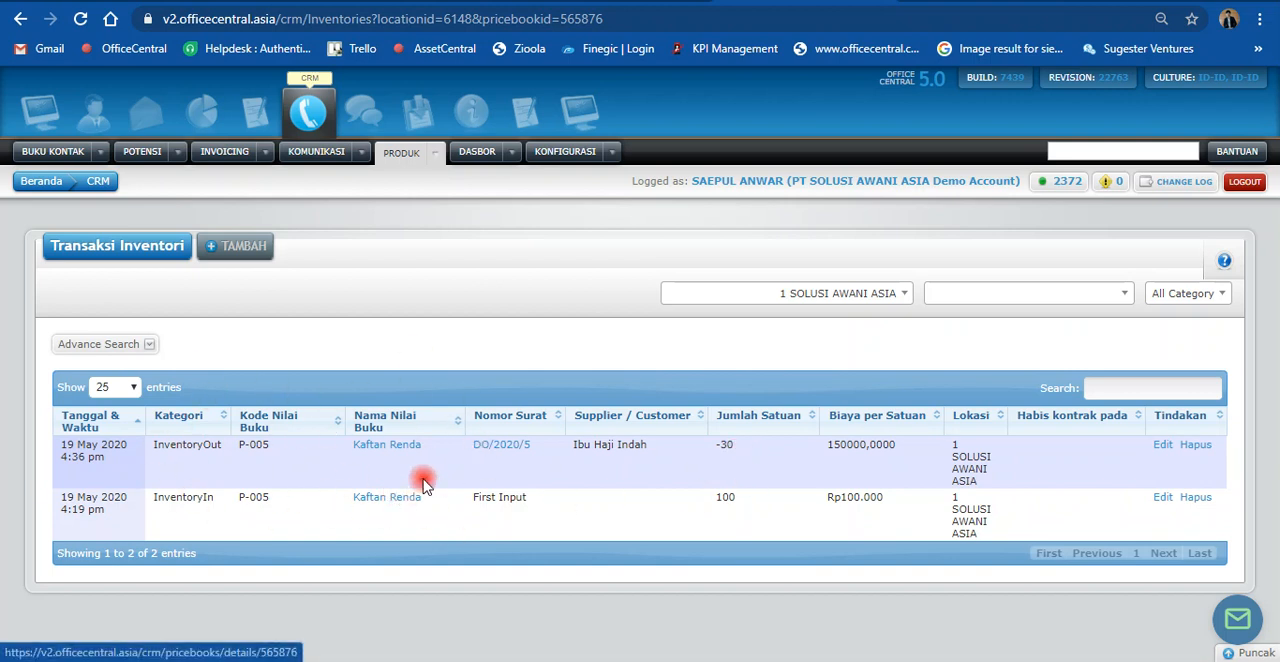
Step: Open the overall inventory transaction list and examine the incoming and outgoing stock entries
click(436, 160)
mouse_move(526, 205)
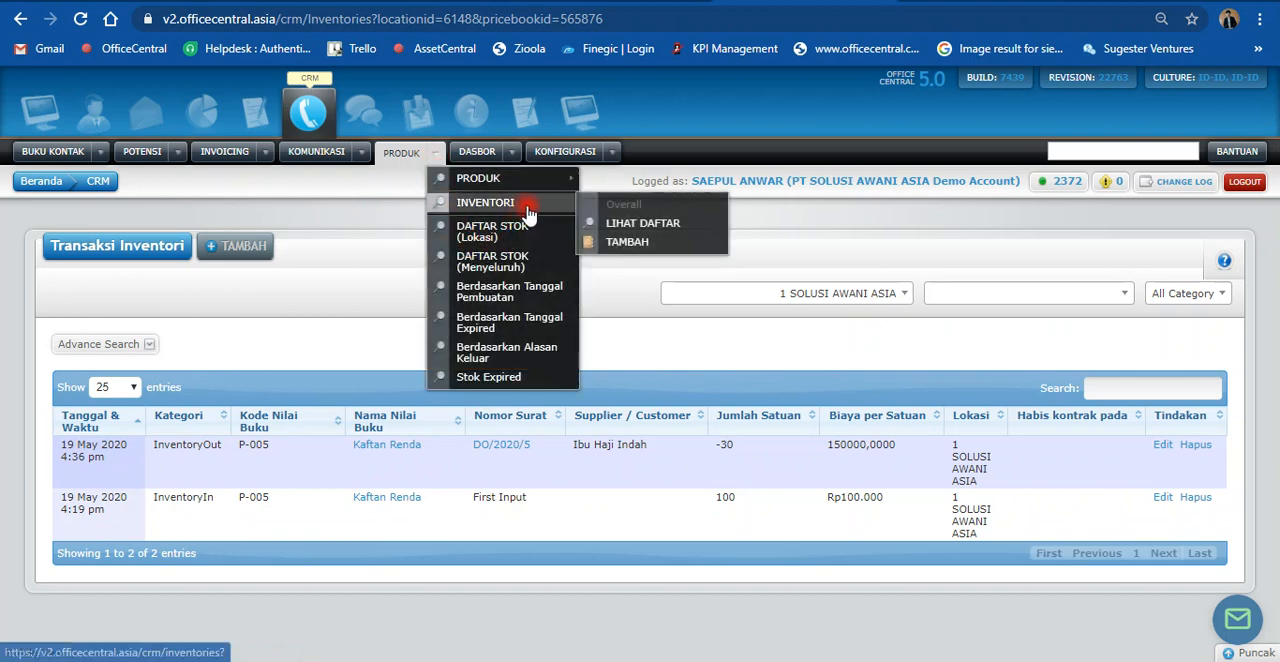
click(624, 225)
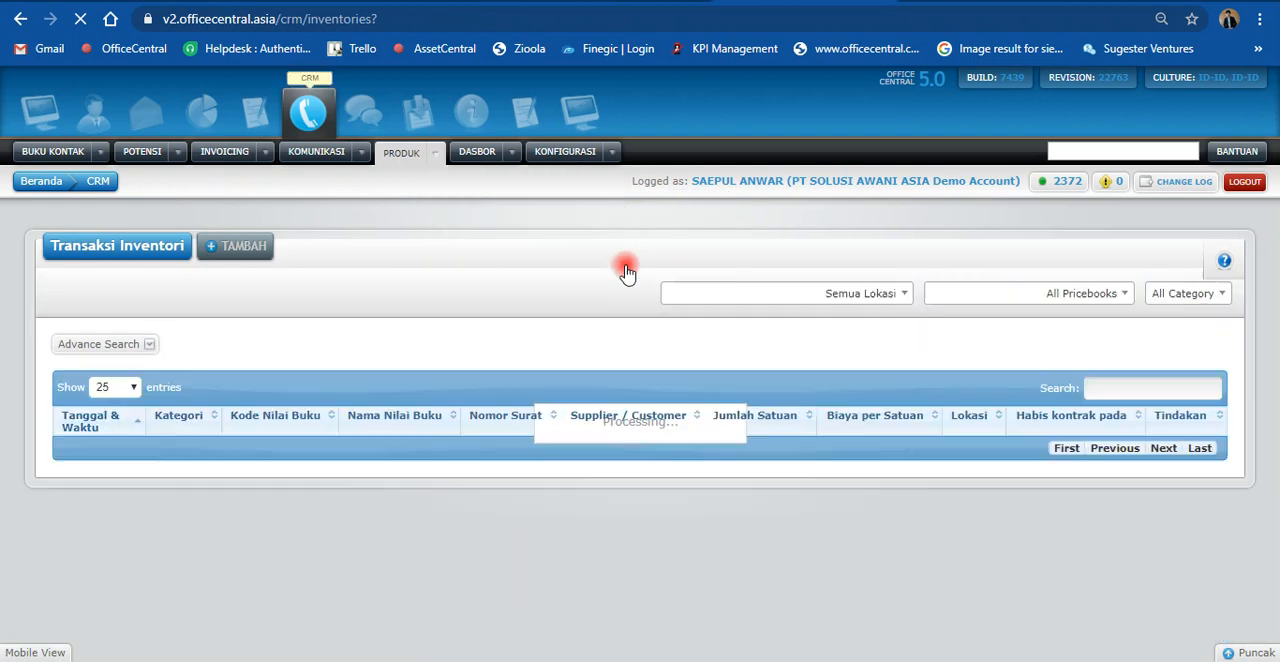
scroll(540, 372, down, 3)
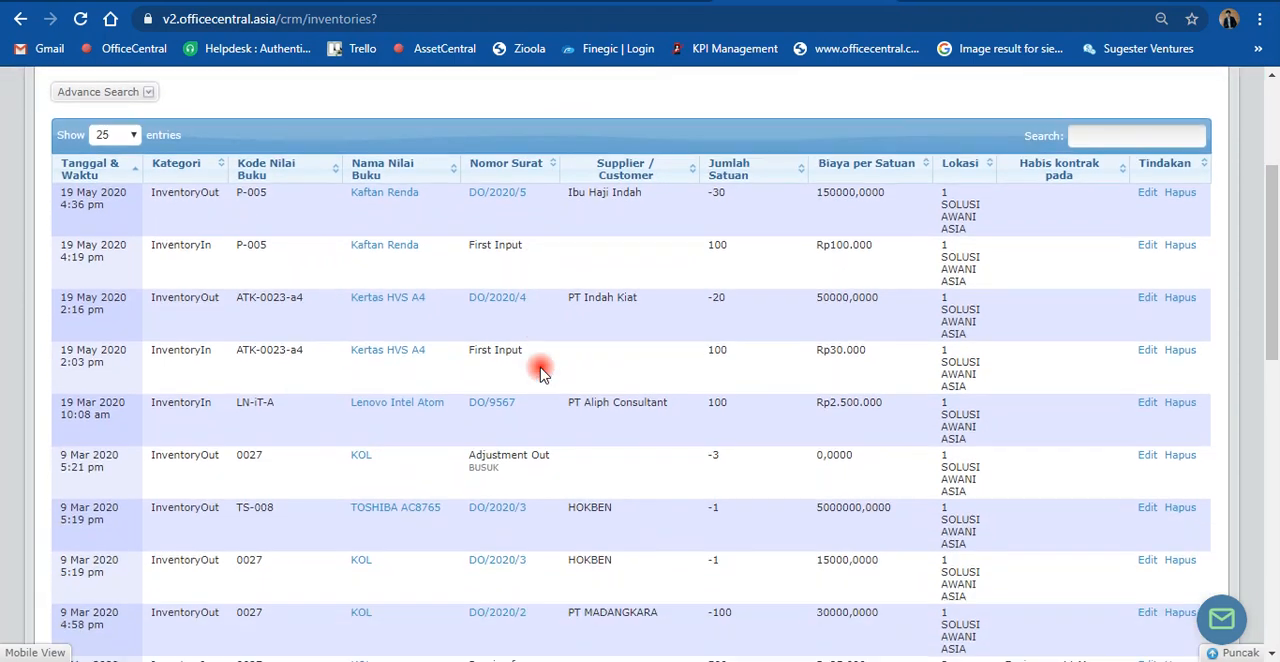
scroll(540, 372, up, 2)
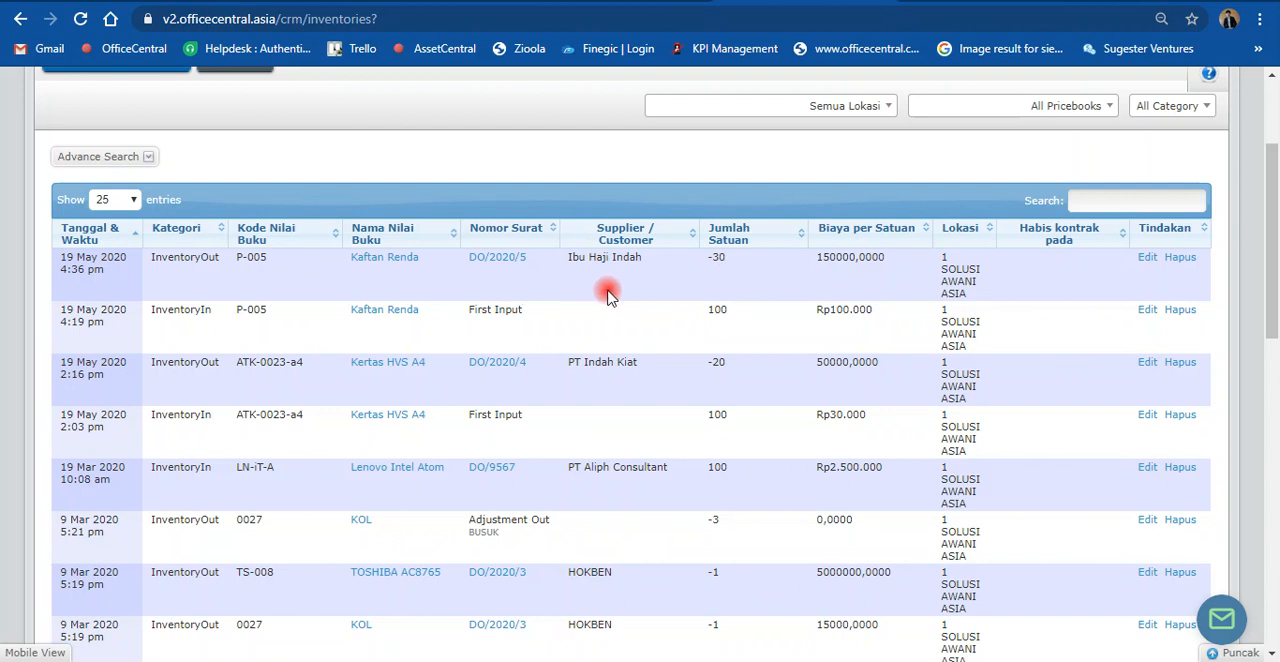
scroll(676, 308, up, 1)
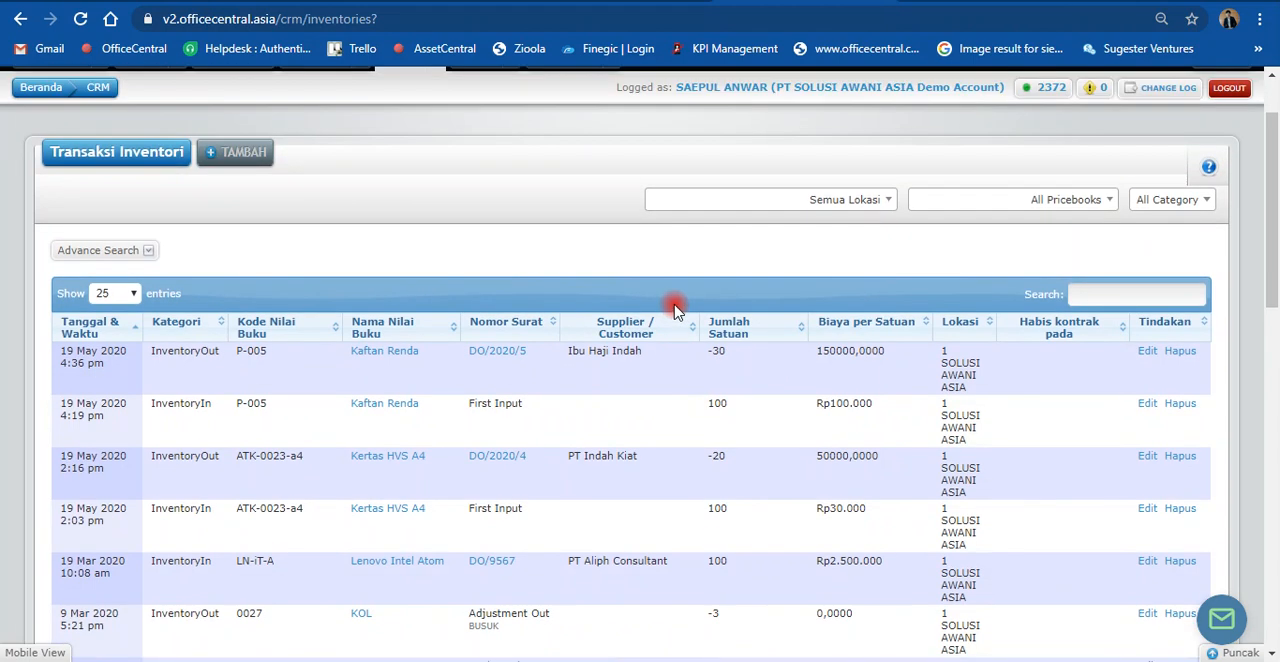
Step: Filter the inventory transactions by the Kaftan Renda pricebook
click(1061, 204)
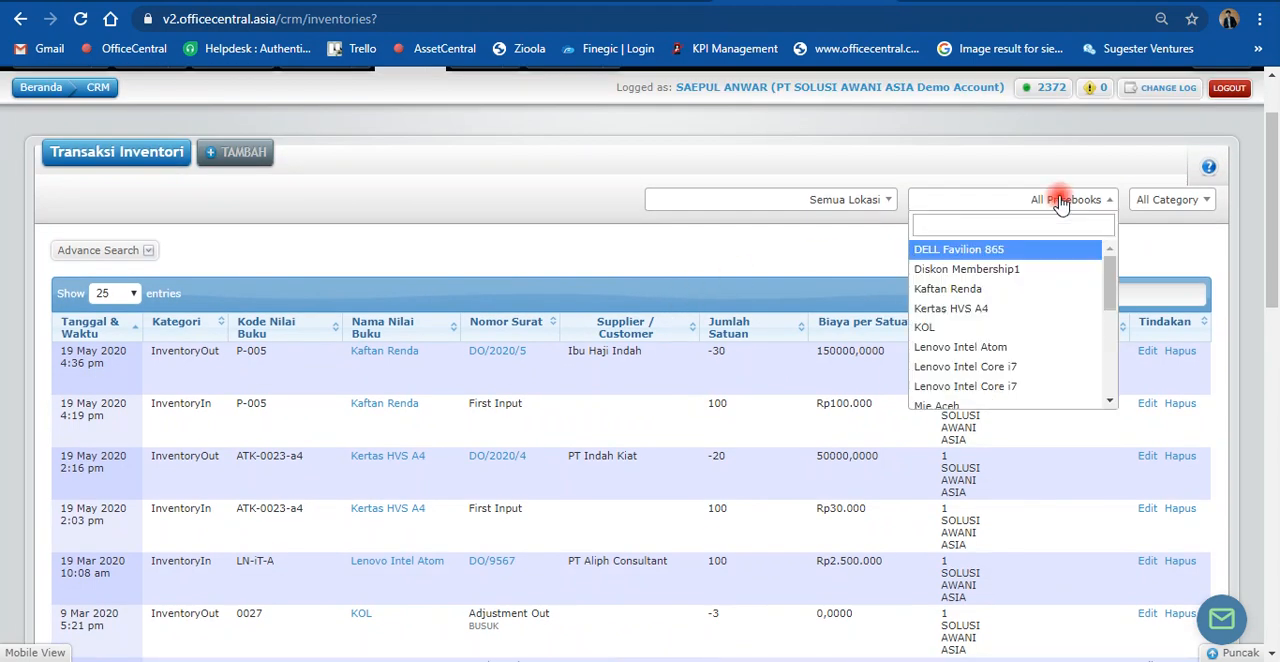
text(kaf)
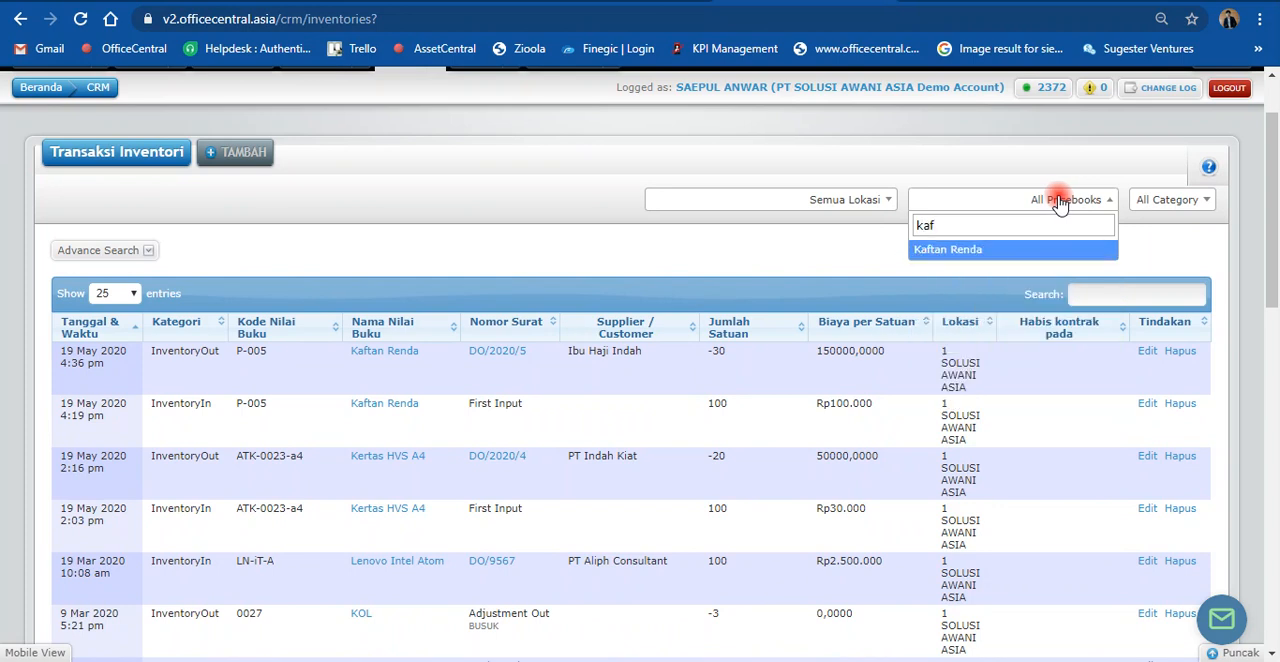
click(1038, 258)
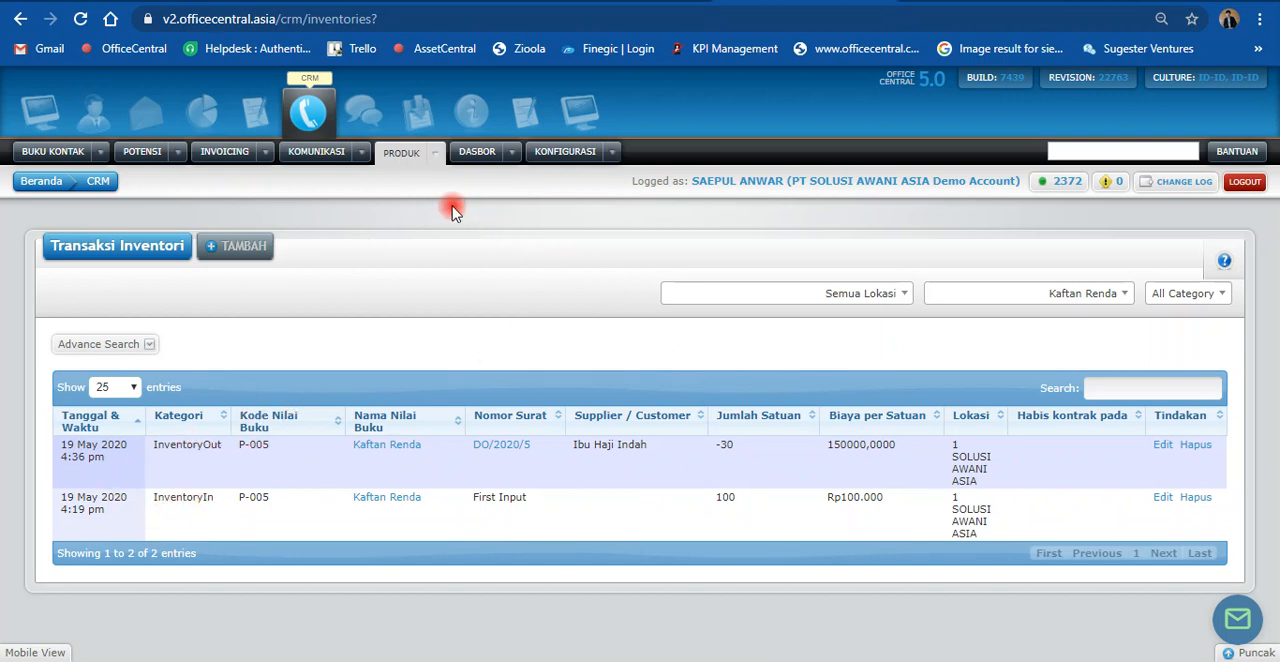
Step: Open the overall stock list, Daftar Stok (Menyeluruh), and expand its advanced search options to examine the filters and stock locations
click(439, 160)
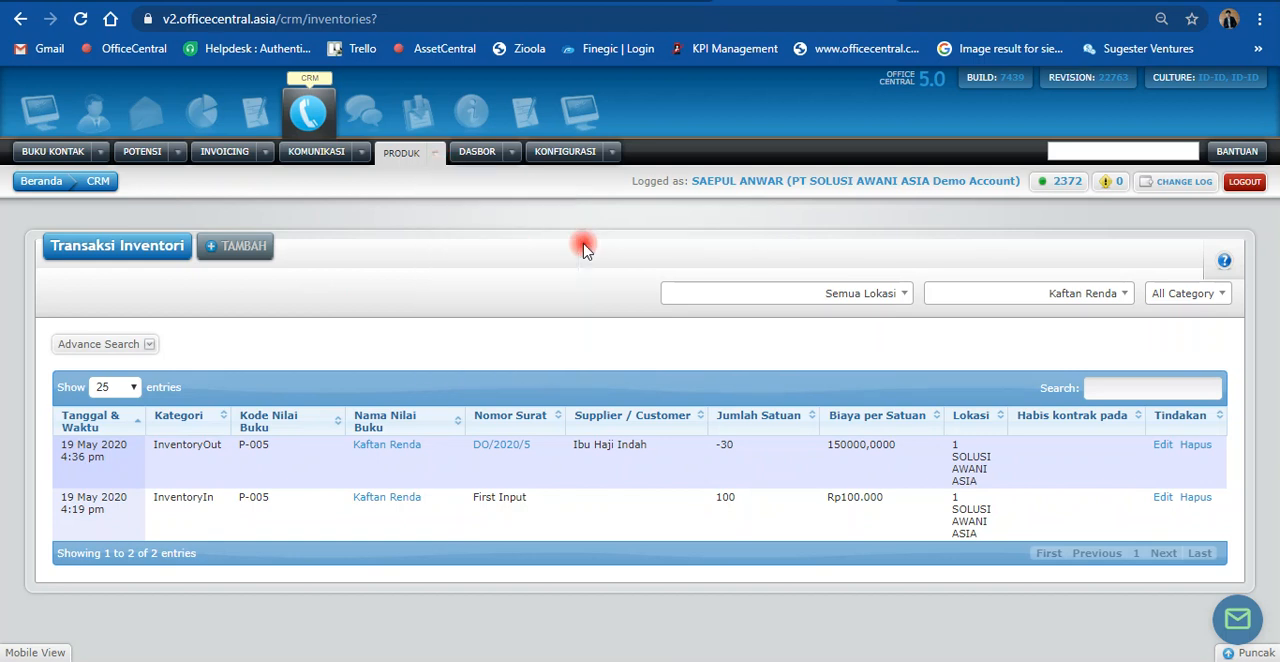
mouse_move(443, 164)
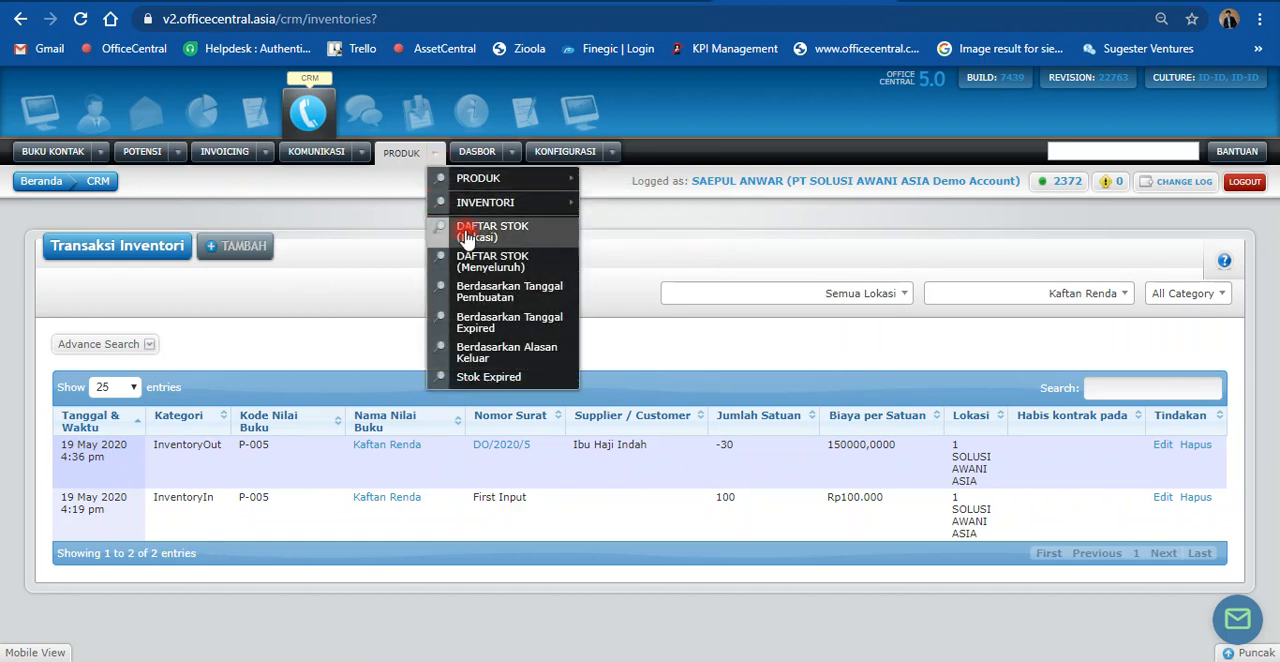
click(482, 262)
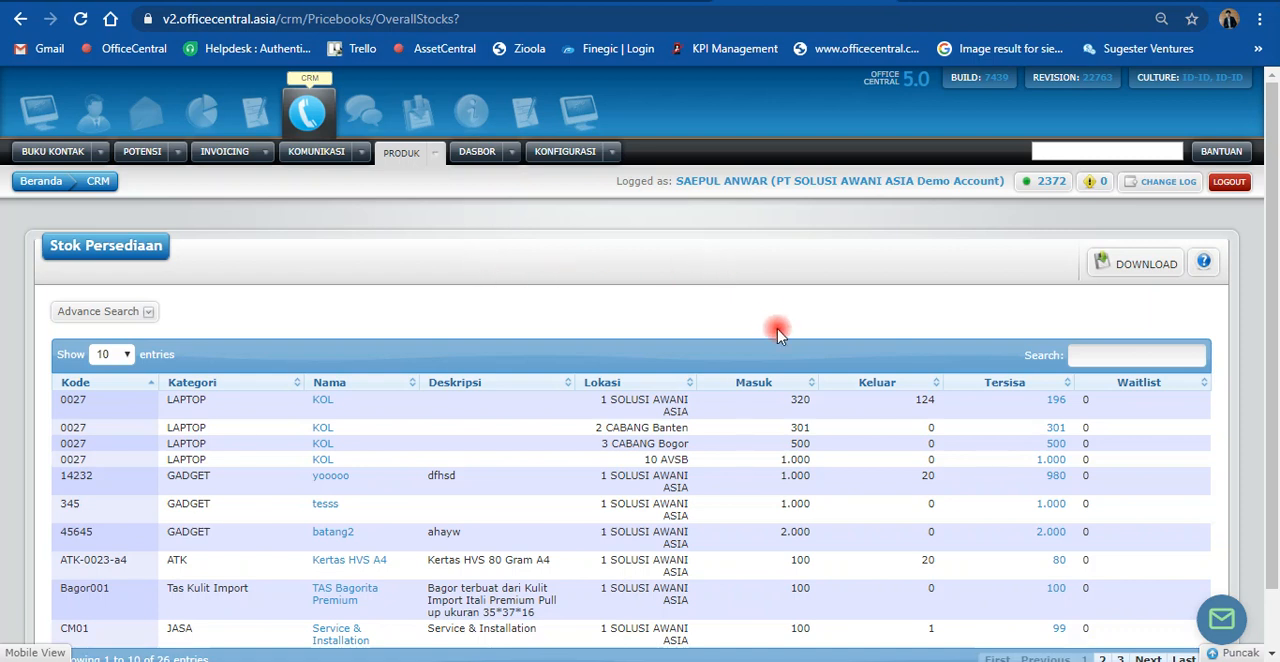
click(107, 311)
scroll(565, 350, down, 1)
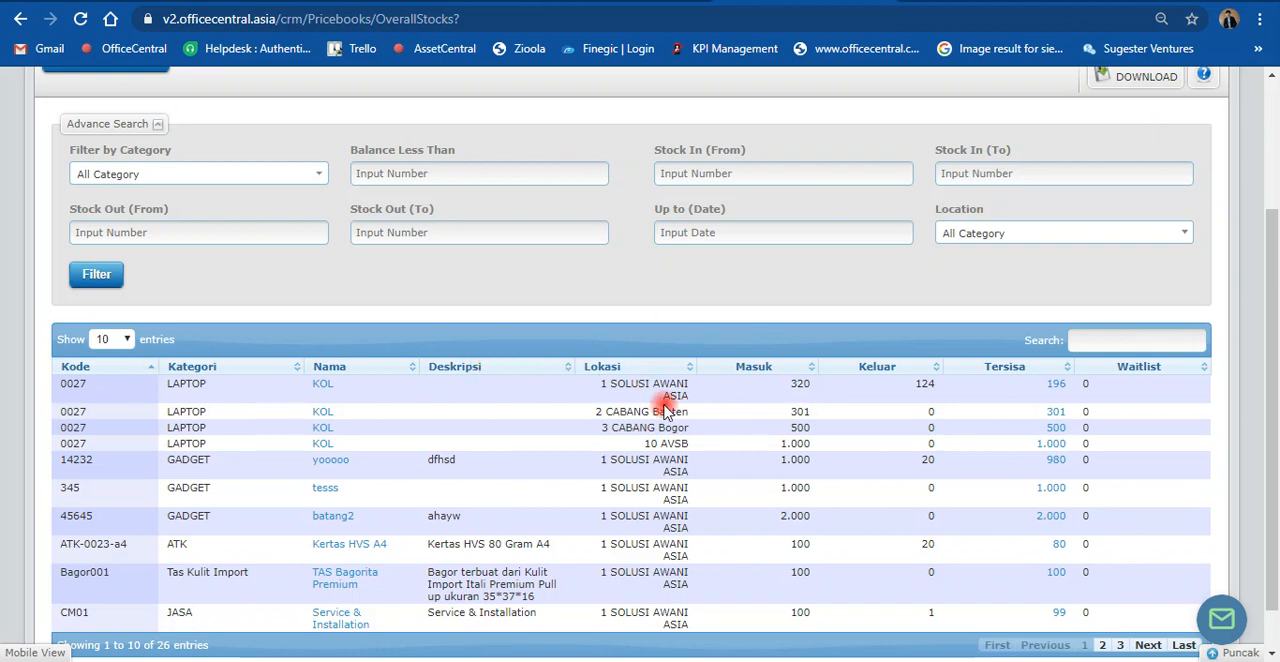
scroll(660, 403, down, 1)
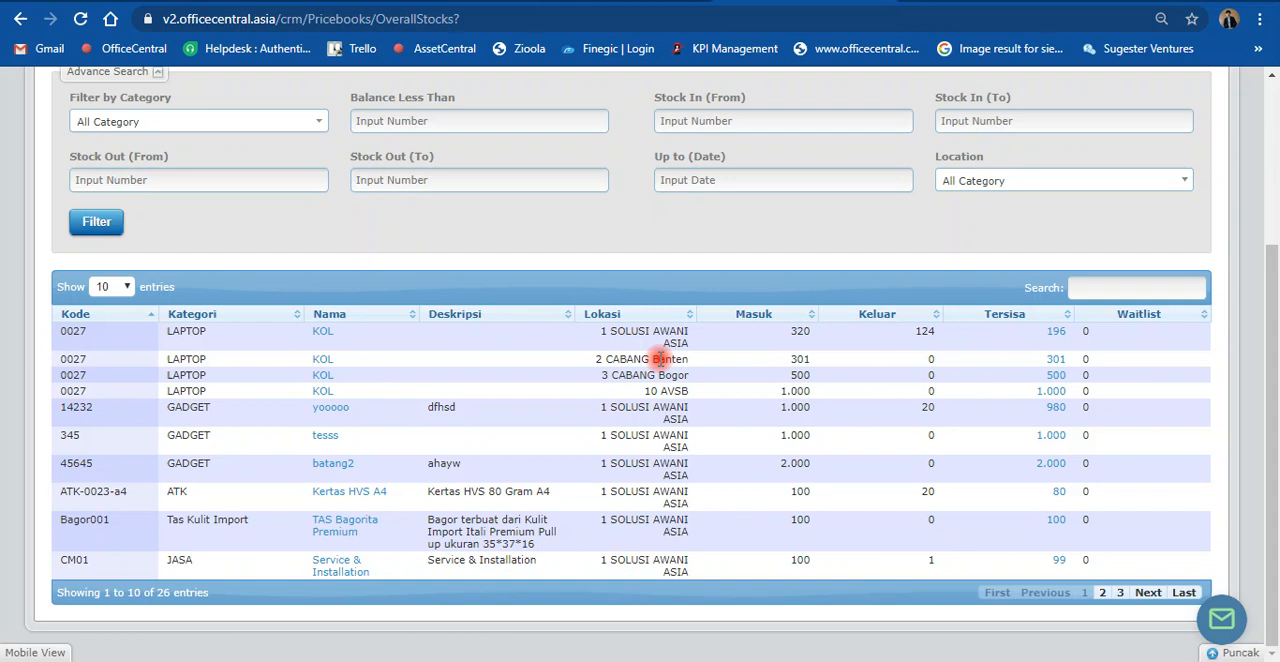
scroll(662, 359, up, 2)
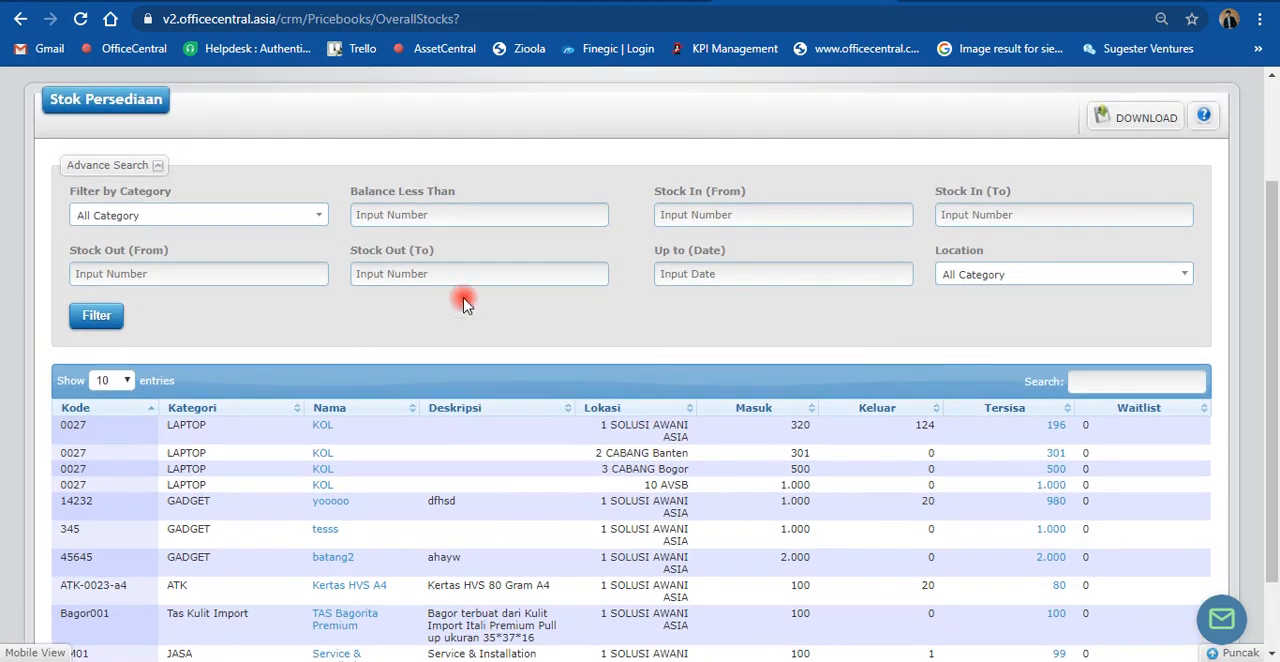
scroll(722, 362, up, 2)
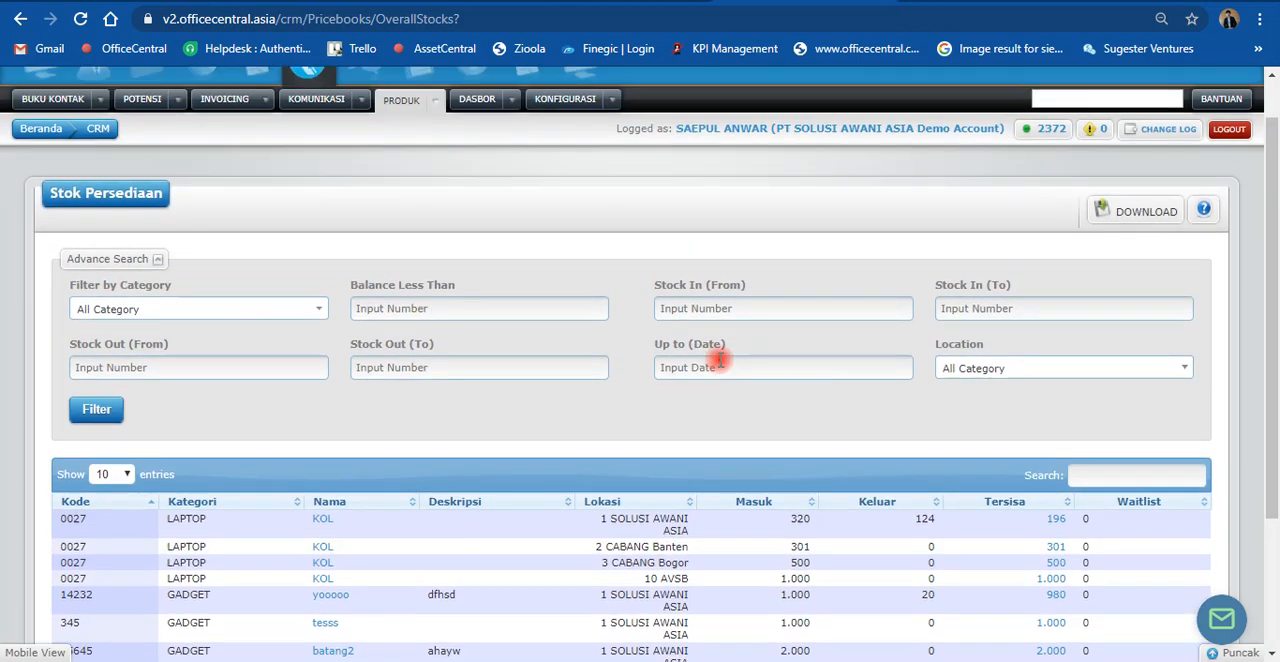
Step: Filter the overall stock list by the location 1 SOLUSI AWANI ASIA
scroll(720, 358, down, 2)
click(1007, 280)
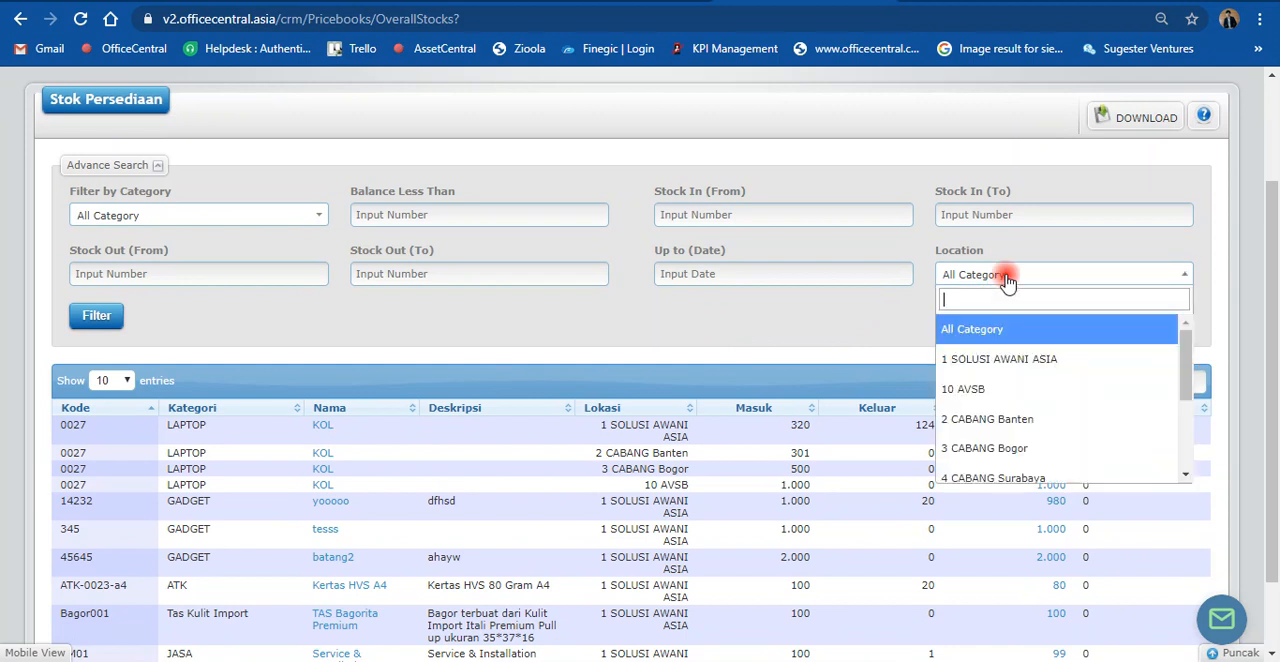
click(1000, 361)
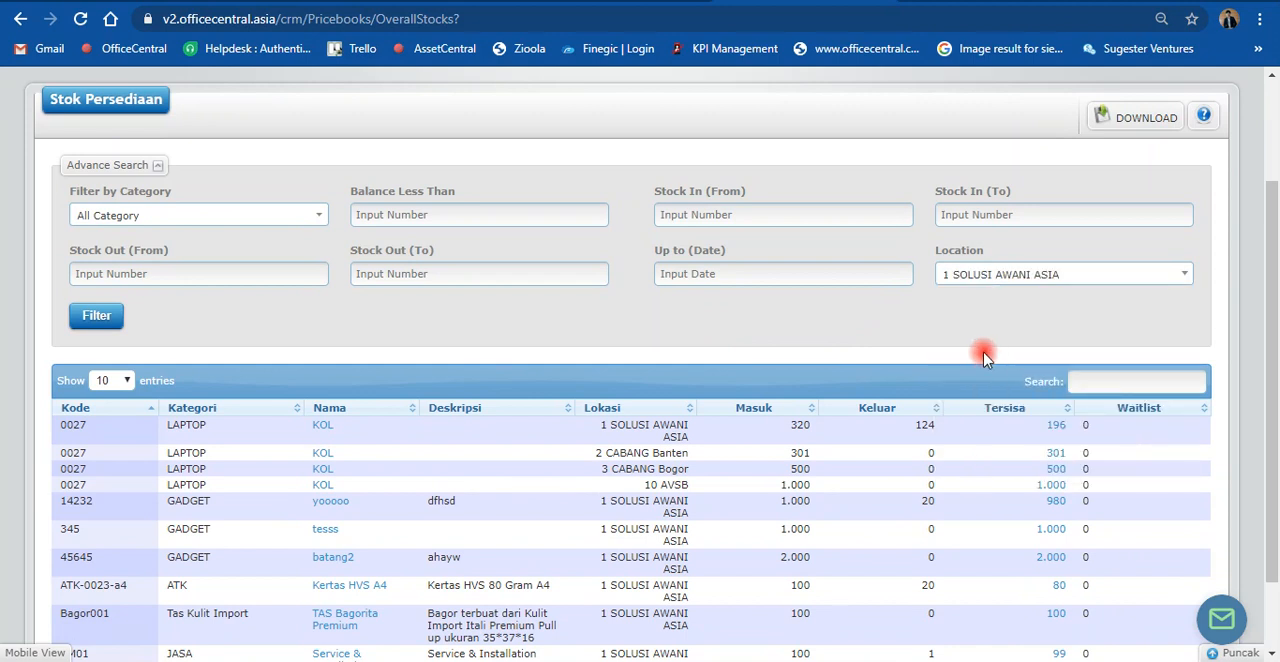
click(97, 315)
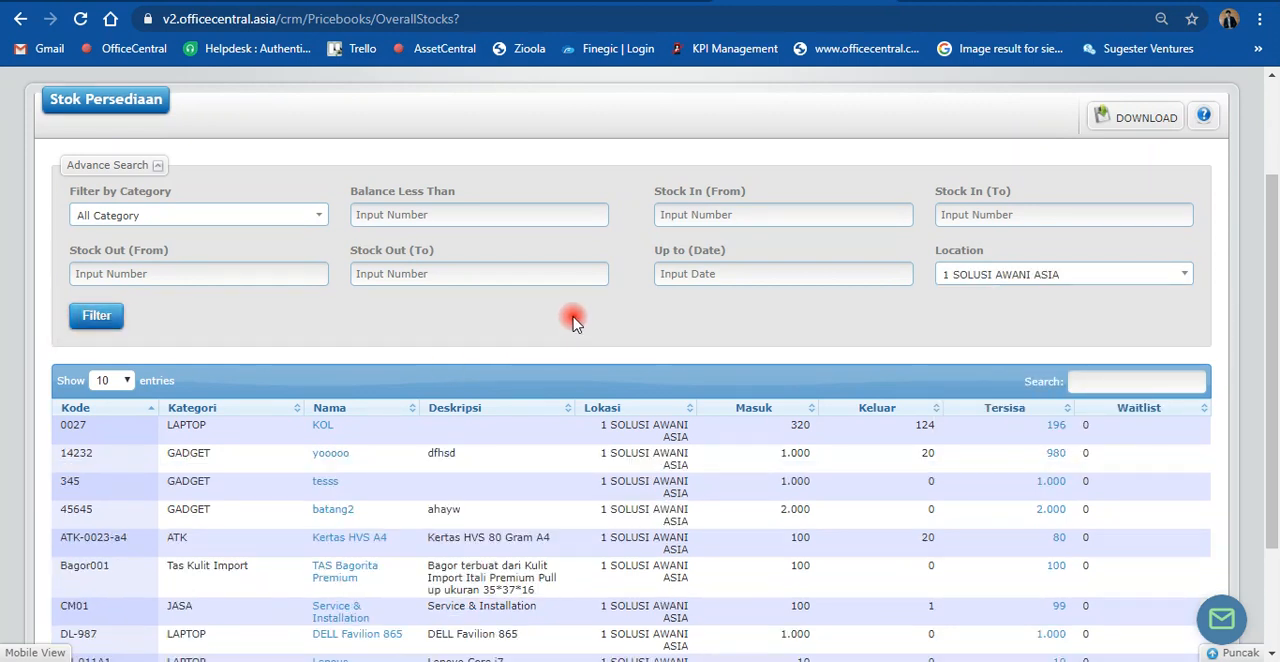
Step: Show 25 entries per page and locate the Kaftan Renda row to check its stock in, out and remaining
scroll(573, 320, down, 3)
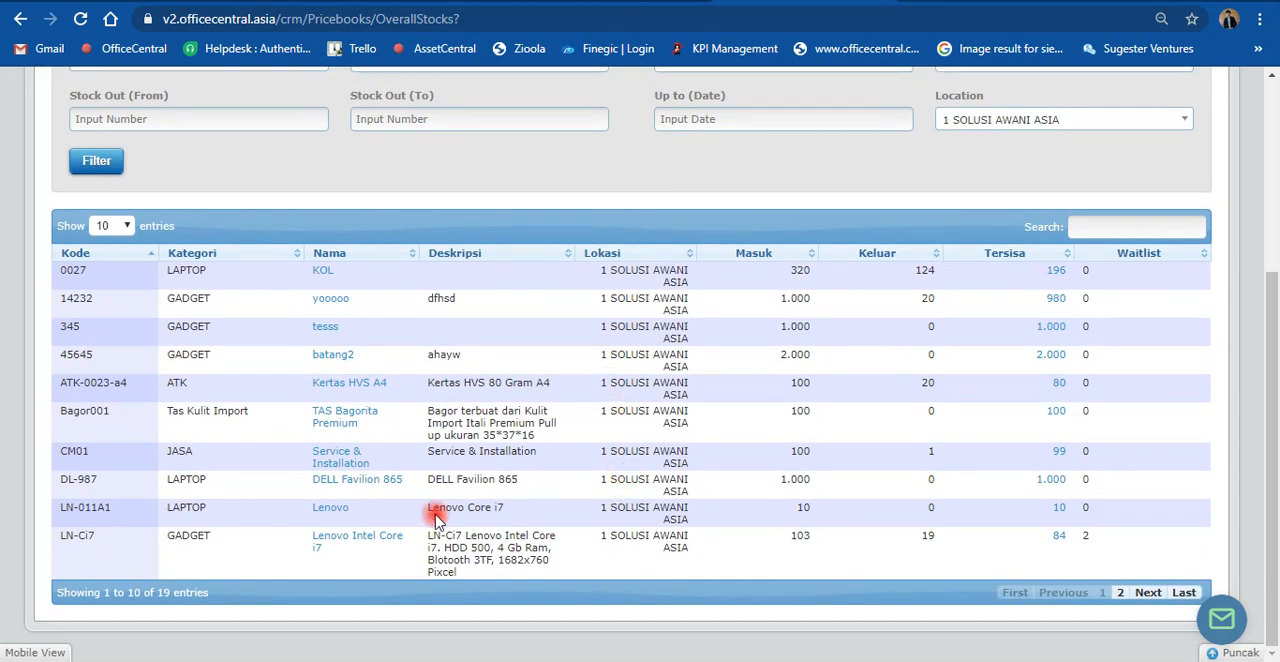
click(112, 226)
click(114, 254)
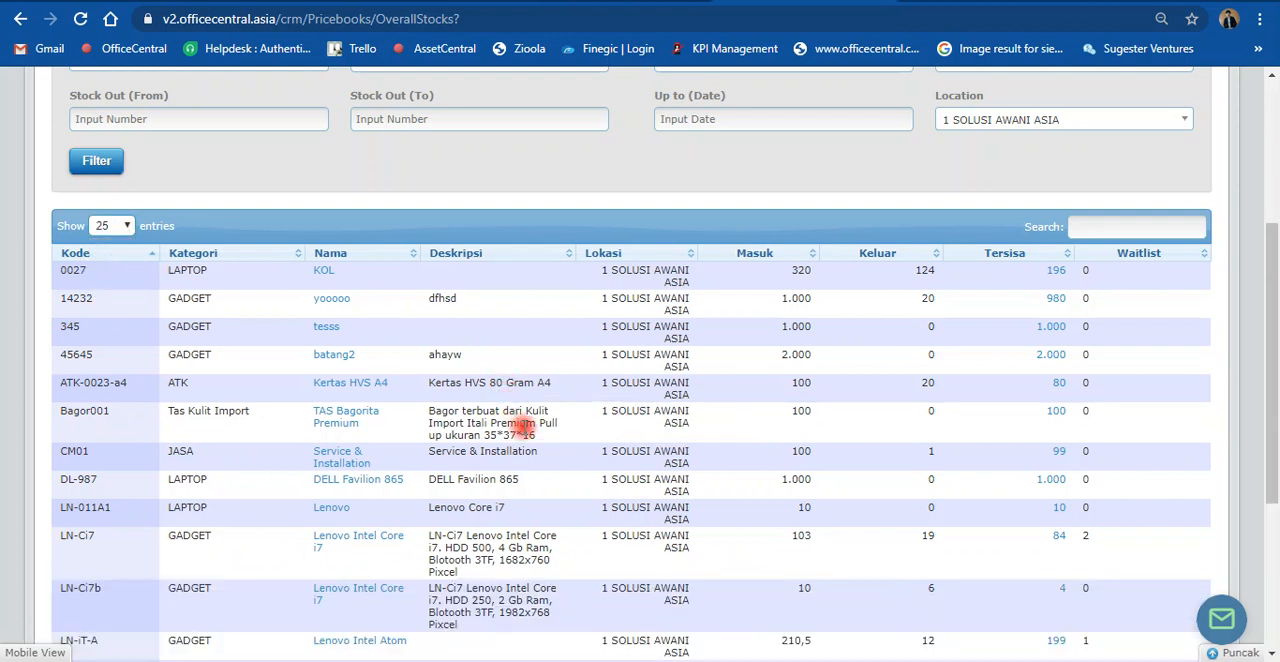
scroll(560, 432, down, 2)
scroll(425, 480, down, 1)
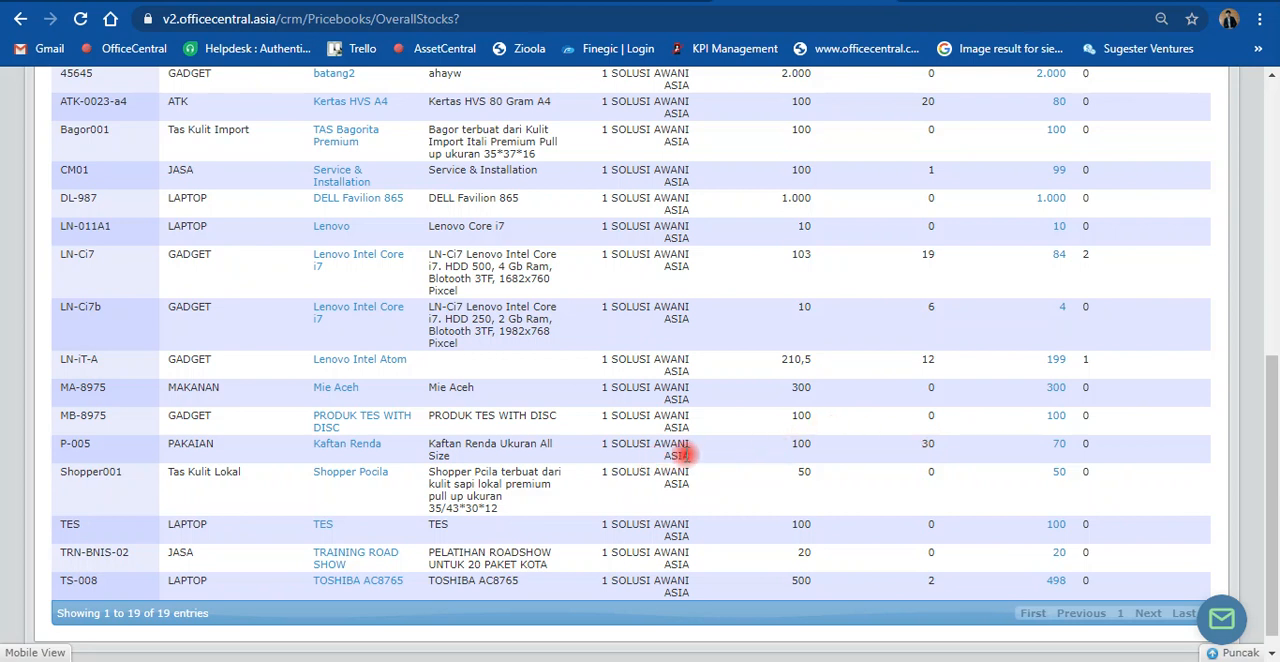
Step: Reset the stock list's location filter to All Category and apply it
scroll(695, 450, up, 5)
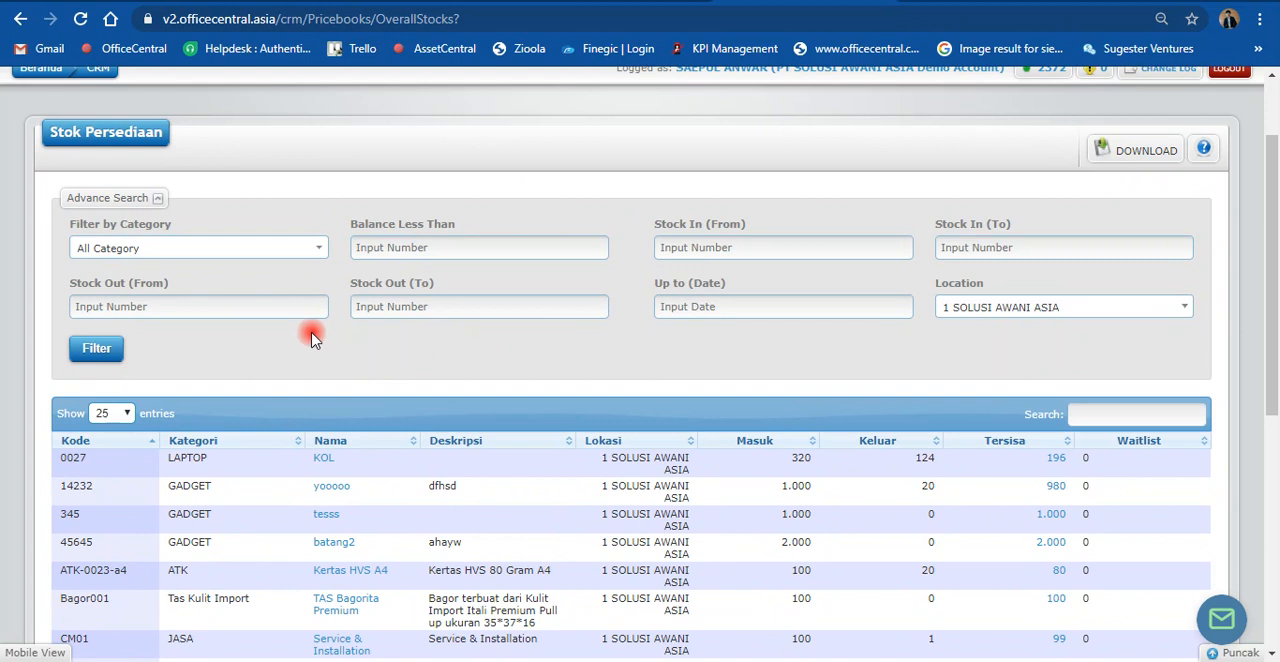
click(961, 310)
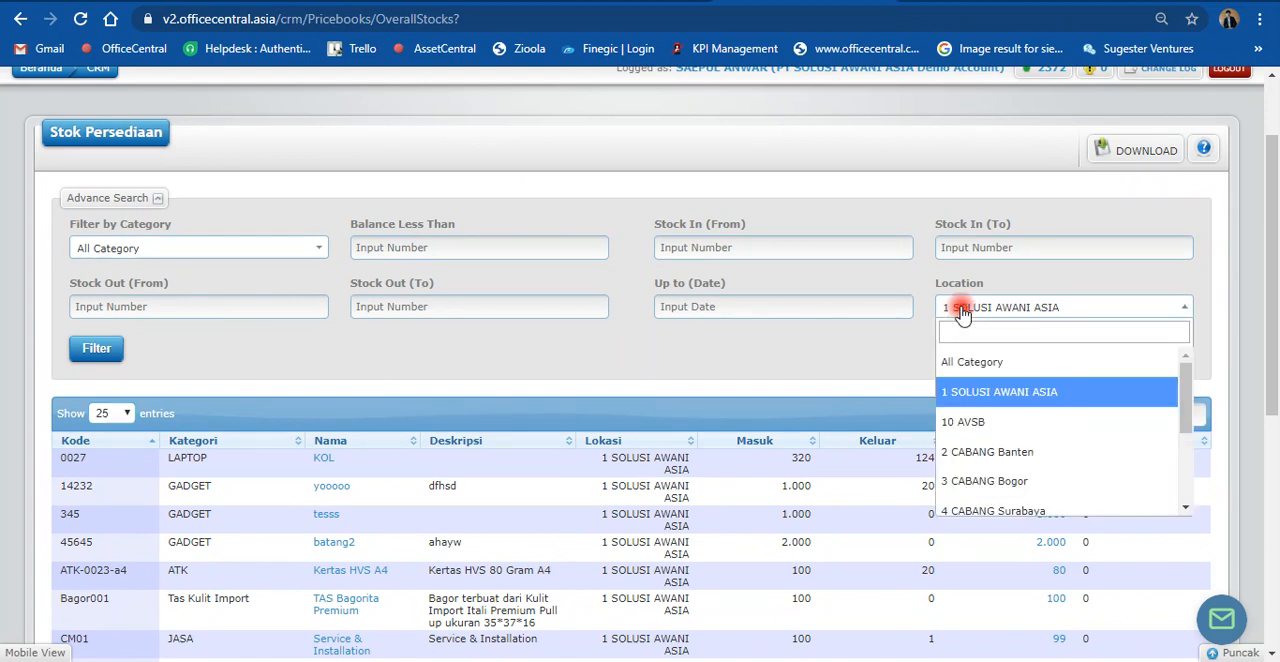
click(970, 362)
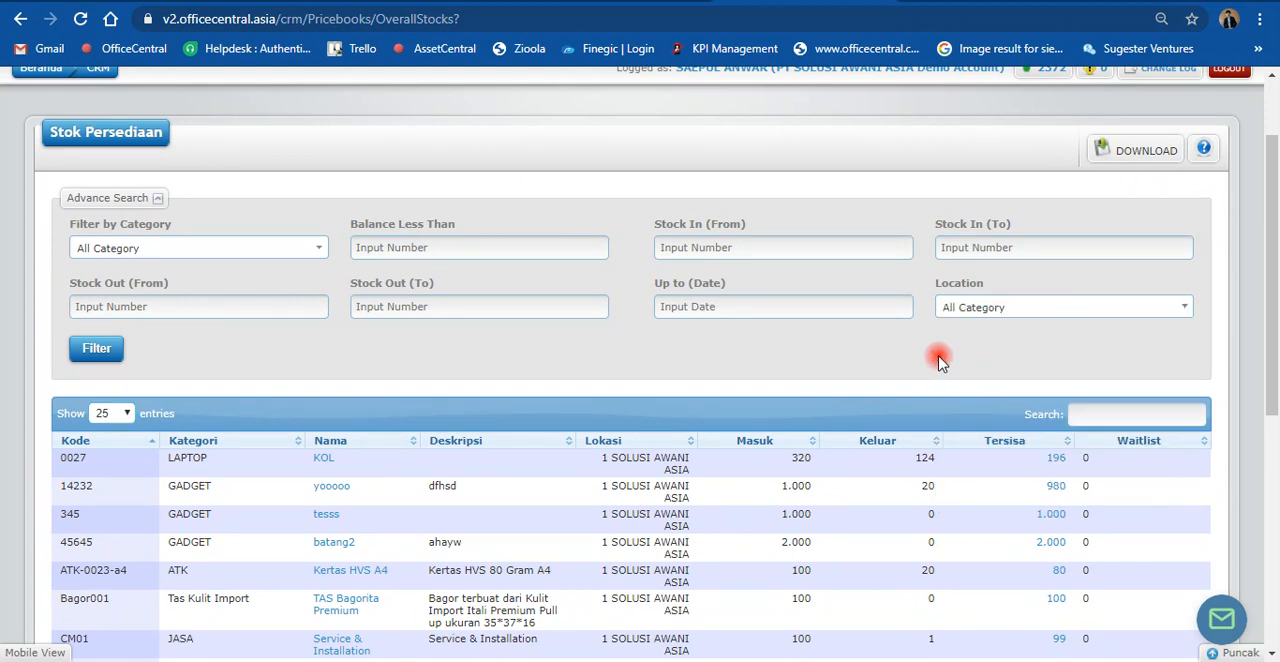
click(102, 349)
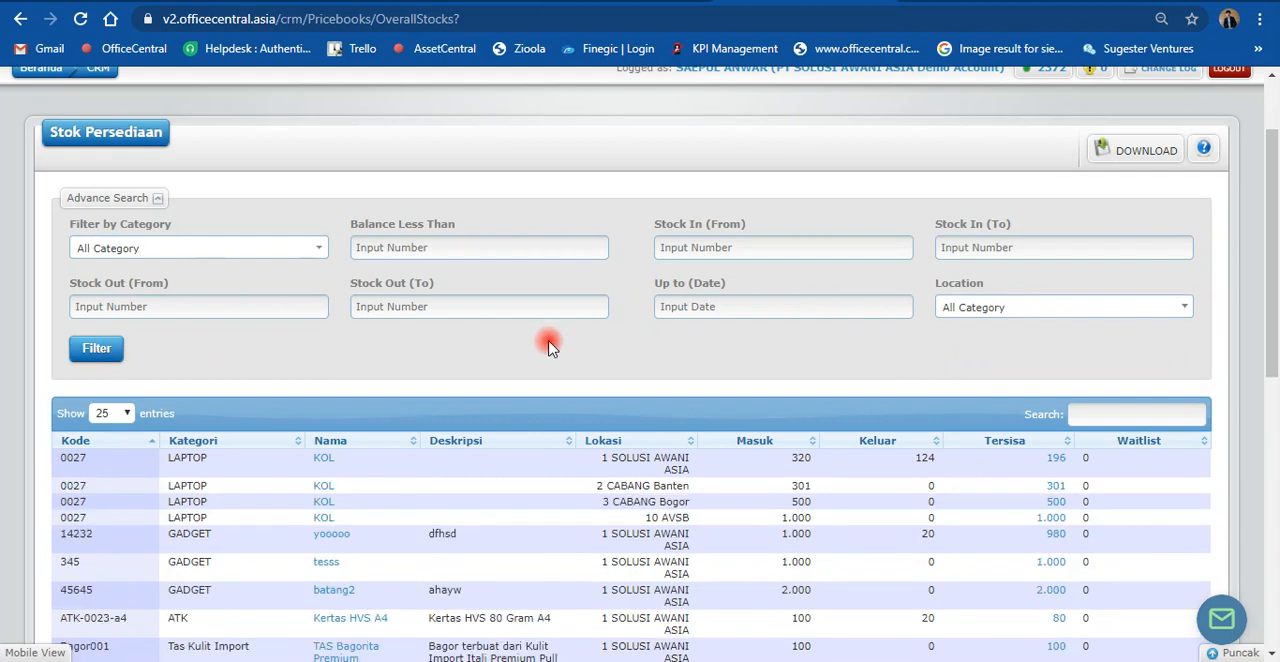
Step: Look through the unfiltered stock rows, and filter the overall stock list by the location 2 CABANG Banten
scroll(549, 345, down, 2)
scroll(354, 340, down, 3)
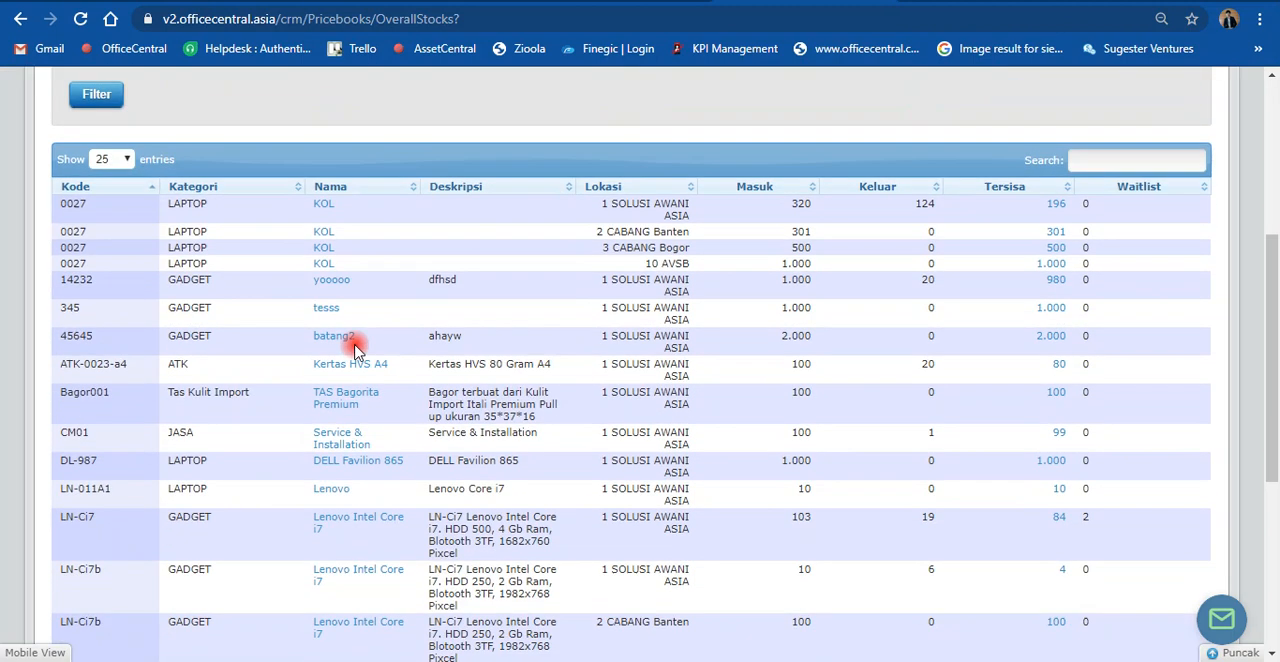
scroll(600, 370, down, 1)
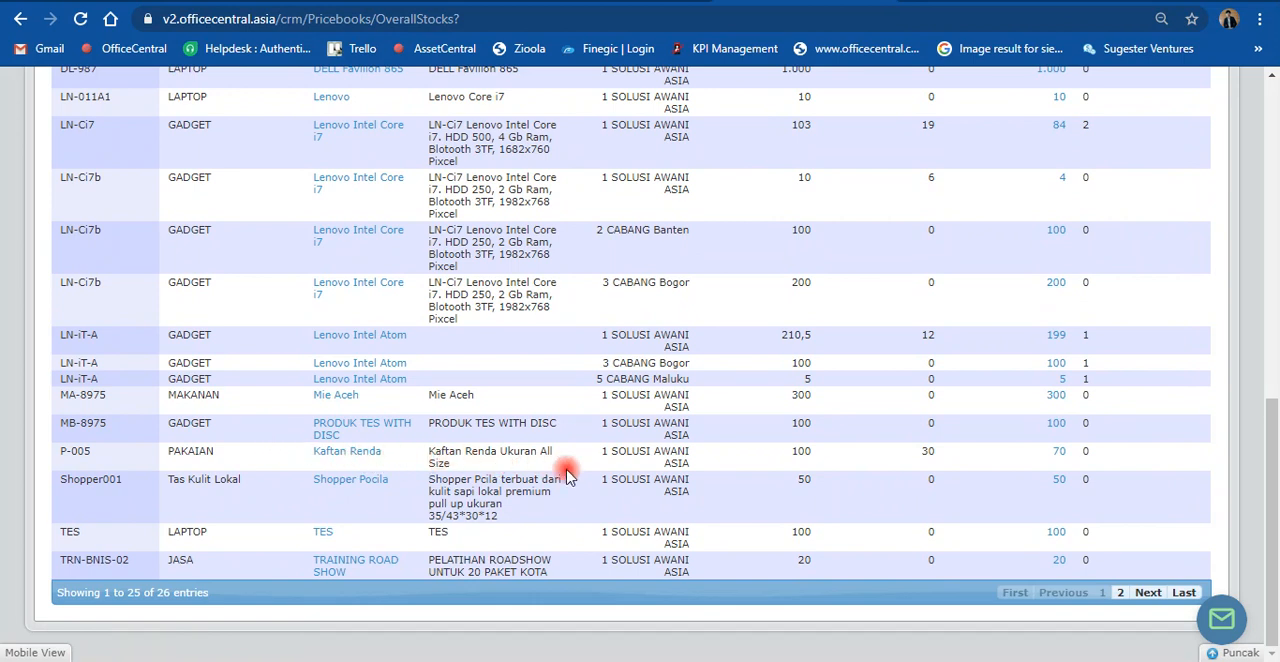
scroll(613, 455, up, 10)
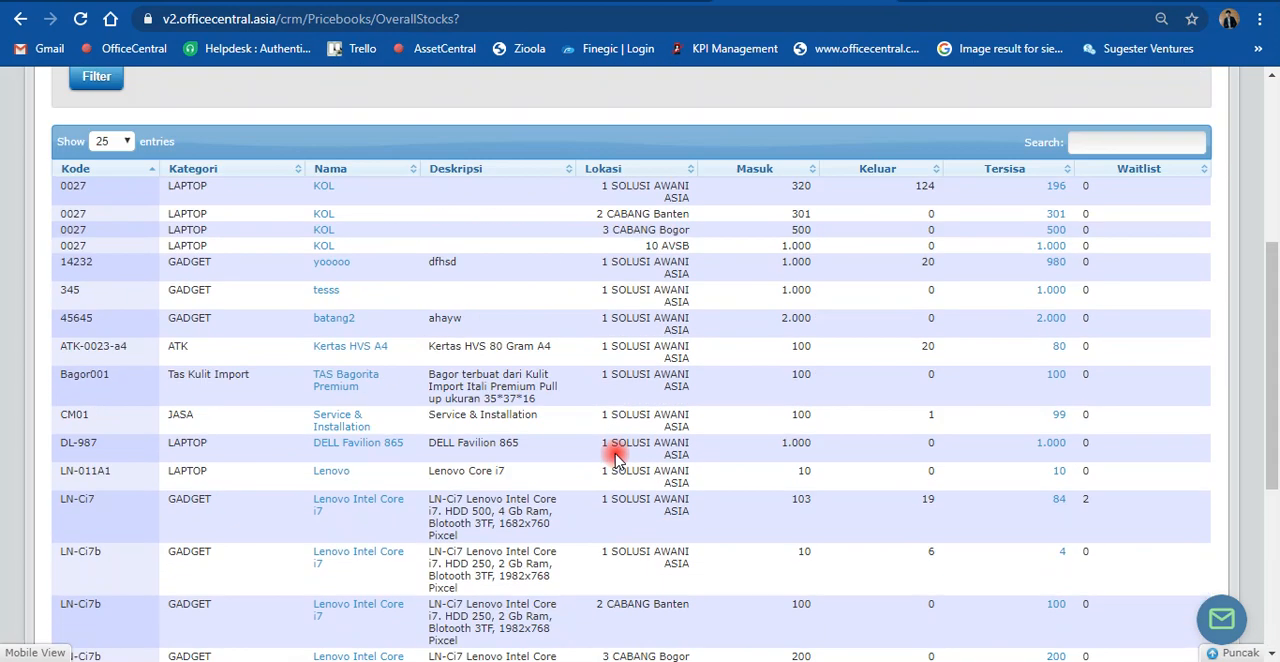
click(1020, 424)
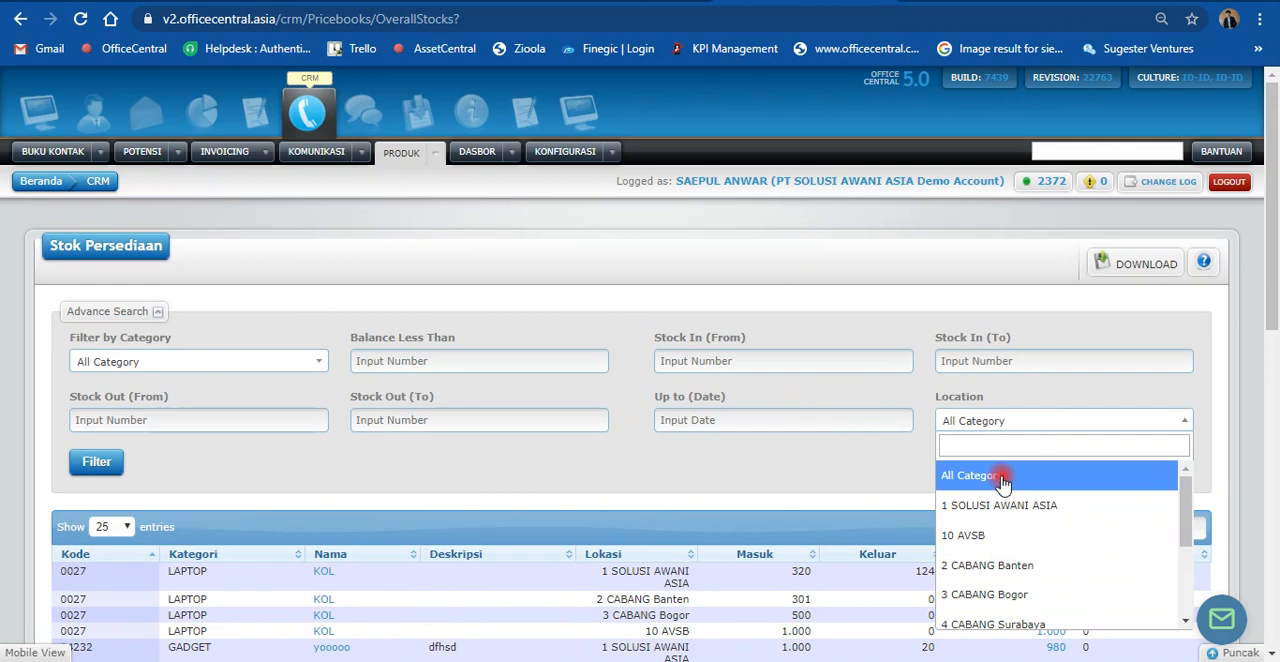
scroll(1000, 490, down, 1)
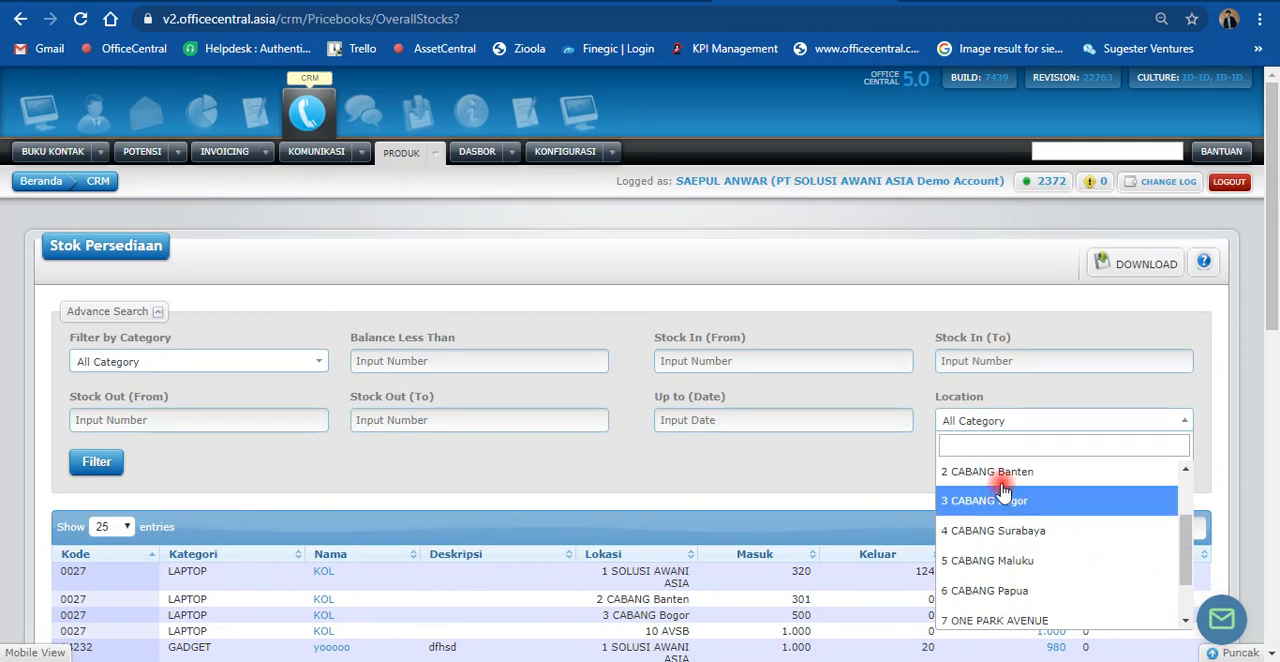
click(1000, 472)
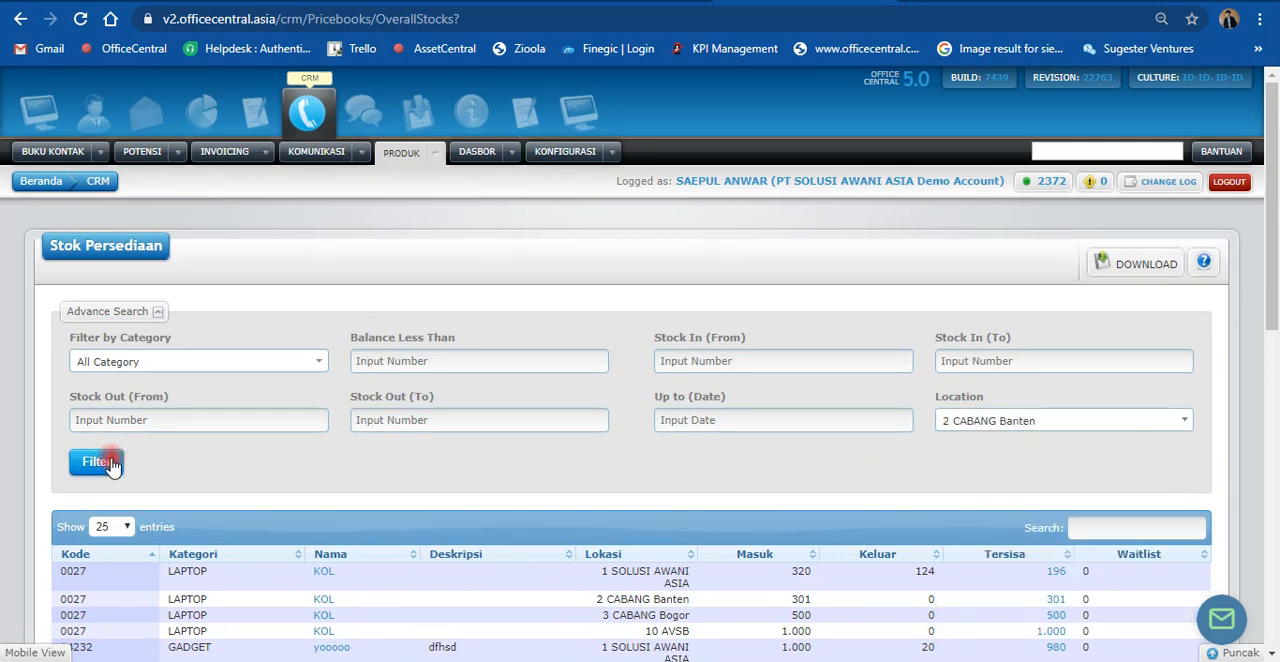
scroll(437, 434, down, 1)
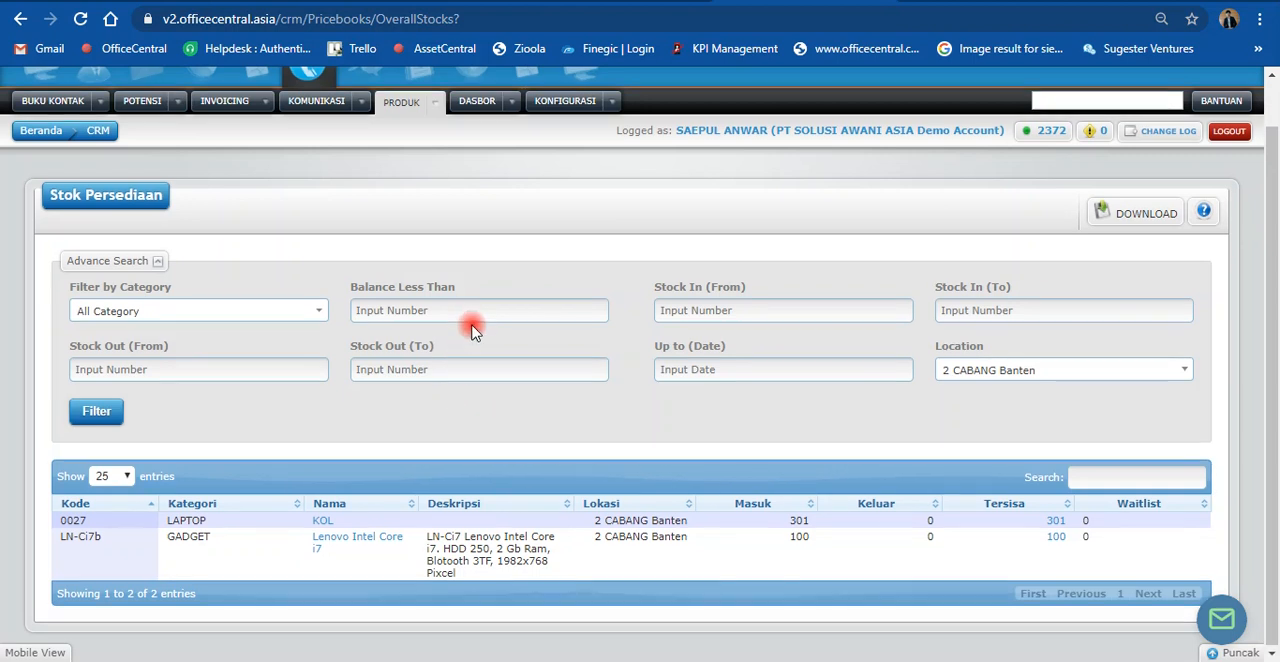
scroll(472, 327, up, 1)
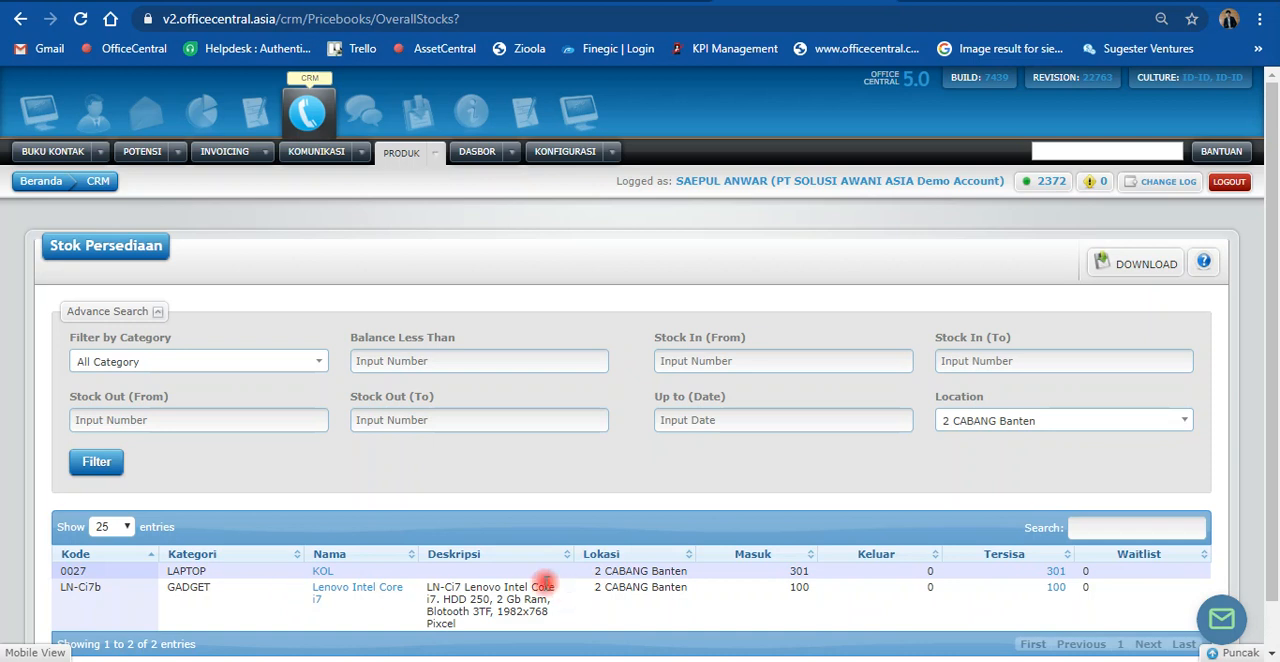
scroll(465, 595, down, 1)
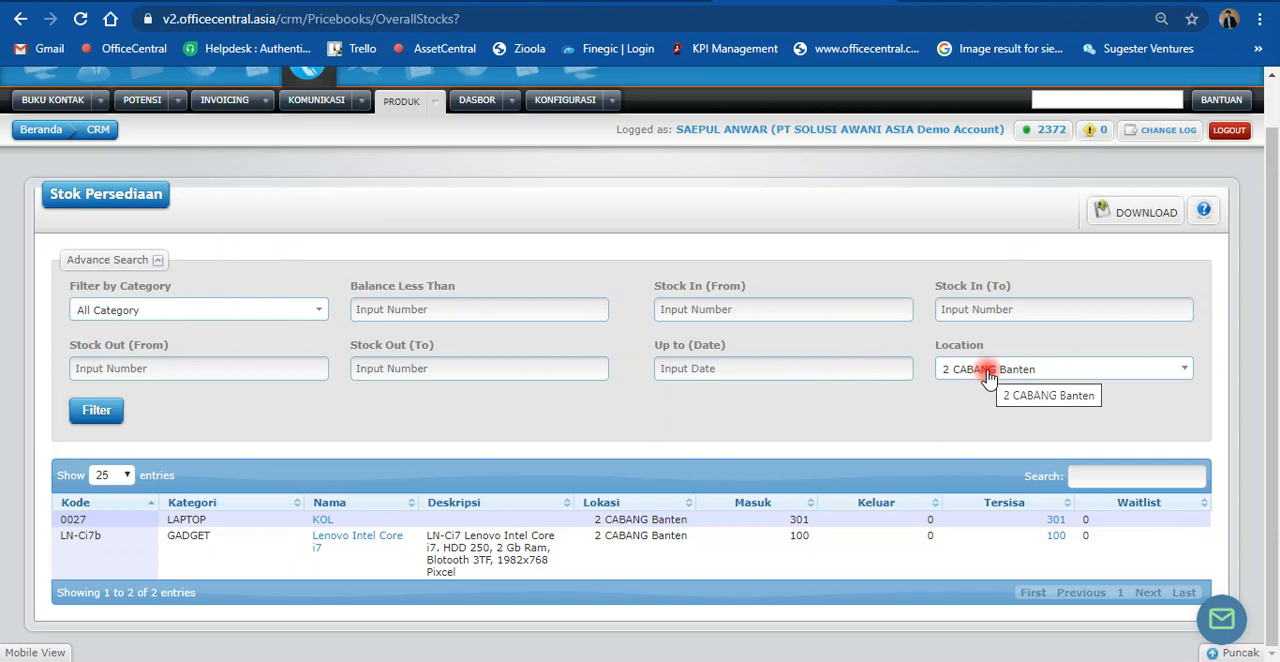
Step: Reset the stock list's location filter to All Category and search the list for "intel core"
click(1040, 372)
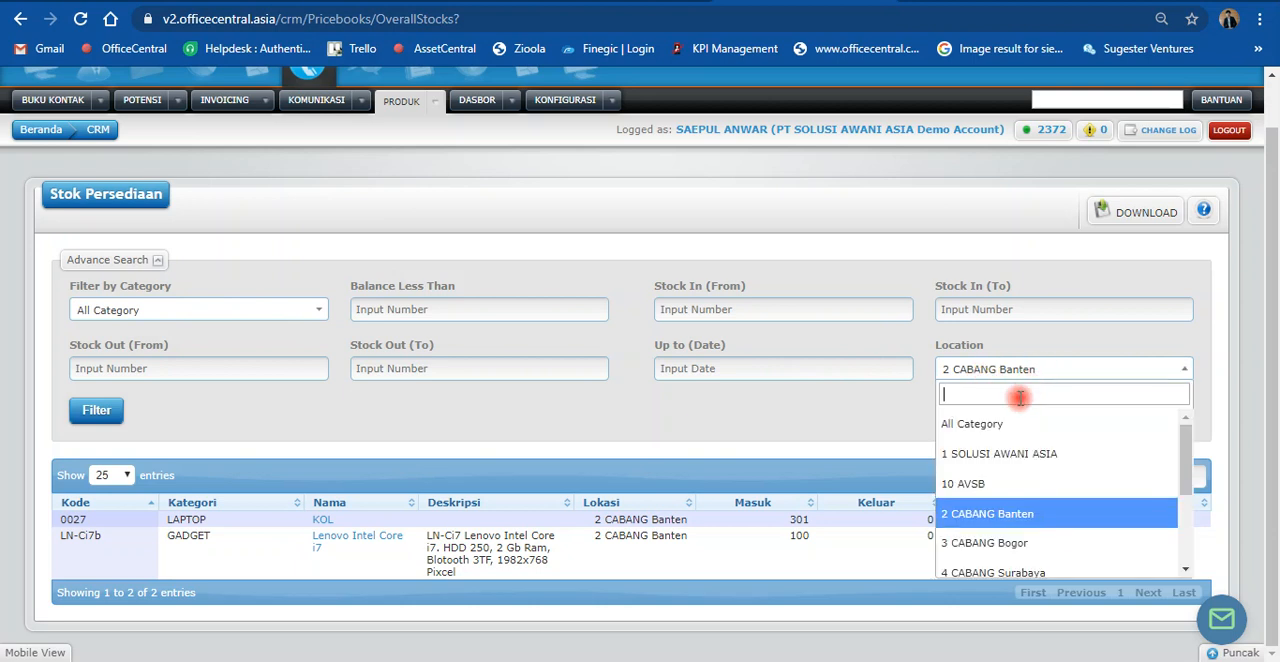
click(1007, 428)
click(105, 416)
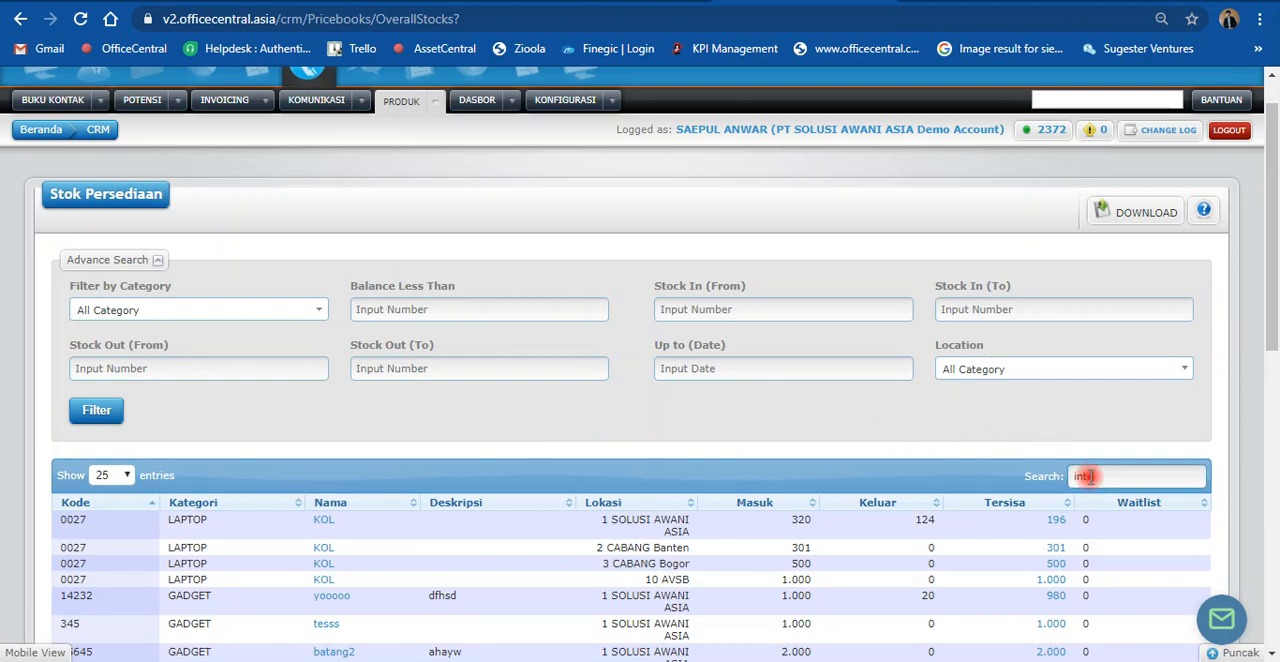
text(core)
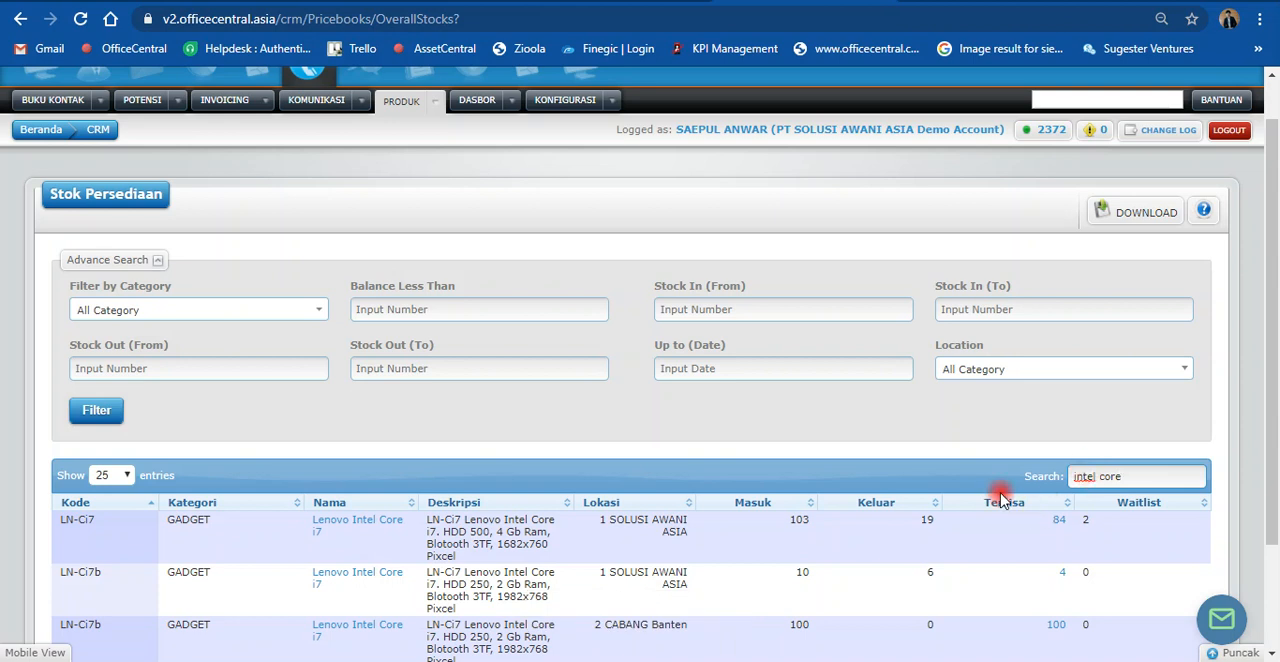
scroll(960, 470, down, 3)
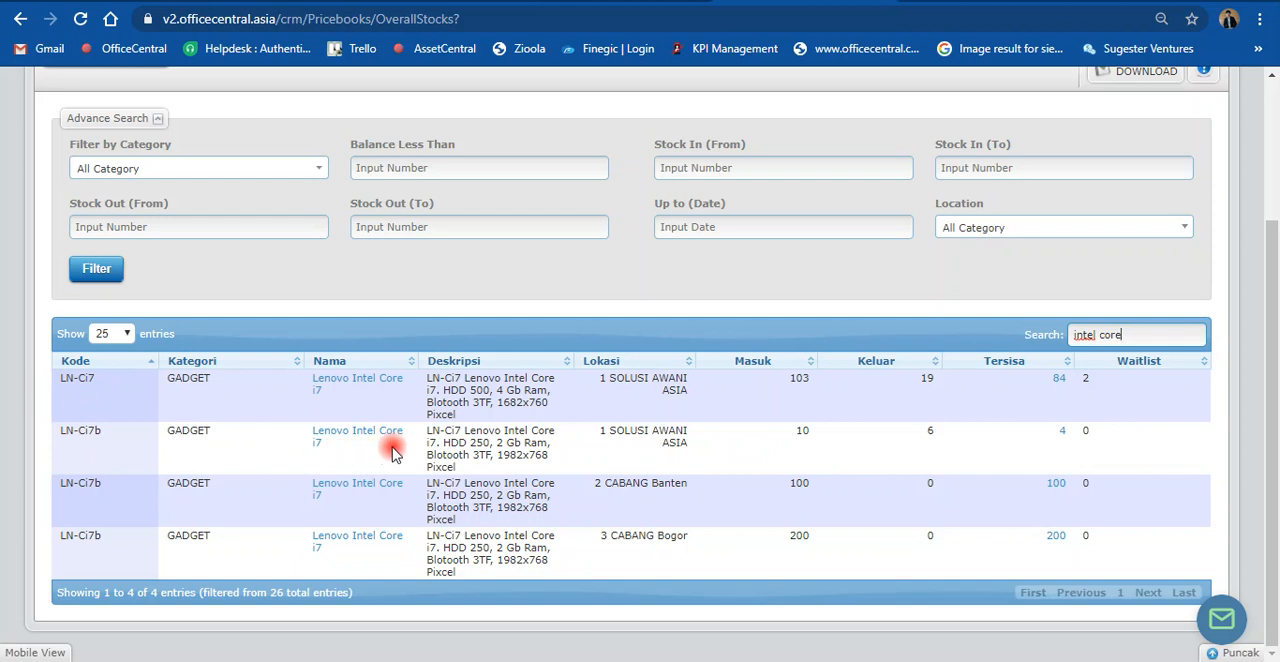
Step: Copy the product code LN-Ci7b from its row and search the stock list for it to compare stock across locations
click(99, 430)
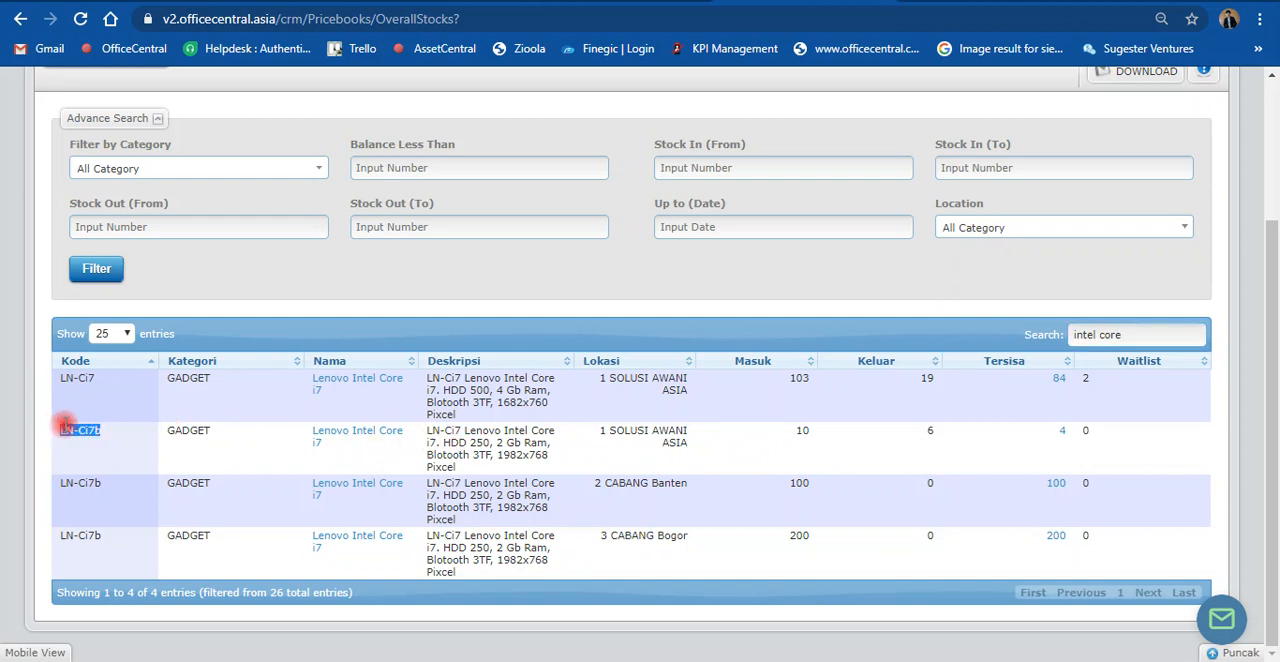
drag(1163, 334, 1053, 334)
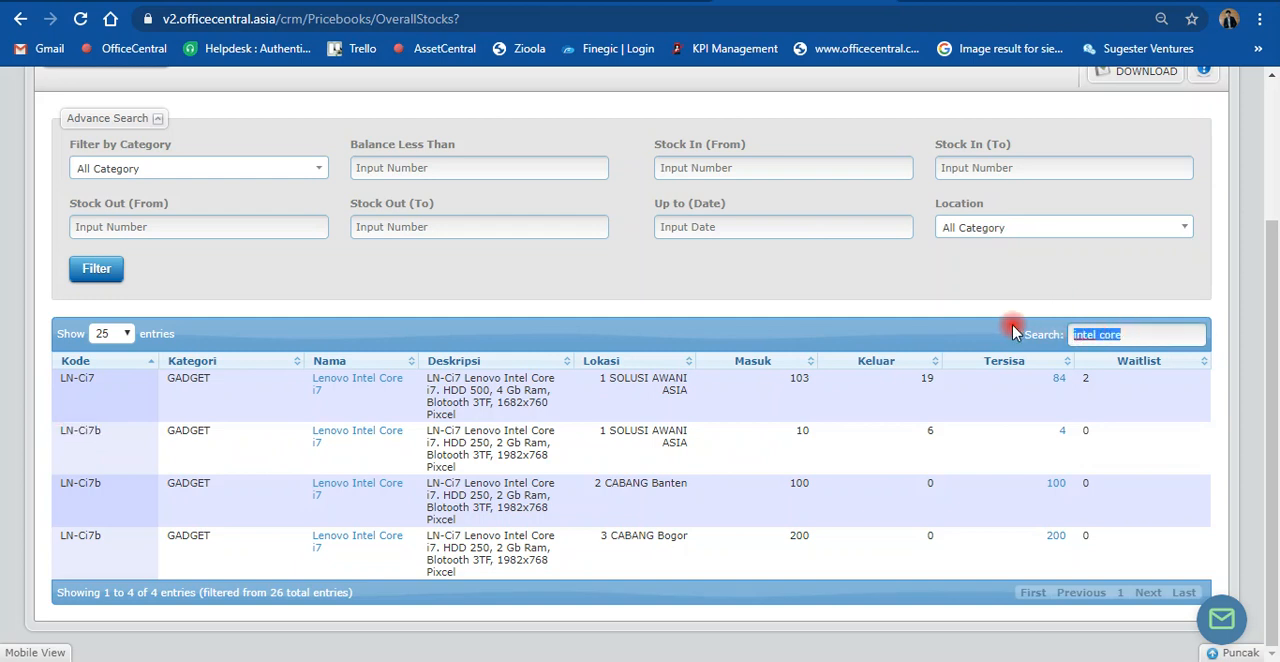
text(LN-Ci7b)
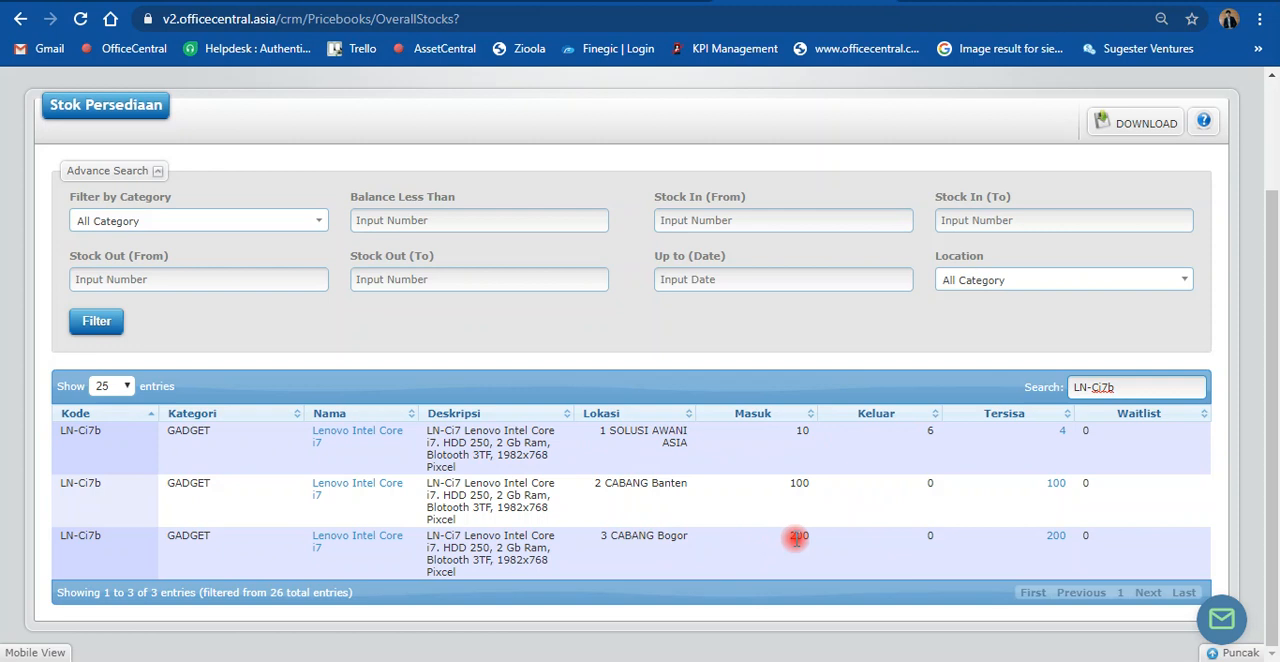
Step: Search the stock list for "intel core" again and compare the descriptions of LN-Ci7 and LN-Ci7b
drag(1120, 387, 1043, 390)
text(intel)
scroll(1040, 385, down, 1)
text(c)
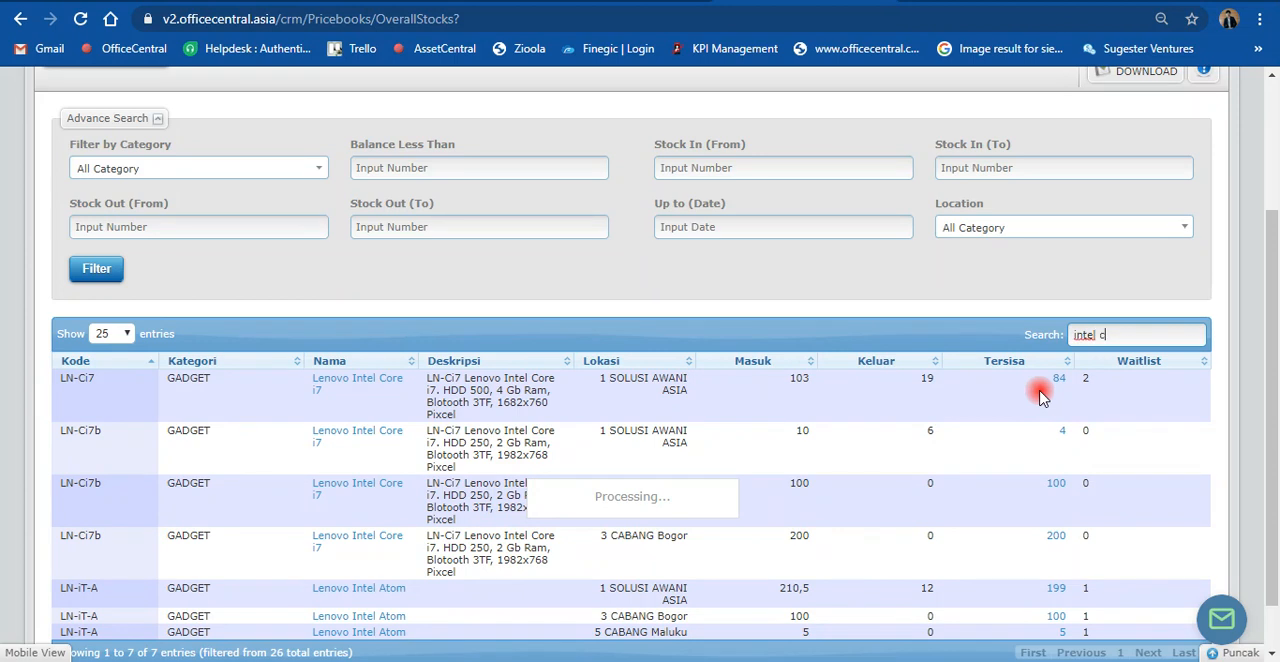
text(ore)
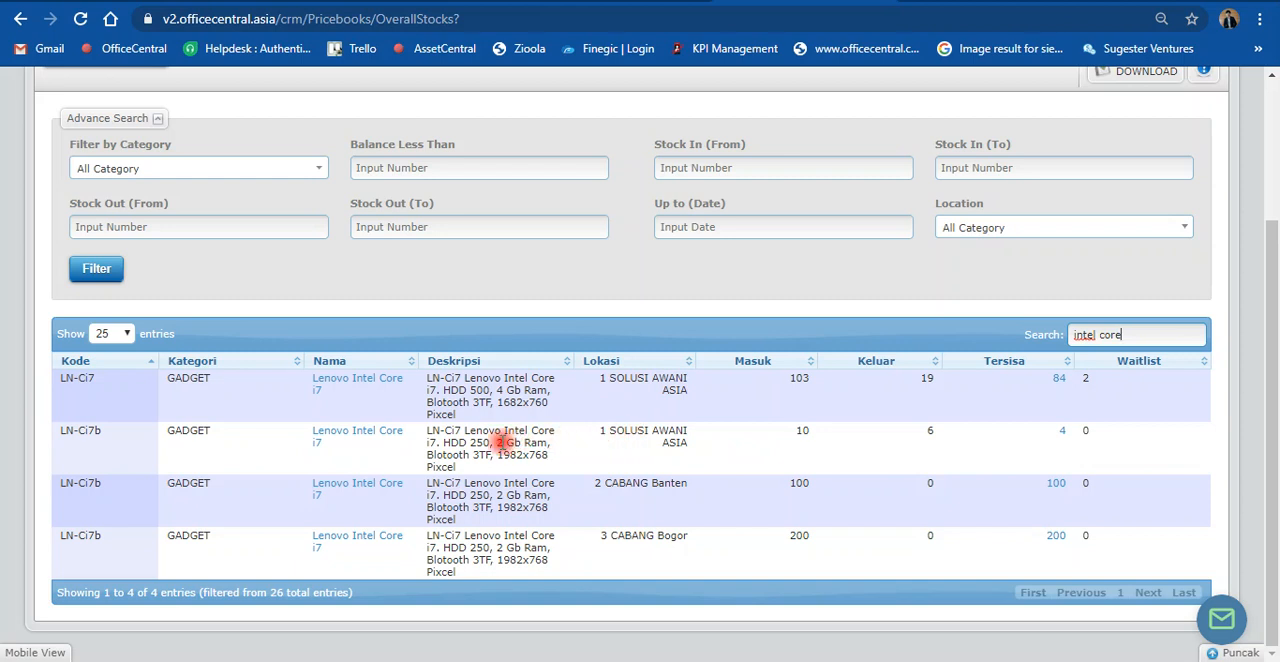
double_click(499, 442)
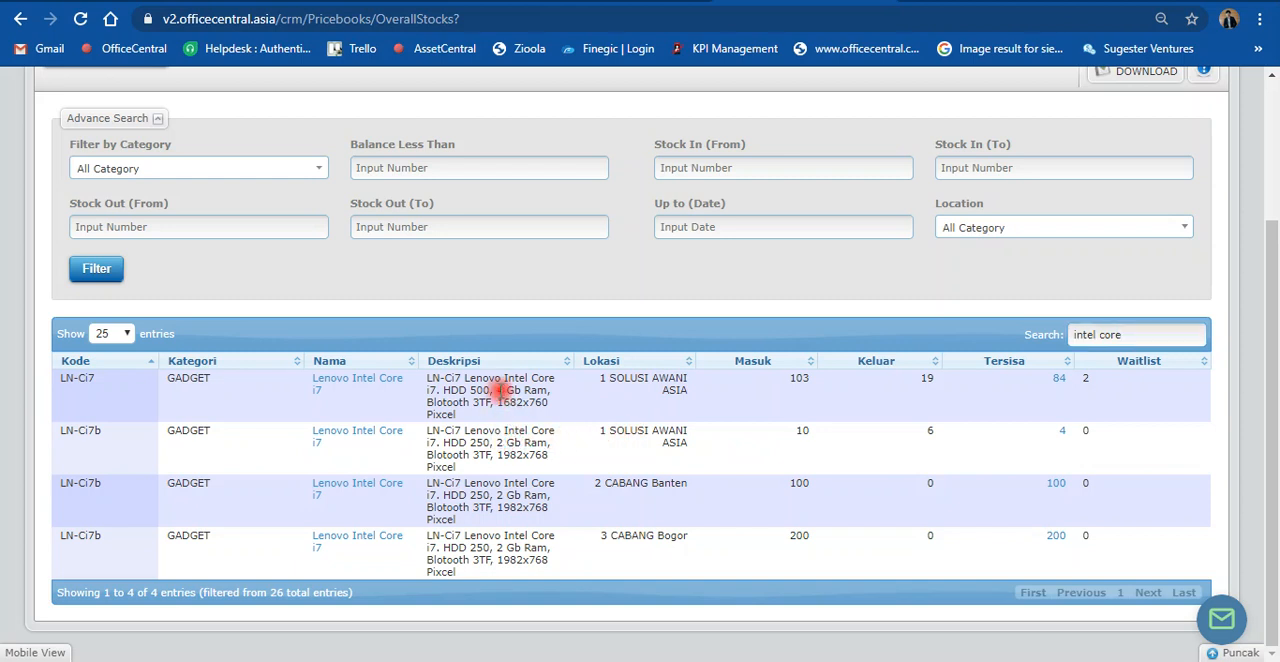
Step: Open the CRM meeting dashboard and examine the monthly chart of meetings against target
scroll(622, 410, up, 2)
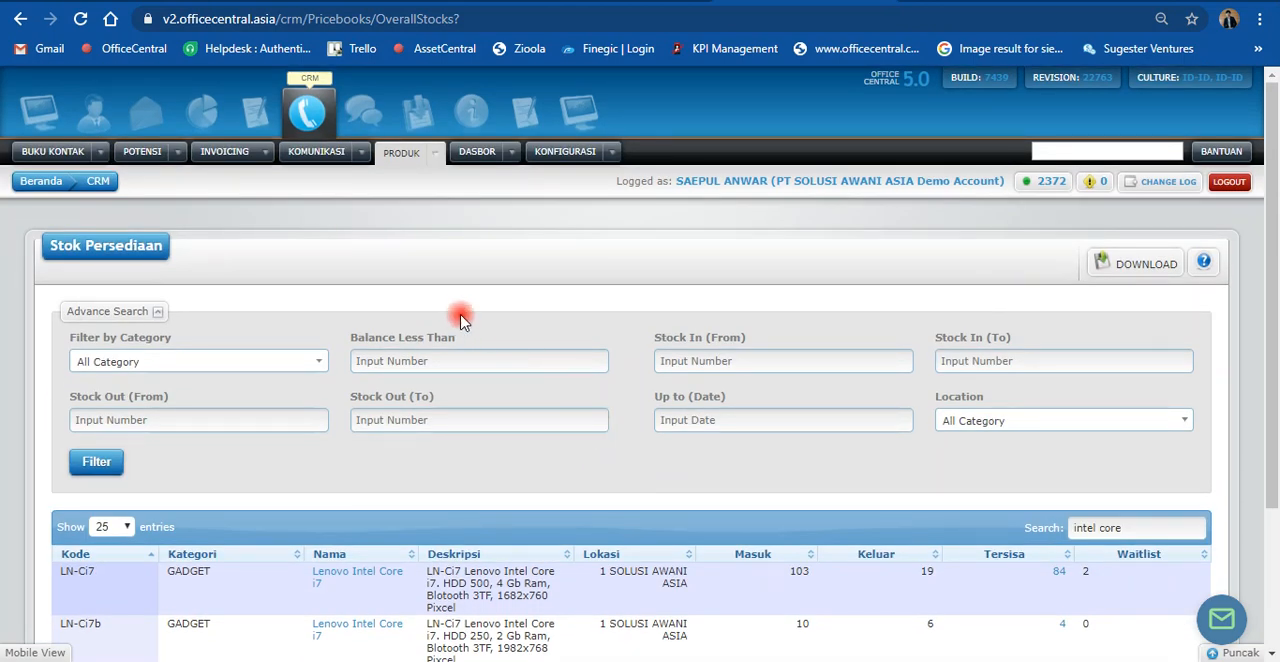
click(511, 151)
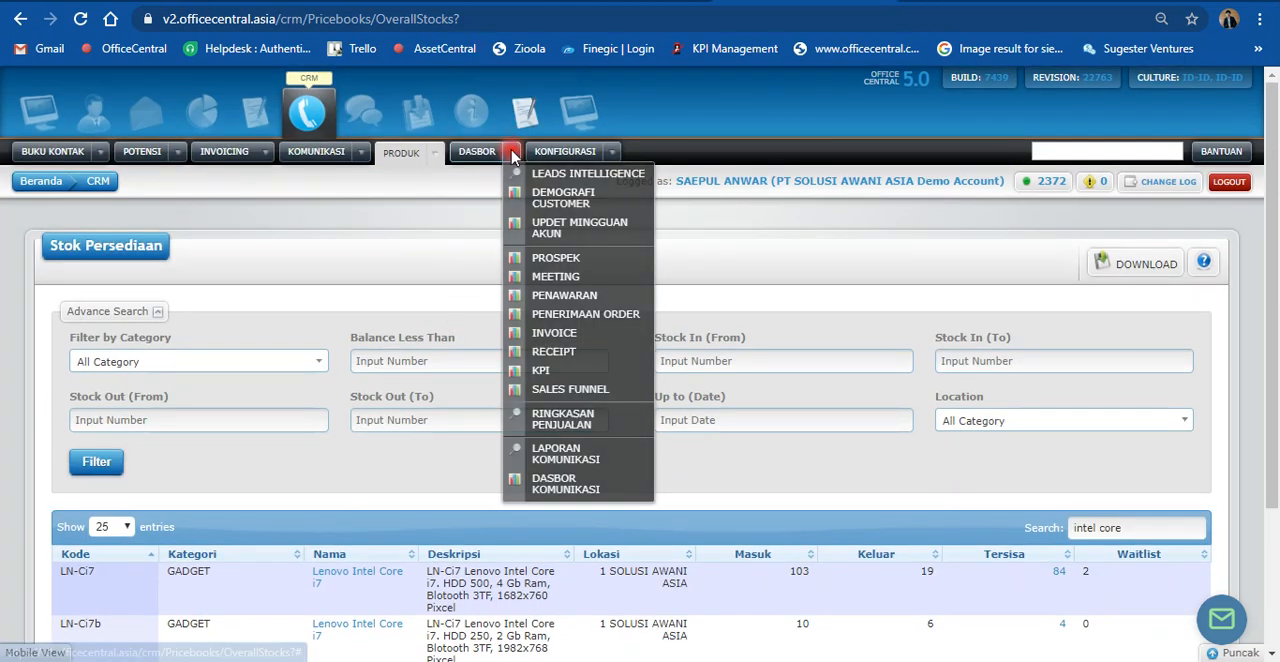
click(566, 280)
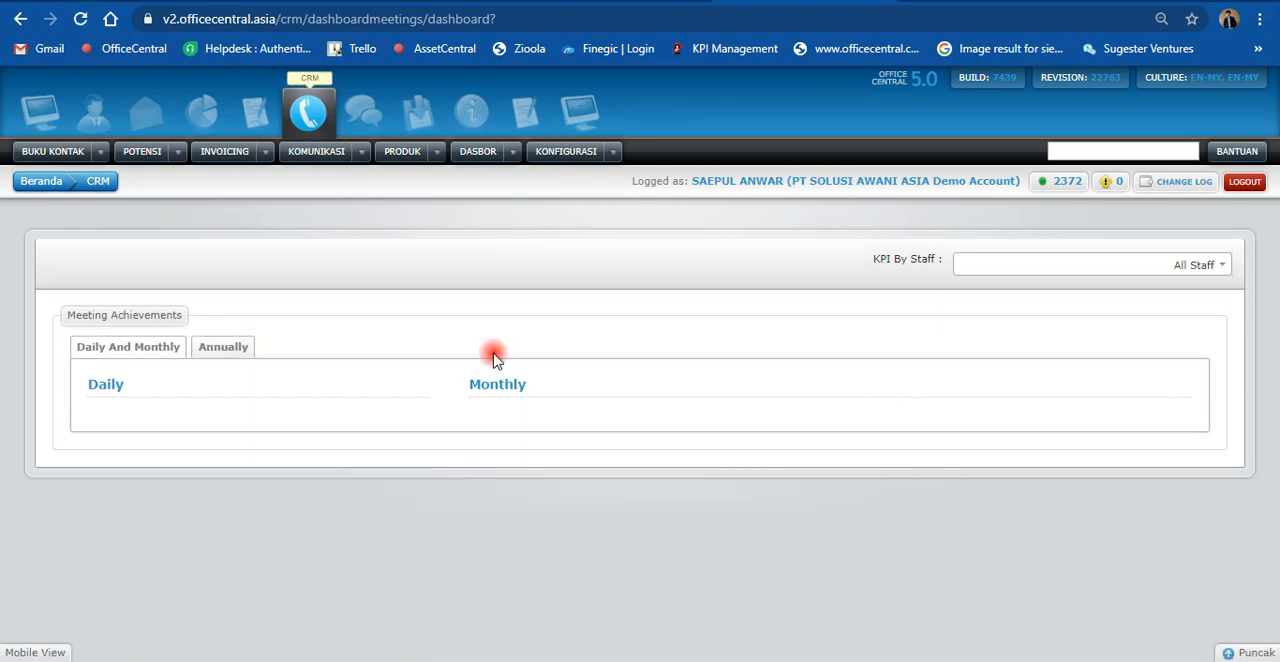
scroll(492, 356, down, 1)
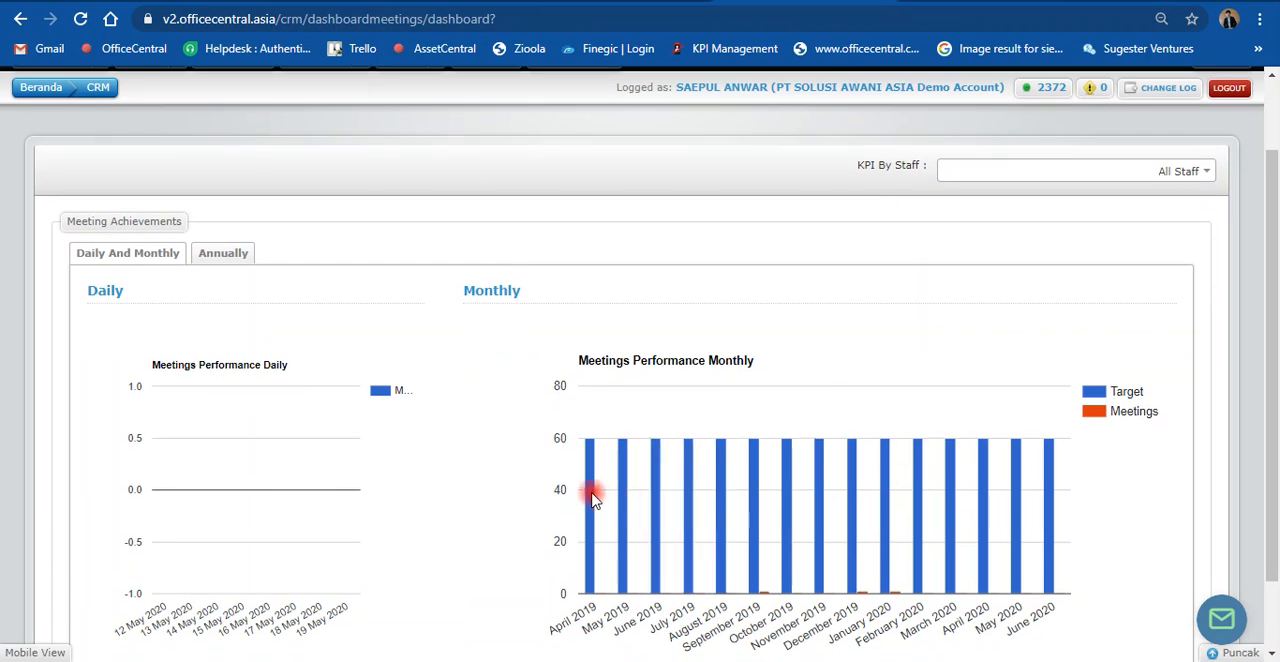
mouse_move(592, 498)
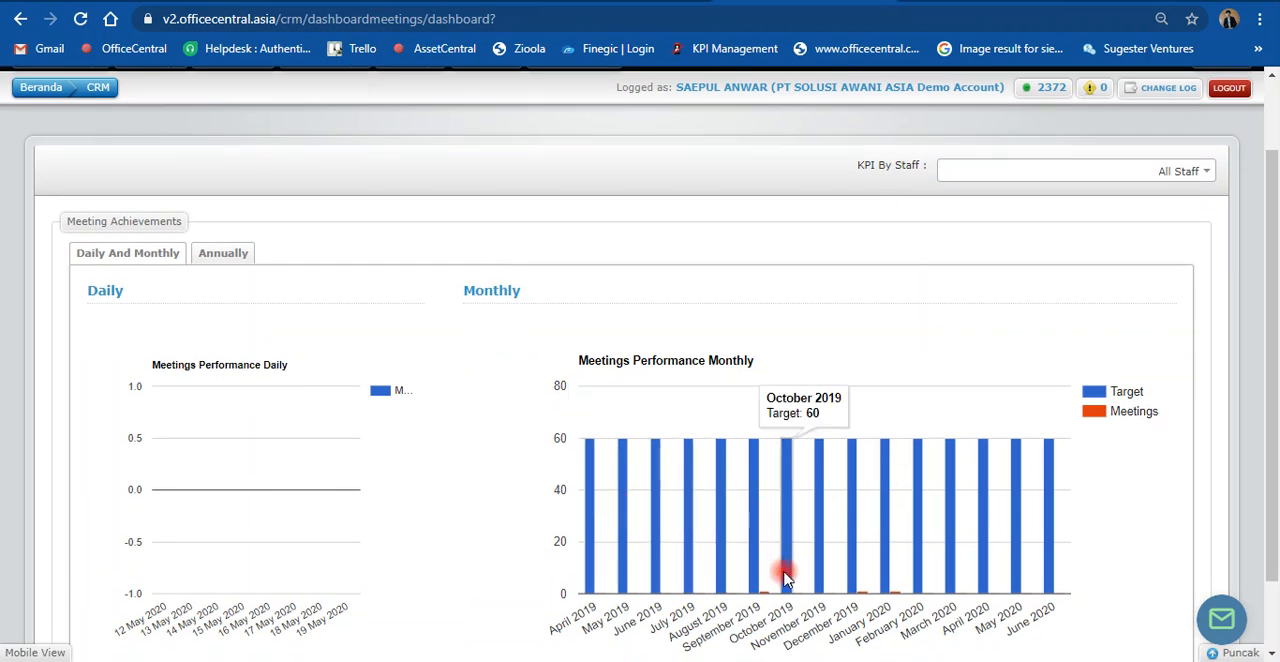
scroll(766, 486, down, 1)
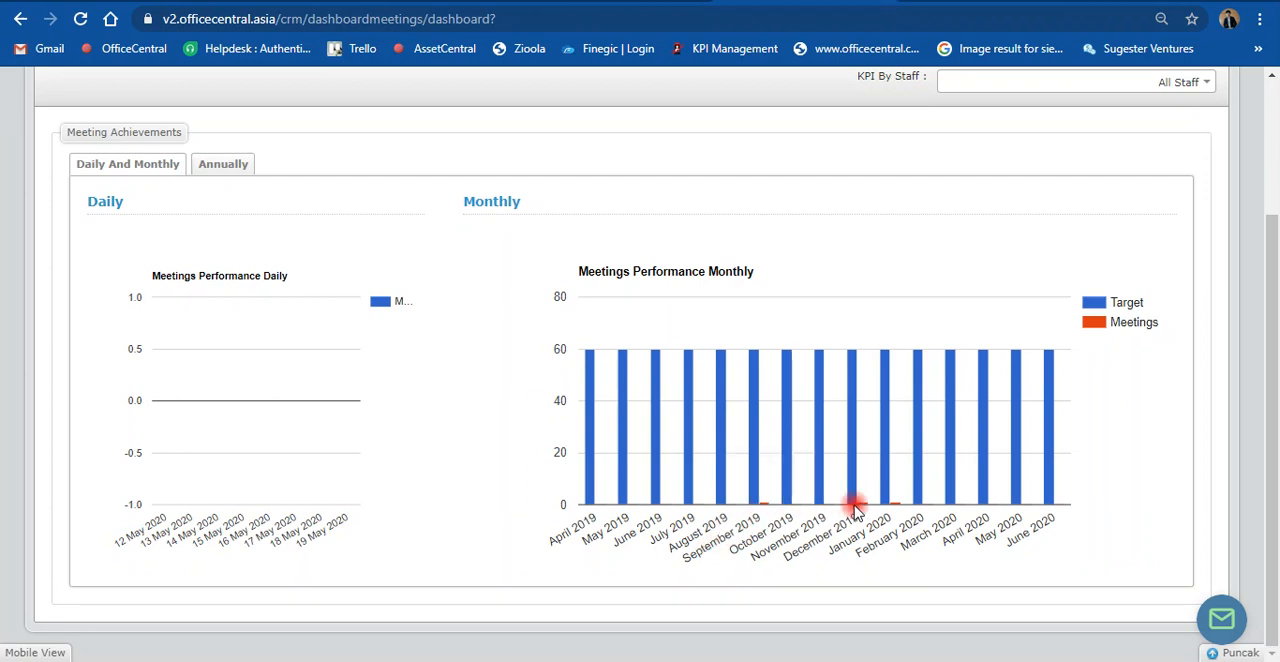
mouse_move(895, 505)
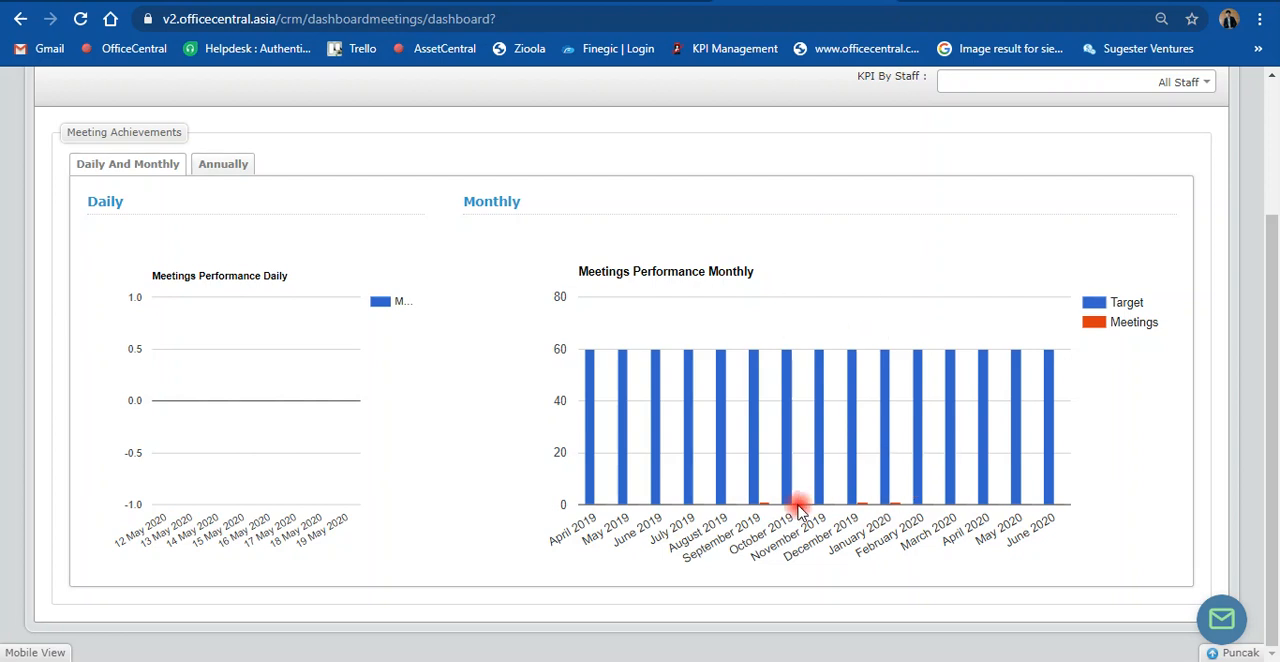
Step: Open the form for adding a new meeting and look over its information, contact and invite fields
scroll(800, 490, up, 2)
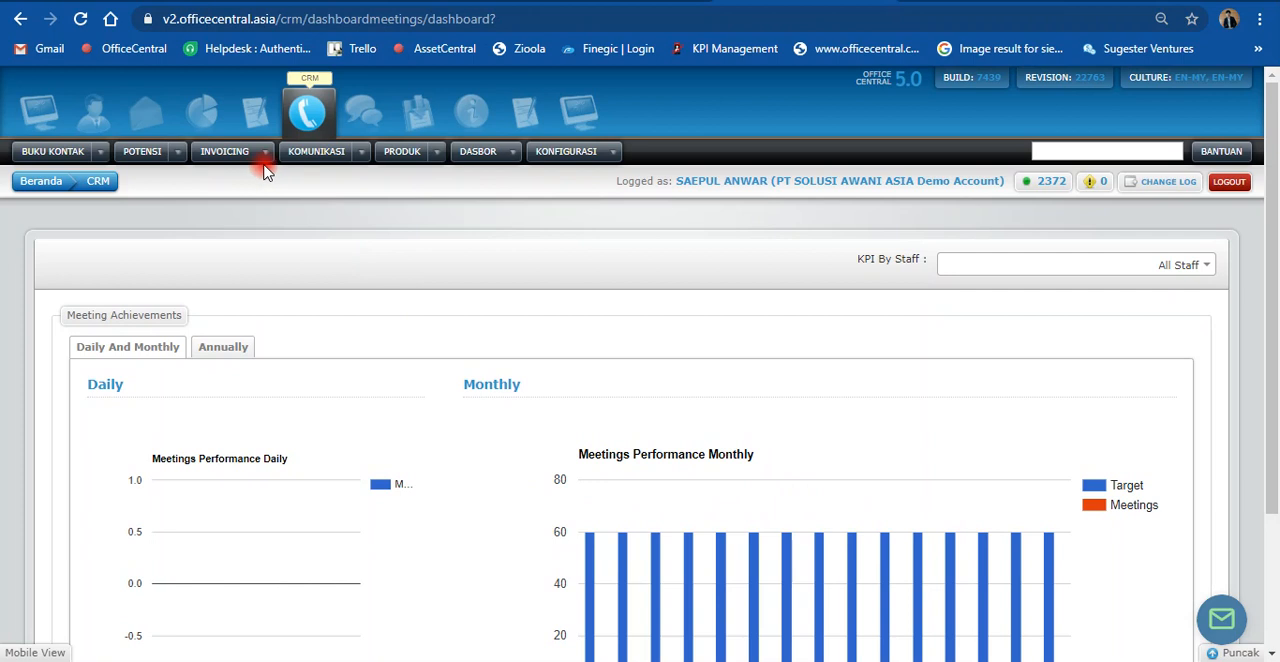
mouse_move(350, 158)
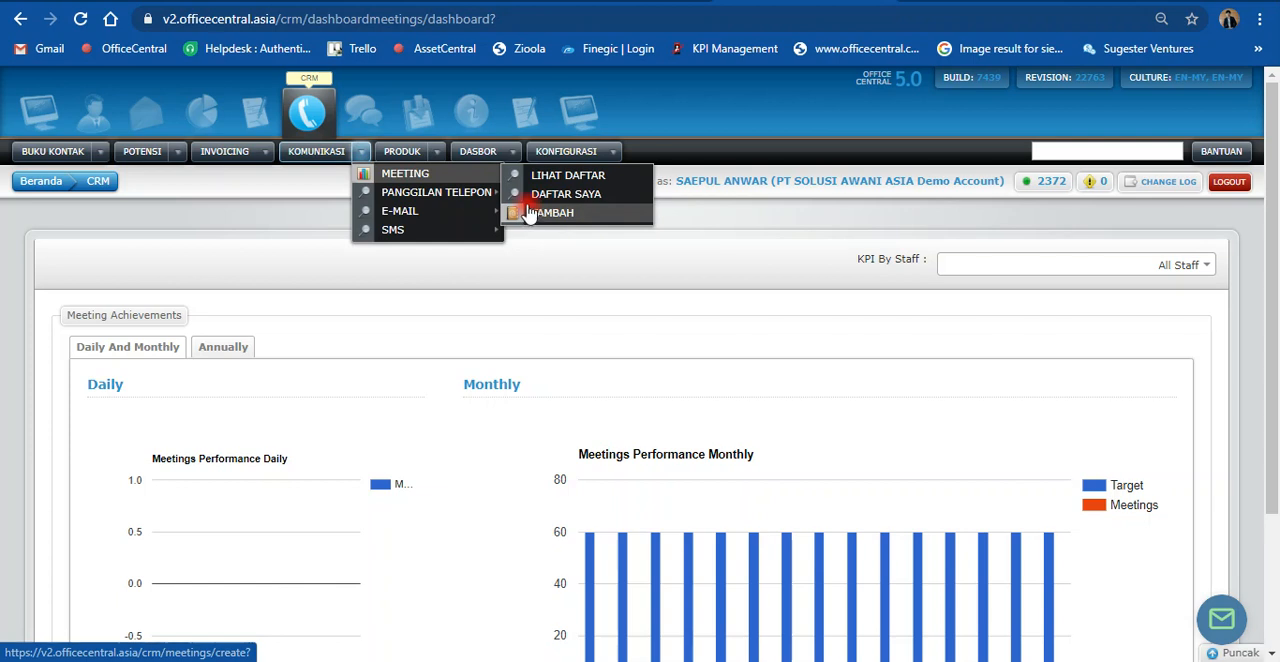
click(553, 222)
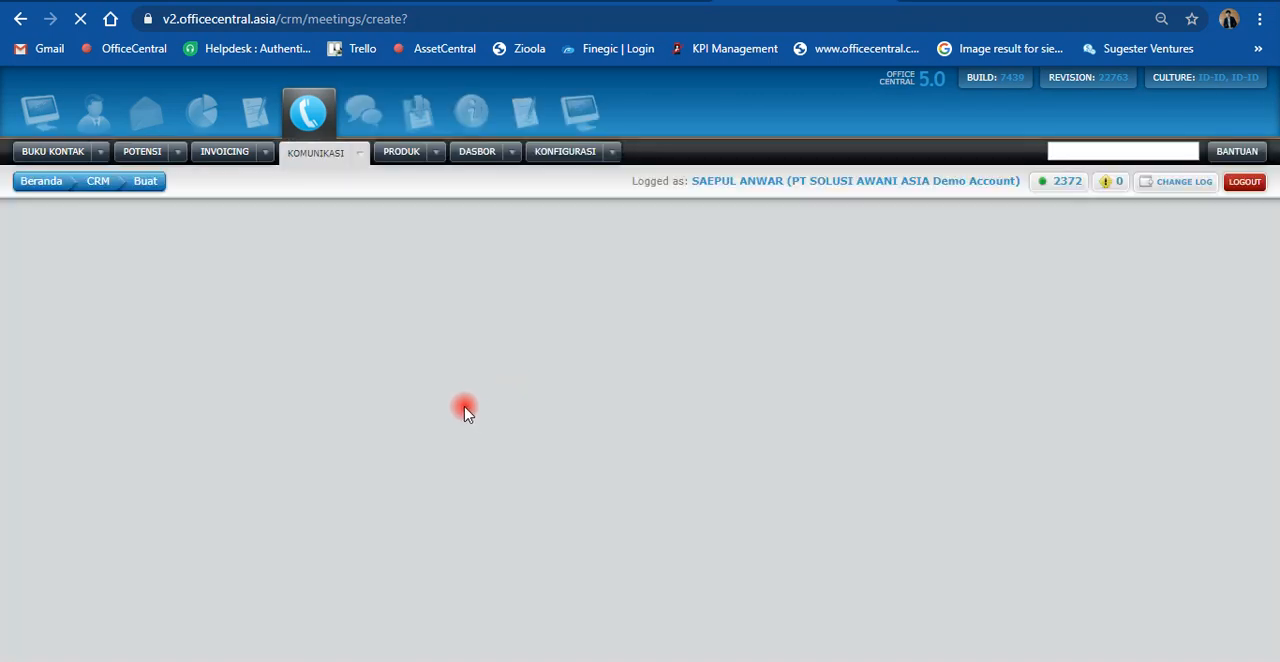
scroll(514, 388, down, 1)
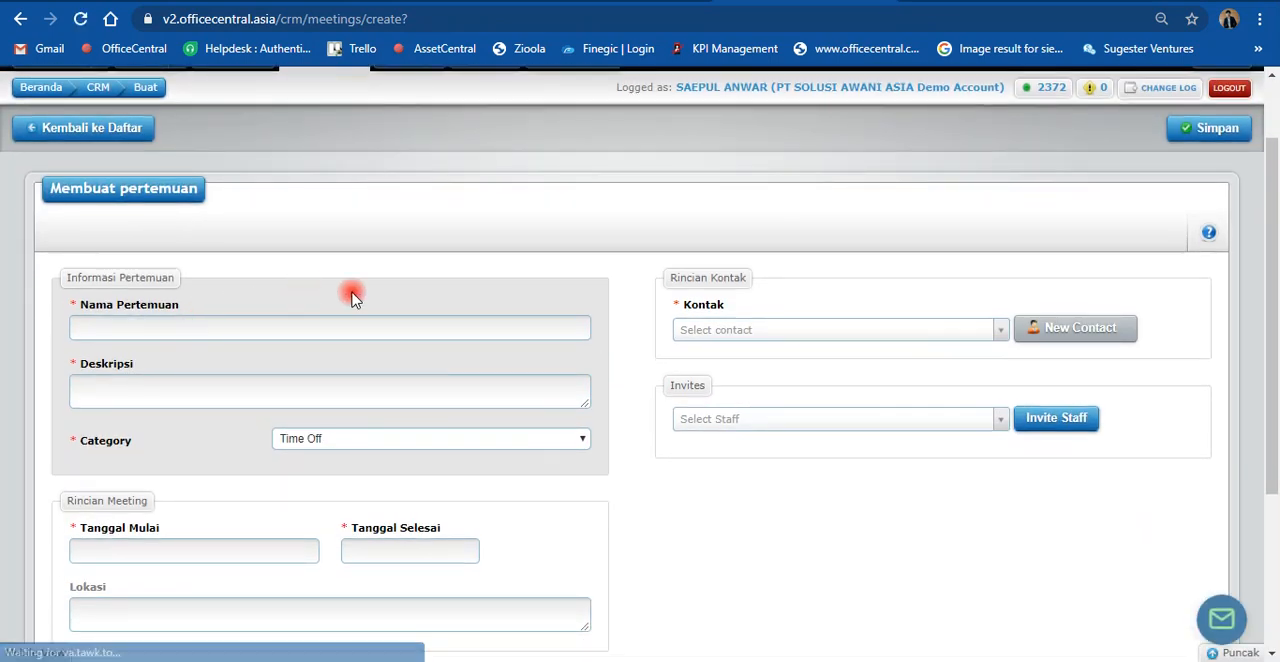
scroll(351, 300, up, 1)
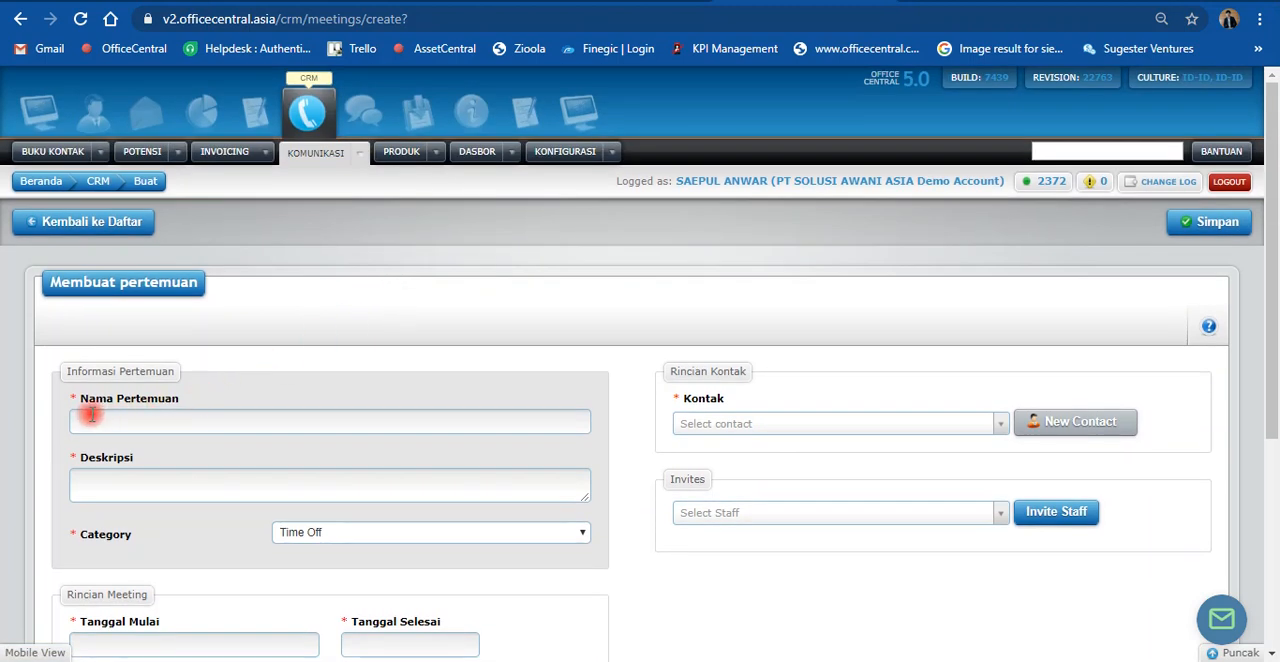
Step: Open the CRM meeting dashboard in a new browser tab and switch to that tab
click(511, 151)
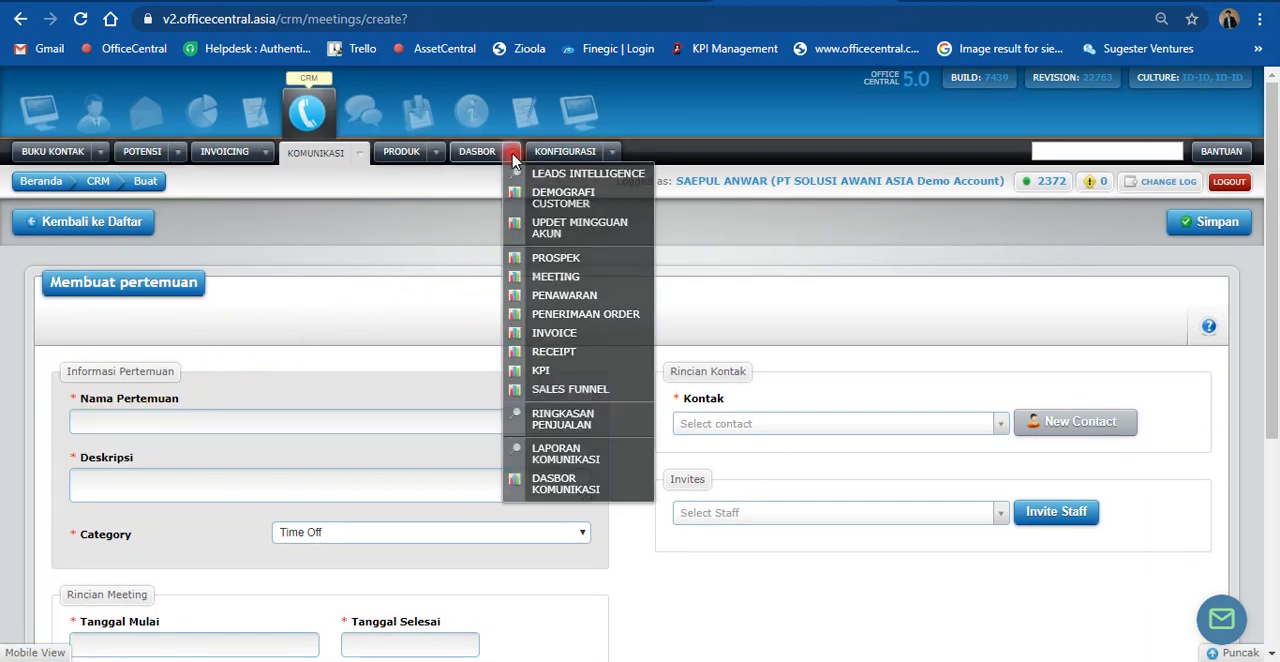
right_click(577, 281)
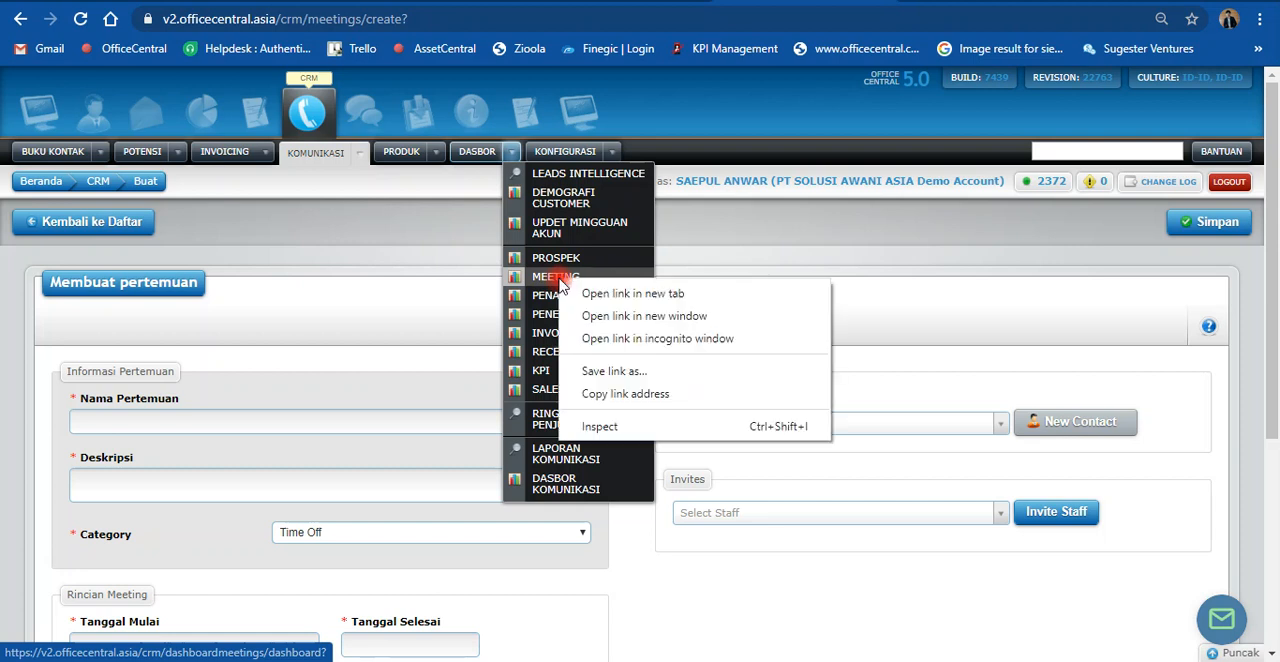
click(584, 296)
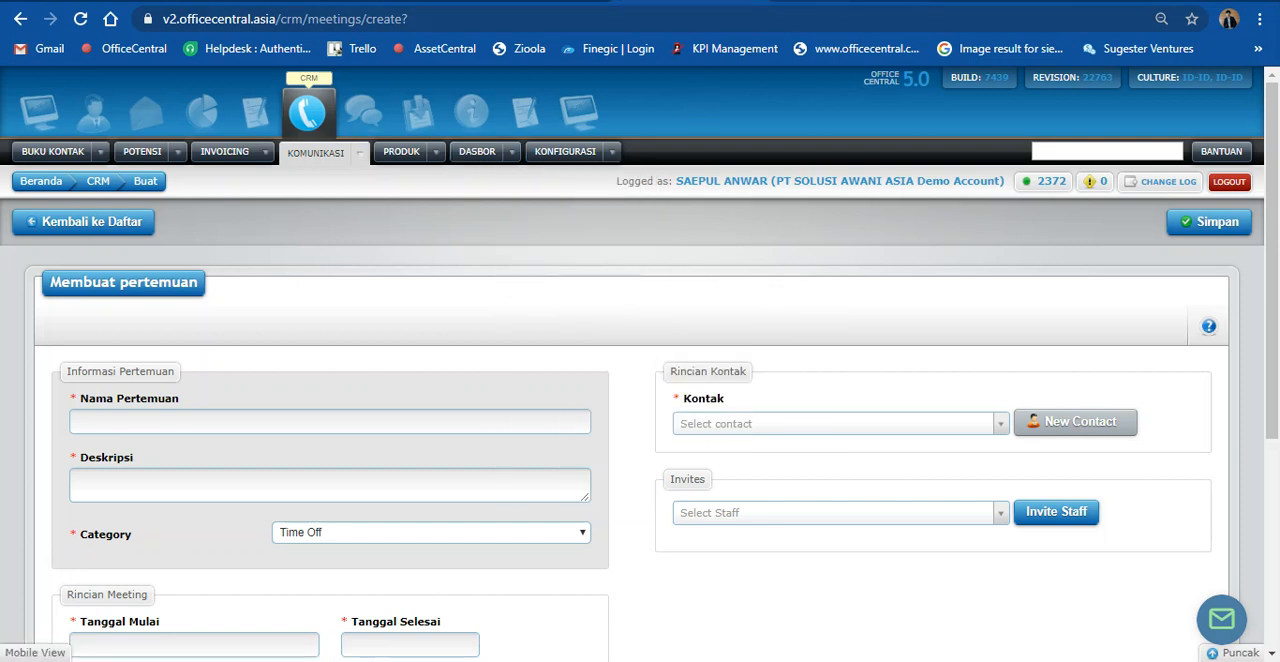
click(775, 2)
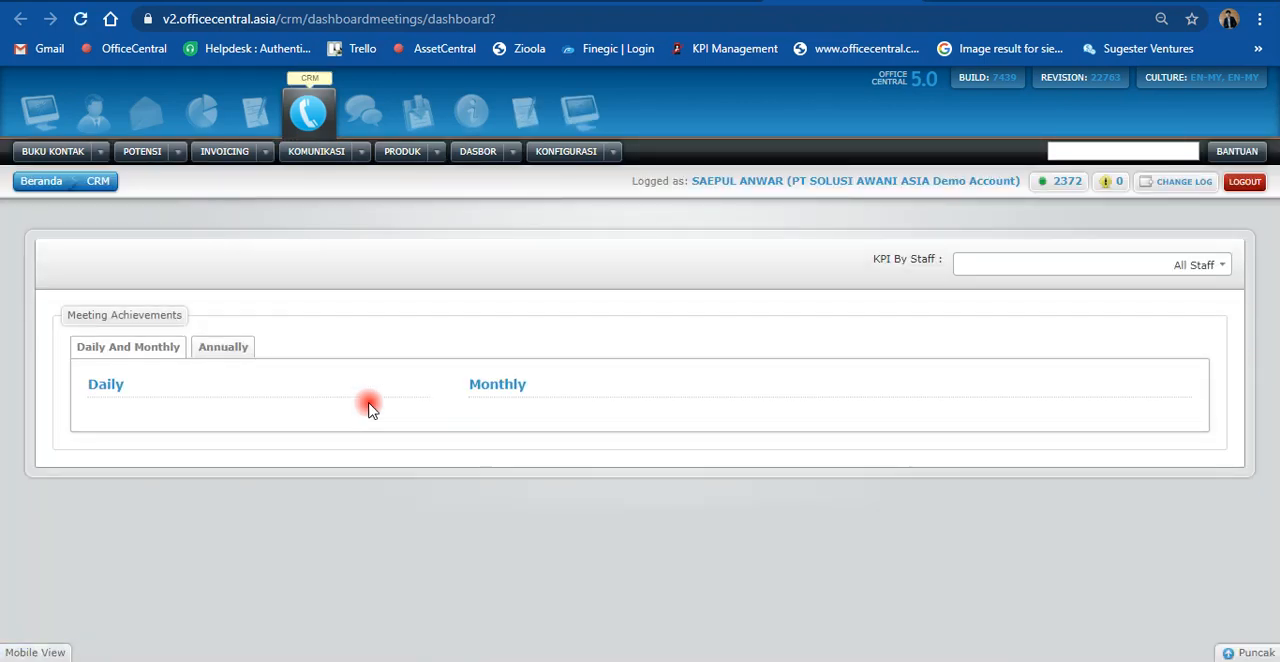
Step: Examine the daily and monthly meeting performance charts on the CRM meeting dashboard
scroll(668, 451, down, 1)
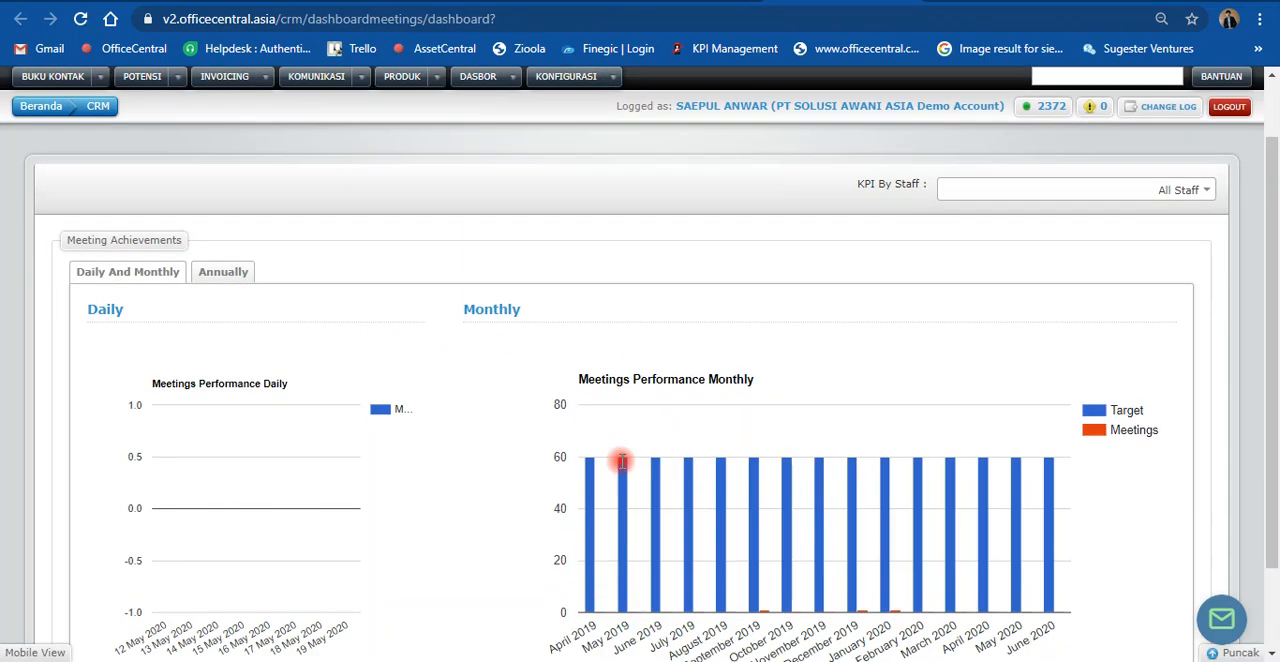
scroll(741, 451, down, 1)
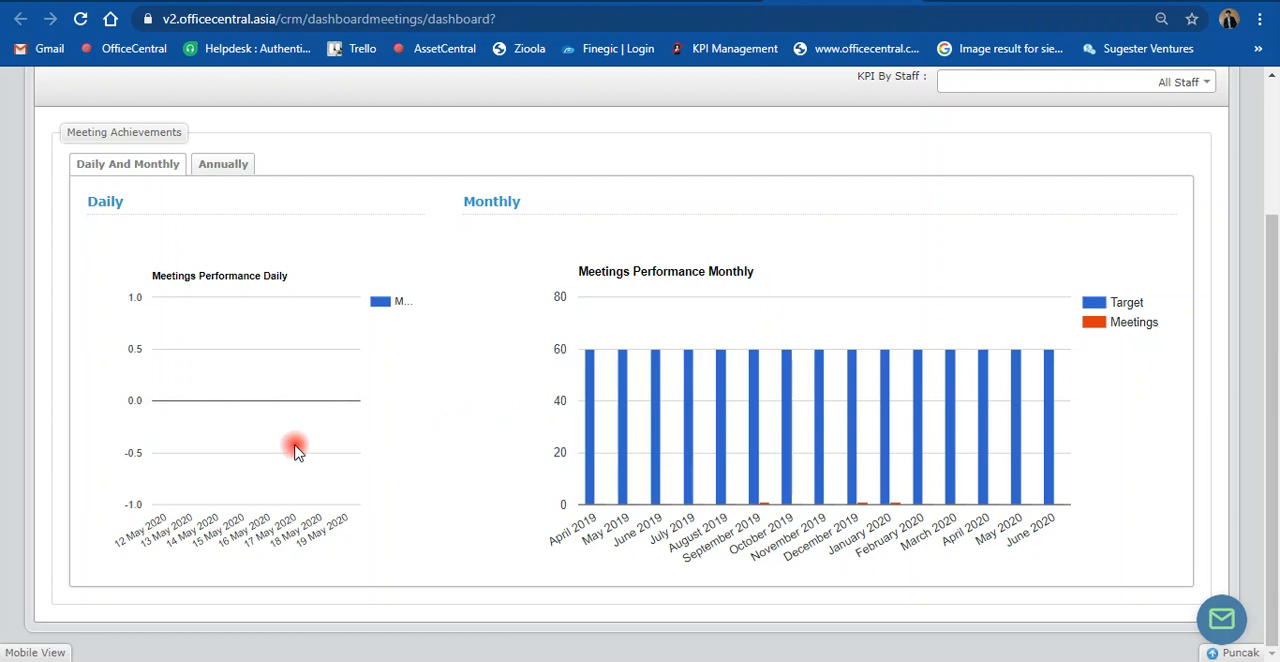
scroll(370, 487, up, 2)
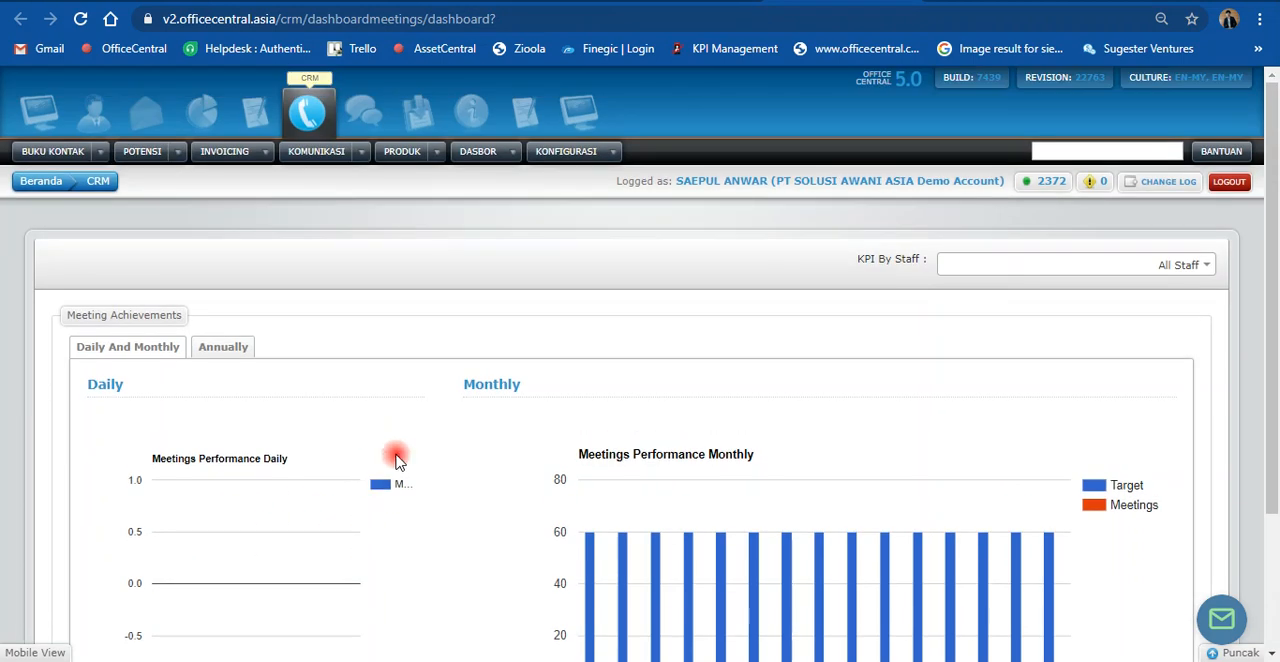
Step: Open the CRM sales KPI dashboard and look over its department, staff, year and KPI filters
click(515, 153)
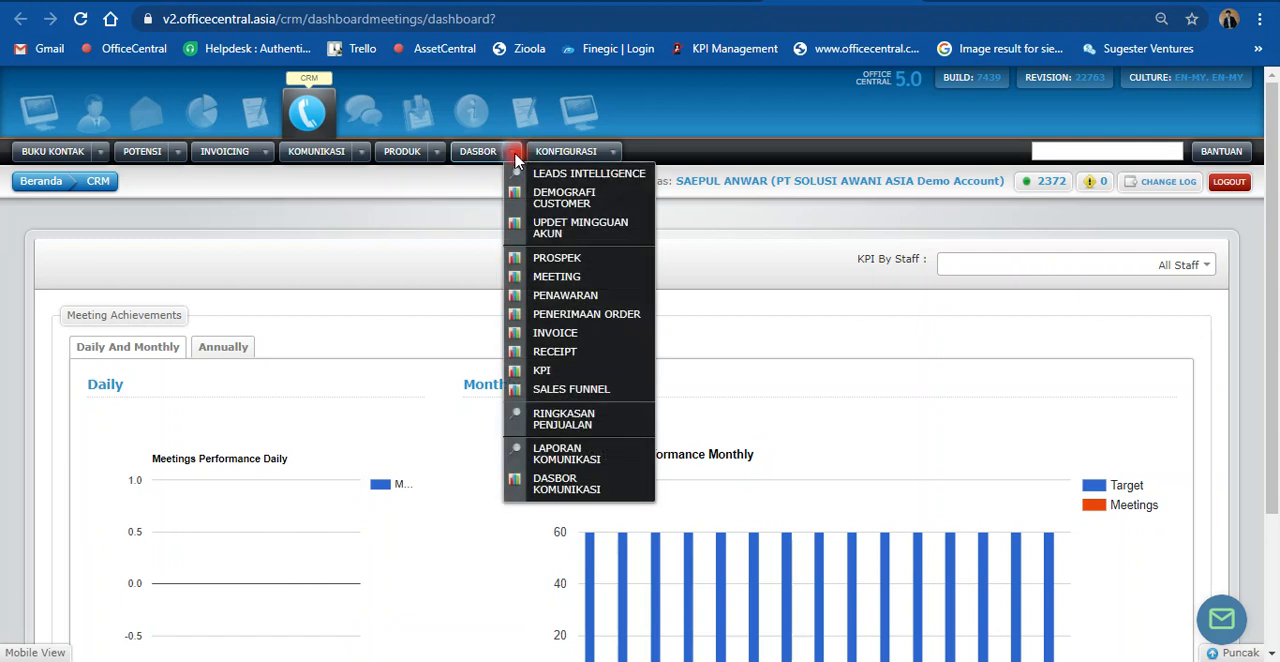
click(545, 378)
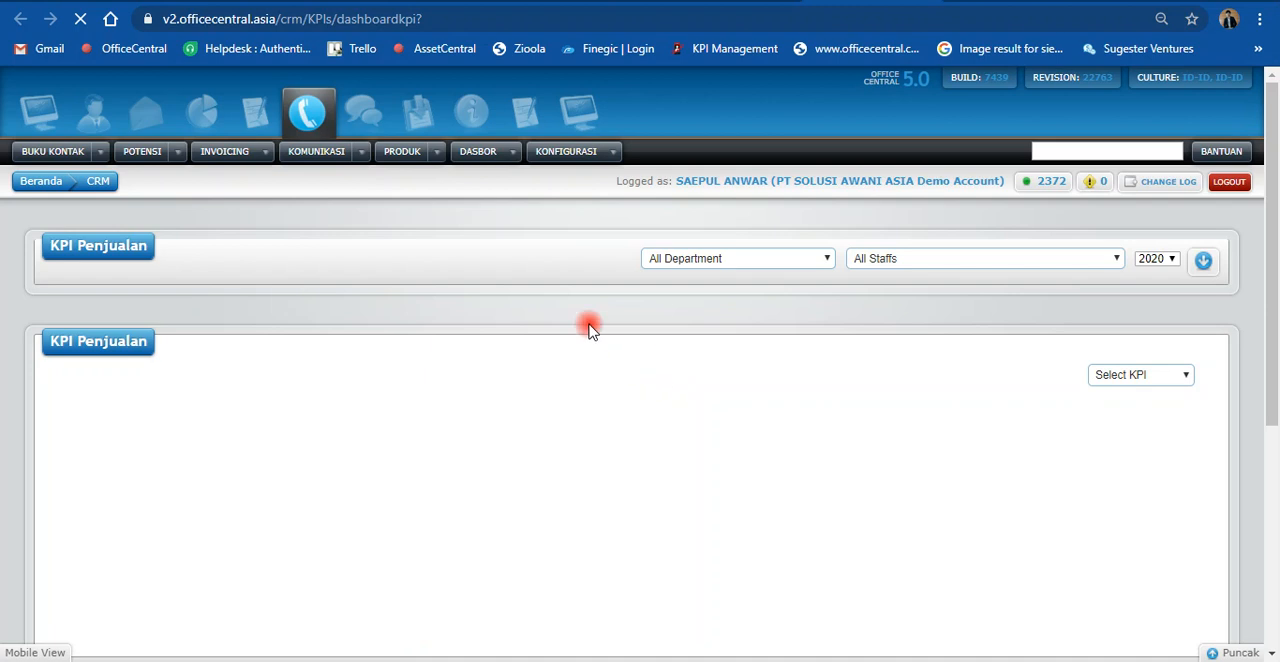
click(614, 152)
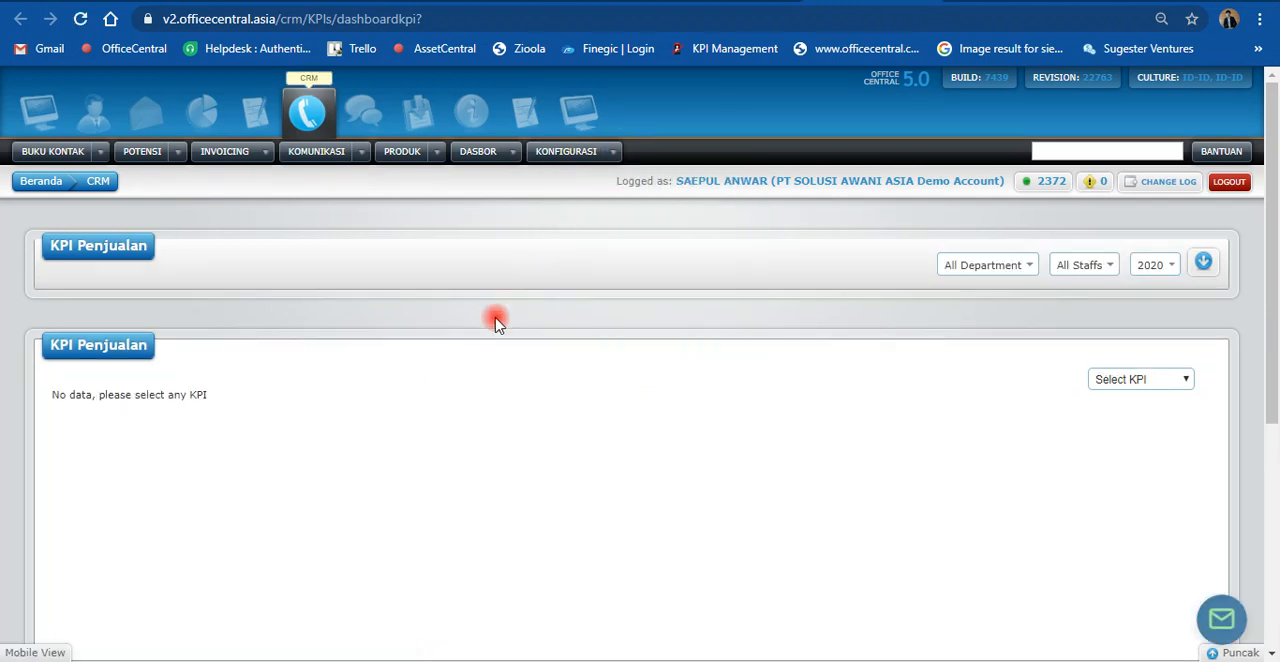
scroll(494, 320, down, 2)
scroll(497, 322, down, 1)
scroll(497, 322, up, 3)
Step: Open the employee KPI settings list and search it for the employee by the first letters of the name
click(613, 152)
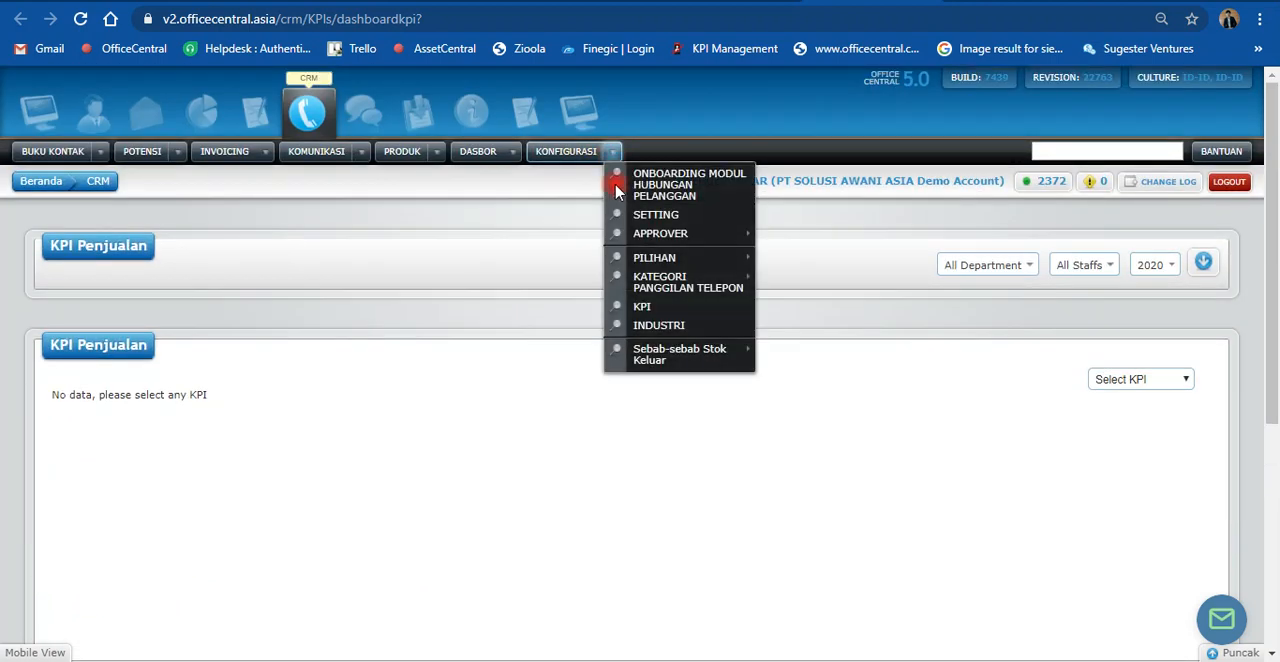
click(660, 313)
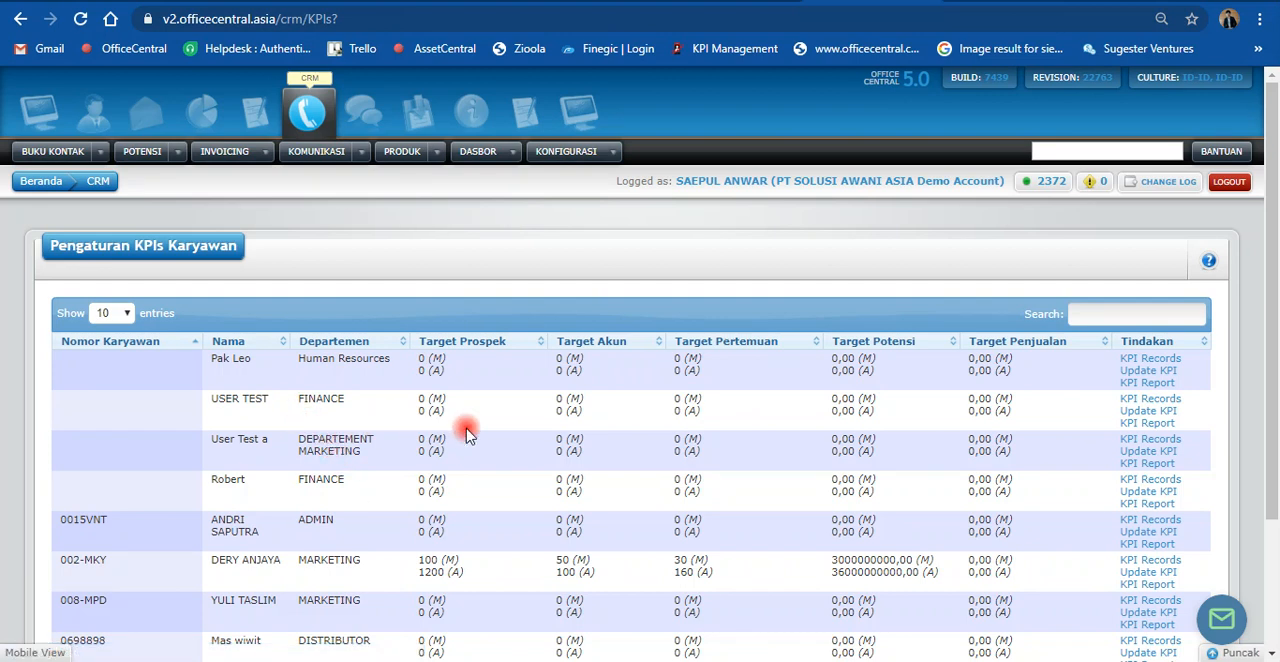
scroll(400, 430, down, 3)
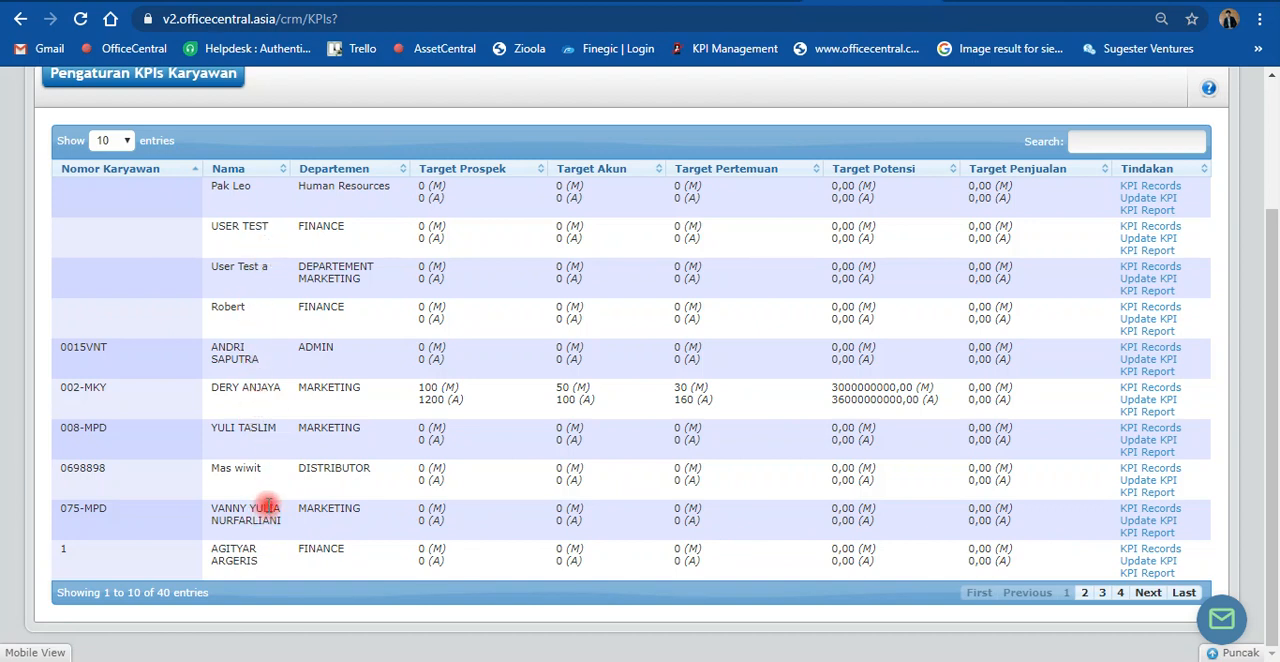
click(1093, 137)
text(sae)
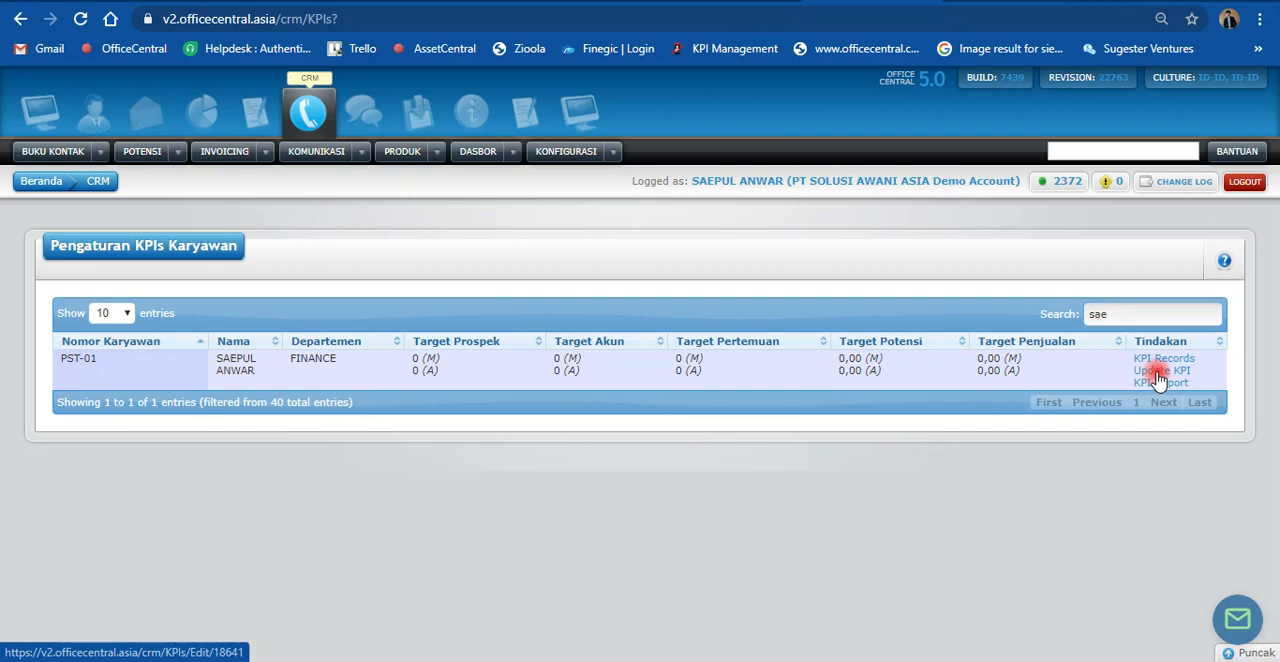
Step: Open the found employee's KPI update form and look over the monthly and yearly target fields, from prospects to sales
click(1158, 376)
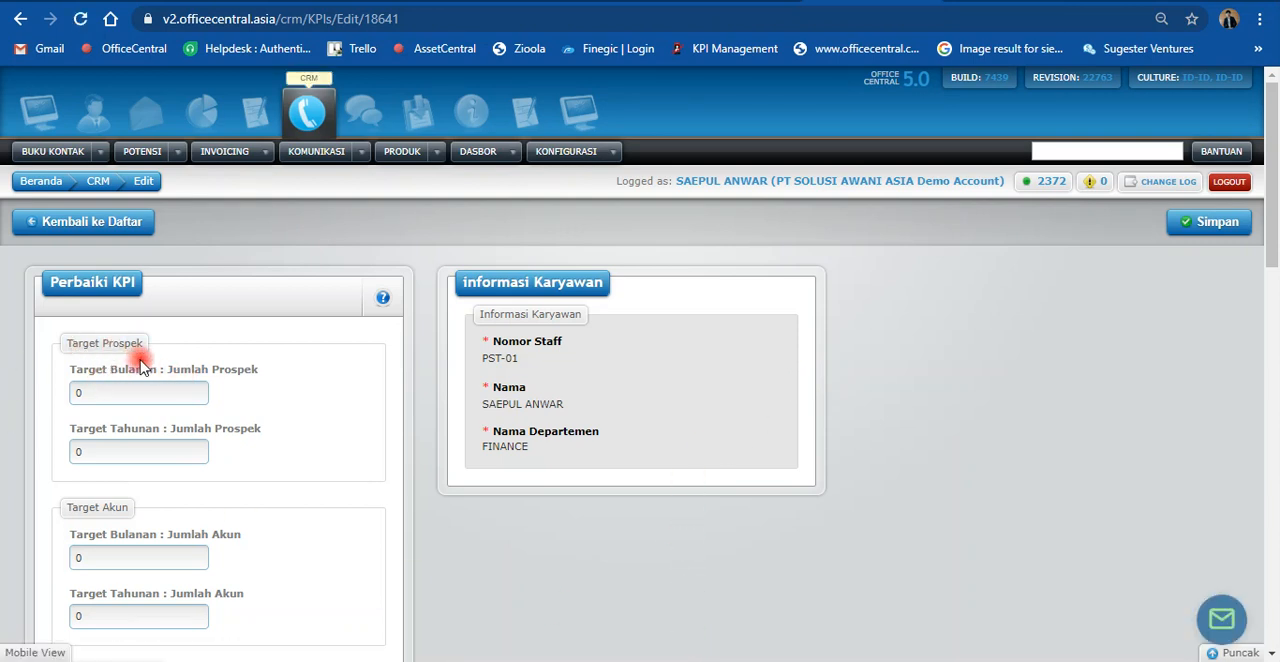
scroll(140, 366, down, 1)
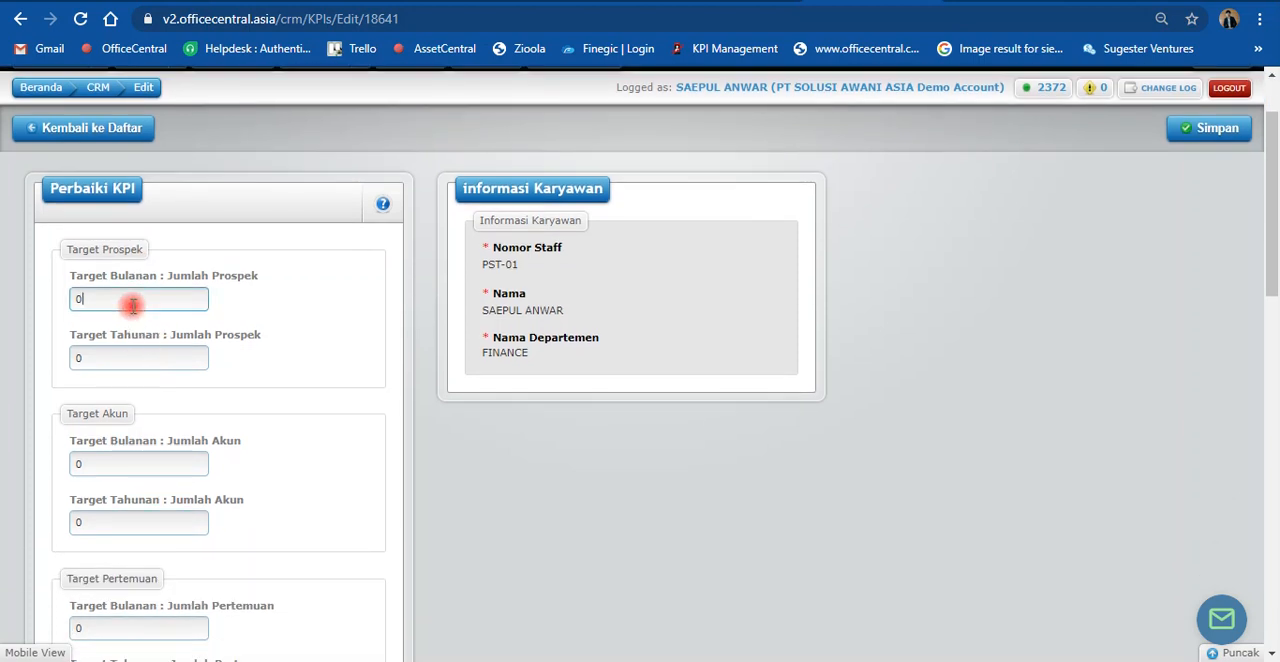
click(120, 360)
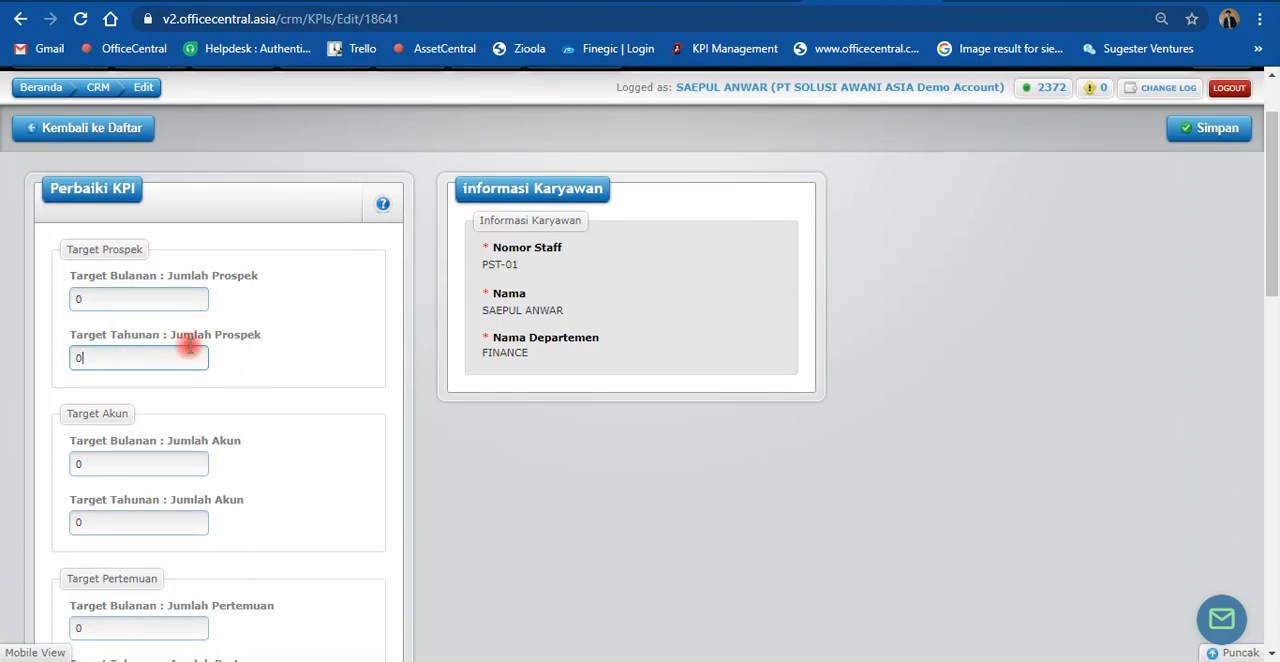
scroll(263, 334, down, 10)
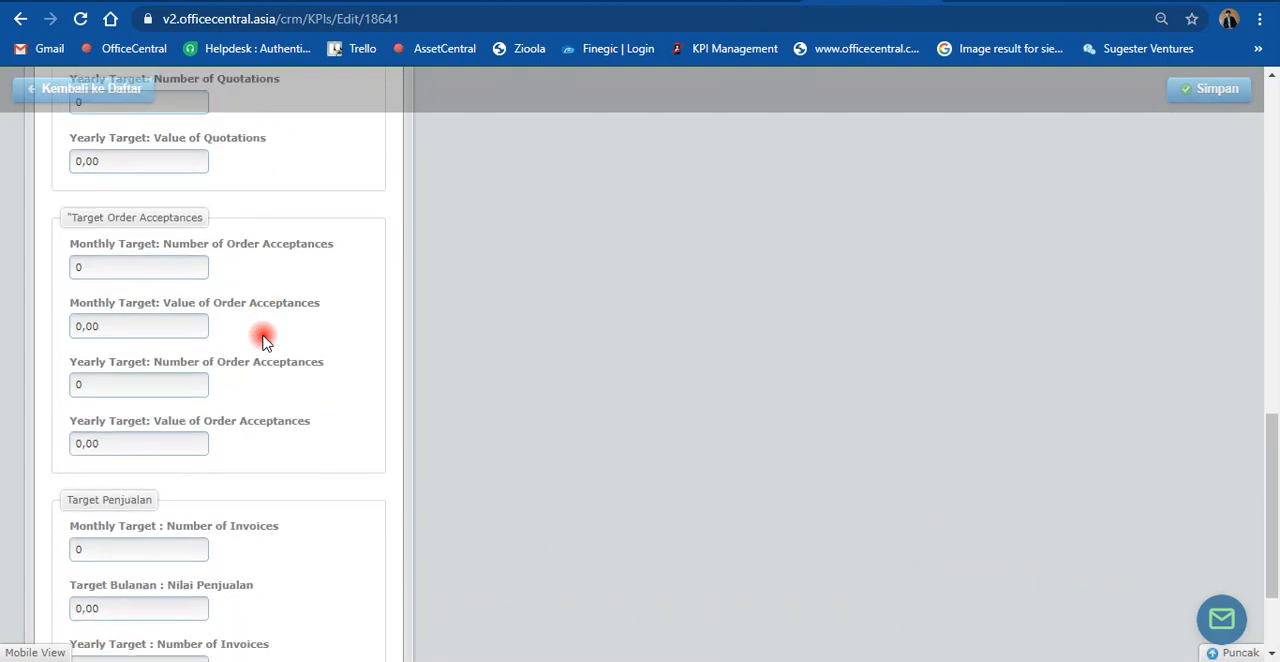
scroll(263, 341, down, 2)
scroll(203, 425, up, 2)
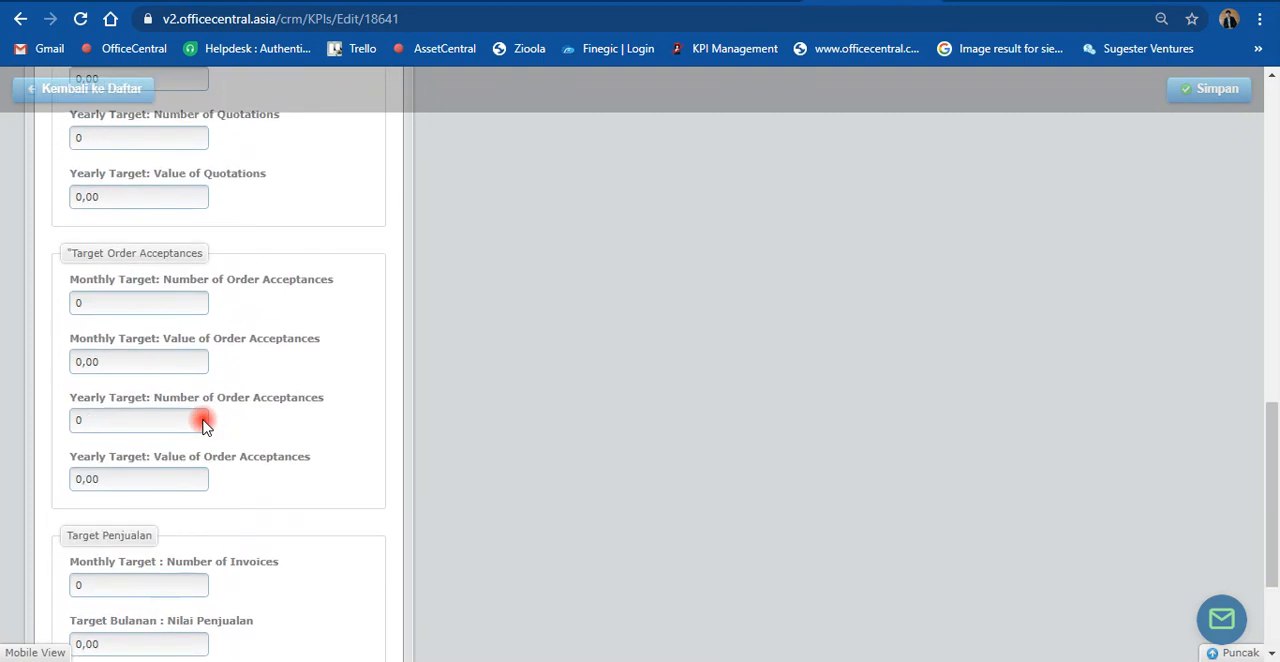
scroll(203, 425, up, 9)
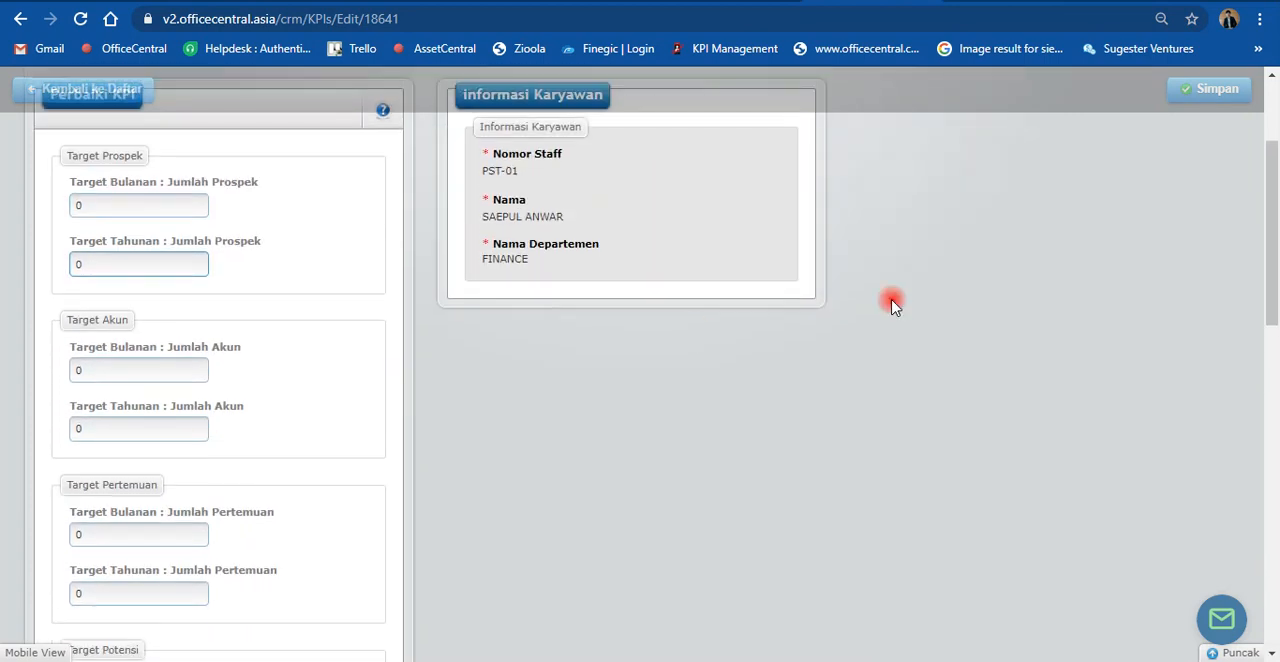
scroll(893, 305, up, 3)
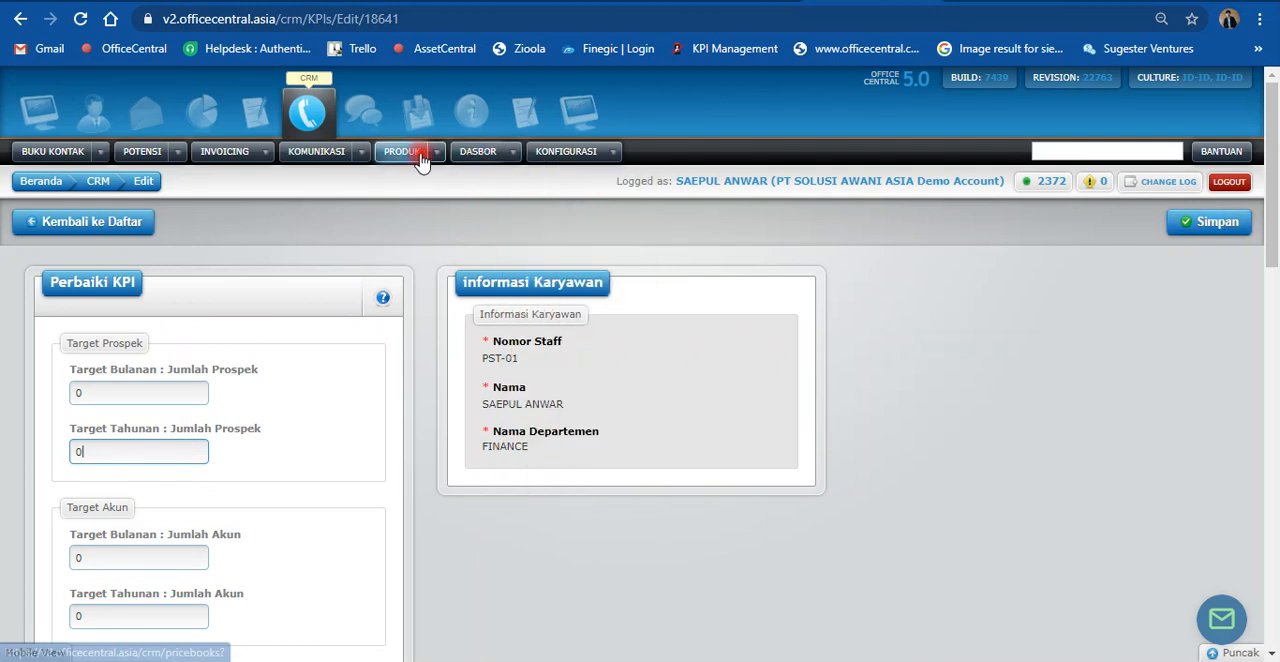
mouse_move(514, 152)
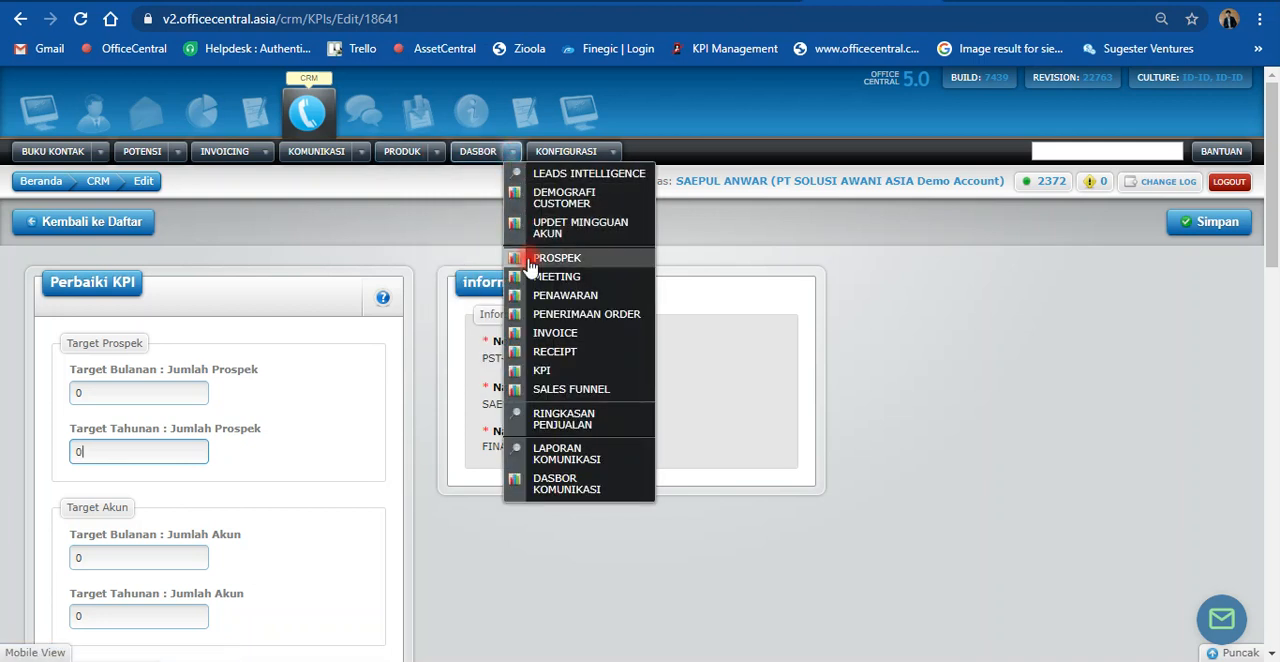
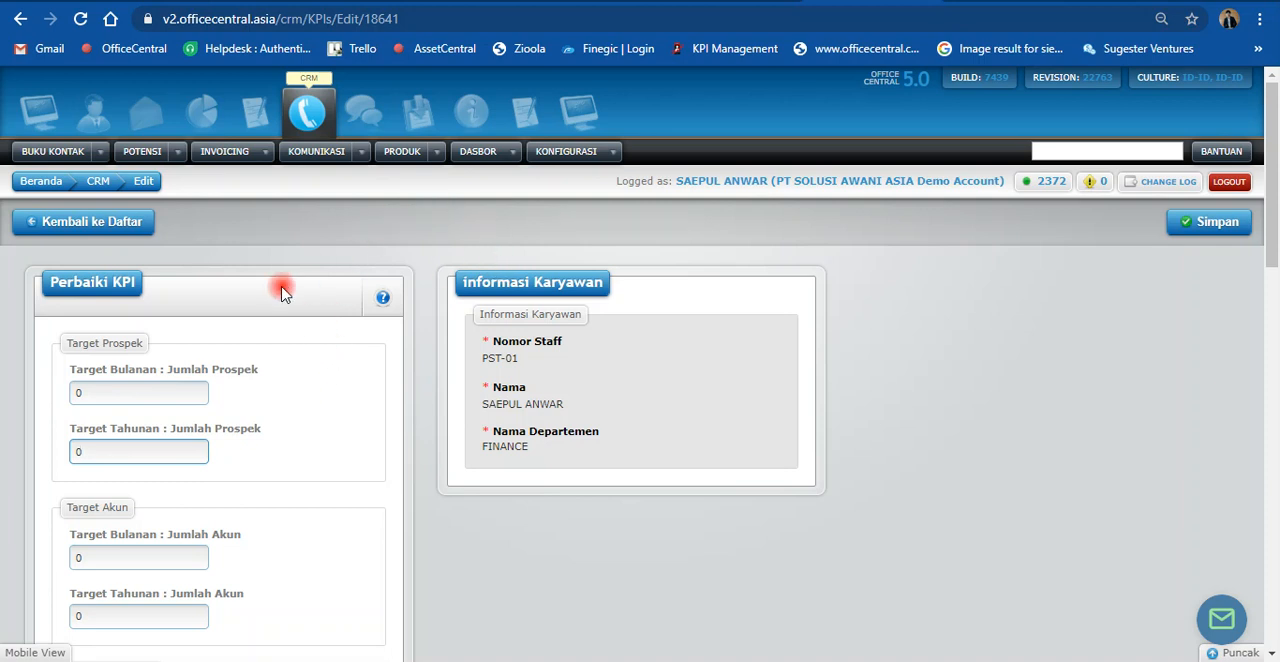
Step: Set the employee's prospect targets to 10 per month and 100 per year
drag(94, 394, 52, 398)
text(1)
drag(92, 453, 32, 454)
click(92, 392)
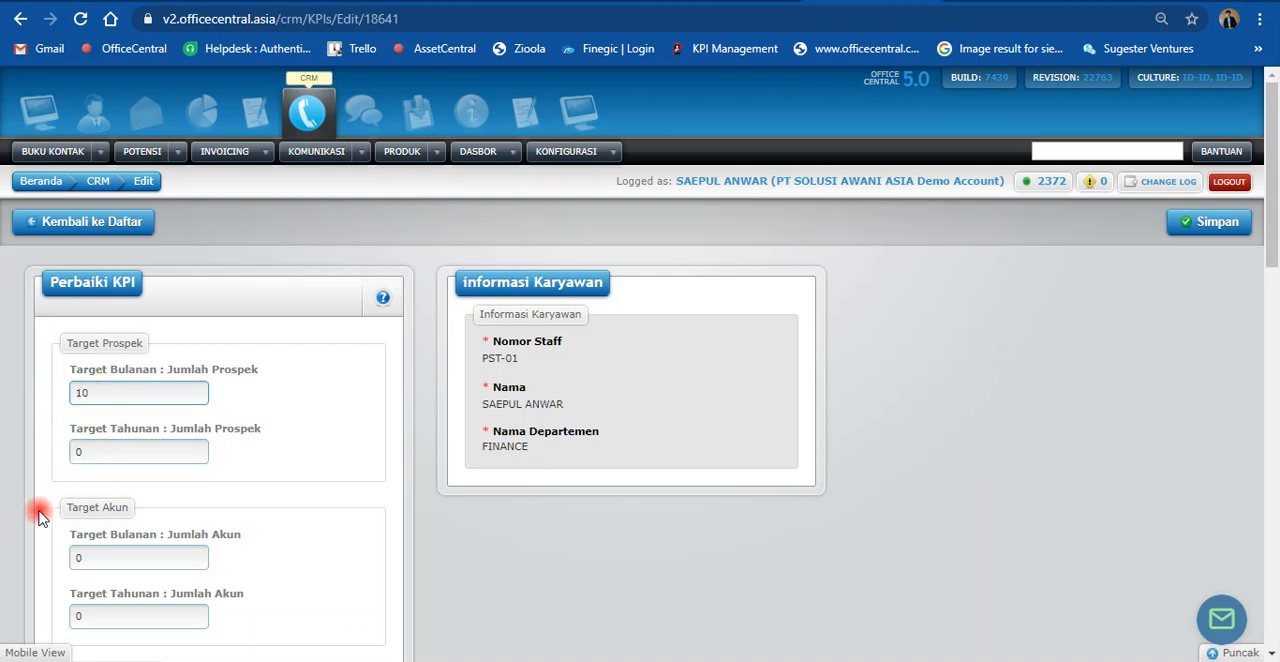
drag(86, 452, 40, 456)
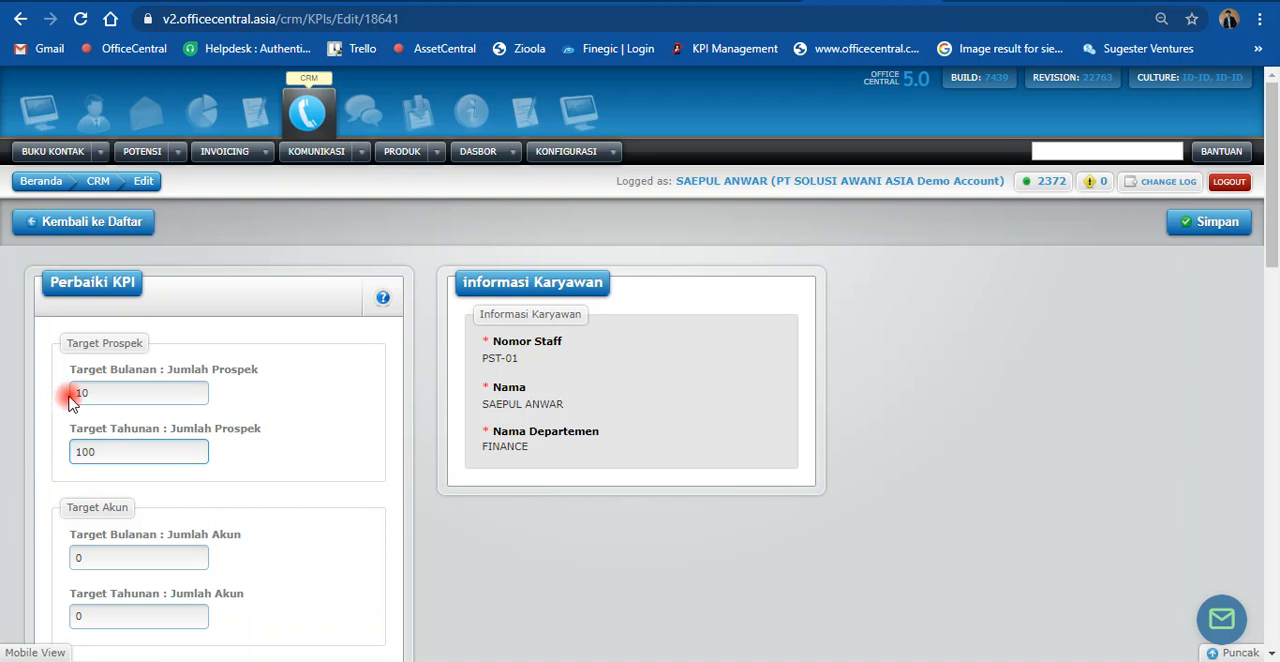
Step: Set the account targets to 10 monthly and 100 yearly, and the meeting targets to 20 monthly and 200 yearly
scroll(150, 478, down, 2)
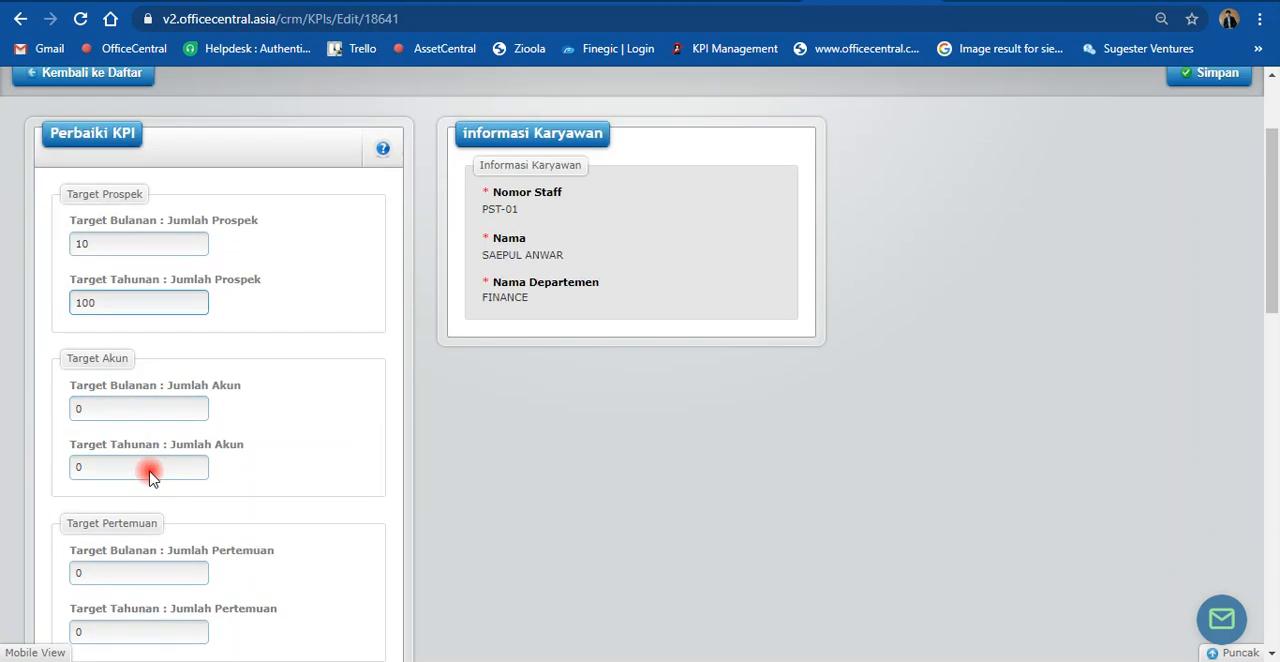
drag(91, 373, 71, 372)
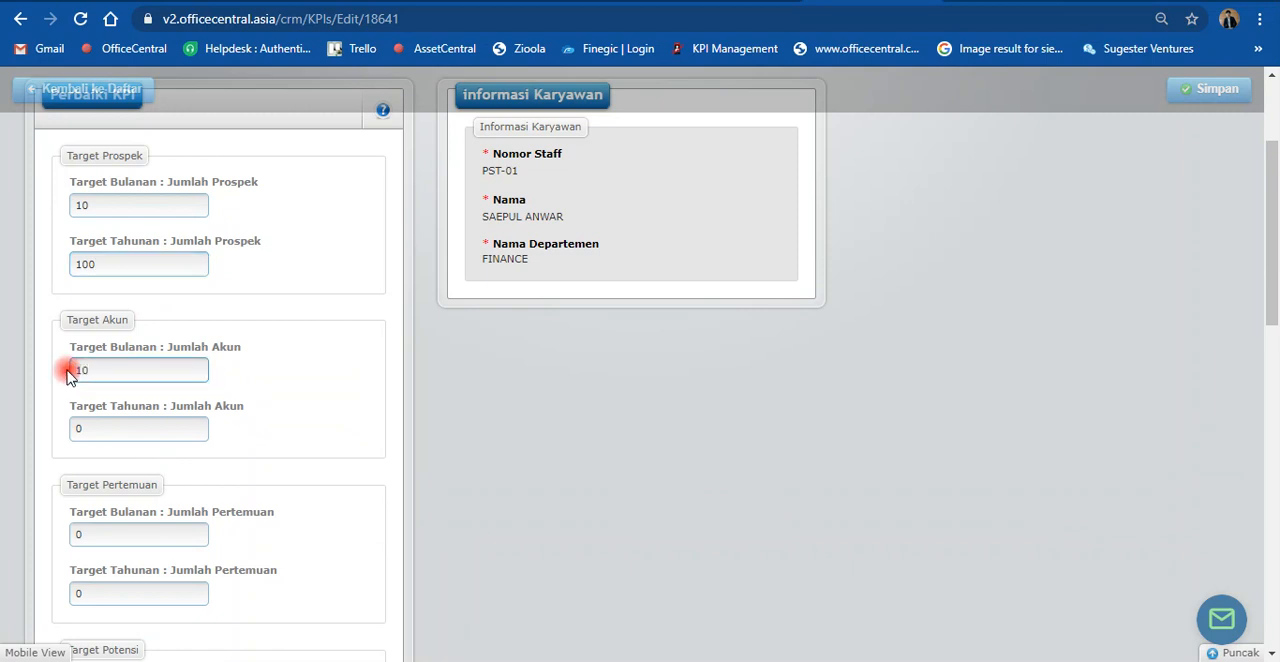
drag(82, 428, 46, 424)
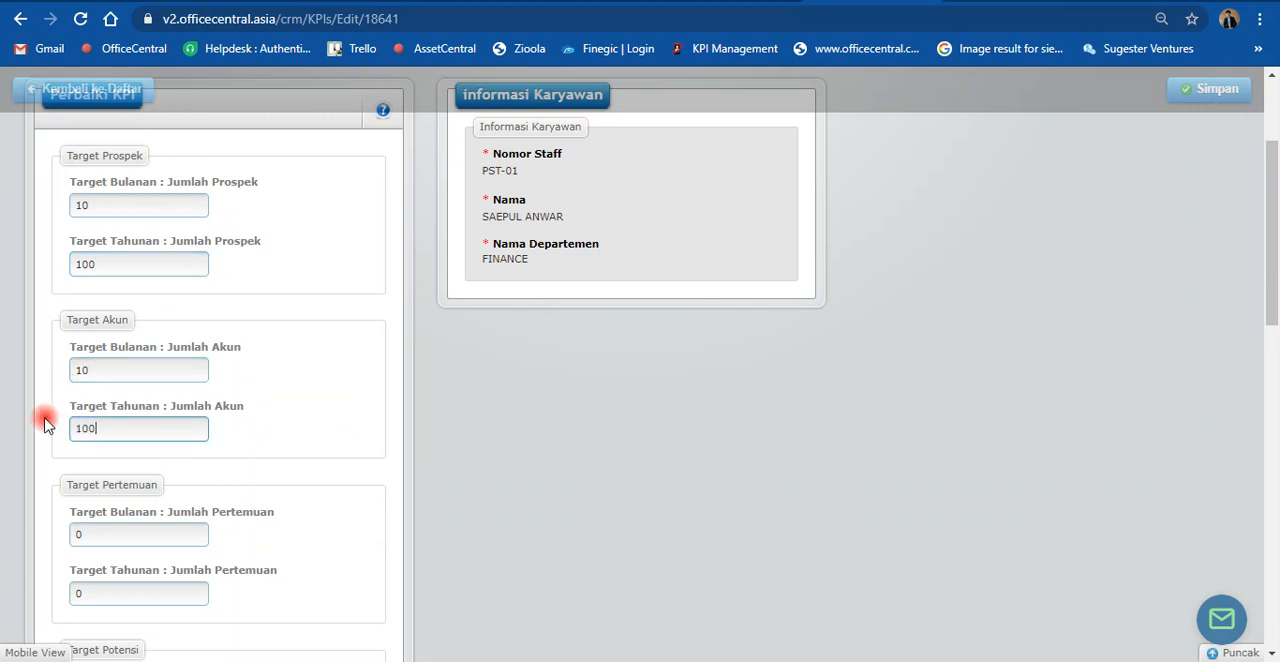
scroll(44, 470, down, 1)
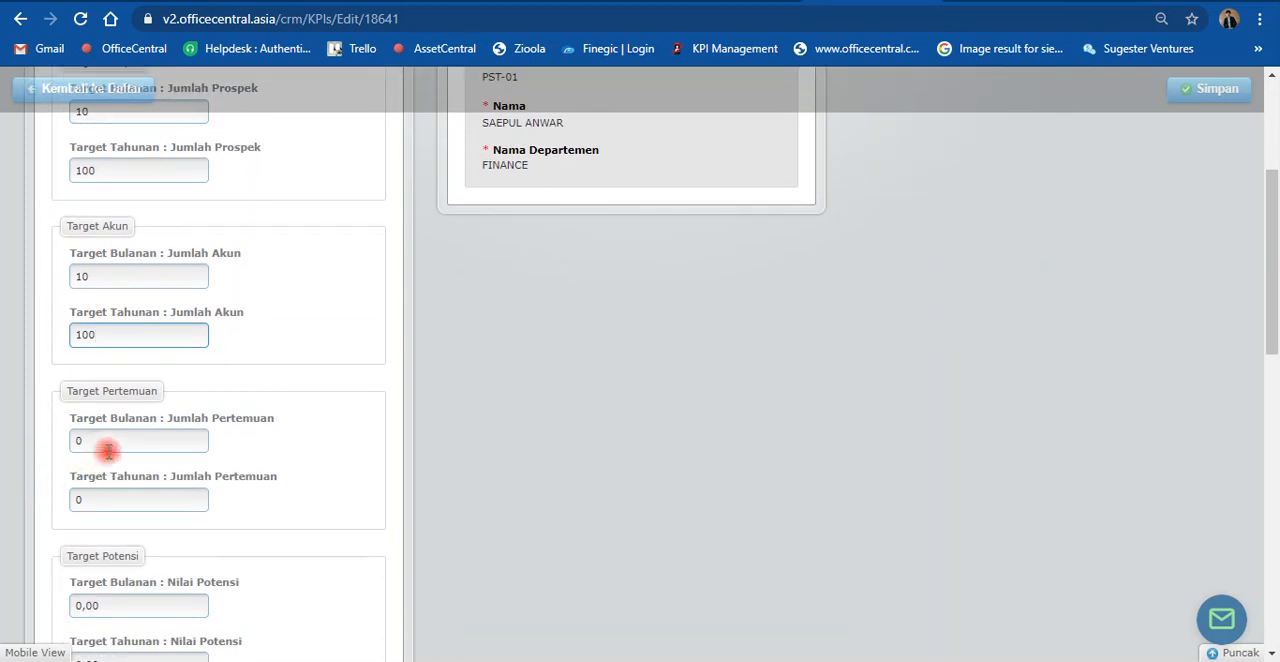
drag(89, 440, 40, 440)
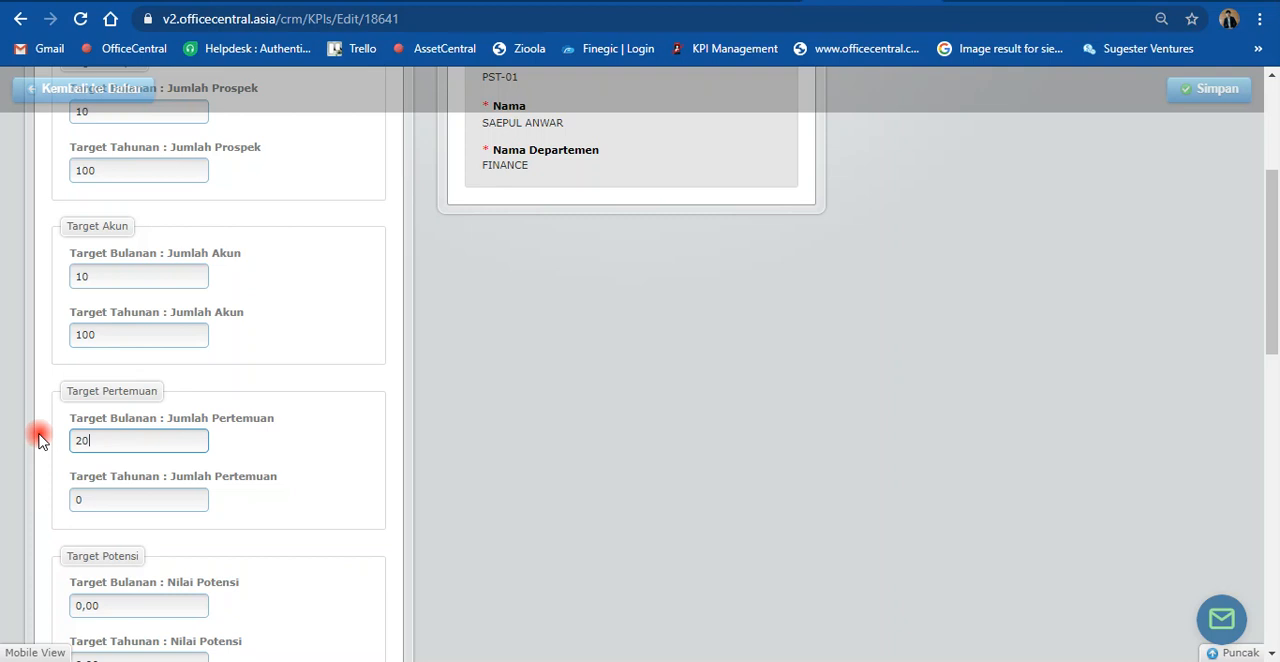
drag(89, 505, 18, 497)
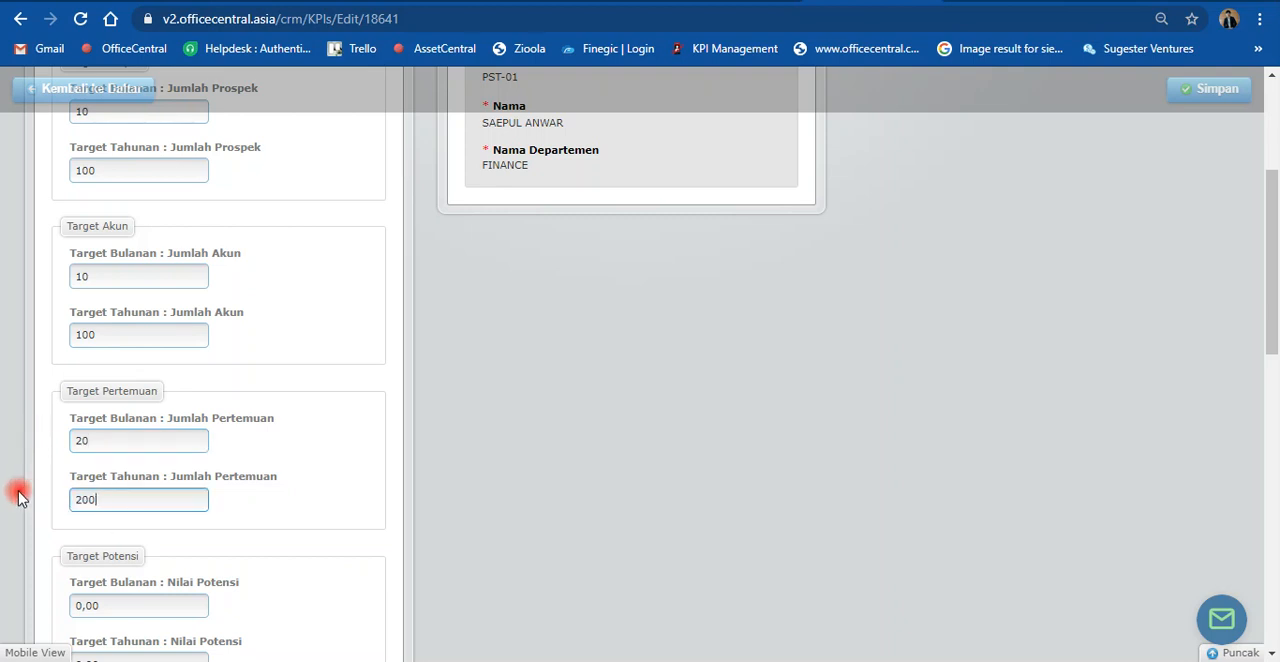
scroll(18, 497, down, 1)
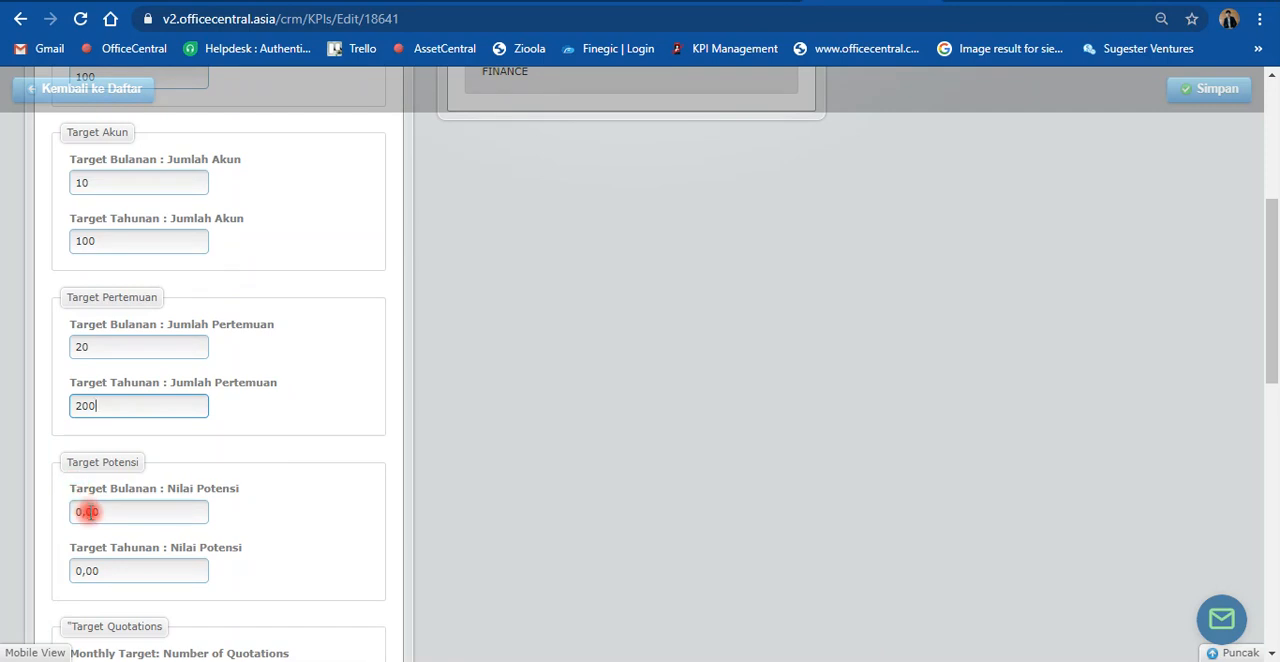
scroll(103, 513, down, 1)
click(107, 418)
drag(107, 418, 61, 420)
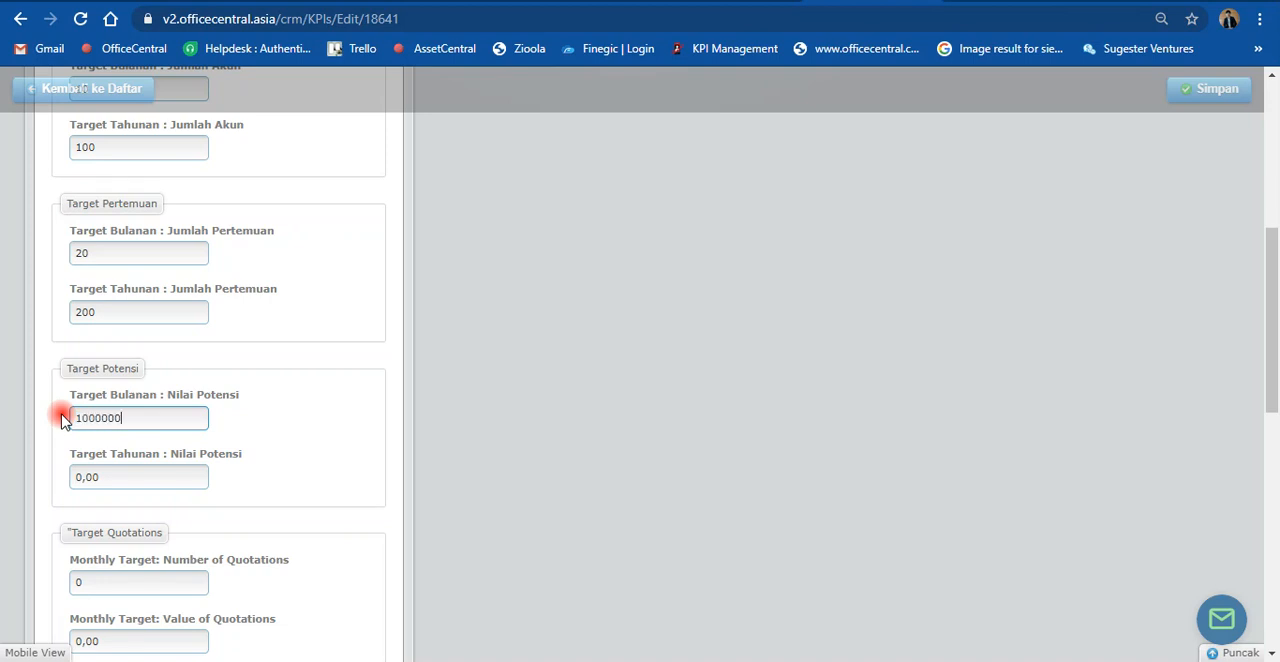
click(101, 418)
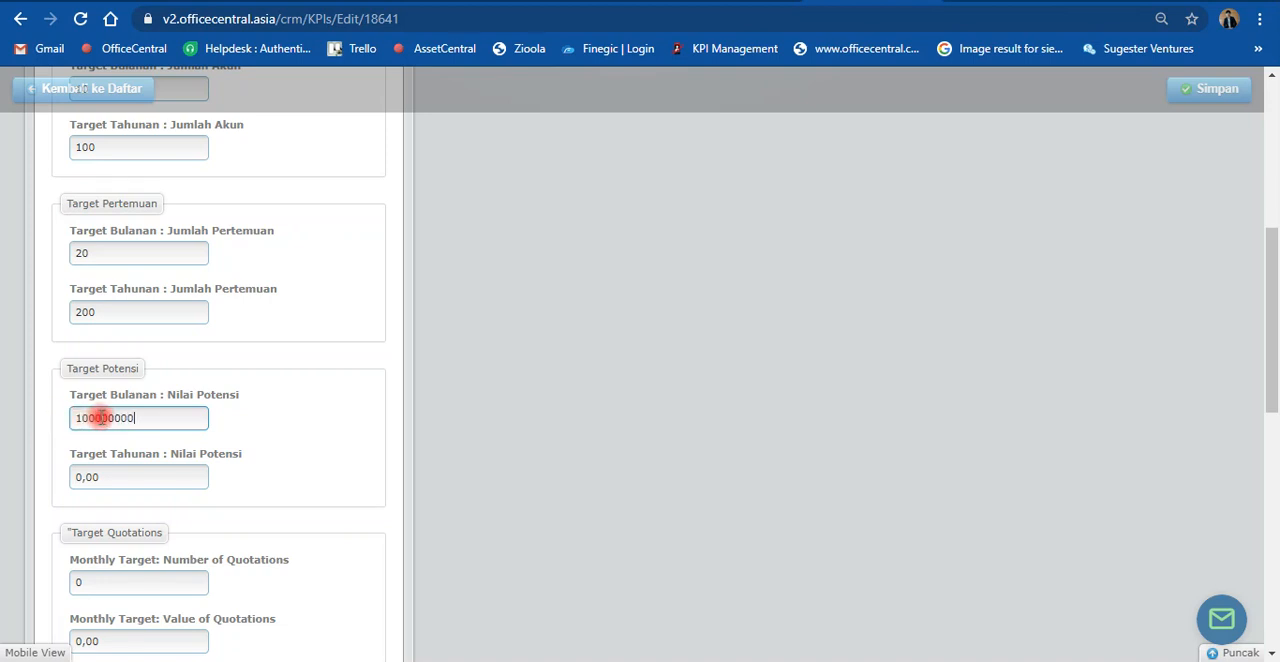
drag(96, 419, 56, 478)
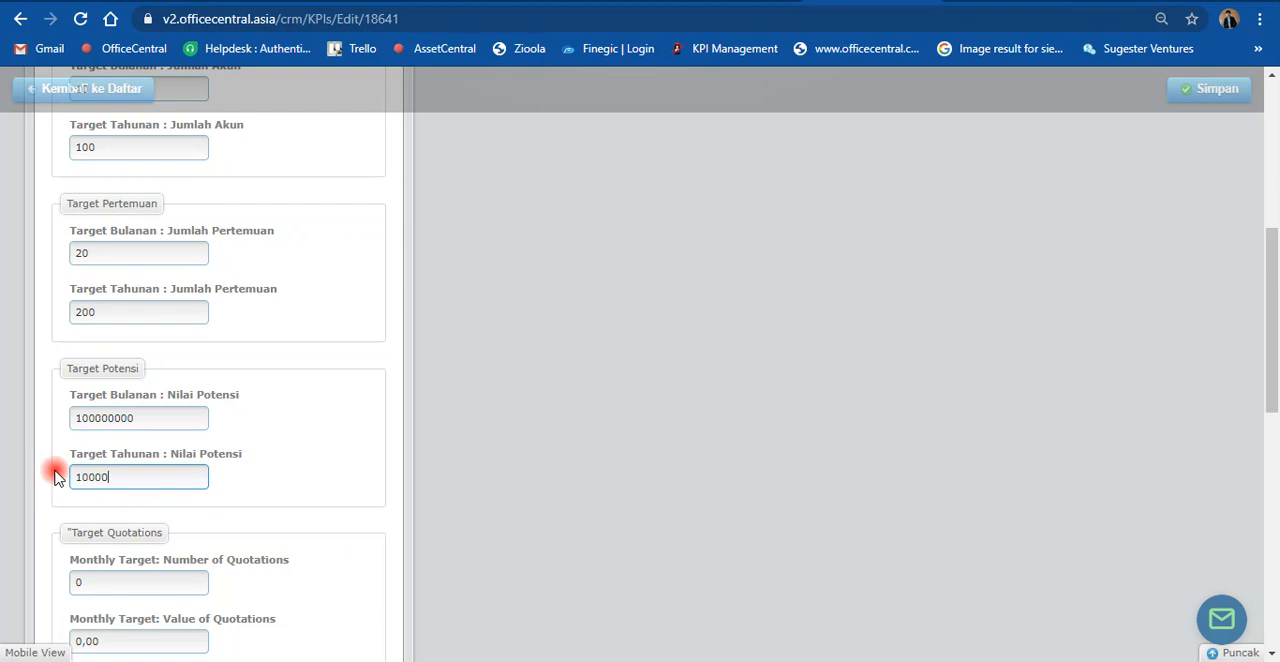
text(1000000000)
scroll(52, 505, down, 1)
drag(107, 485, 78, 487)
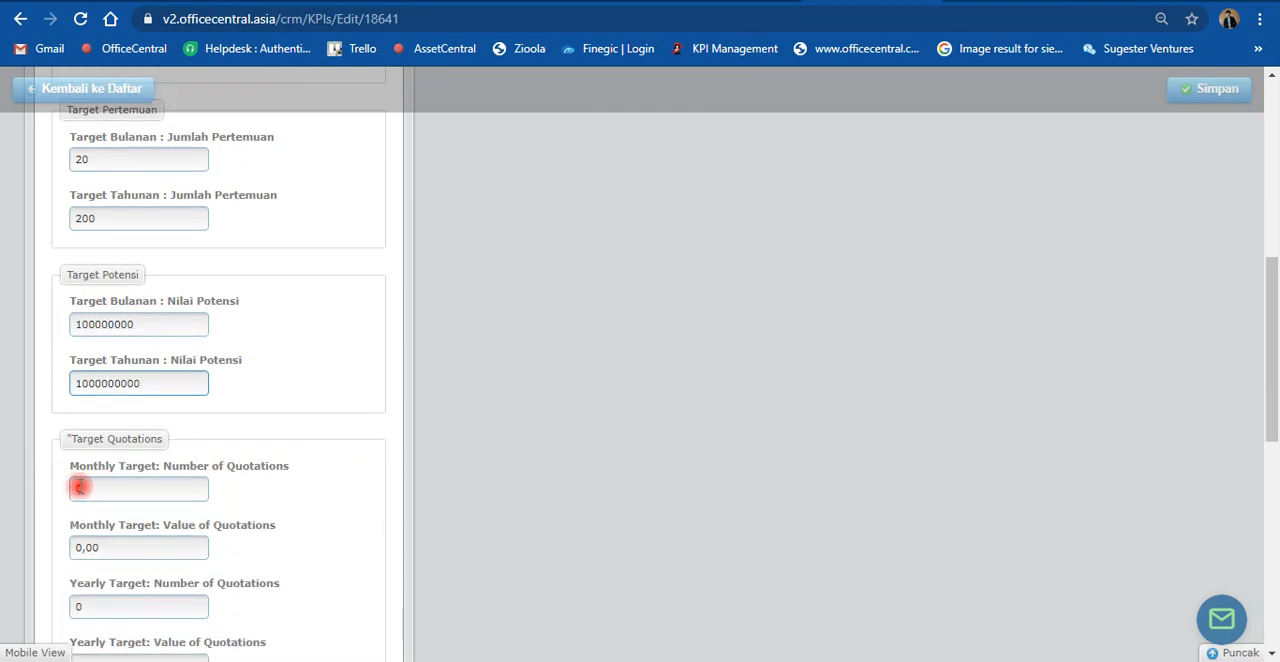
drag(140, 322, 8, 318)
key(ctrl+c)
drag(97, 490, 60, 490)
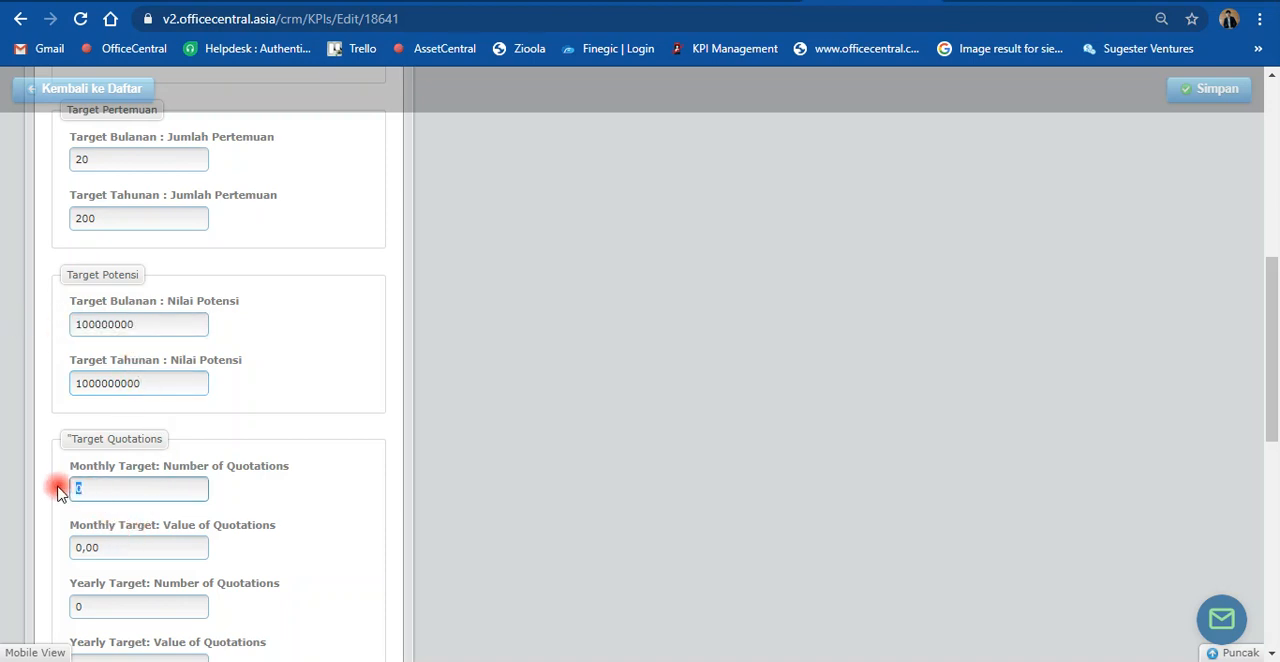
key(ctrl+v)
drag(140, 384, 22, 388)
click(116, 548)
key(ctrl+v)
scroll(30, 530, down, 2)
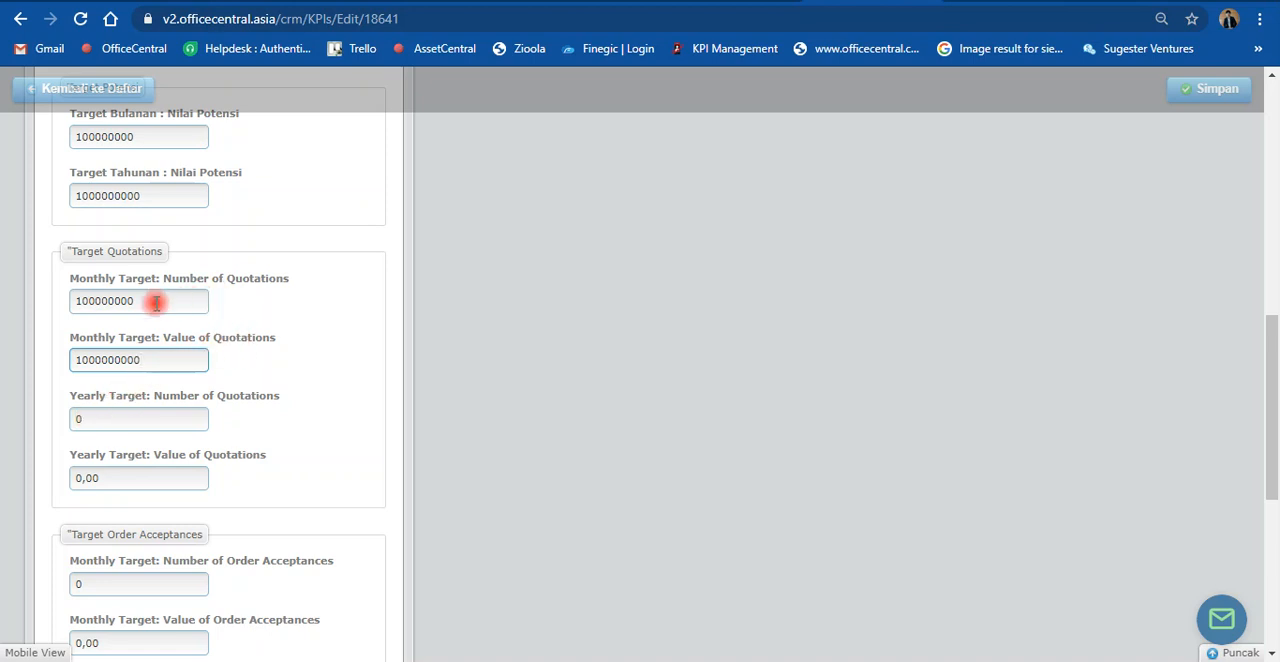
drag(142, 300, 57, 307)
key(ctrl+c)
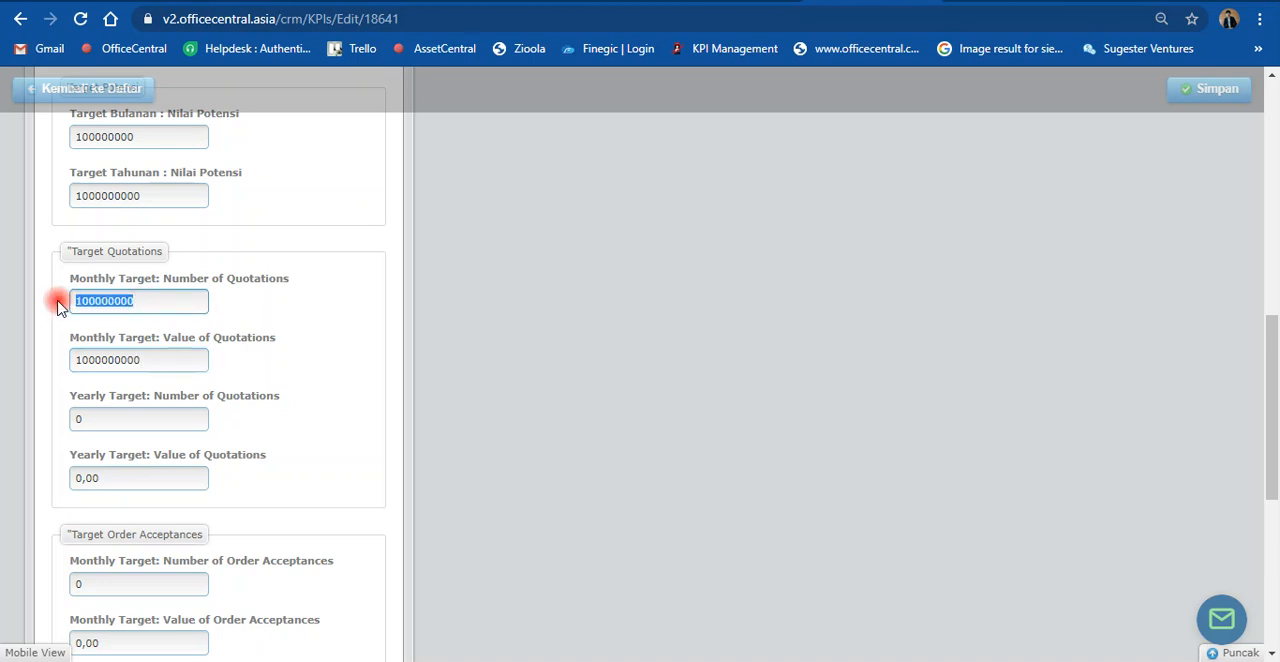
key(BackSpace)
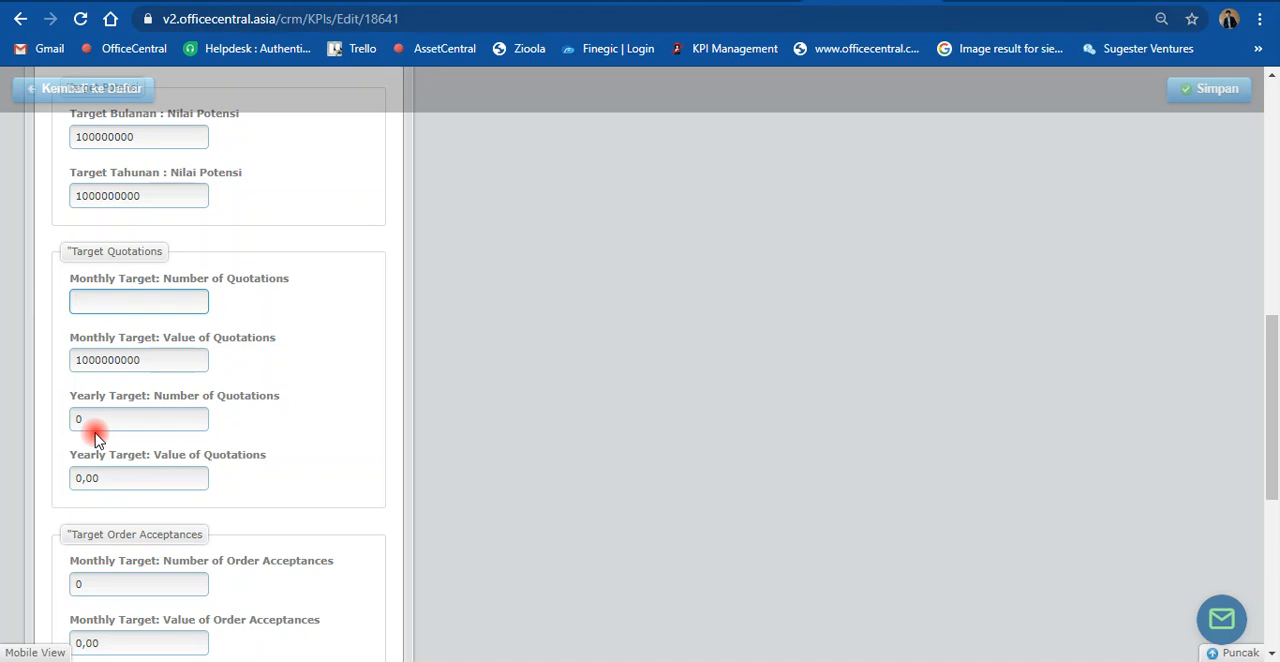
drag(100, 478, 62, 487)
key(ctrl+v)
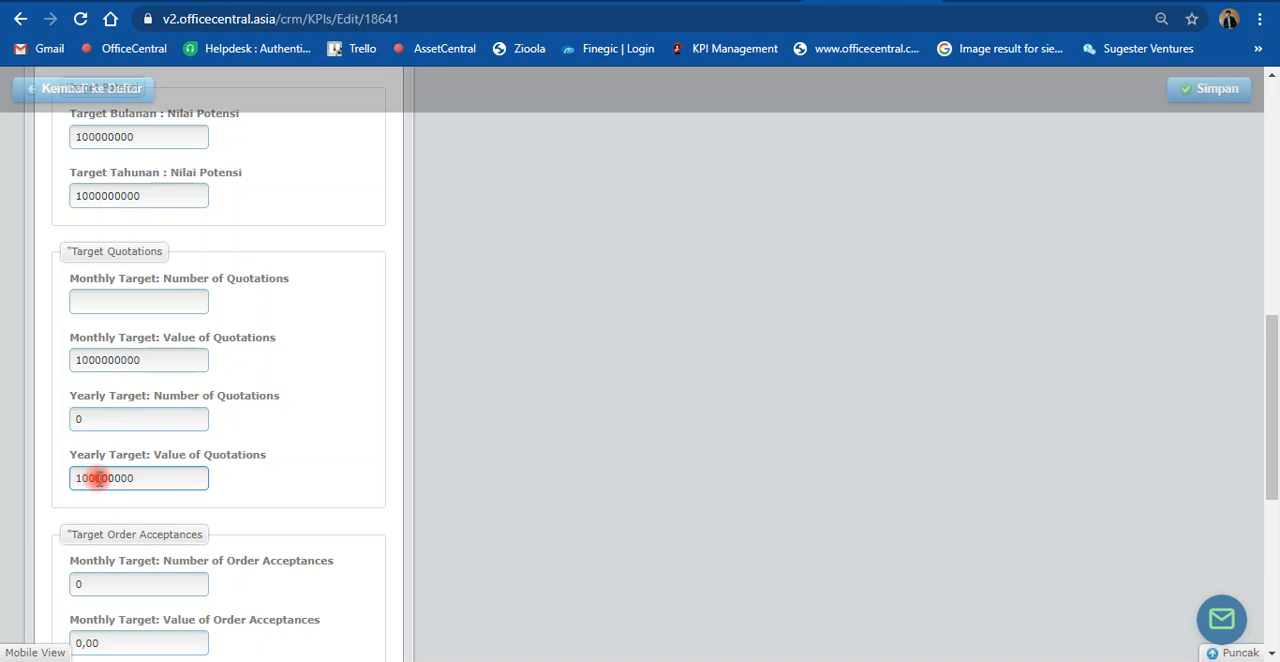
drag(102, 478, 118, 490)
click(146, 477)
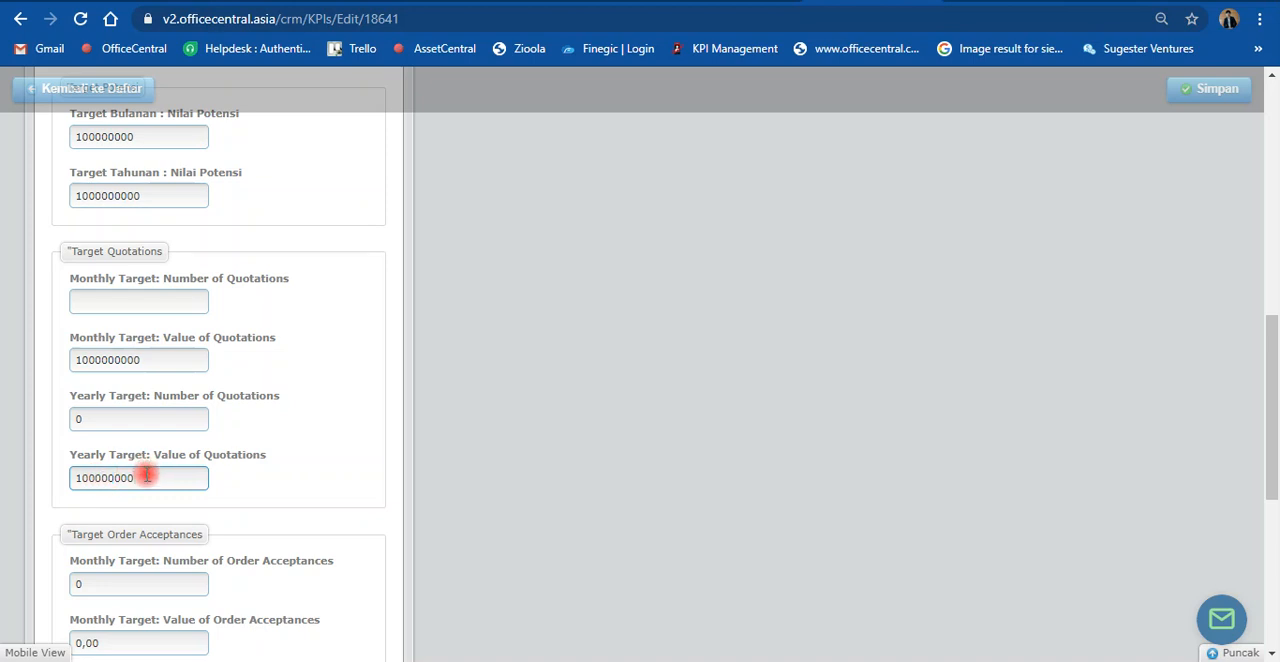
click(175, 357)
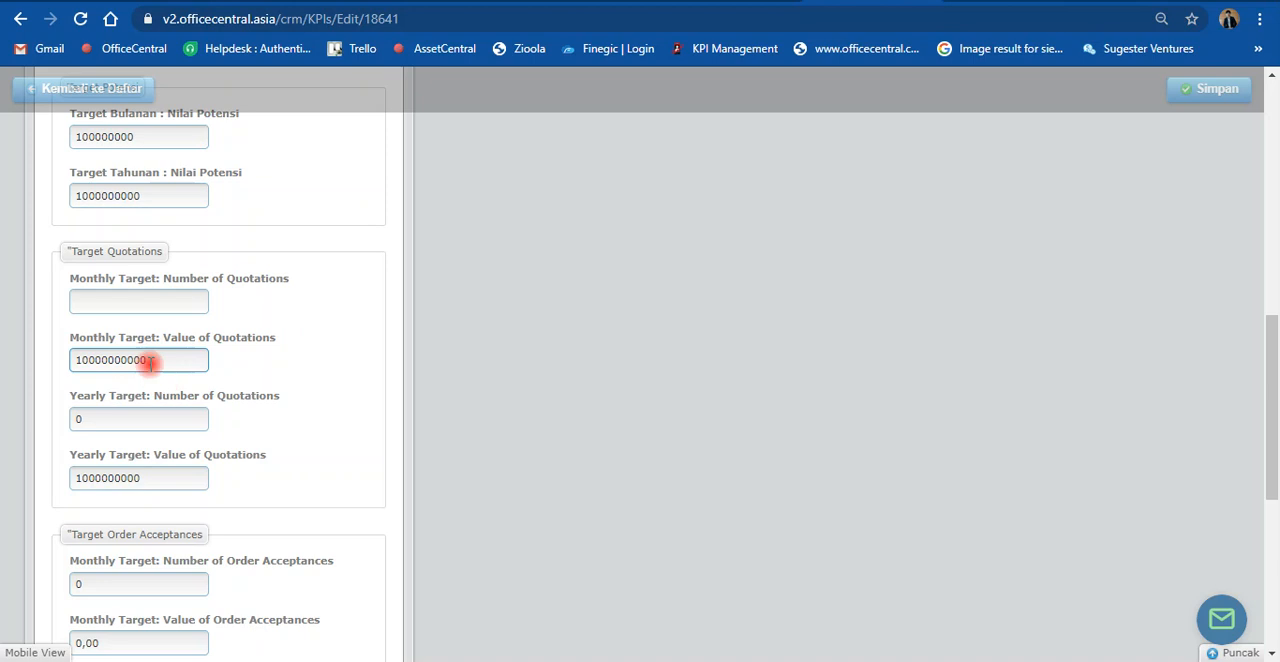
Step: Set the number of quotations targets to 200 per month and 600 per year
click(87, 301)
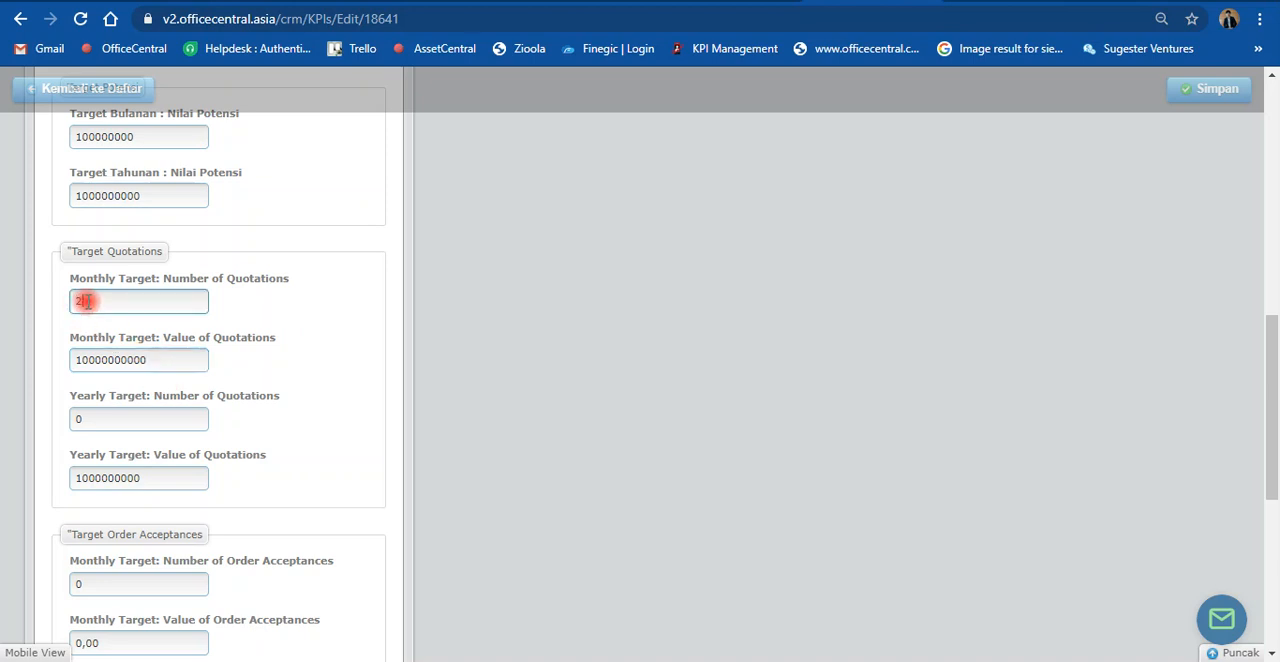
text(200)
drag(83, 420, 63, 426)
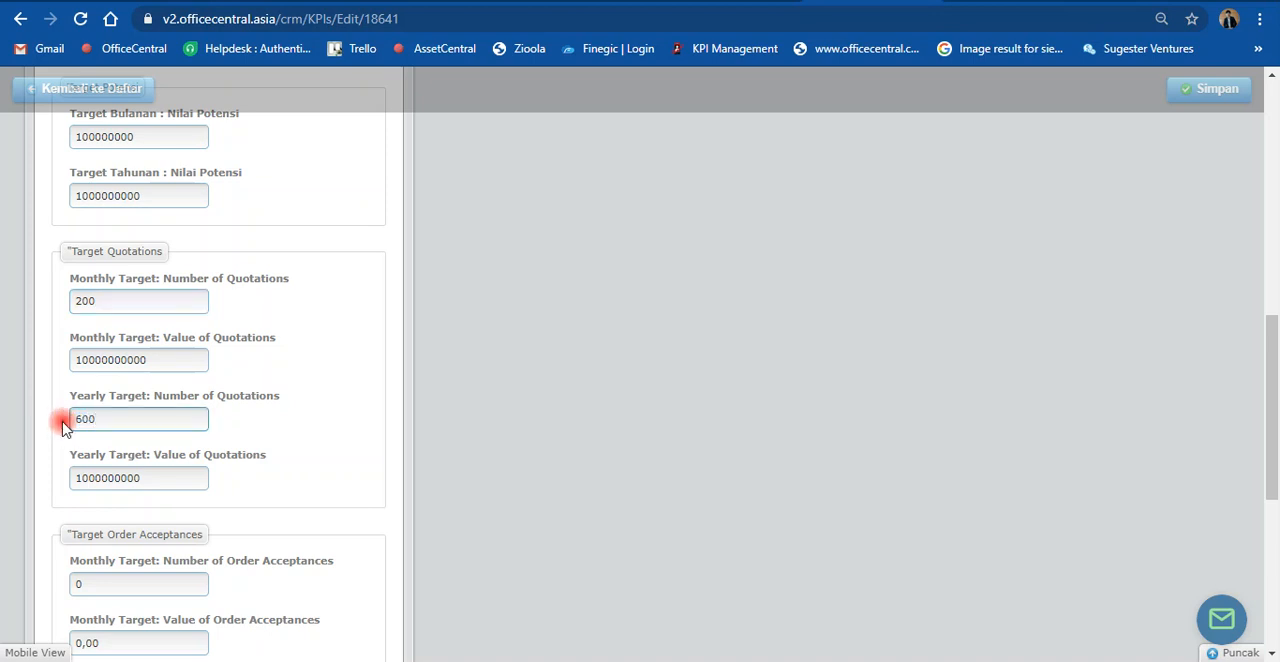
Step: Set the monthly sales targets to 100 invoices and a sales value of 100000000, leaving the order acceptance targets empty
scroll(74, 549, down, 1)
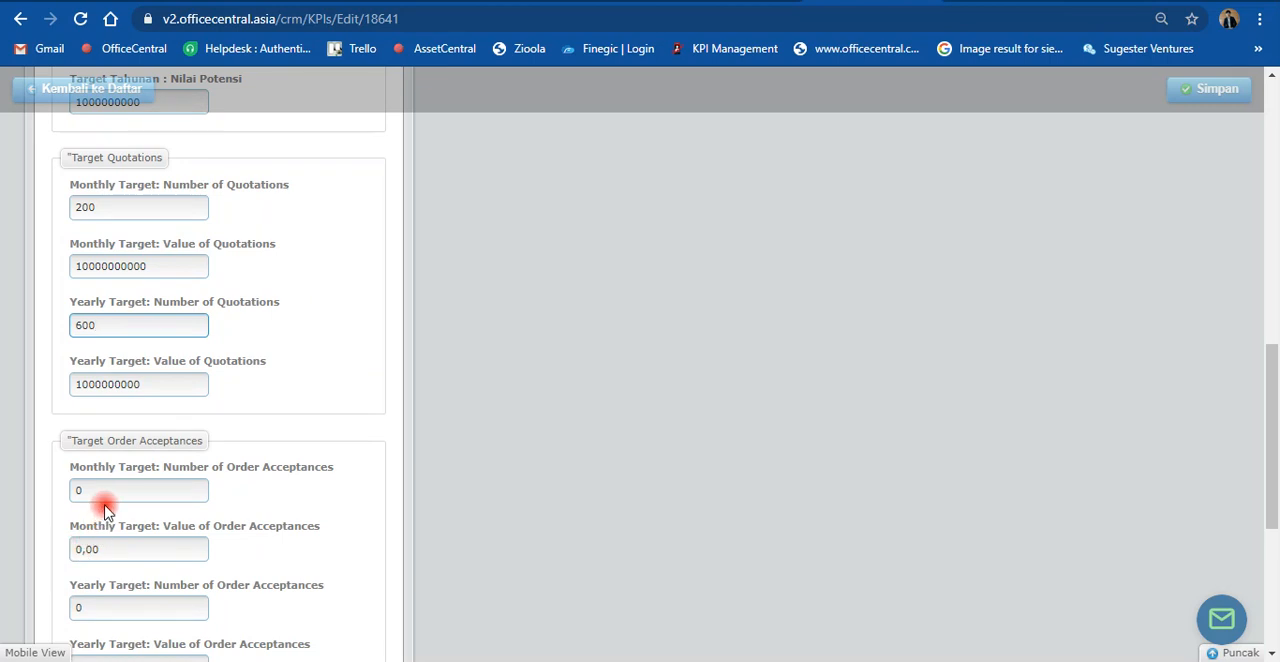
scroll(107, 511, down, 4)
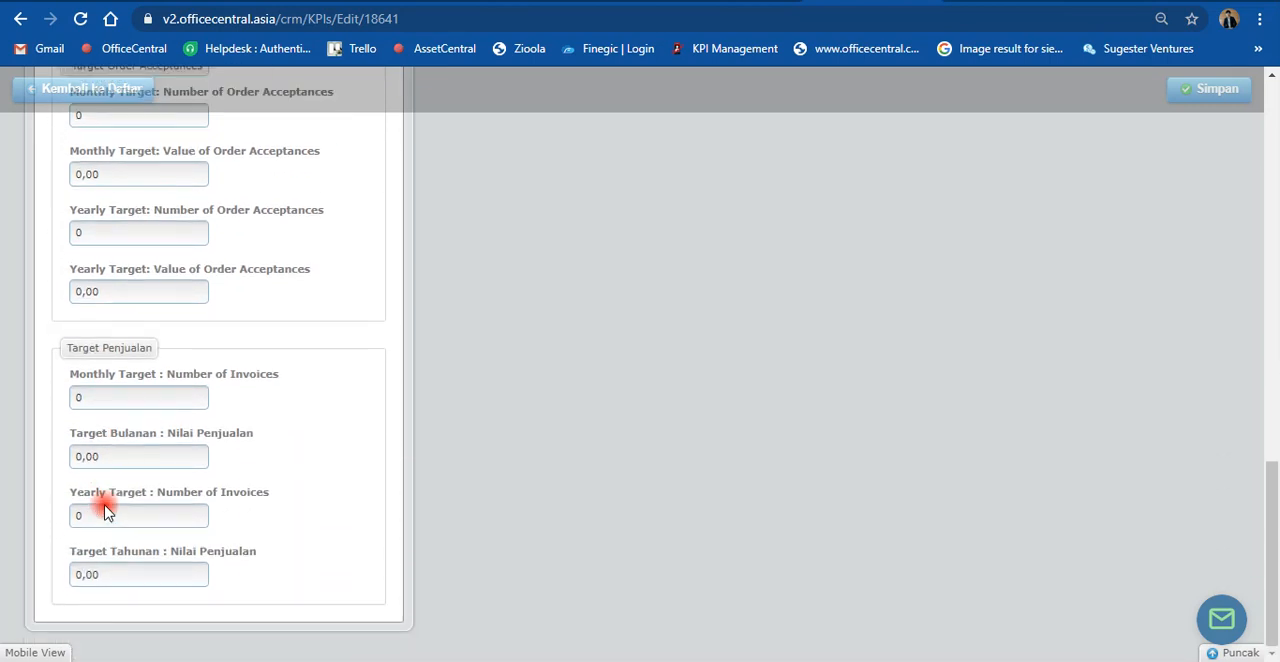
scroll(255, 502, up, 5)
scroll(258, 500, down, 5)
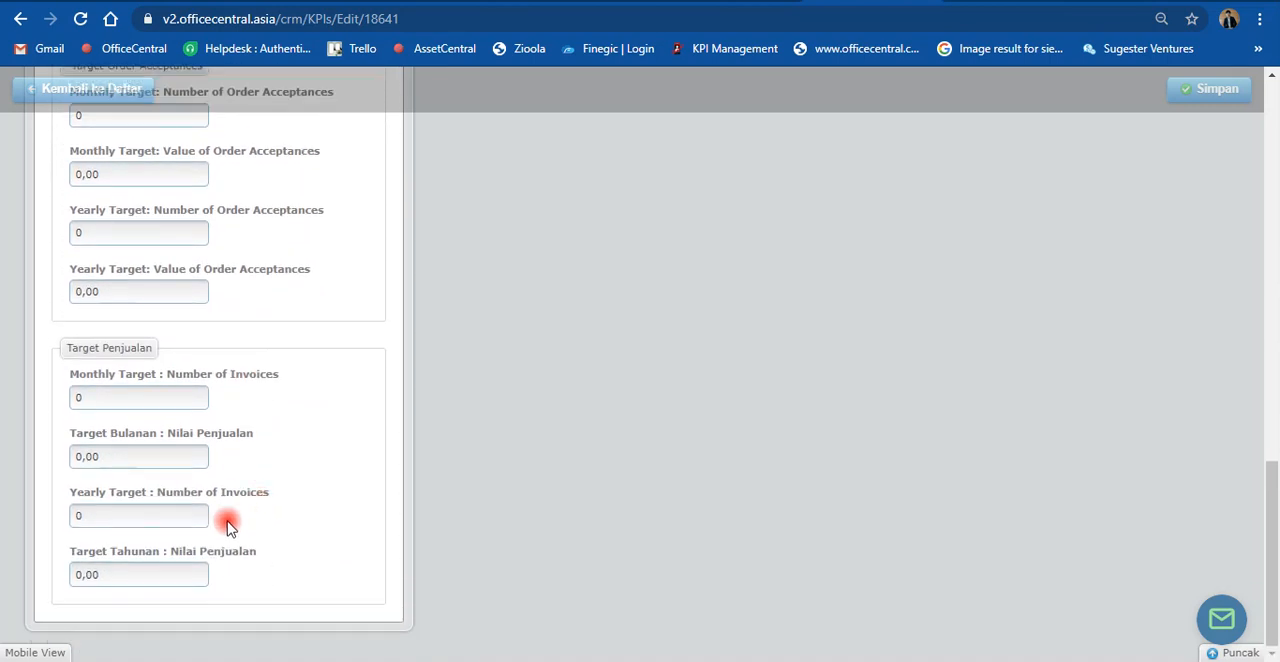
drag(110, 395, 55, 405)
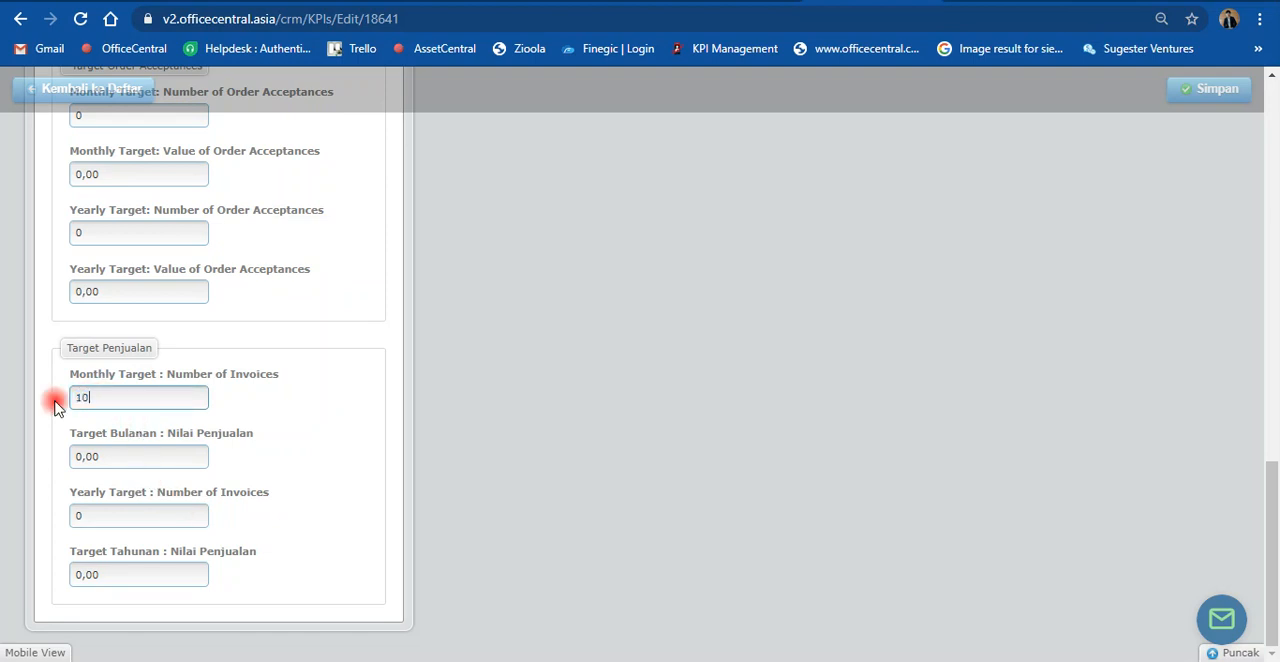
drag(94, 456, 50, 463)
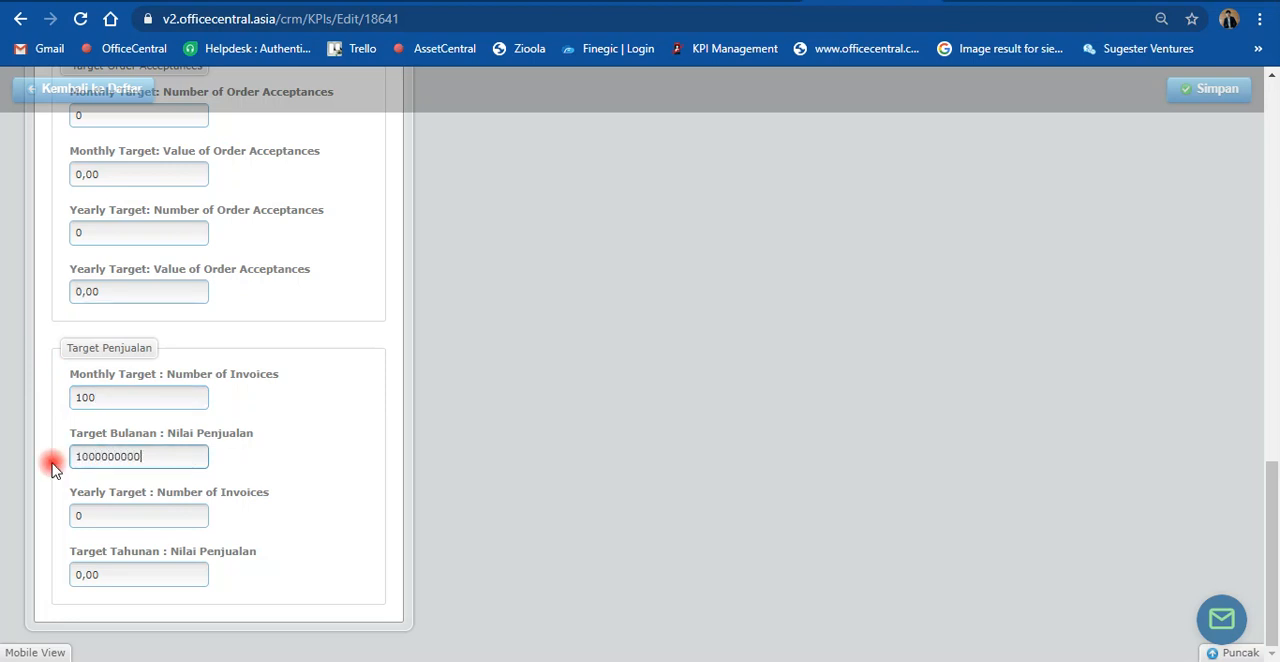
key(ctrl+a)
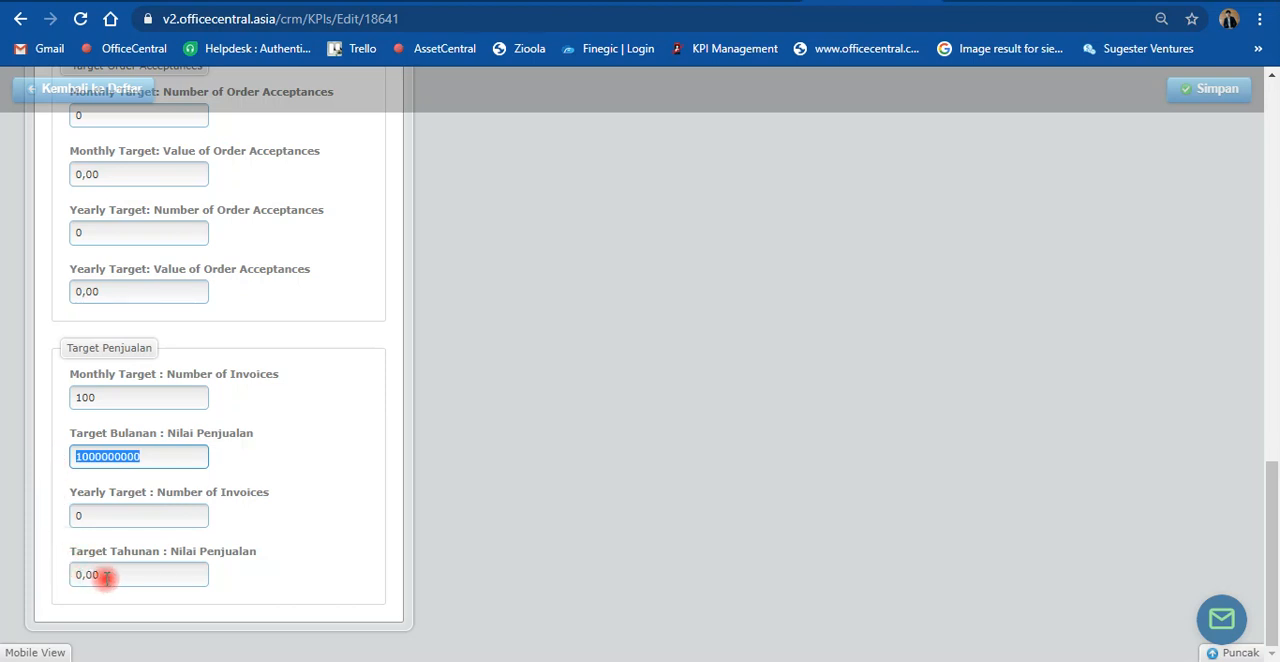
click(90, 456)
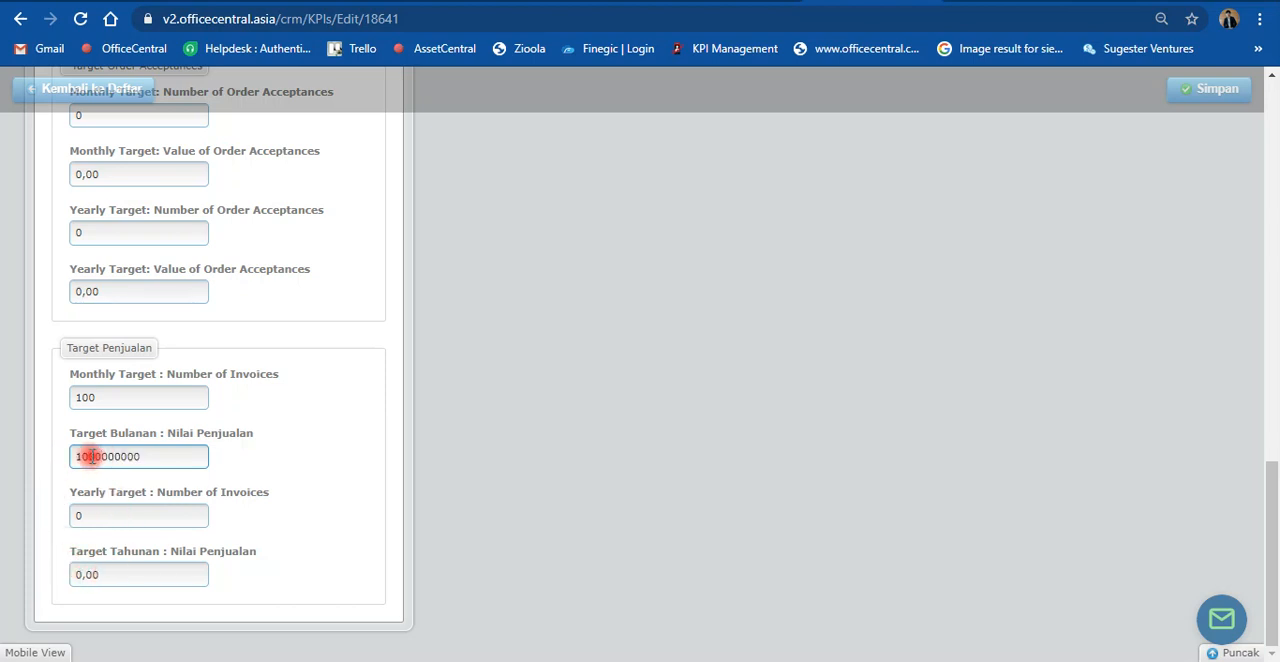
click(106, 574)
key(ctrl+a)
text(1000000000)
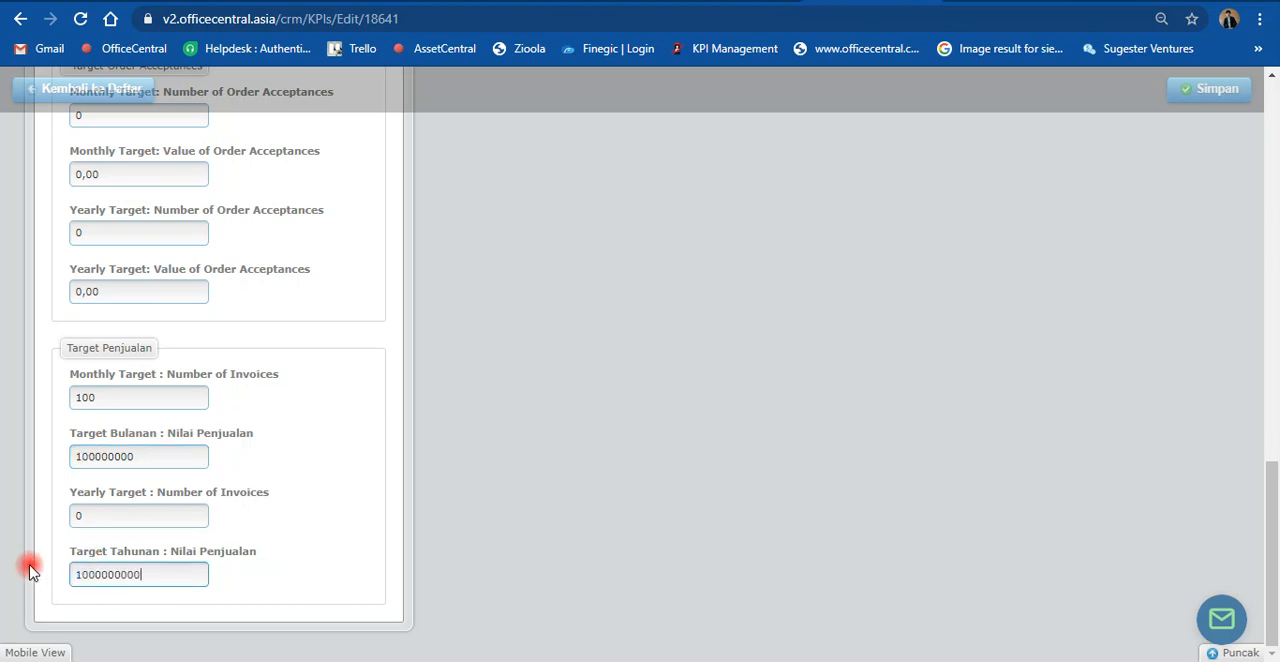
click(82, 515)
key(ctrl+a)
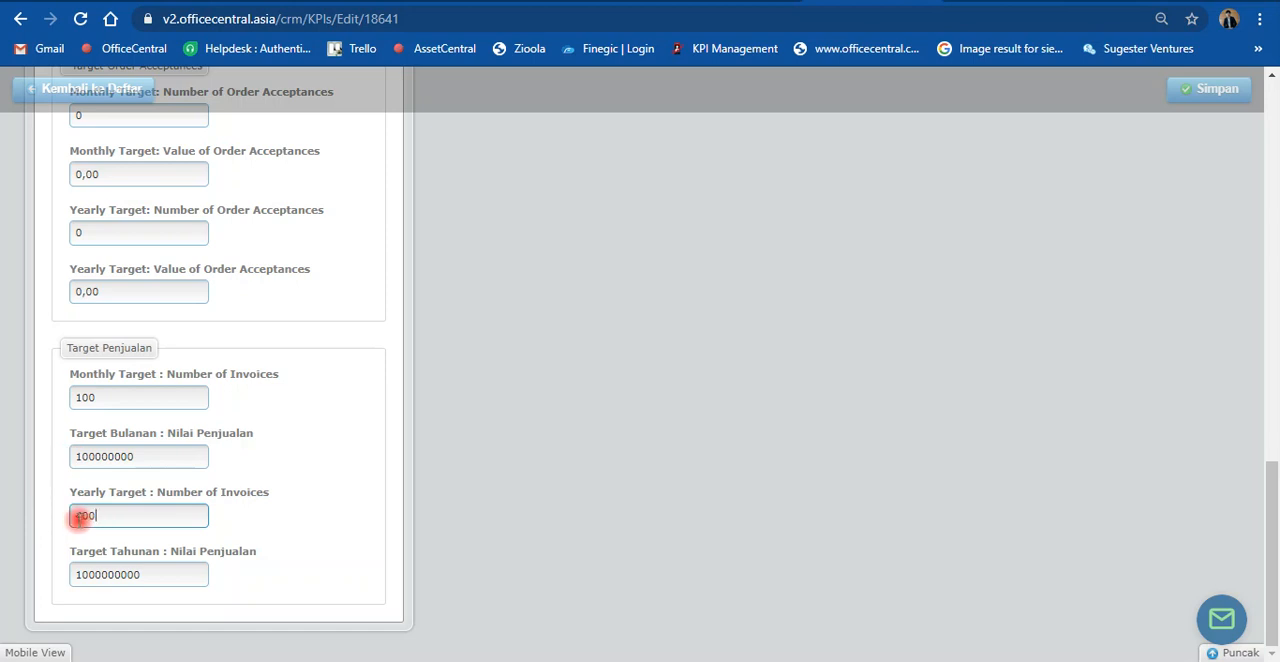
drag(83, 515, 62, 522)
Step: Try to save the employee's KPI targets, and check the target fields on the reloaded form
scroll(700, 440, up, 6)
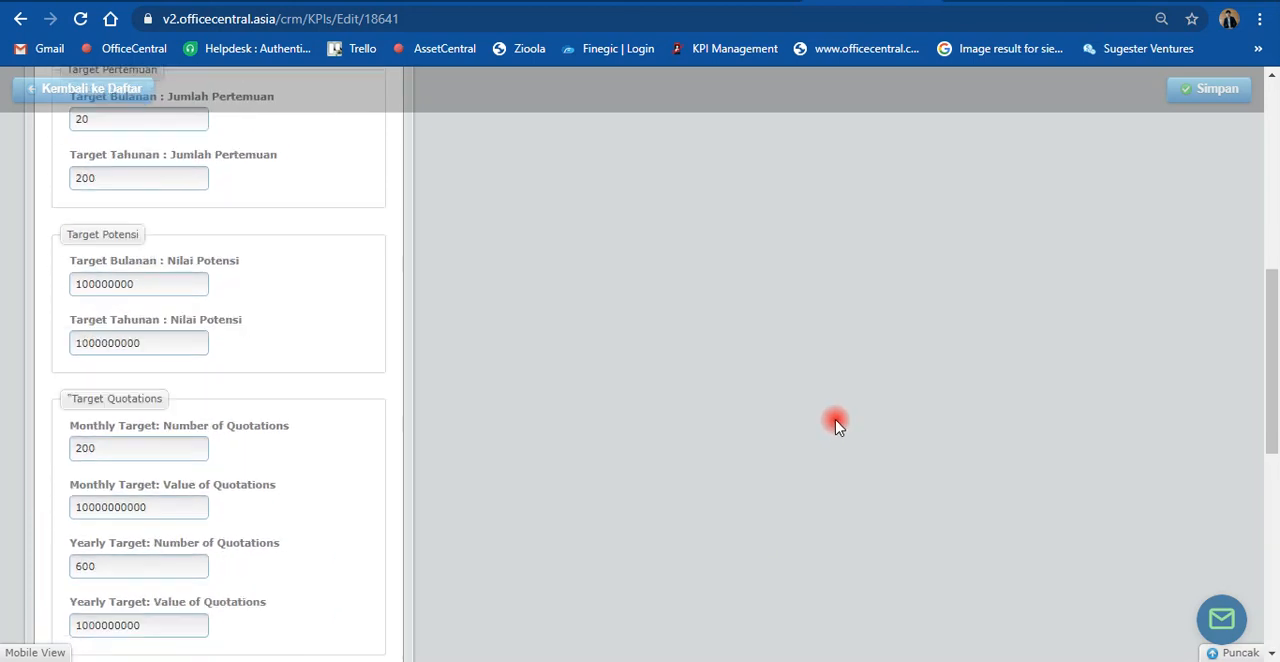
scroll(890, 400, up, 10)
click(1185, 222)
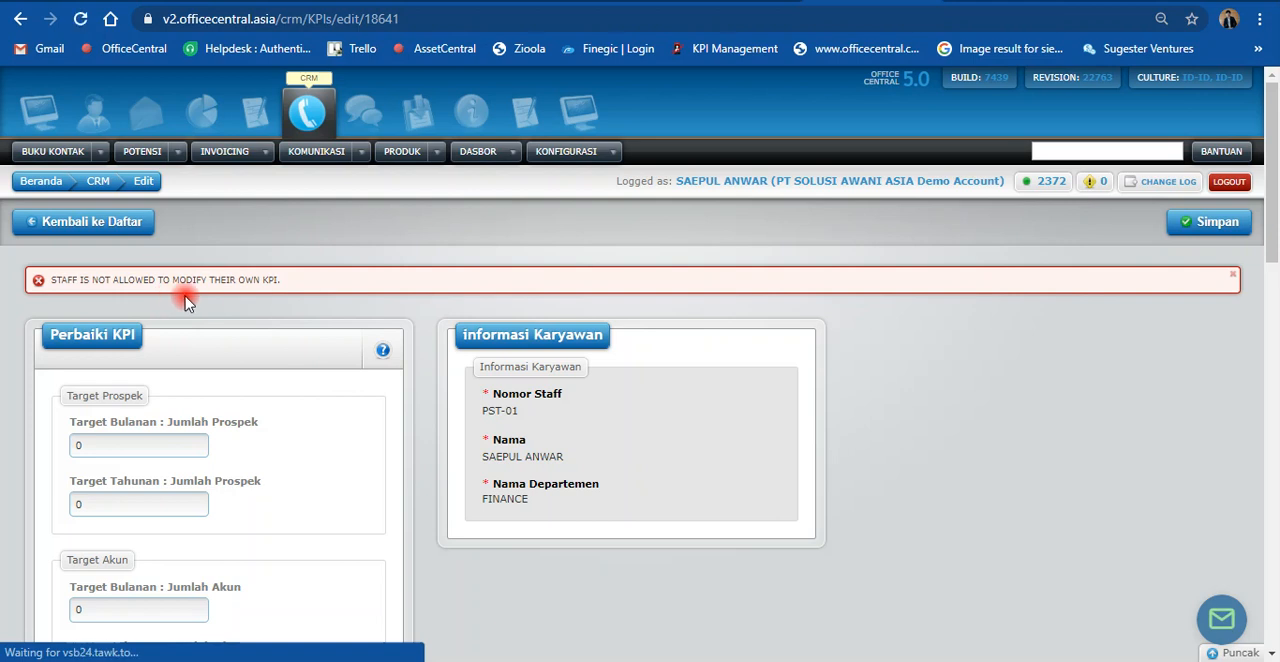
scroll(214, 305, down, 1)
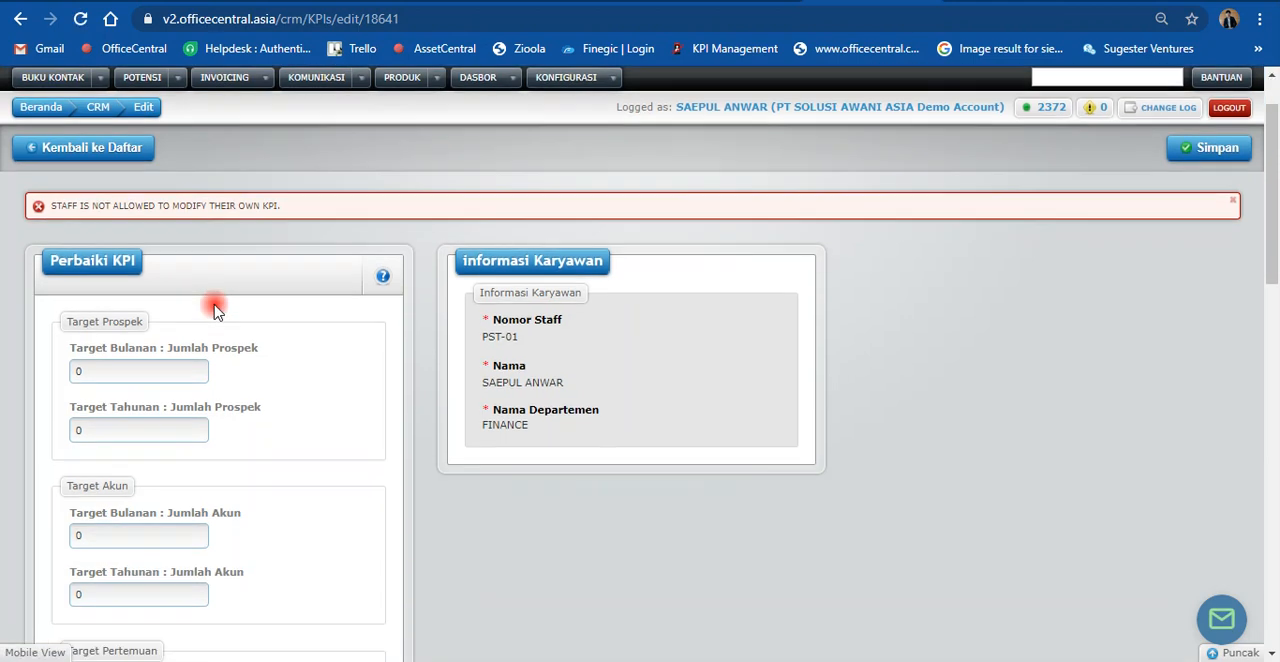
scroll(330, 295, down, 1)
scroll(674, 160, up, 2)
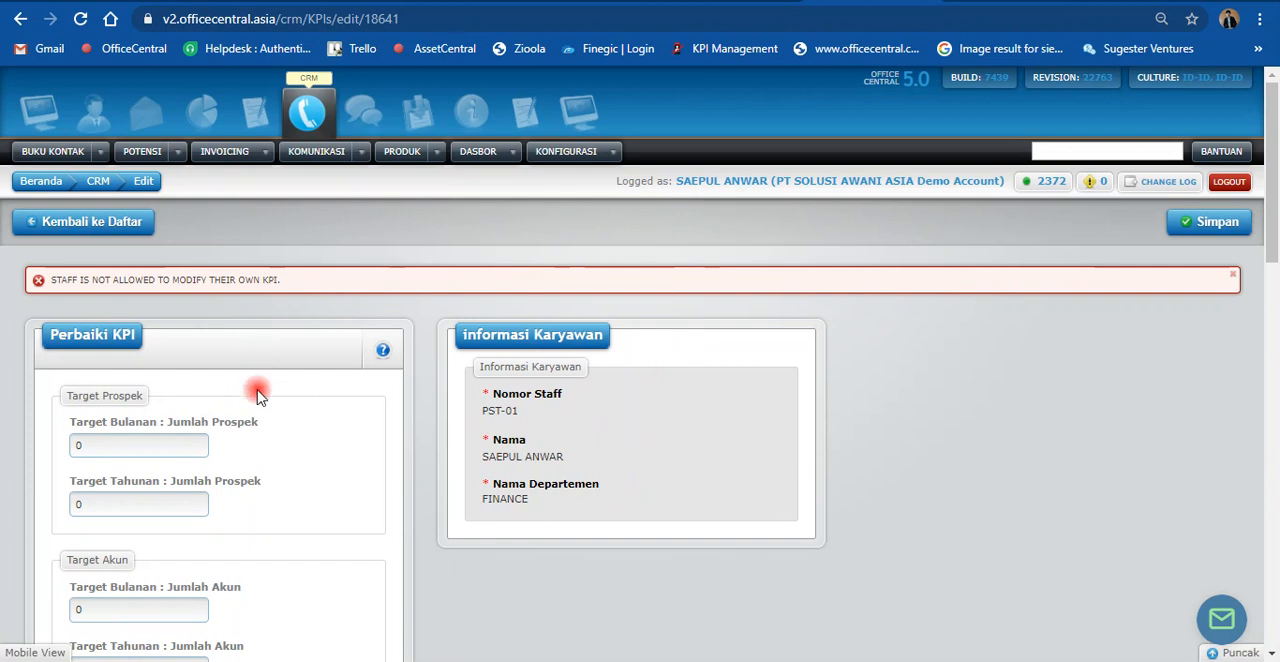
Step: Open the sales KPI dashboard for all departments and staff and look over its KPI and sales sections
scroll(256, 405, down, 1)
scroll(256, 412, up, 1)
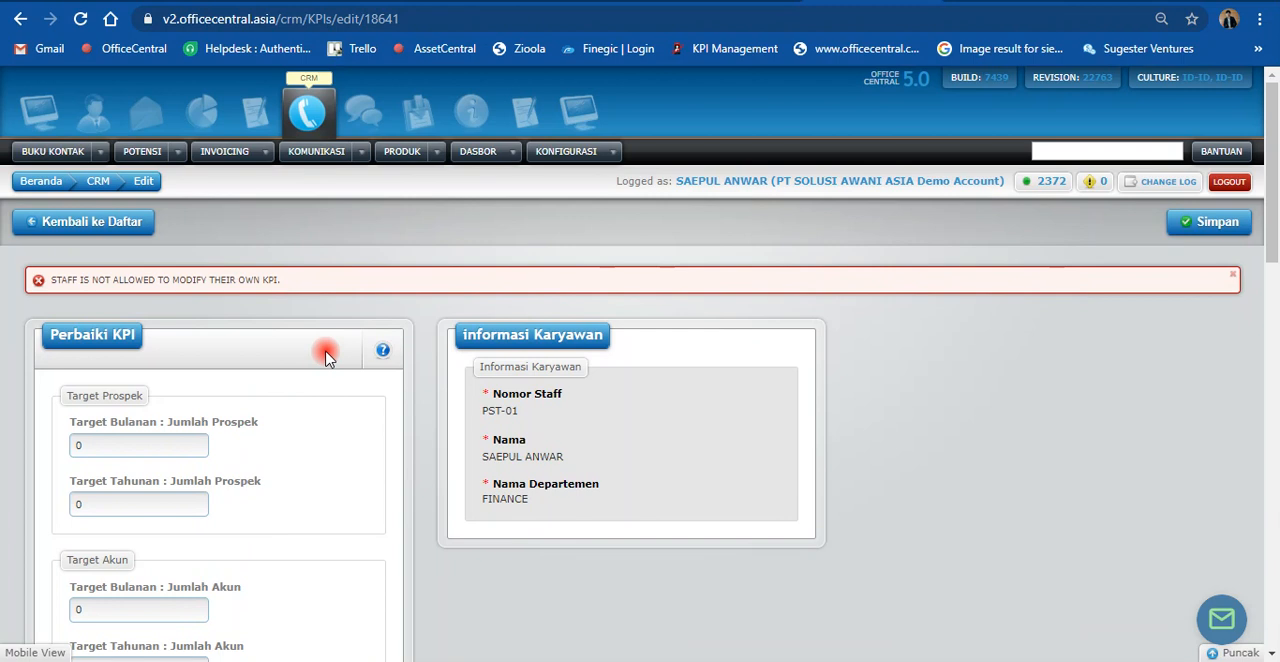
click(437, 155)
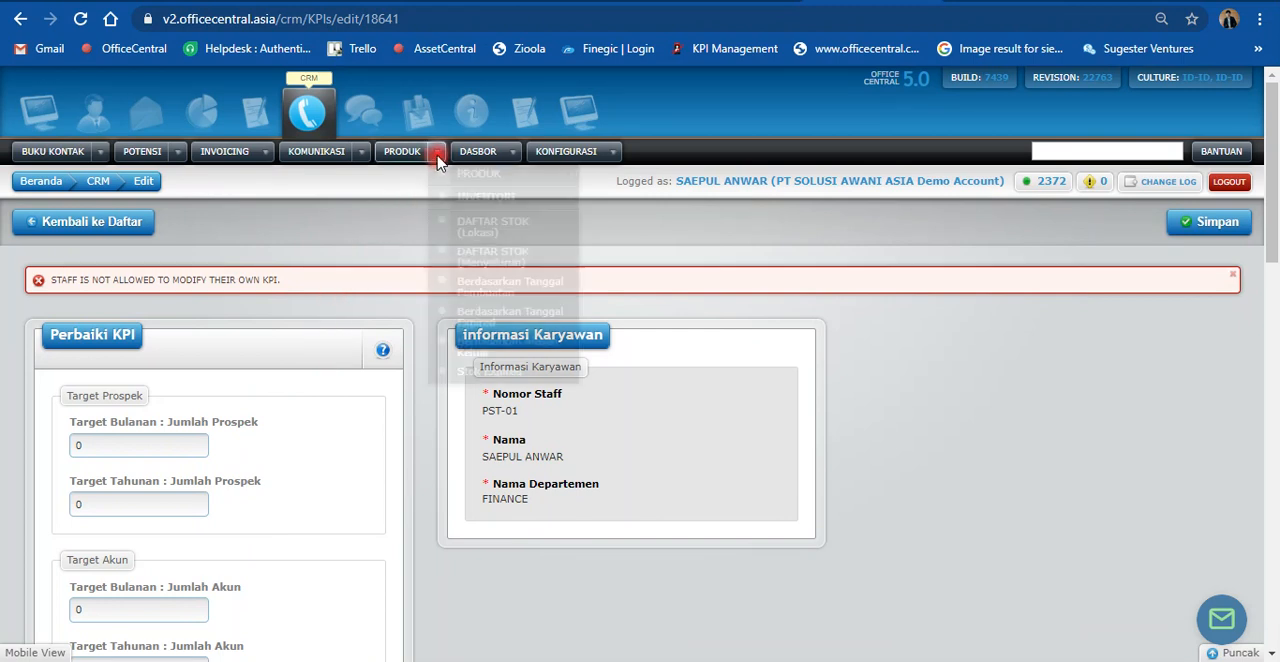
click(511, 153)
click(545, 370)
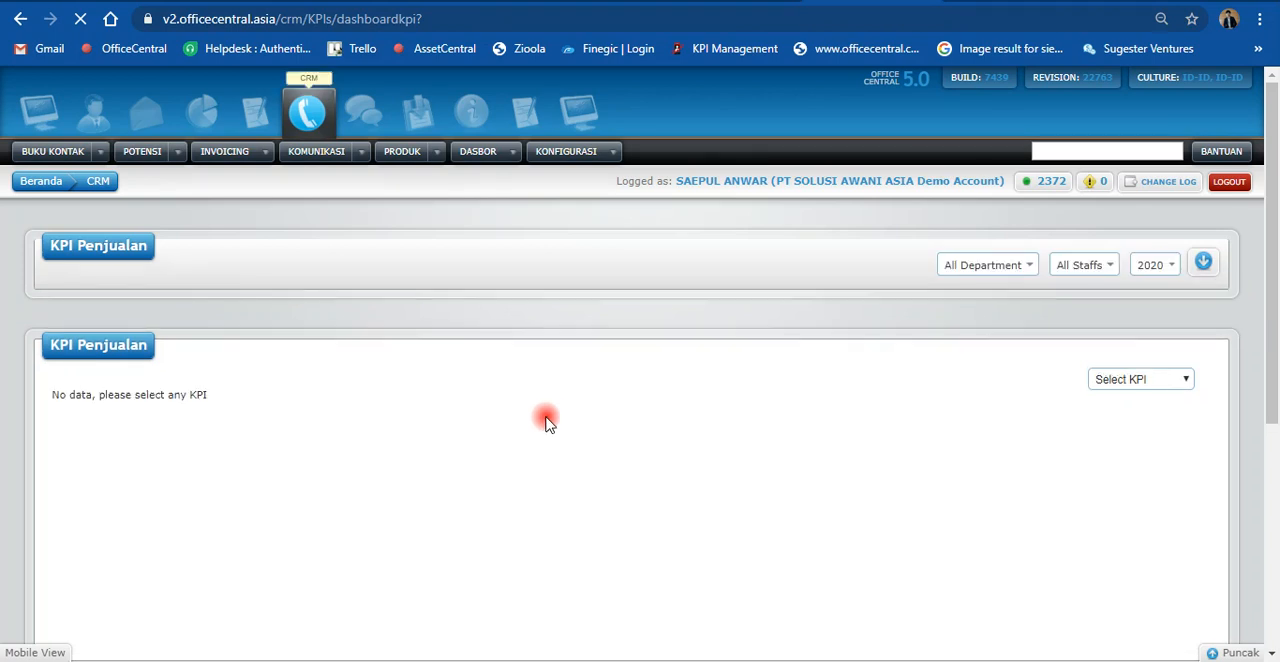
scroll(546, 420, down, 1)
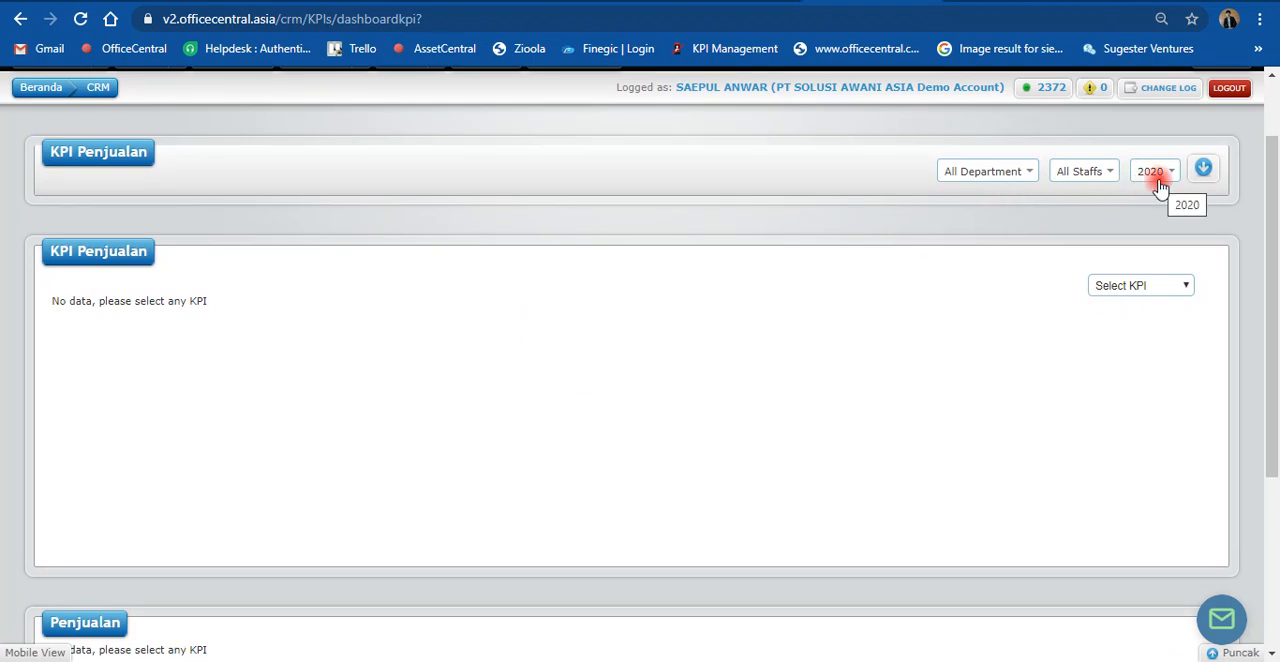
scroll(894, 362, down, 3)
scroll(894, 363, up, 3)
scroll(894, 362, up, 1)
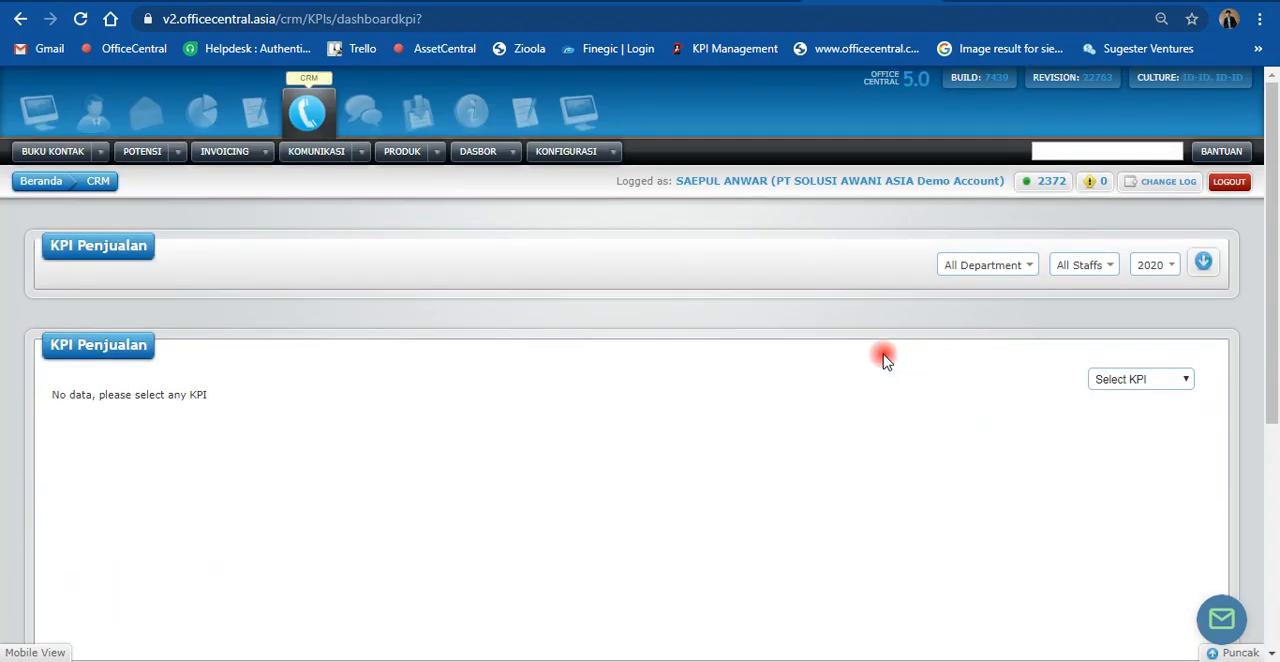
Step: Open the KPI update form of the ADMIN department employee from the employee KPI settings list
click(509, 155)
click(612, 152)
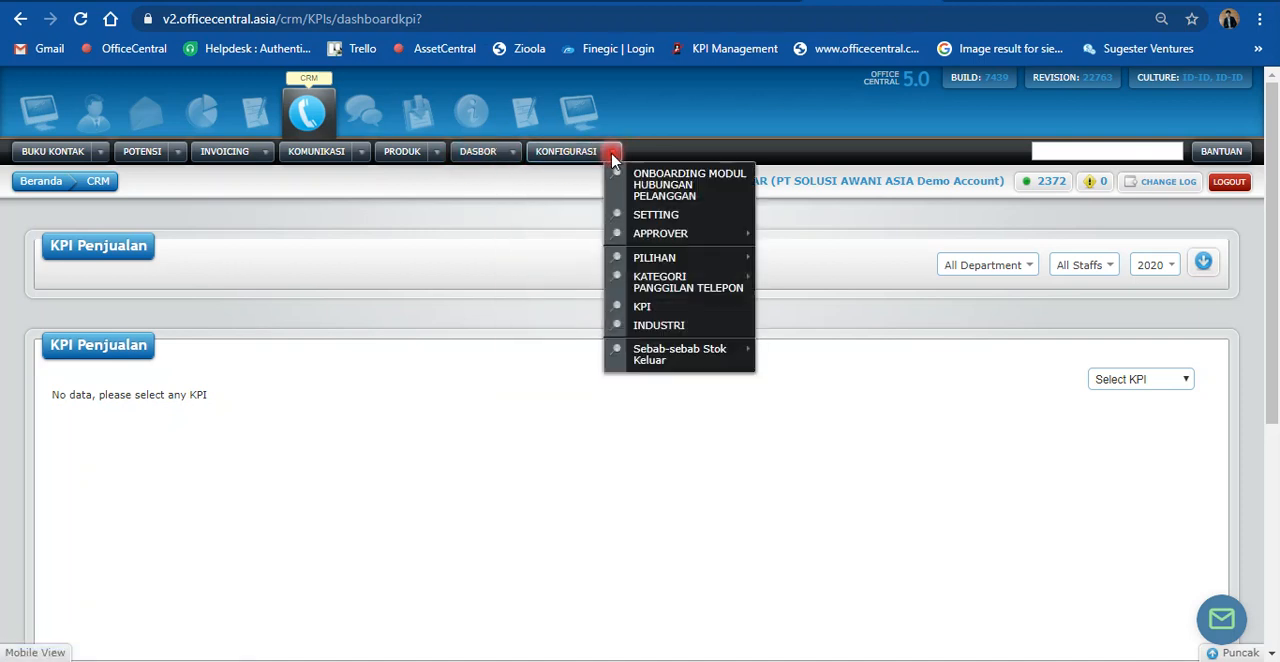
click(645, 314)
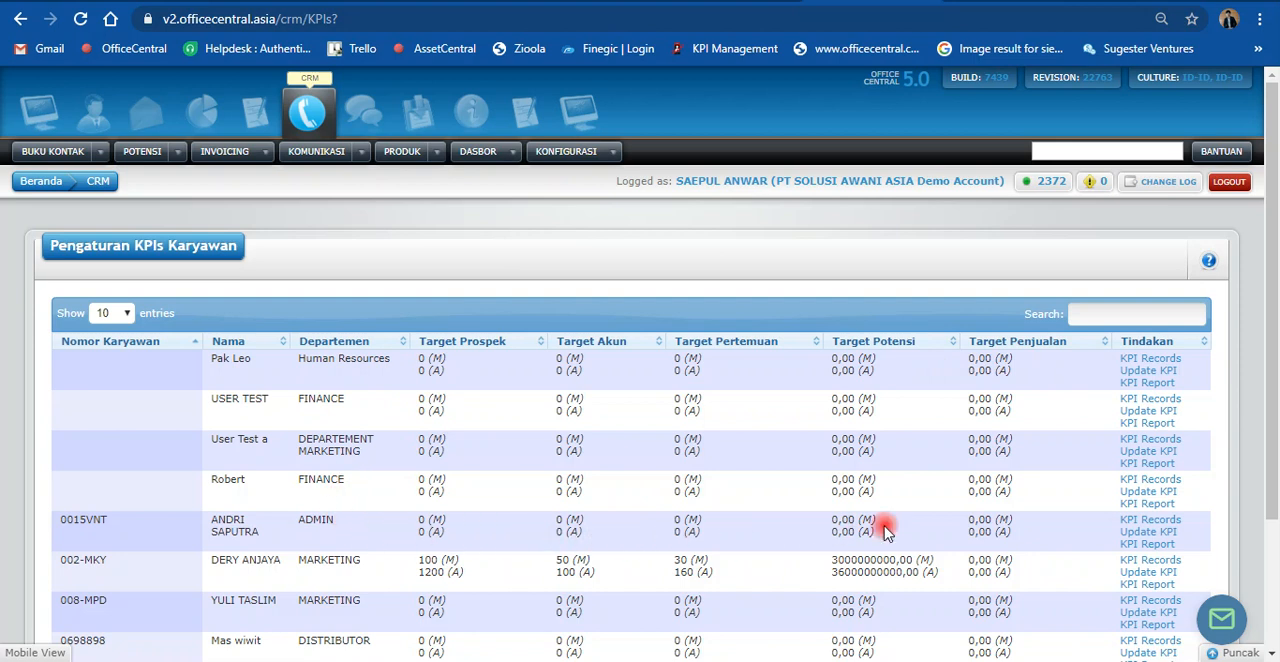
click(1124, 531)
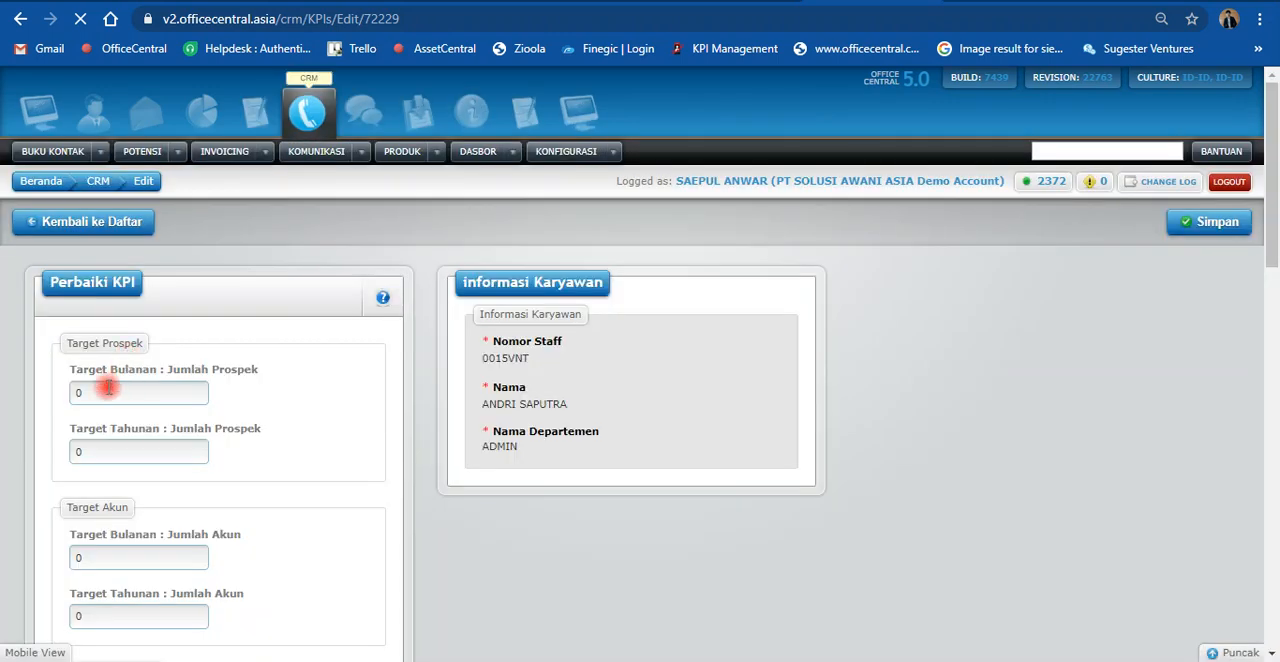
Step: Set the prospect targets to 50 per month and 600 per year, and the account targets to 10 per month and 100 per year
drag(93, 393, 40, 393)
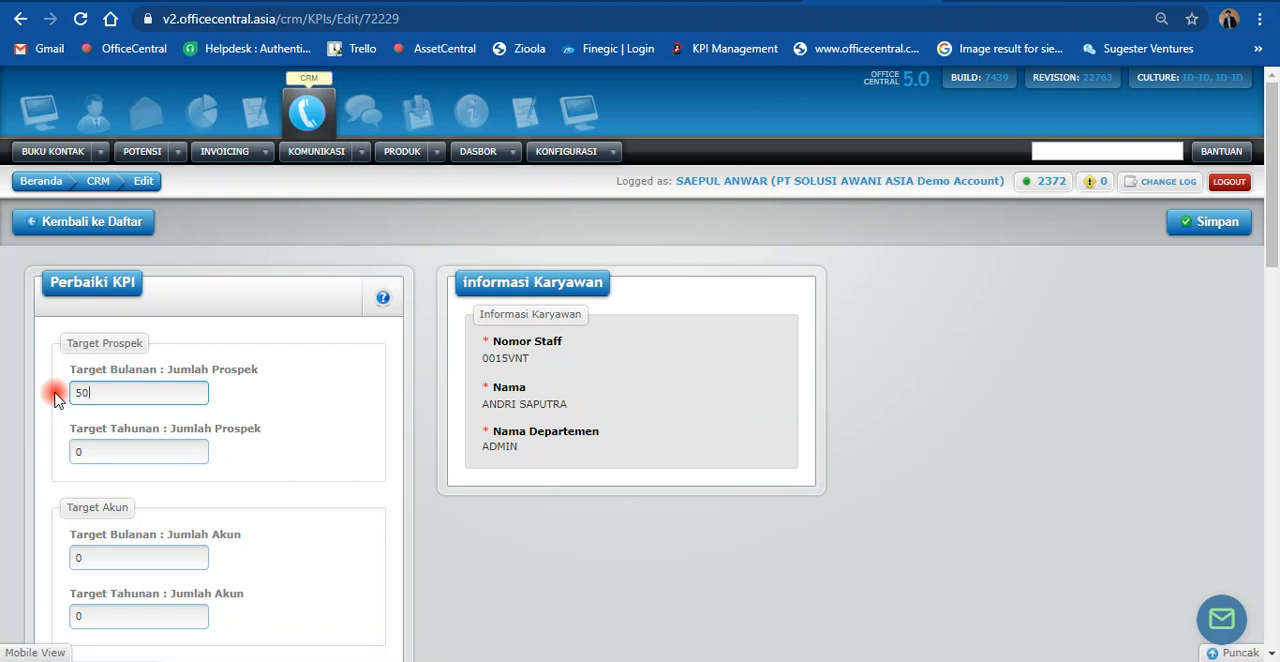
drag(84, 451, 70, 455)
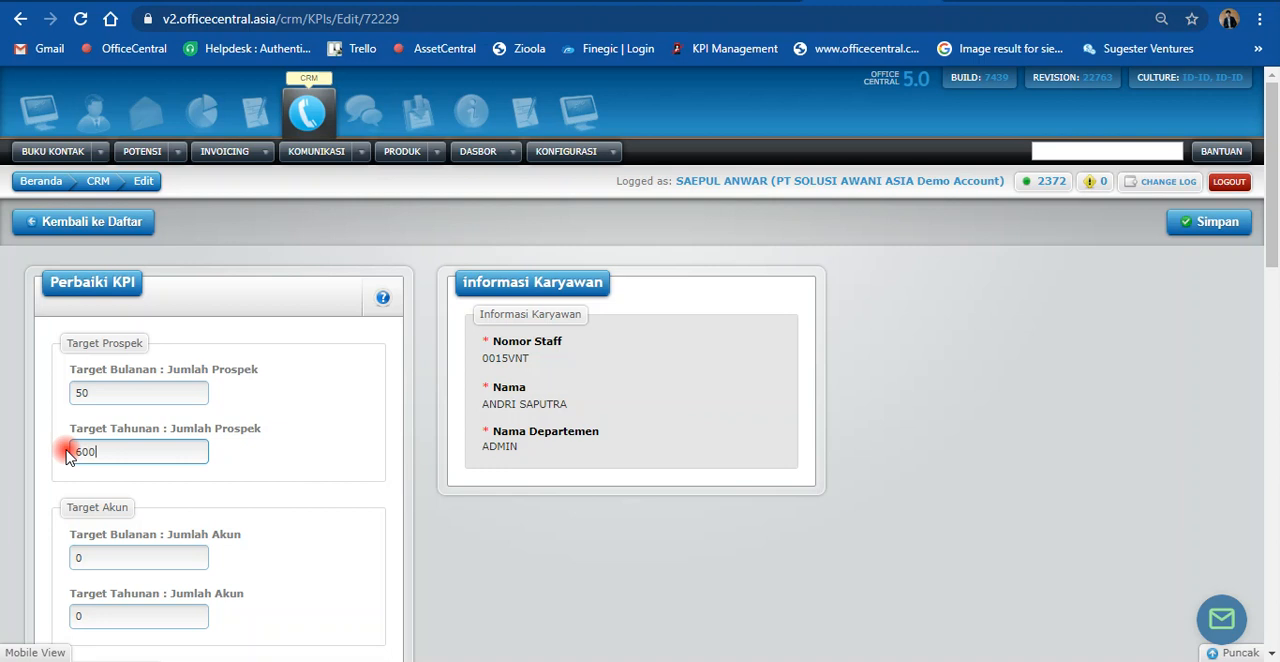
scroll(66, 452, down, 2)
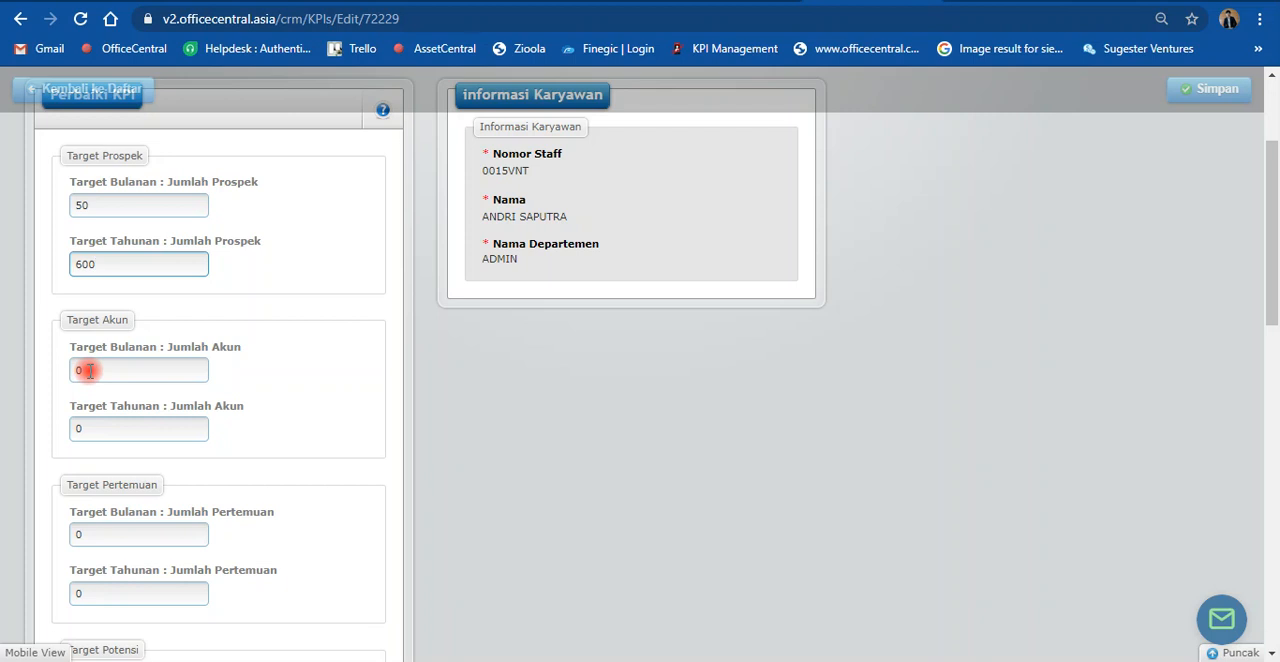
drag(89, 370, 60, 372)
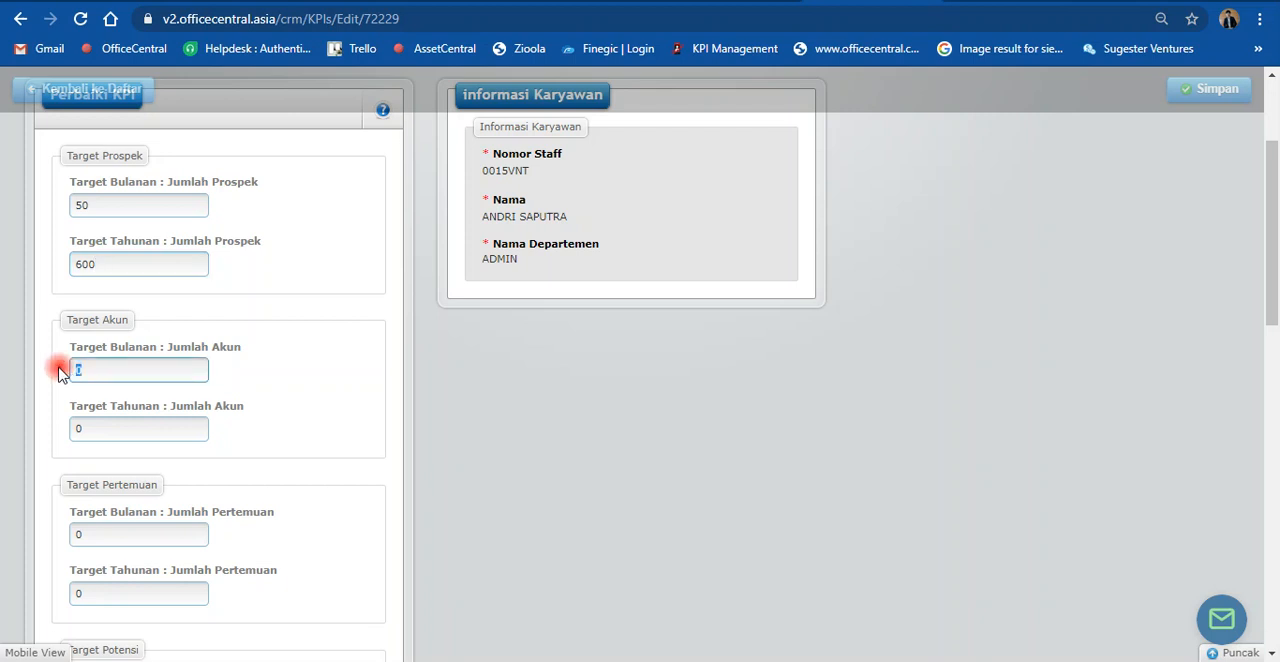
drag(85, 430, 17, 428)
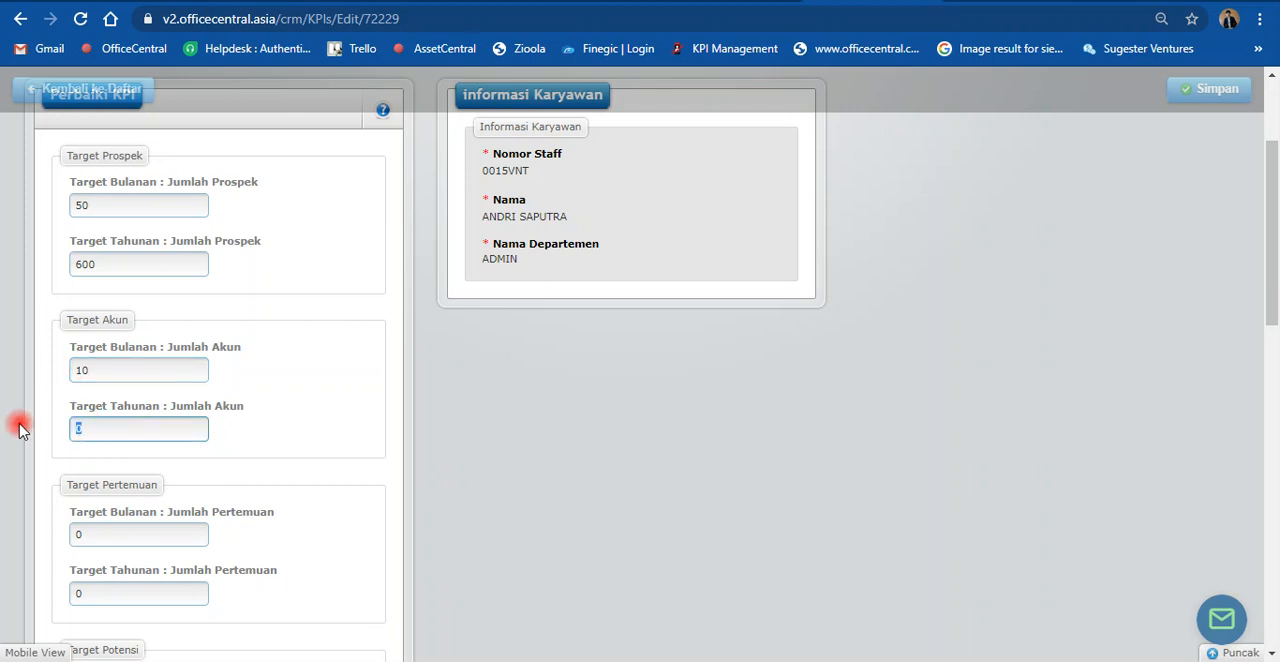
text(100)
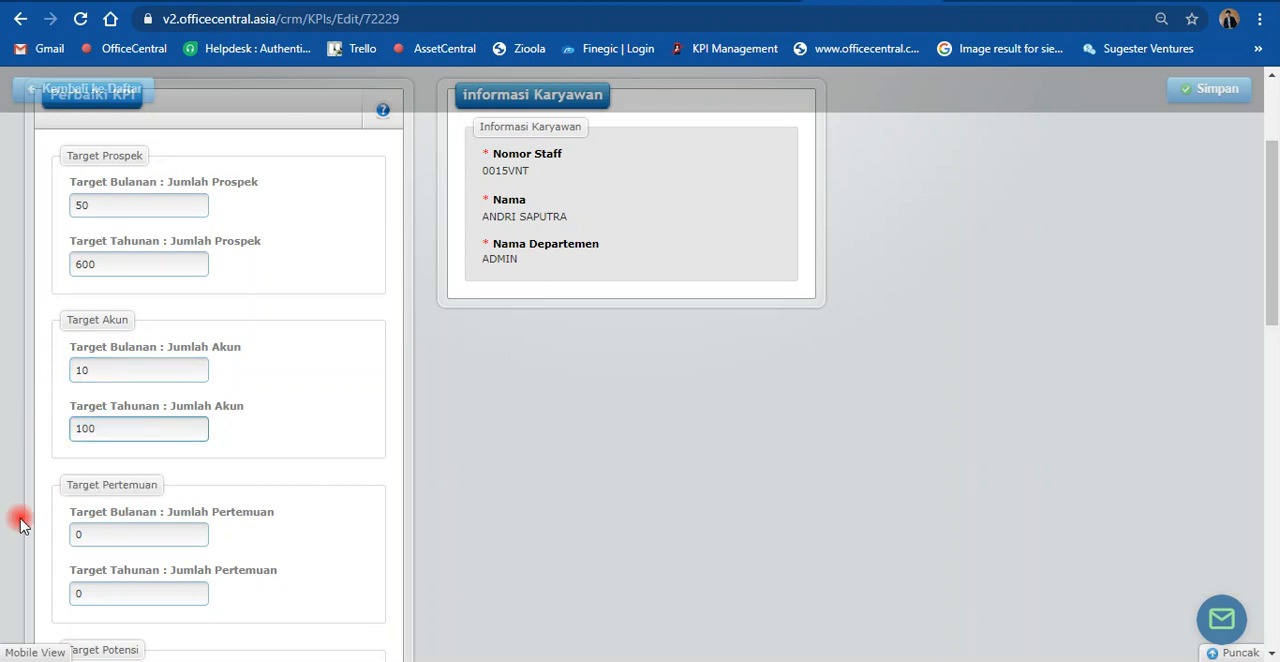
Step: Set the meeting targets to 20 per month and 200 per year
scroll(20, 520, down, 2)
drag(80, 347, 62, 347)
text(20)
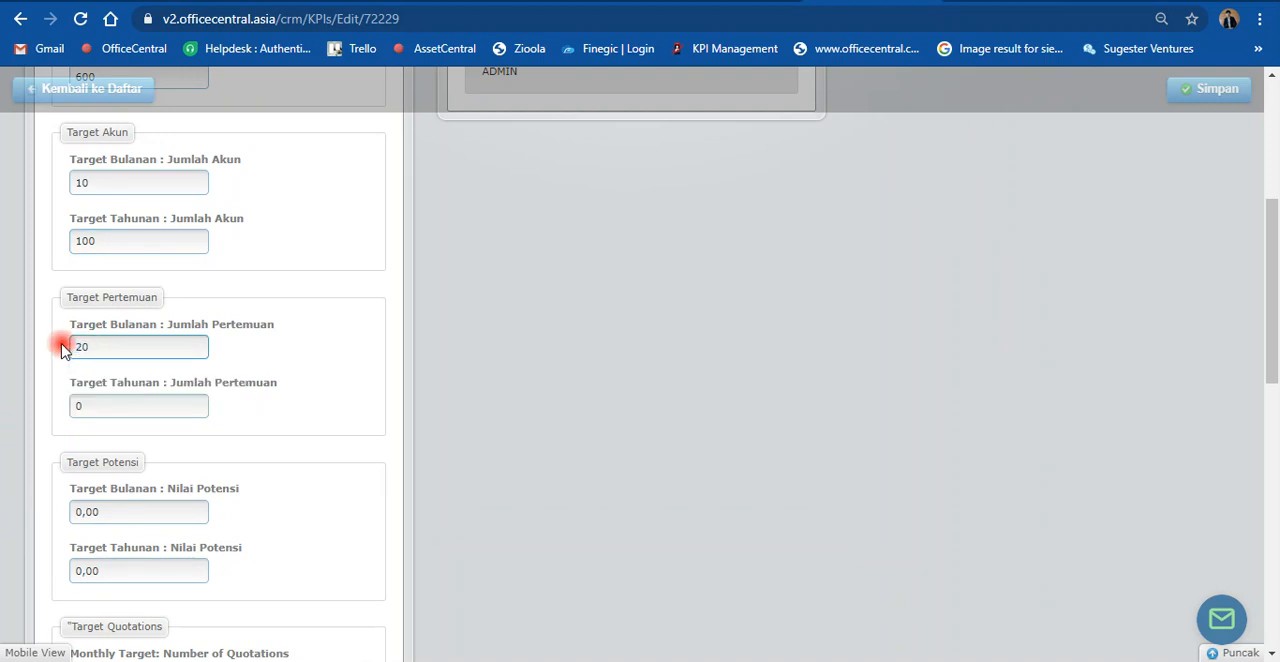
drag(80, 405, 63, 405)
text(200)
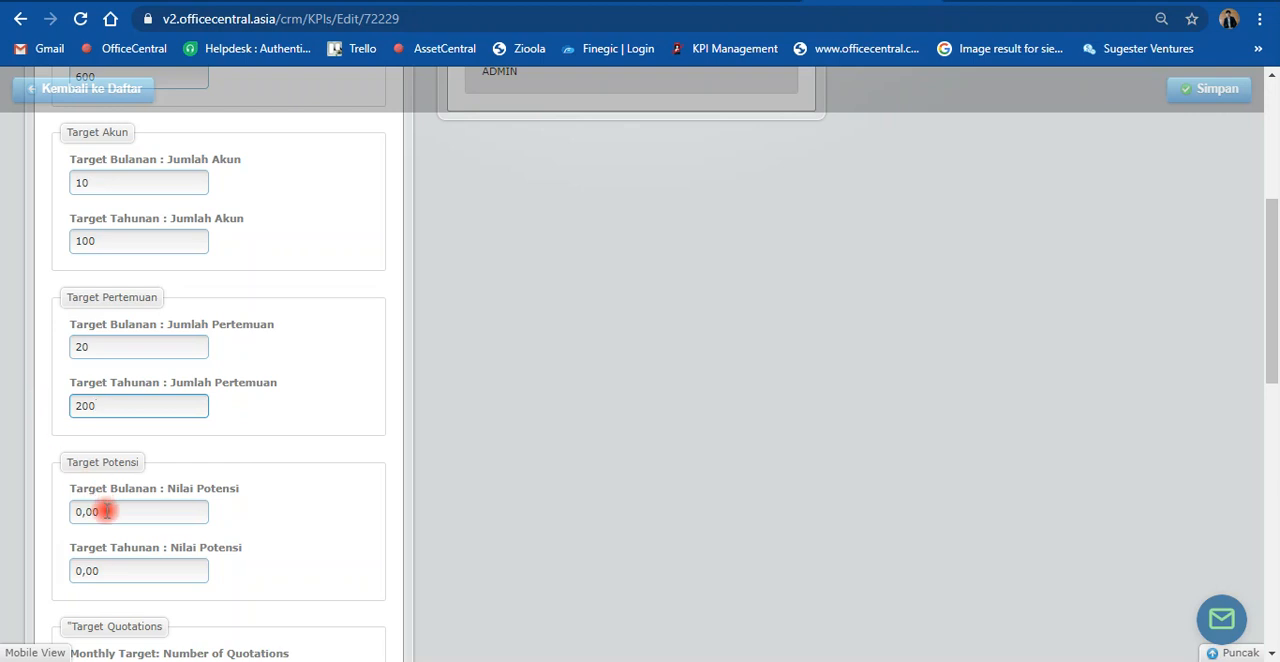
scroll(100, 450, down, 2)
drag(106, 322, 53, 326)
text(100000000)
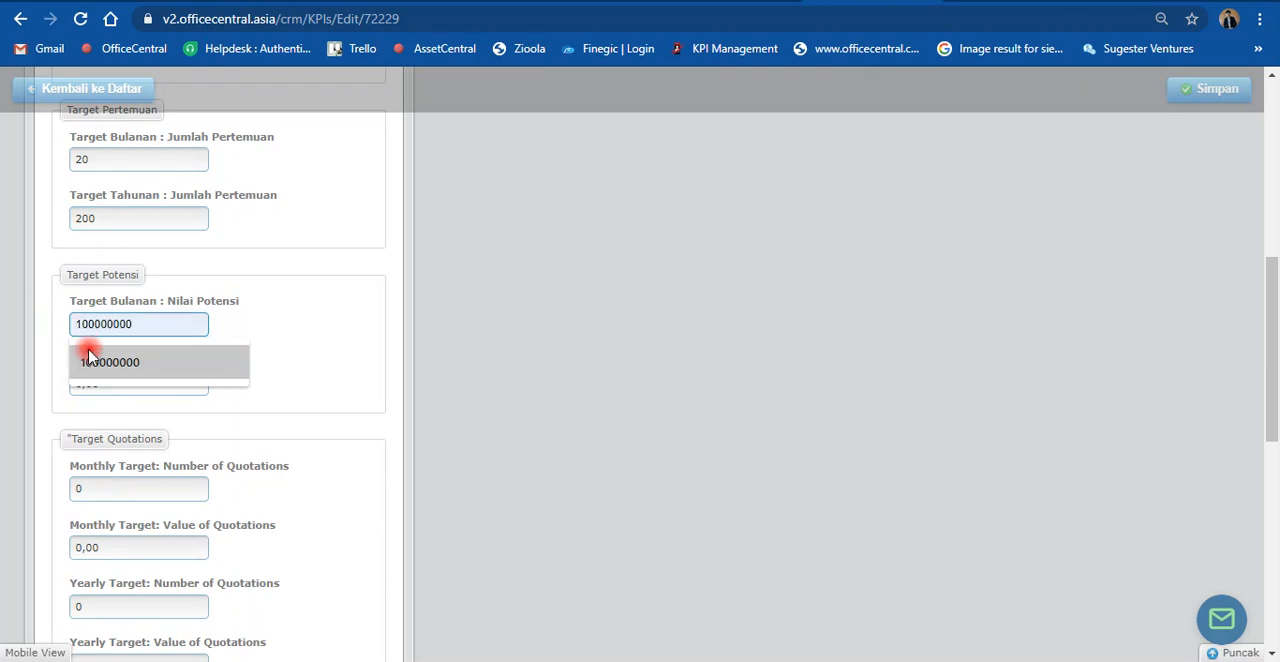
click(88, 358)
drag(93, 332, 25, 321)
key(ctrl+c)
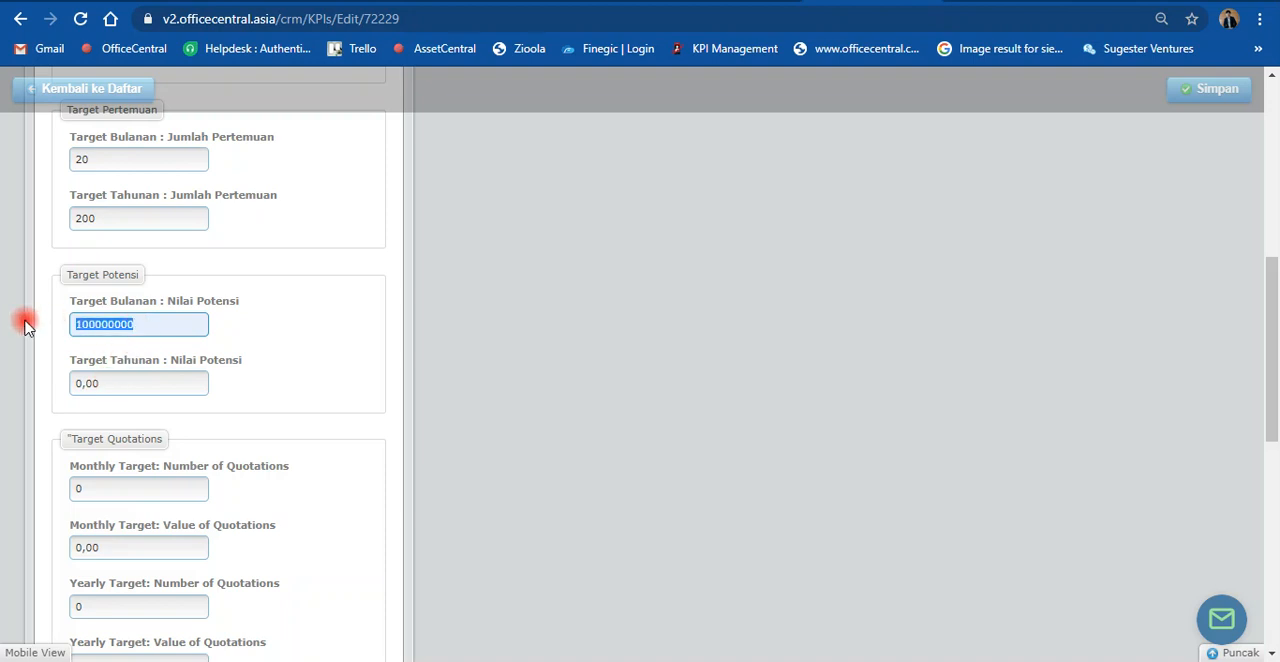
click(108, 388)
drag(108, 388, 36, 393)
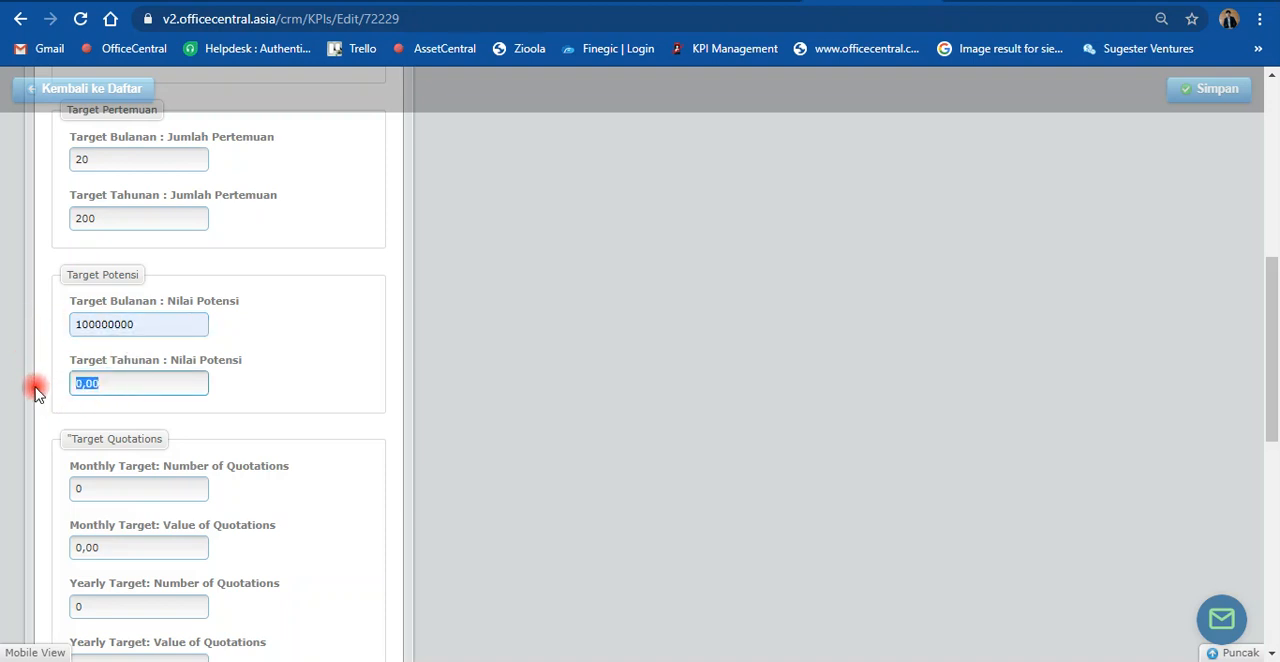
key(ctrl+v)
text(0)
scroll(47, 418, down, 1)
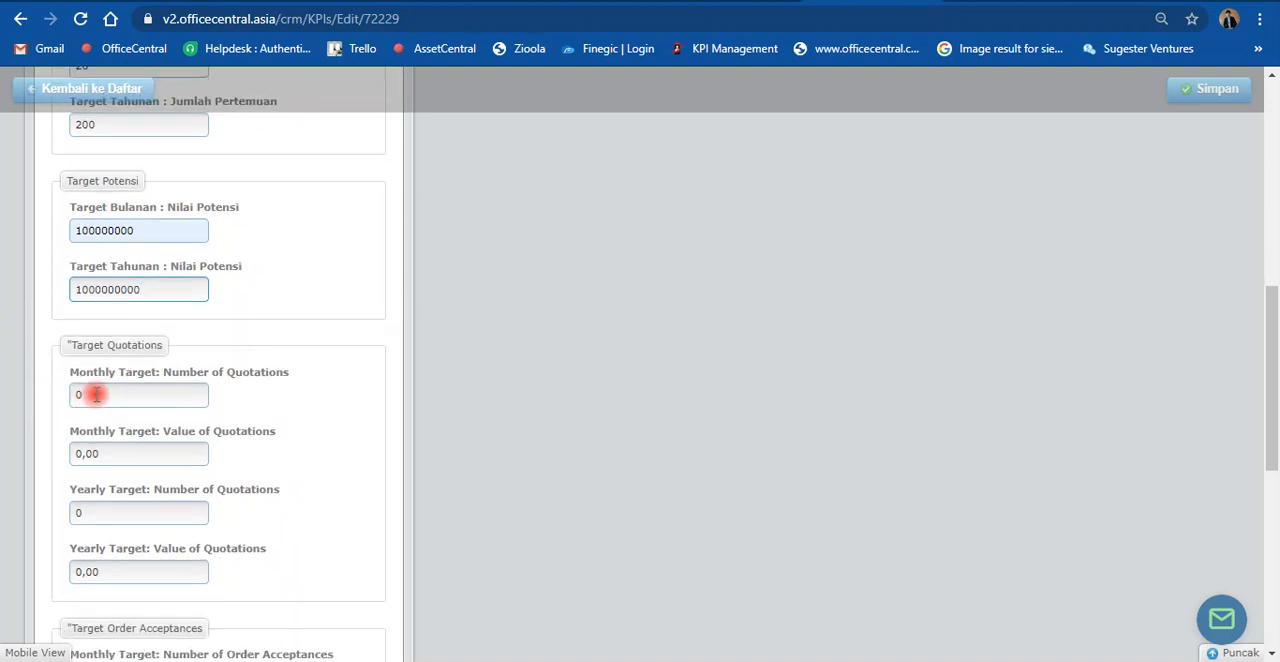
click(95, 394)
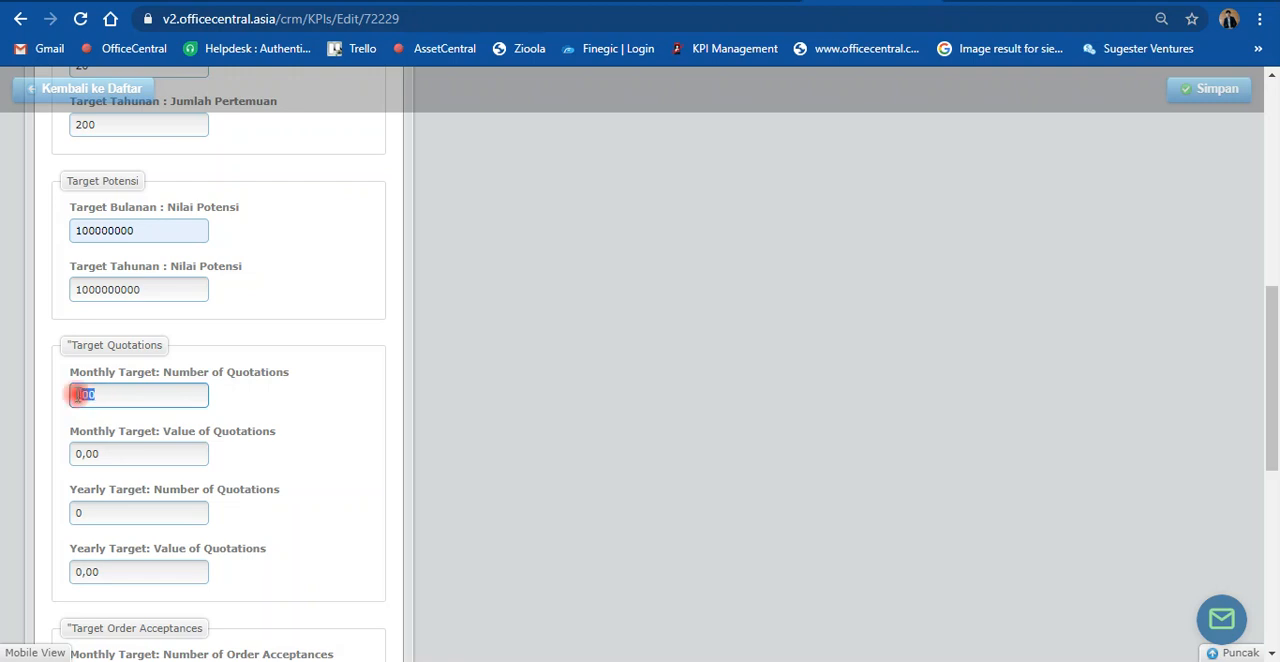
drag(95, 395, 50, 398)
drag(100, 455, 17, 452)
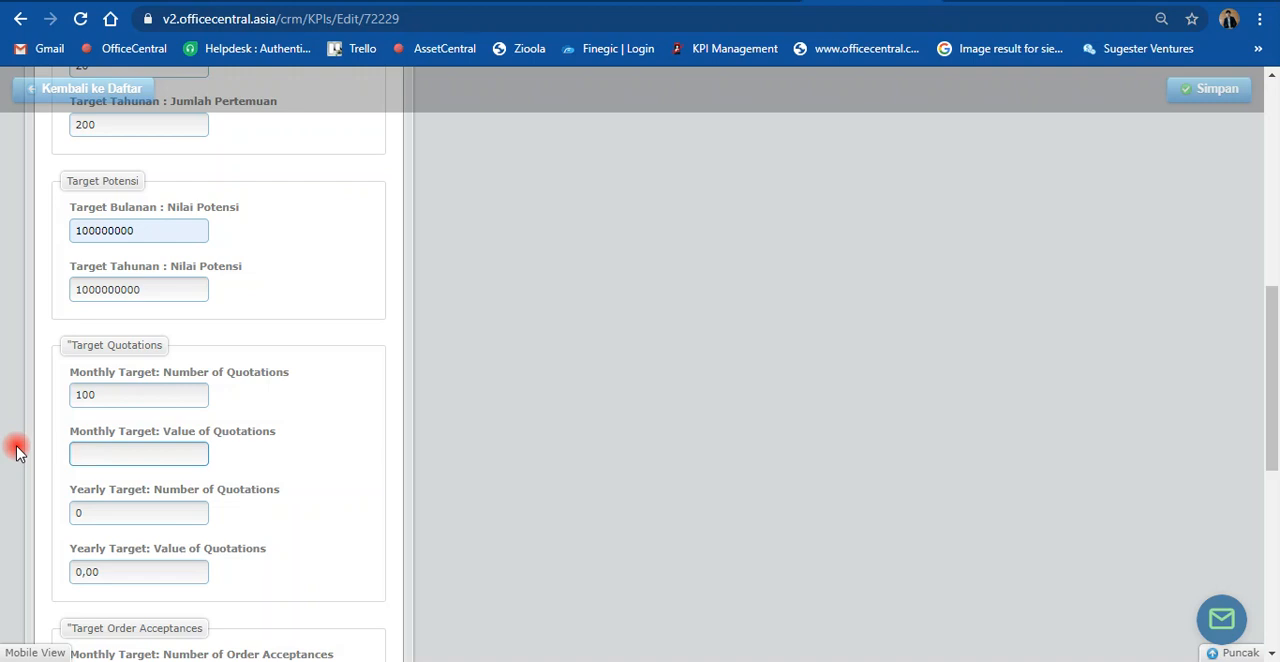
text(1)
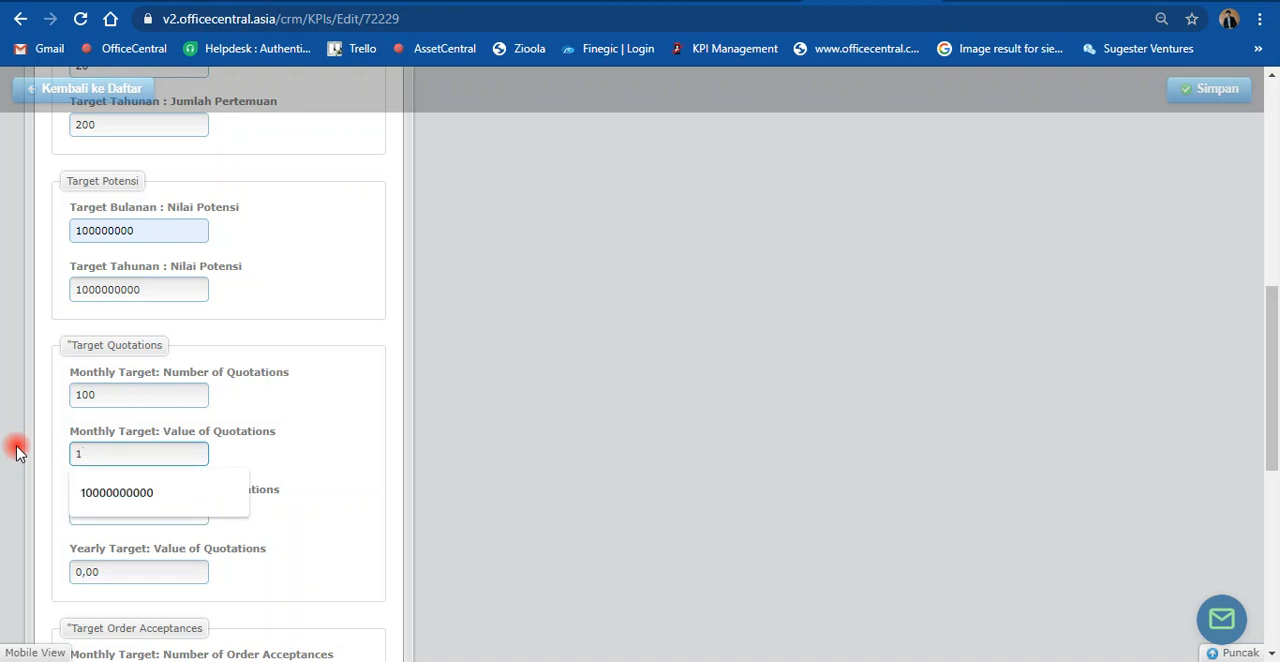
key(ctrl+v)
click(16, 452)
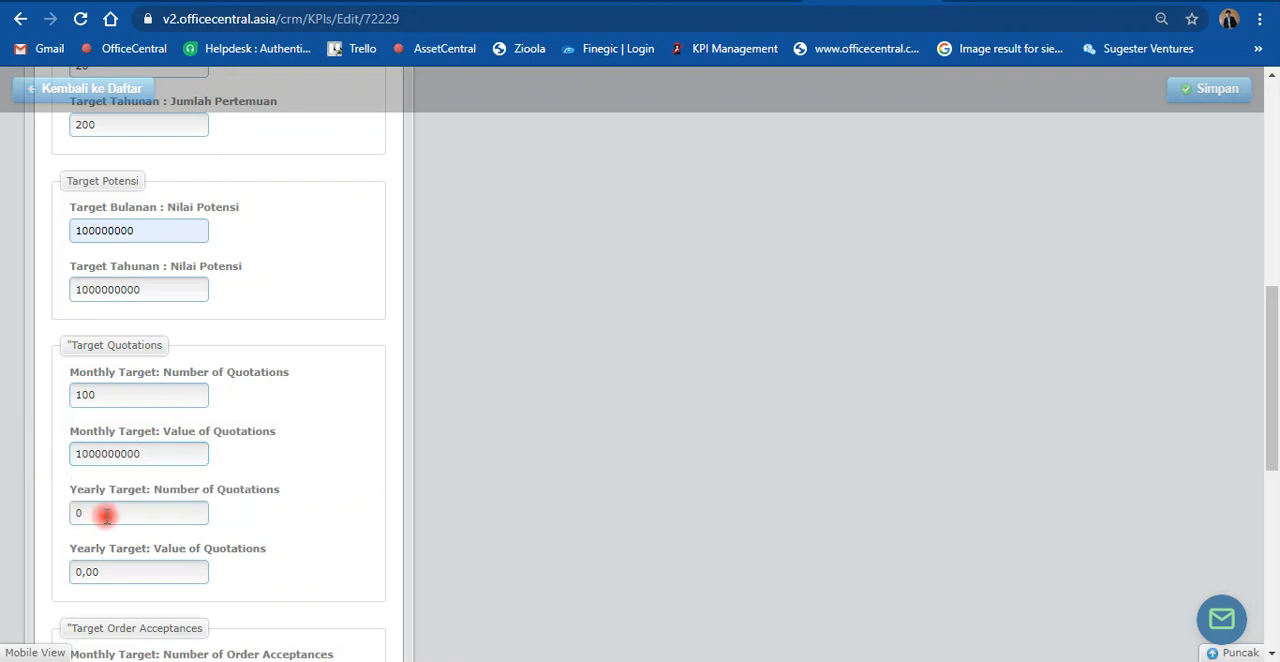
scroll(107, 520, down, 1)
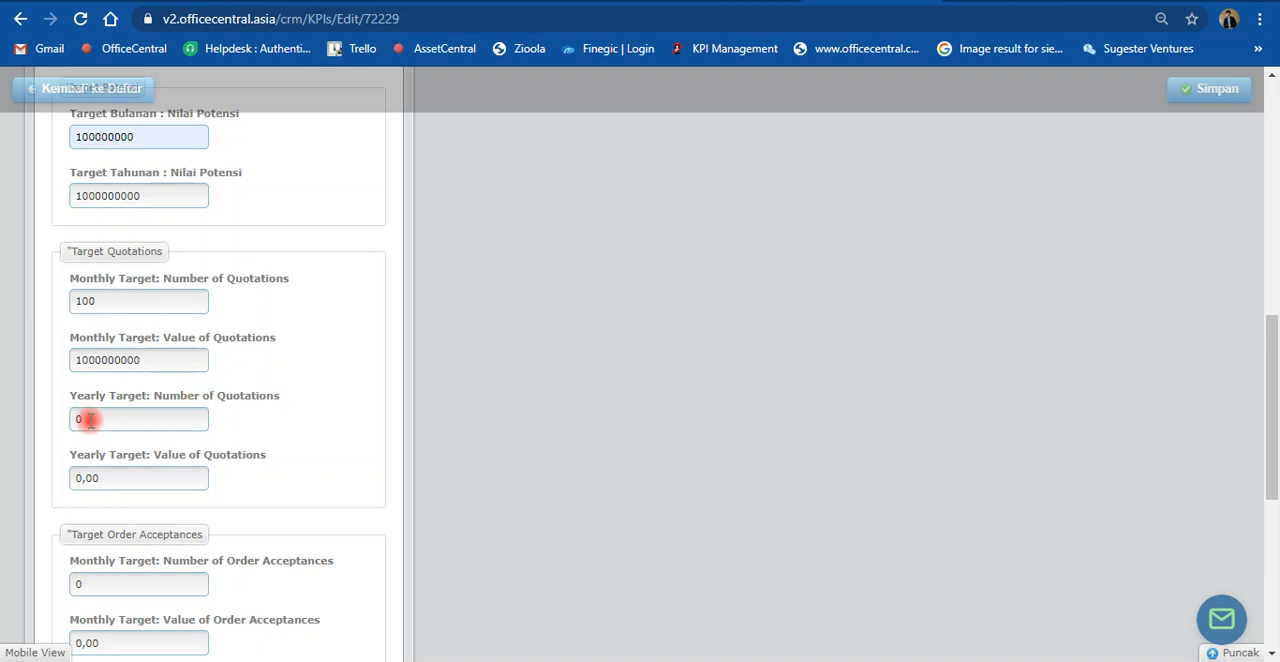
drag(89, 420, 47, 425)
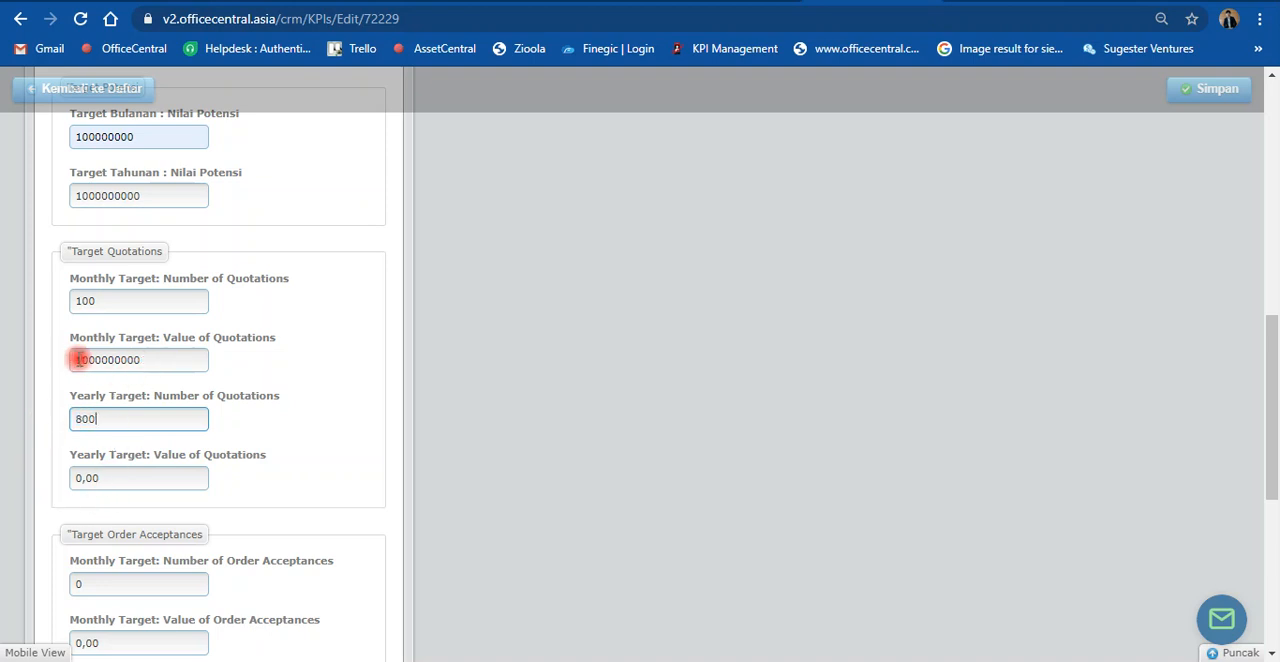
drag(92, 360, 116, 372)
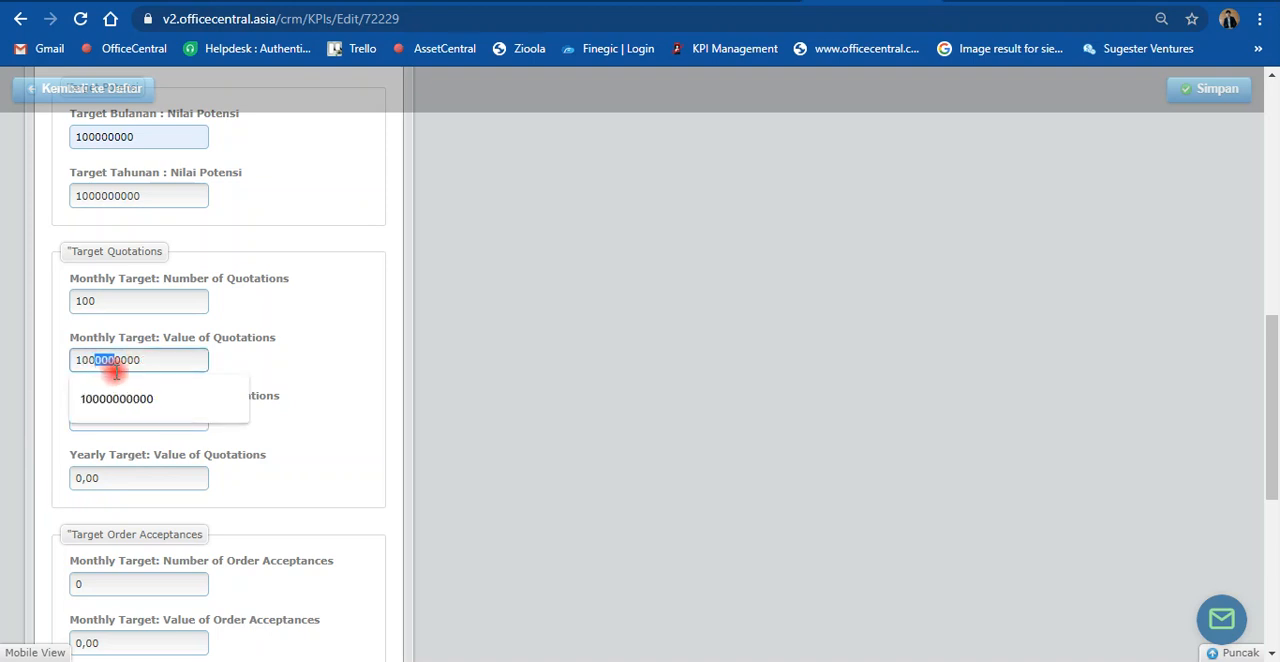
click(153, 362)
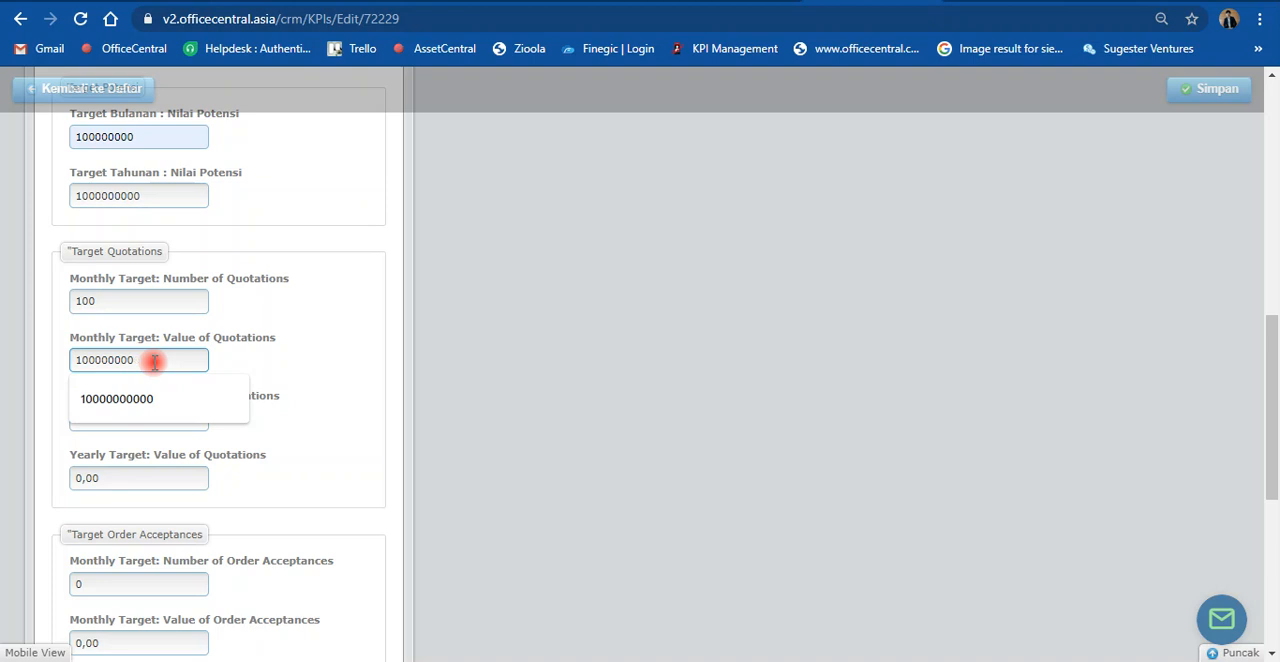
drag(171, 358, 34, 360)
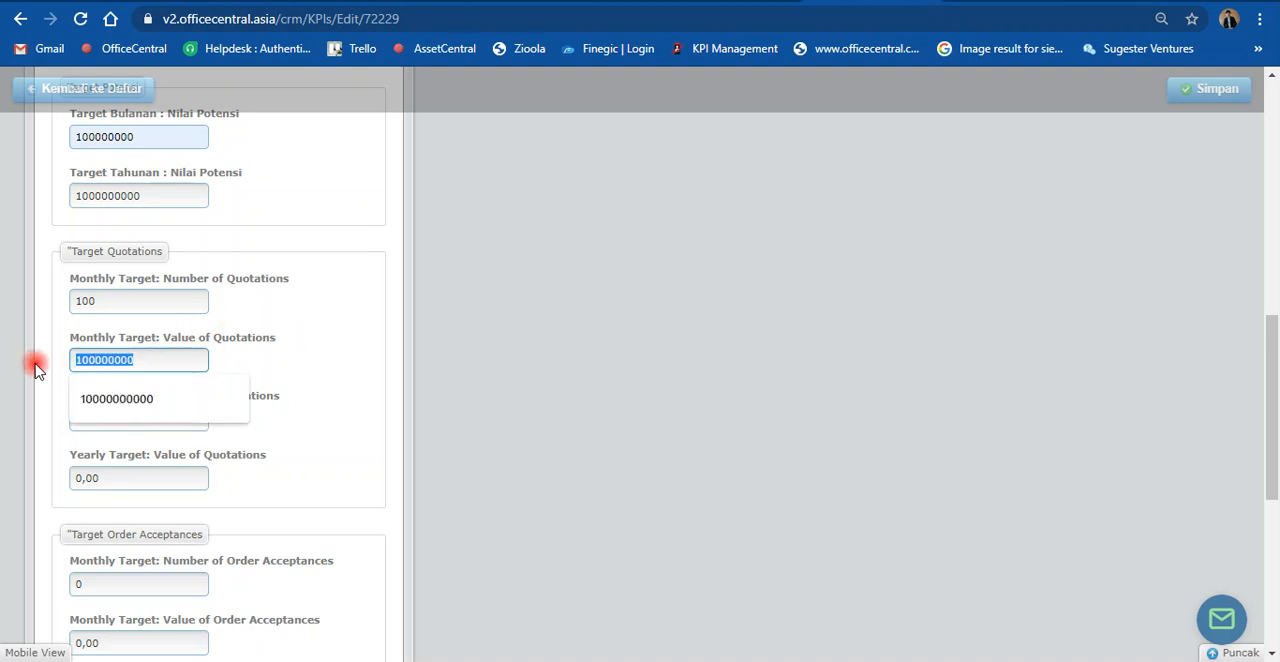
key(ctrl+c)
click(116, 474)
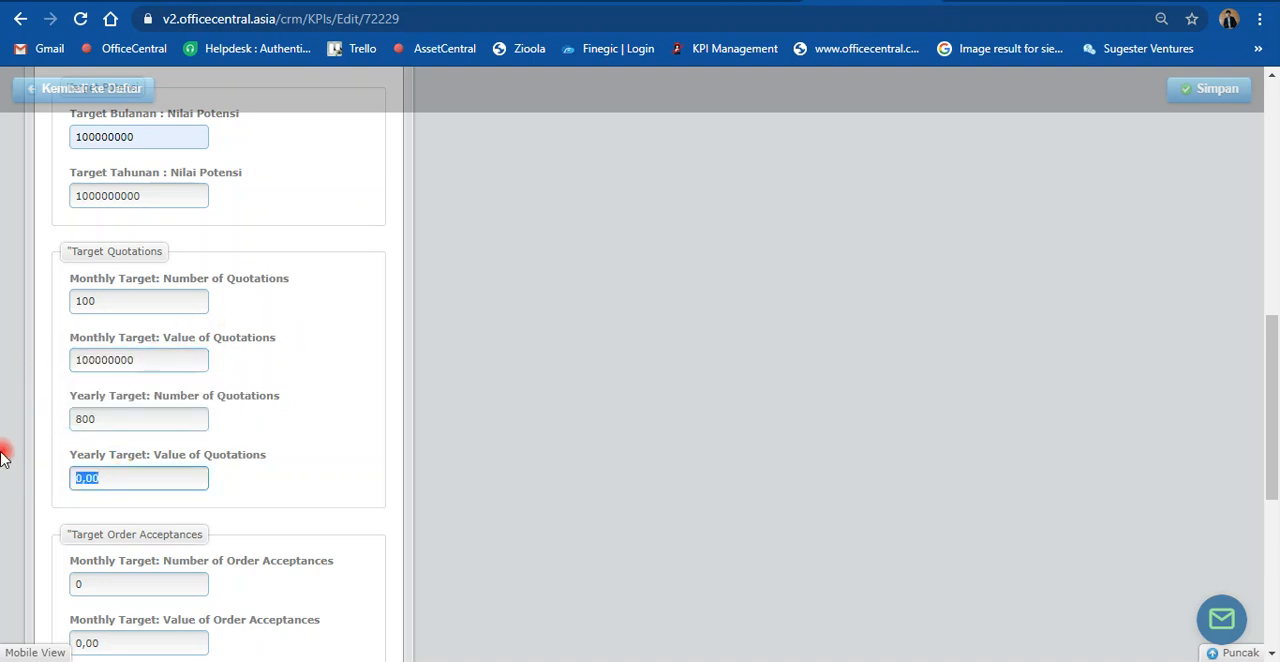
key(ctrl+v)
text(0)
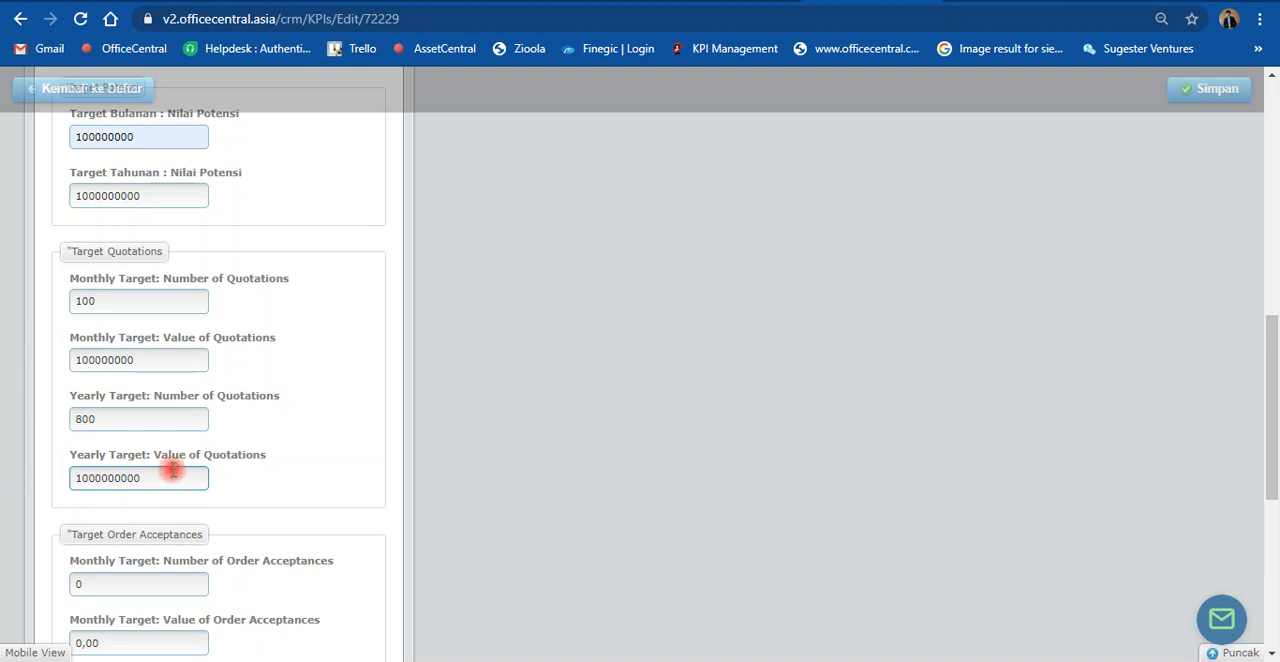
Step: Set the monthly order acceptance targets to 100 acceptances with a value of 100000000
scroll(166, 471, down, 1)
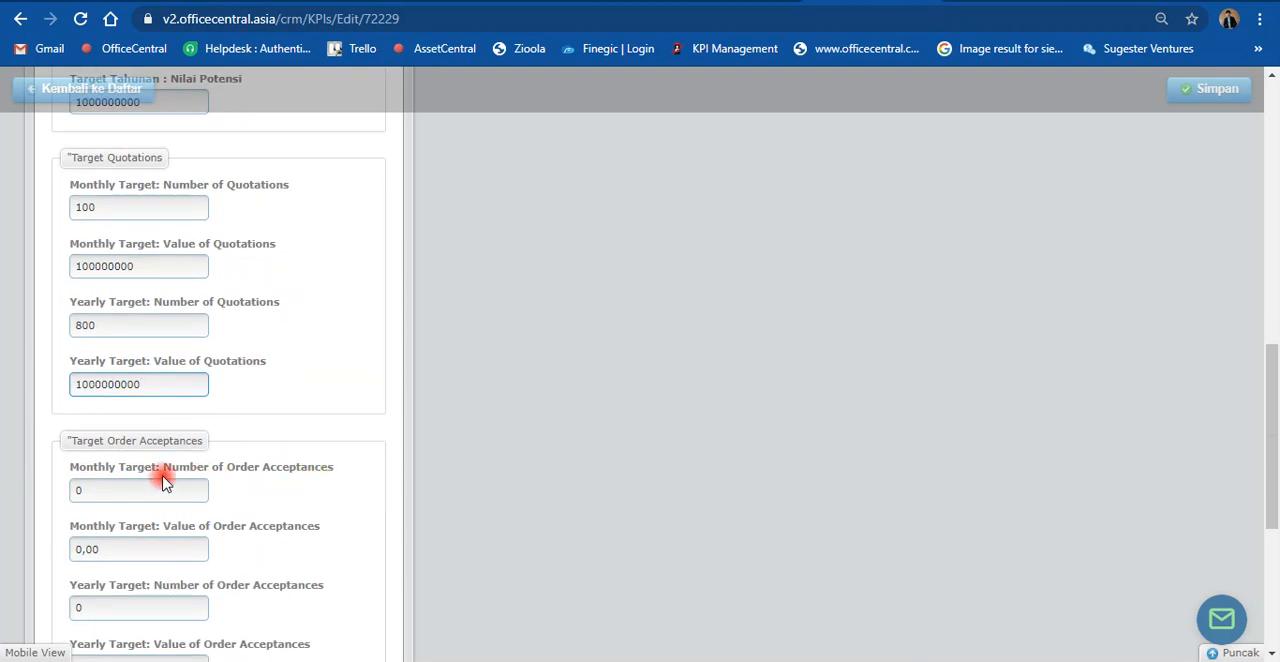
scroll(166, 470, down, 1)
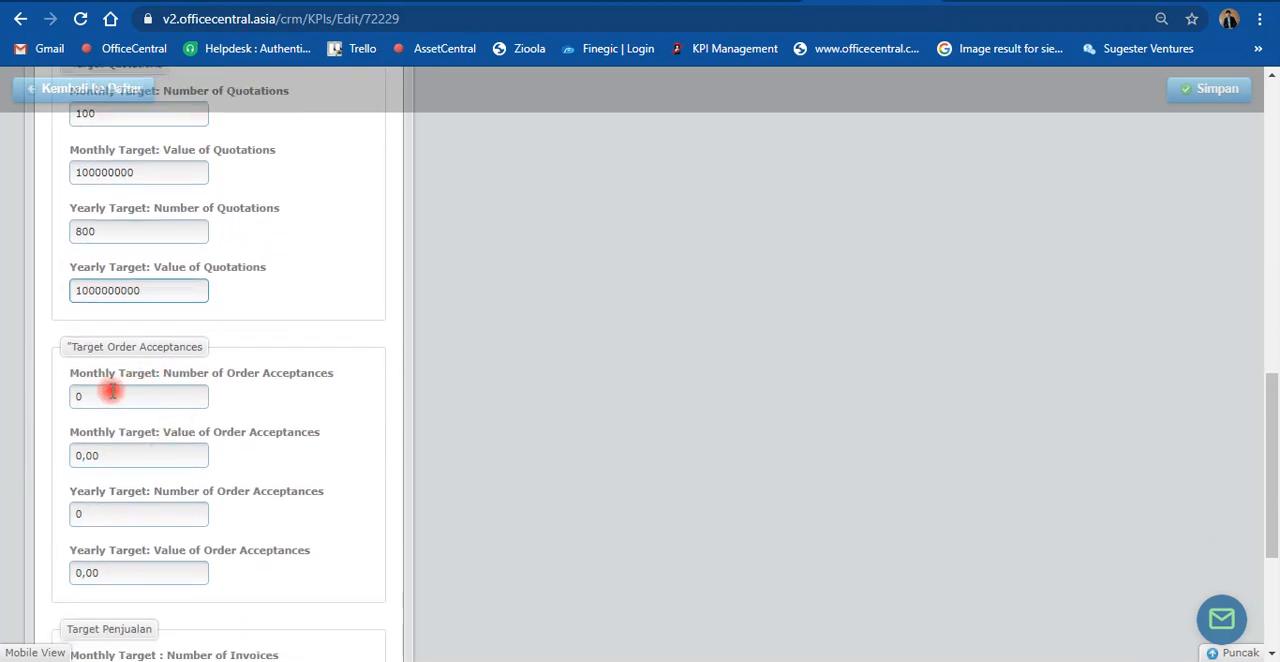
drag(91, 397, 41, 398)
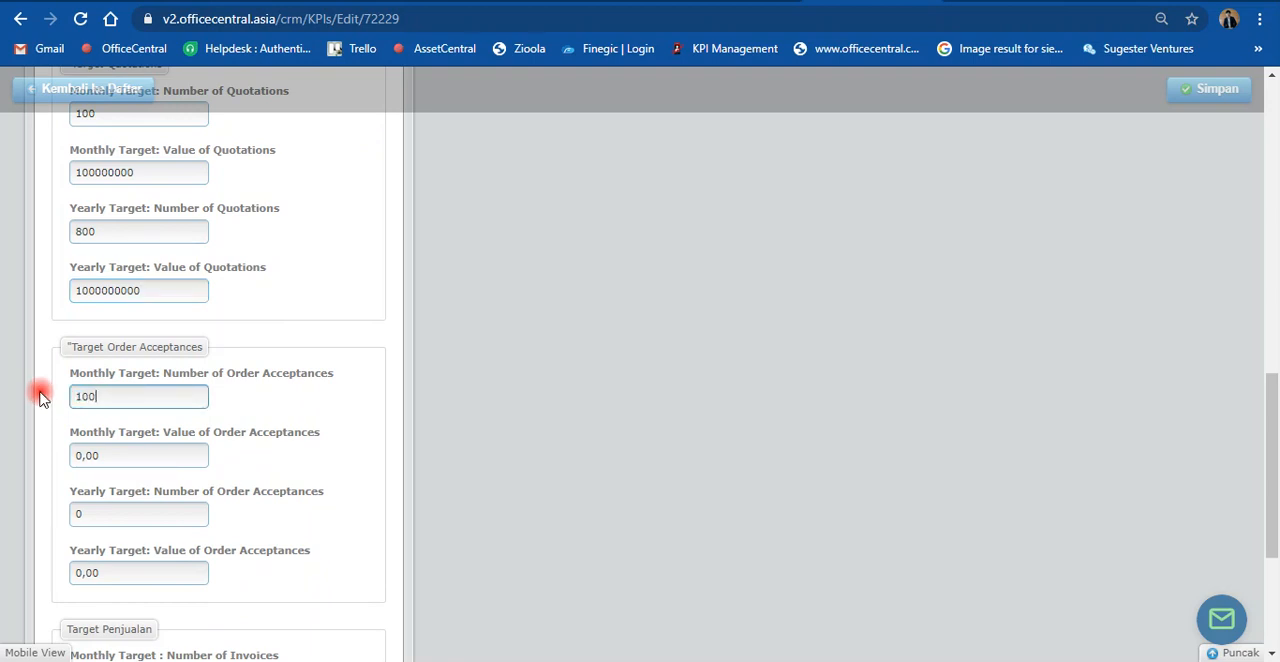
drag(95, 458, 45, 458)
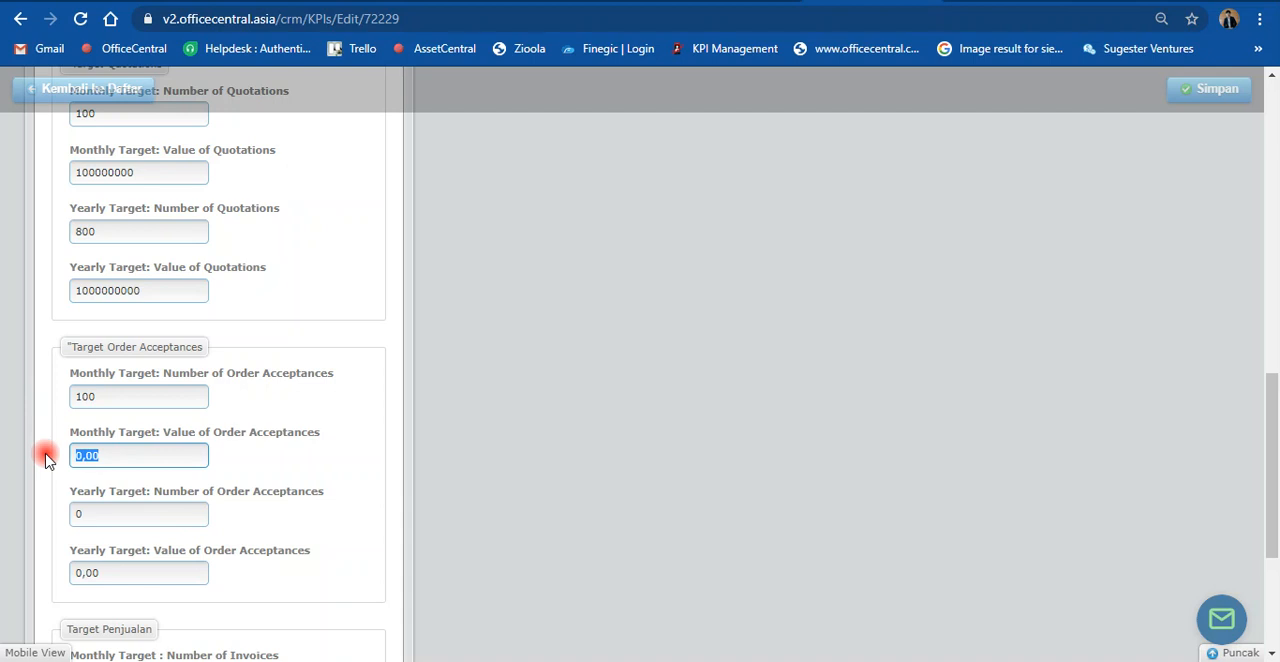
text(80)
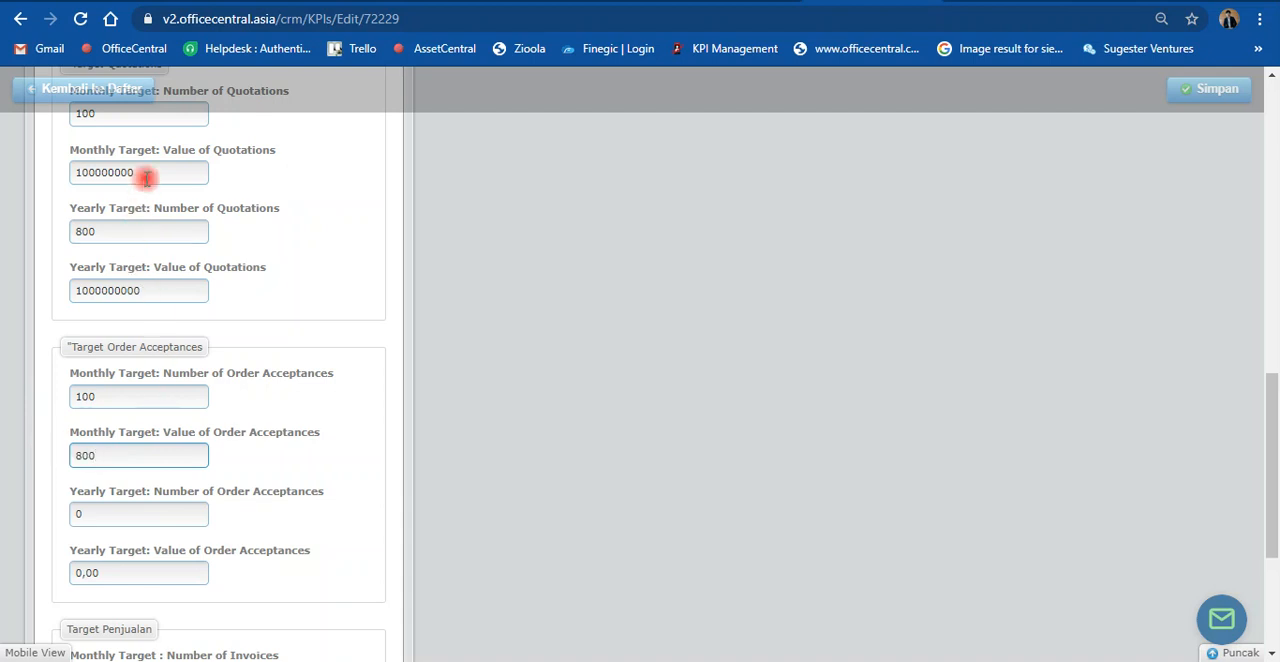
drag(149, 173, 40, 171)
key(ctrl+c)
drag(113, 459, 49, 448)
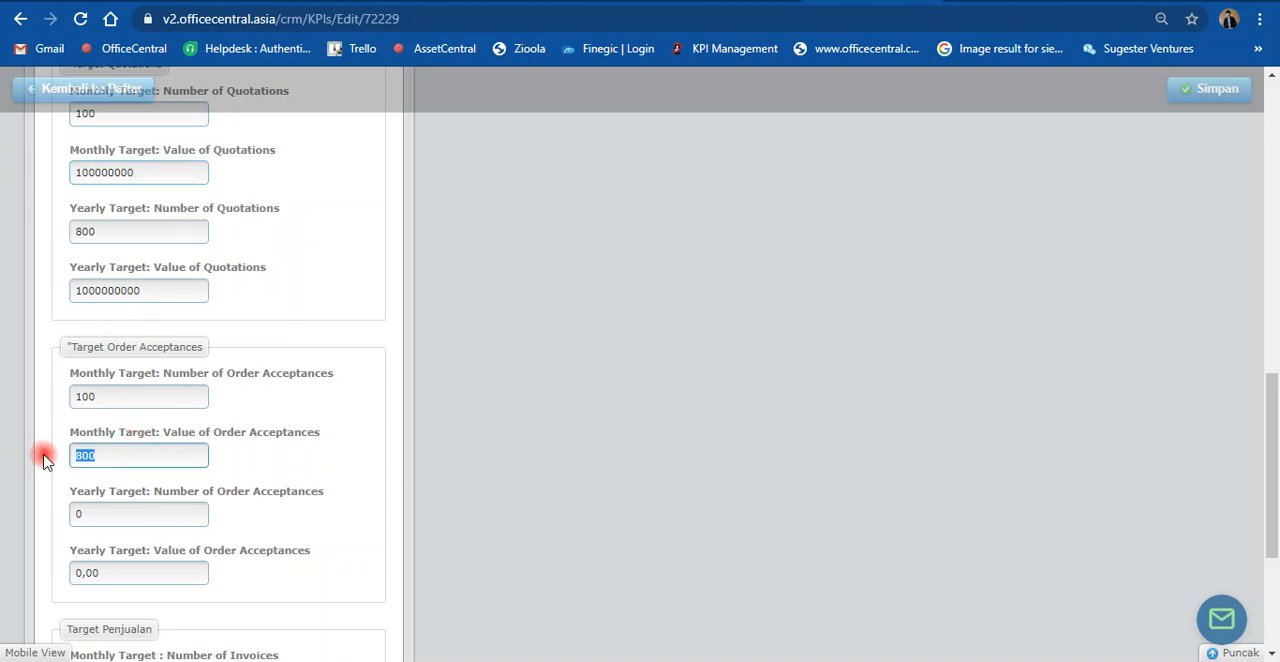
key(ctrl+v)
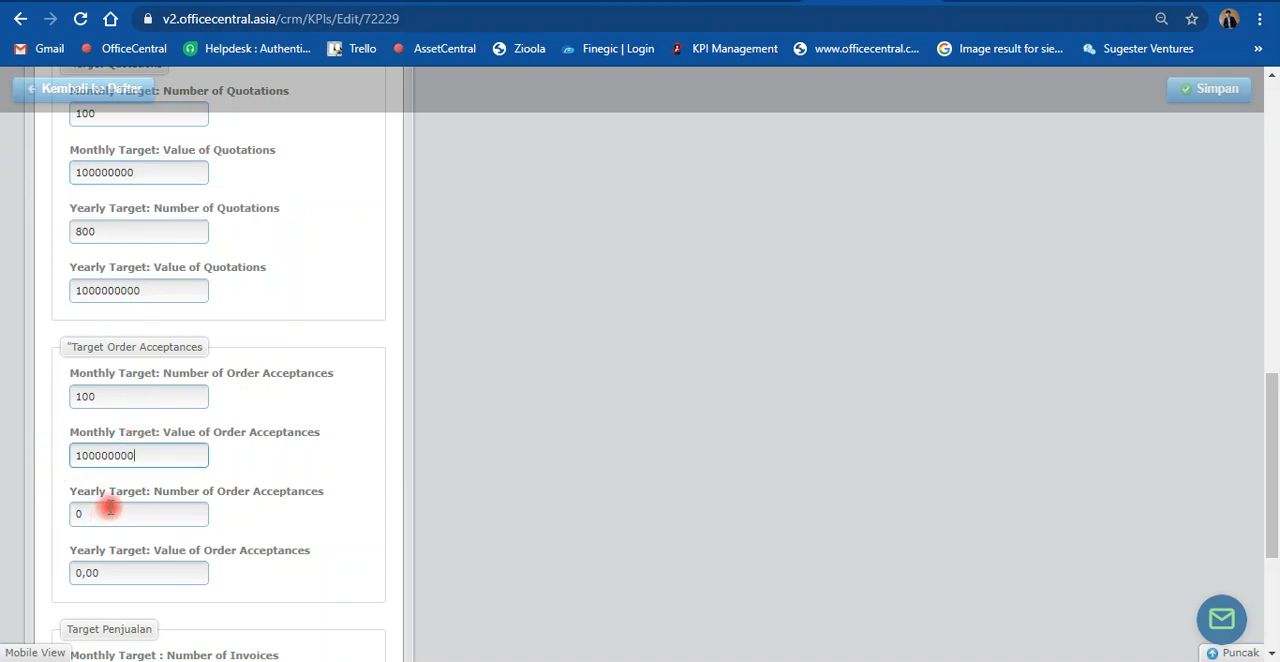
drag(100, 231, 78, 231)
key(ctrl+c)
drag(108, 514, 40, 514)
key(ctrl+v)
drag(137, 290, 51, 290)
key(ctrl+c)
drag(118, 572, 34, 566)
key(ctrl+v)
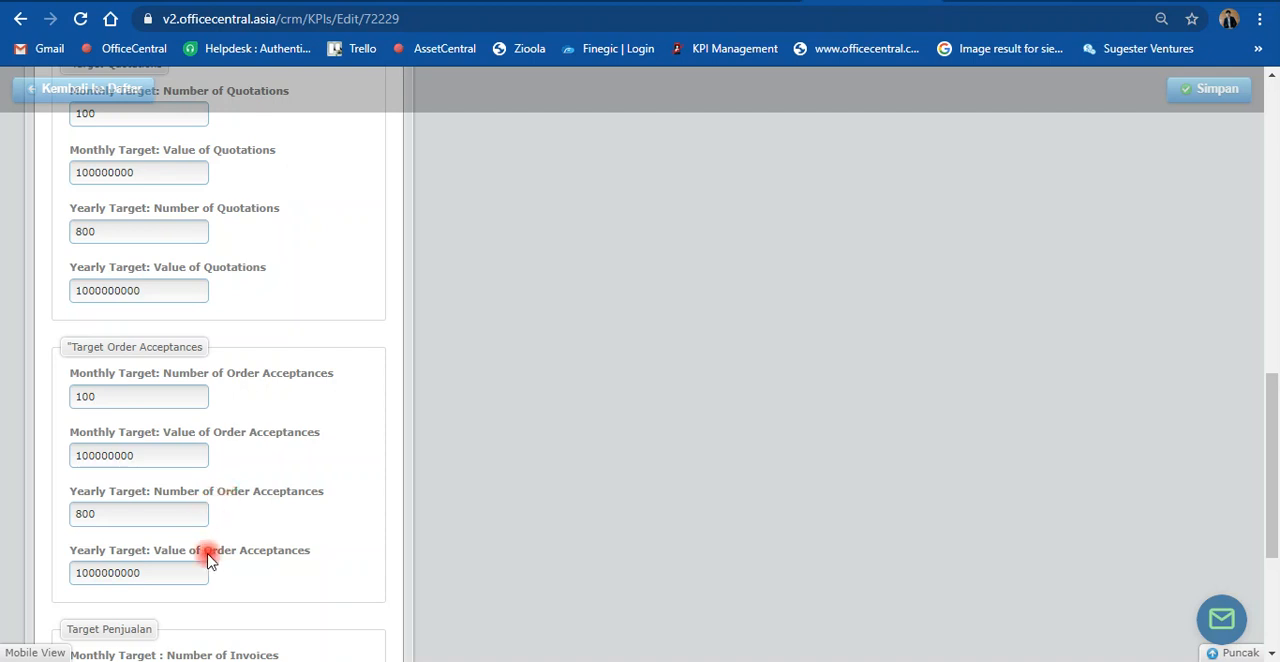
Step: Set the monthly sales targets to 50 invoices with a sales value of 600
scroll(238, 563, down, 3)
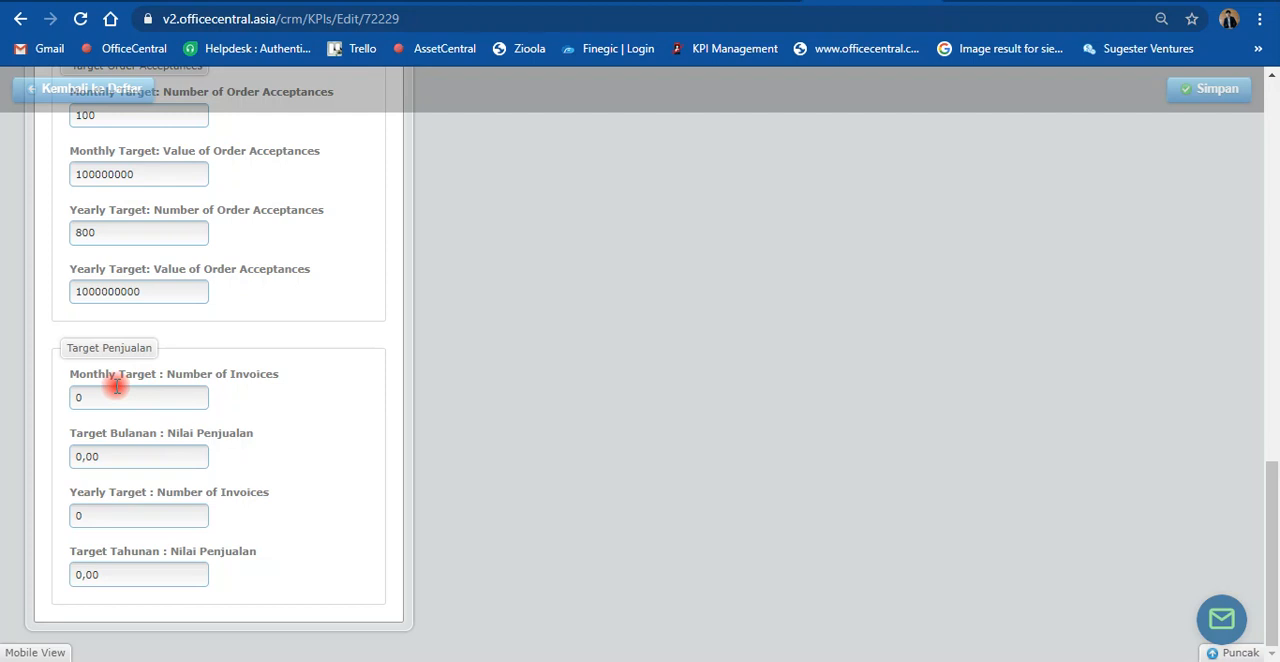
click(80, 398)
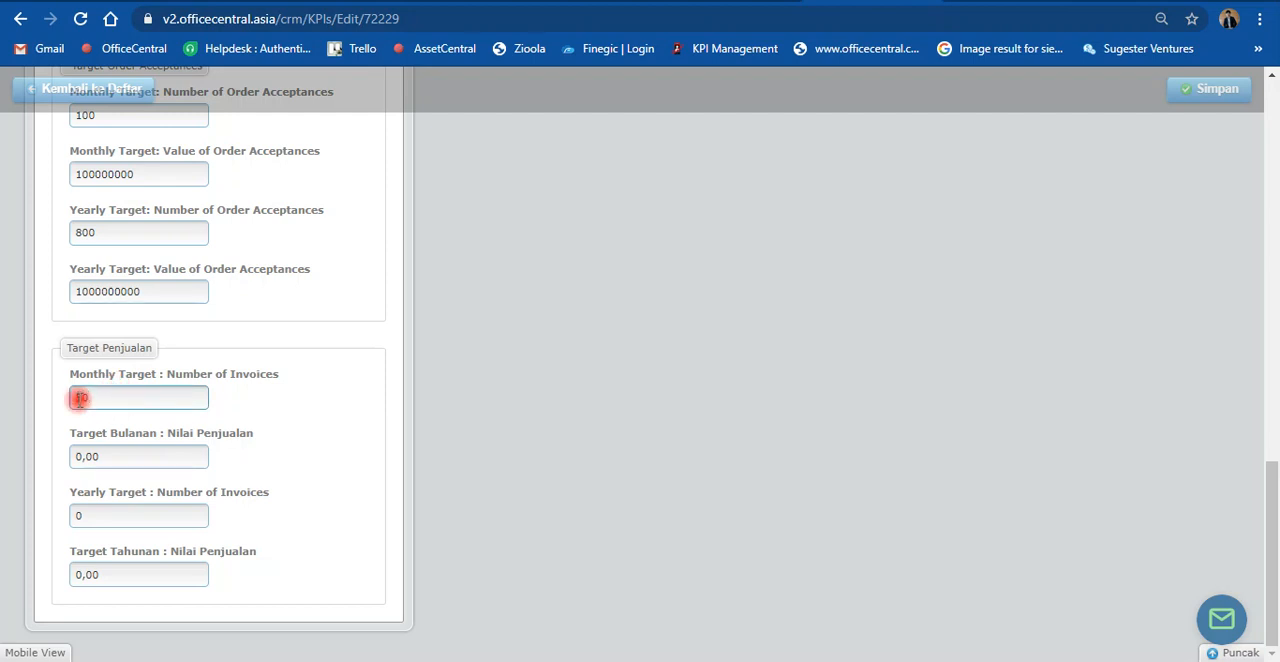
text(50)
click(115, 457)
drag(115, 457, 8, 456)
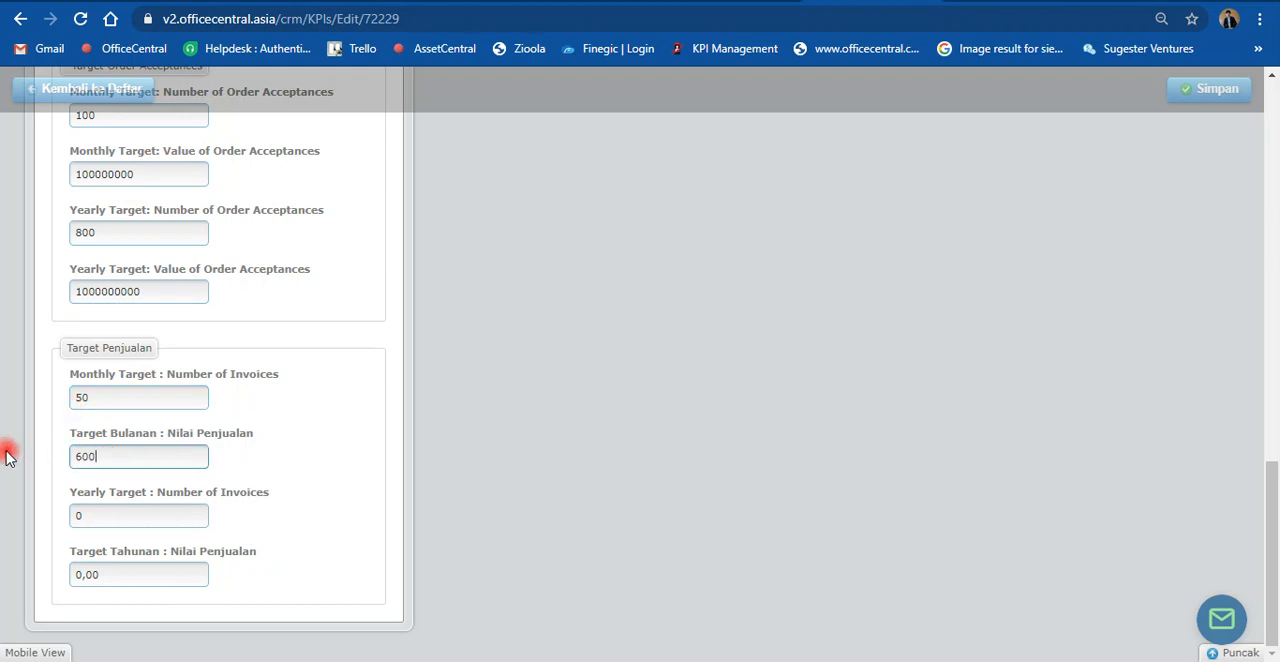
drag(91, 516, 44, 521)
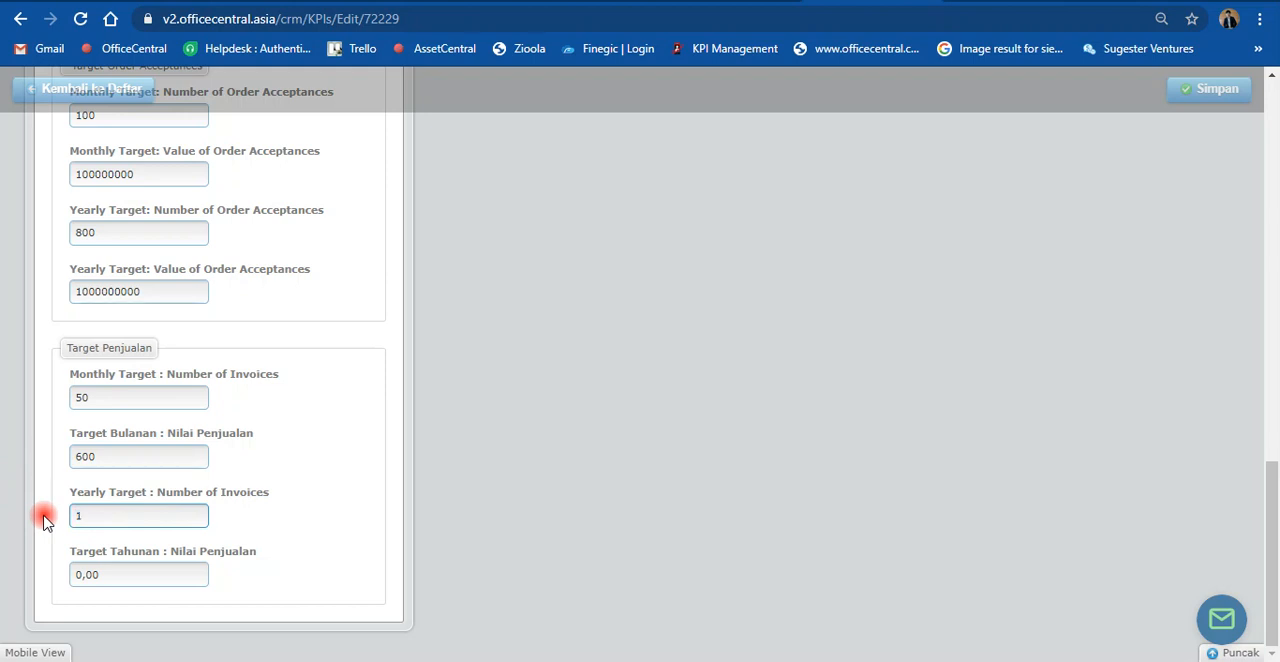
text(100000000)
key(ctrl+a)
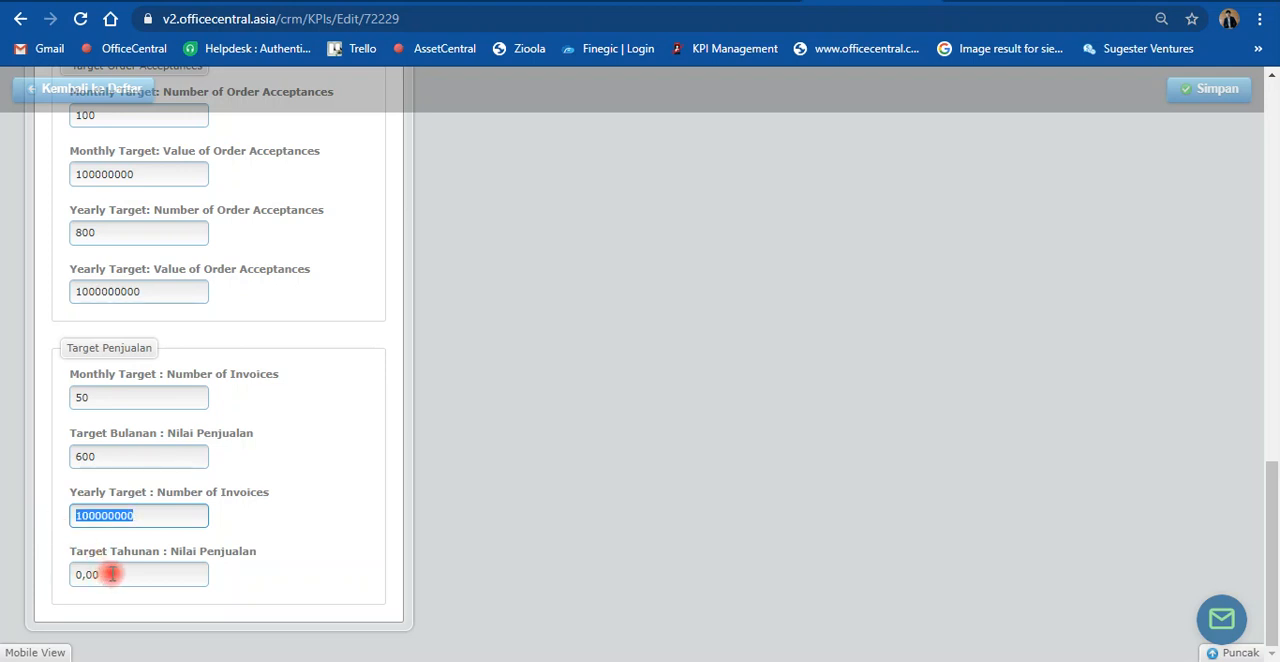
key(Tab)
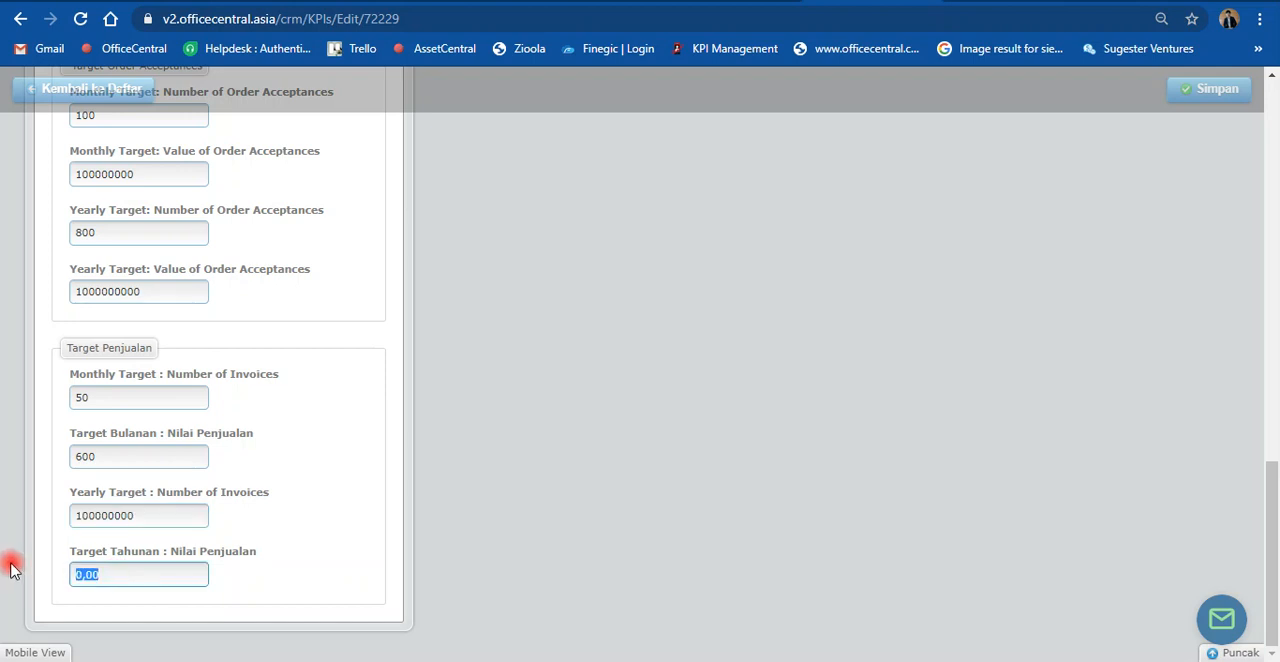
key(ctrl+v)
text(0)
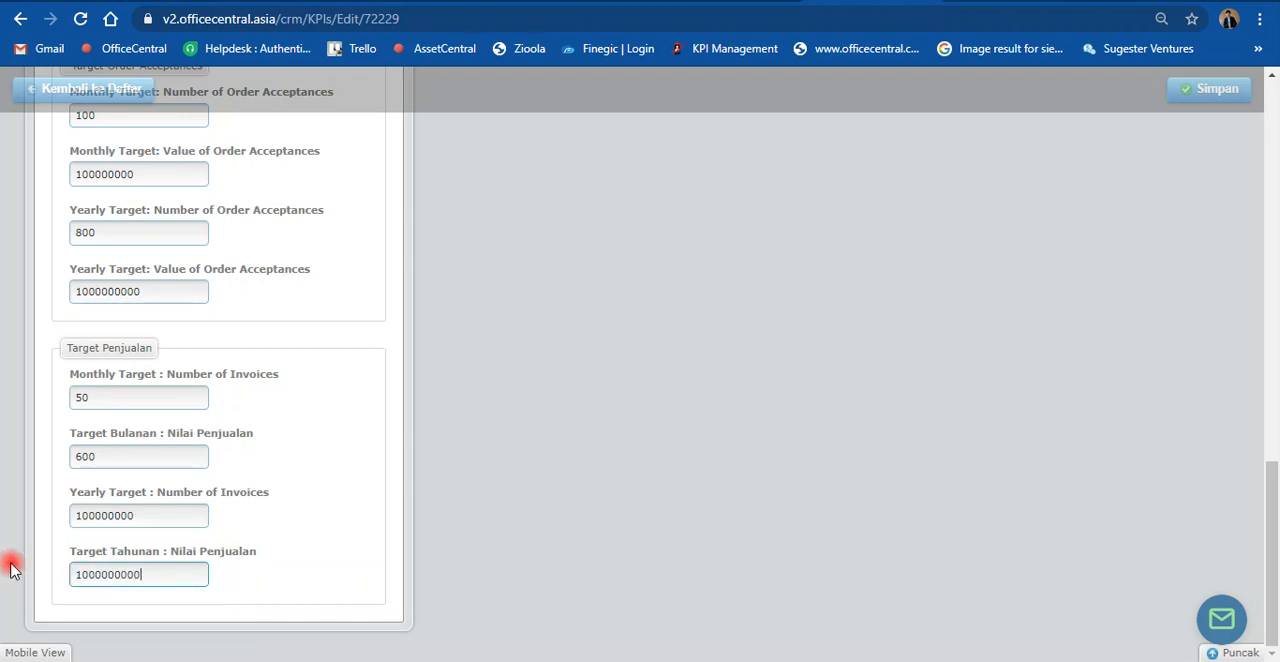
Step: Correct the monthly sales value to 100000000 and the yearly number of invoices to 600
drag(180, 515, 30, 525)
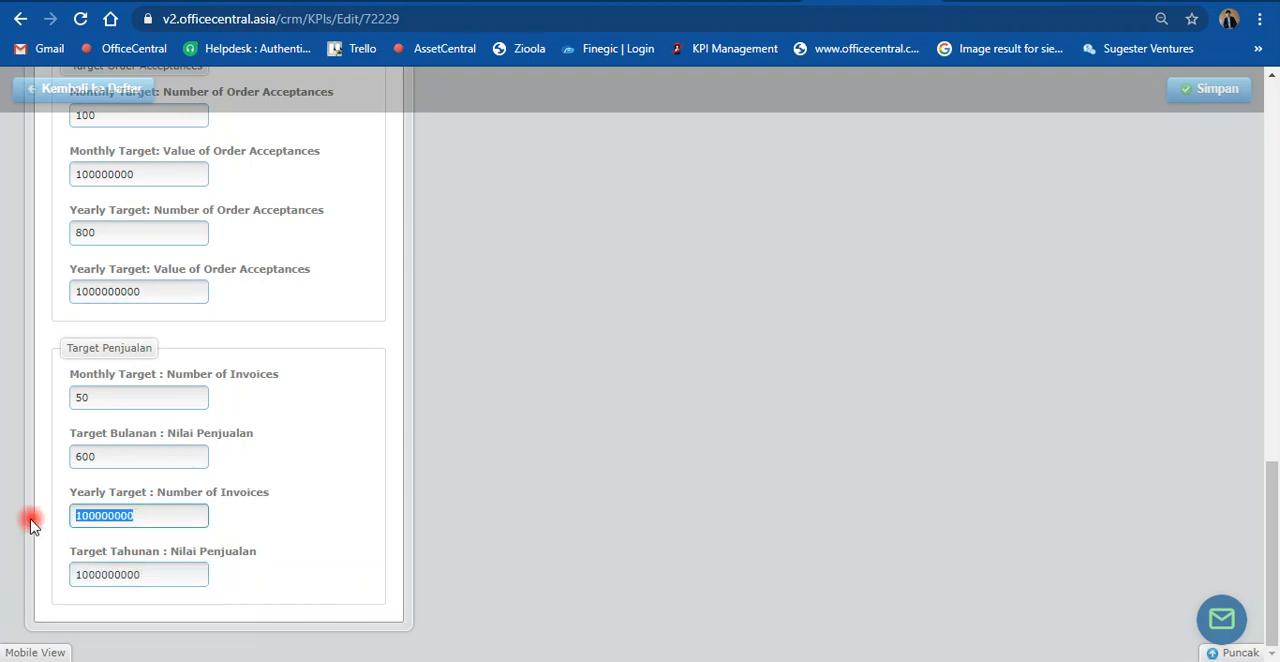
key(BackSpace)
drag(102, 456, 55, 460)
key(ctrl+v)
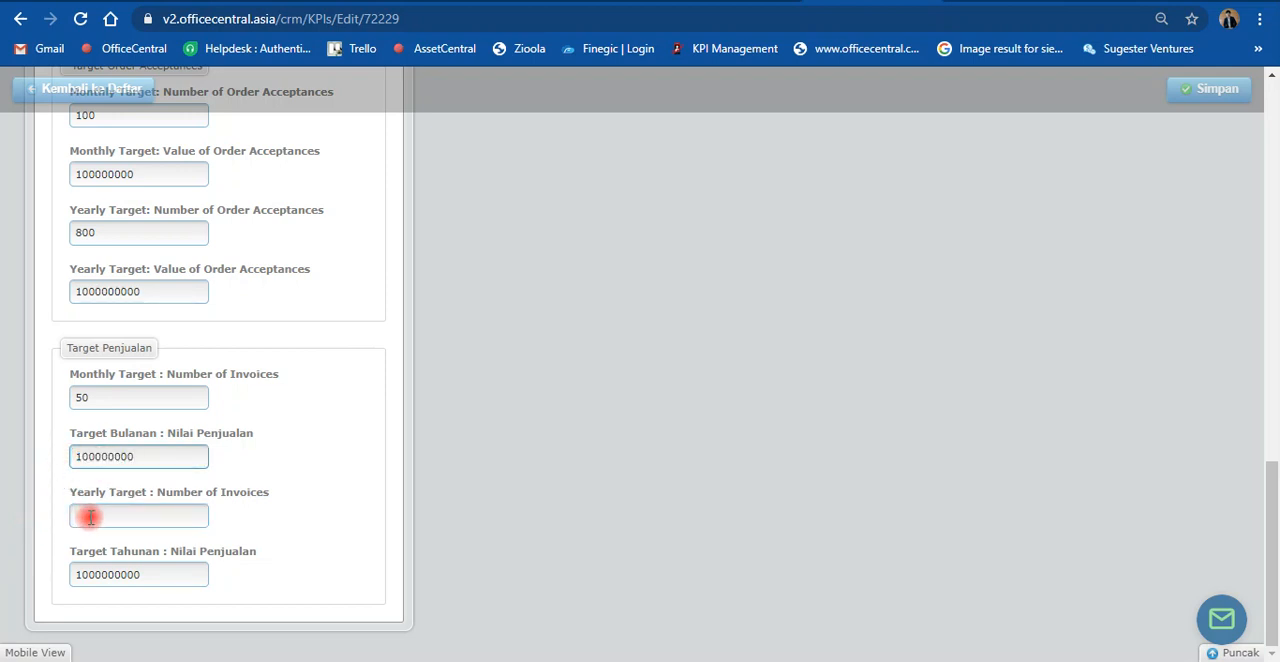
click(90, 516)
text(600)
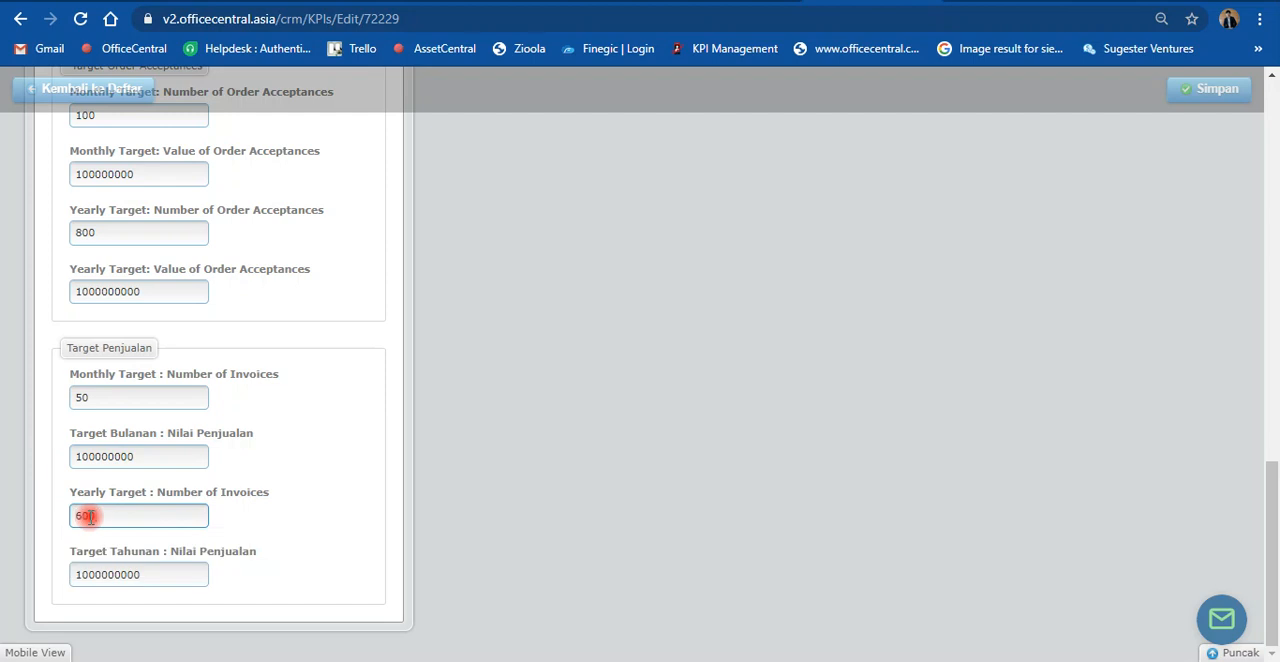
click(402, 503)
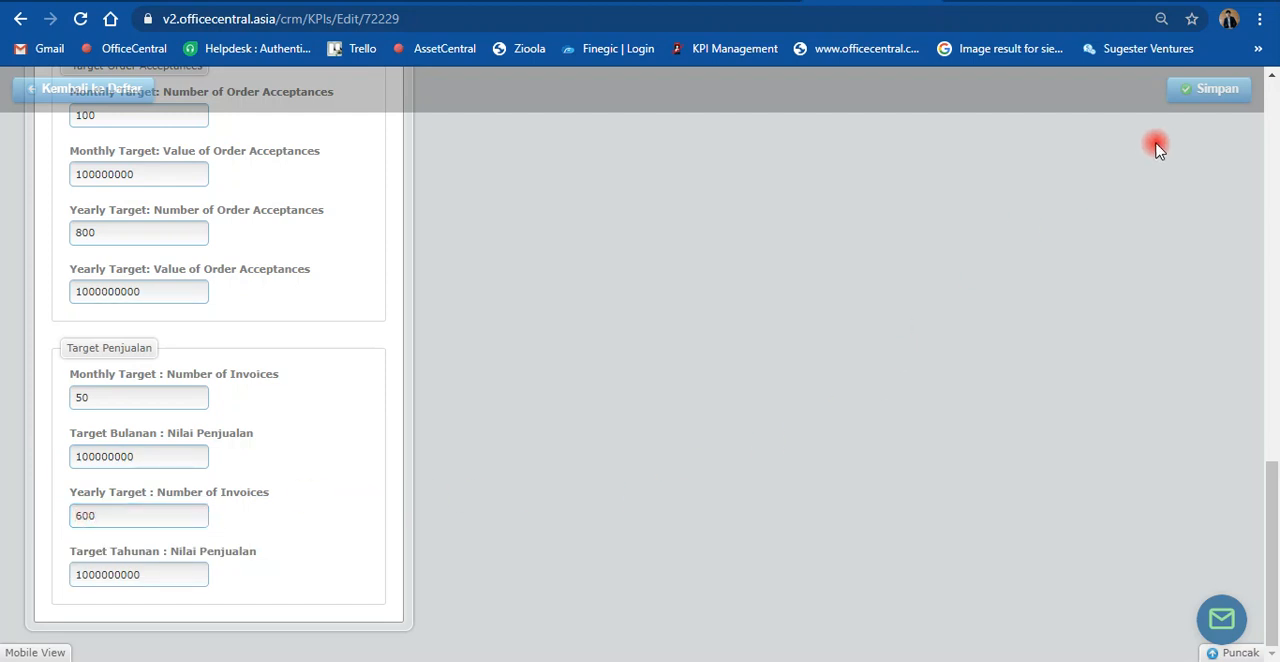
Step: Save the employee's KPI targets and review the saved values
click(1182, 95)
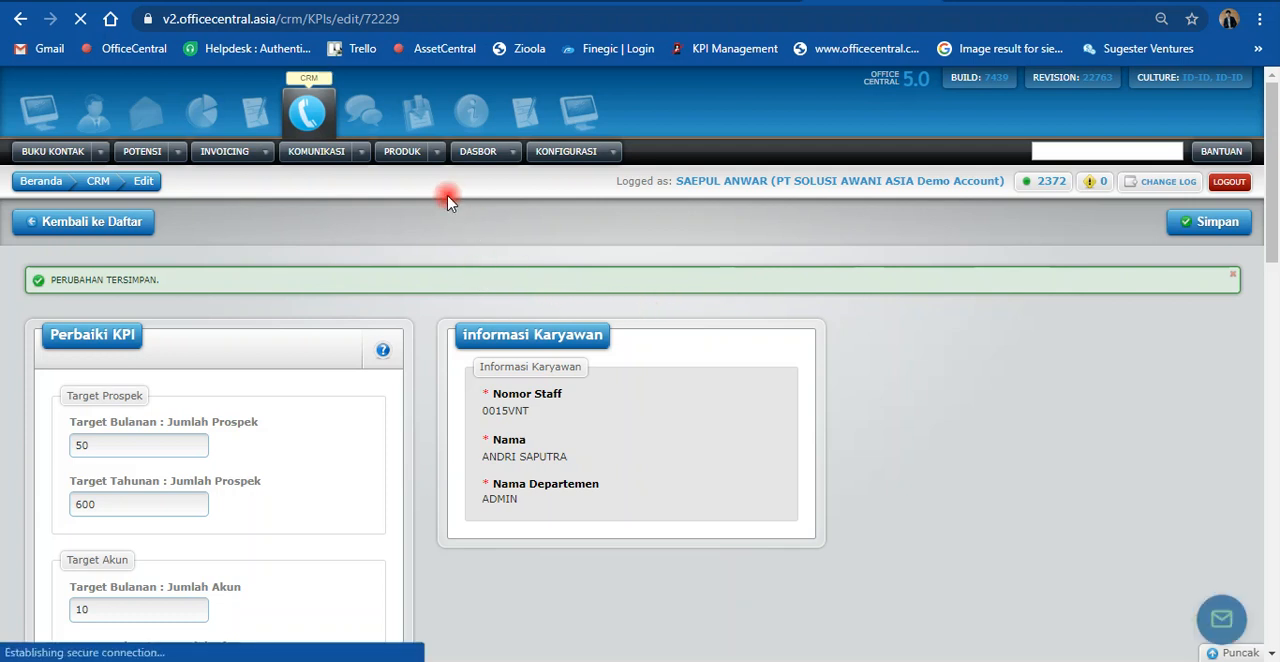
scroll(330, 343, down, 8)
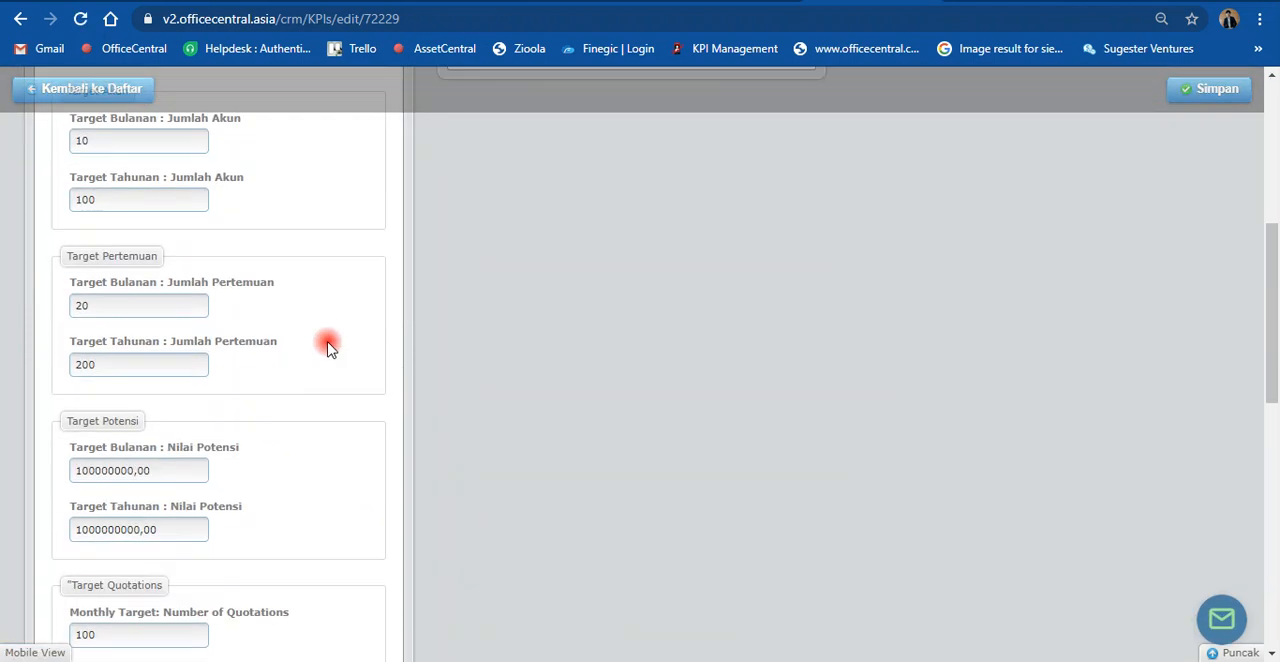
scroll(330, 346, down, 5)
scroll(329, 343, up, 15)
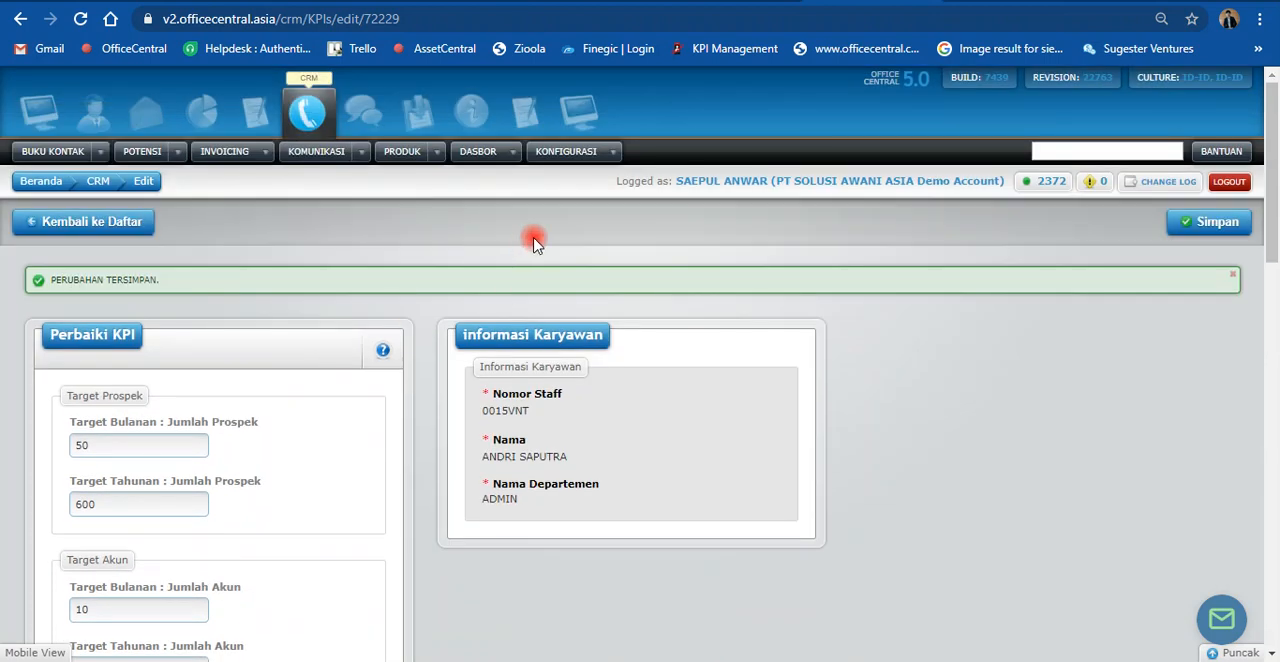
Step: Chart Nilai Penjualan for 2020 on the KPI Penjualan dashboard and inspect the achievement for 1/2020
mouse_move(512, 152)
click(556, 377)
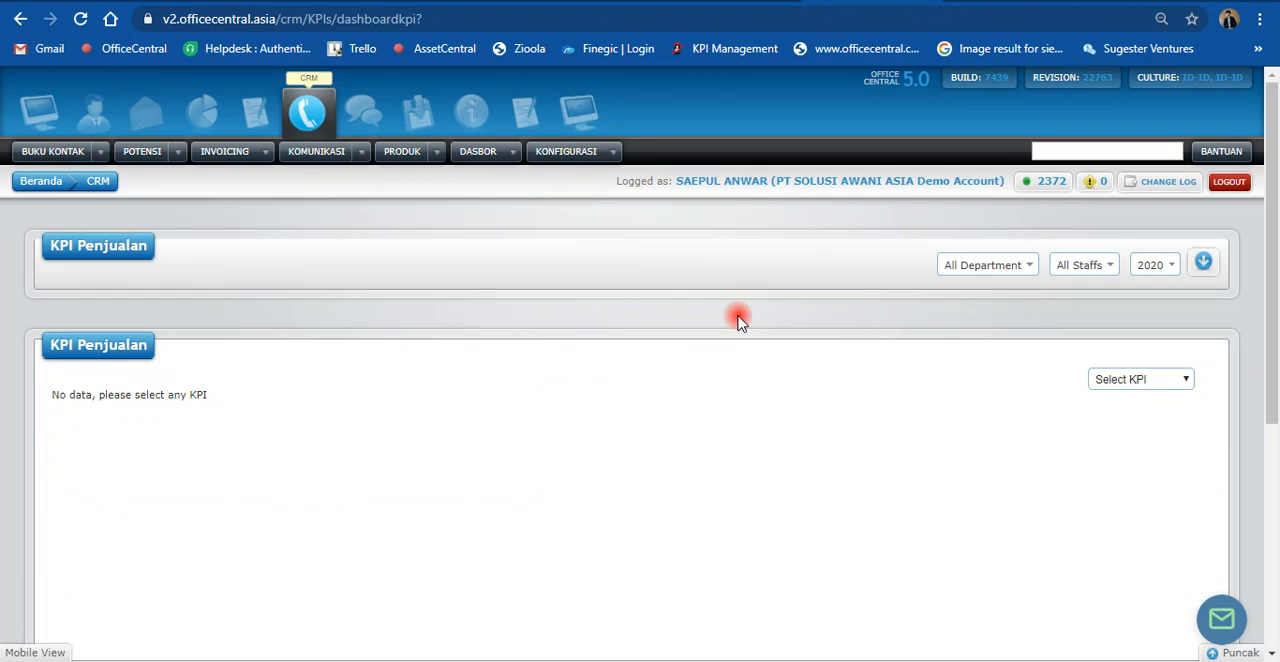
scroll(740, 320, down, 1)
scroll(740, 320, down, 3)
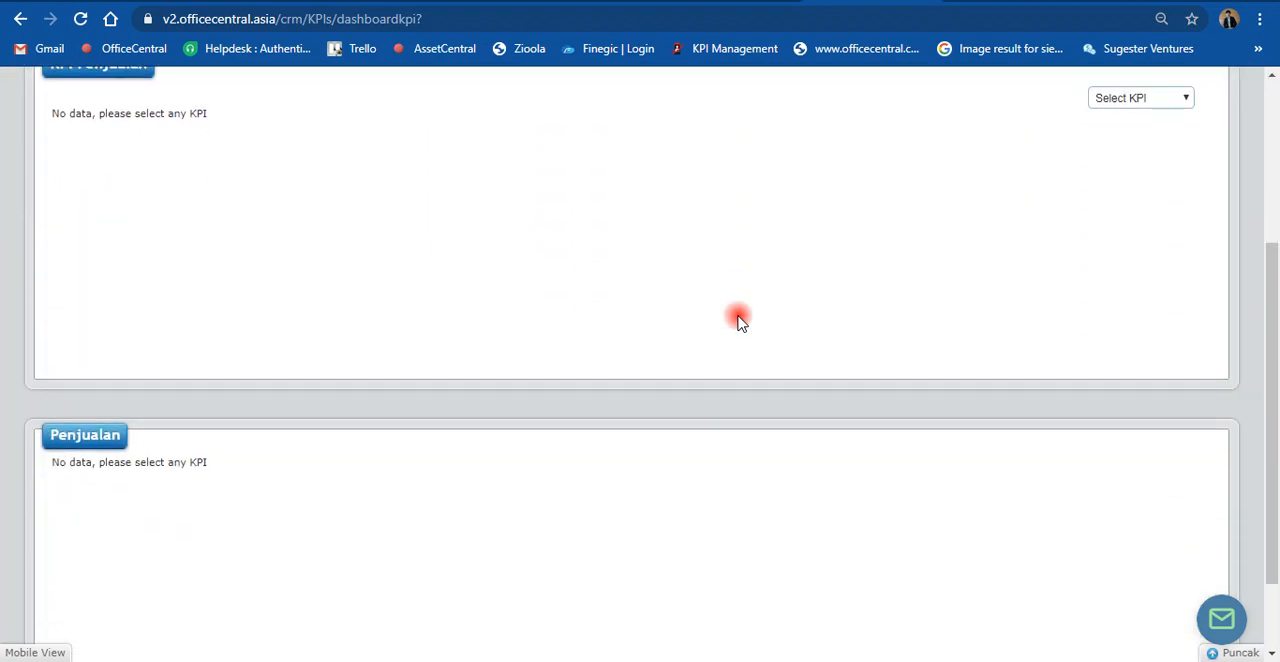
scroll(740, 320, up, 4)
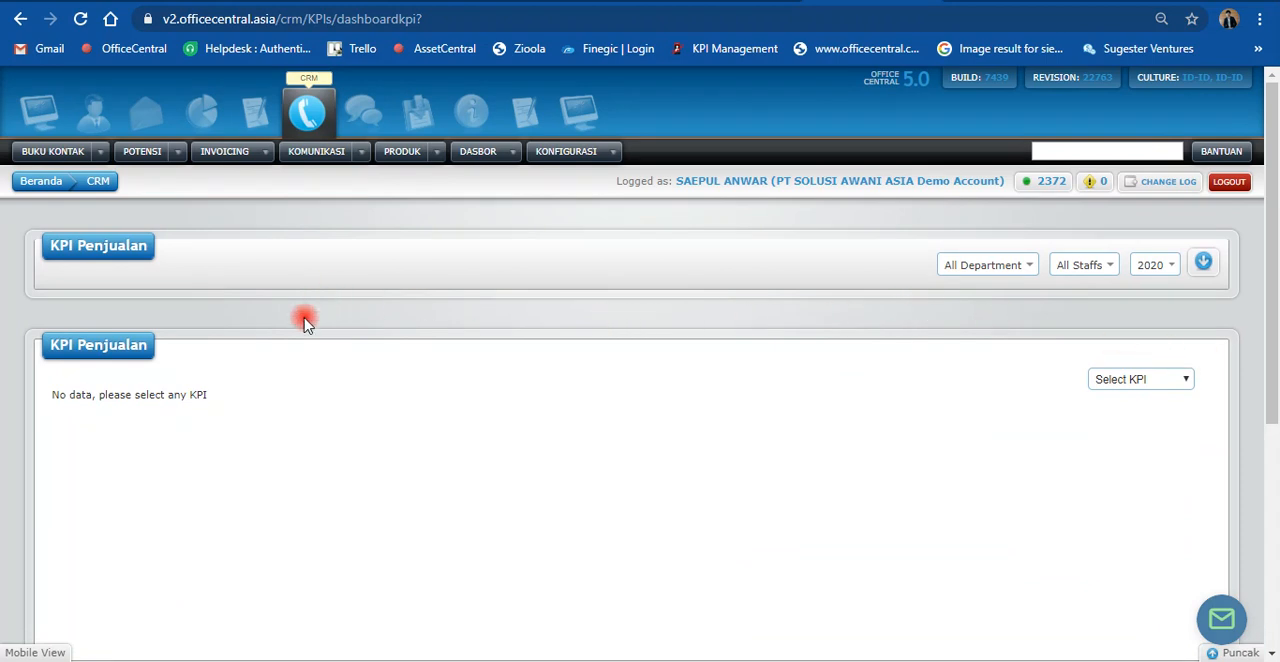
click(1142, 380)
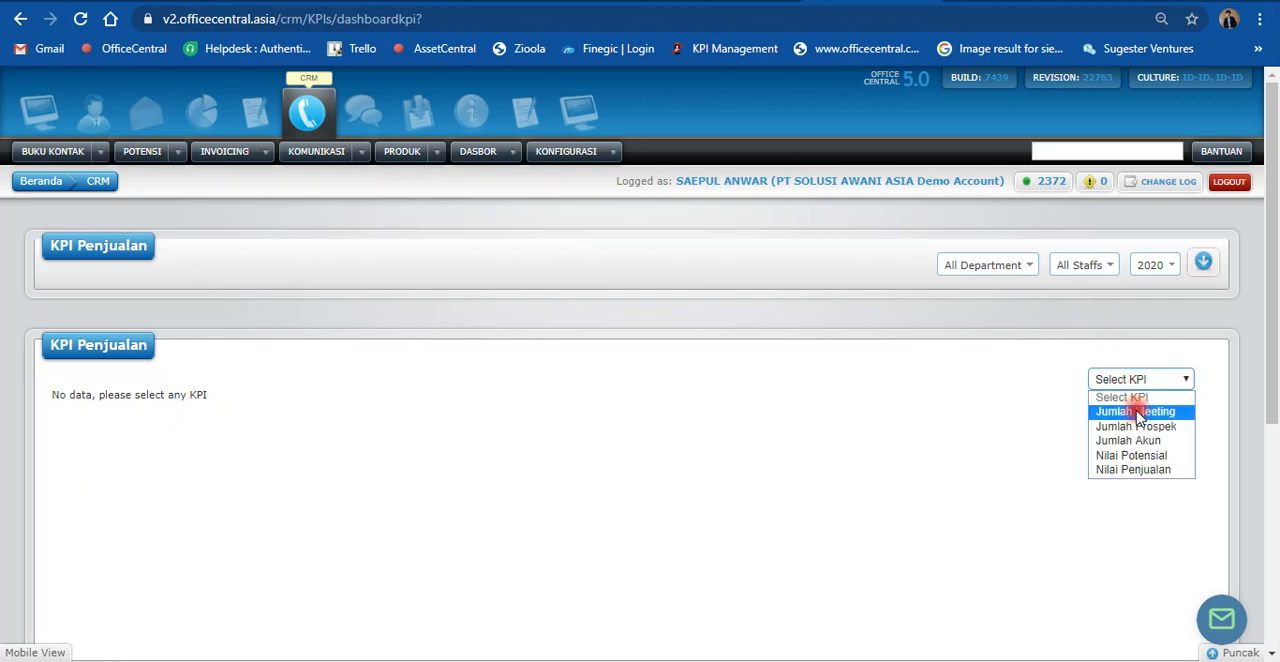
click(1128, 475)
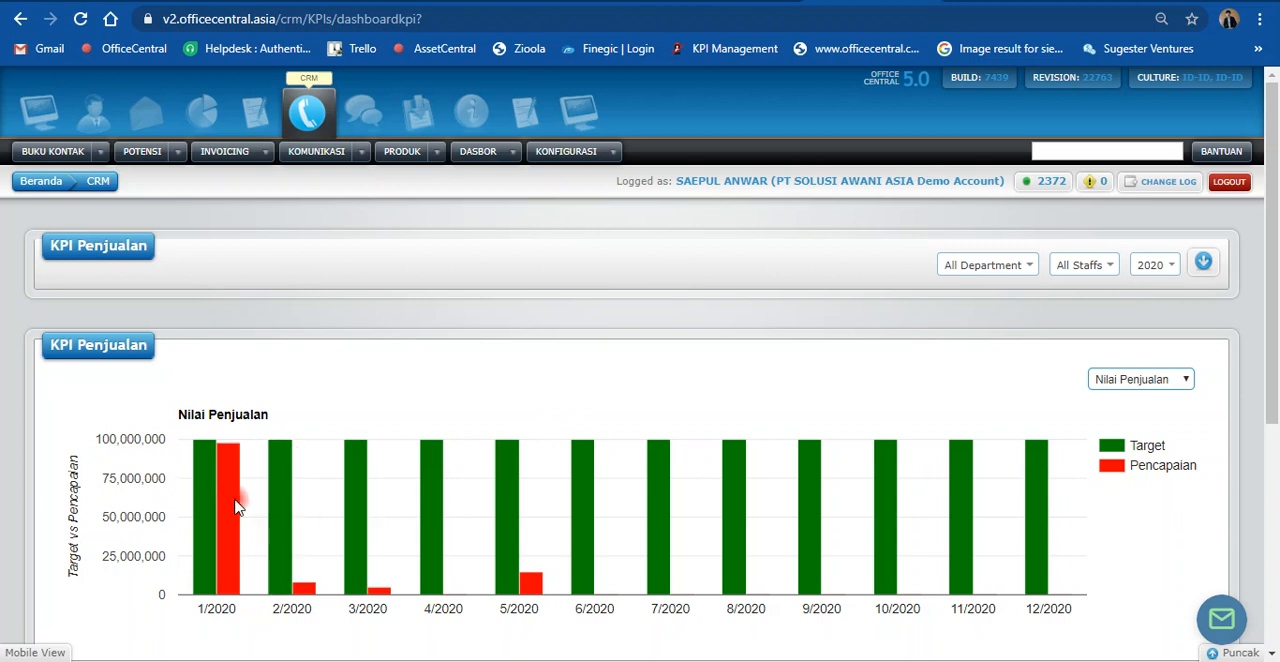
mouse_move(232, 518)
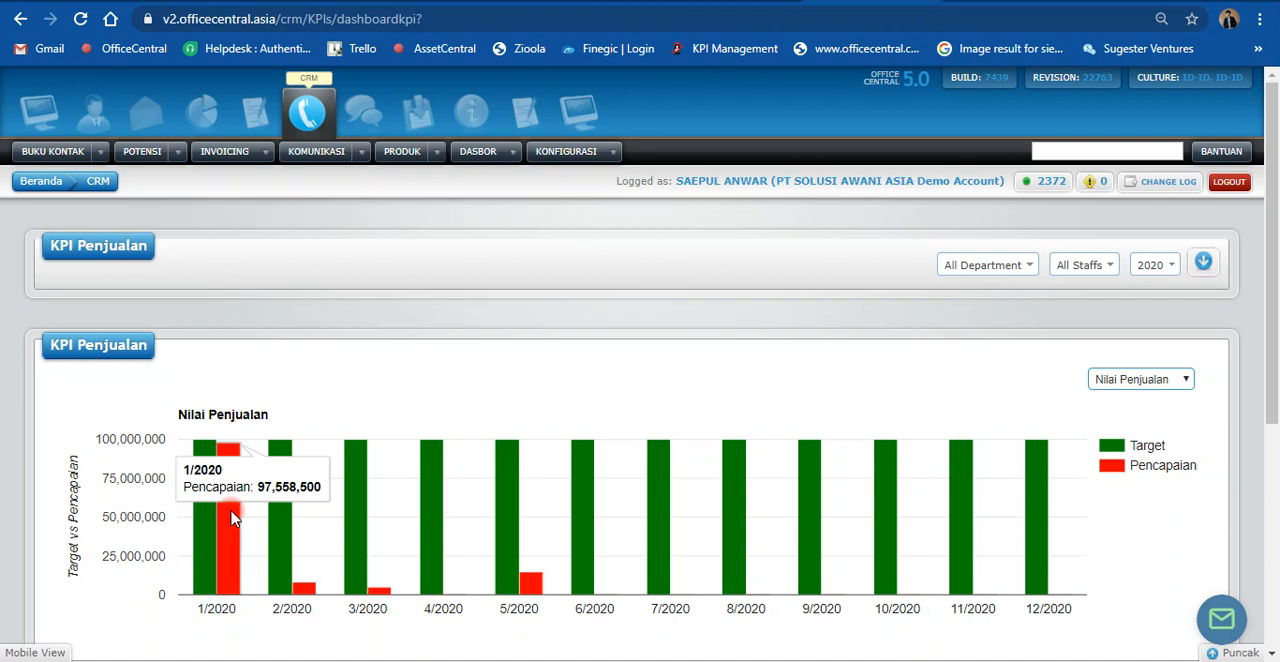
Step: Open the CRM invoice list and expand its Pencarian search filters
click(265, 152)
mouse_move(362, 347)
click(438, 368)
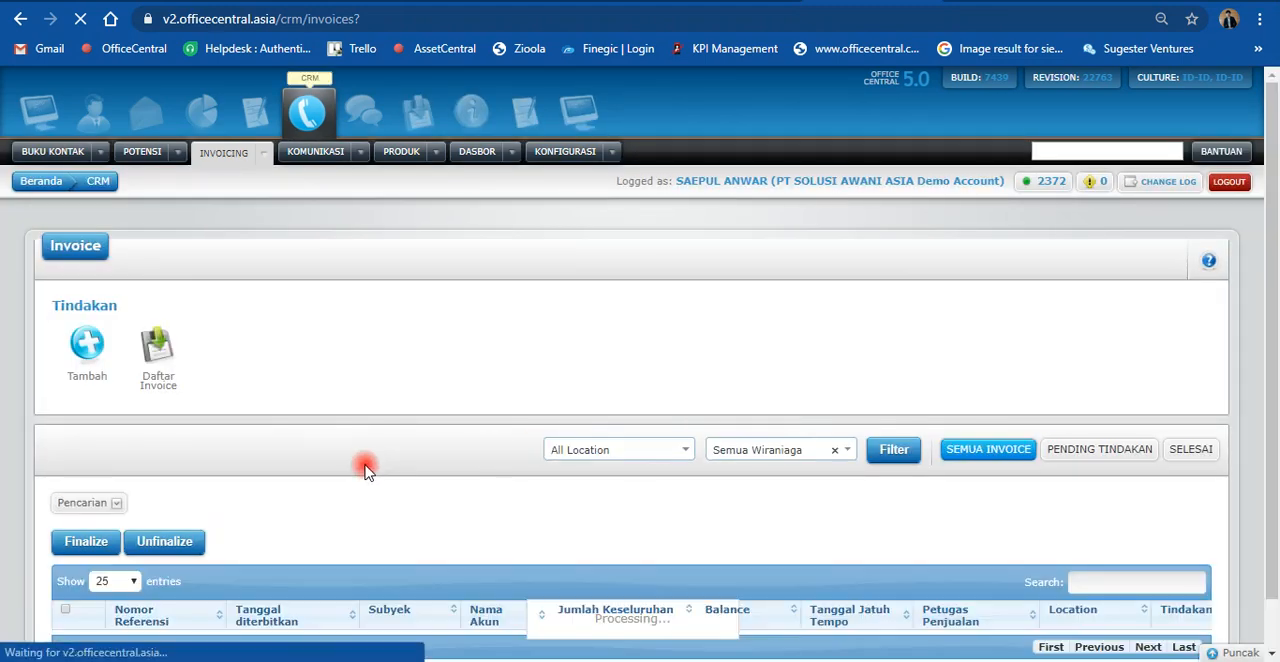
scroll(370, 461, down, 3)
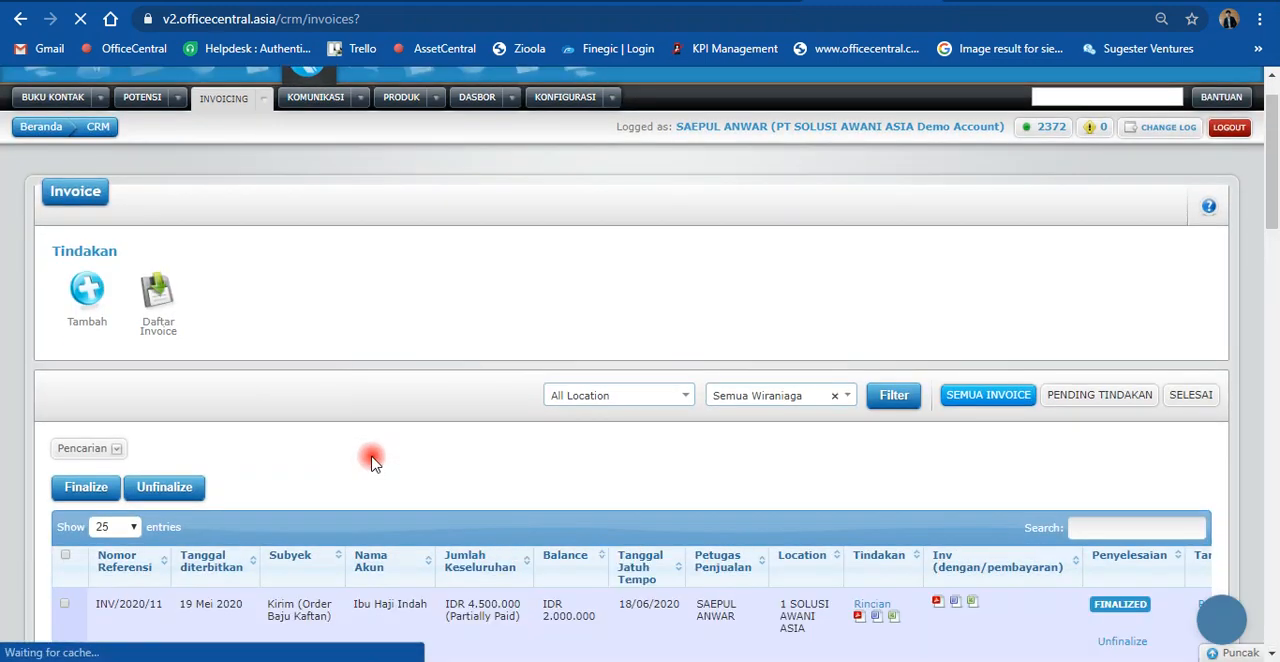
click(97, 260)
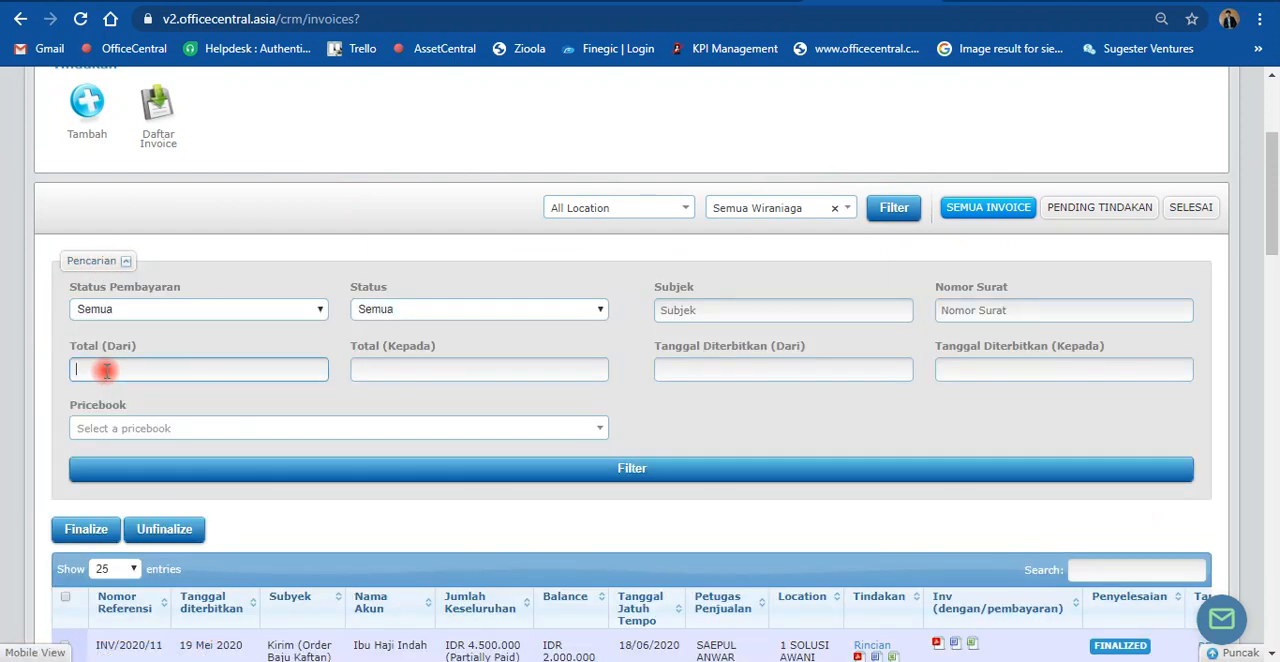
Step: Set the start of the invoice issue date filter to 1 Jan 2020
click(681, 373)
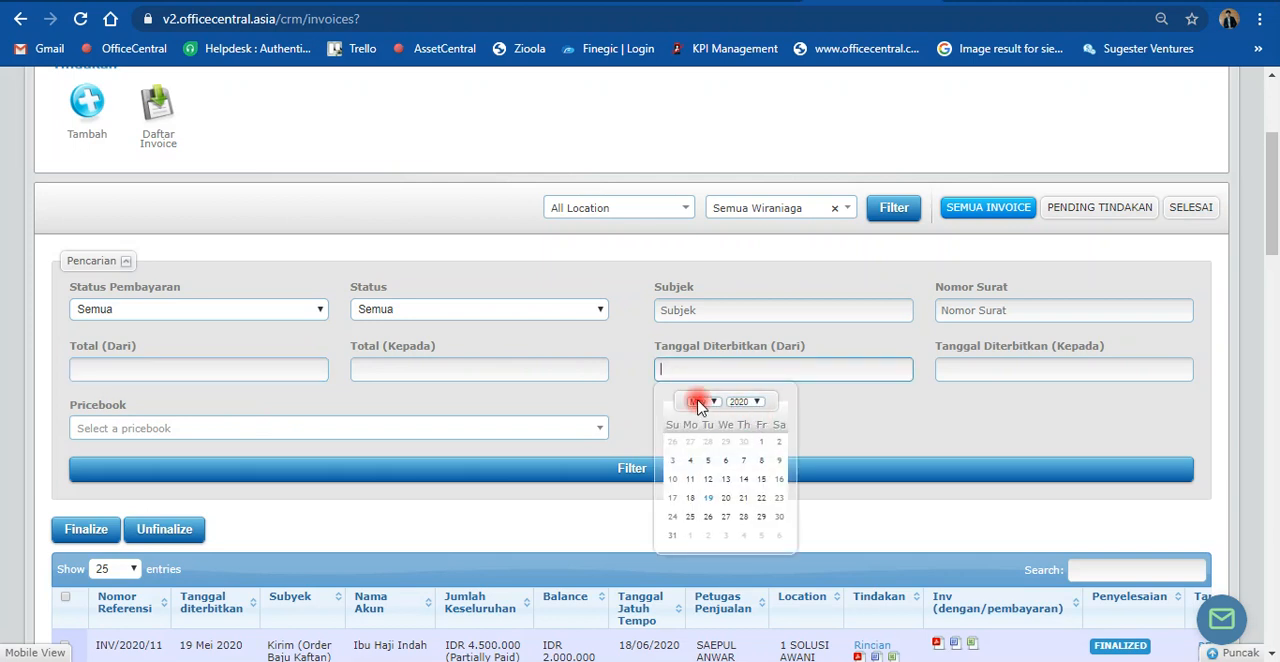
click(701, 401)
click(701, 415)
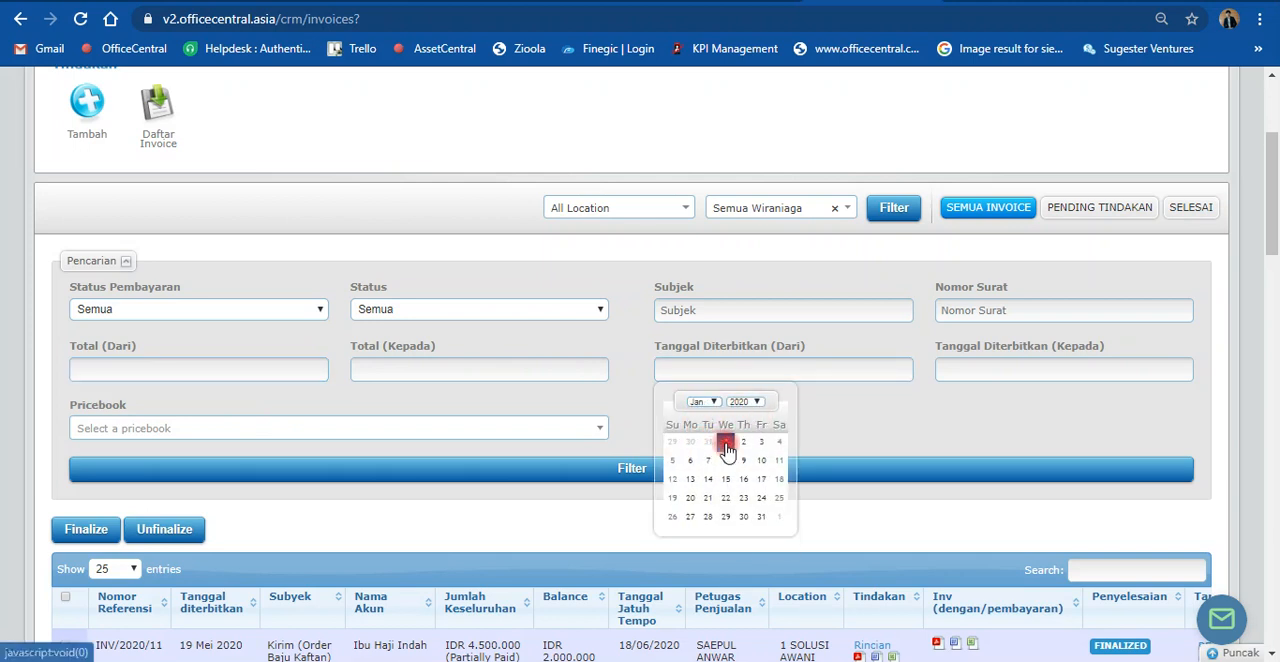
click(725, 442)
Step: Set the end of the invoice issue date filter to 31 Jan 2020, apply it, and review the filtered invoices
click(980, 369)
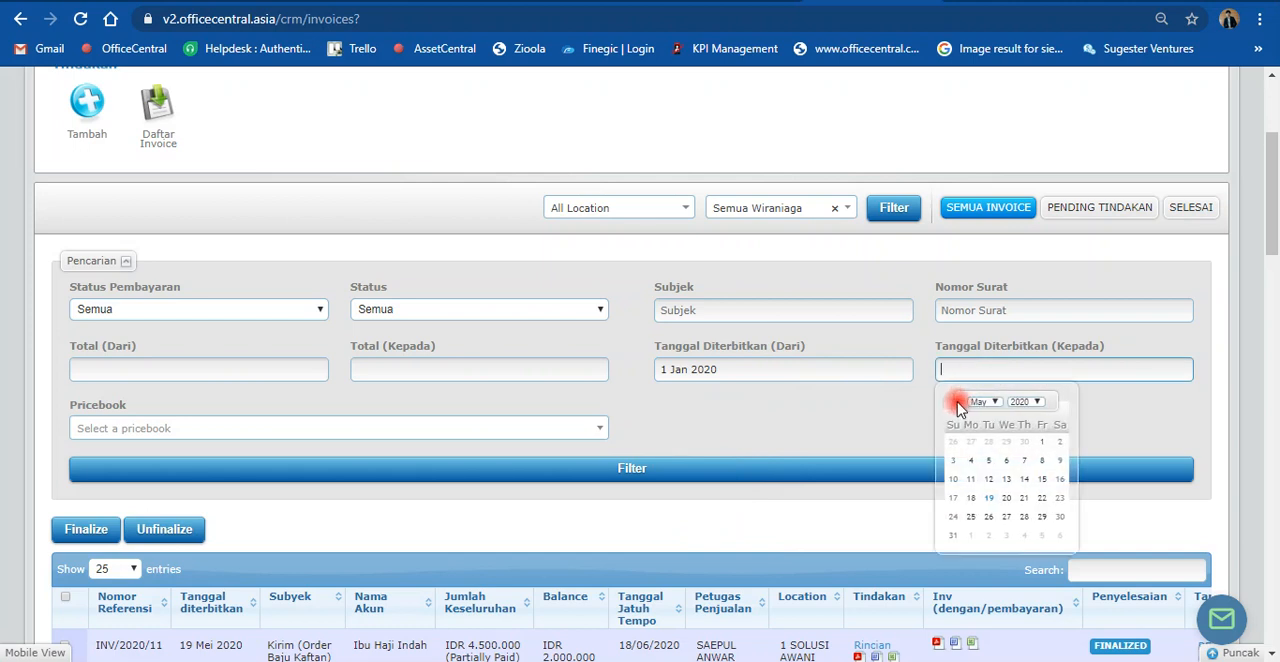
click(981, 401)
click(1010, 449)
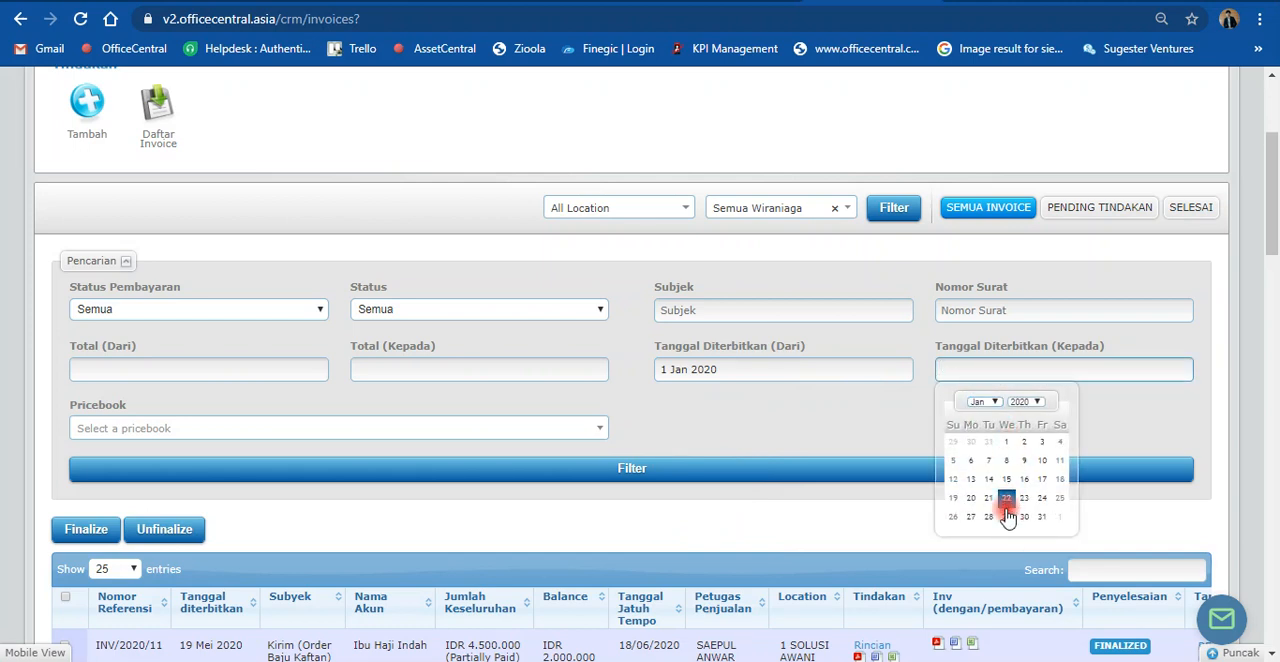
click(1042, 517)
click(880, 476)
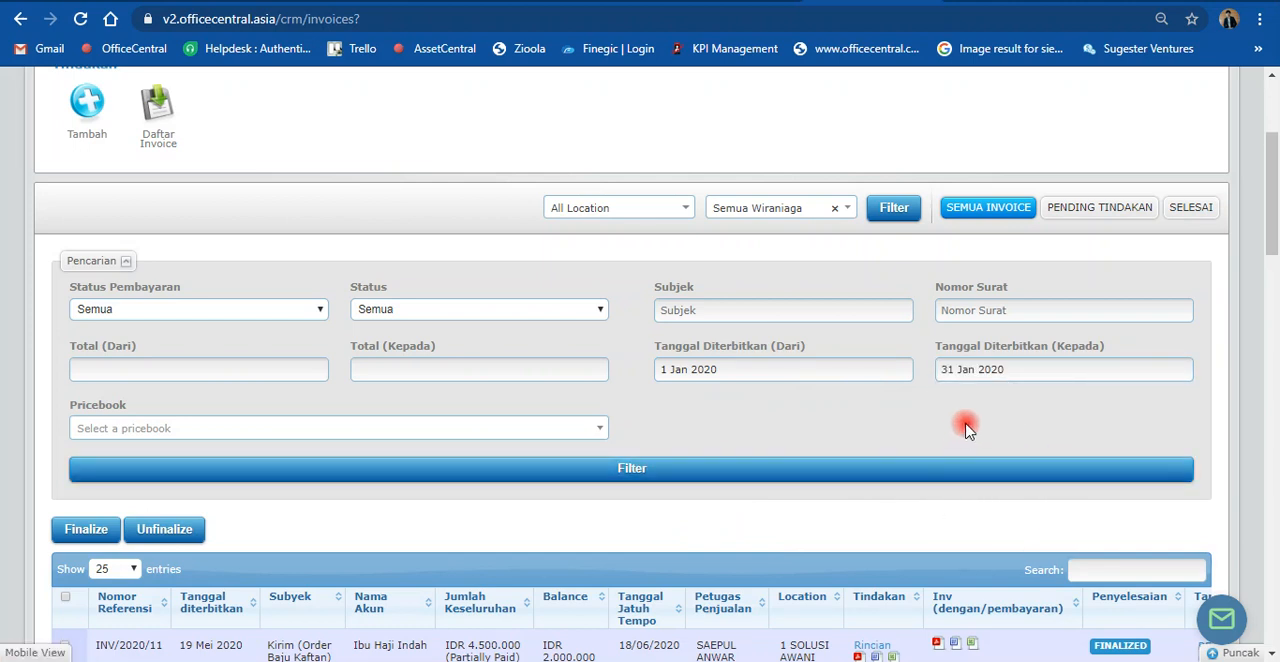
scroll(966, 423, down, 2)
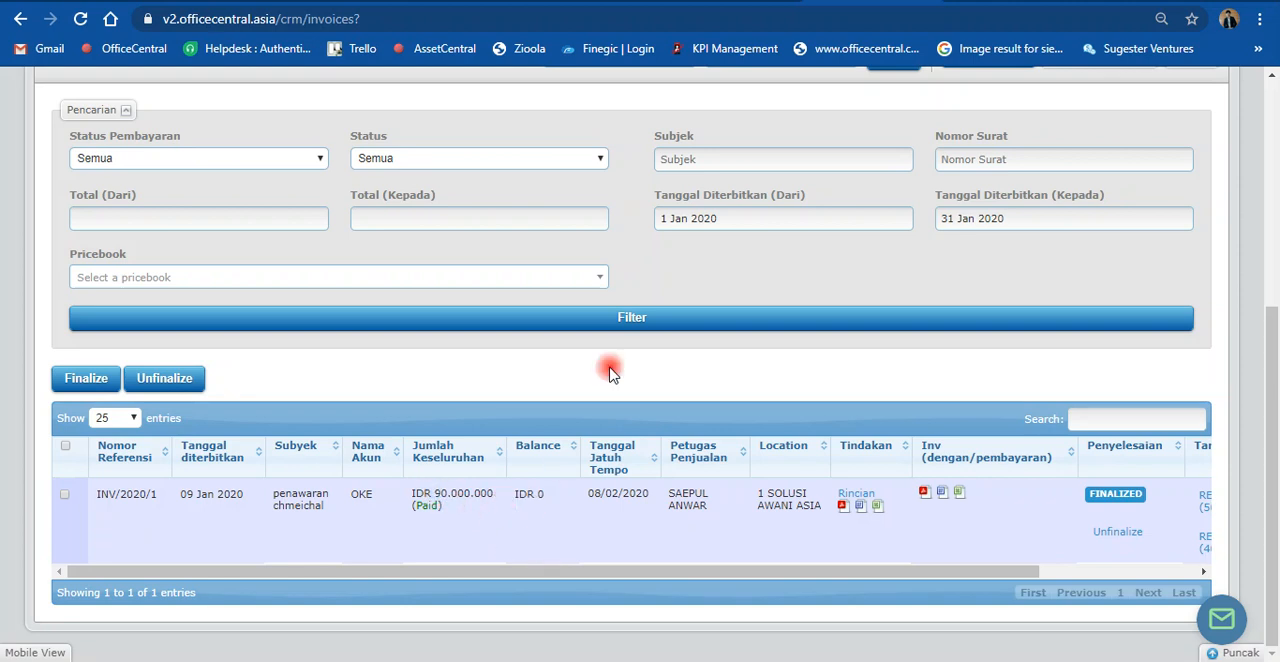
Step: Check the other open CRM pages, close the ones no longer needed, and return to the Nilai Buku product list
click(740, 1)
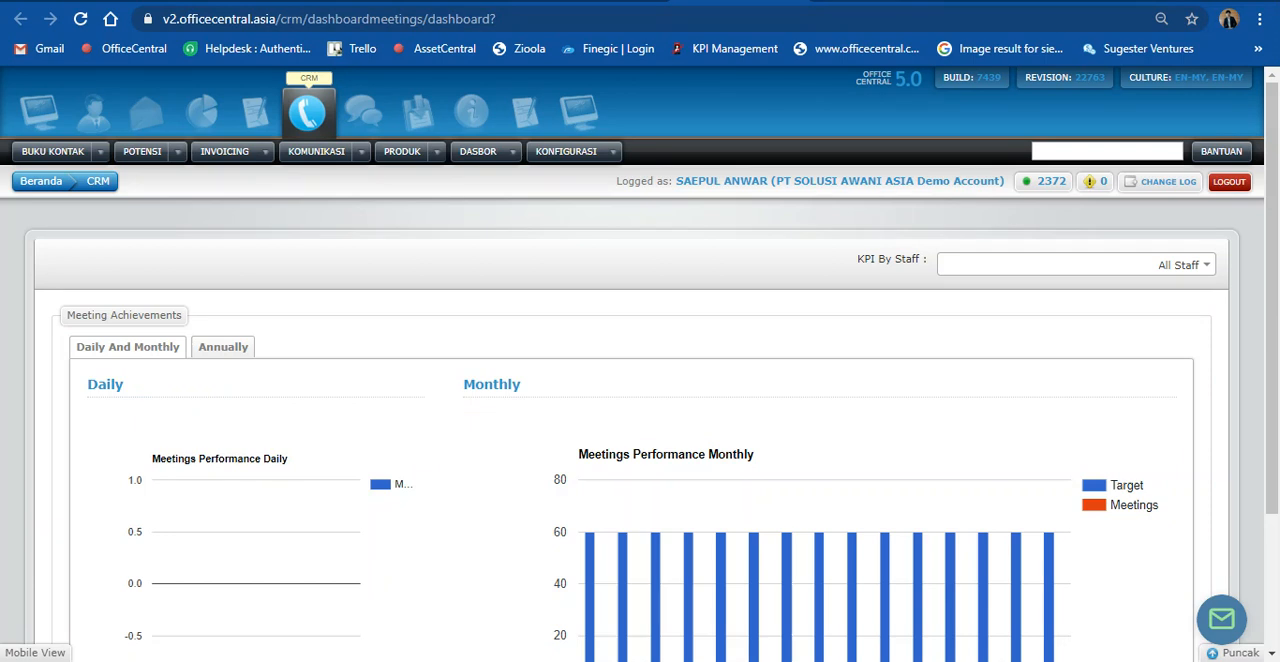
click(1004, 1)
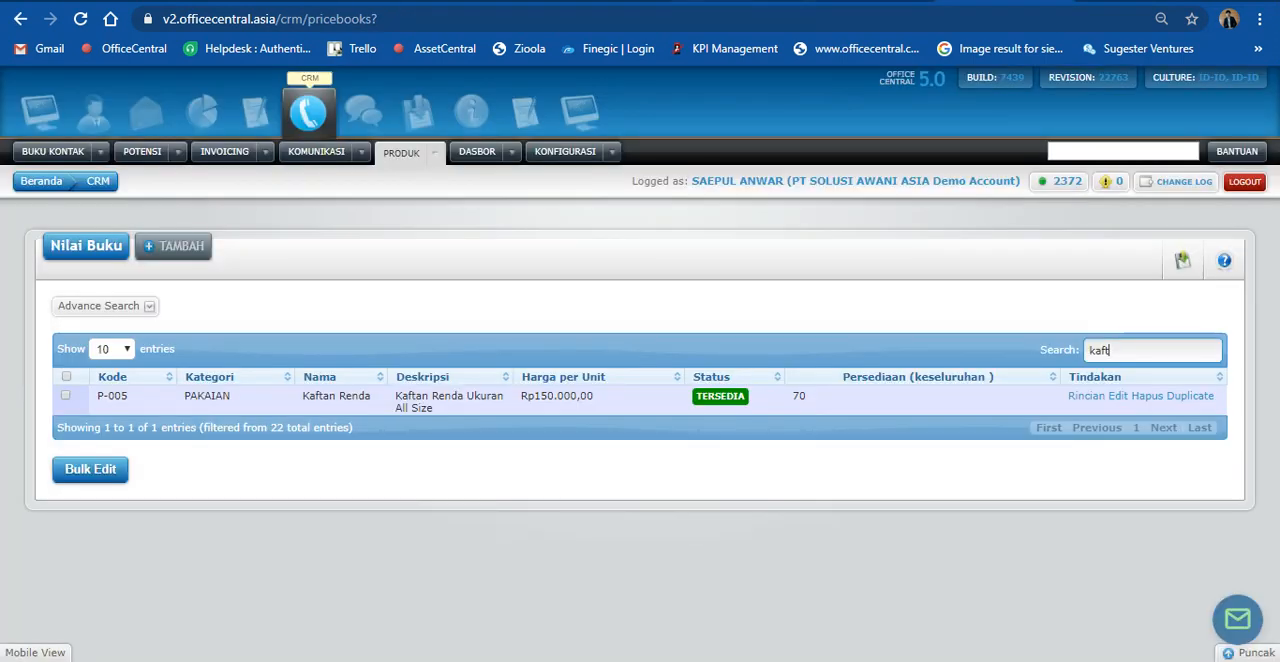
click(607, 1)
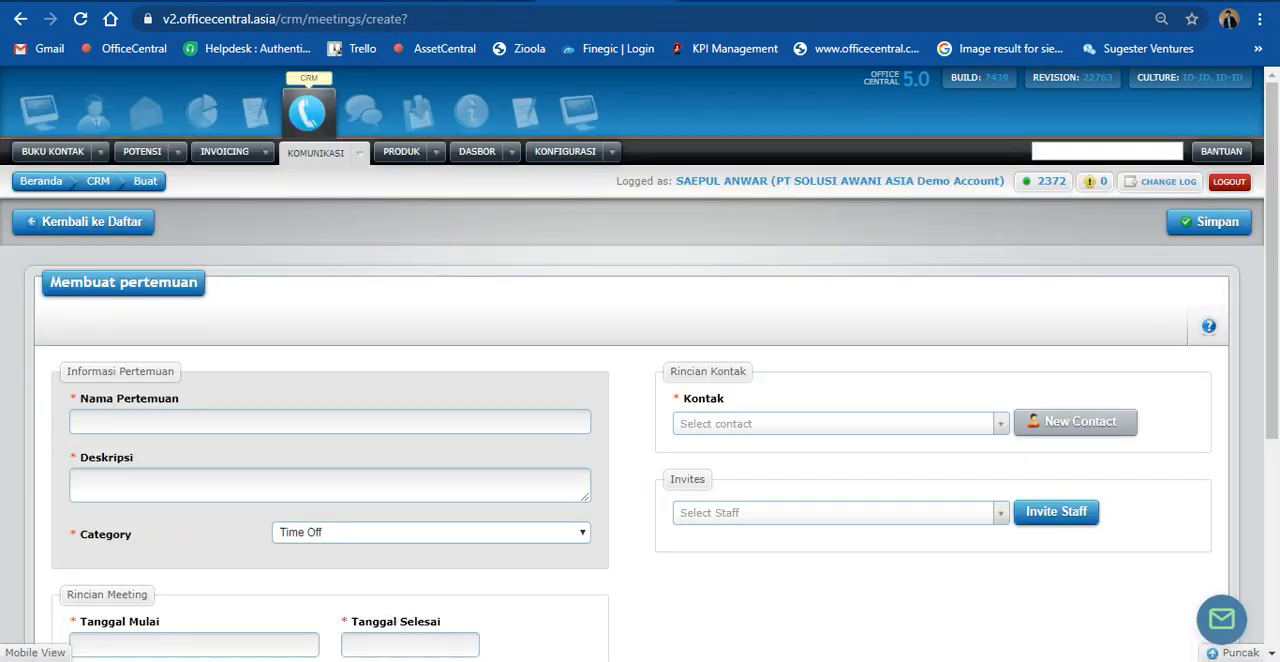
key(ctrl+w)
key(ctrl+w)
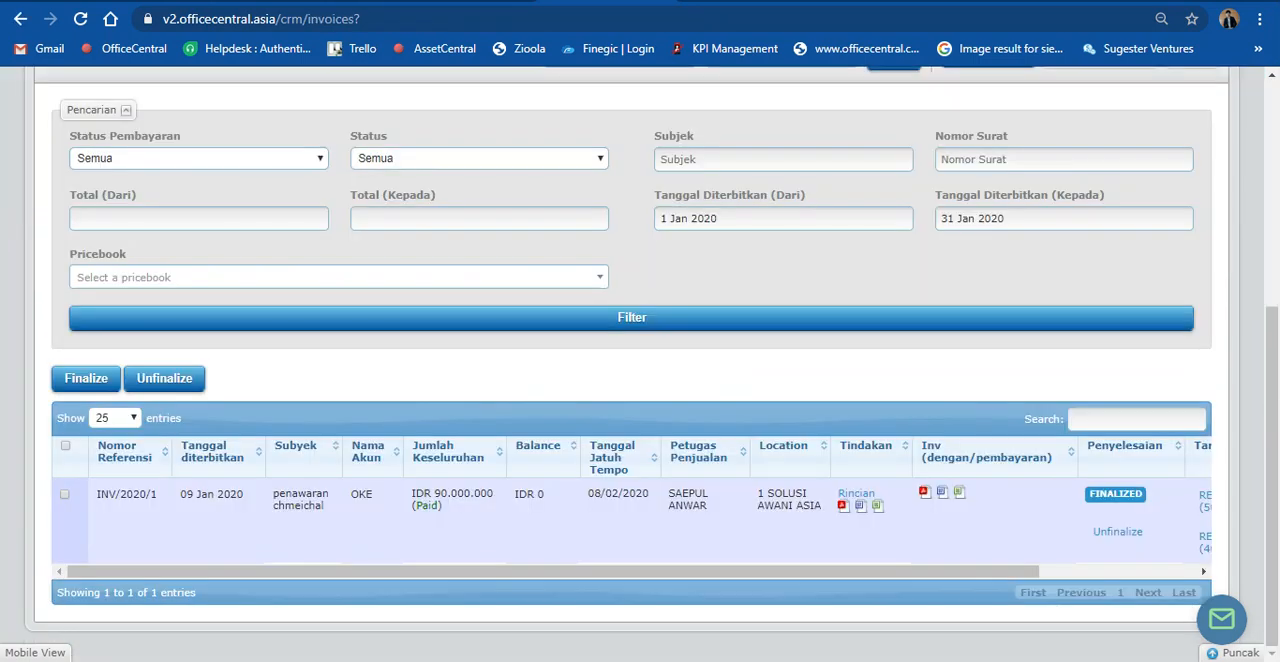
key(ctrl+w)
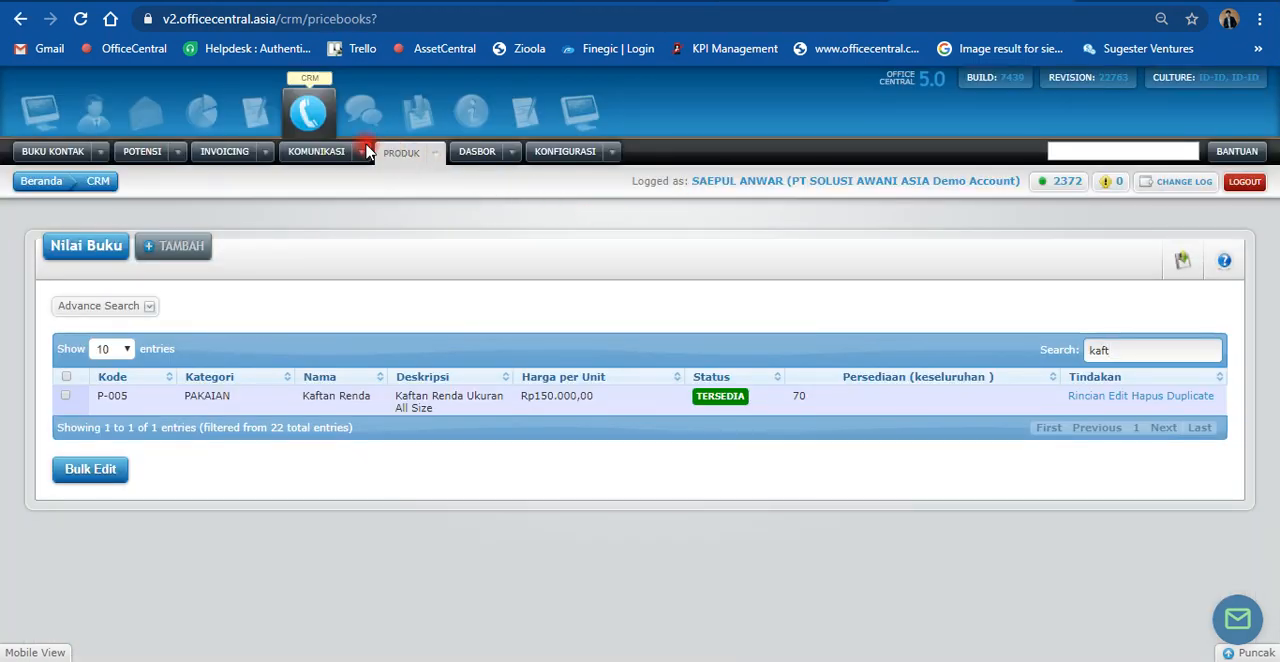
Step: Chart Nilai Penjualan on the KPI Penjualan dashboard and inspect the achievement bars for 1/2020 to 3/2020
click(511, 151)
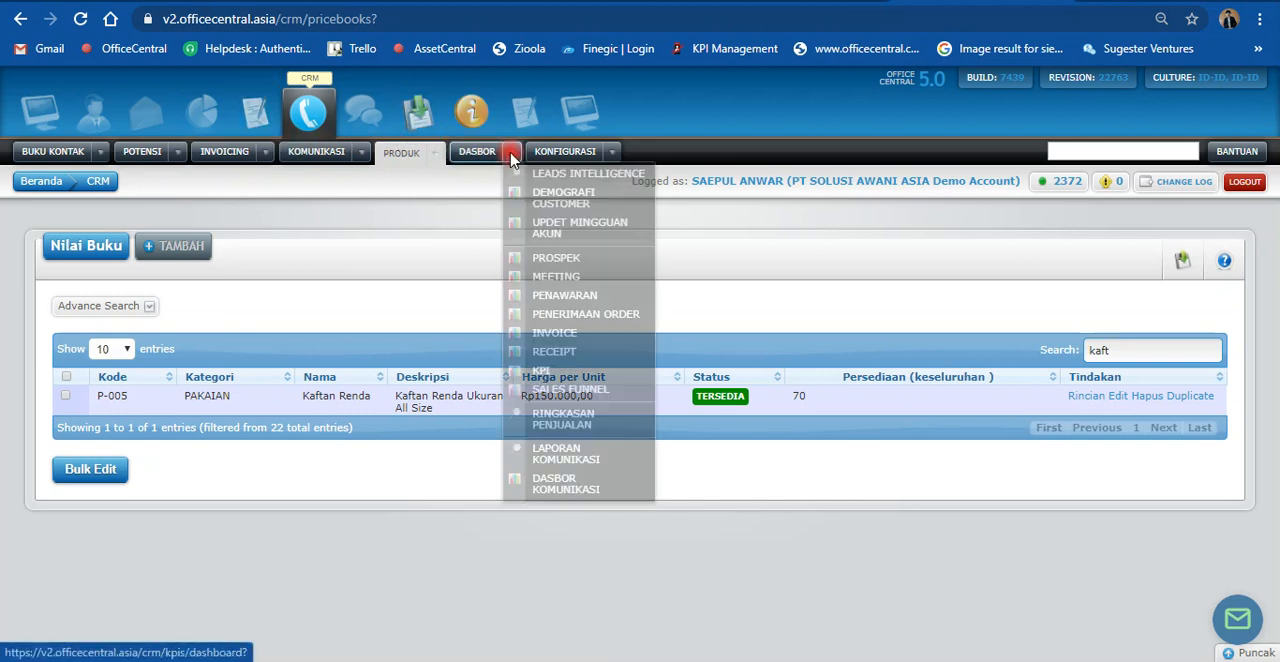
click(543, 374)
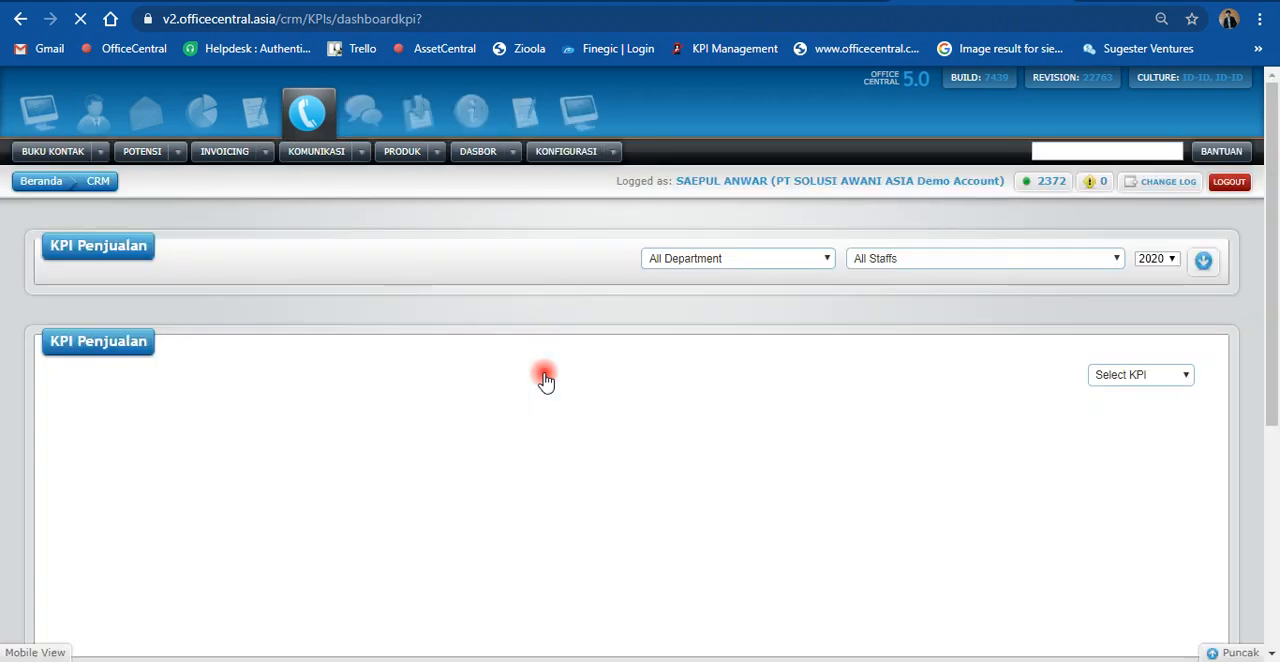
click(1154, 378)
click(1145, 469)
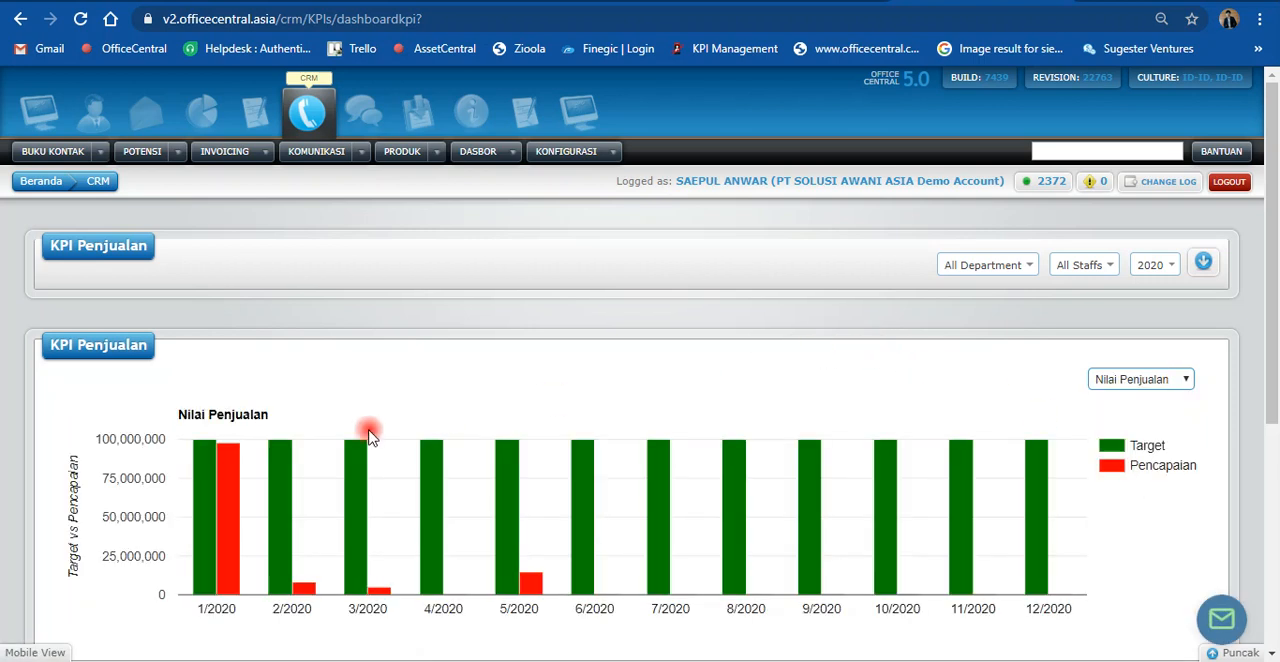
mouse_move(231, 451)
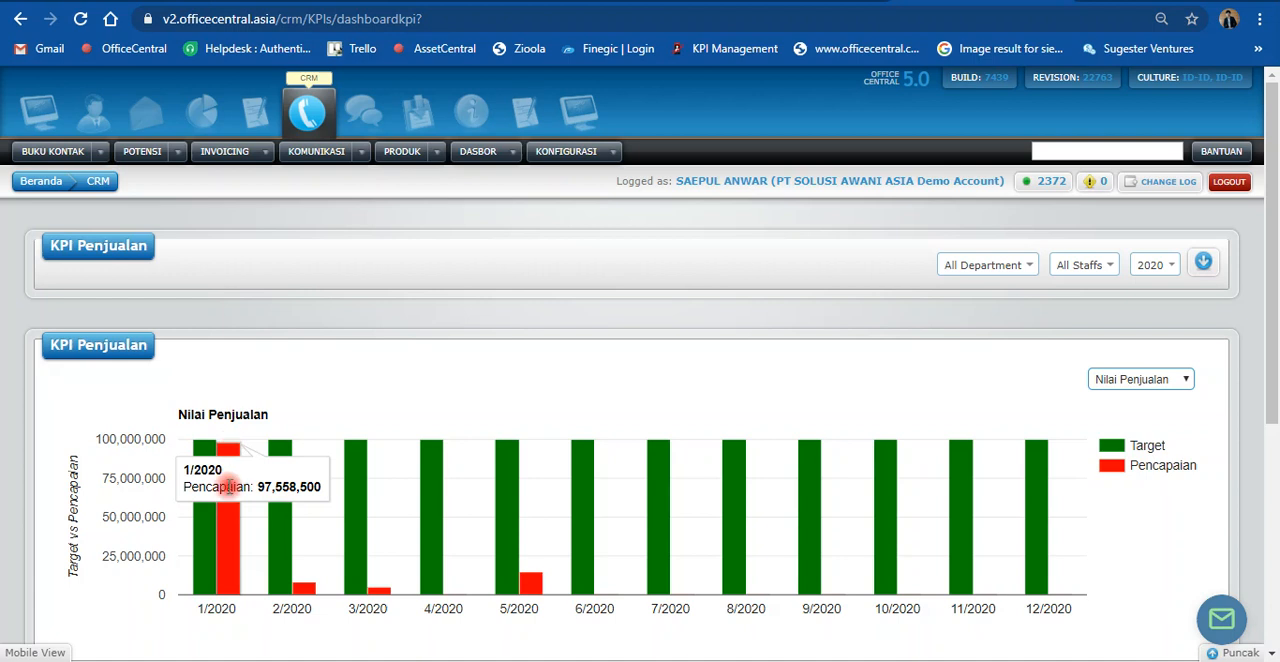
mouse_move(307, 593)
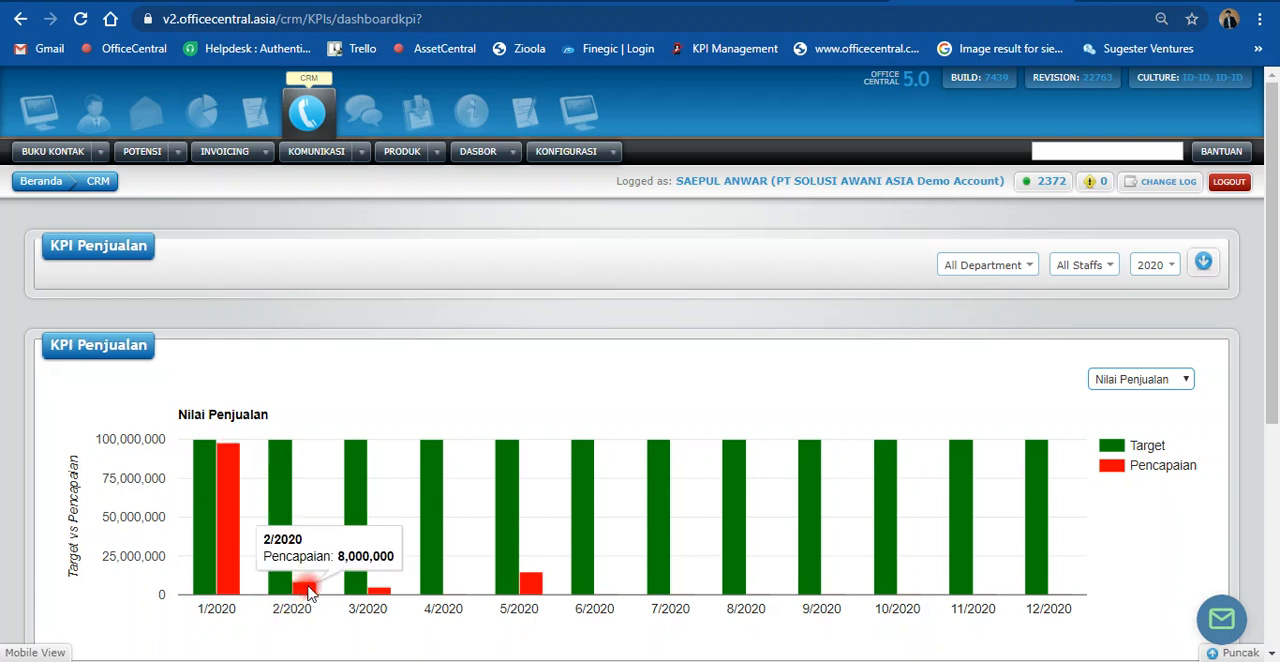
mouse_move(389, 597)
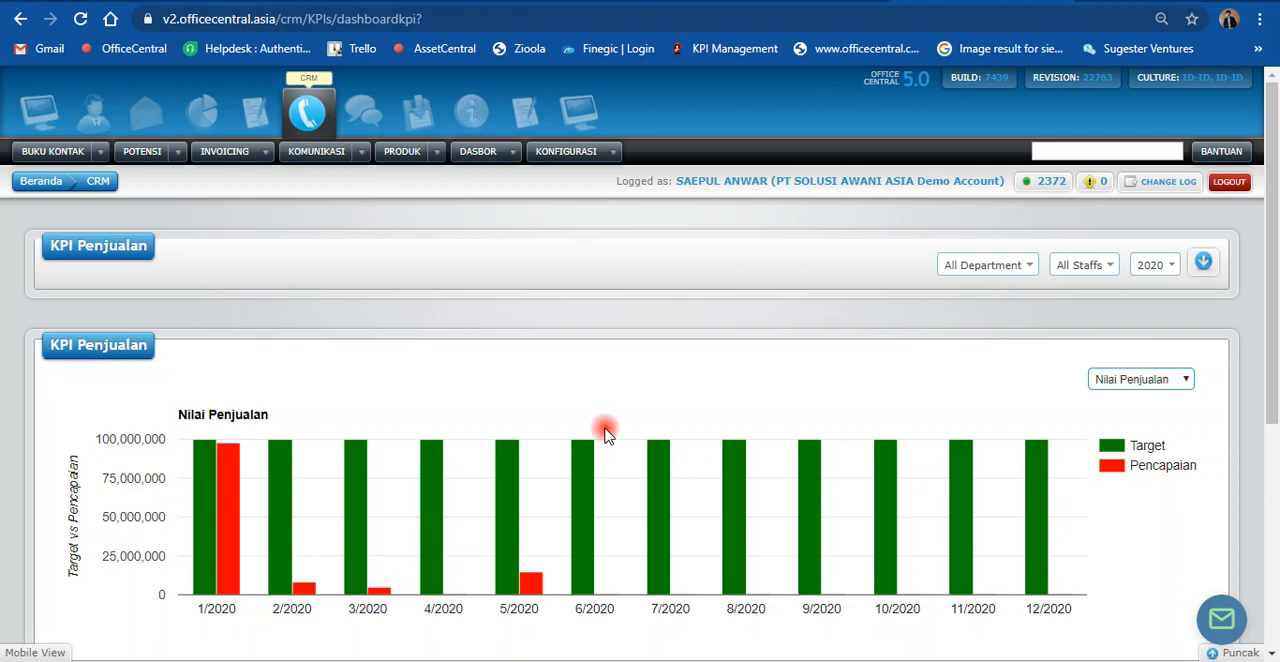
Step: Switch the KPI Penjualan chart to Jumlah Akun and inspect the achievement for 5/2020
scroll(723, 297, down, 2)
scroll(723, 308, up, 1)
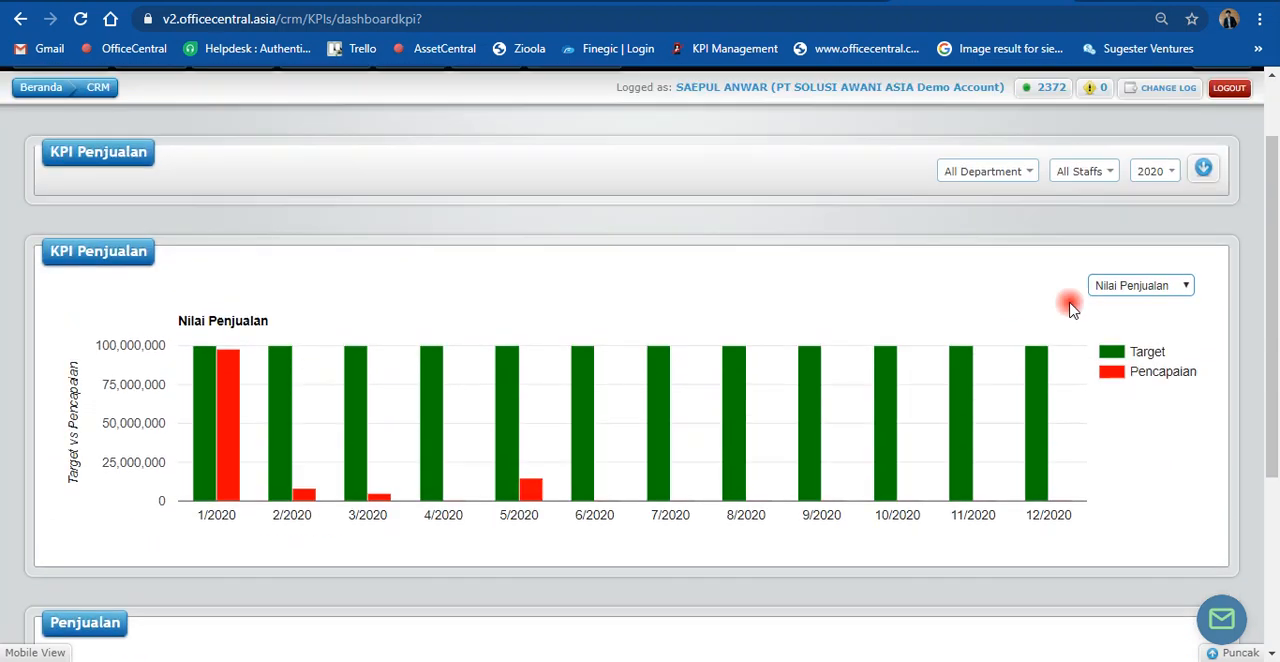
click(1160, 285)
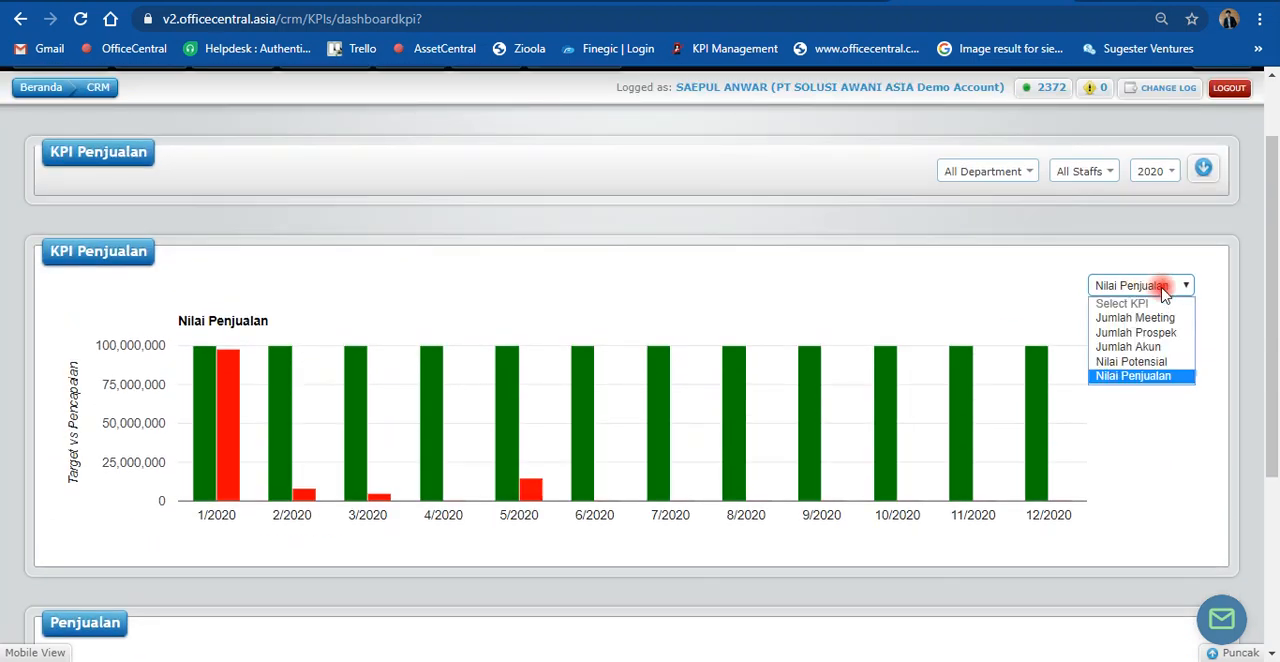
click(1168, 346)
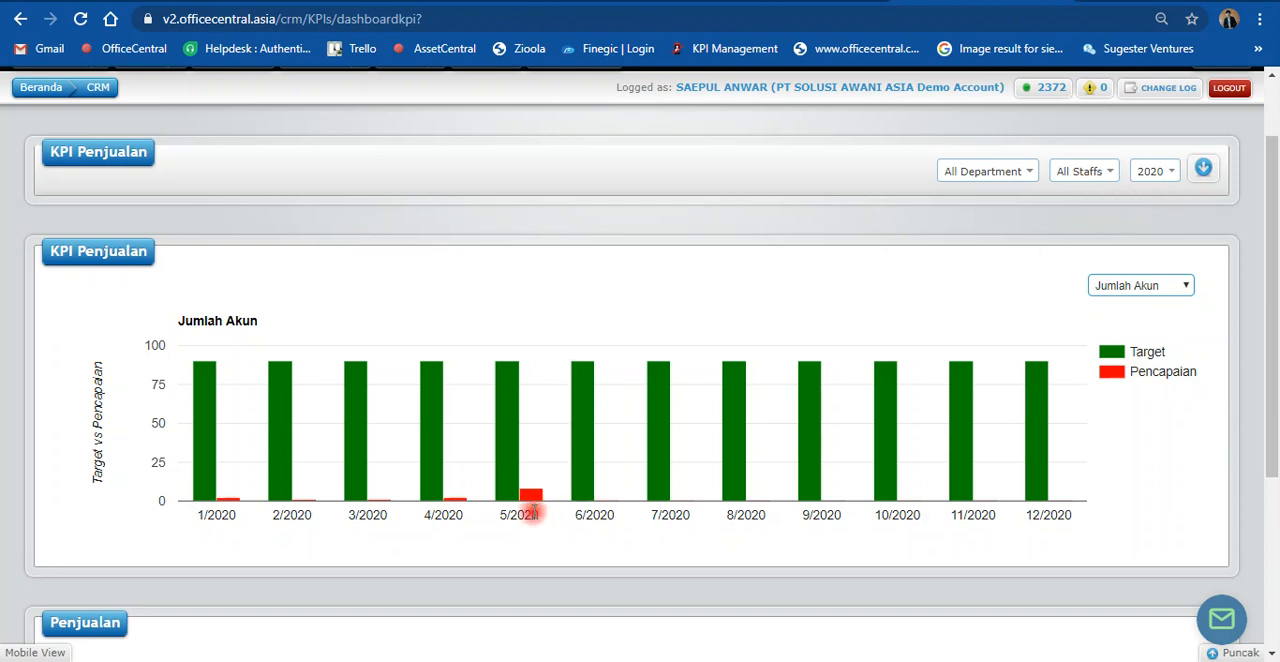
mouse_move(540, 501)
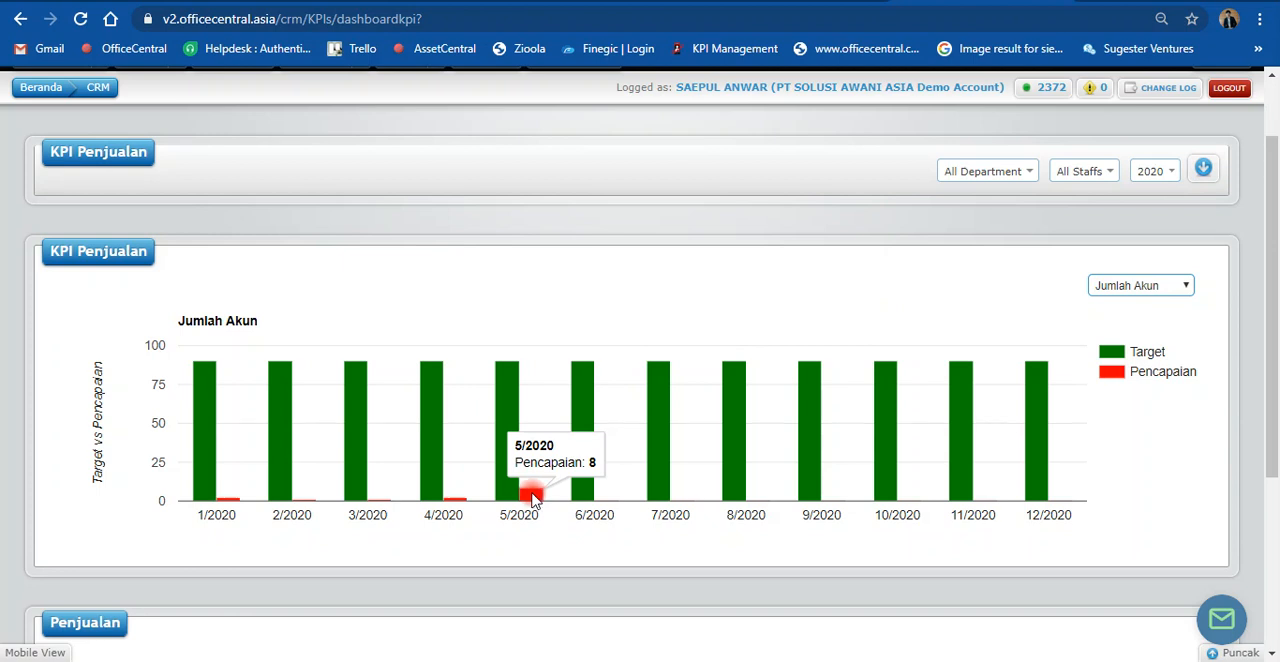
Step: Filter the KPI Penjualan dashboard to the PST-01 staff member and inspect the Jumlah Akun achievement for 5/2020
click(1086, 174)
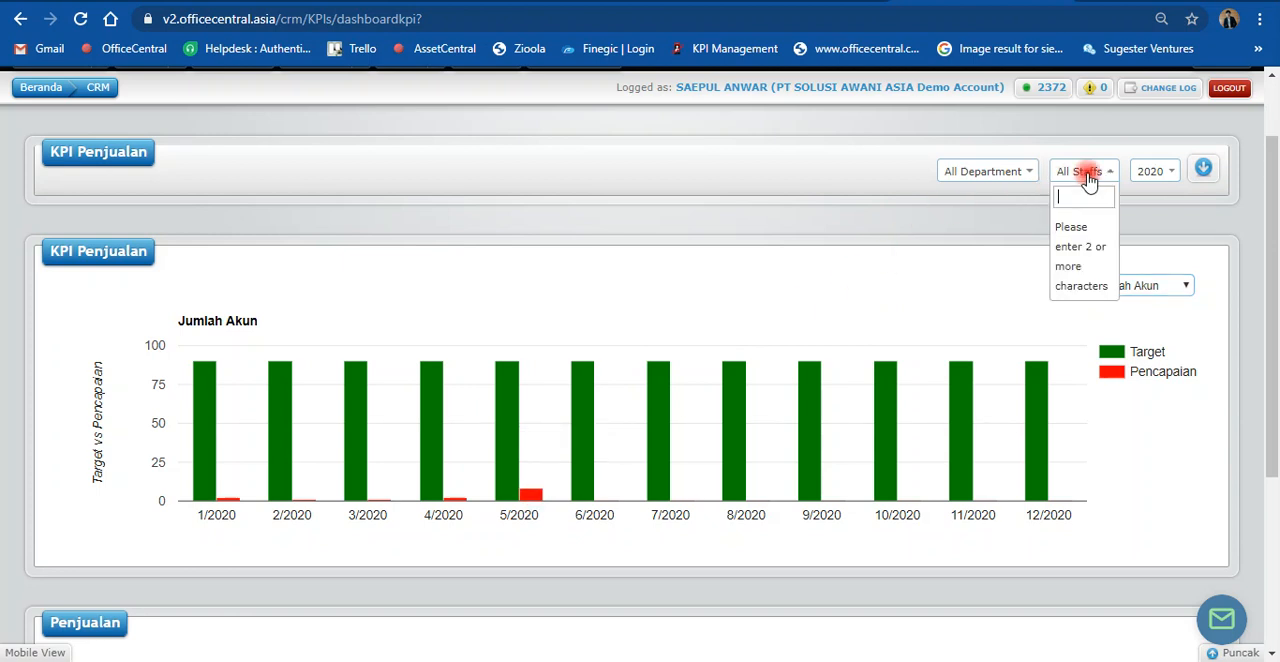
text(sa)
click(1092, 255)
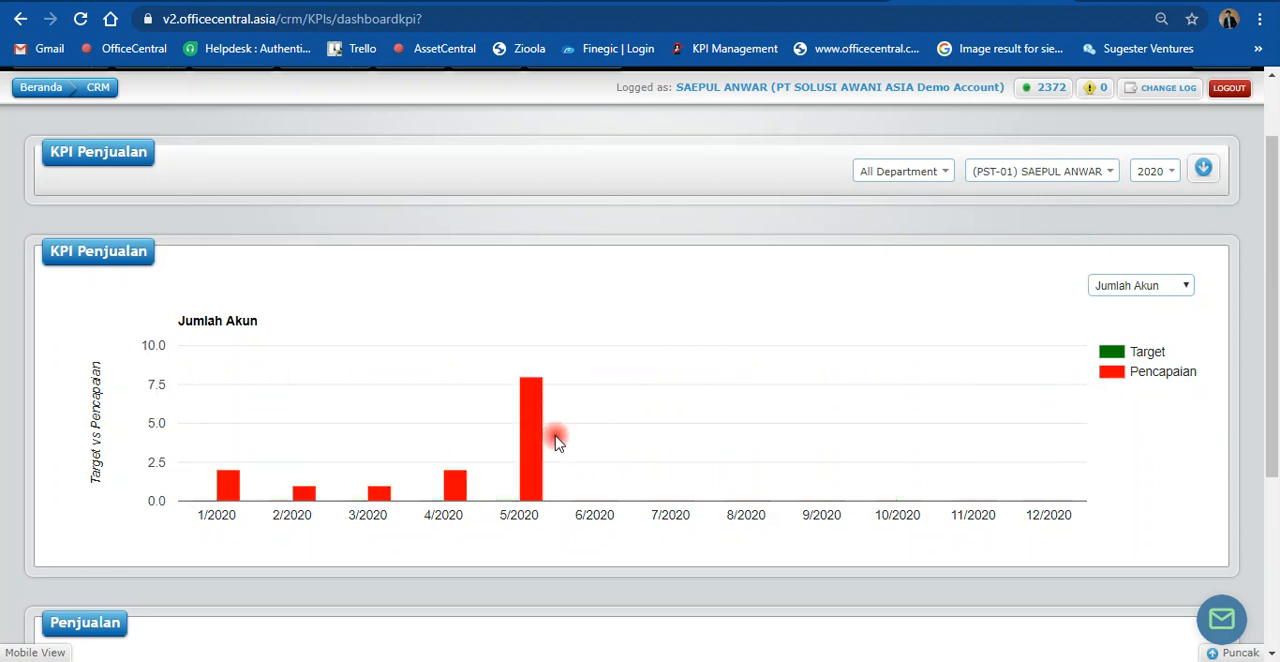
mouse_move(536, 443)
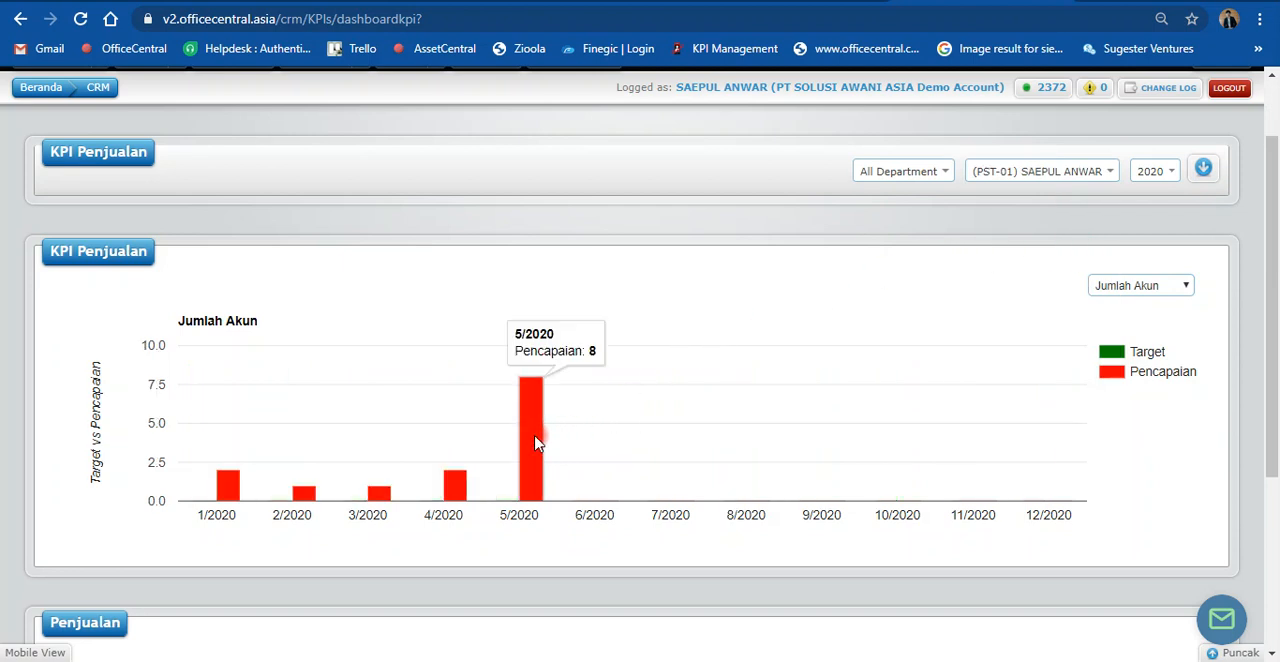
scroll(536, 443, down, 3)
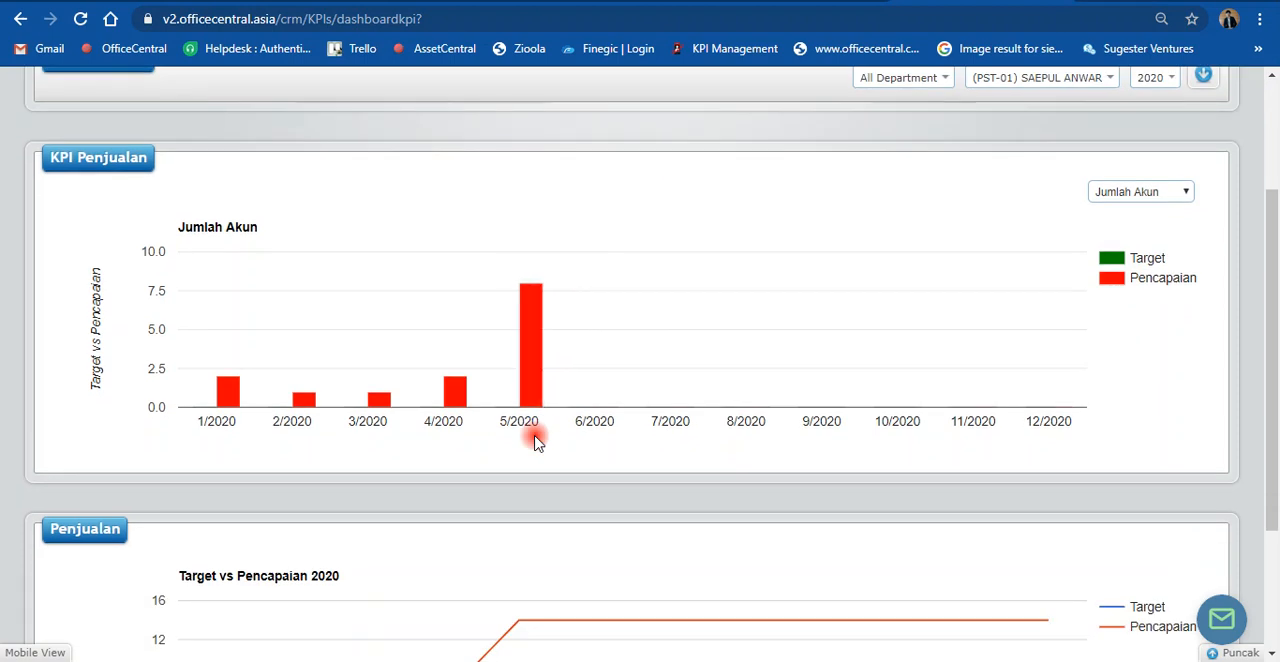
scroll(536, 443, up, 5)
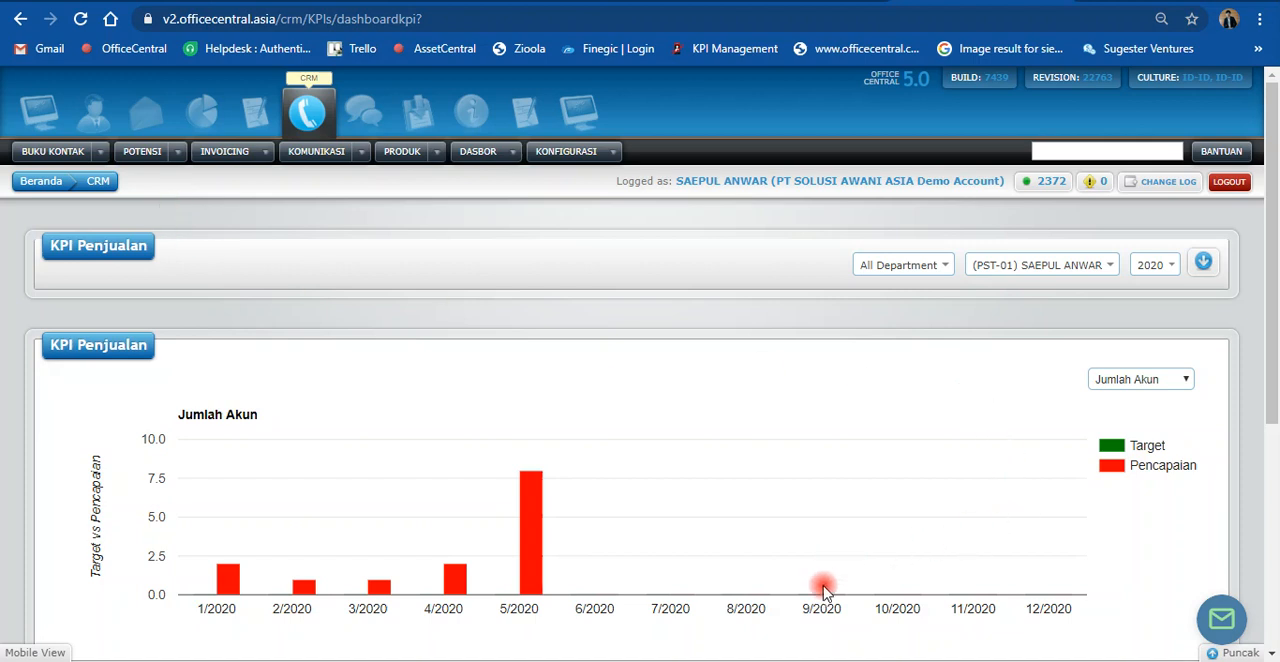
Step: View the support chat's offline message form and close it without submitting anything
click(1224, 620)
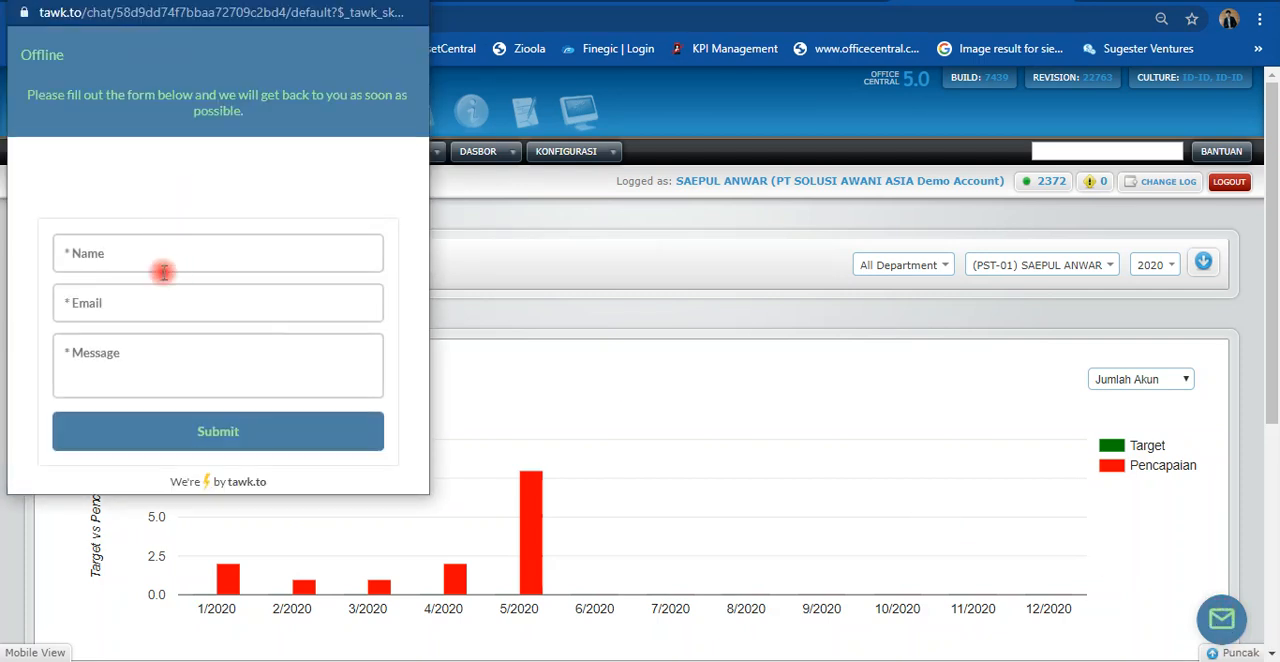
click(135, 356)
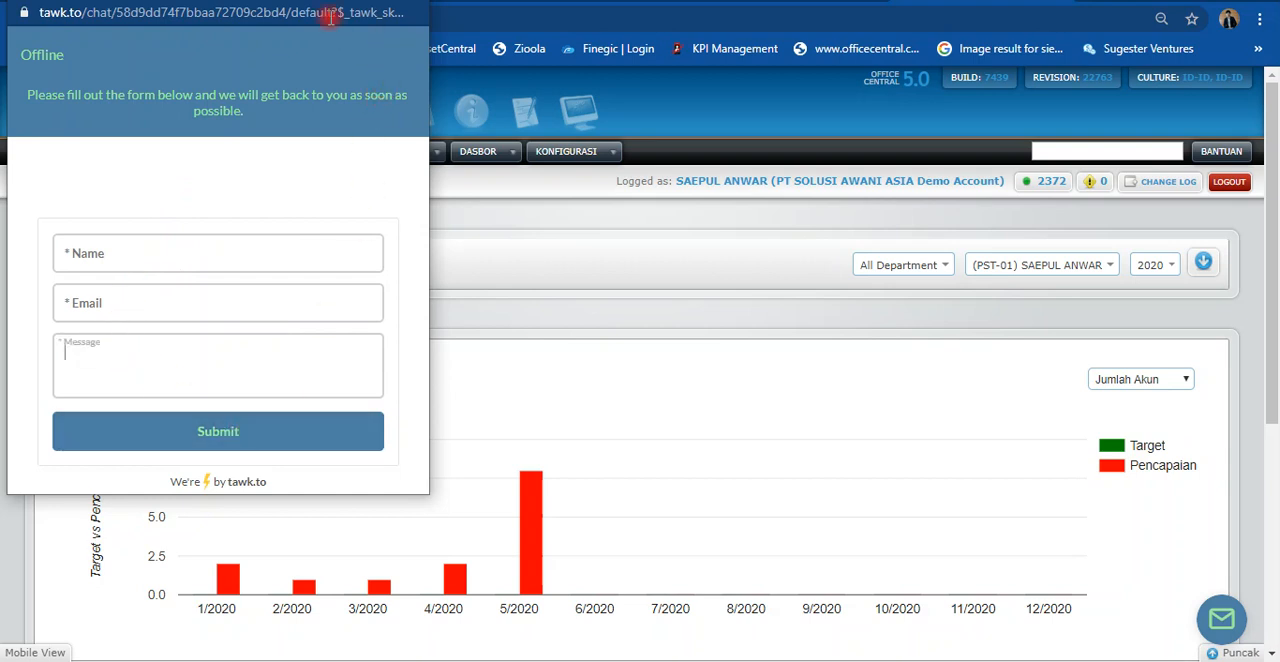
click(408, 1)
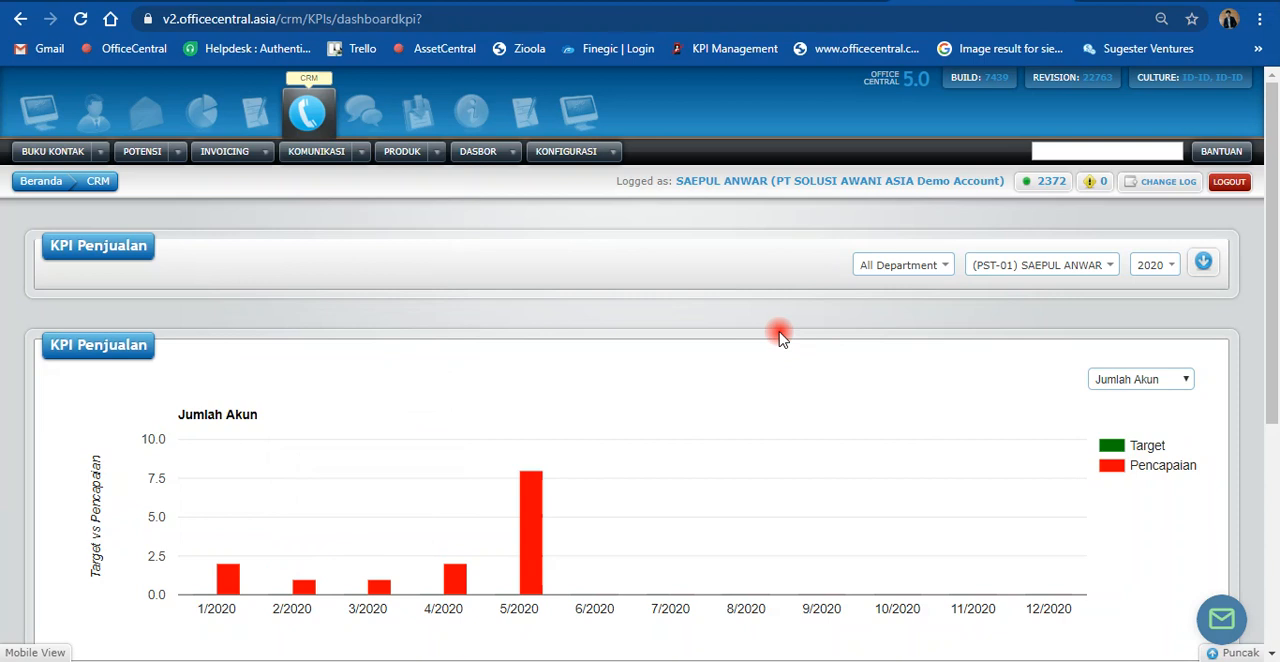